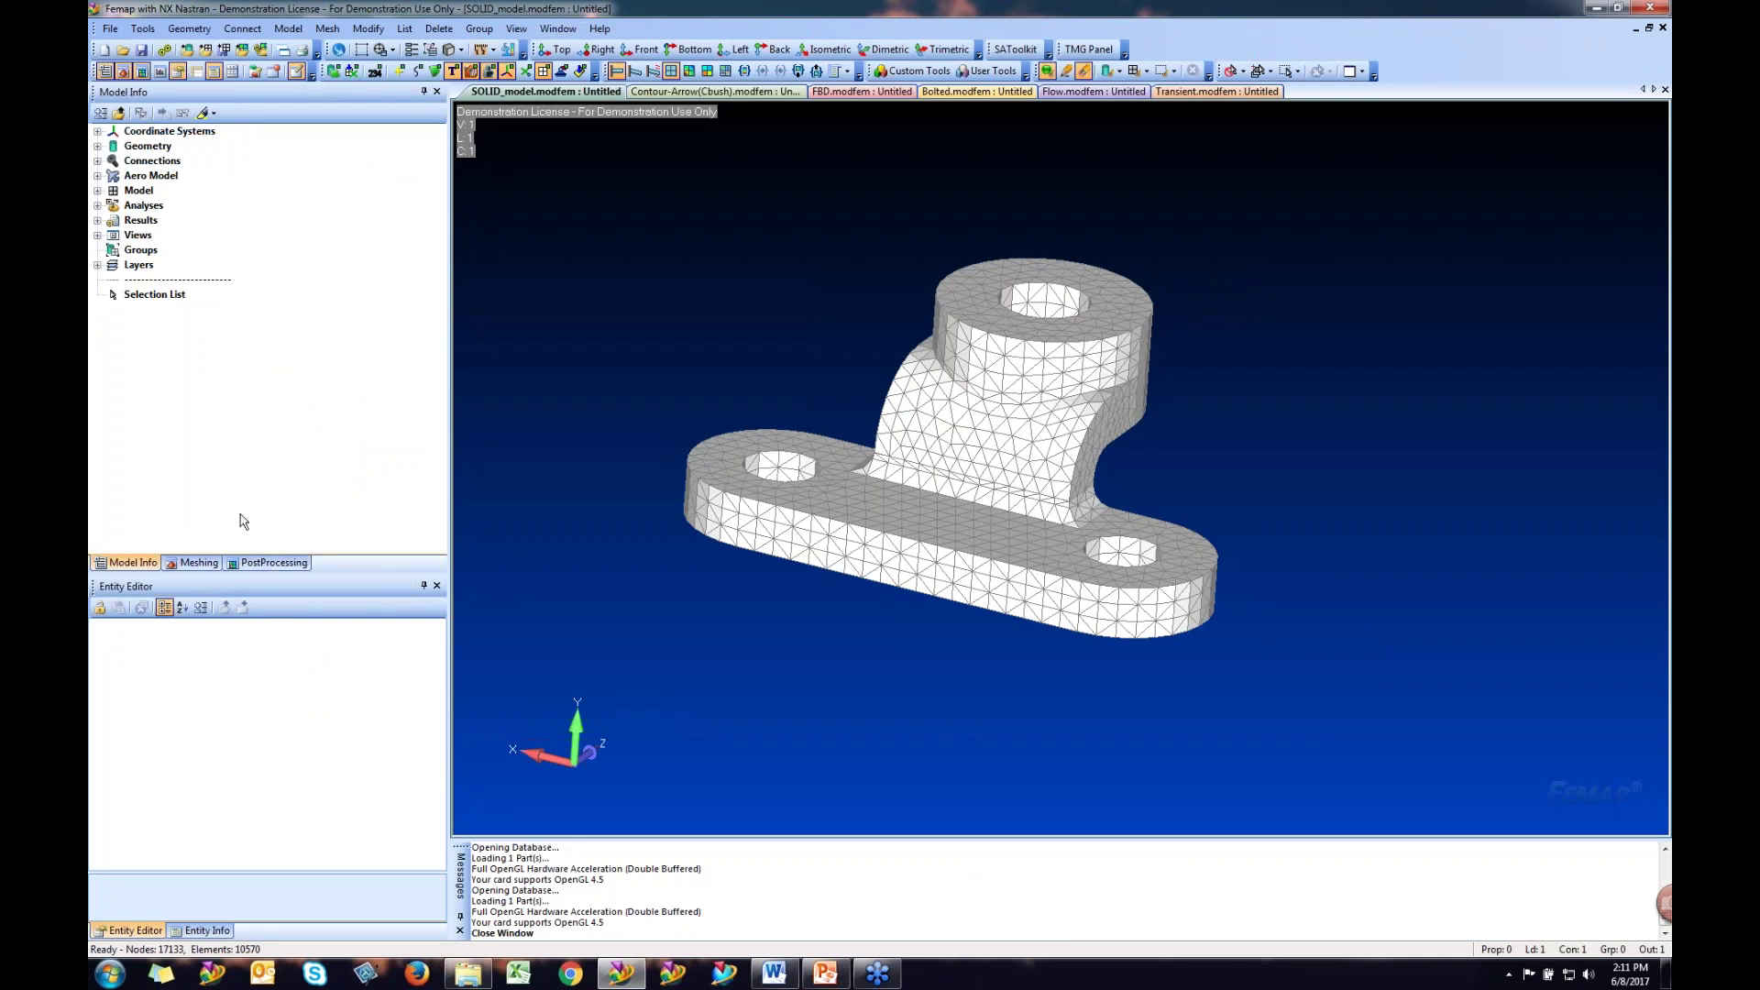
- Undock the PostProcessing Toolbox, reposition it over the graphics area, and dock it back with the other toolboxes
double_click(271, 563)
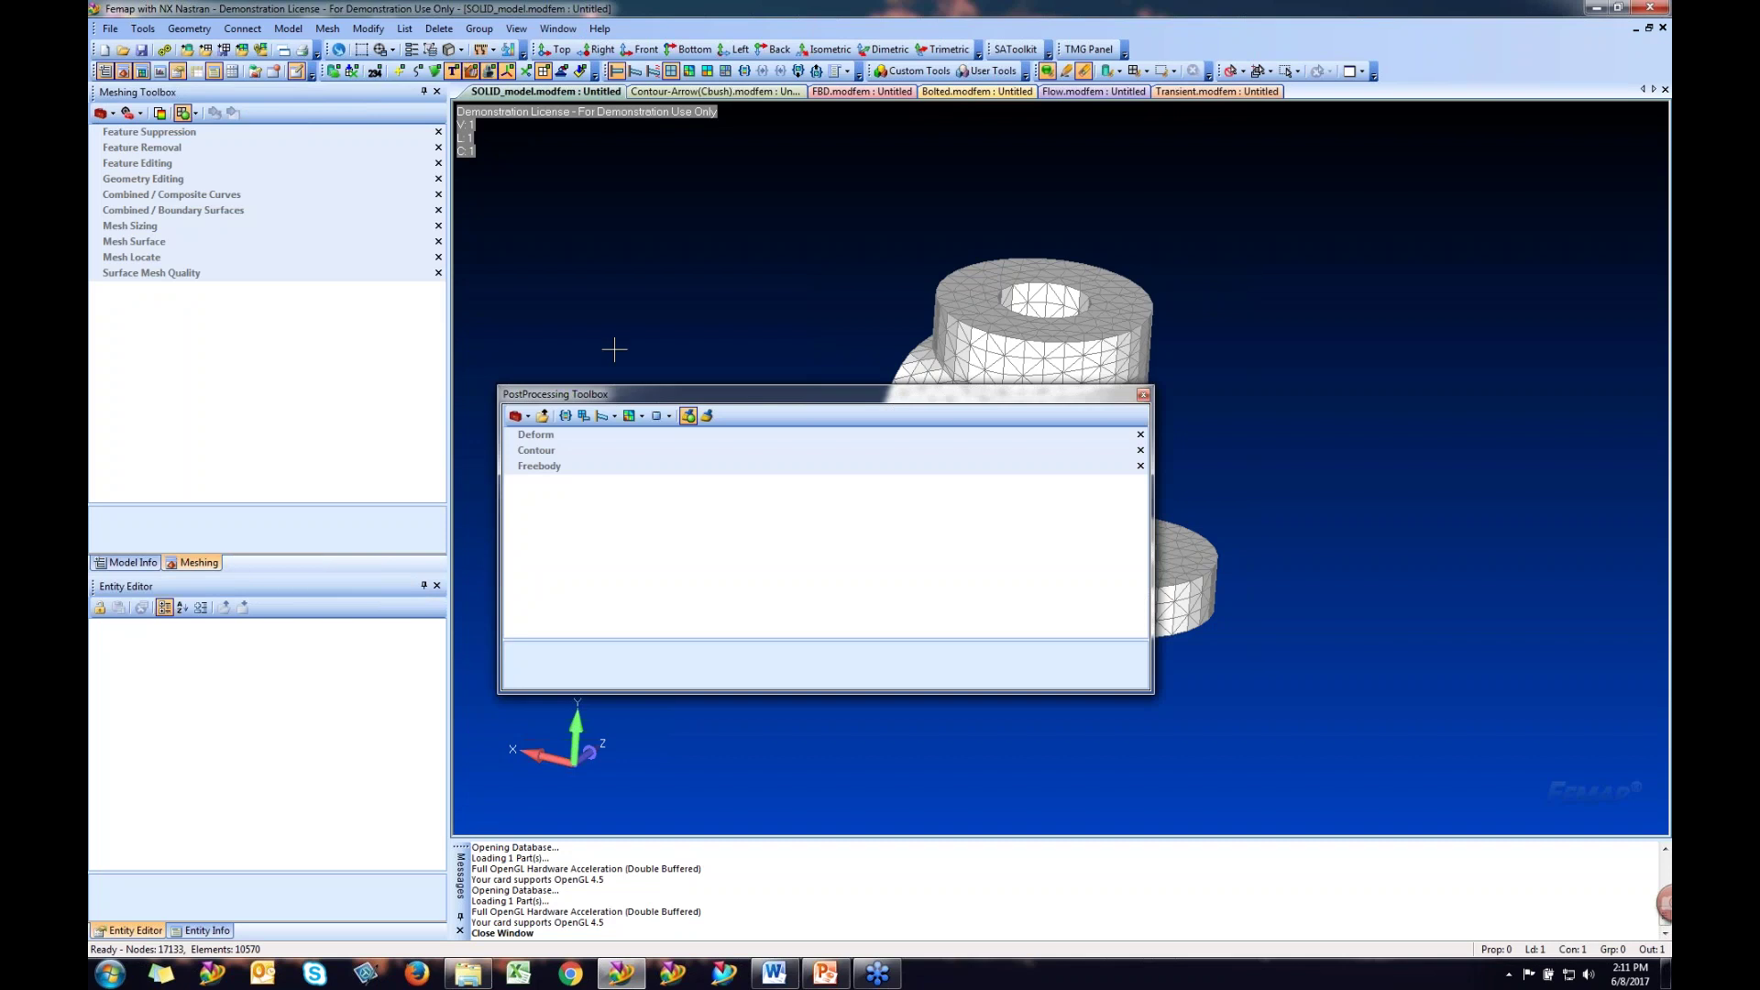
left_click_drag(689, 392, 864, 213)
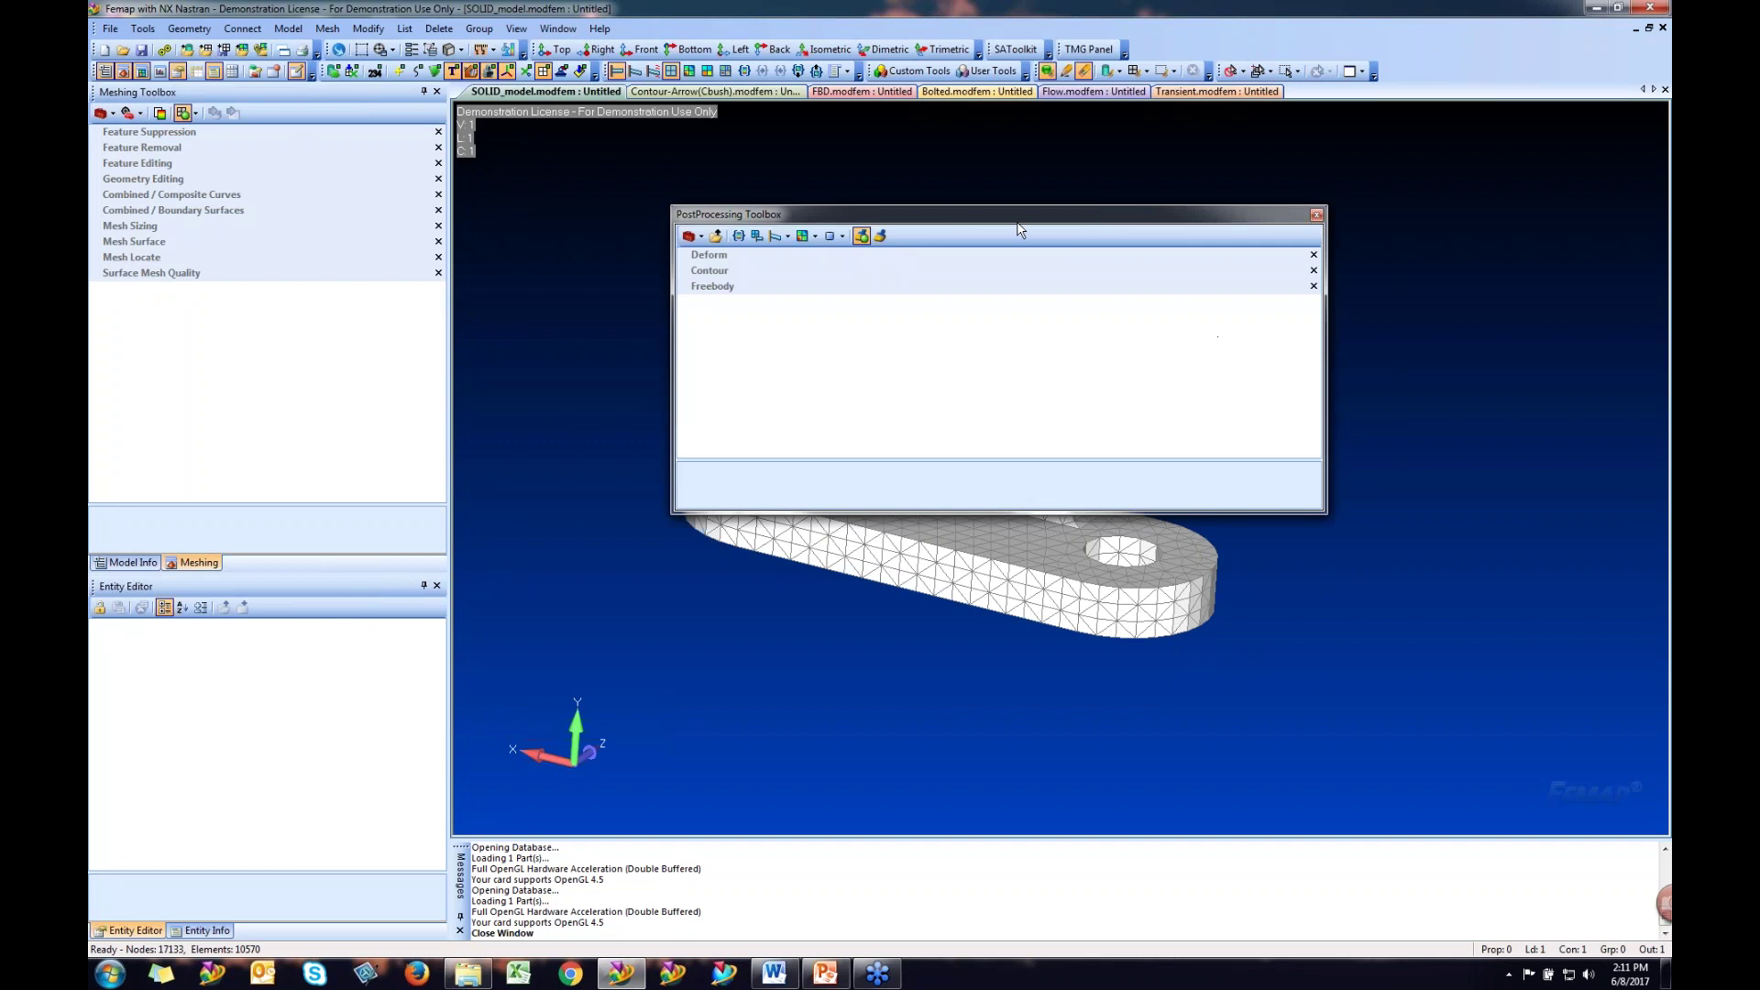
left_click_drag(1045, 221, 268, 328)
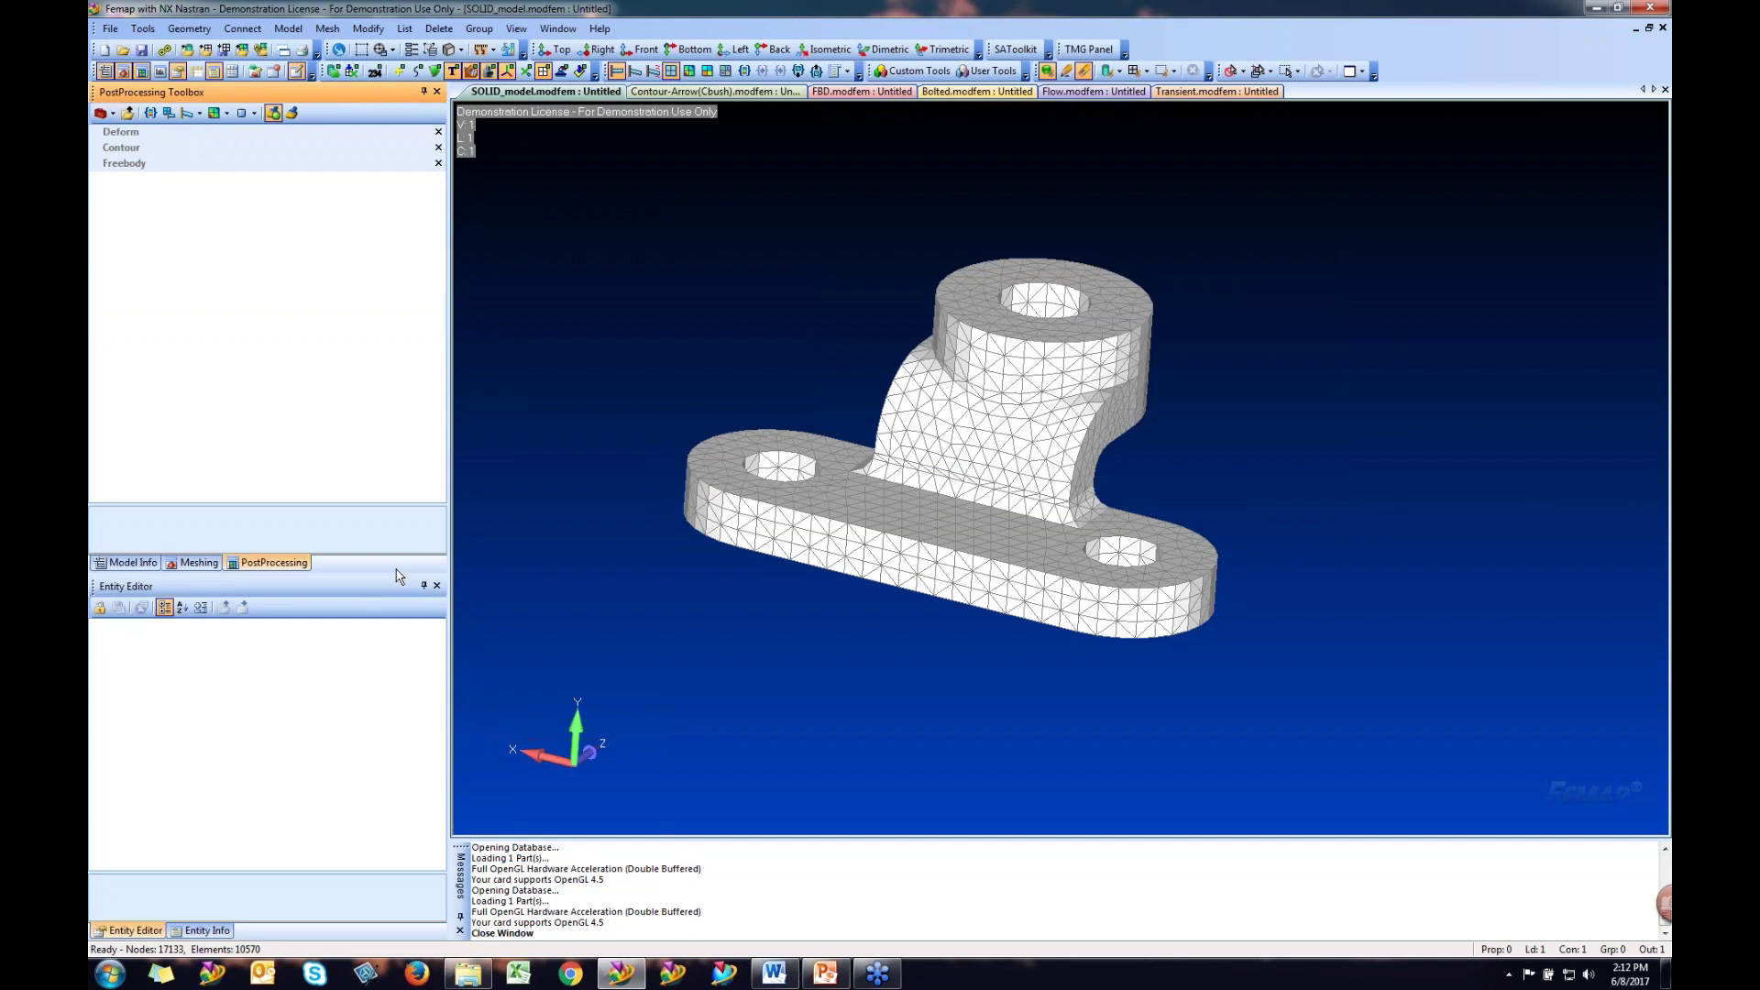
left_click(142, 28)
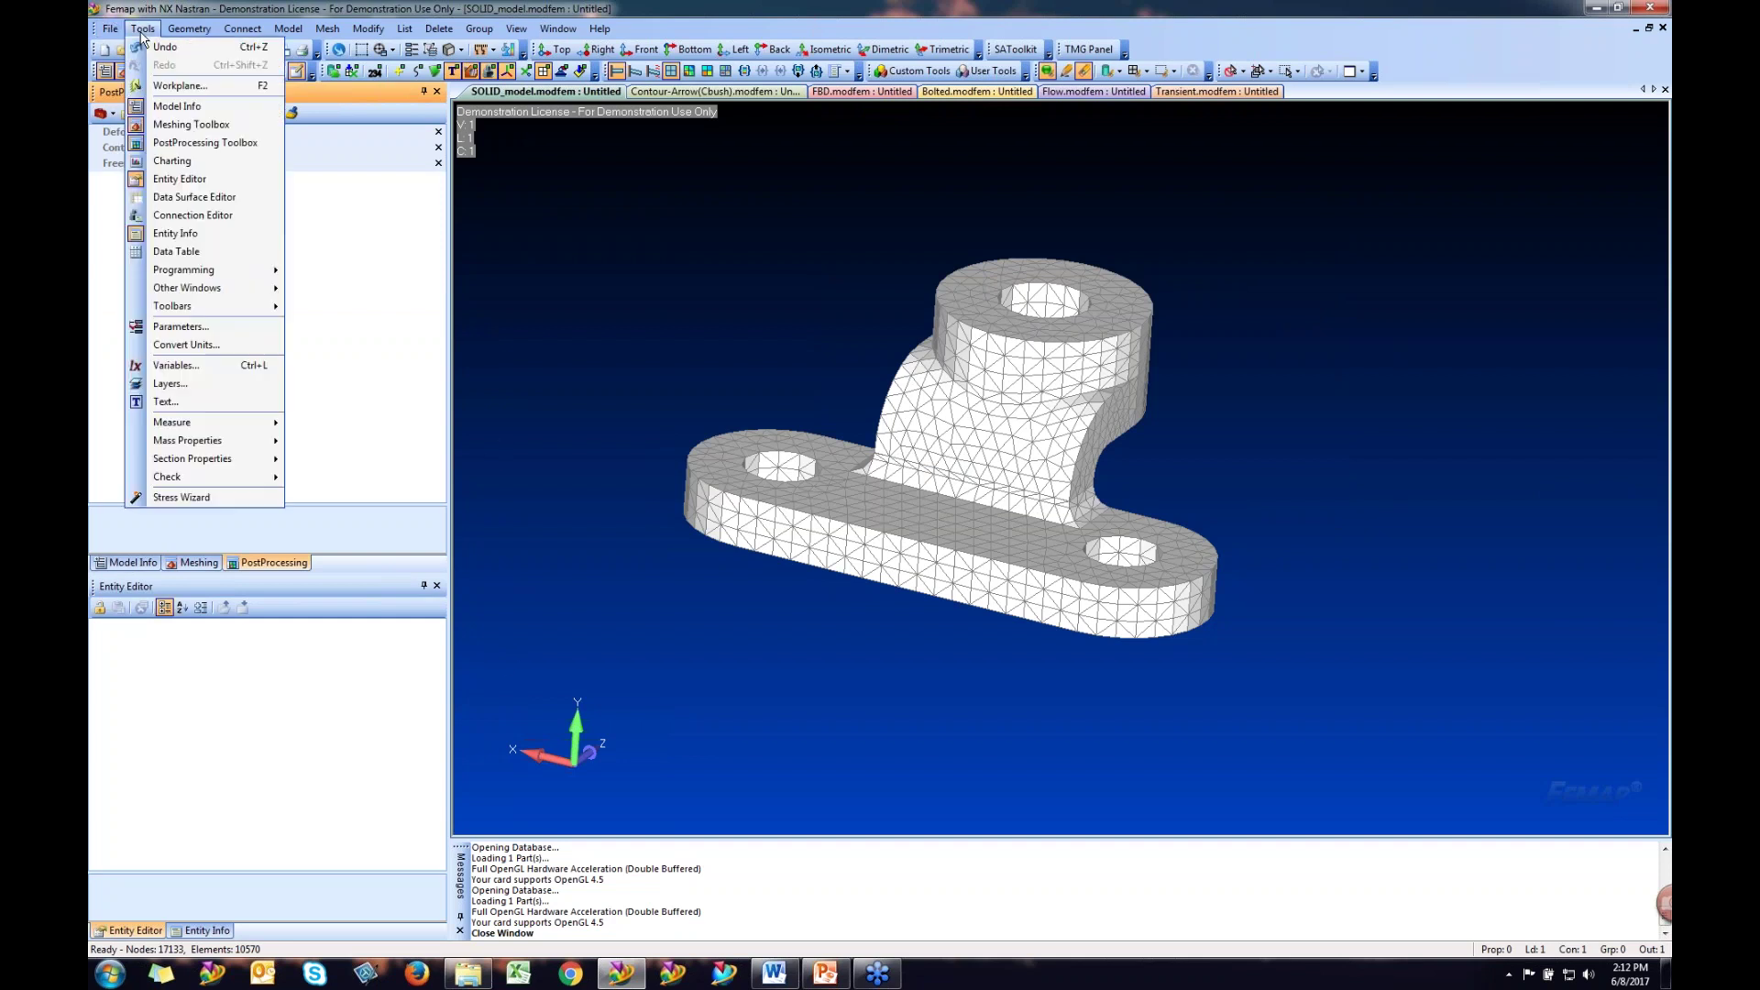
left_click(516, 29)
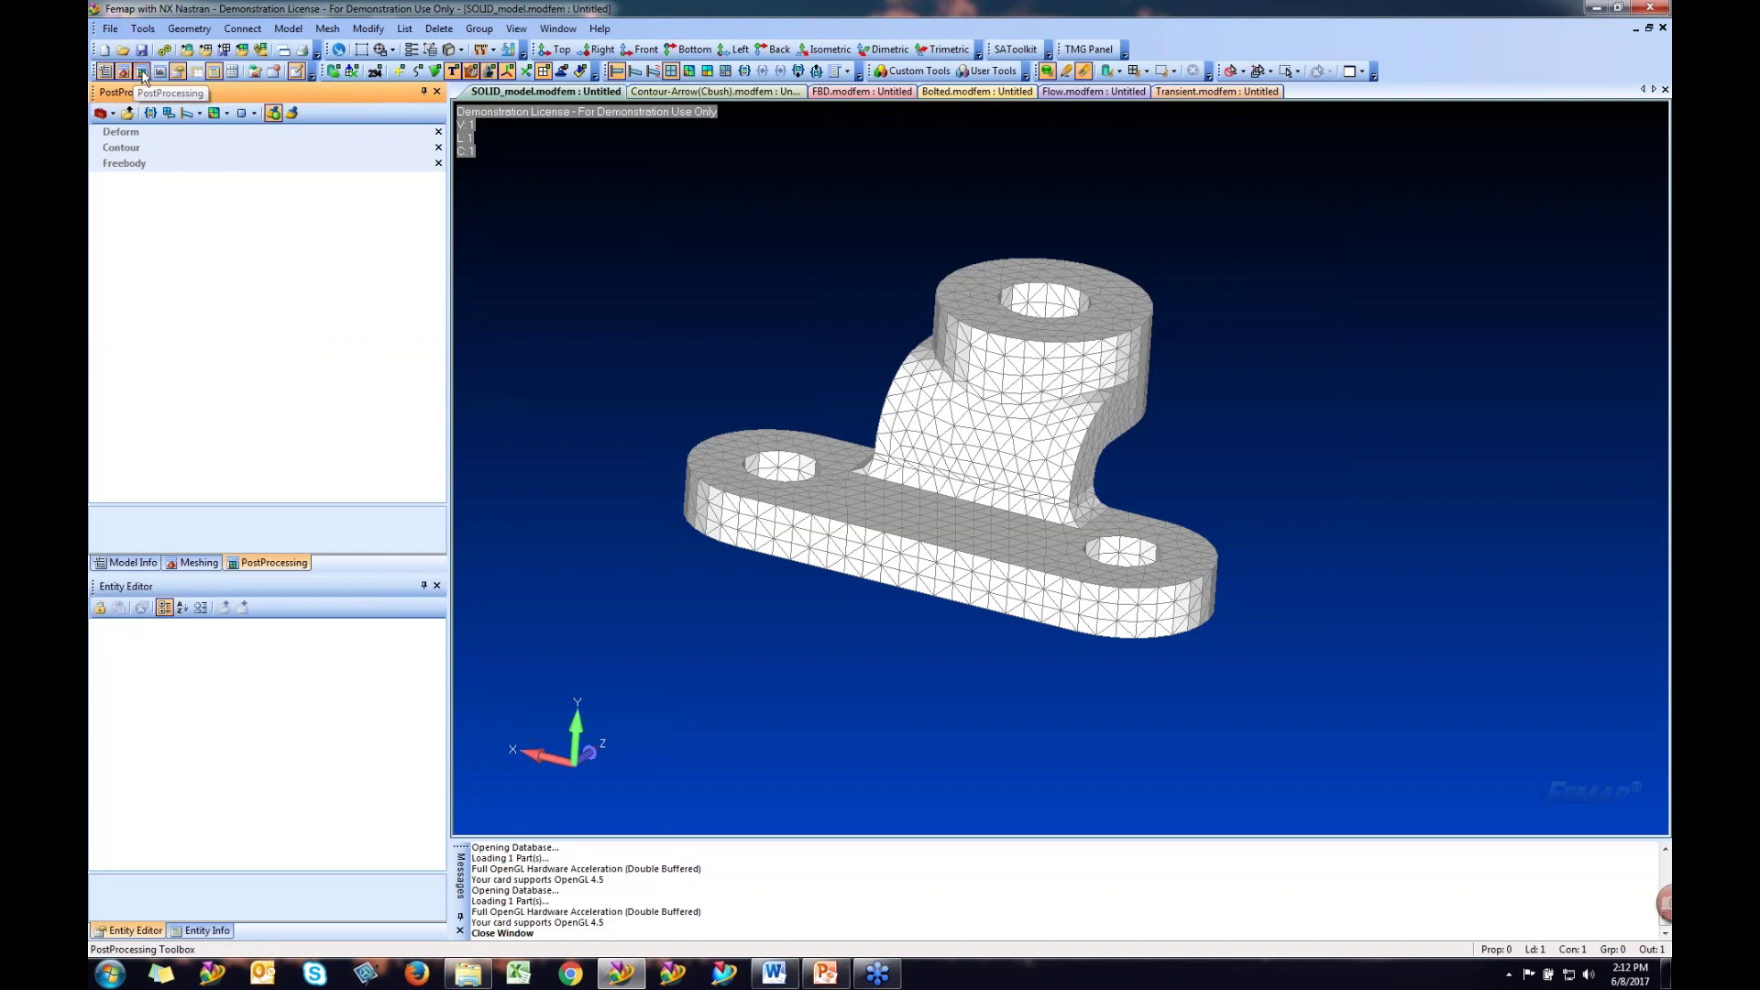
- Float the grouped toolbox panes and dock them back above the Entity Editor
double_click(225, 99)
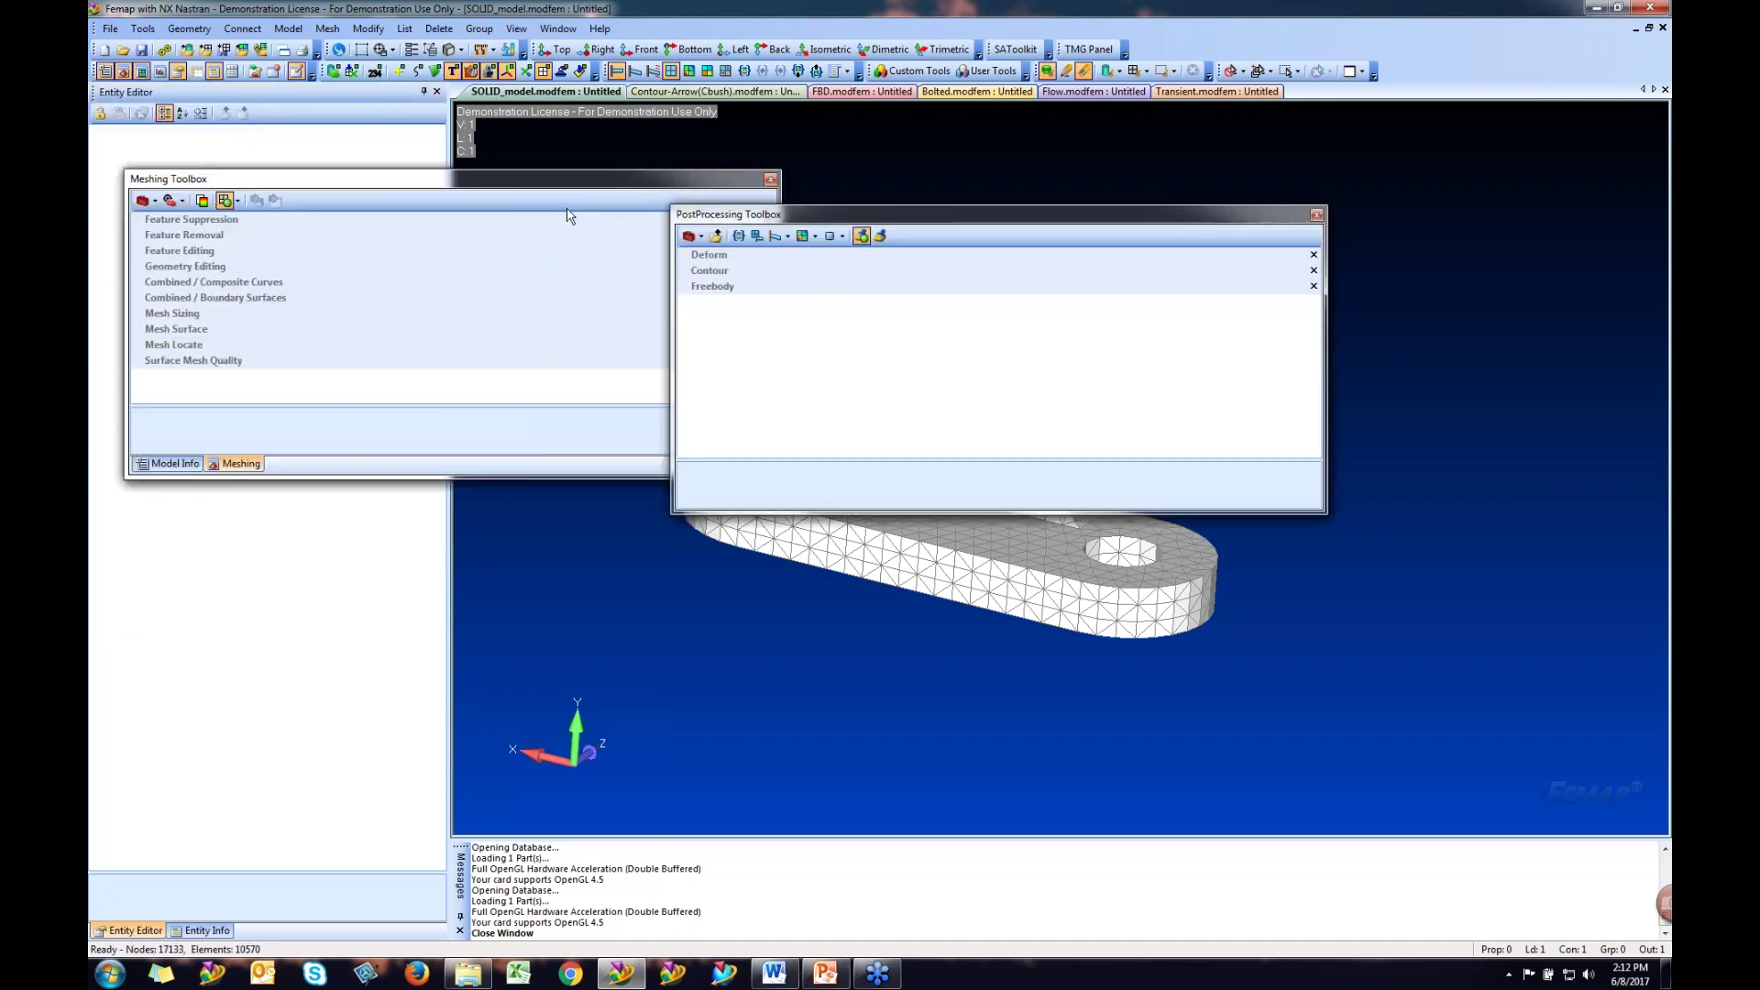
left_click(481, 186)
left_click_drag(481, 186, 267, 480)
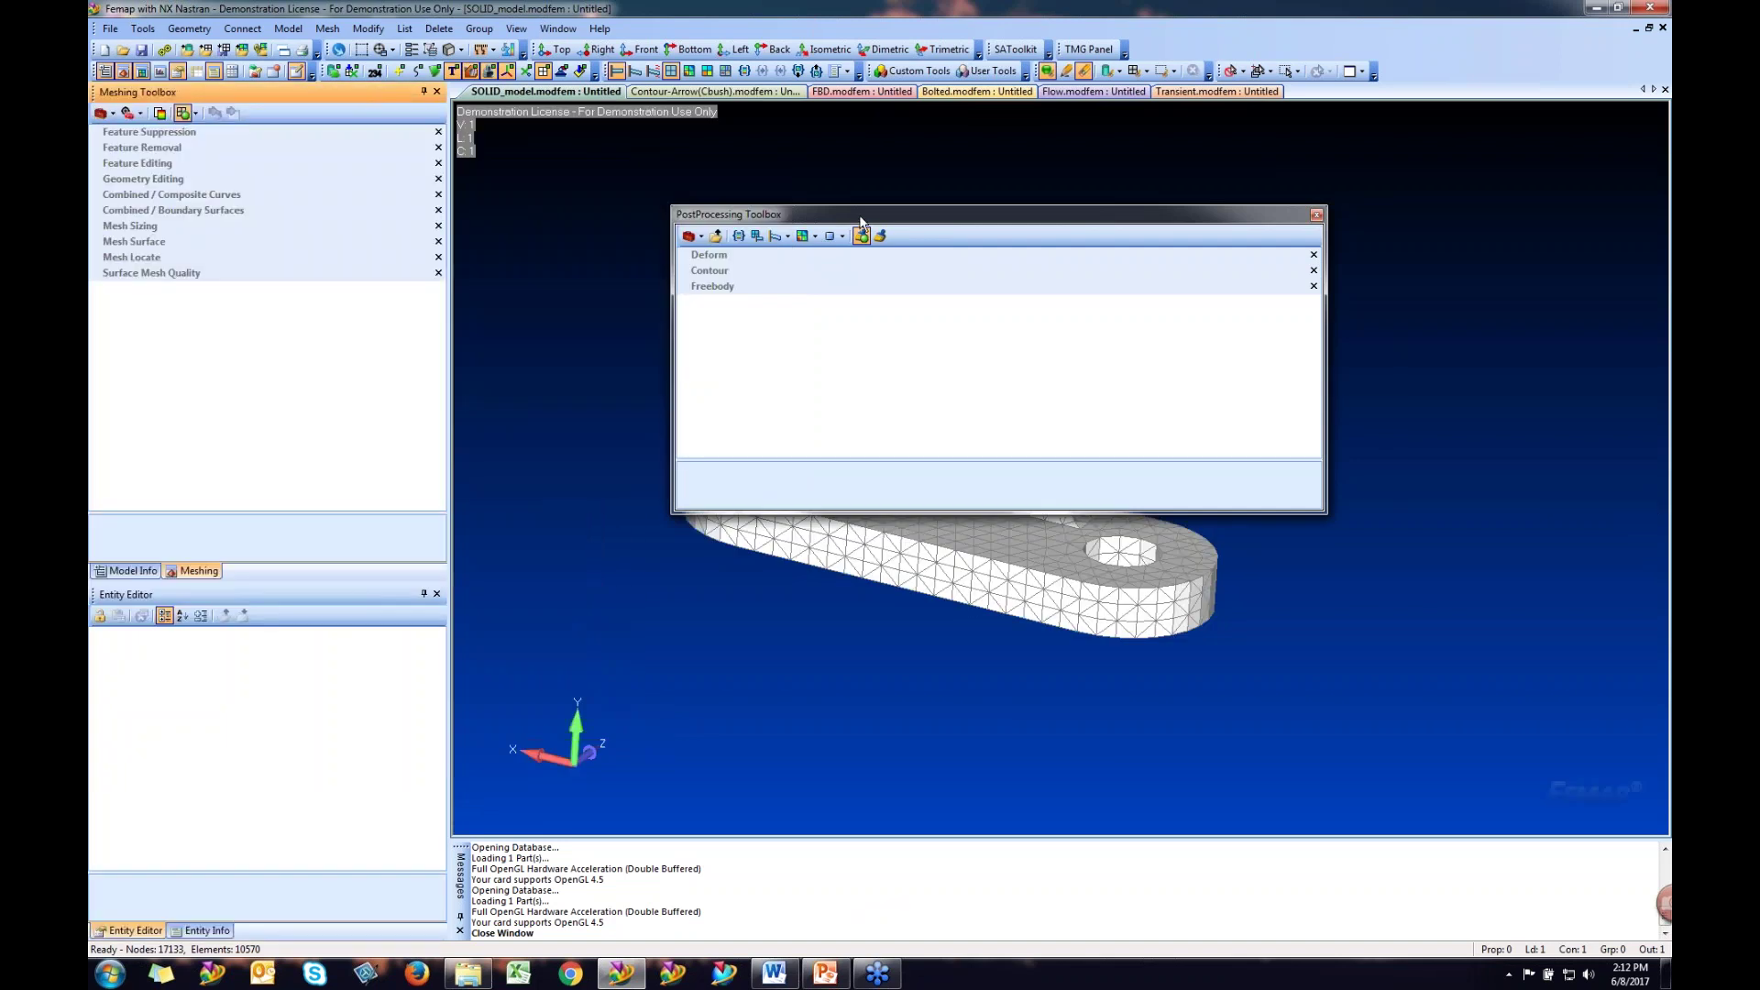
double_click(860, 218)
left_click_drag(151, 91, 263, 248)
- Widen the docked toolbox pane and re-dock the PostProcessing Toolbox after the Meshing Toolbox
left_click_drag(454, 292, 692, 306)
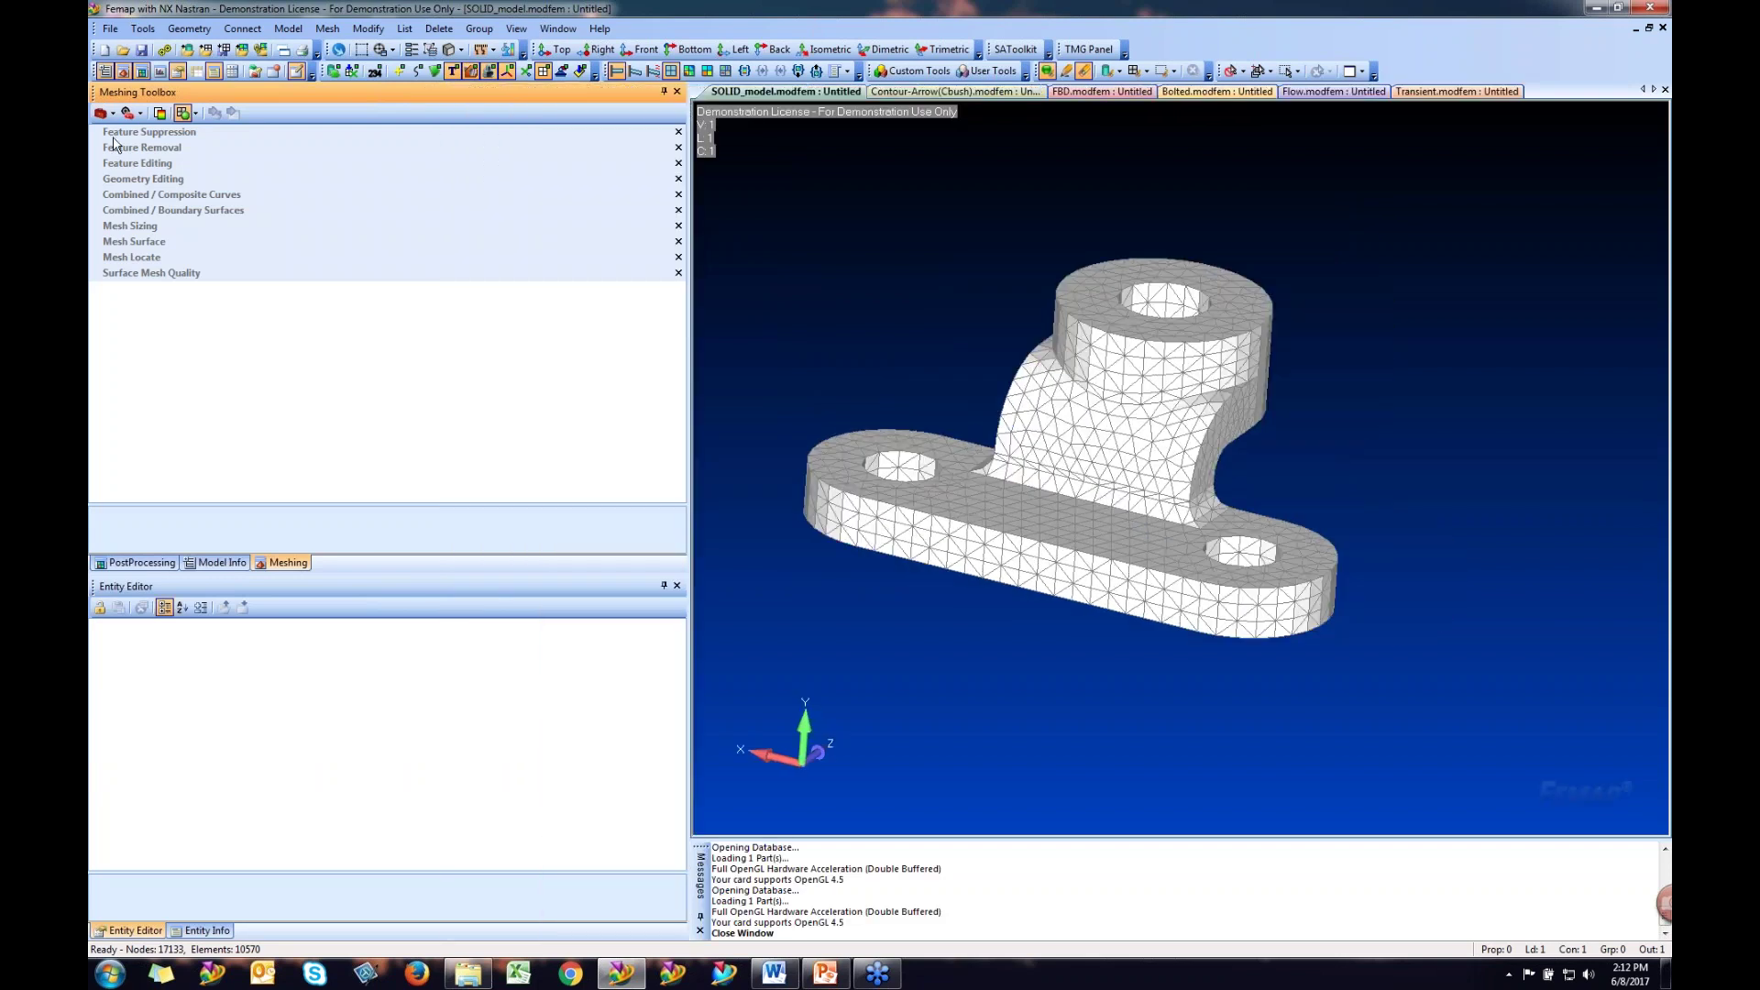
double_click(138, 563)
left_click_drag(717, 214, 388, 327)
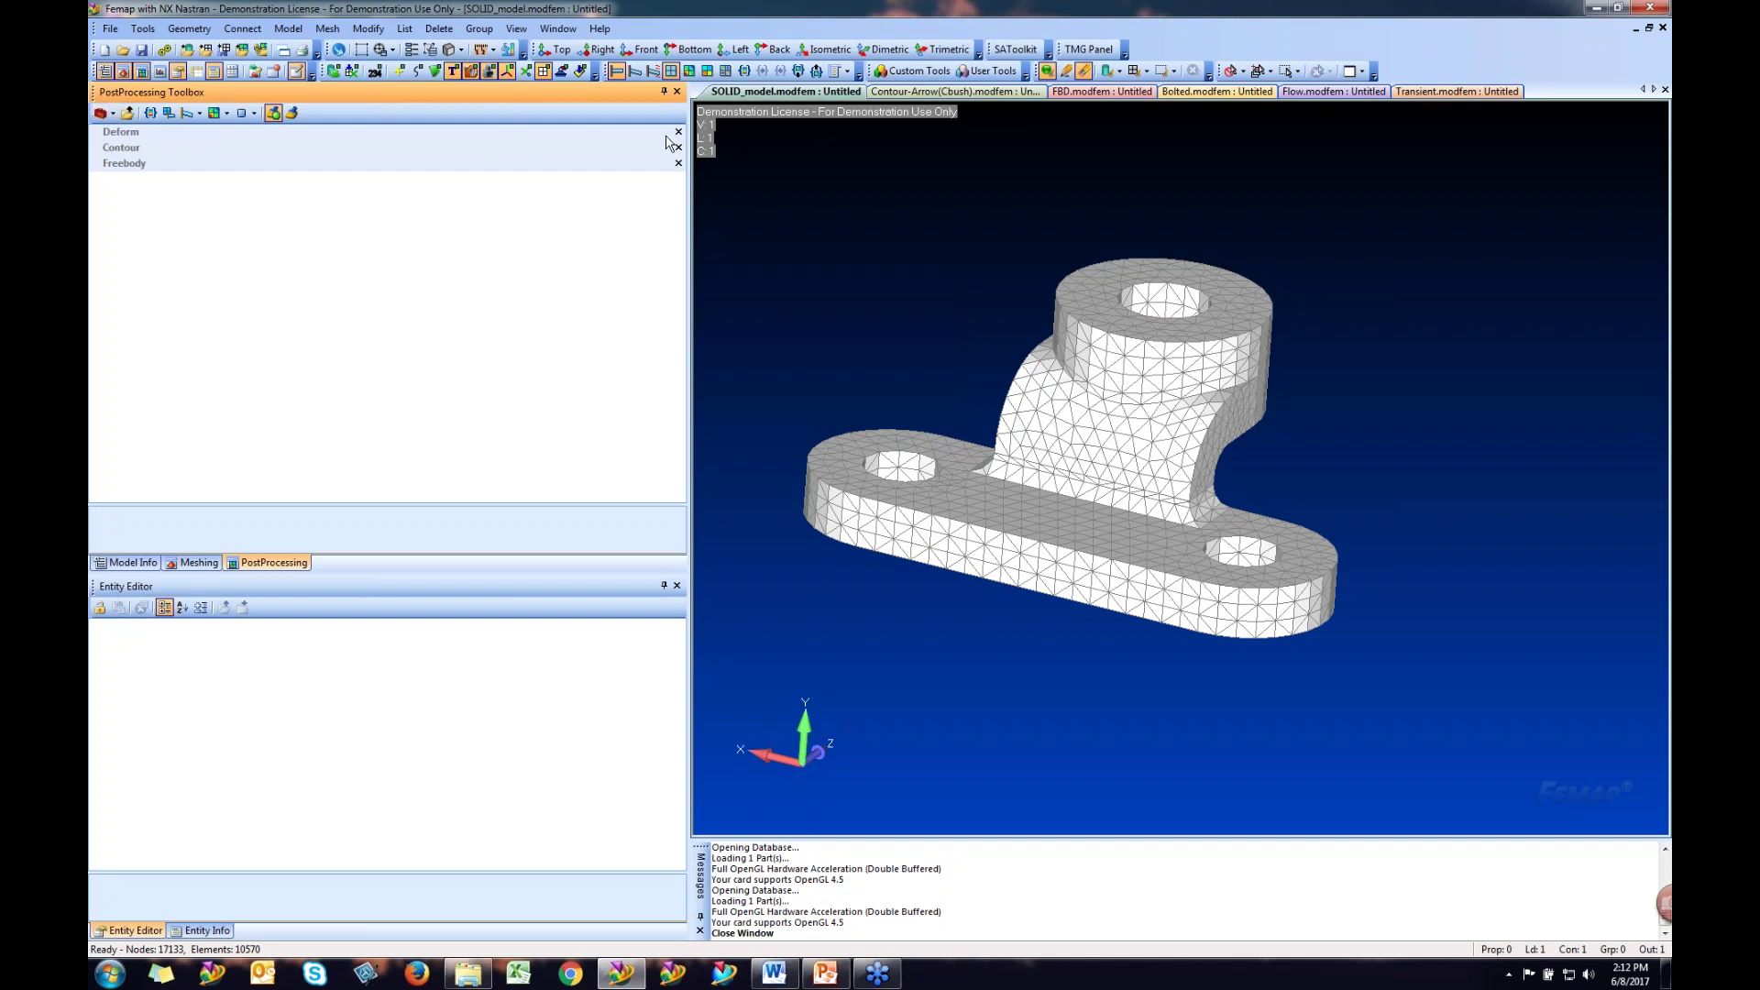
- Examine the output set, deform vector and contour vector choices in the postprocessing data selection dialog, and close it unchanged
left_click(112, 114)
left_click(112, 114)
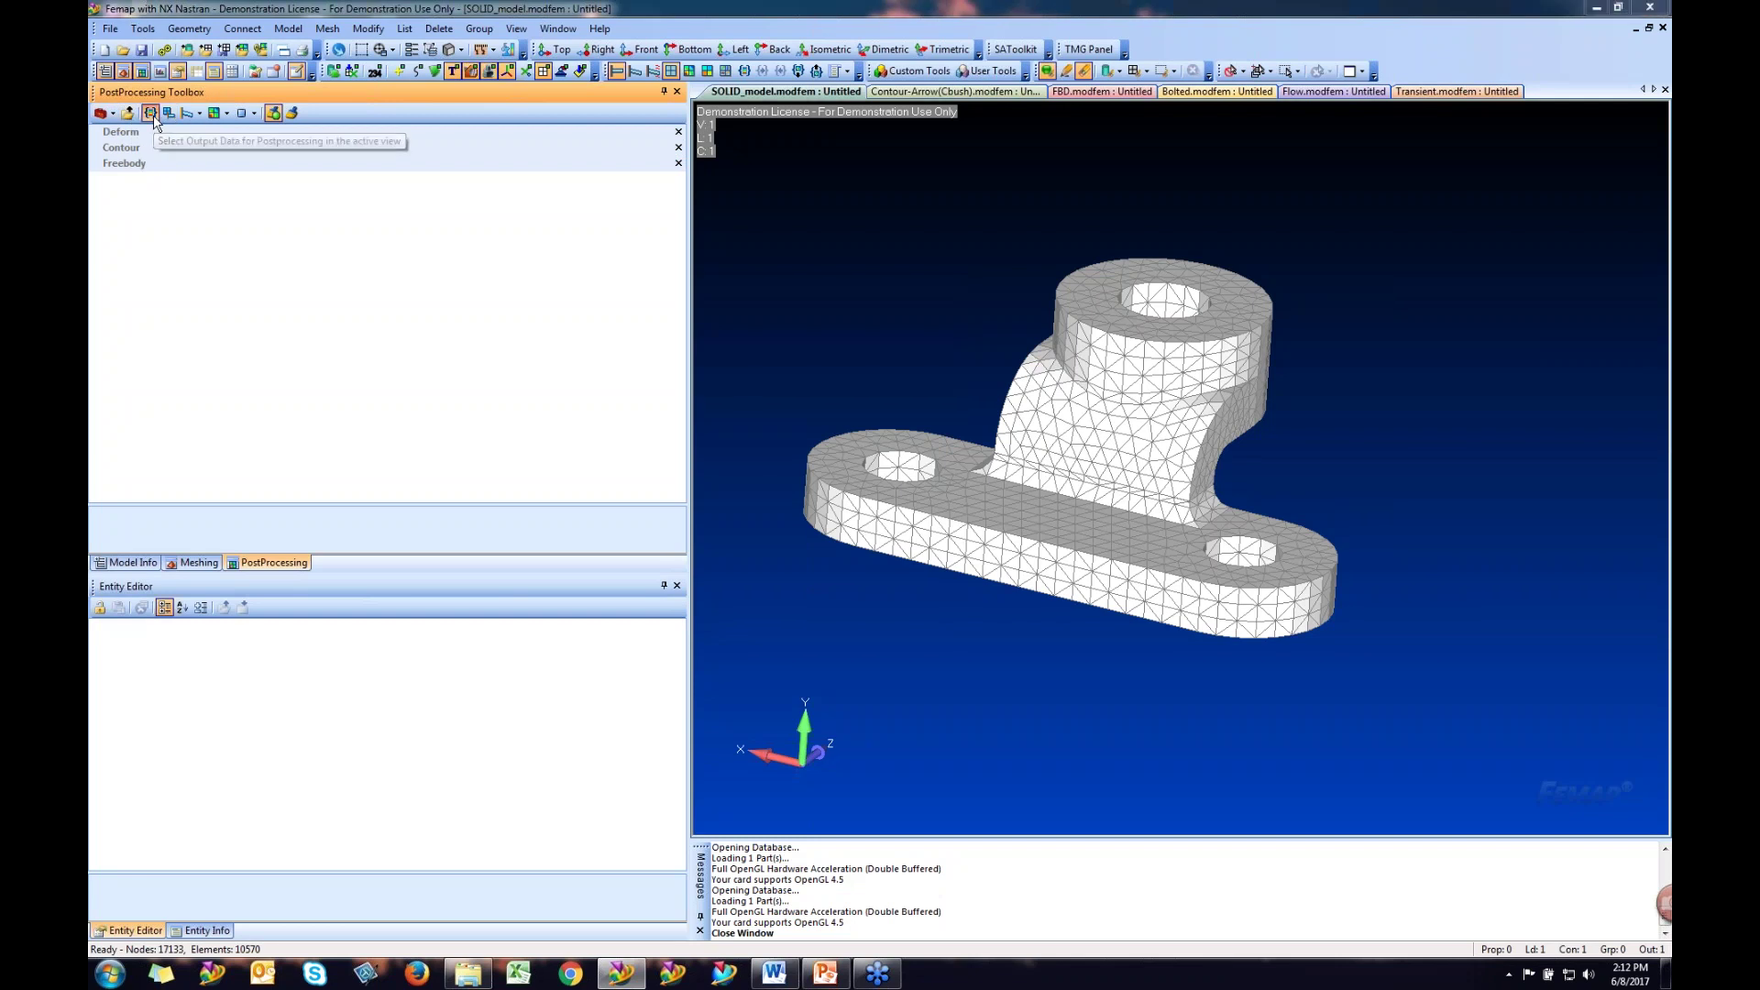
left_click(151, 114)
left_click_drag(837, 702, 839, 379)
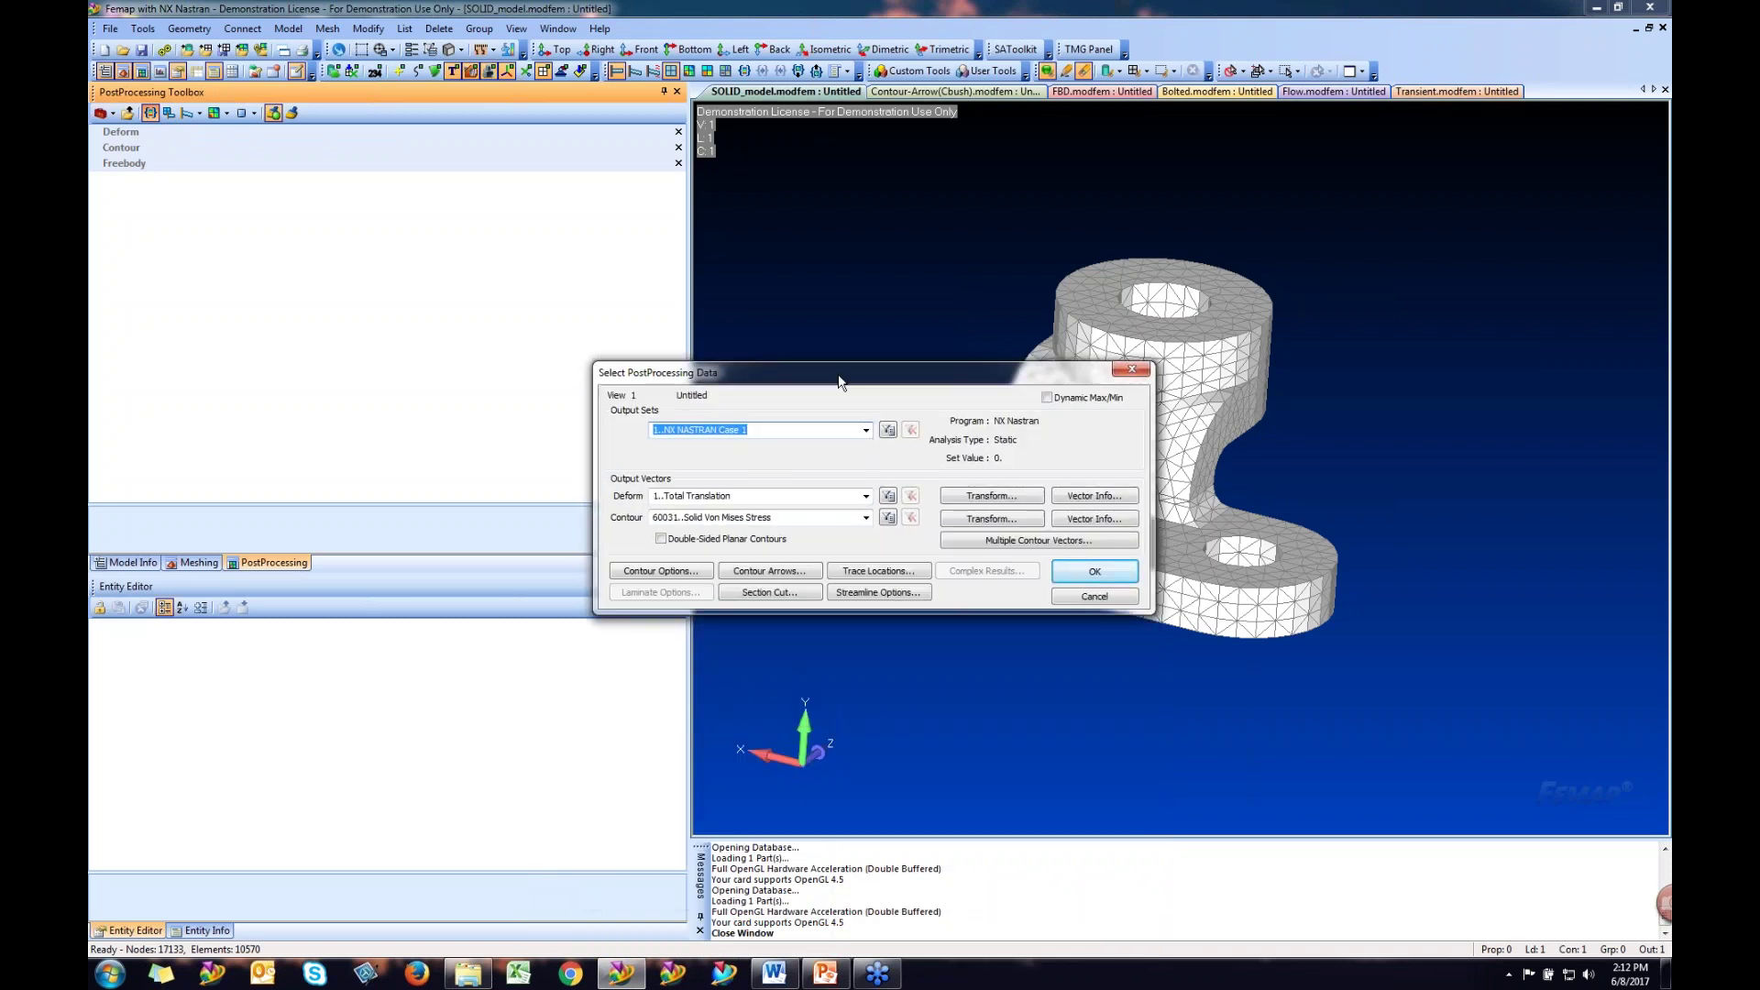
left_click_drag(1109, 377, 1111, 378)
left_click(1115, 373)
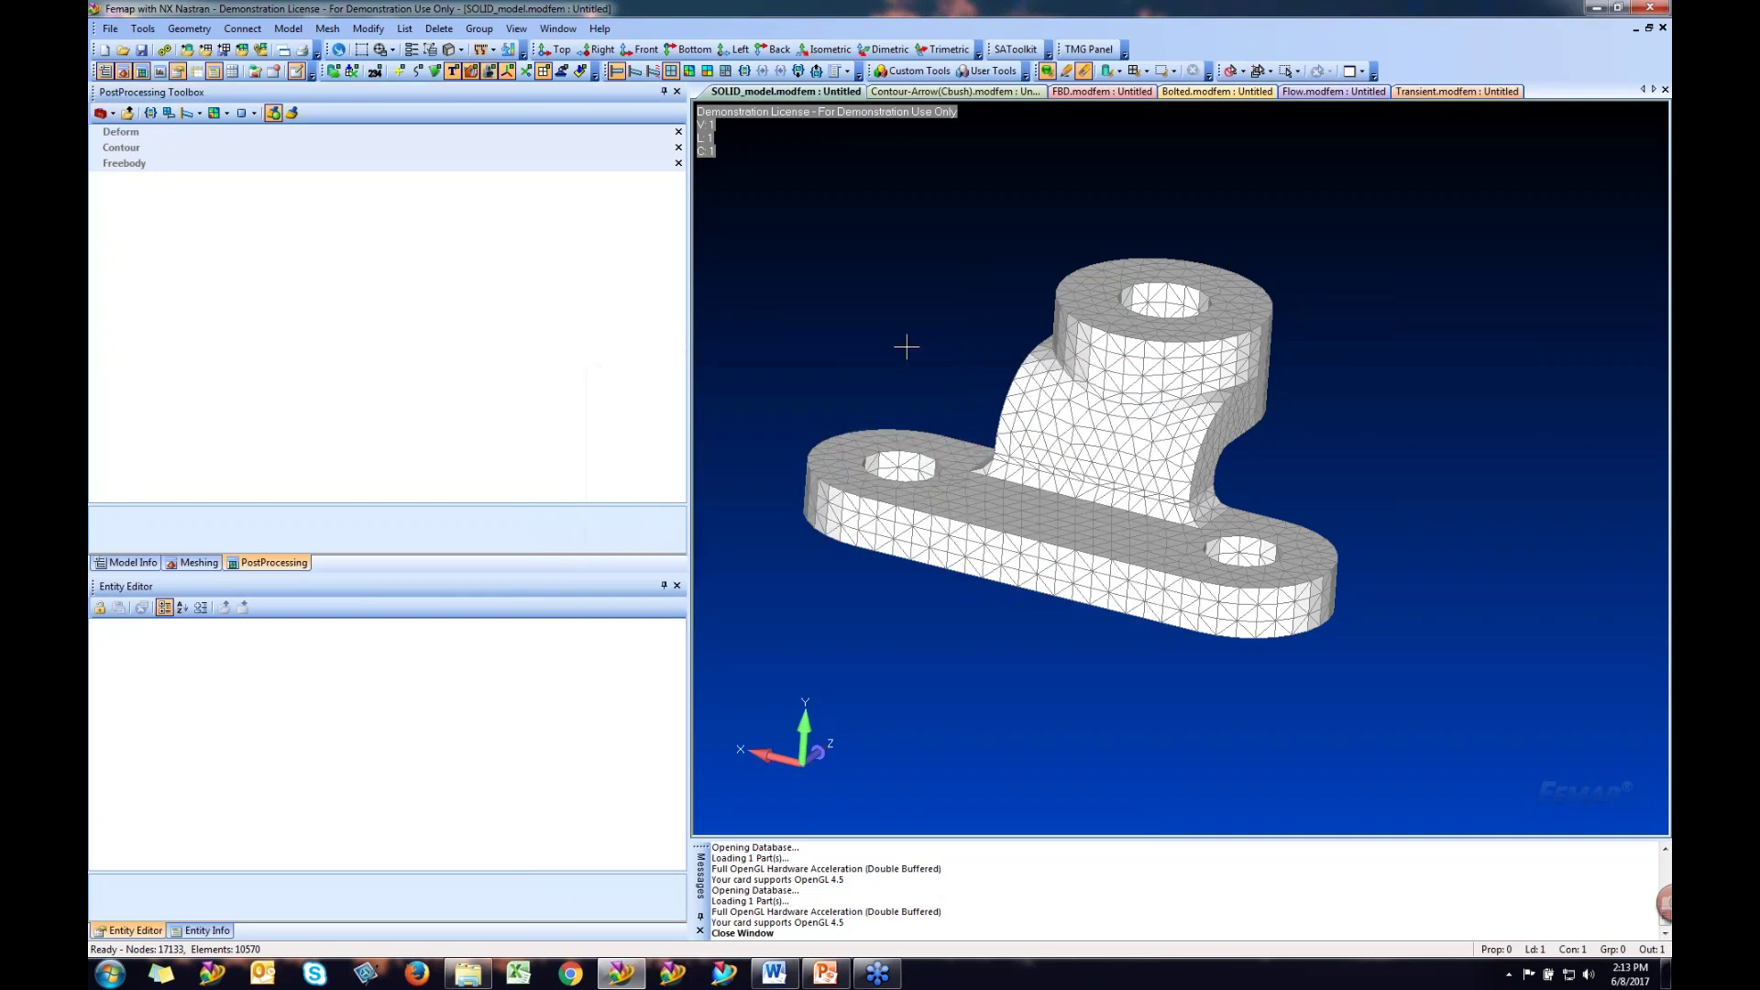
- Check the view options and choose Show Visible Freebodies for the freebody display
left_click(169, 114)
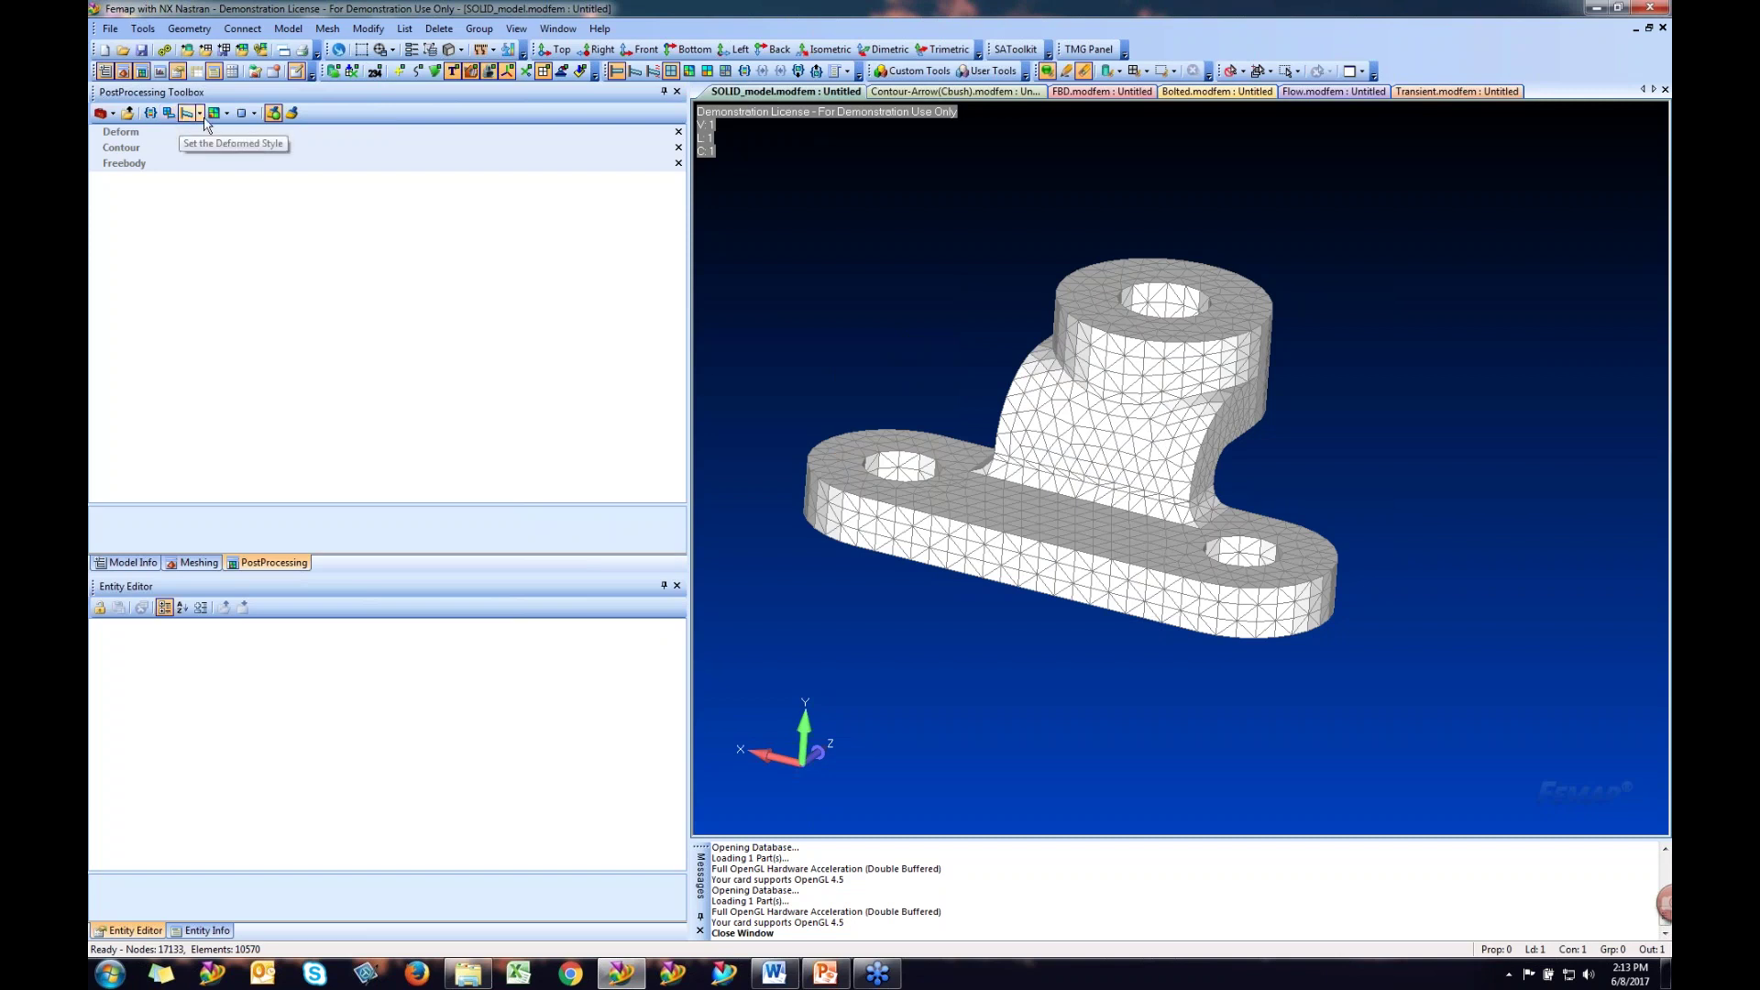
left_click(254, 114)
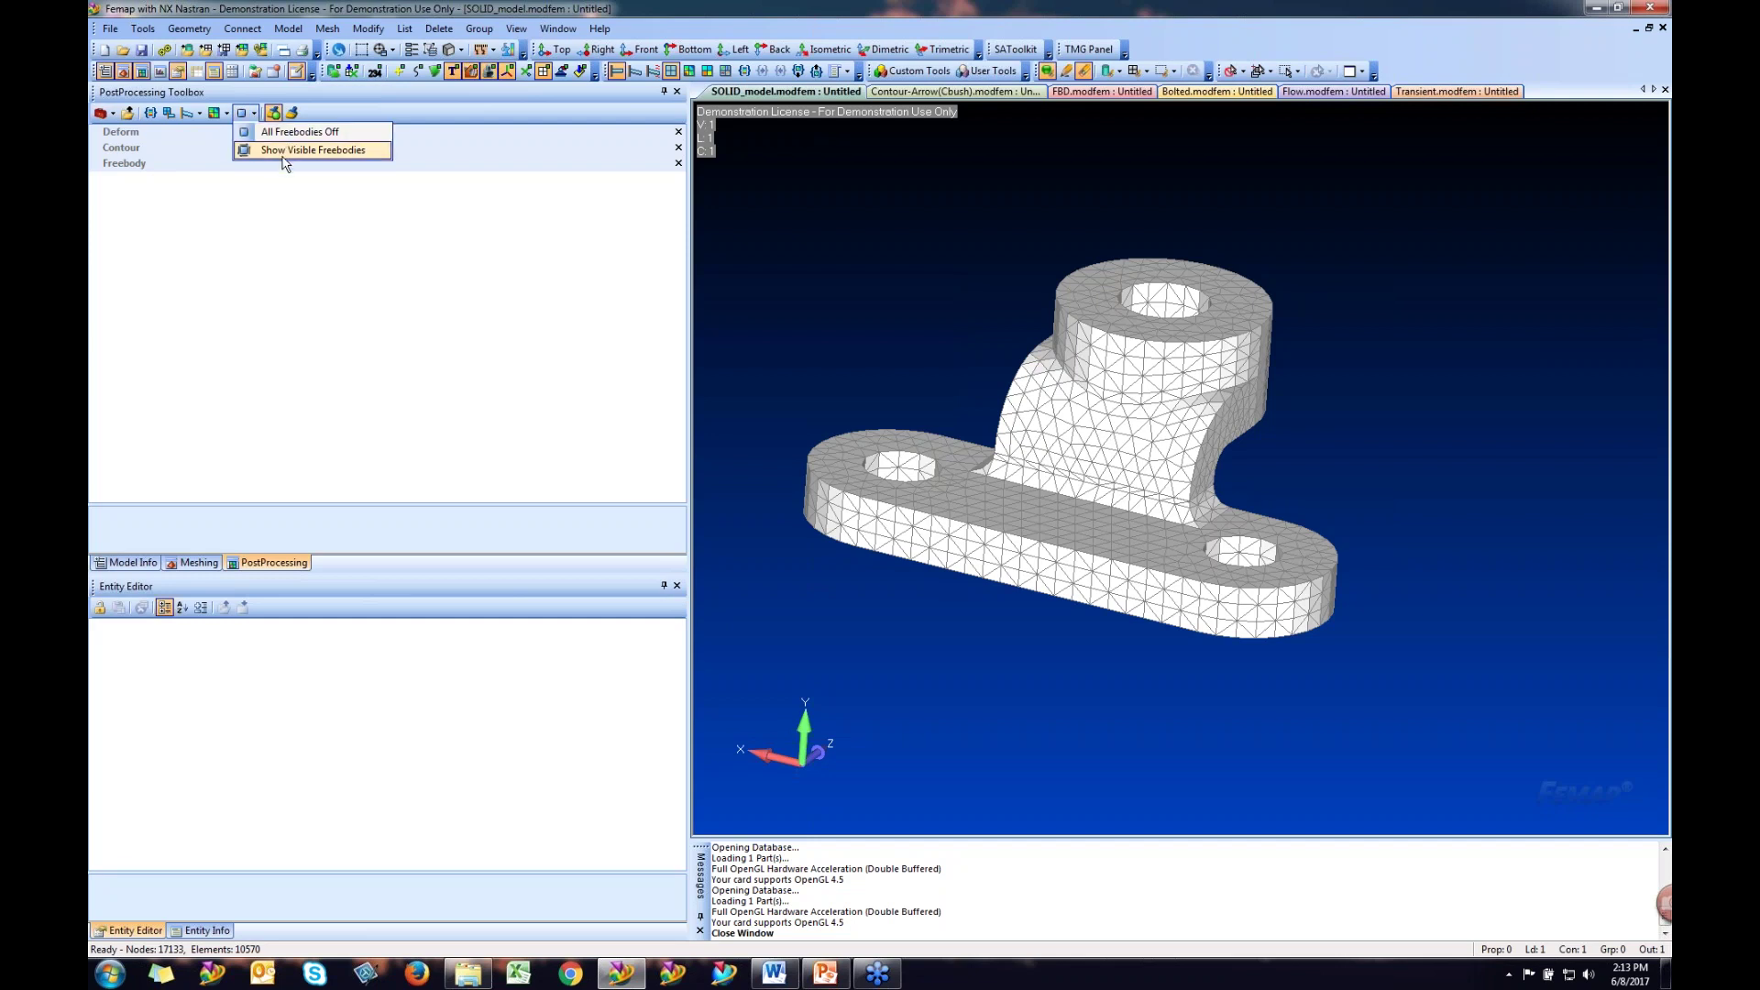
left_click(284, 151)
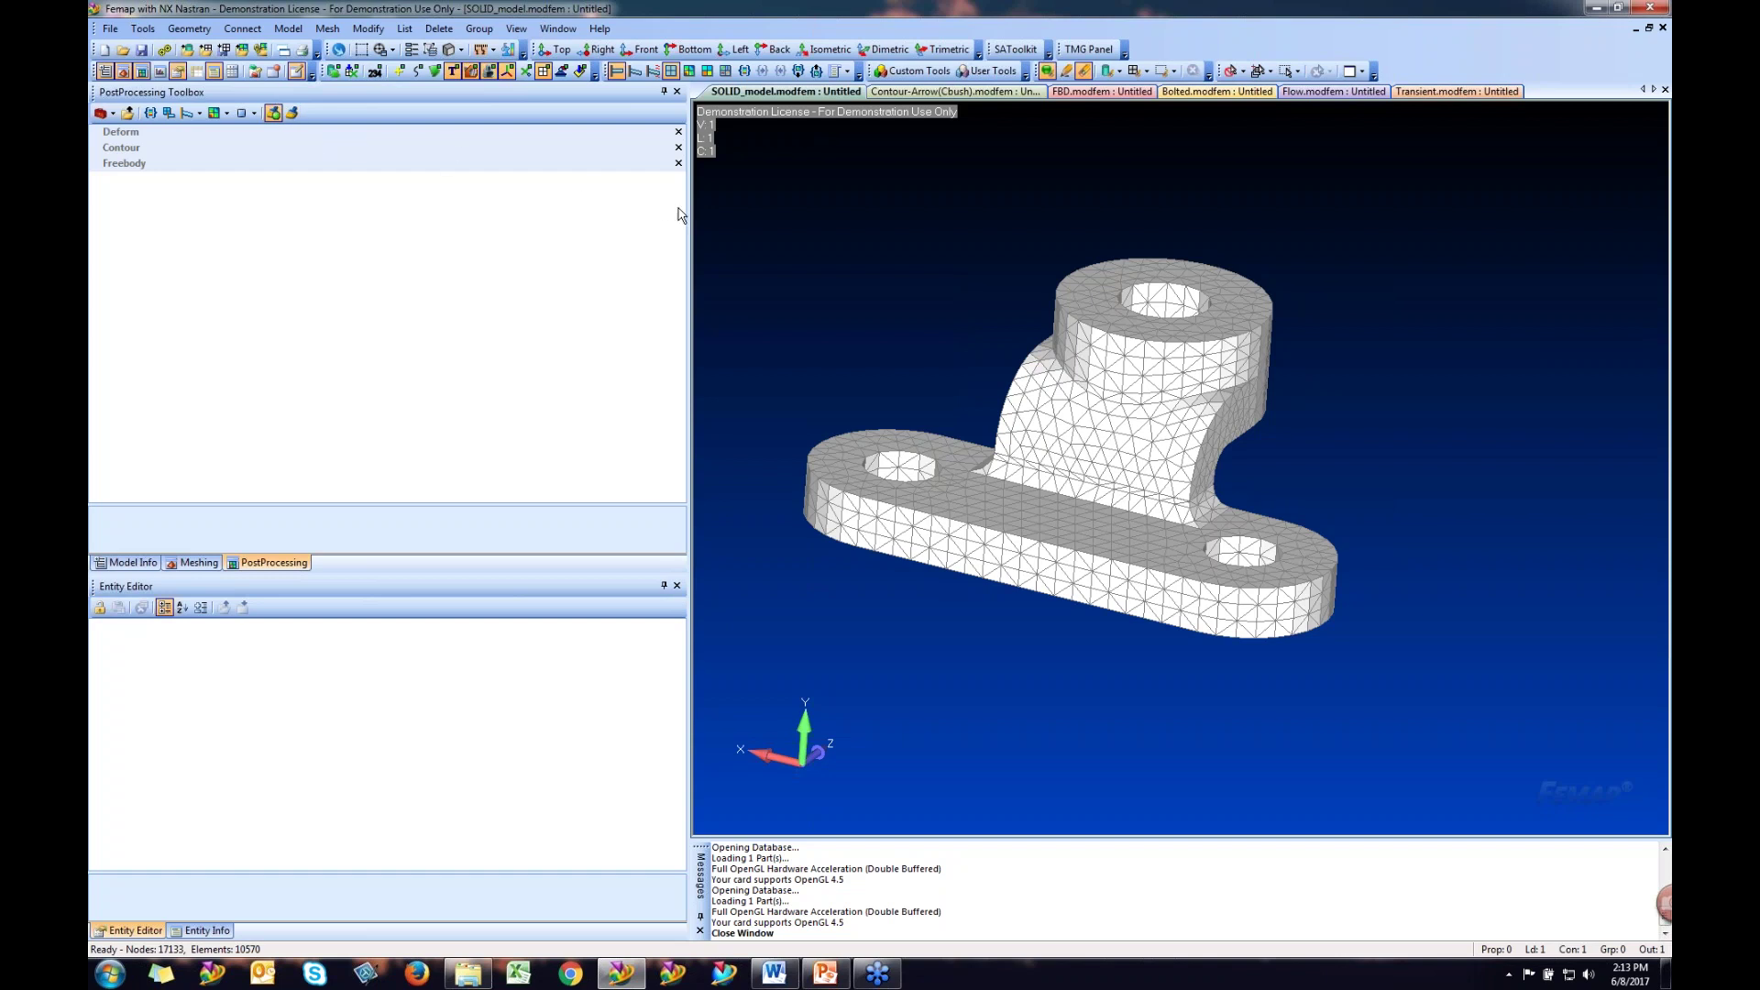
- Set the deform style to Deformed, using output set 1..NX NASTRAN Case 1
left_click(125, 134)
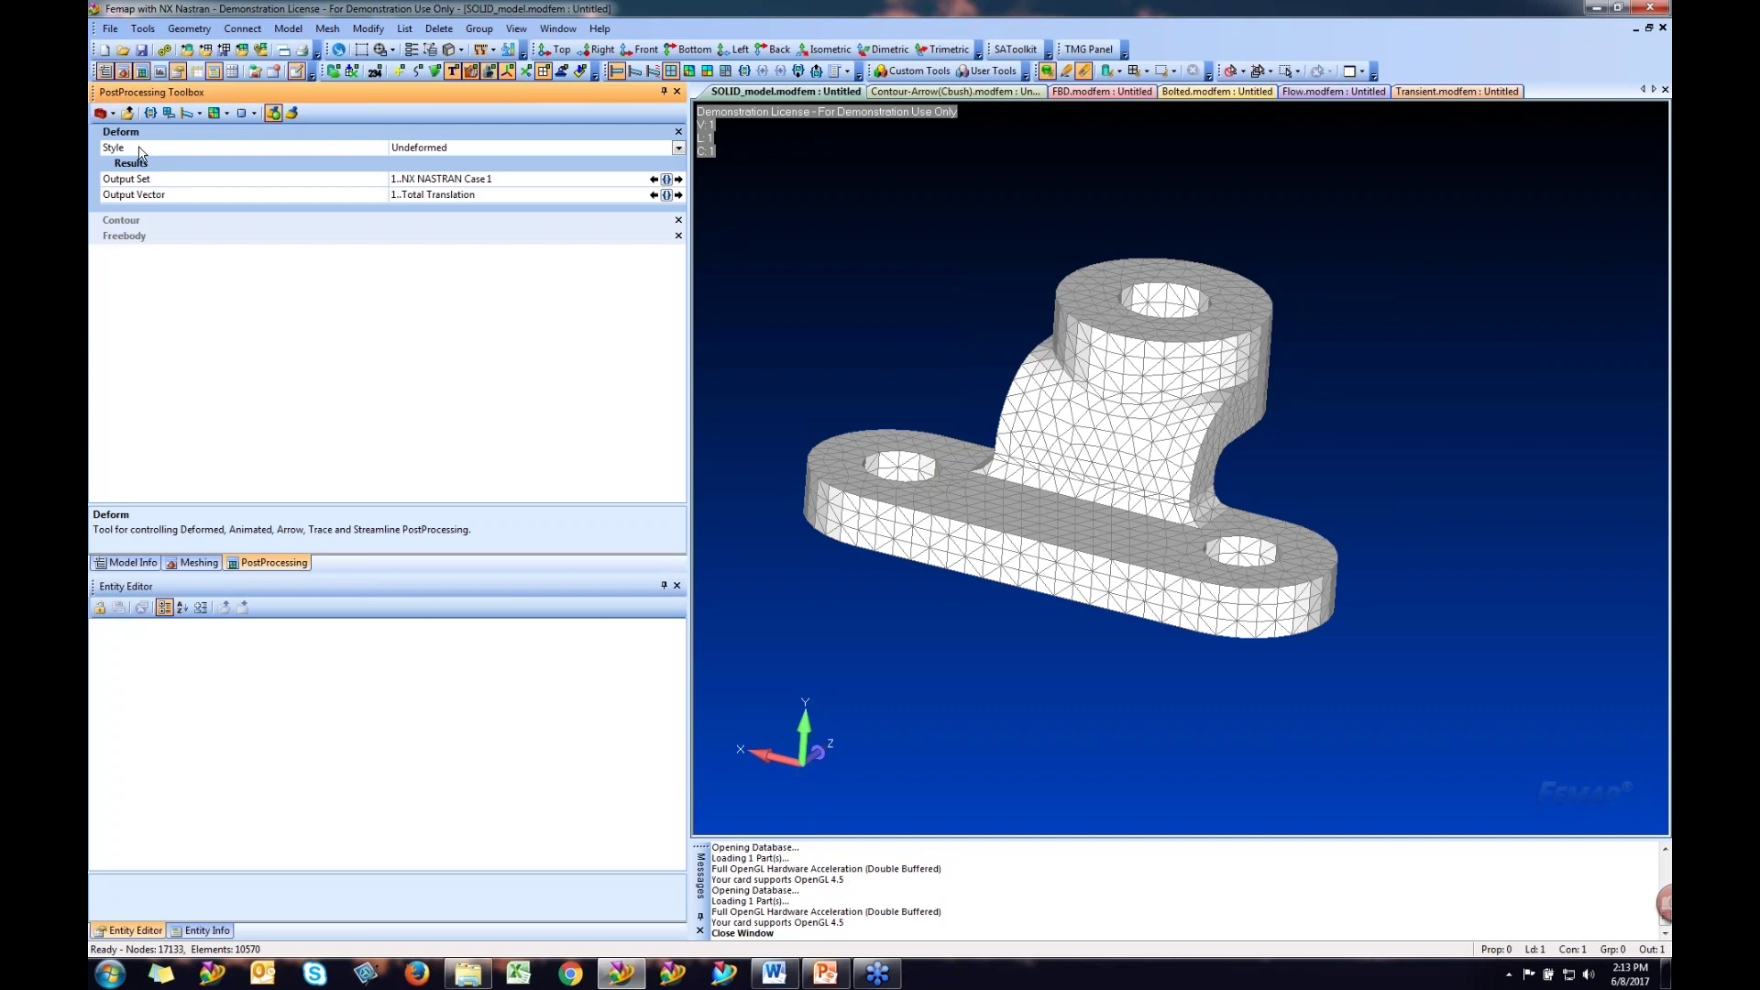
left_click(678, 149)
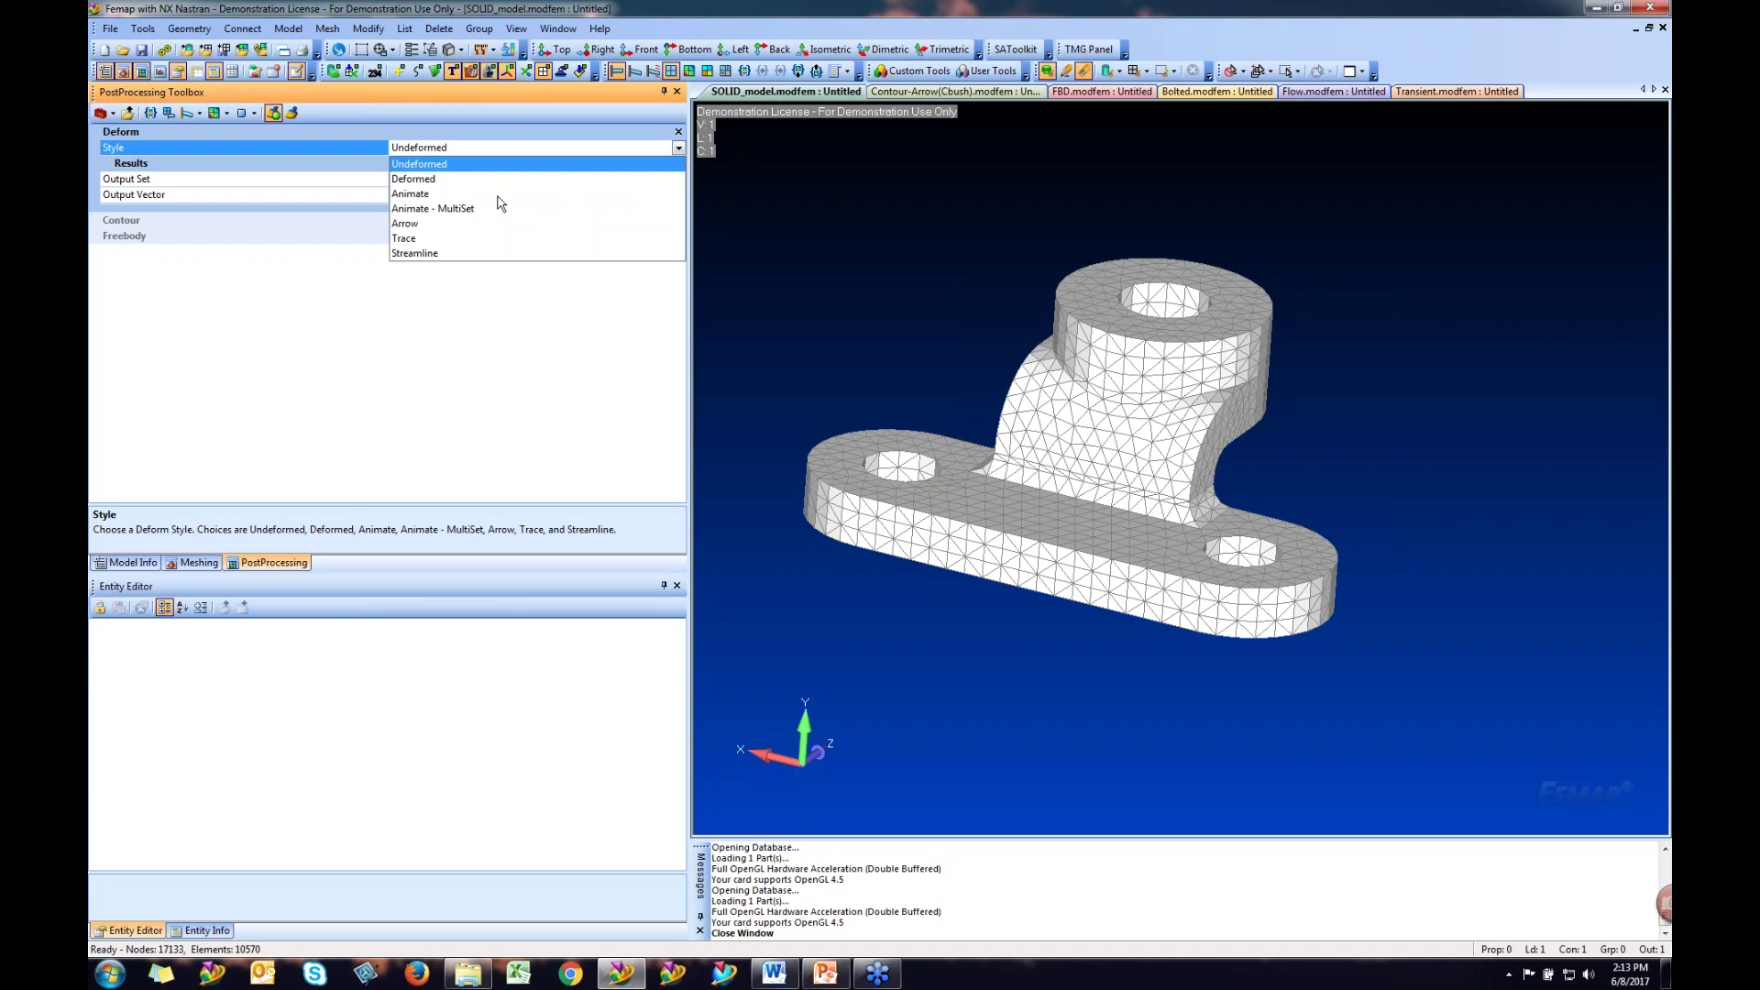
left_click(454, 180)
middle_click_drag(1209, 452, 1089, 401)
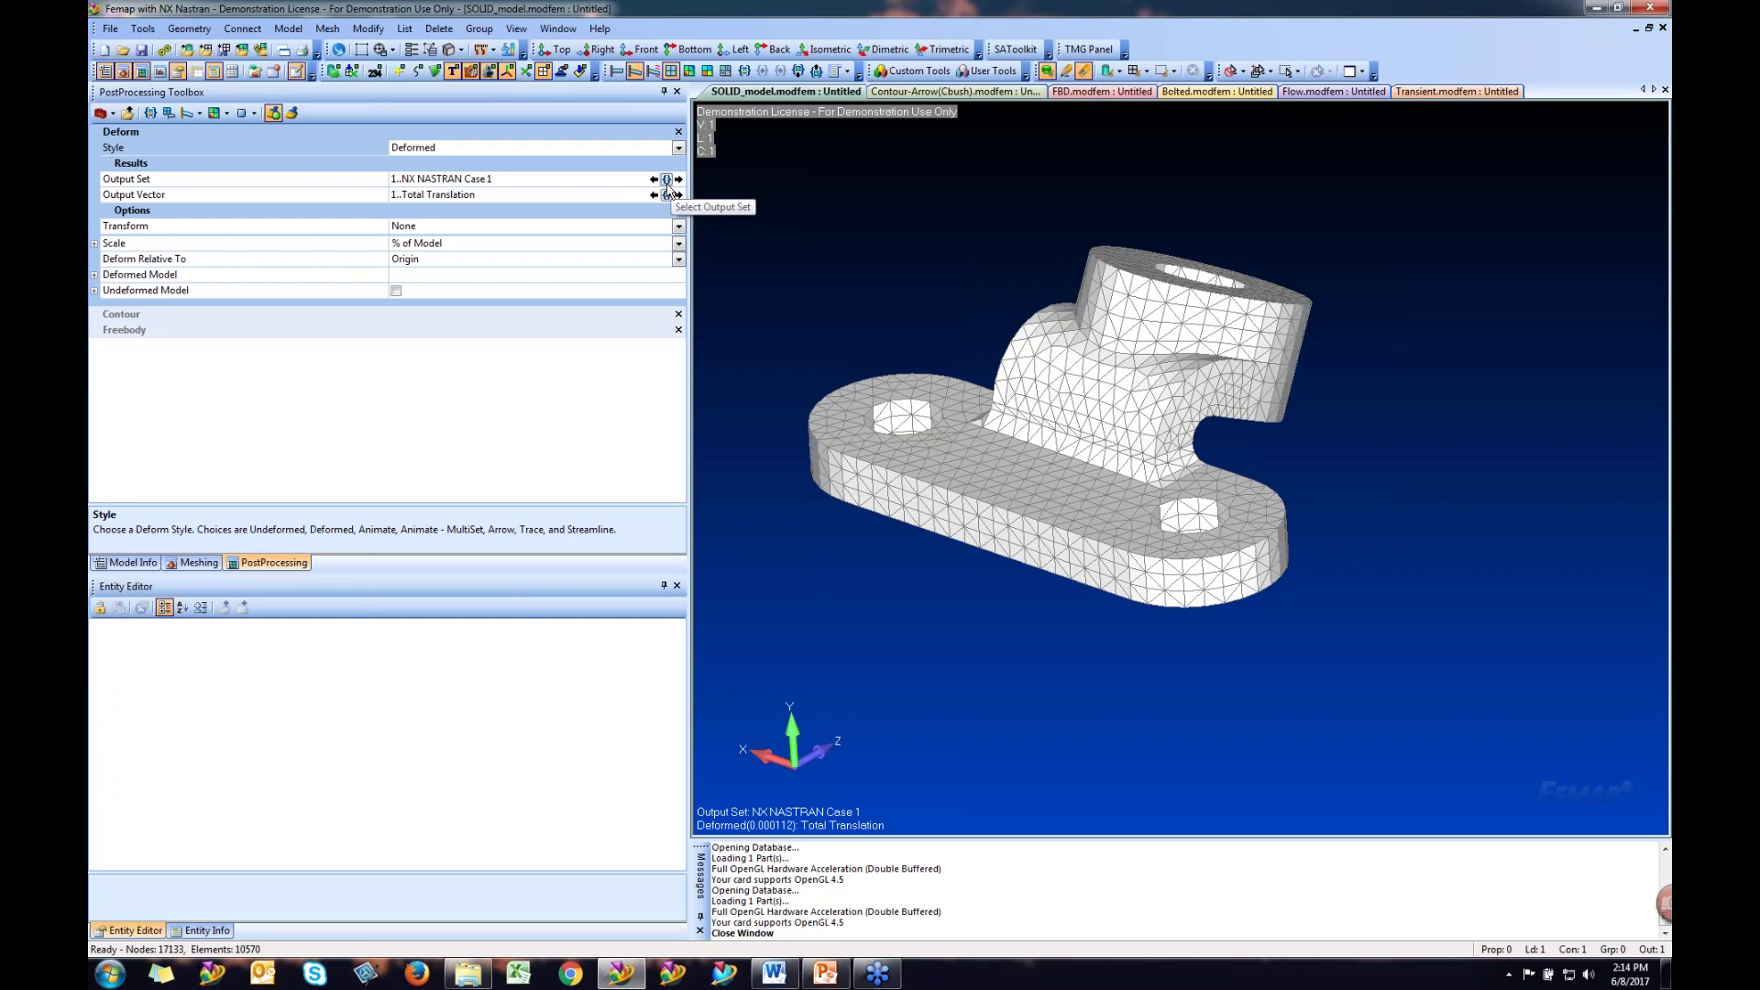
left_click(667, 181)
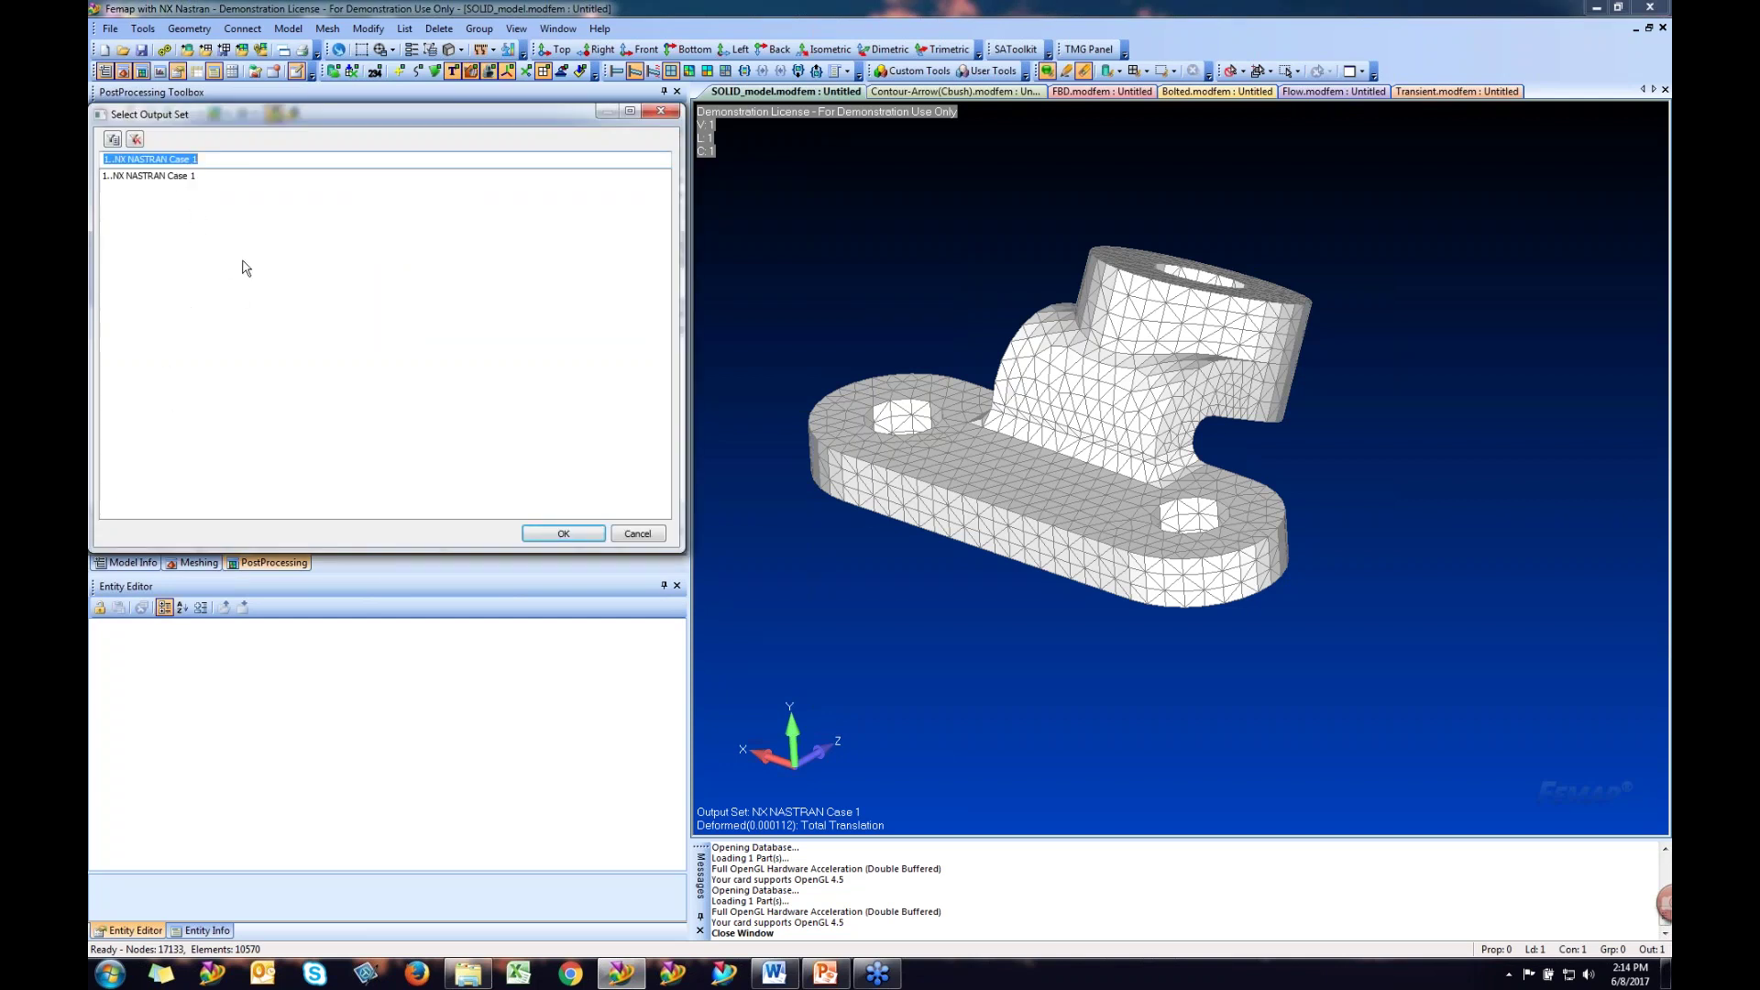
double_click(184, 176)
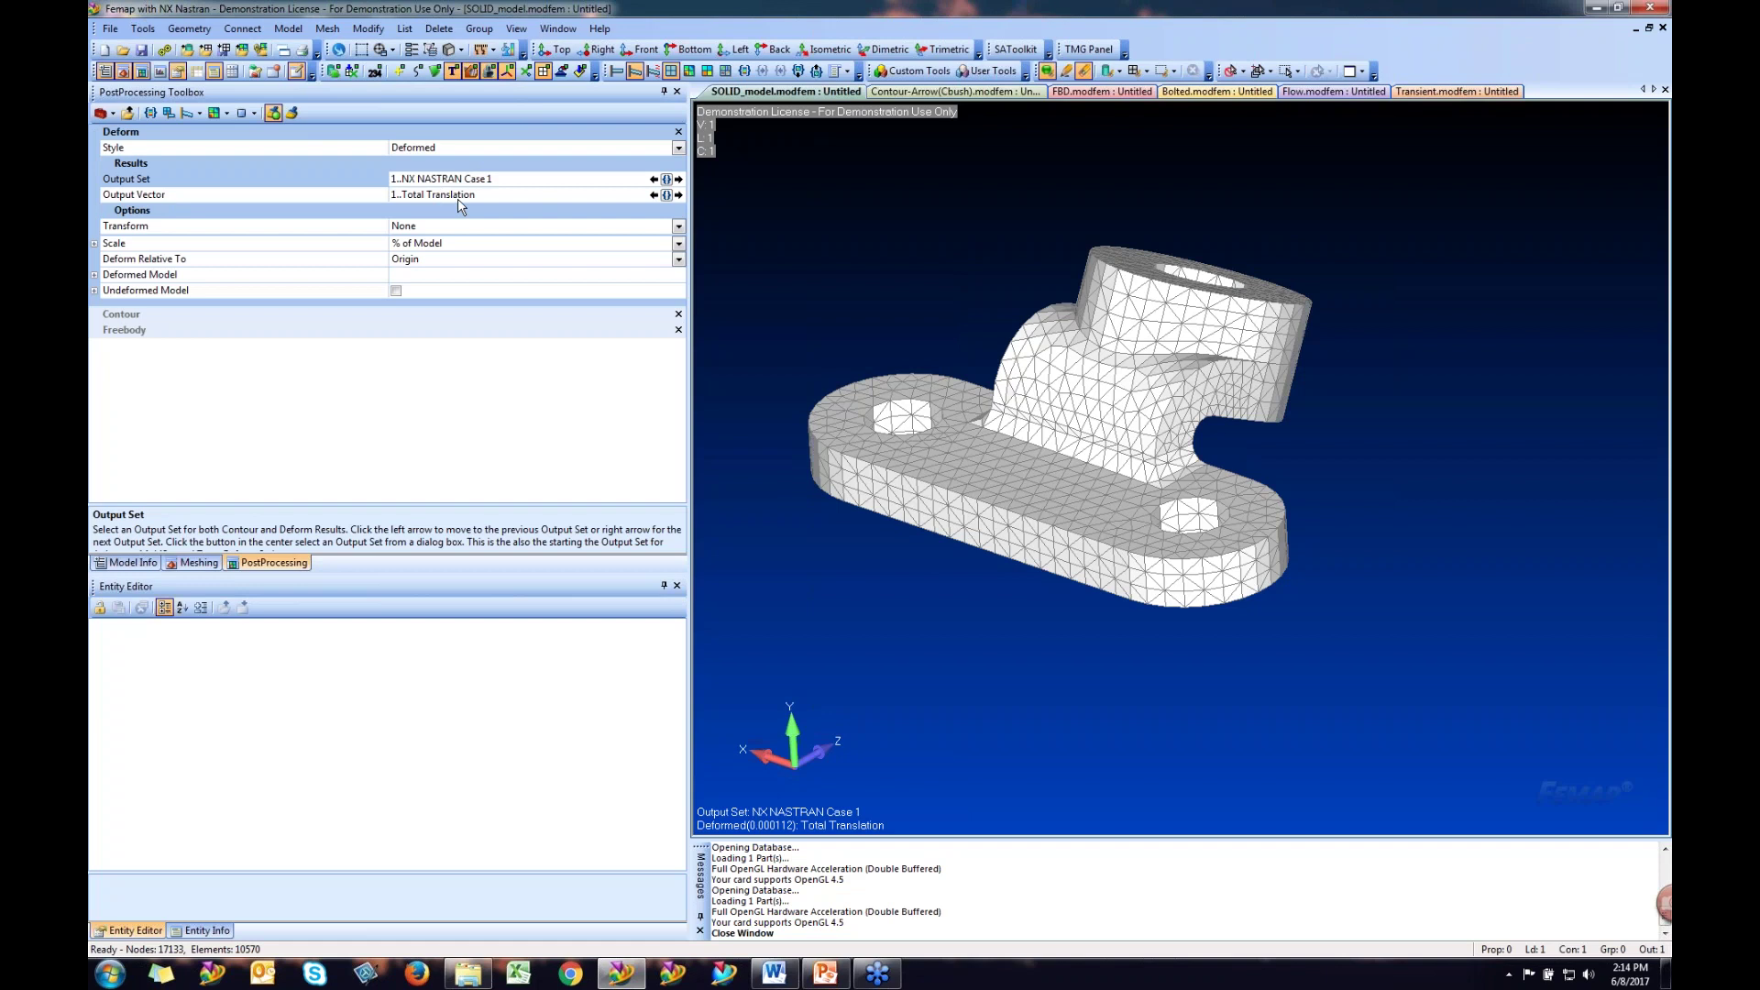
- Try 60031..Solid Von Mises Stress as the deformation output vector and restore it to 1..Total Translation
left_click(672, 201)
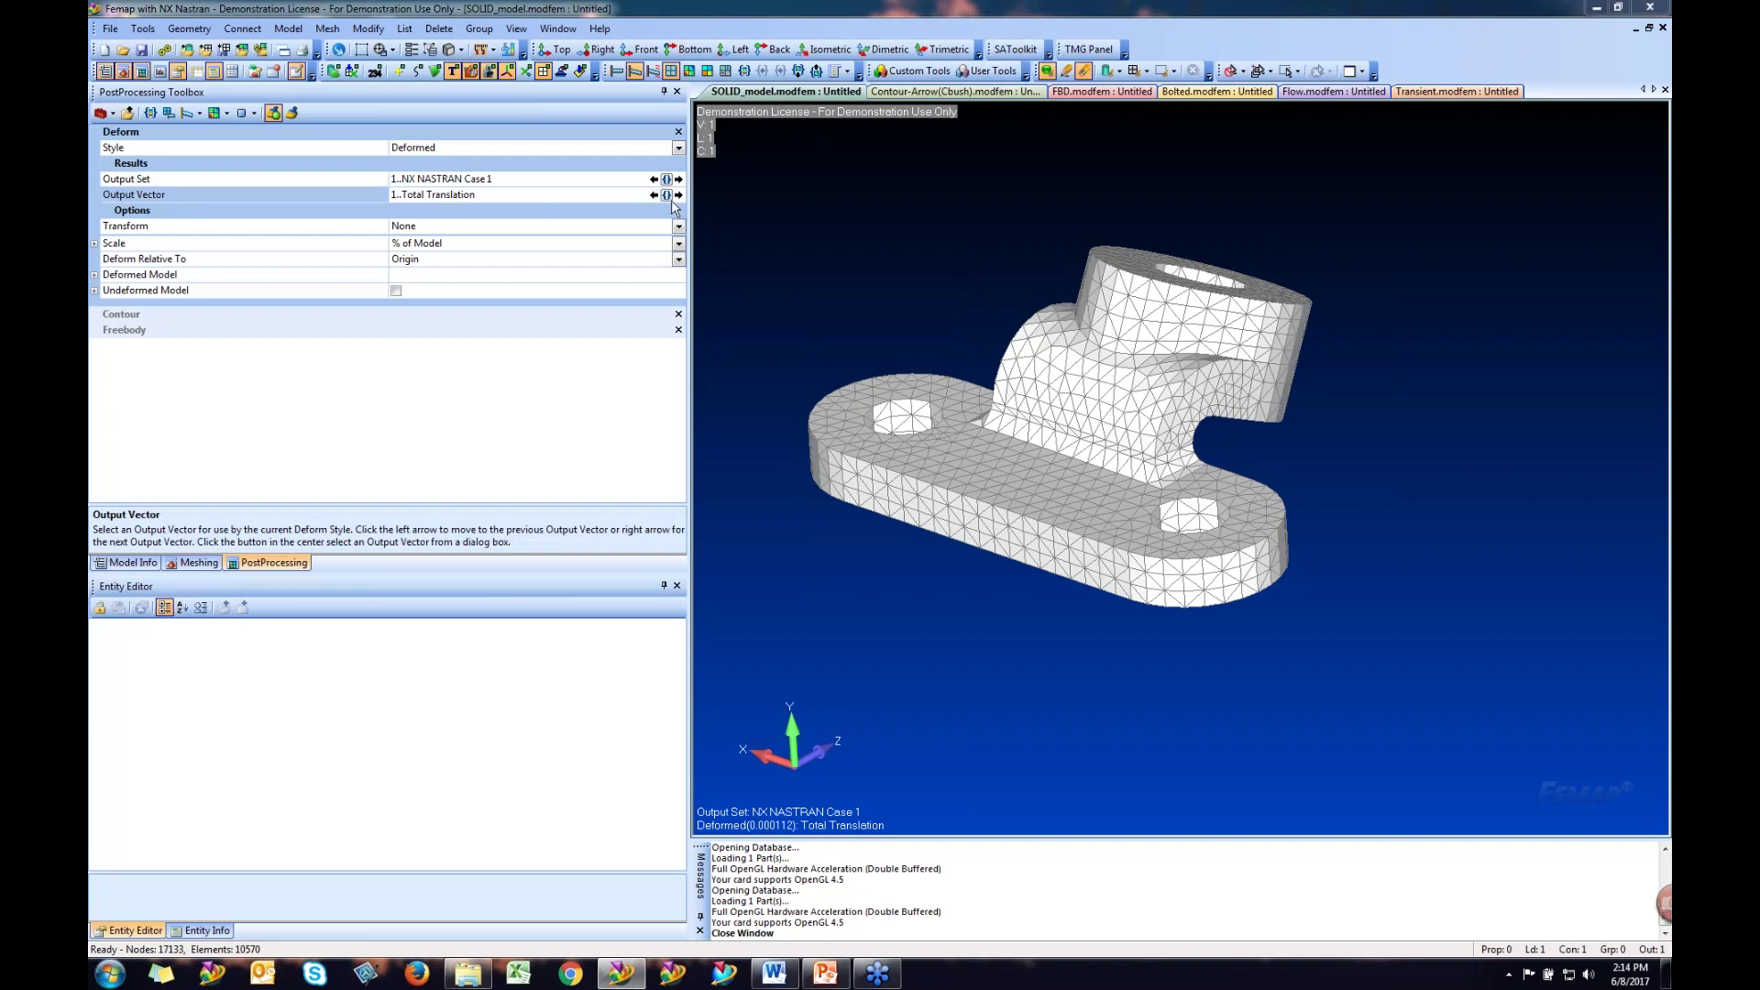
left_click(666, 194)
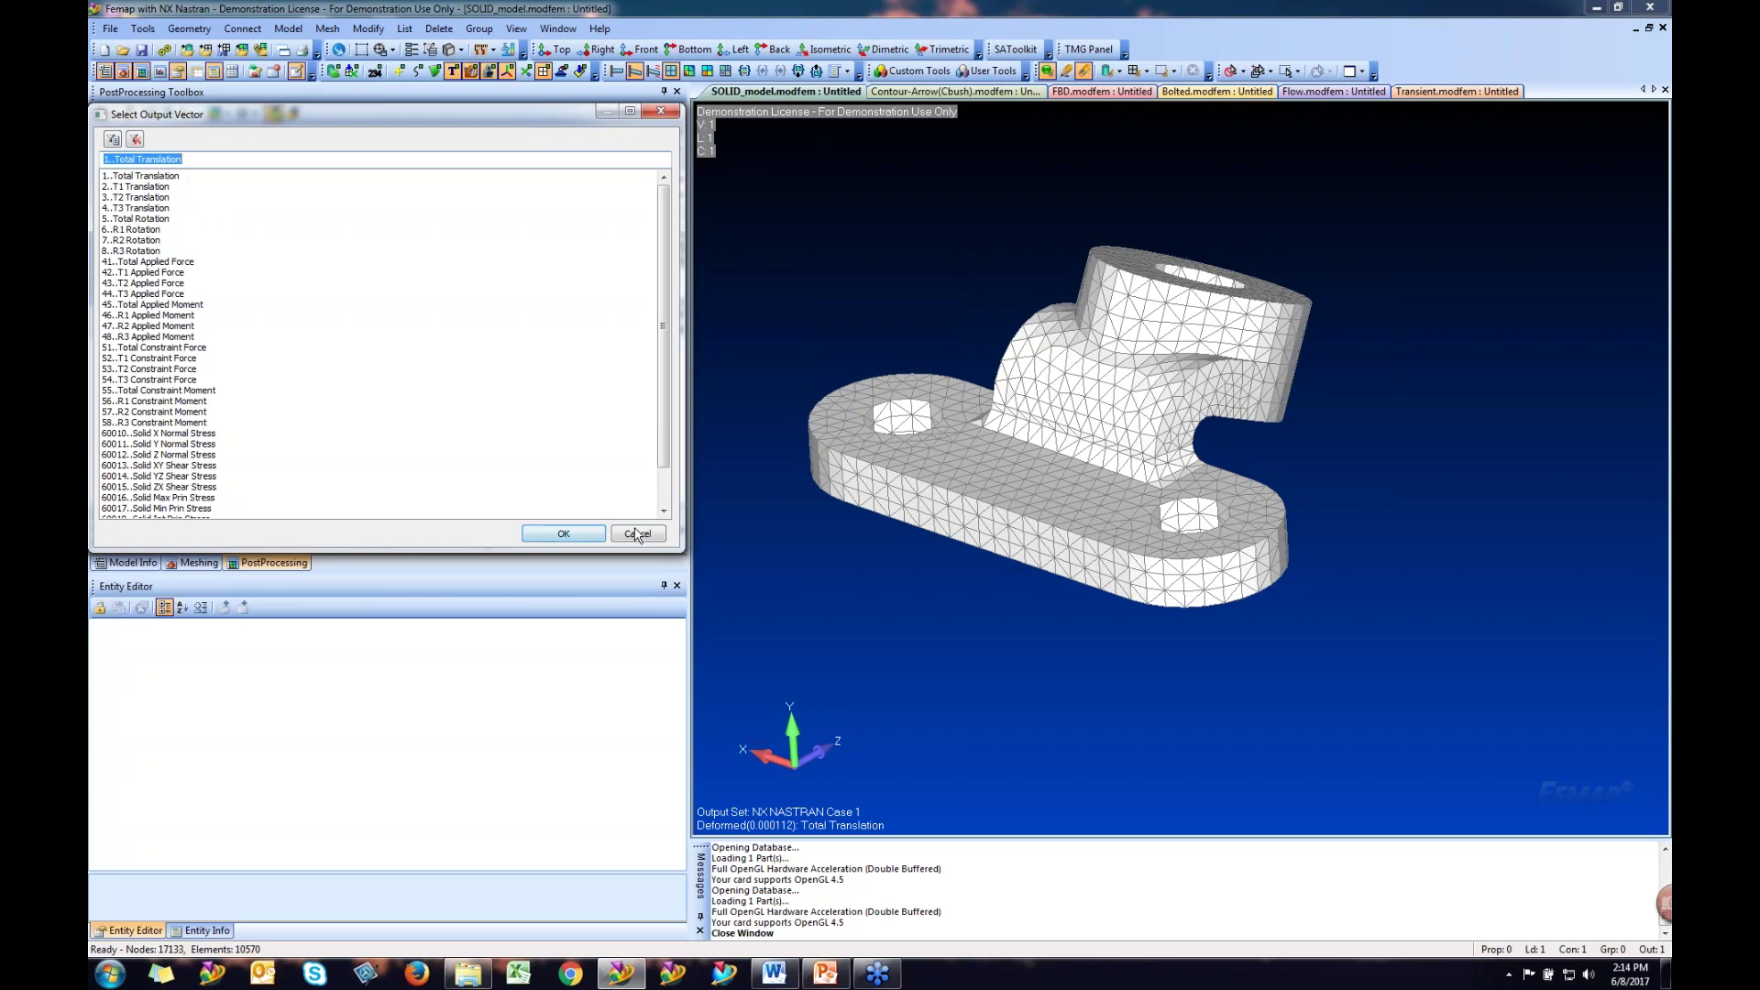
left_click_drag(667, 330, 660, 390)
double_click(248, 507)
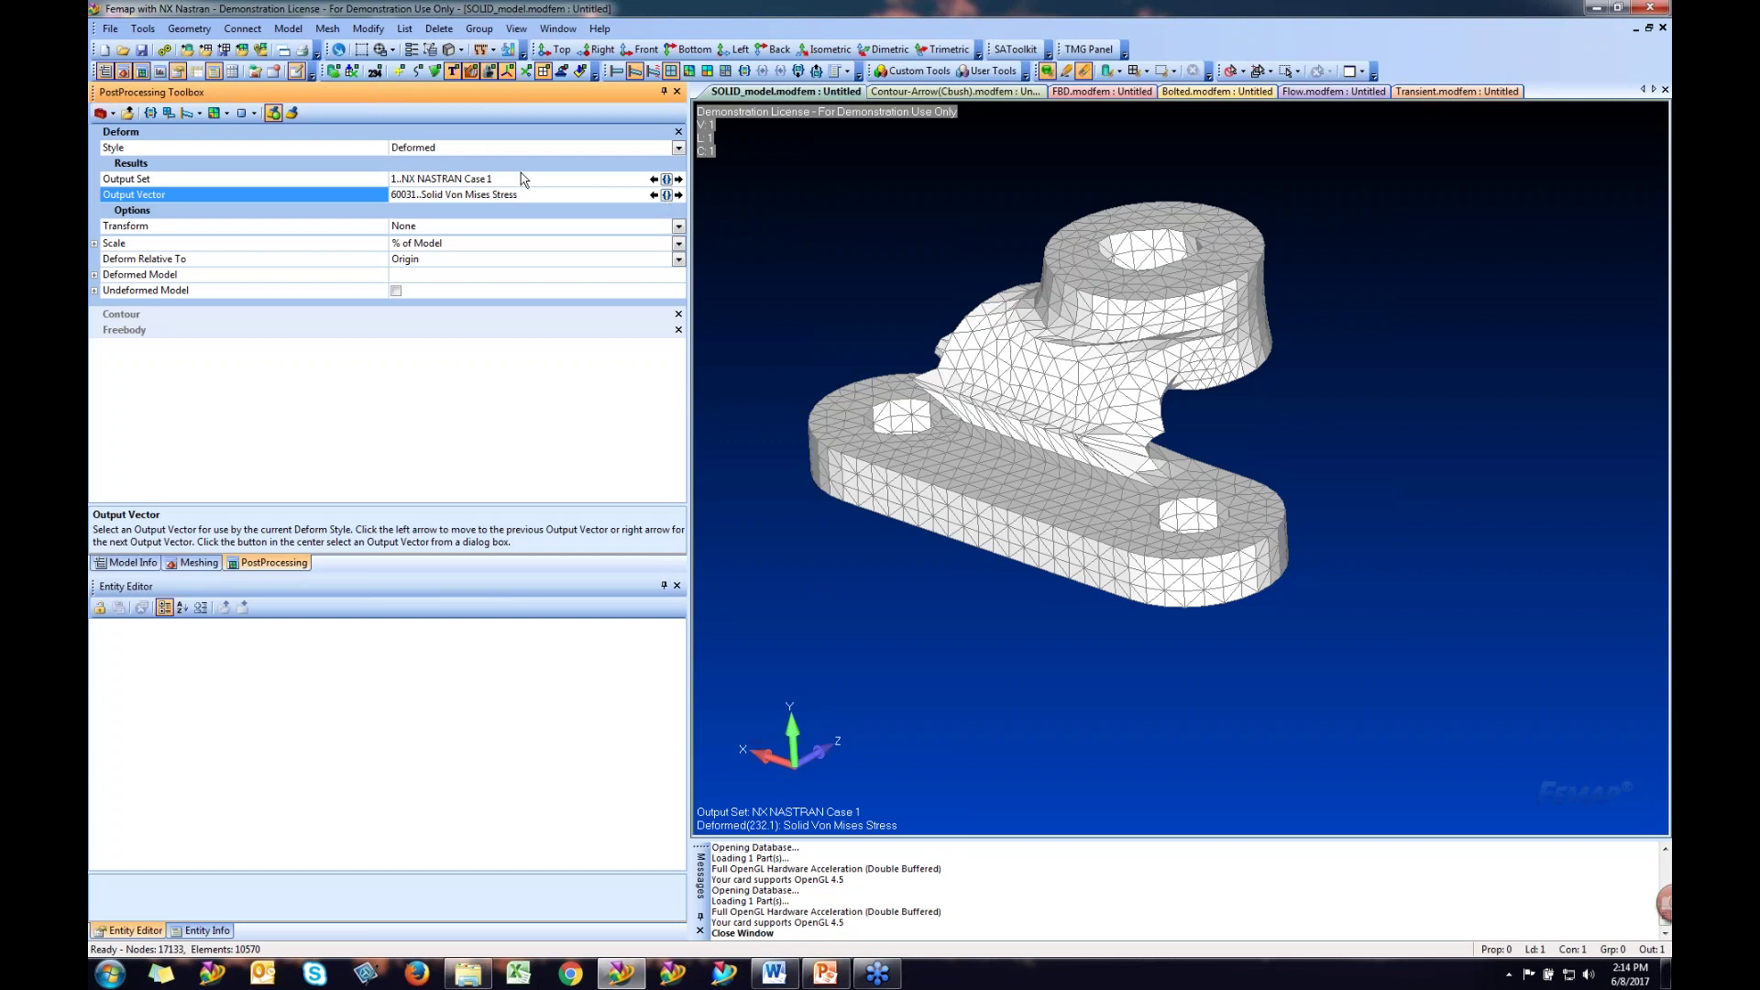
left_click(666, 194)
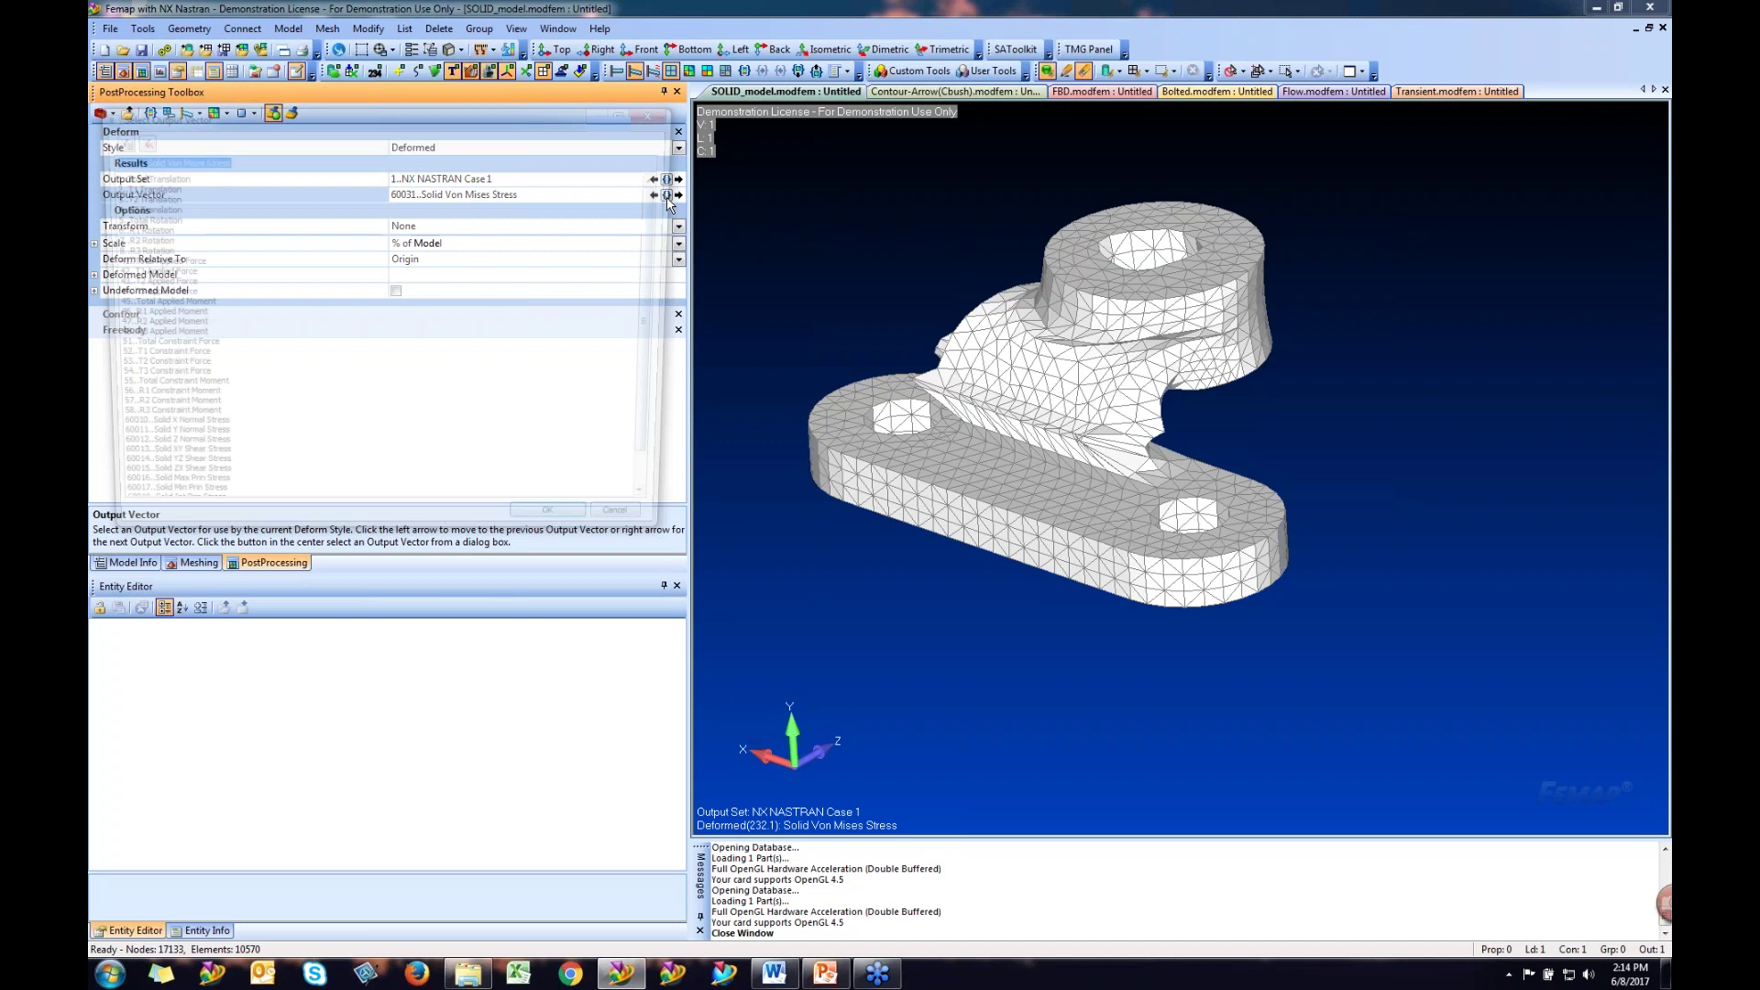
double_click(180, 178)
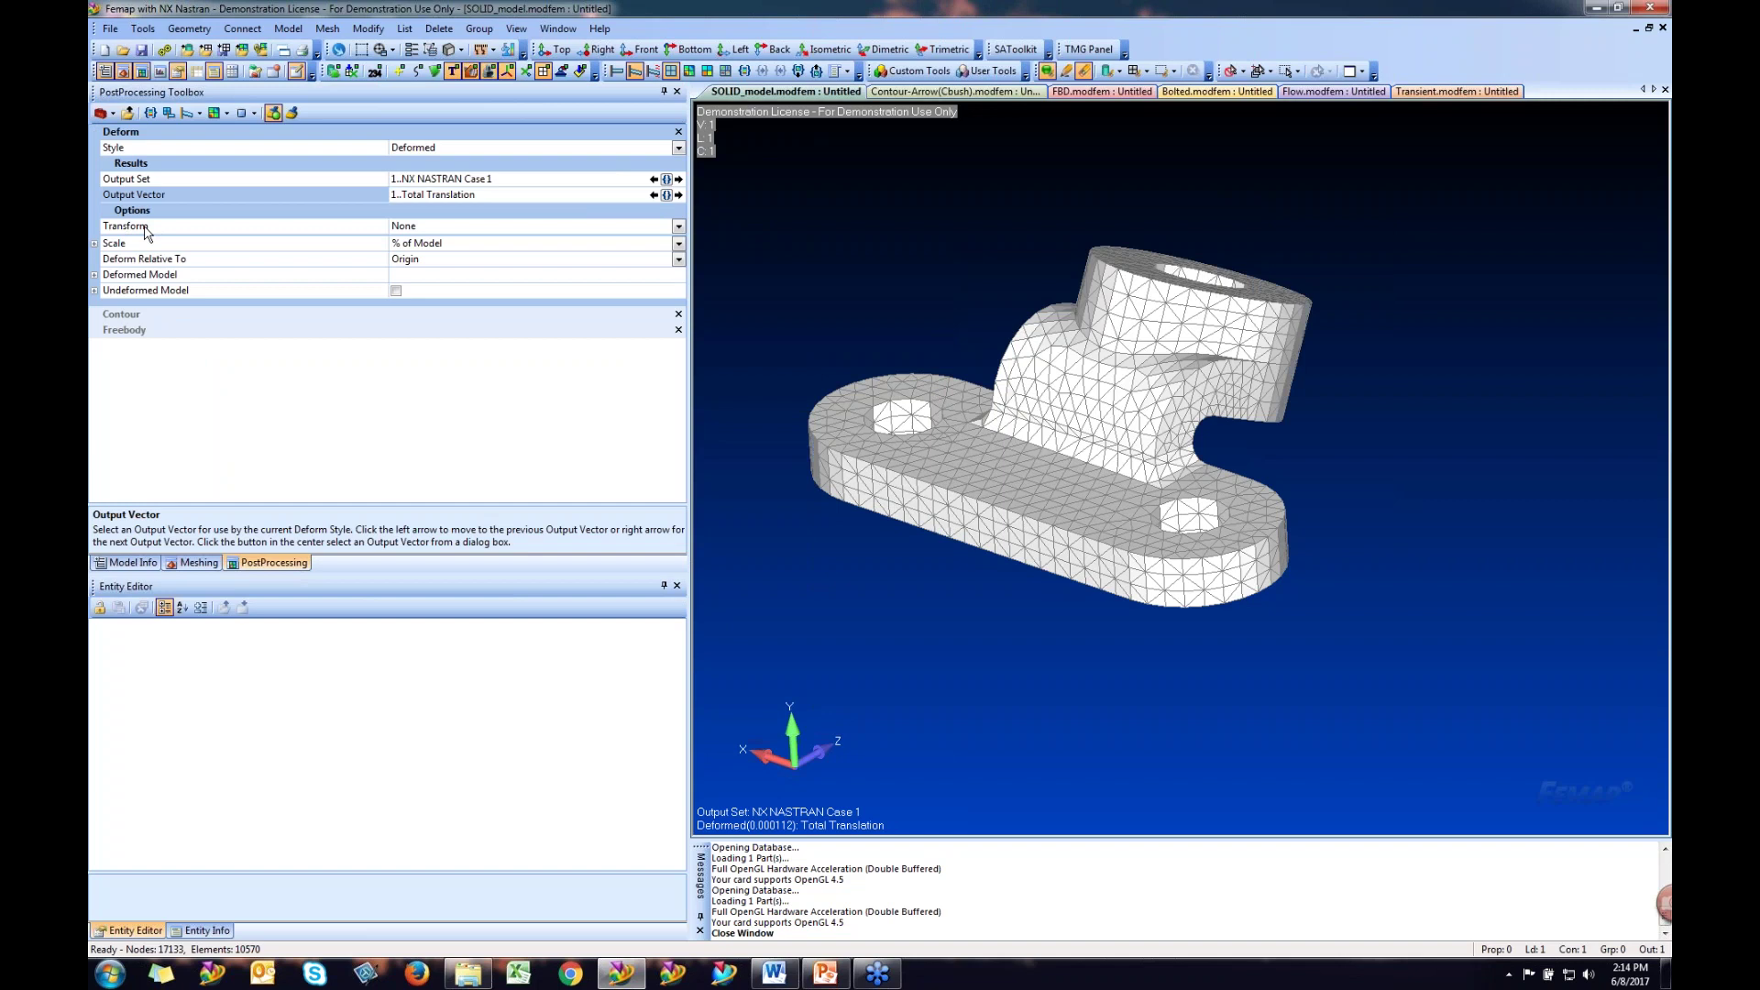
- Look through the available transform options for the deformation output vector
left_click(678, 229)
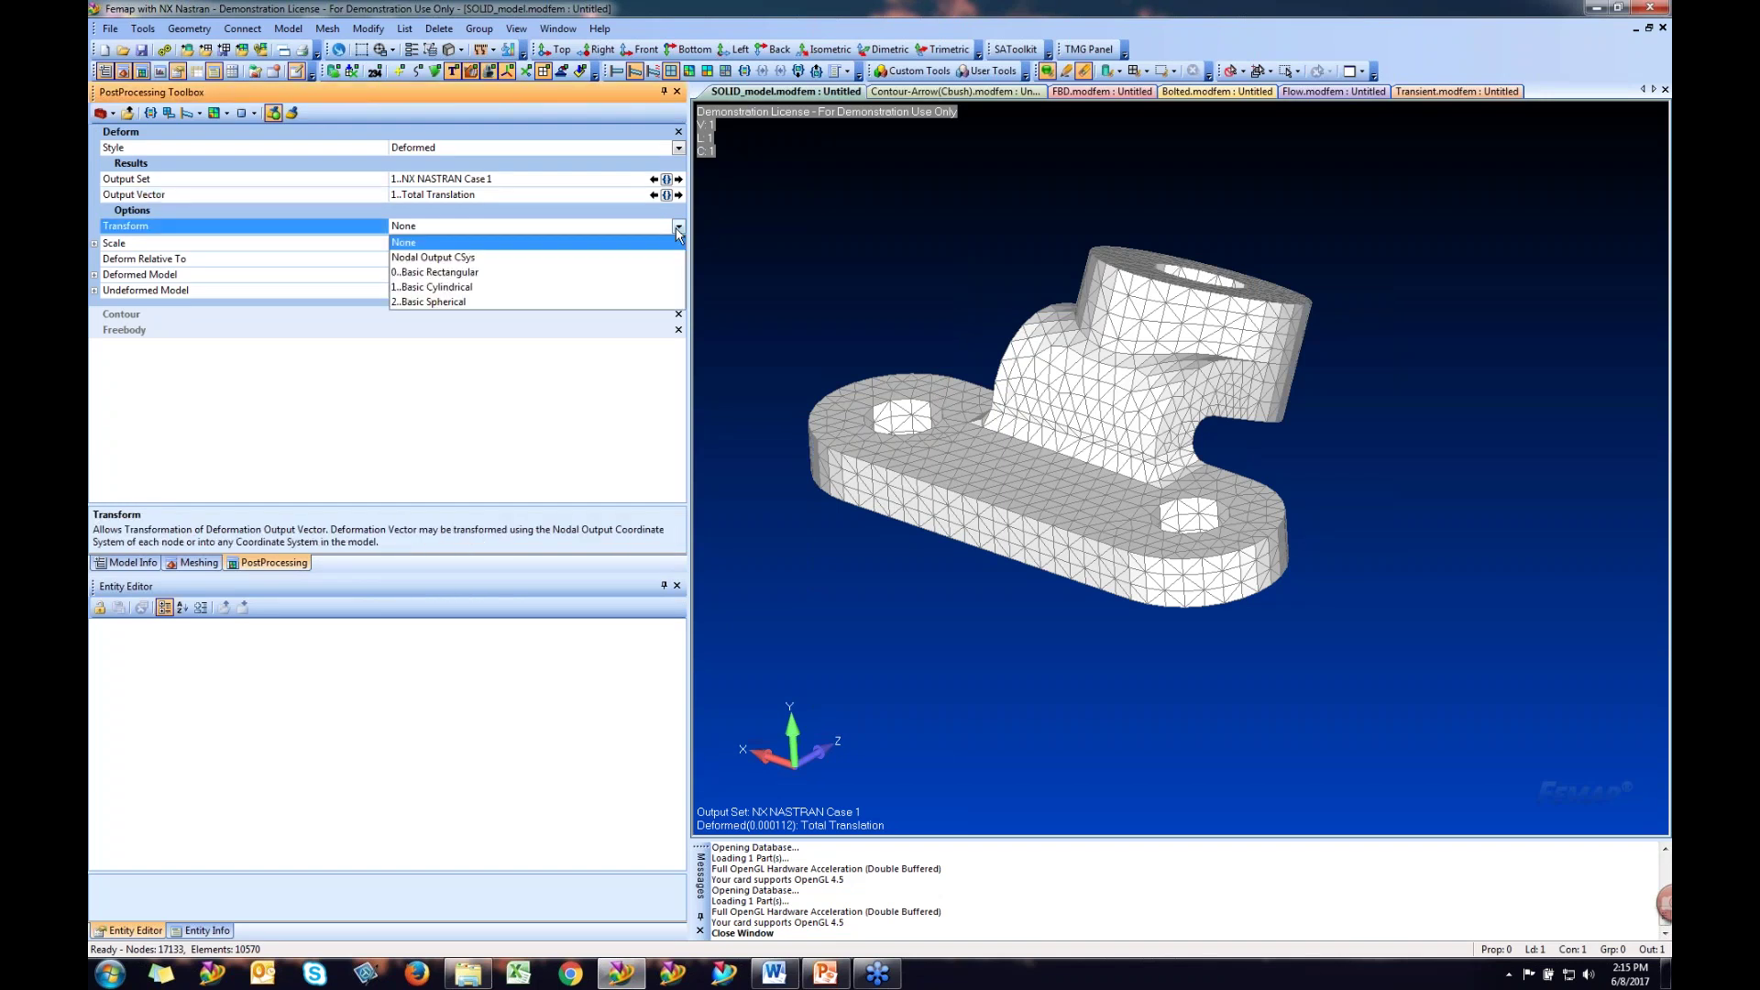
left_click(832, 209)
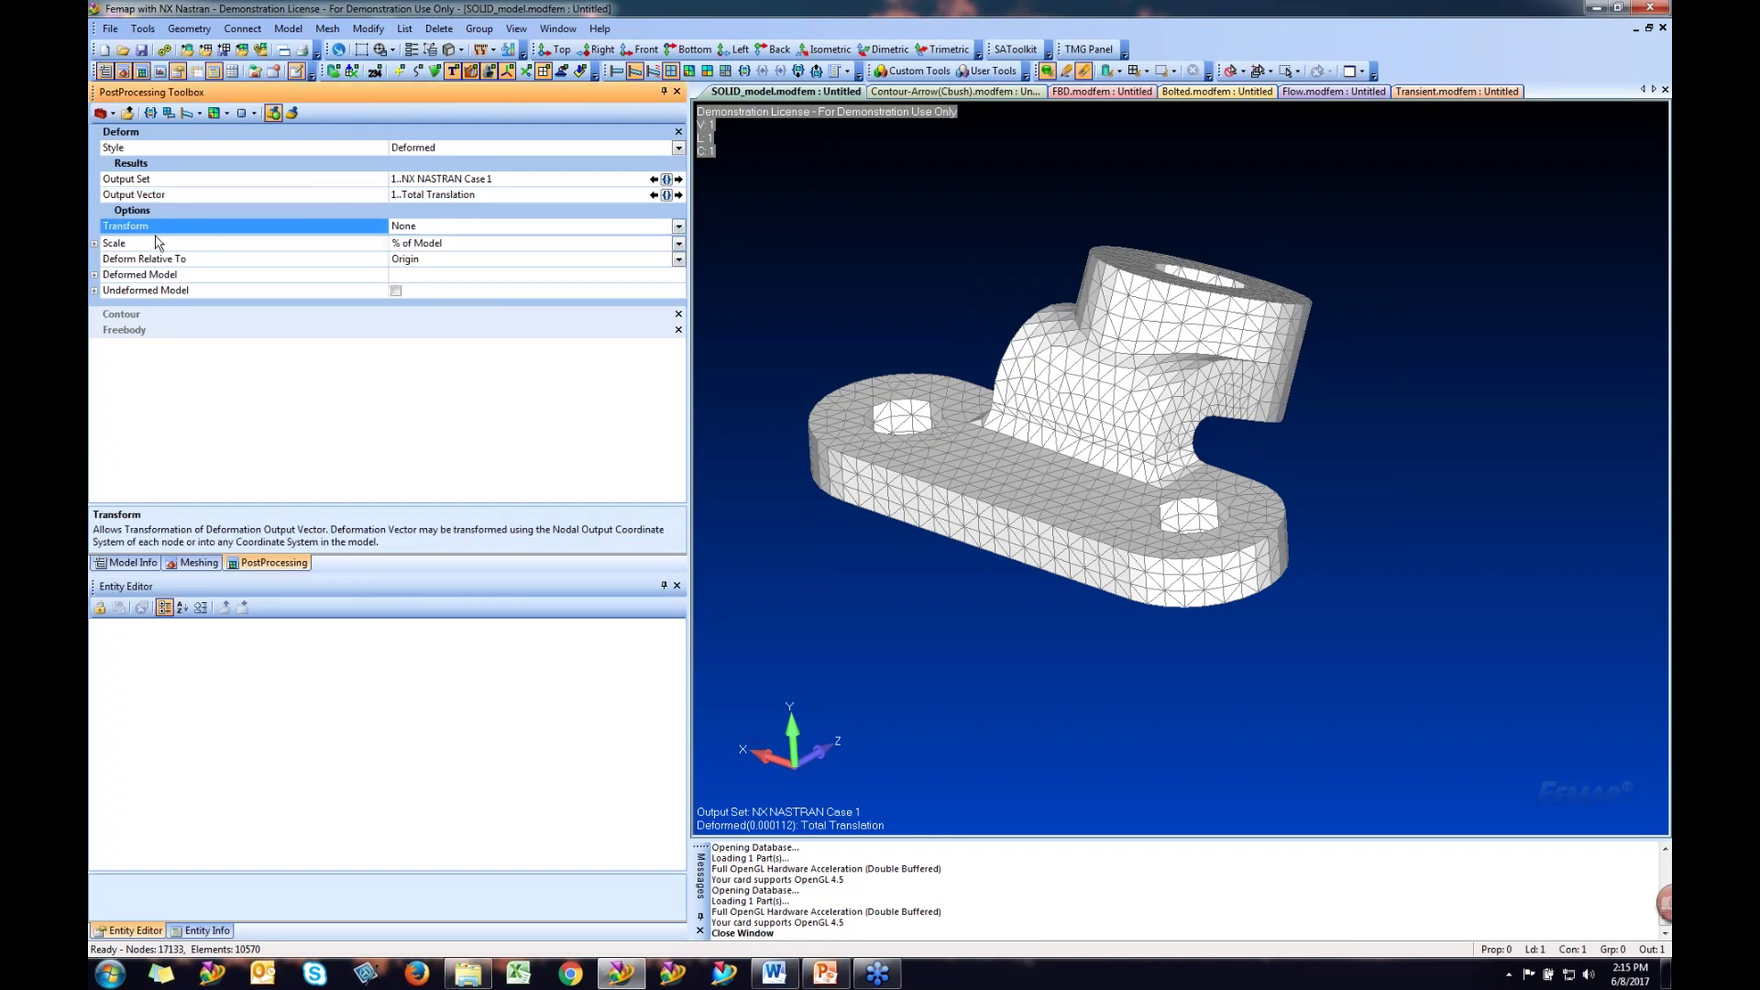
- Set the deformation scale to Actual Deformations with a scale factor of 100
left_click(95, 244)
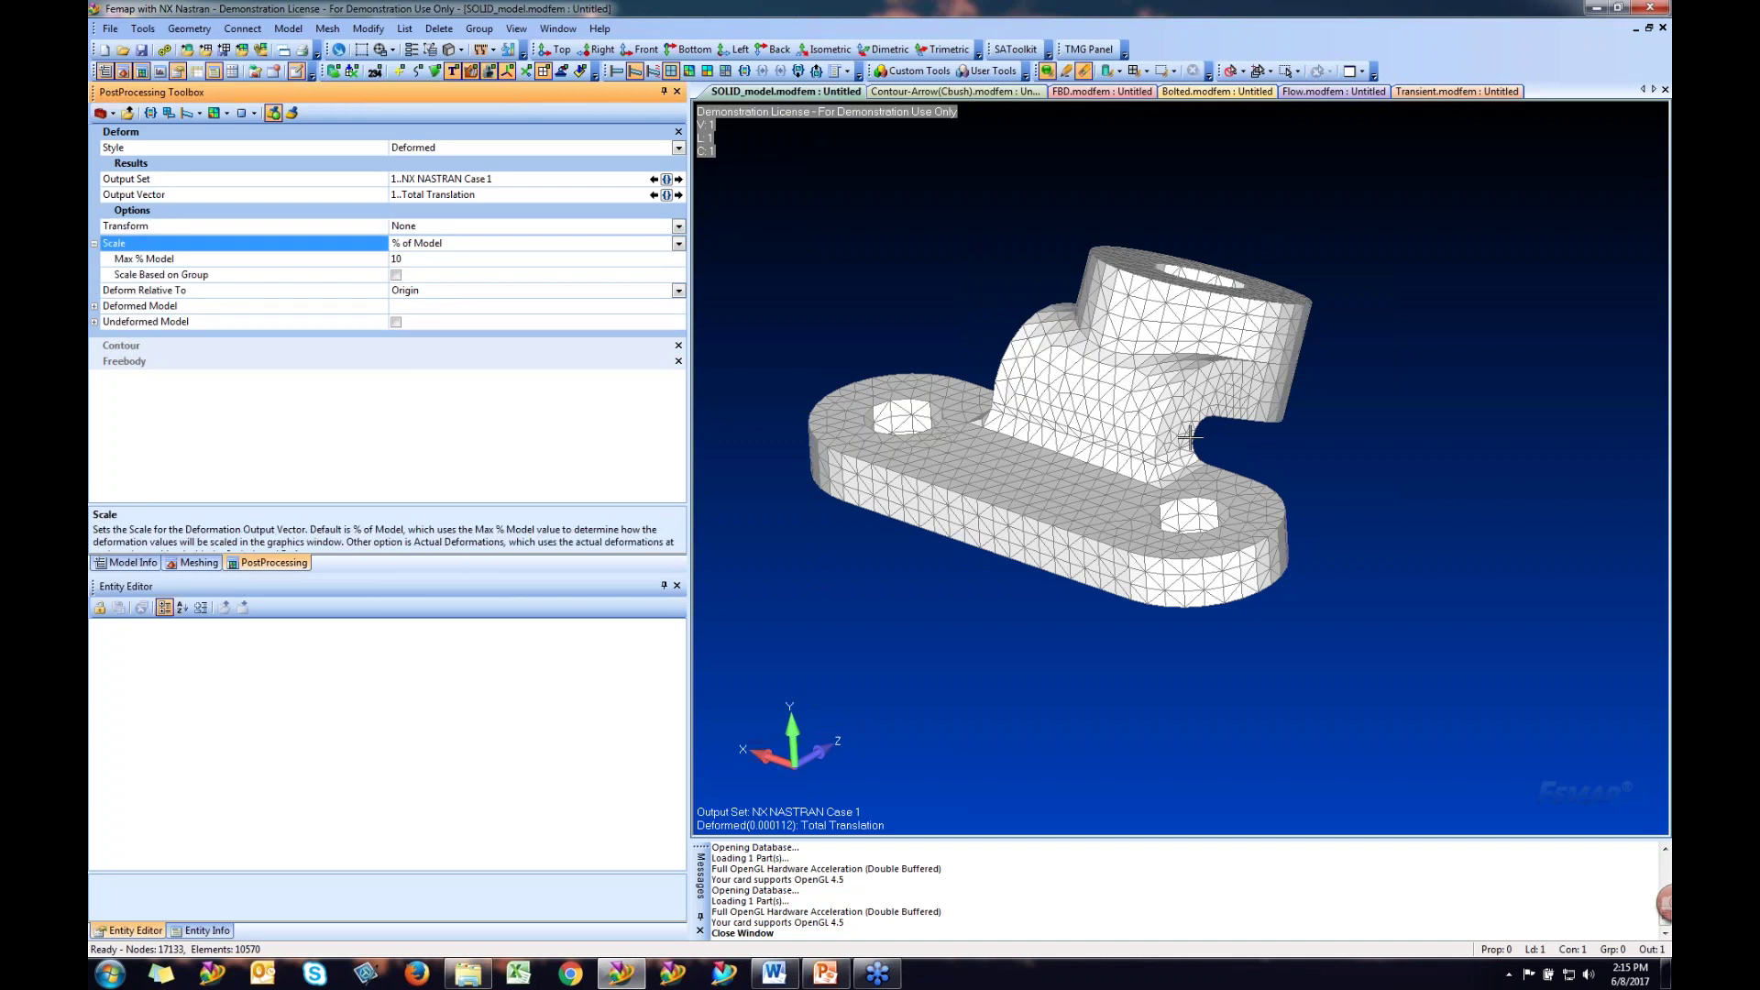
middle_click_drag(1190, 439, 1067, 375)
left_click(678, 243)
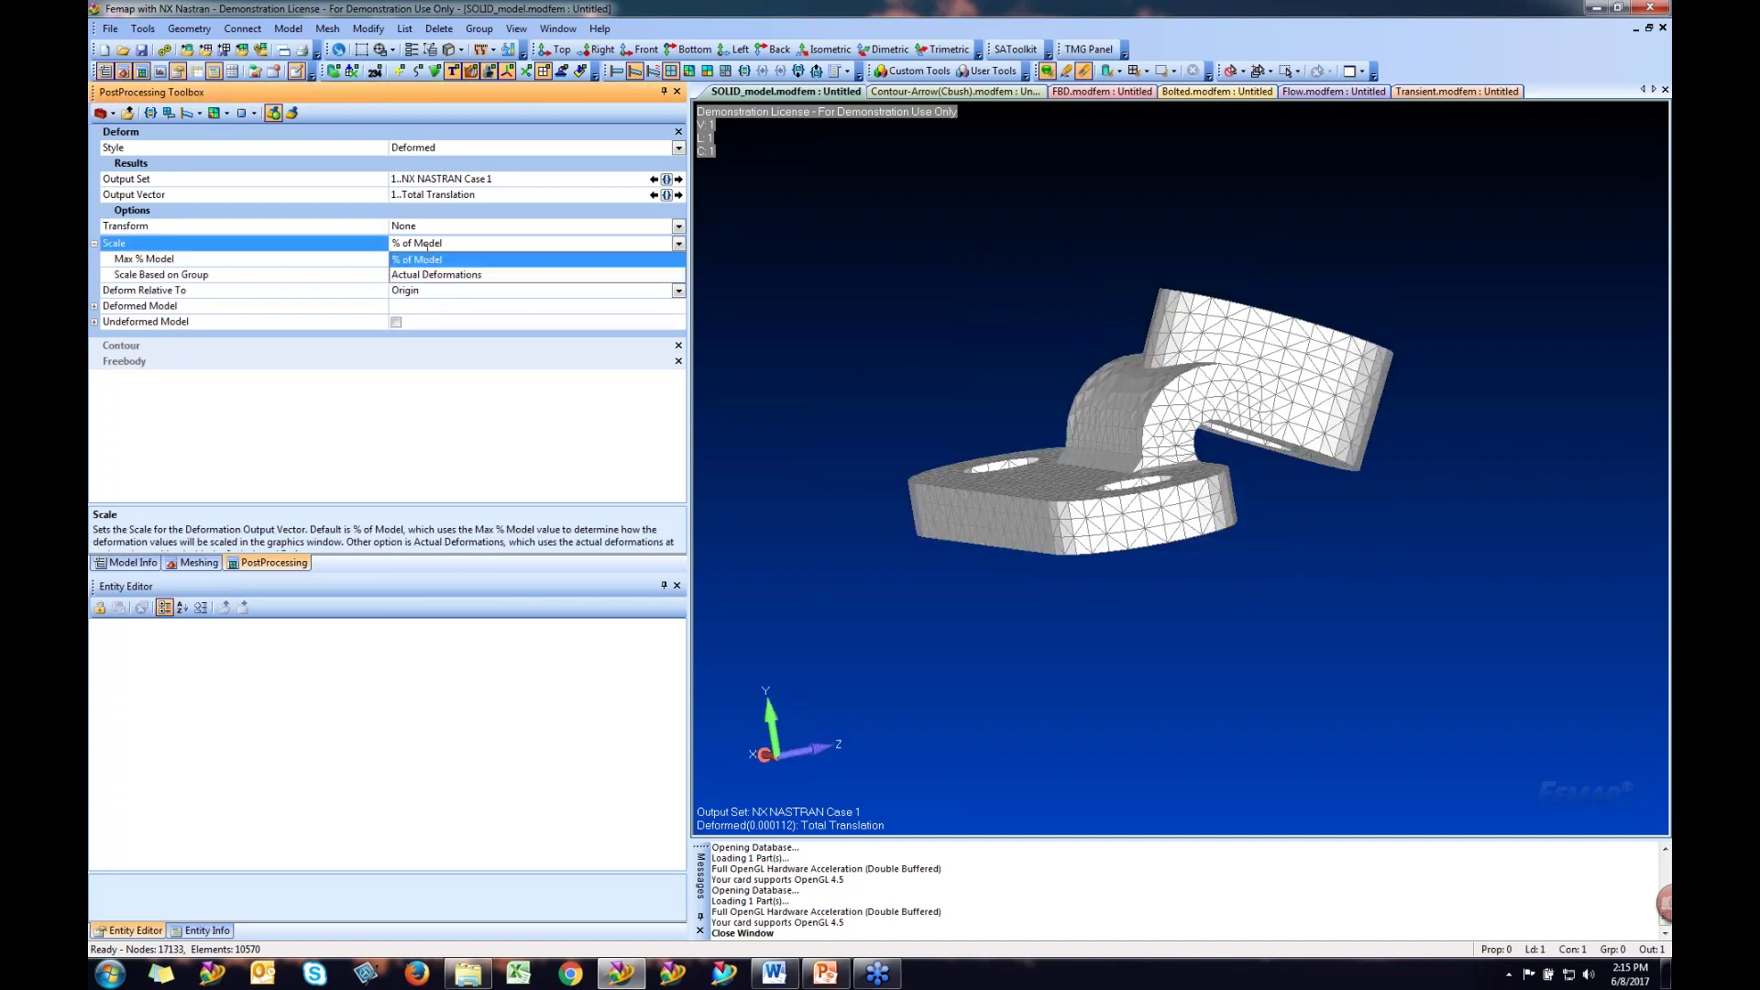
left_click(426, 275)
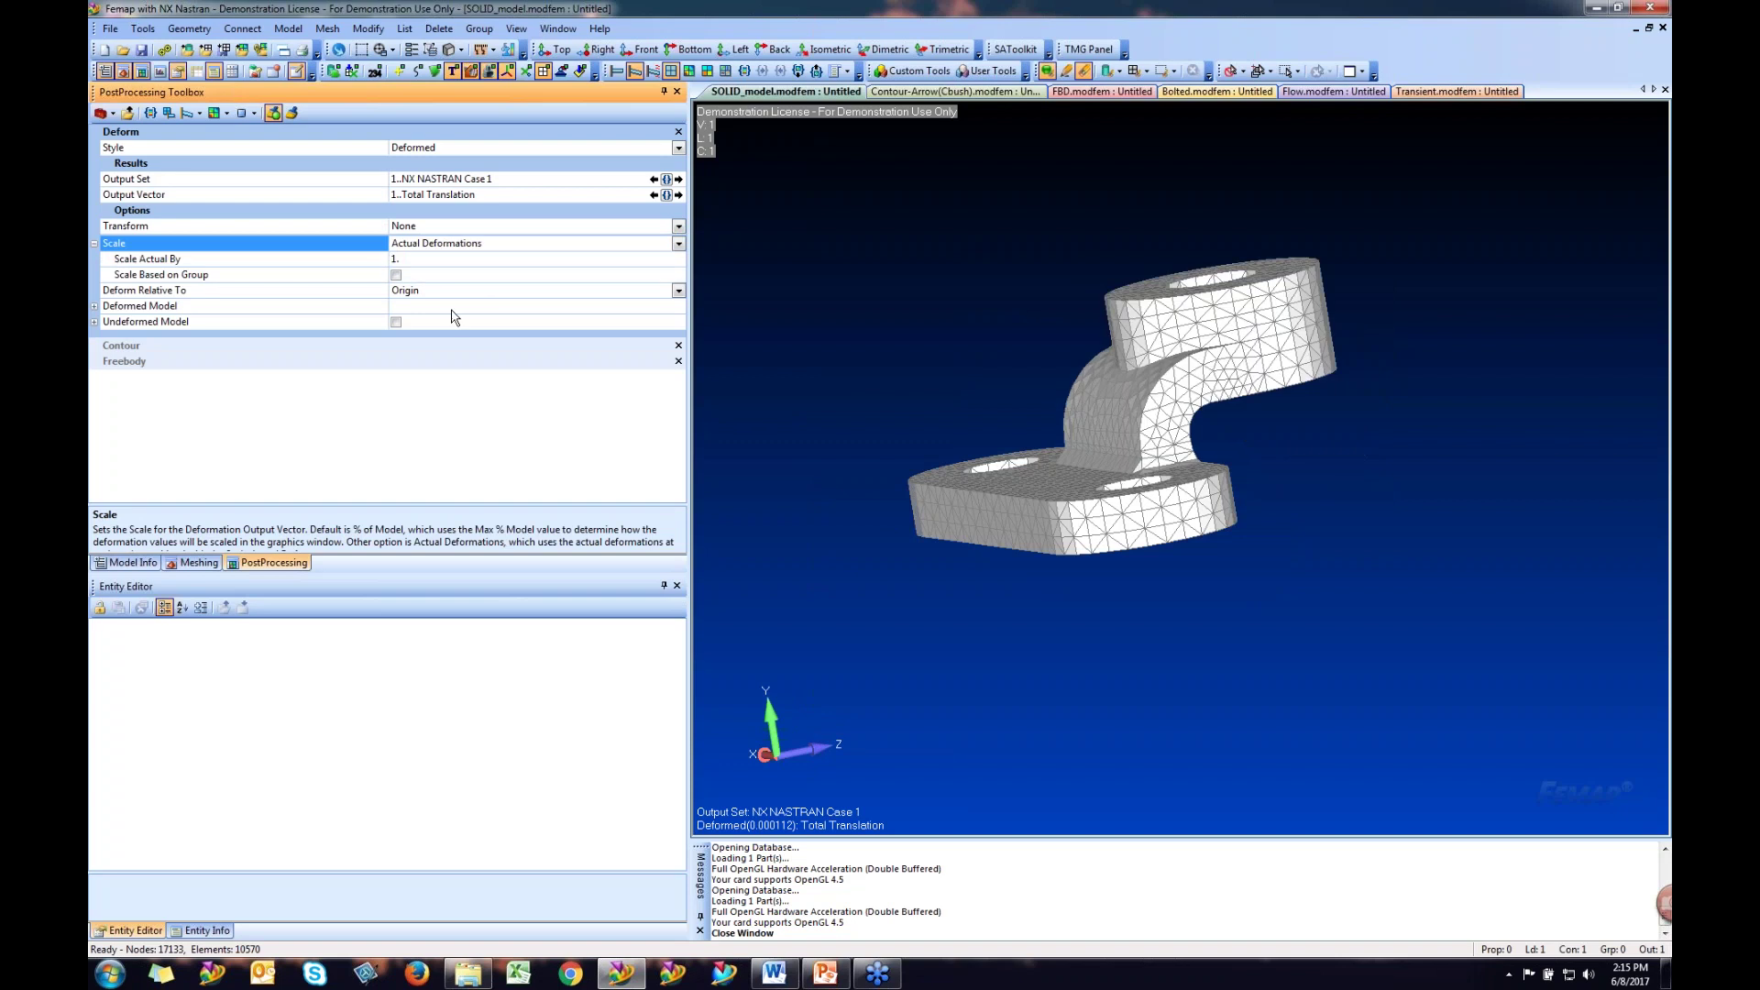
left_click(411, 258)
key("Return")
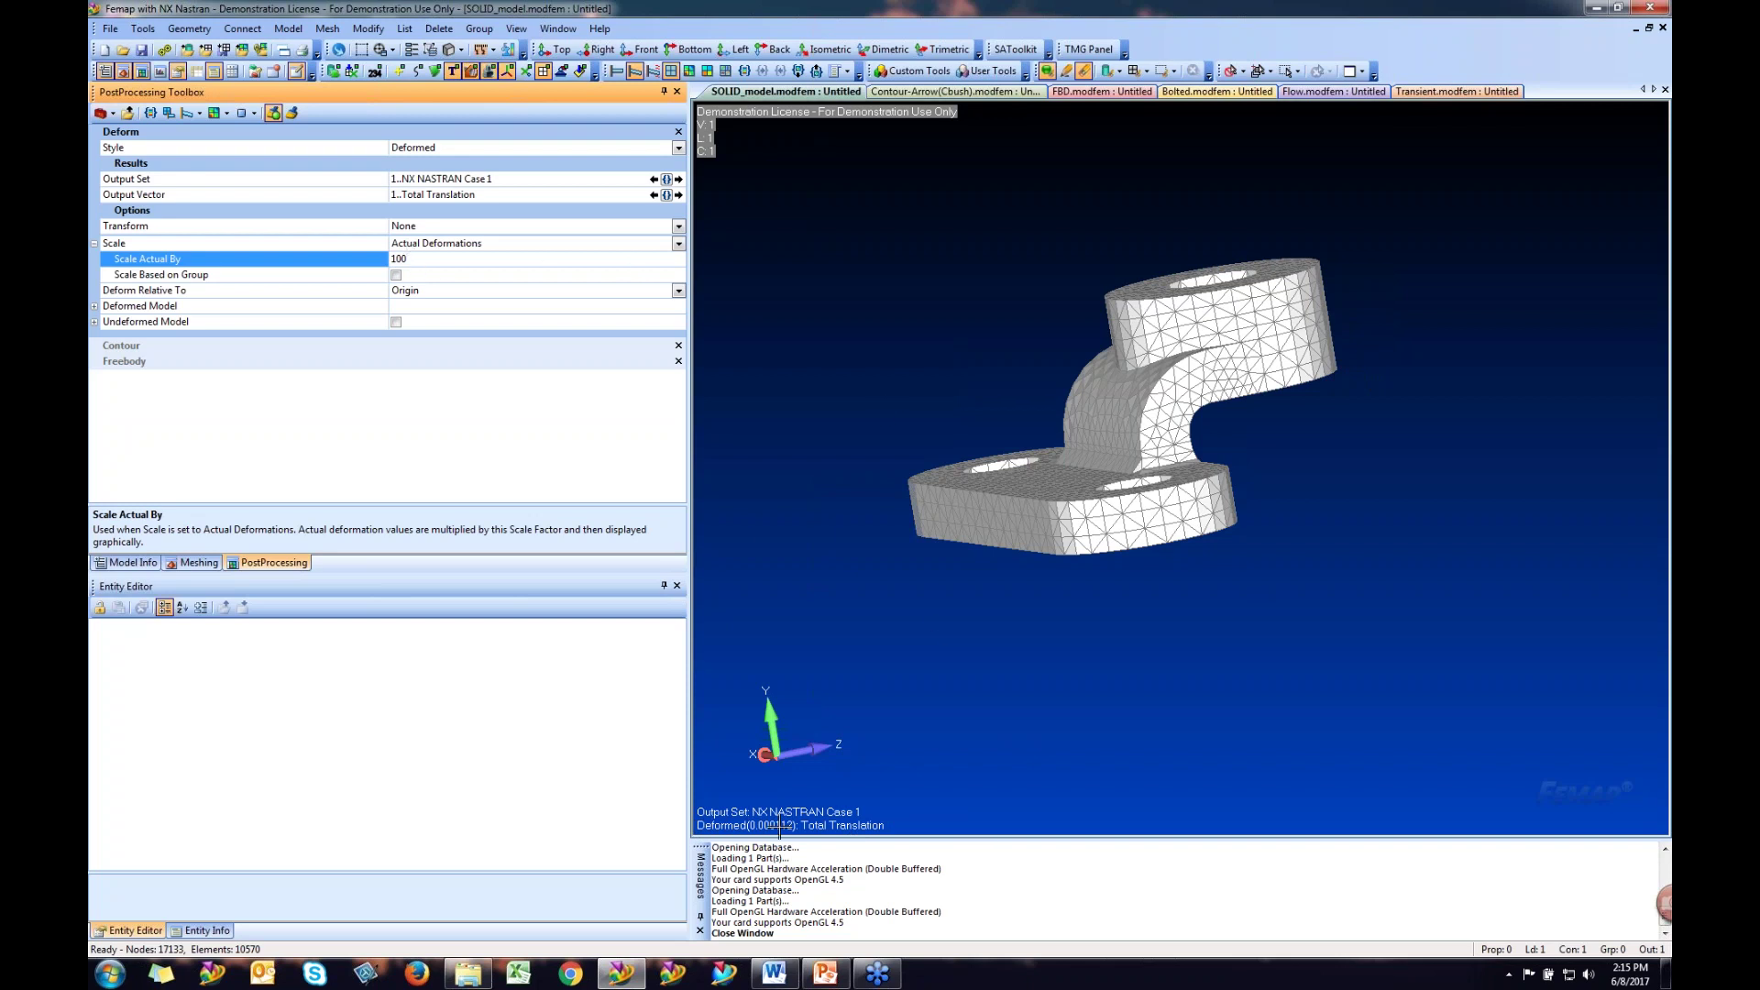
- Set the deformation scale to % of Model with a maximum of 30 percent
left_click(683, 251)
left_click(679, 244)
left_click(456, 261)
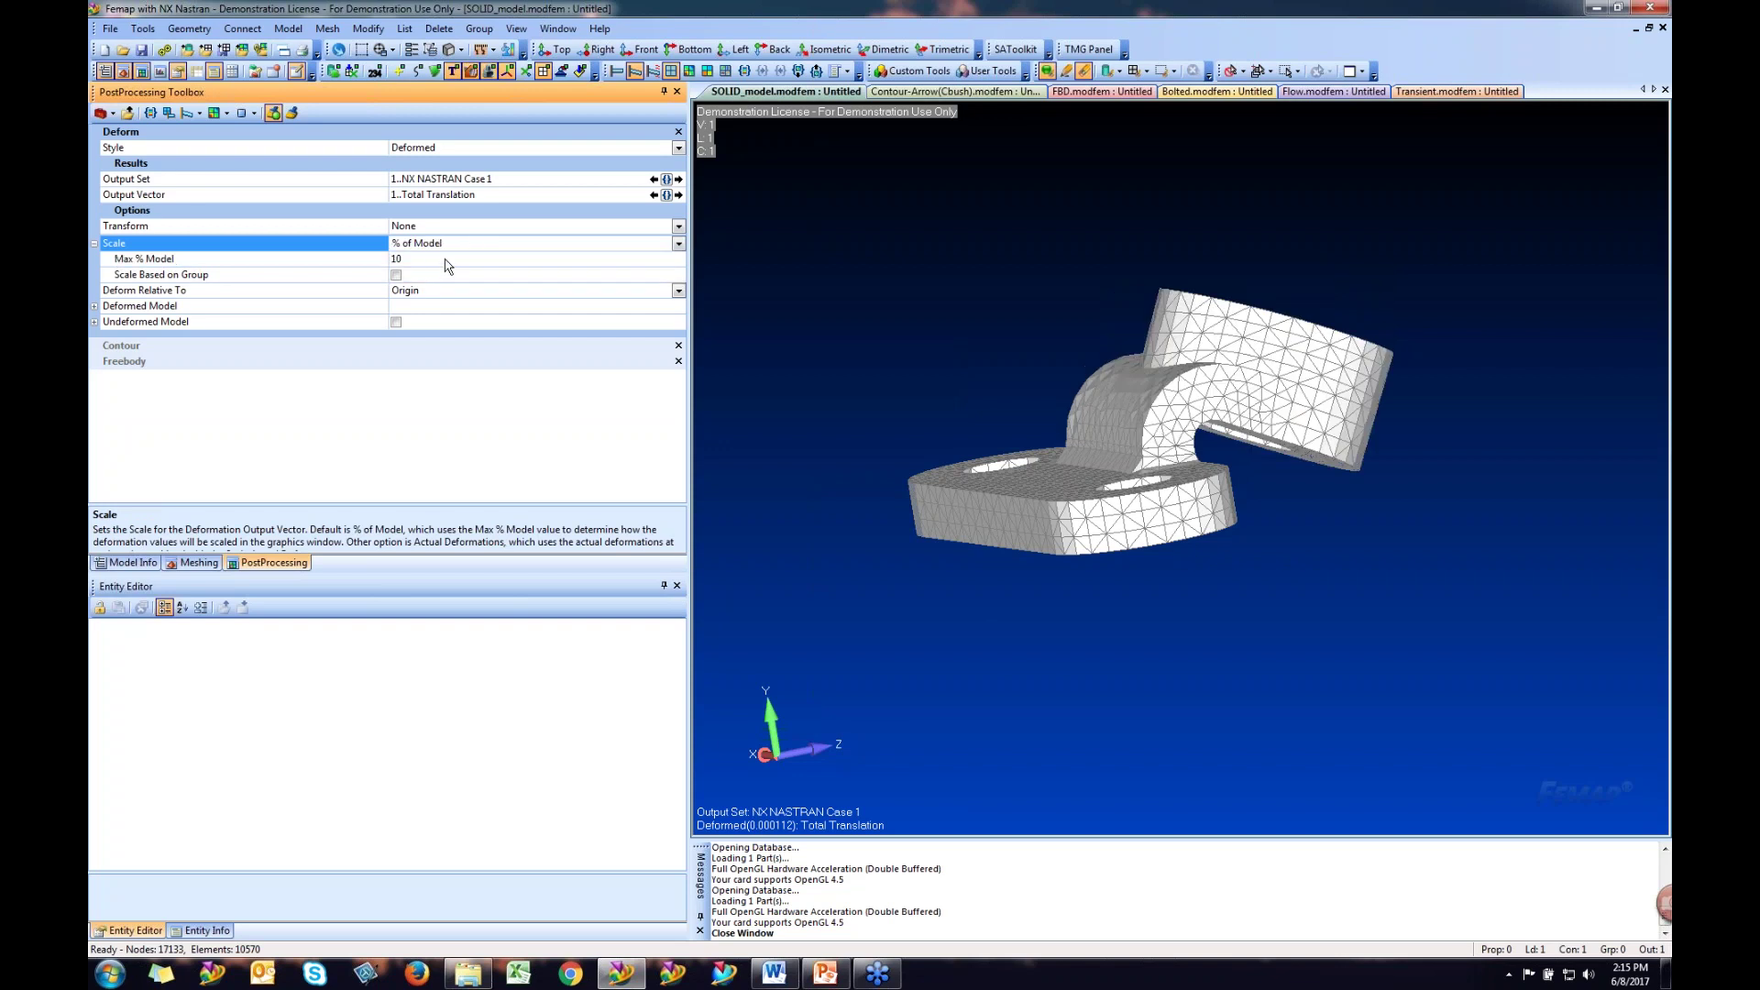
left_click(363, 264)
type("30")
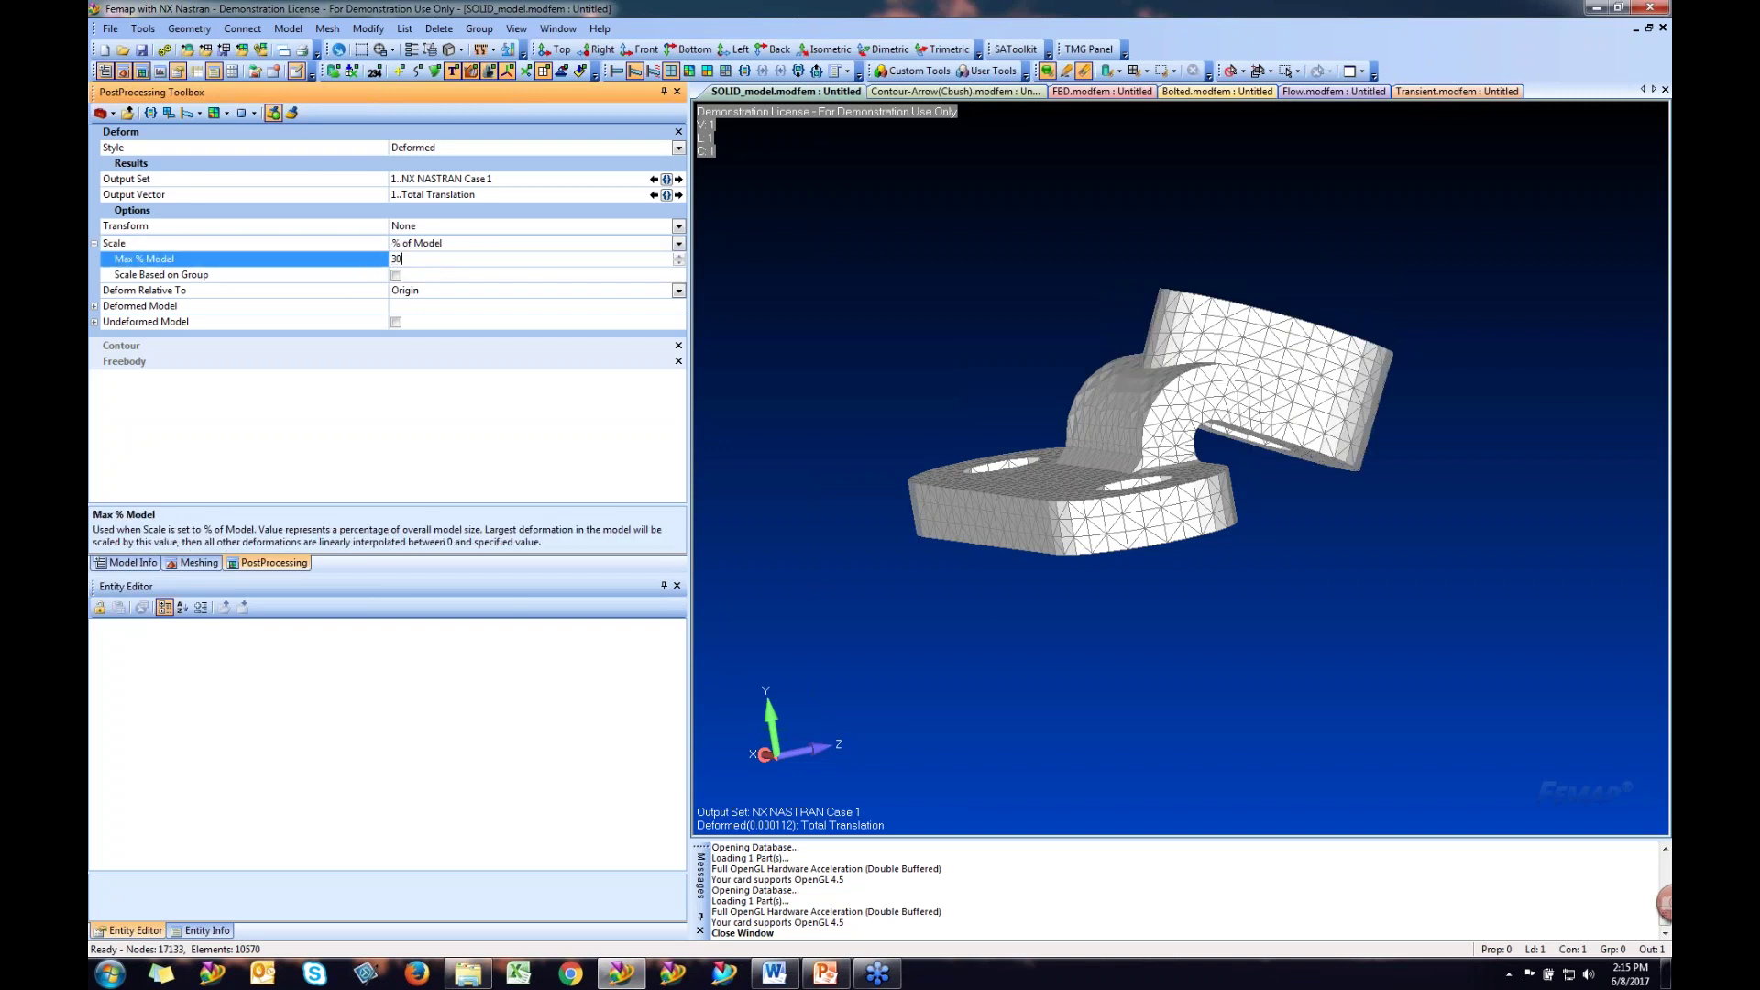
key("Return")
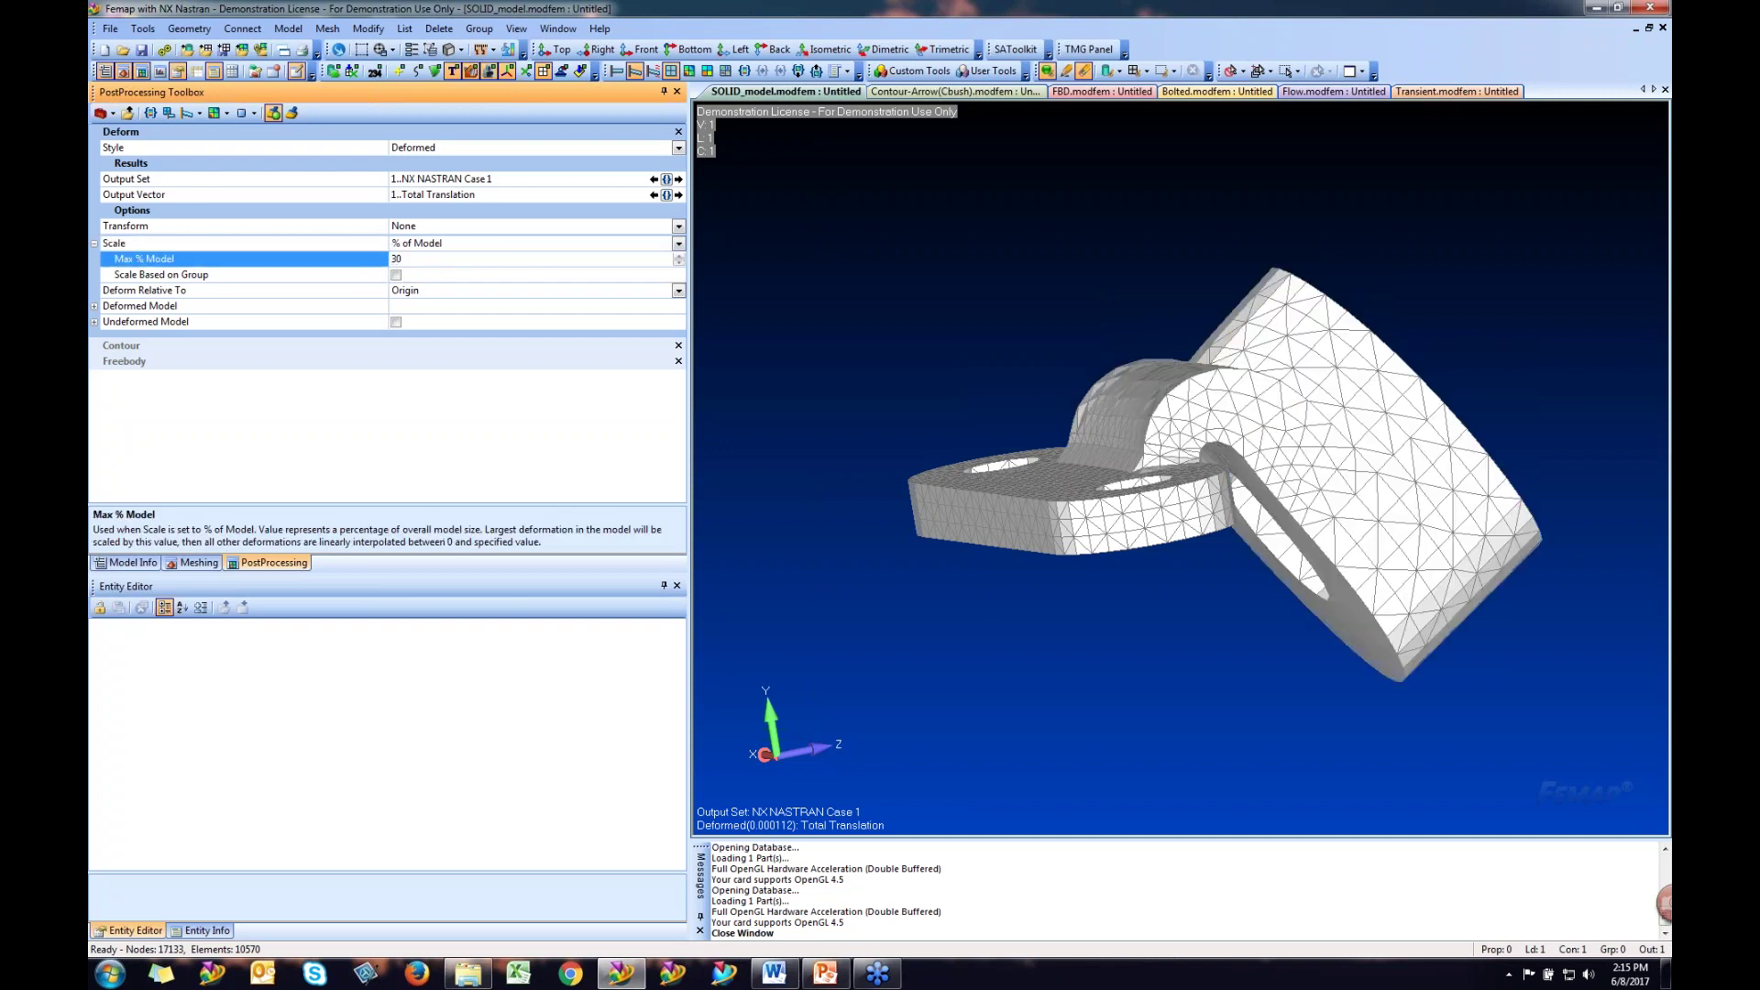
- Set the maximum deformation percentage of the model to 10
key("BackSpace")
key("BackSpace")
type("10")
key("Return")
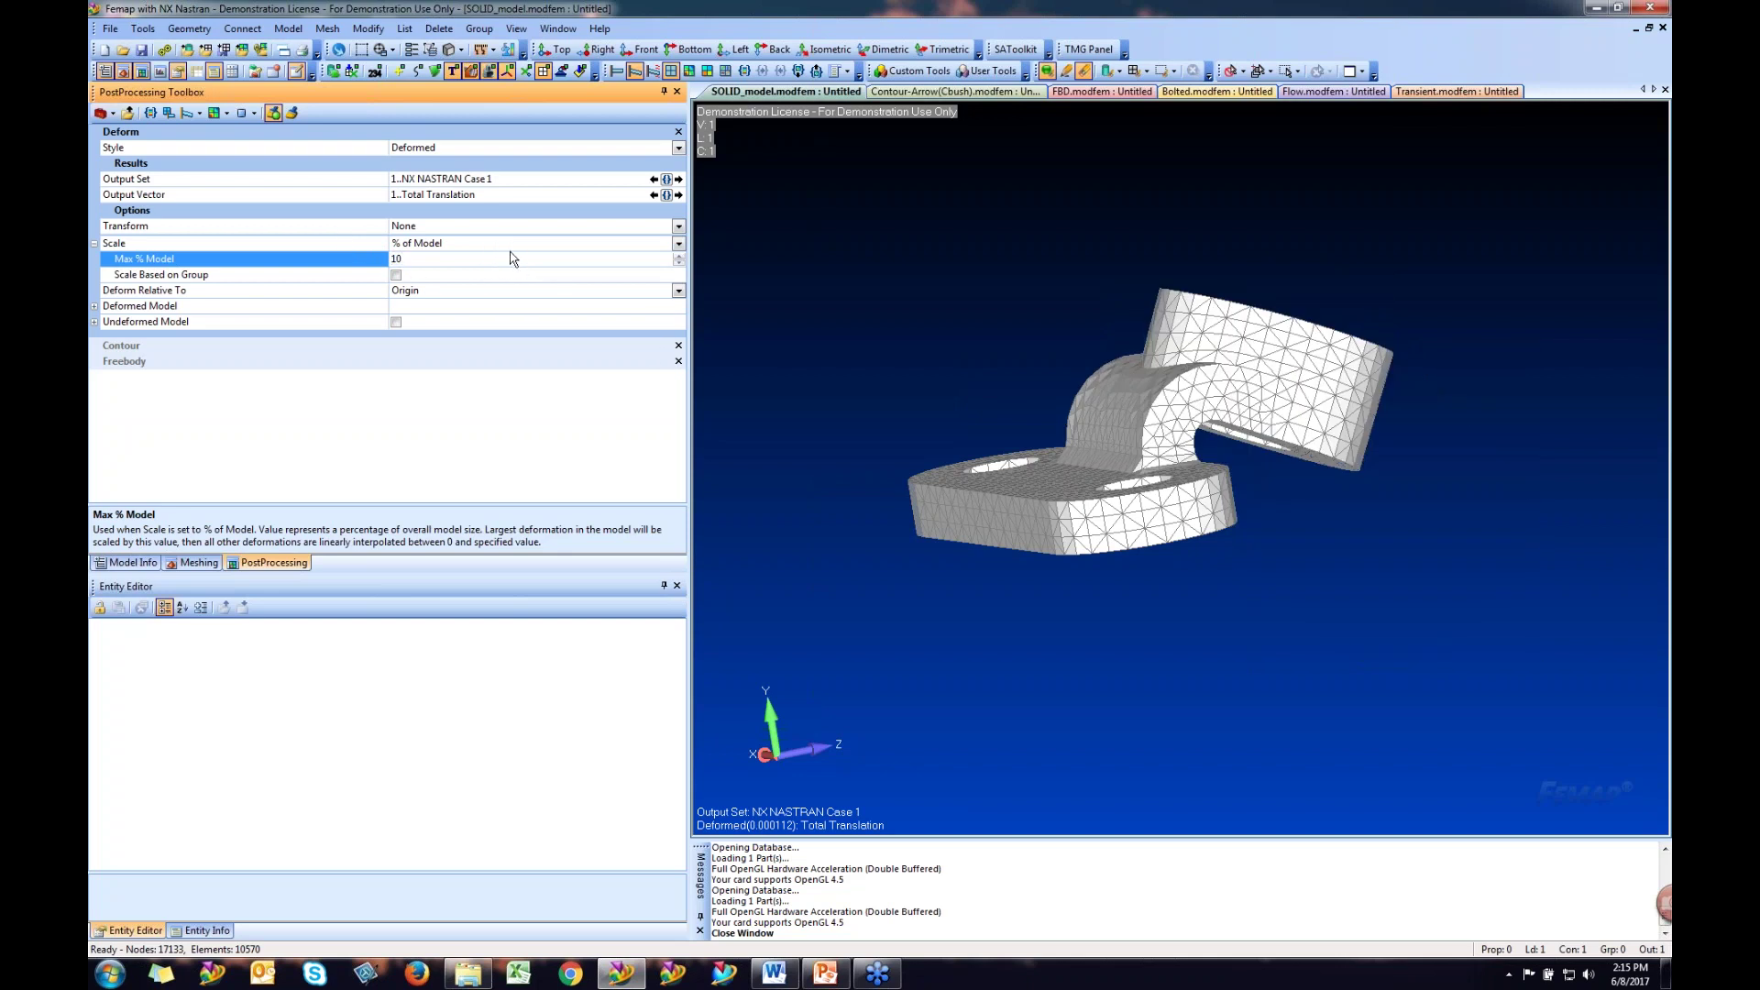
- Try deforming the bracket relative to fixed node 6541, and return the deformation reference to Origin
left_click(678, 290)
left_click(414, 323)
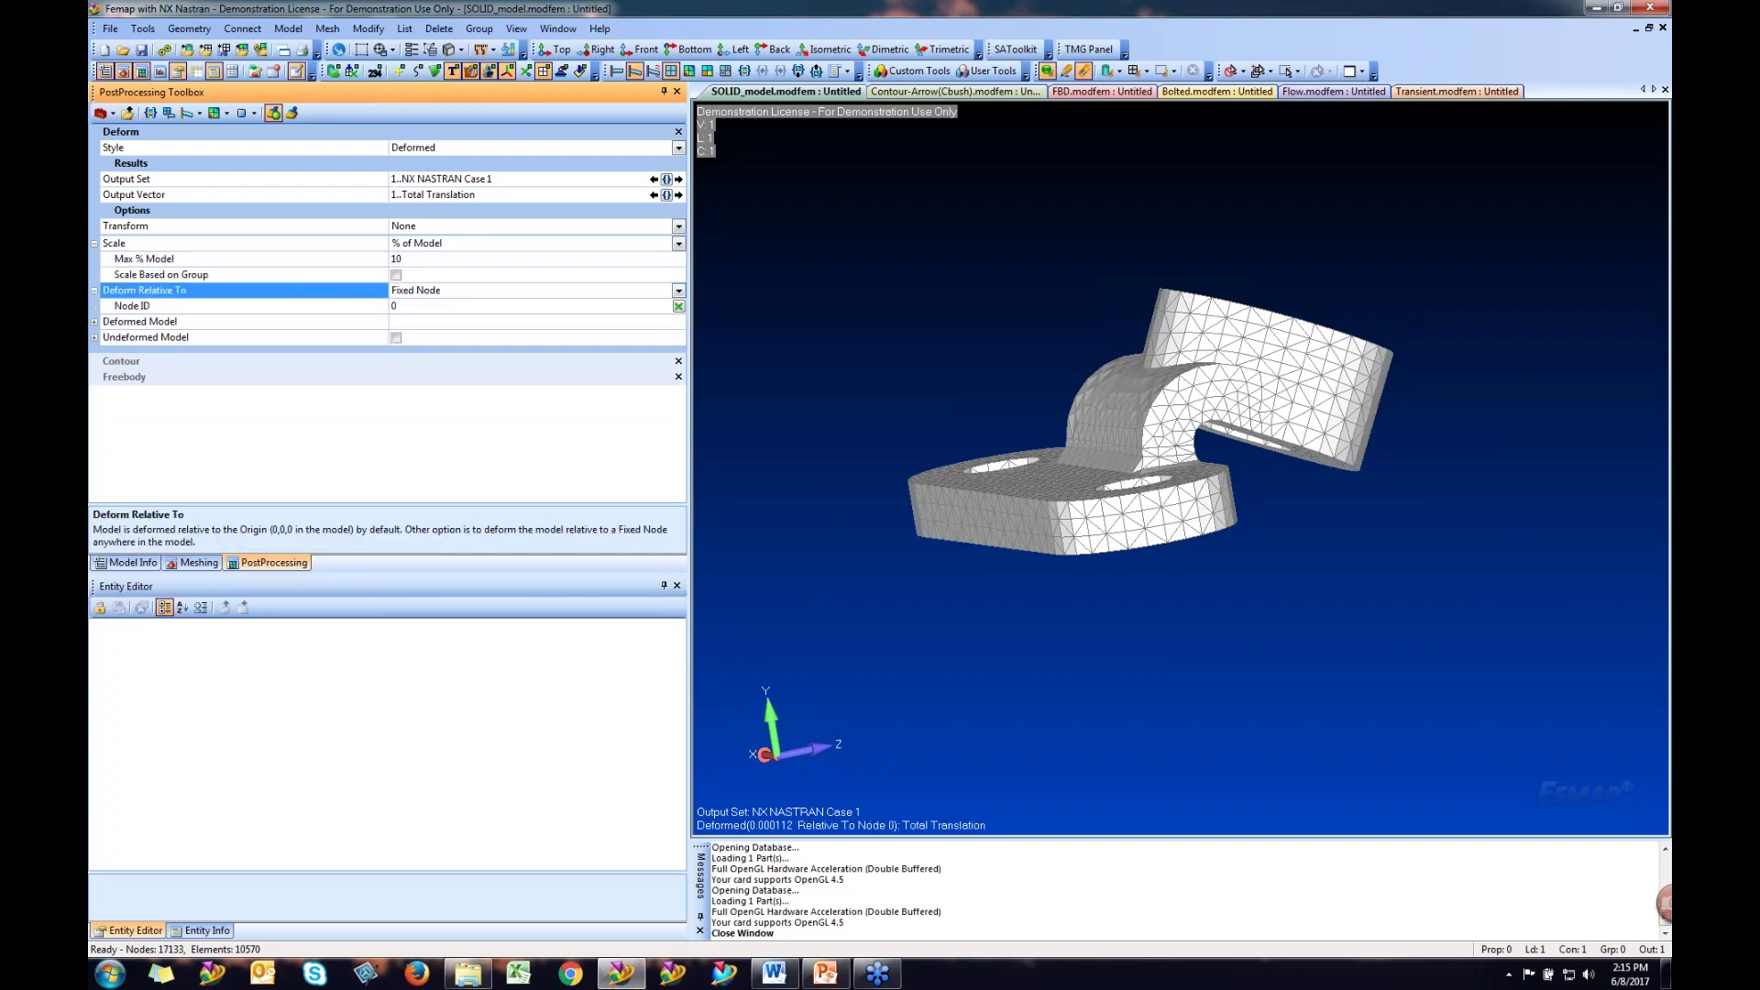
left_click(678, 308)
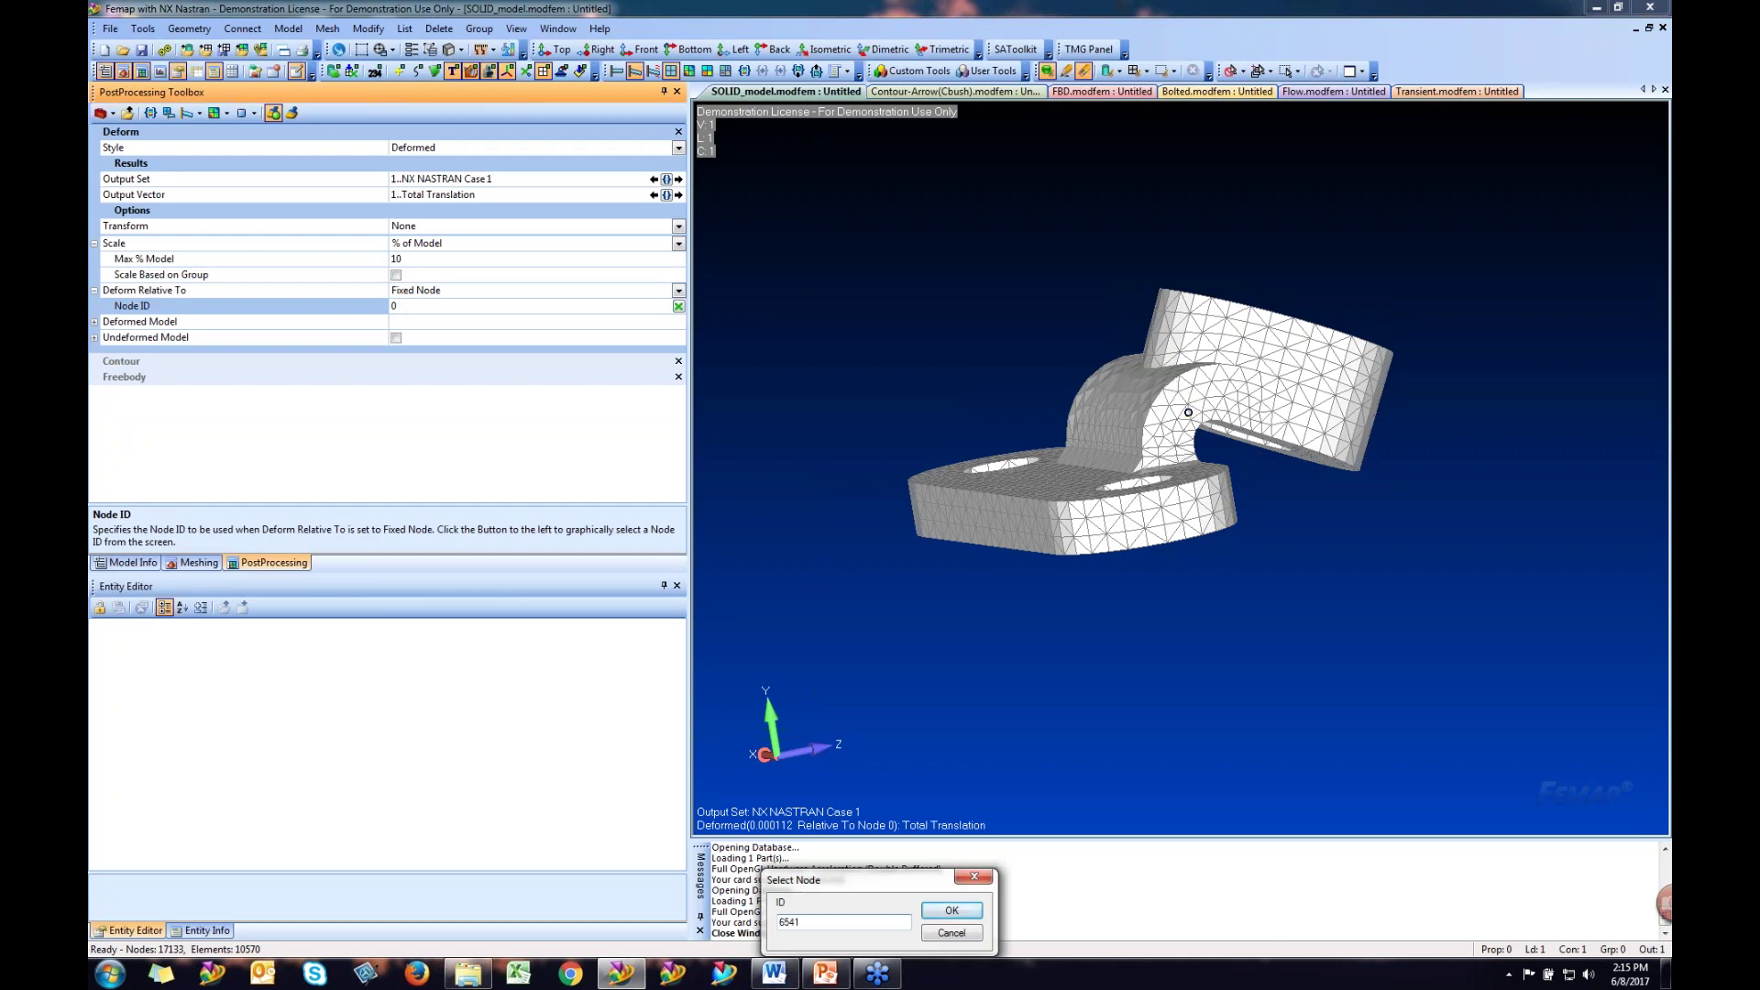
left_click(960, 916)
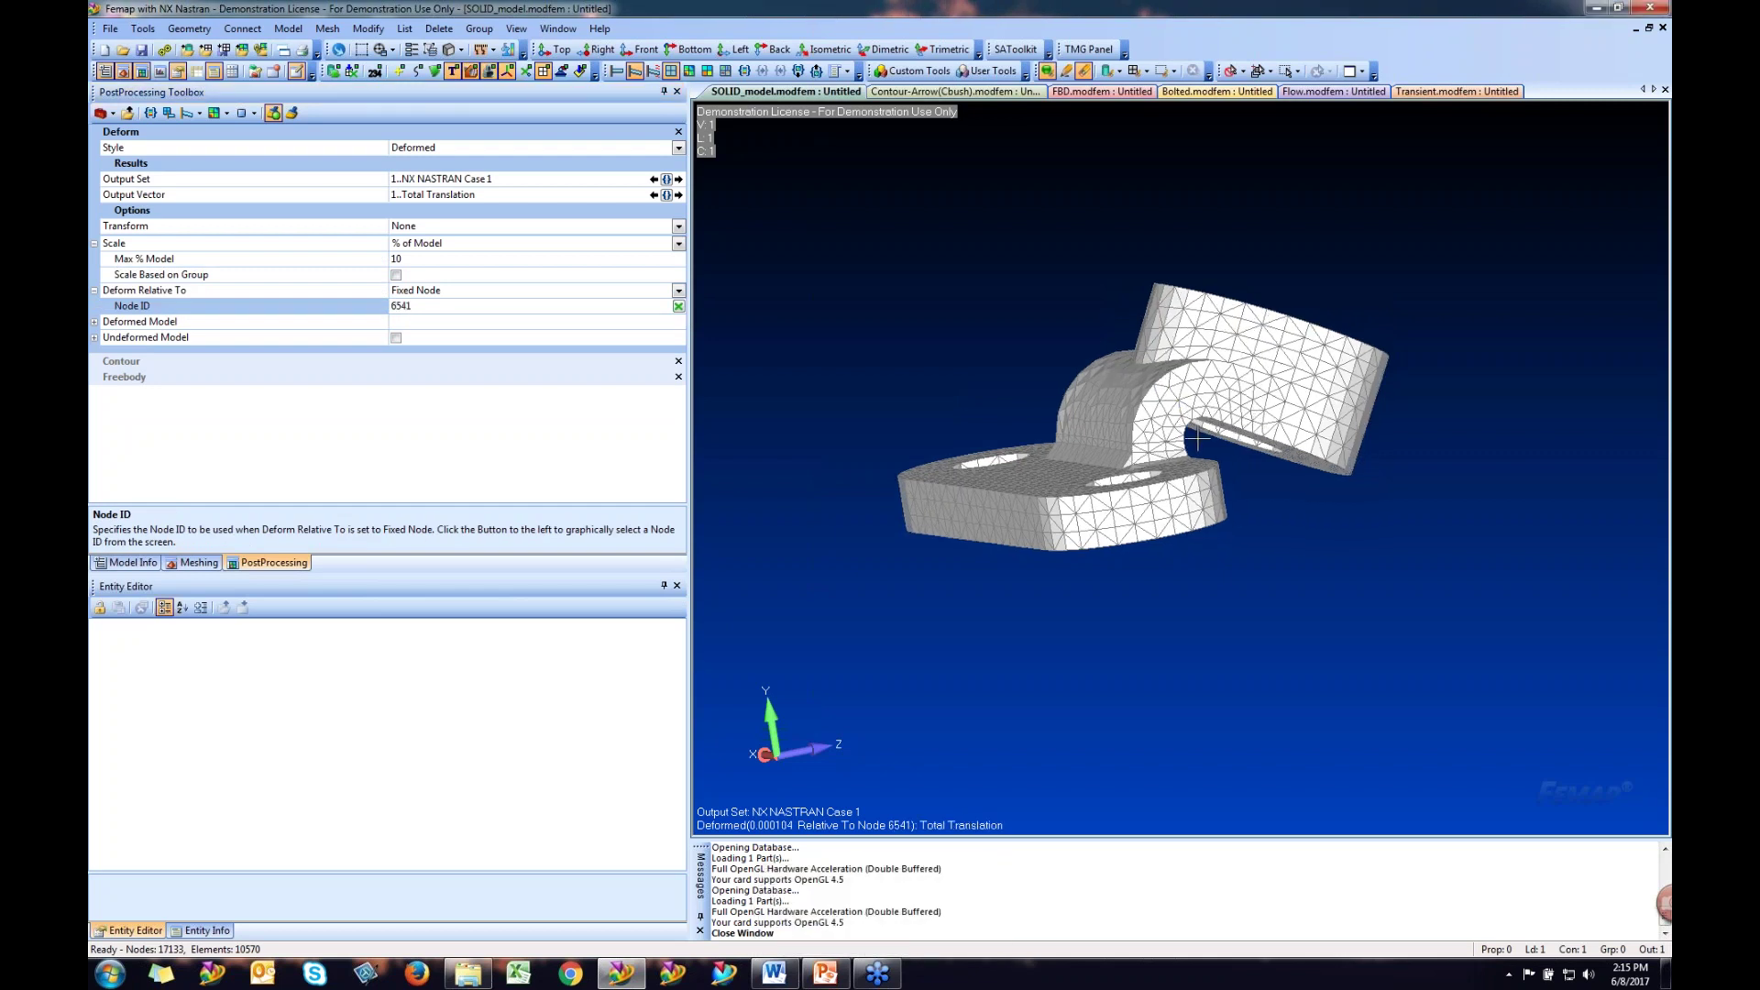
left_click(678, 291)
left_click(400, 307)
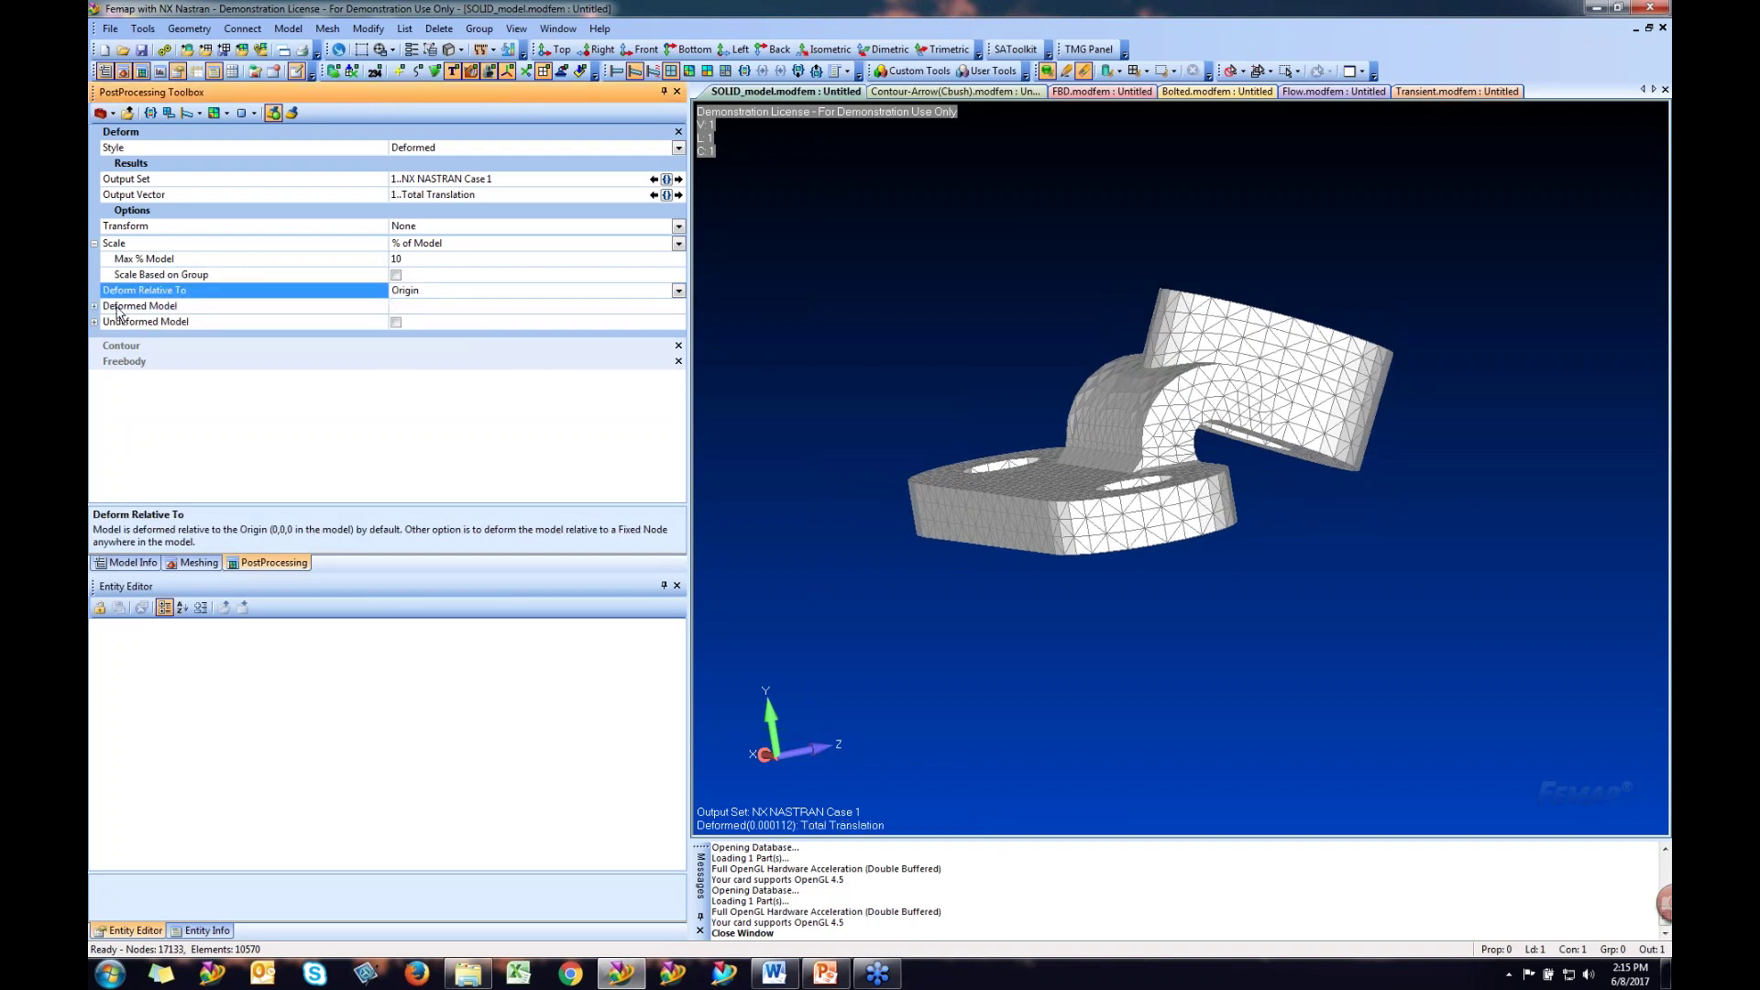
- Display the undeformed model along with the deformed bracket and set its view color to orange, color 14
left_click(396, 322)
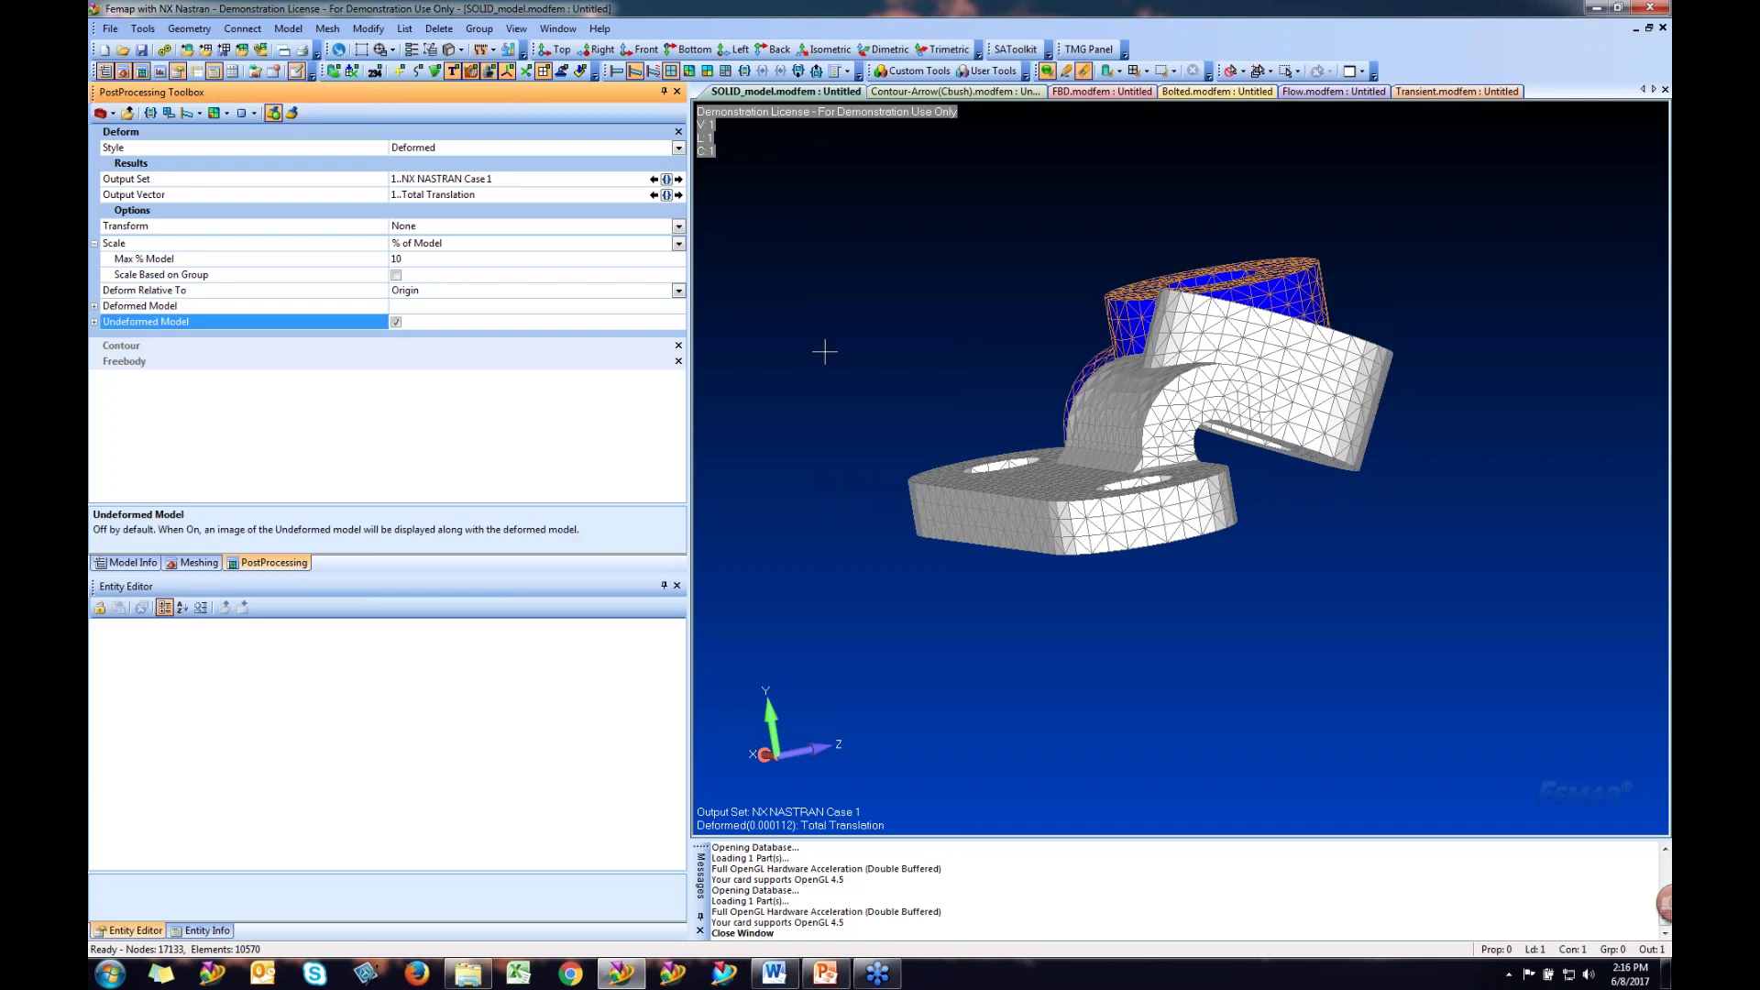
left_click(95, 322)
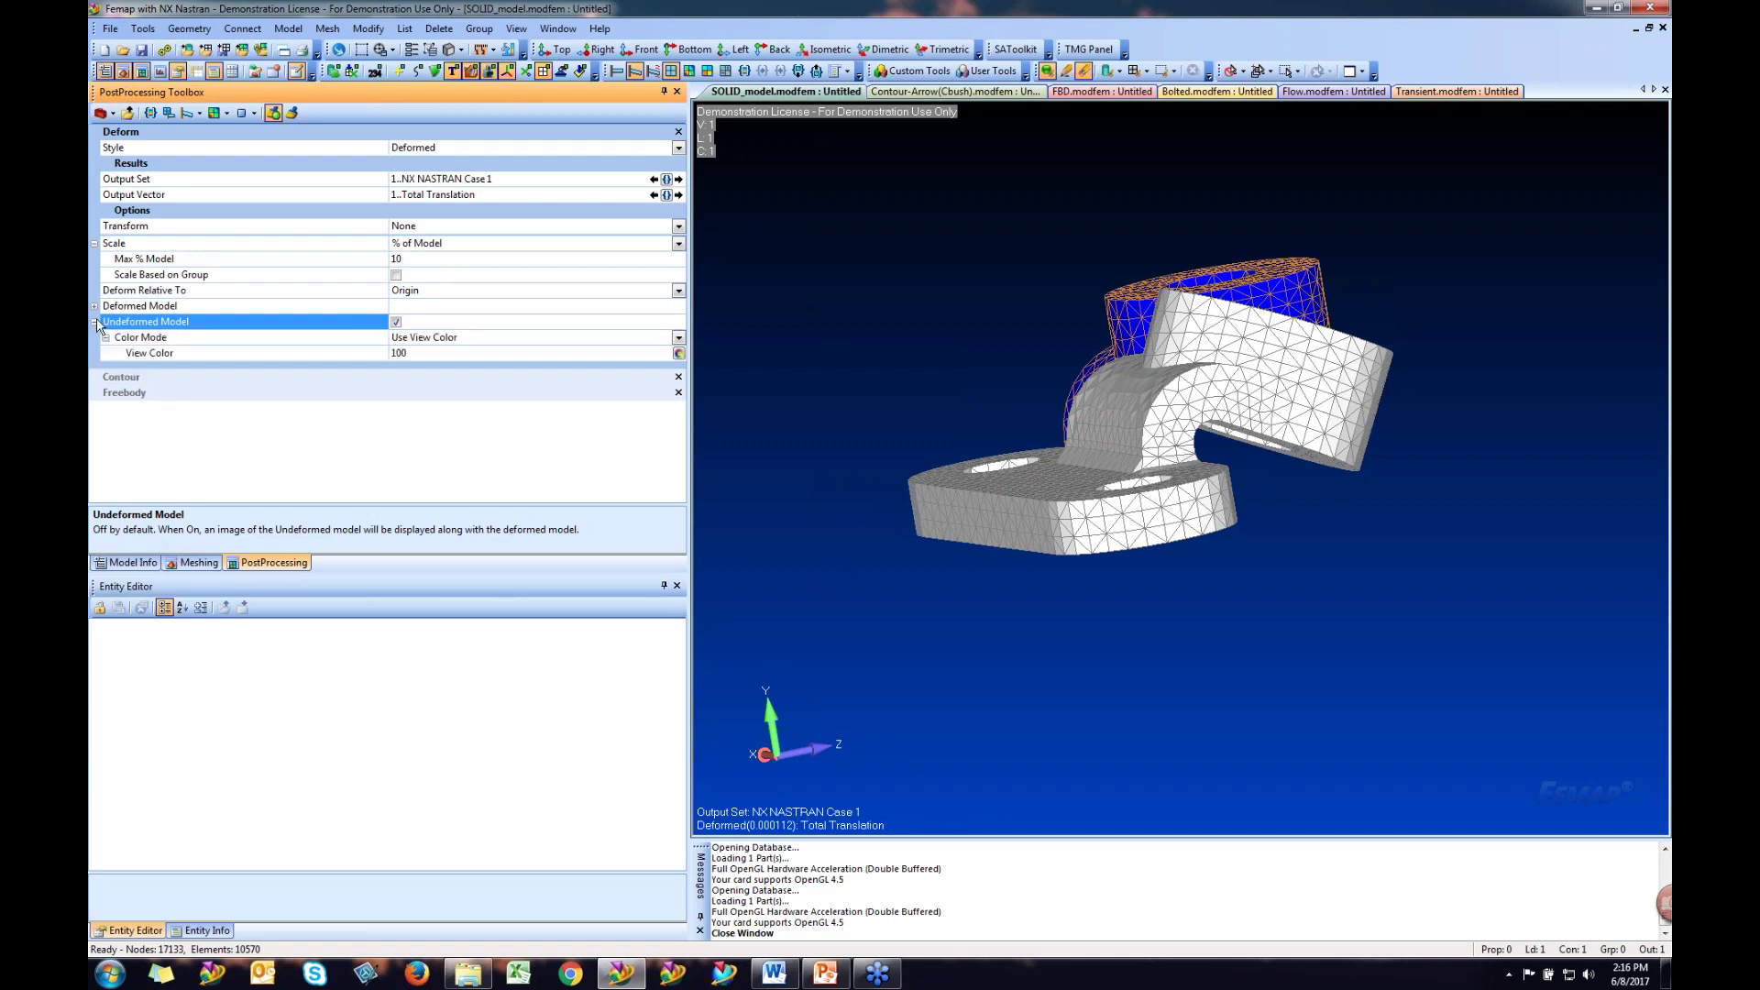
left_click(678, 353)
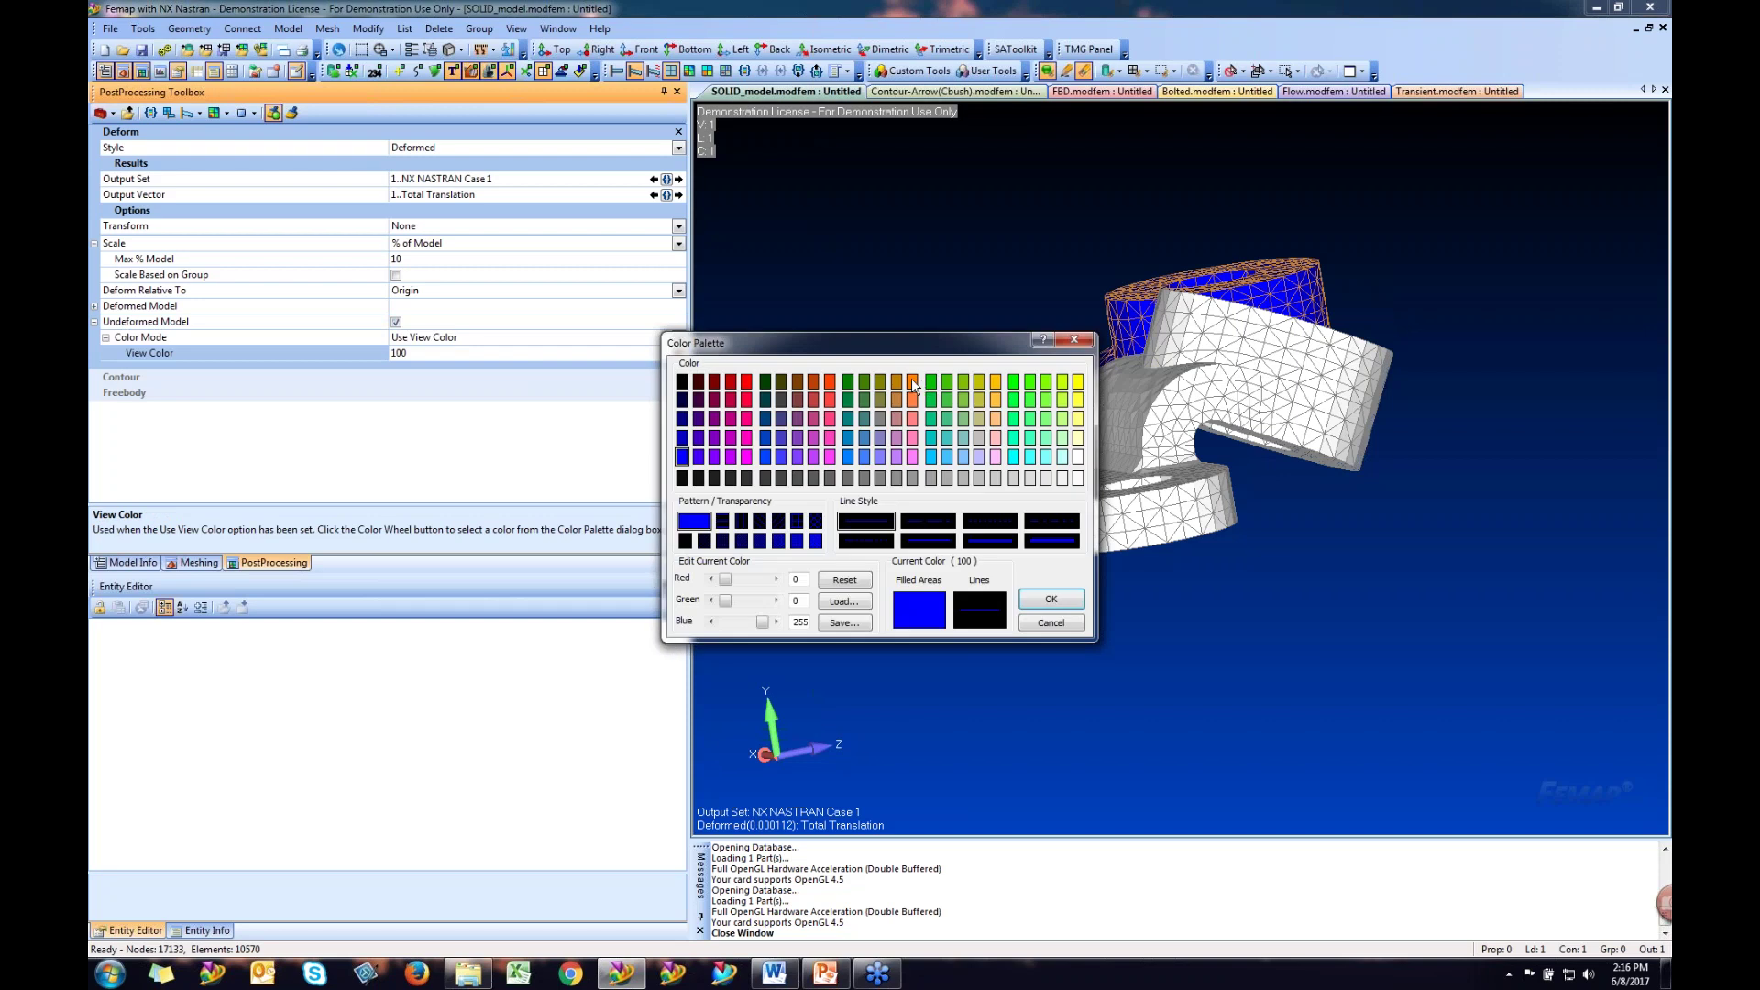
left_click(913, 381)
left_click(1051, 599)
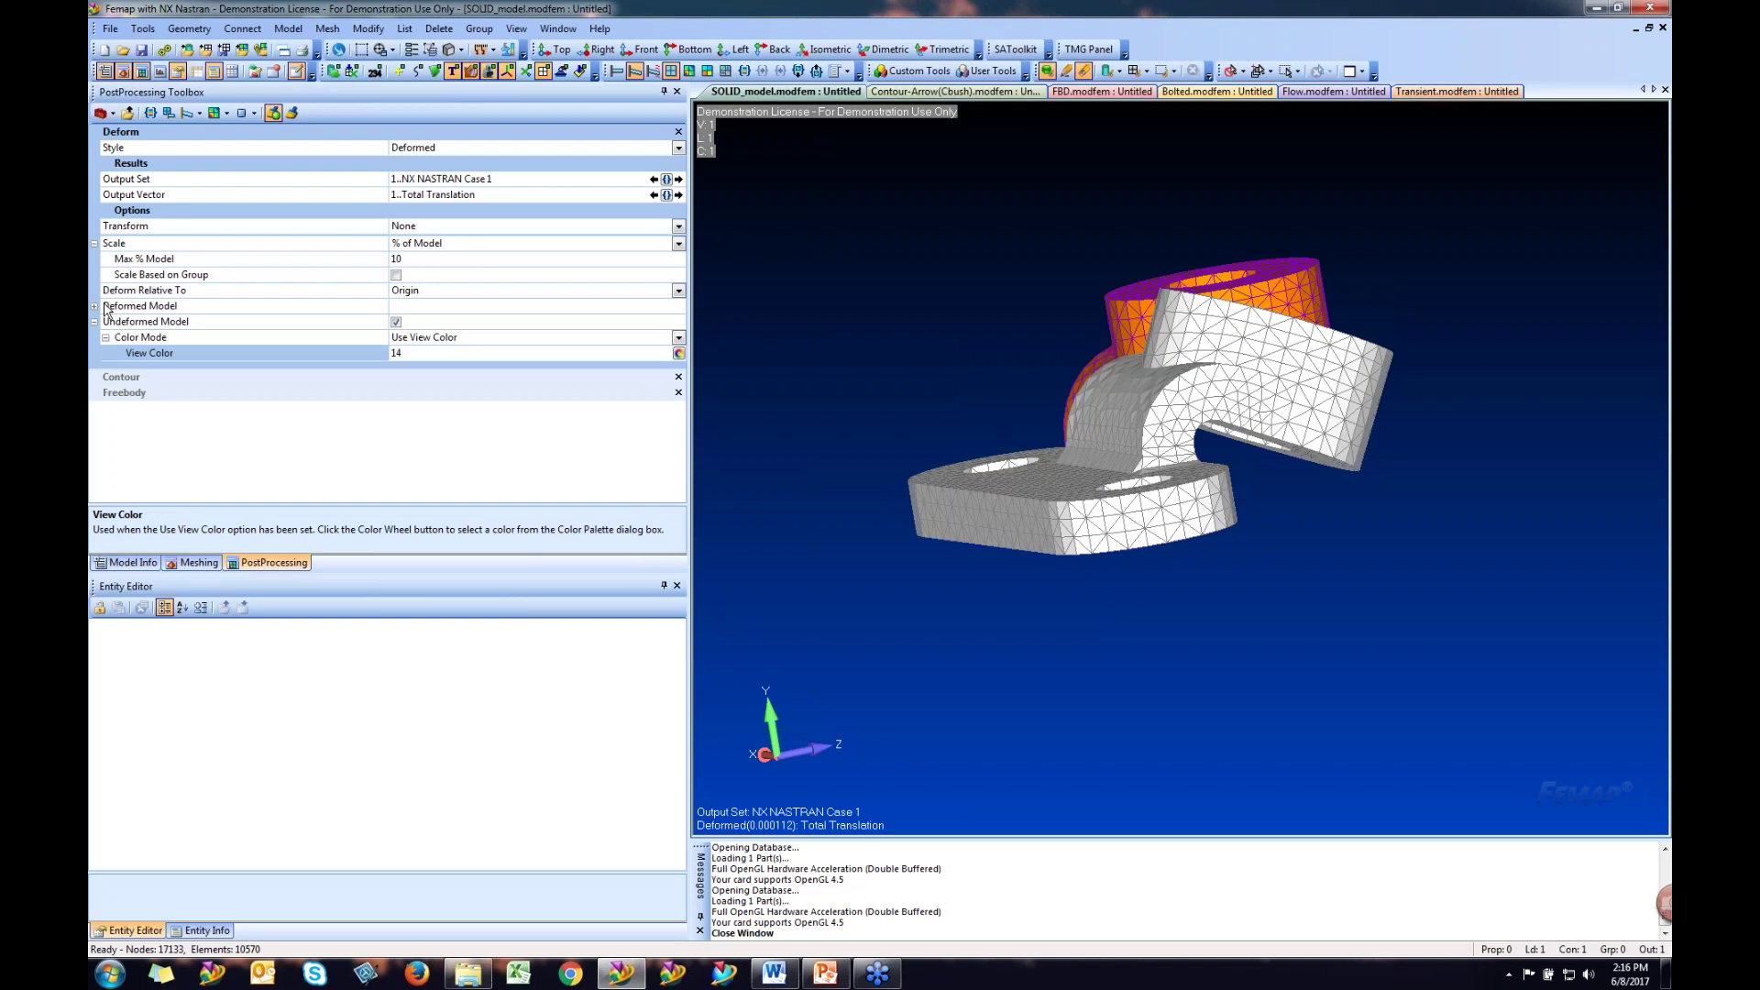
- Look at the color mode options available for the deformed model
left_click(97, 308)
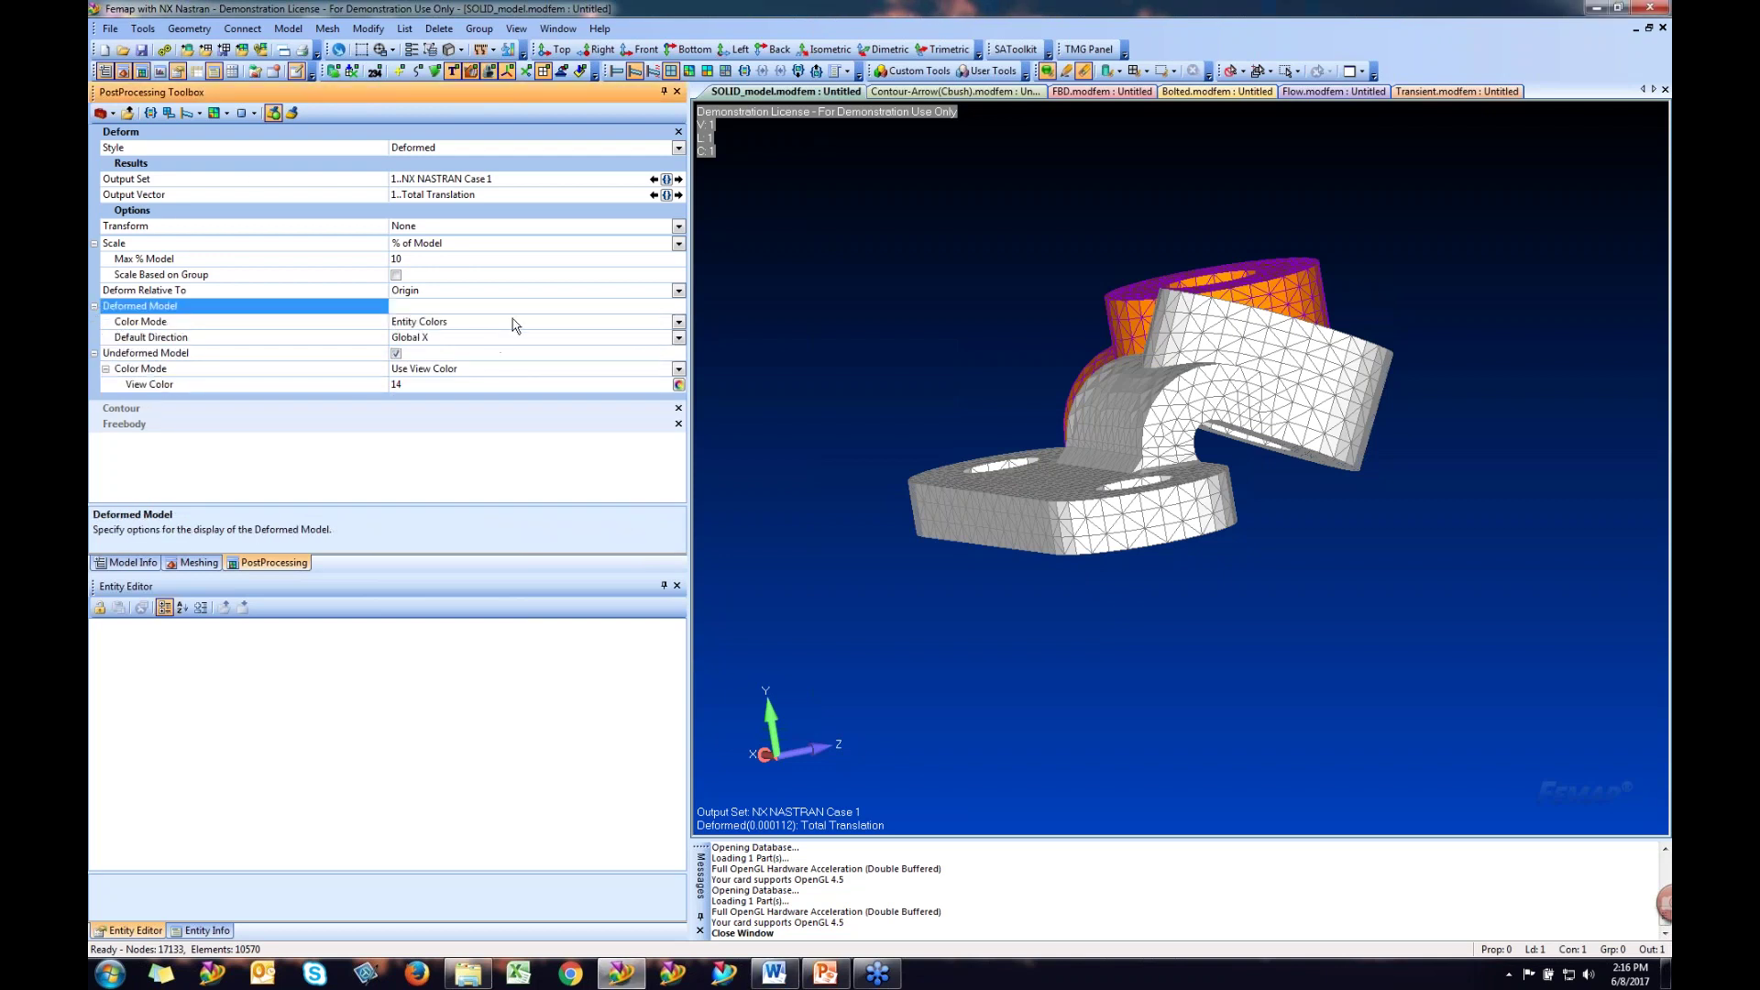
left_click(678, 322)
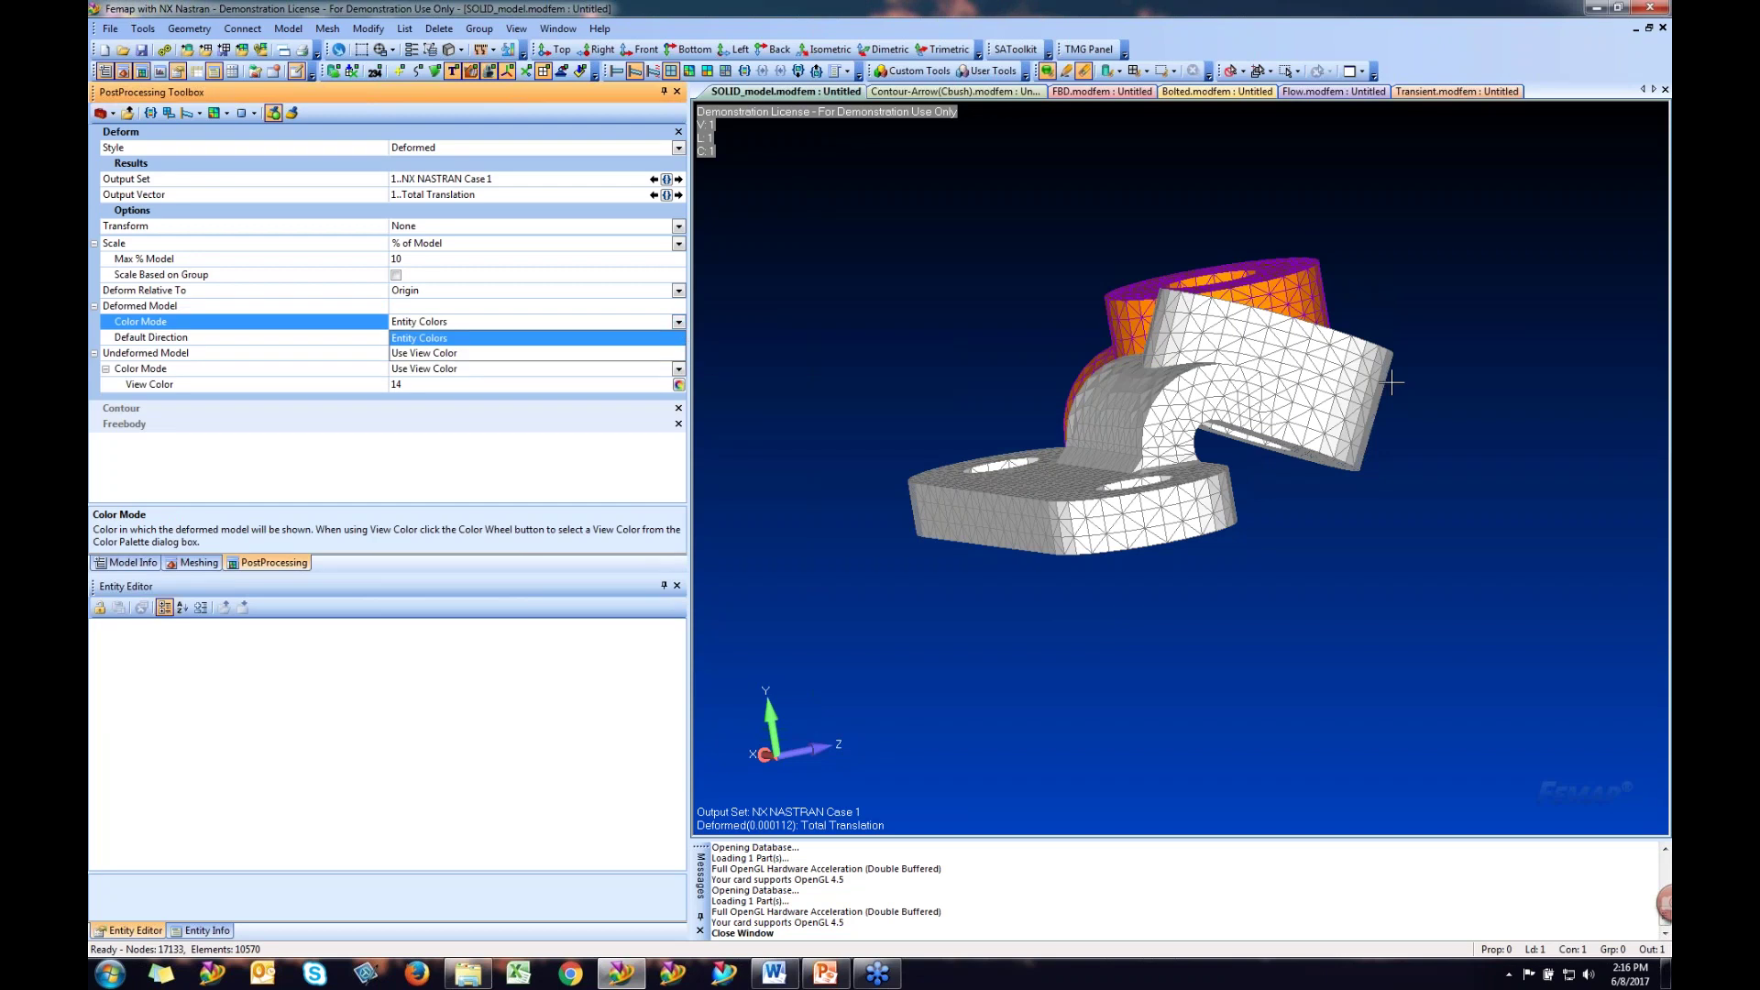
left_click(869, 256)
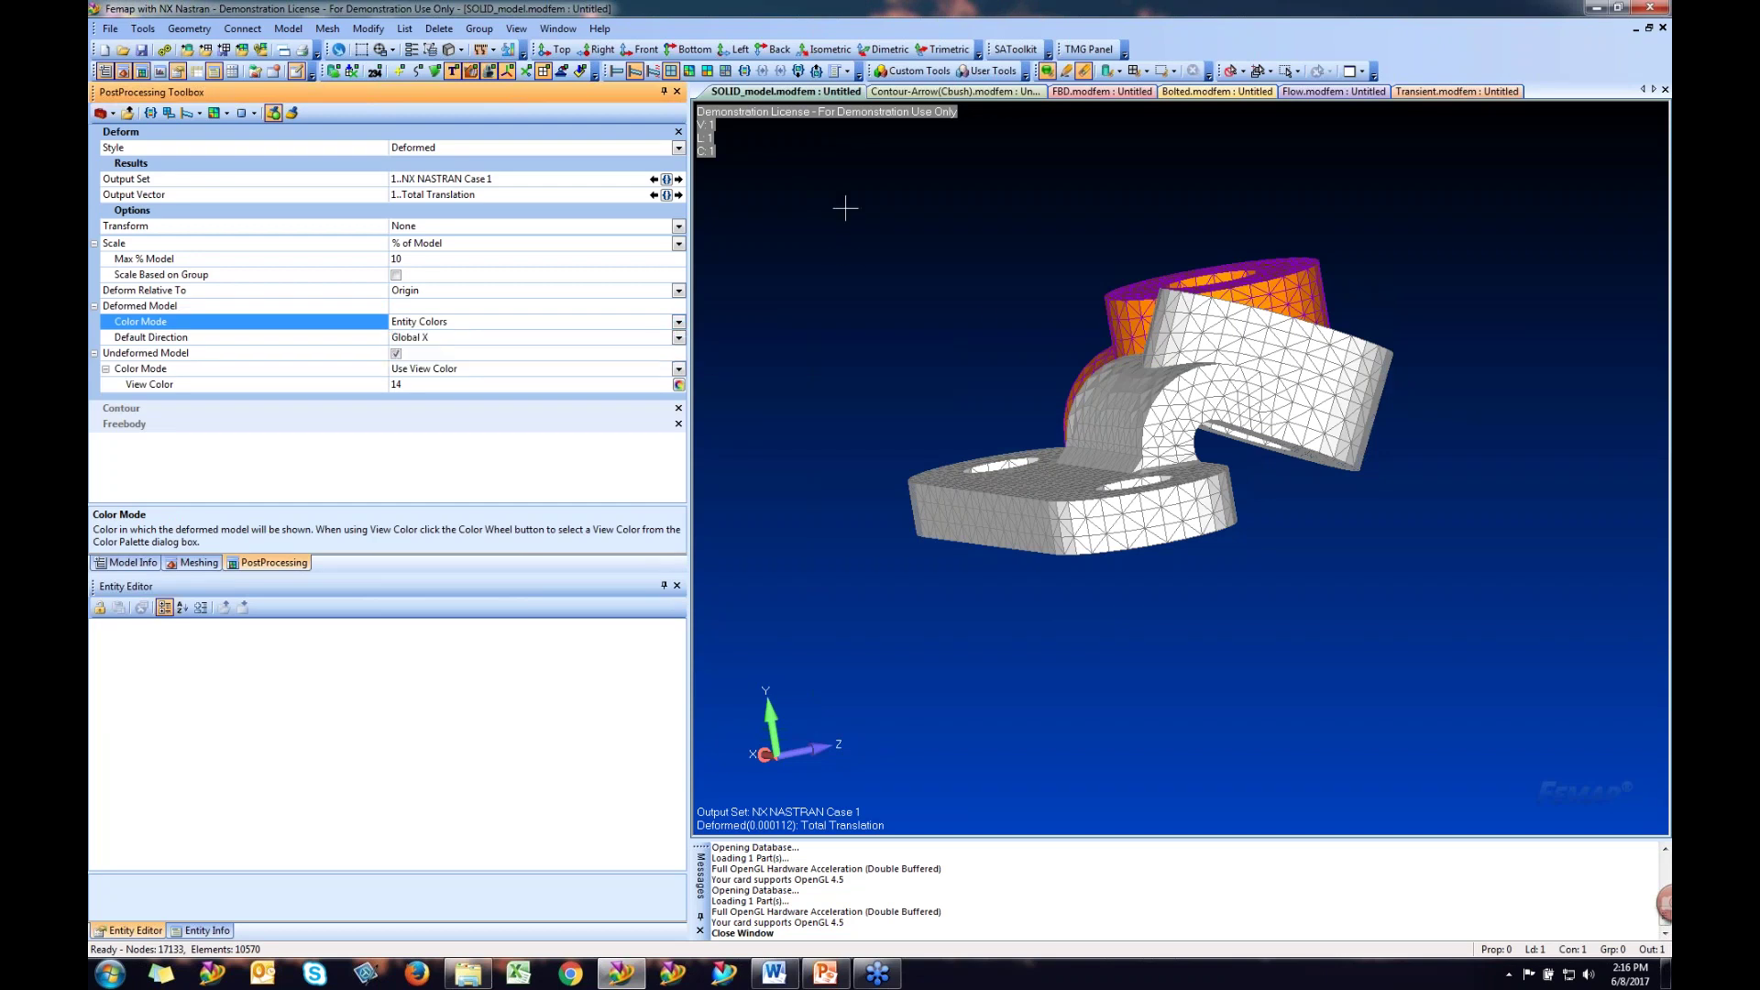
- Set the bracket's deform style to Animate, switching once to Undeformed and back for comparison
left_click(678, 148)
left_click(446, 194)
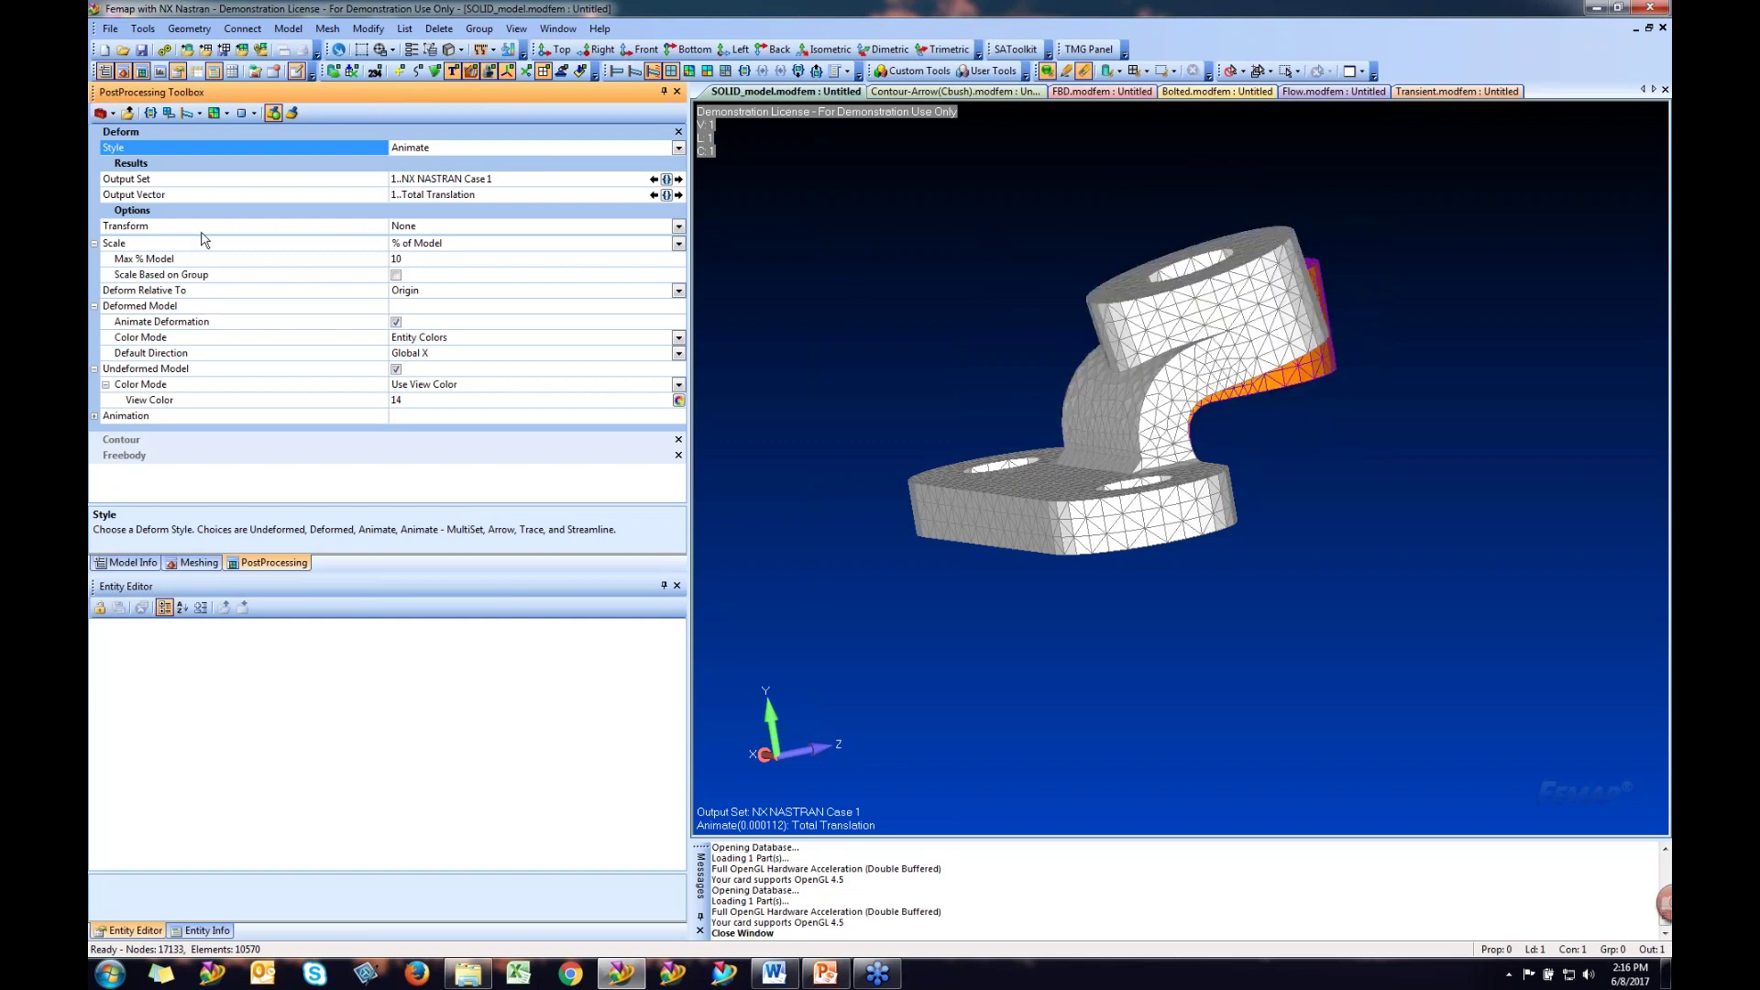
left_click(677, 148)
left_click(419, 164)
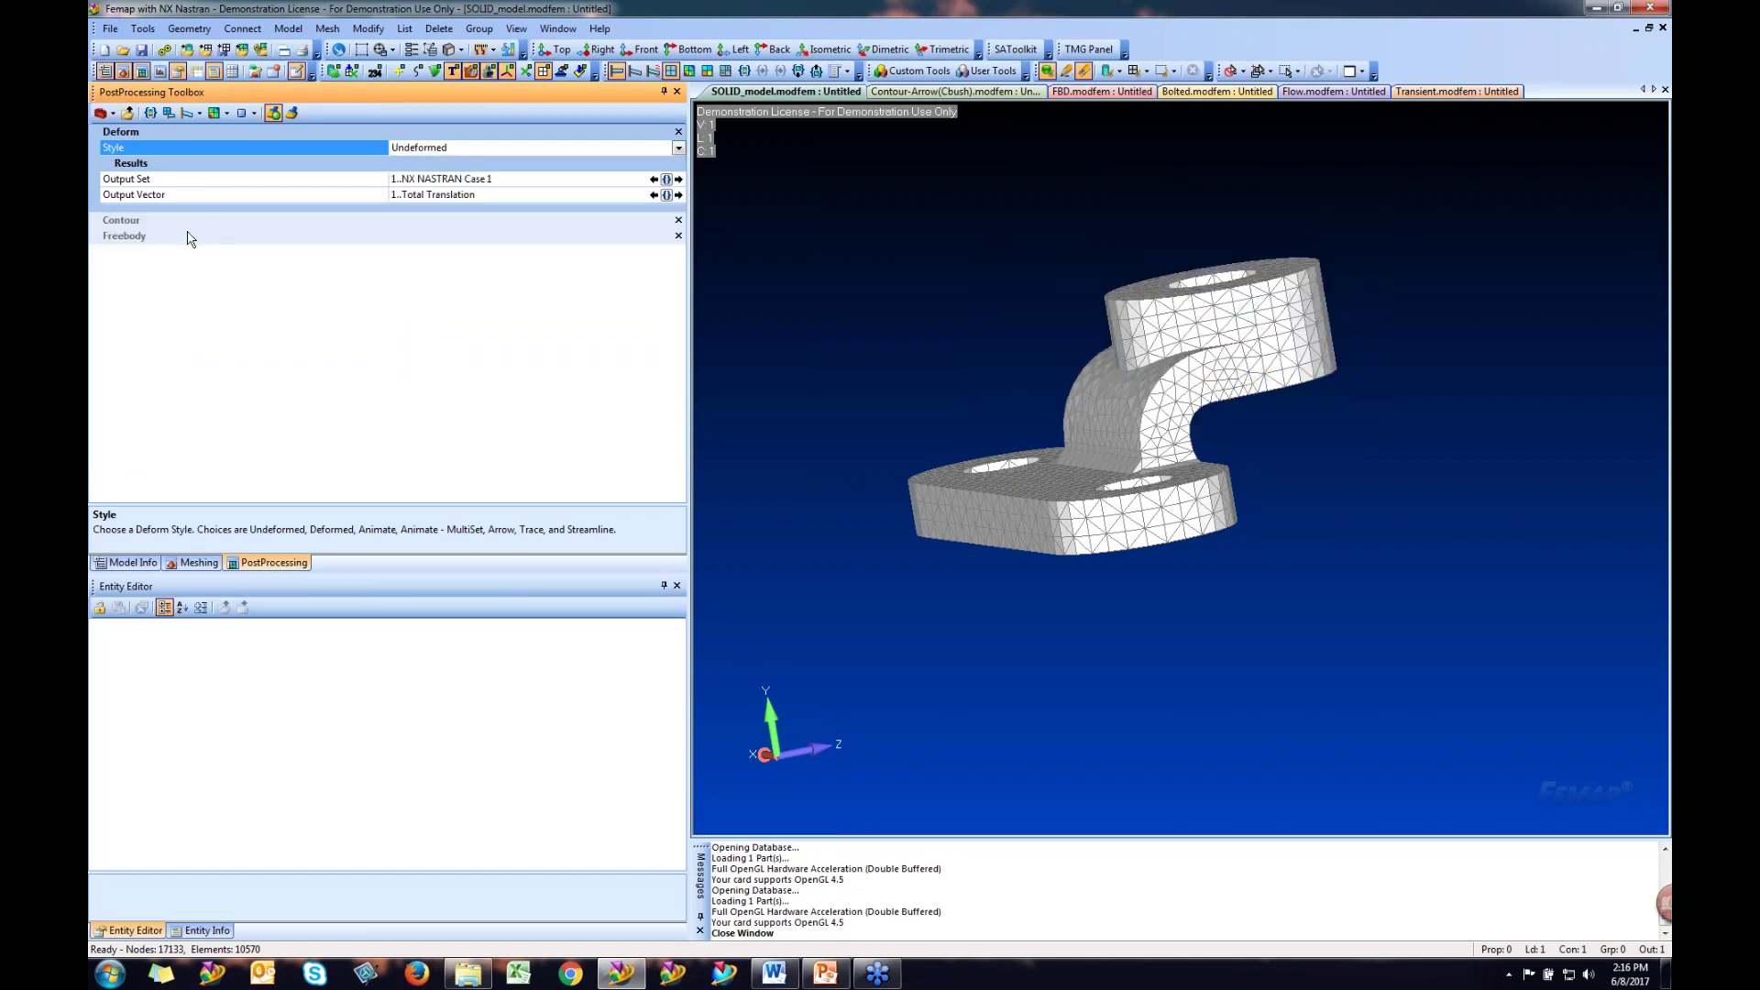
left_click(582, 147)
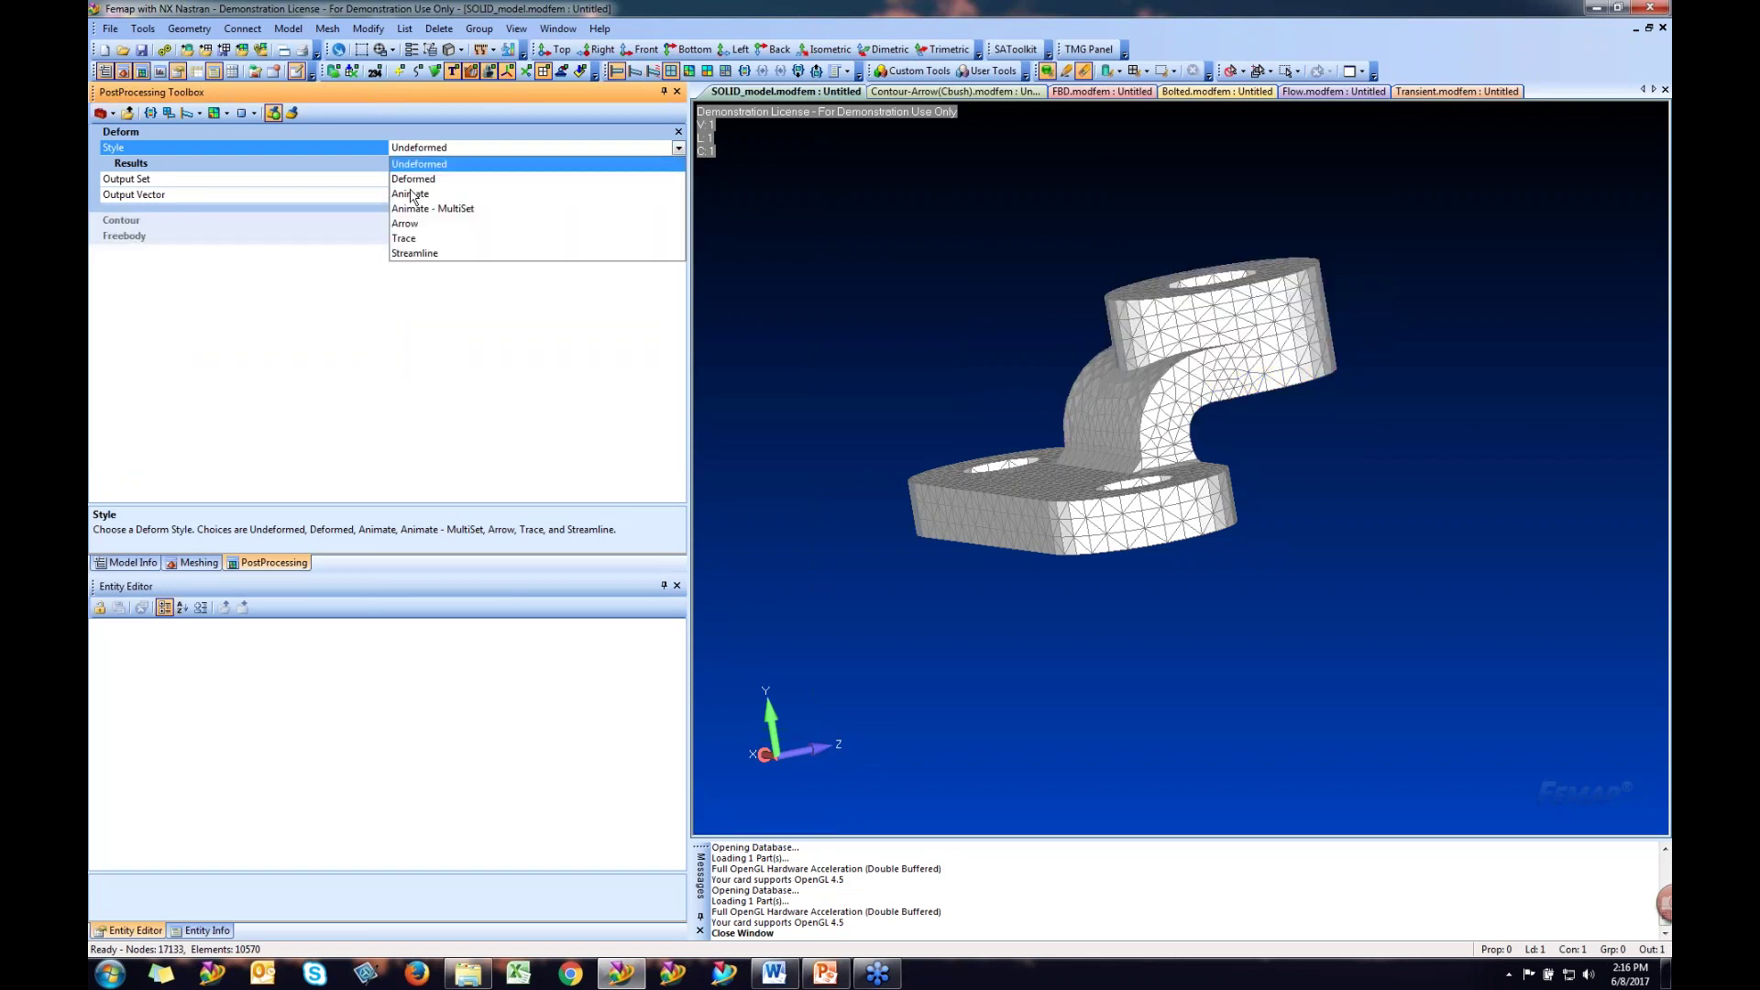
left_click(414, 193)
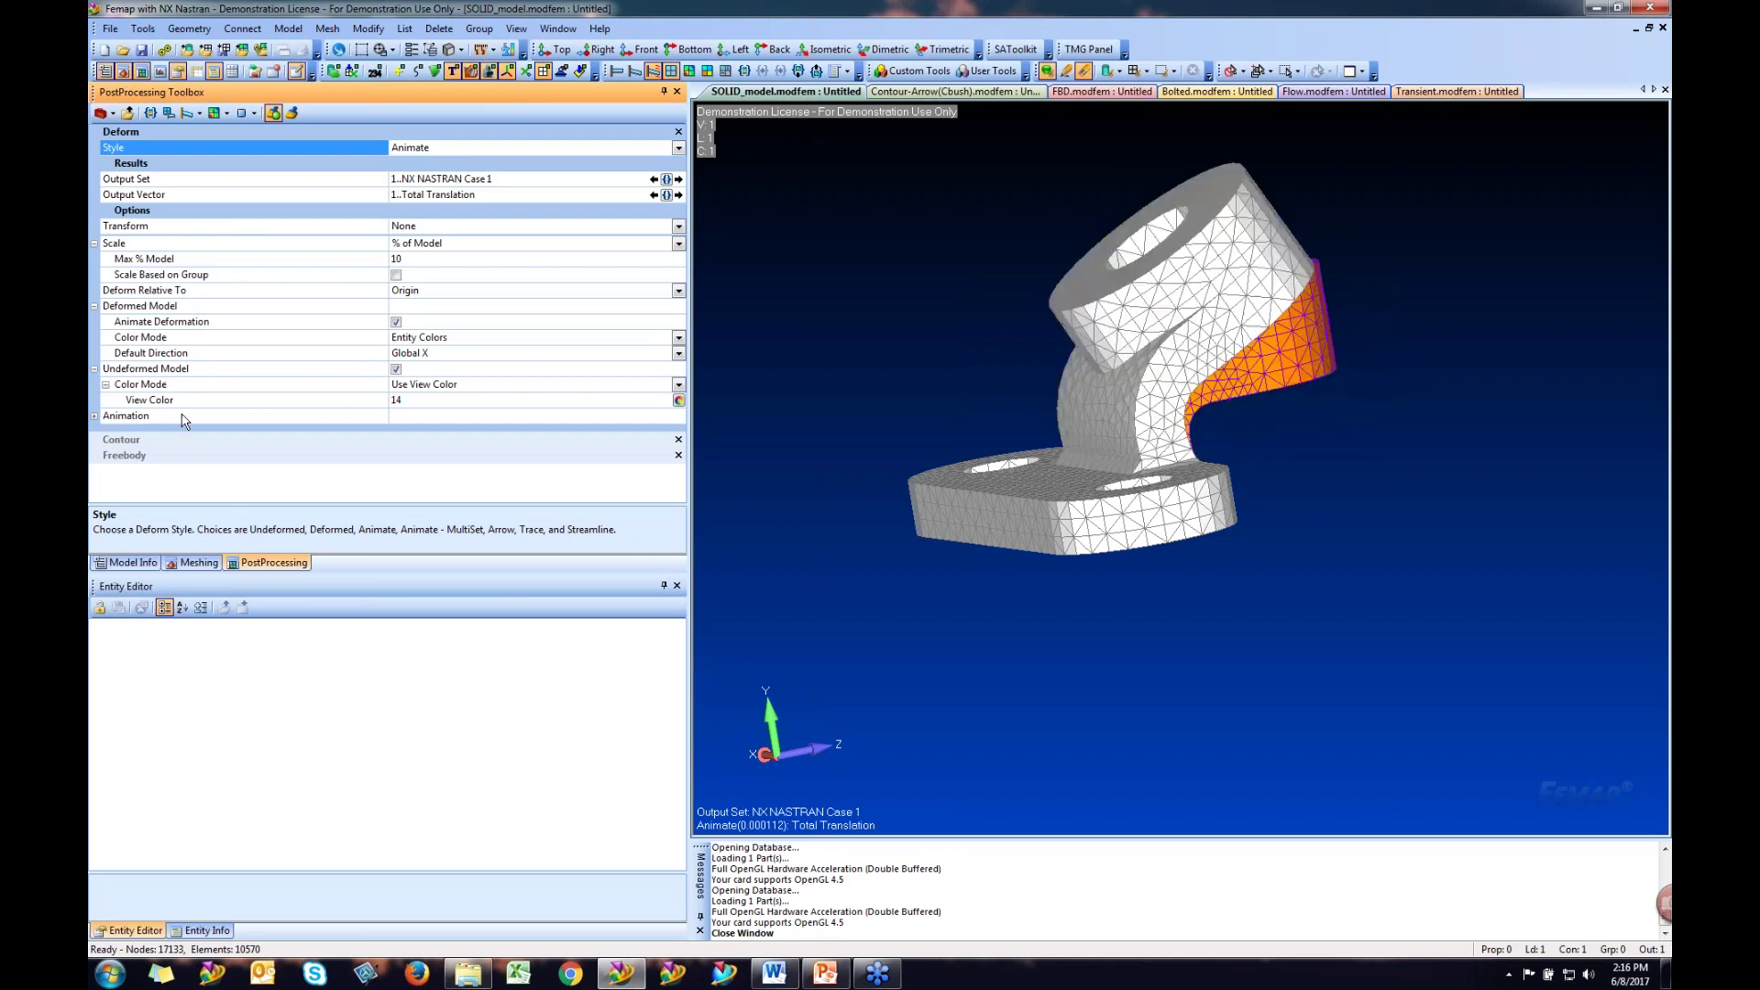
- Collapse the scale and model options, and set the animation shape to Linear - Full Abs with 20 frames
left_click(96, 369)
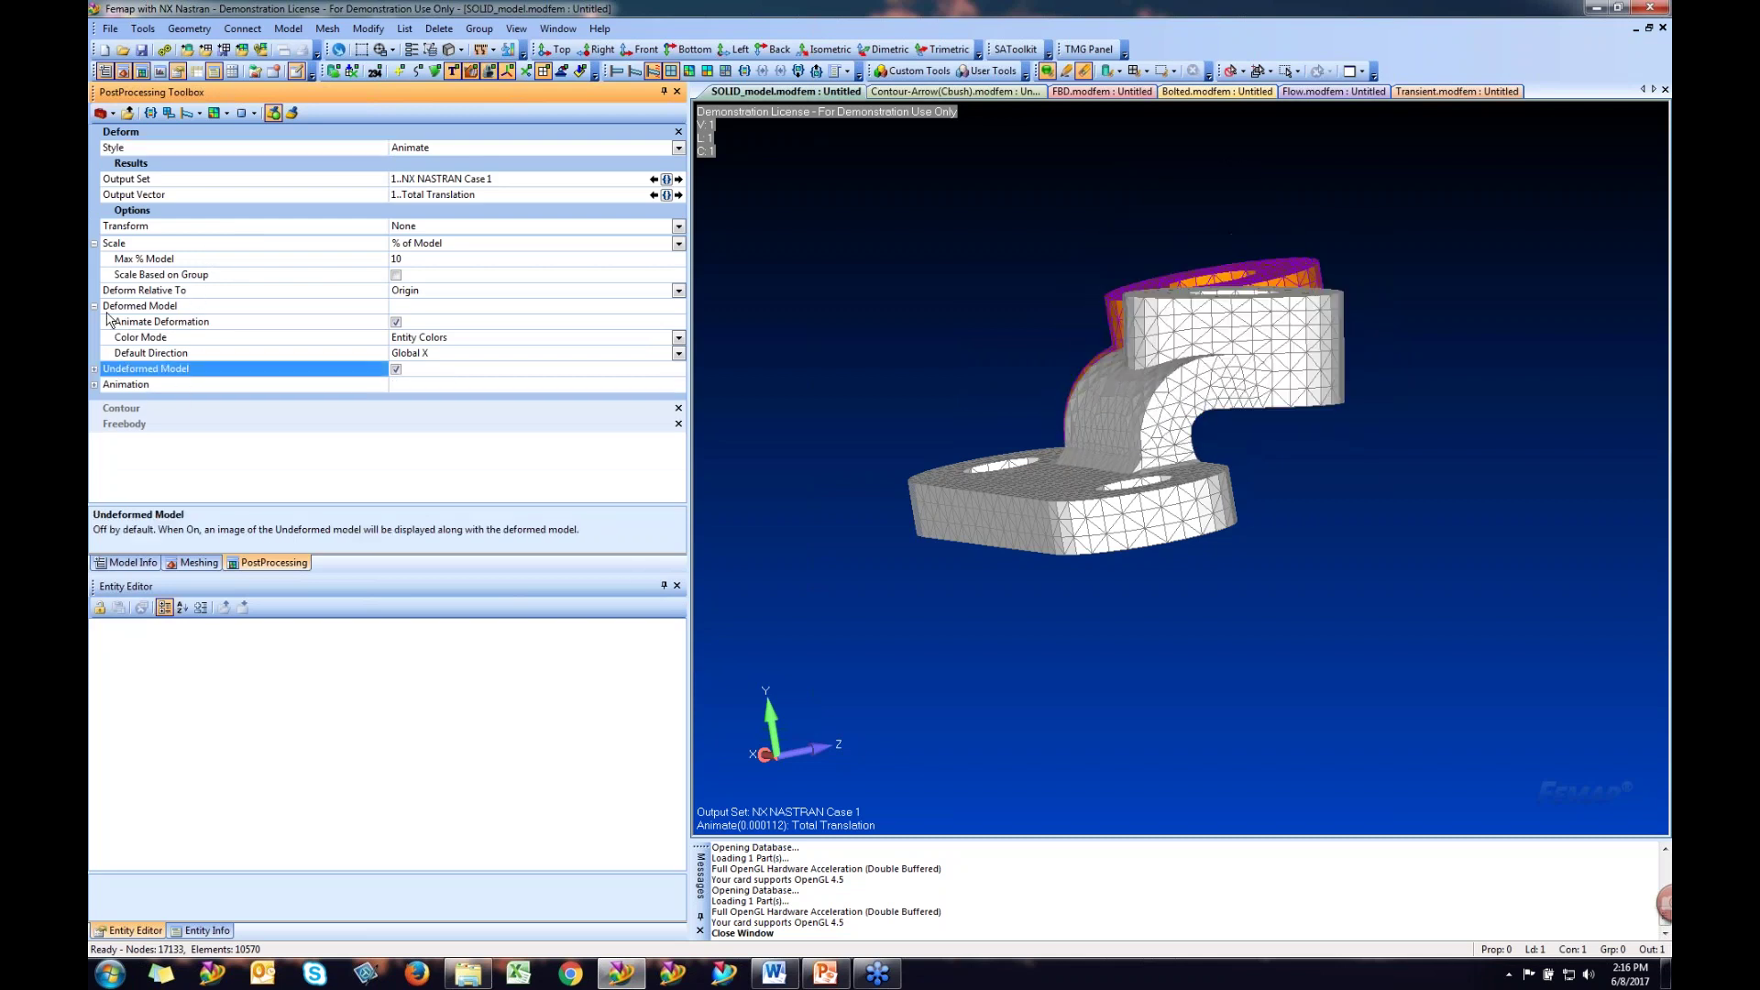
left_click(95, 306)
left_click(94, 243)
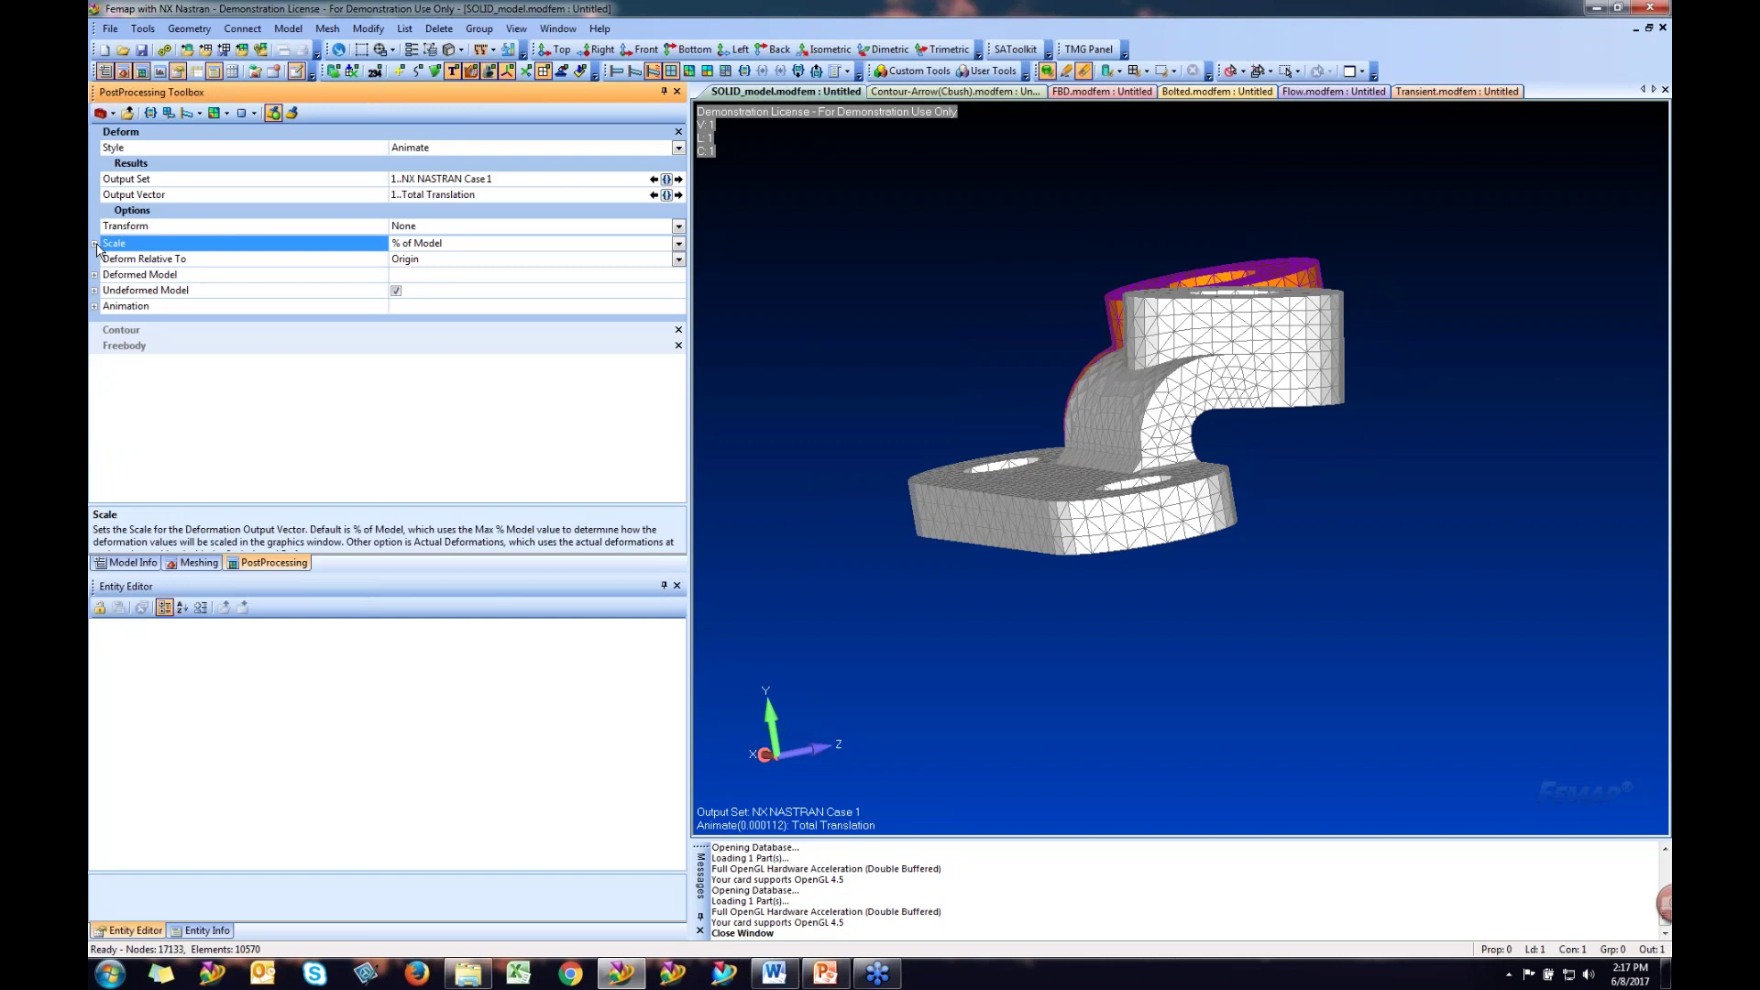
left_click(95, 306)
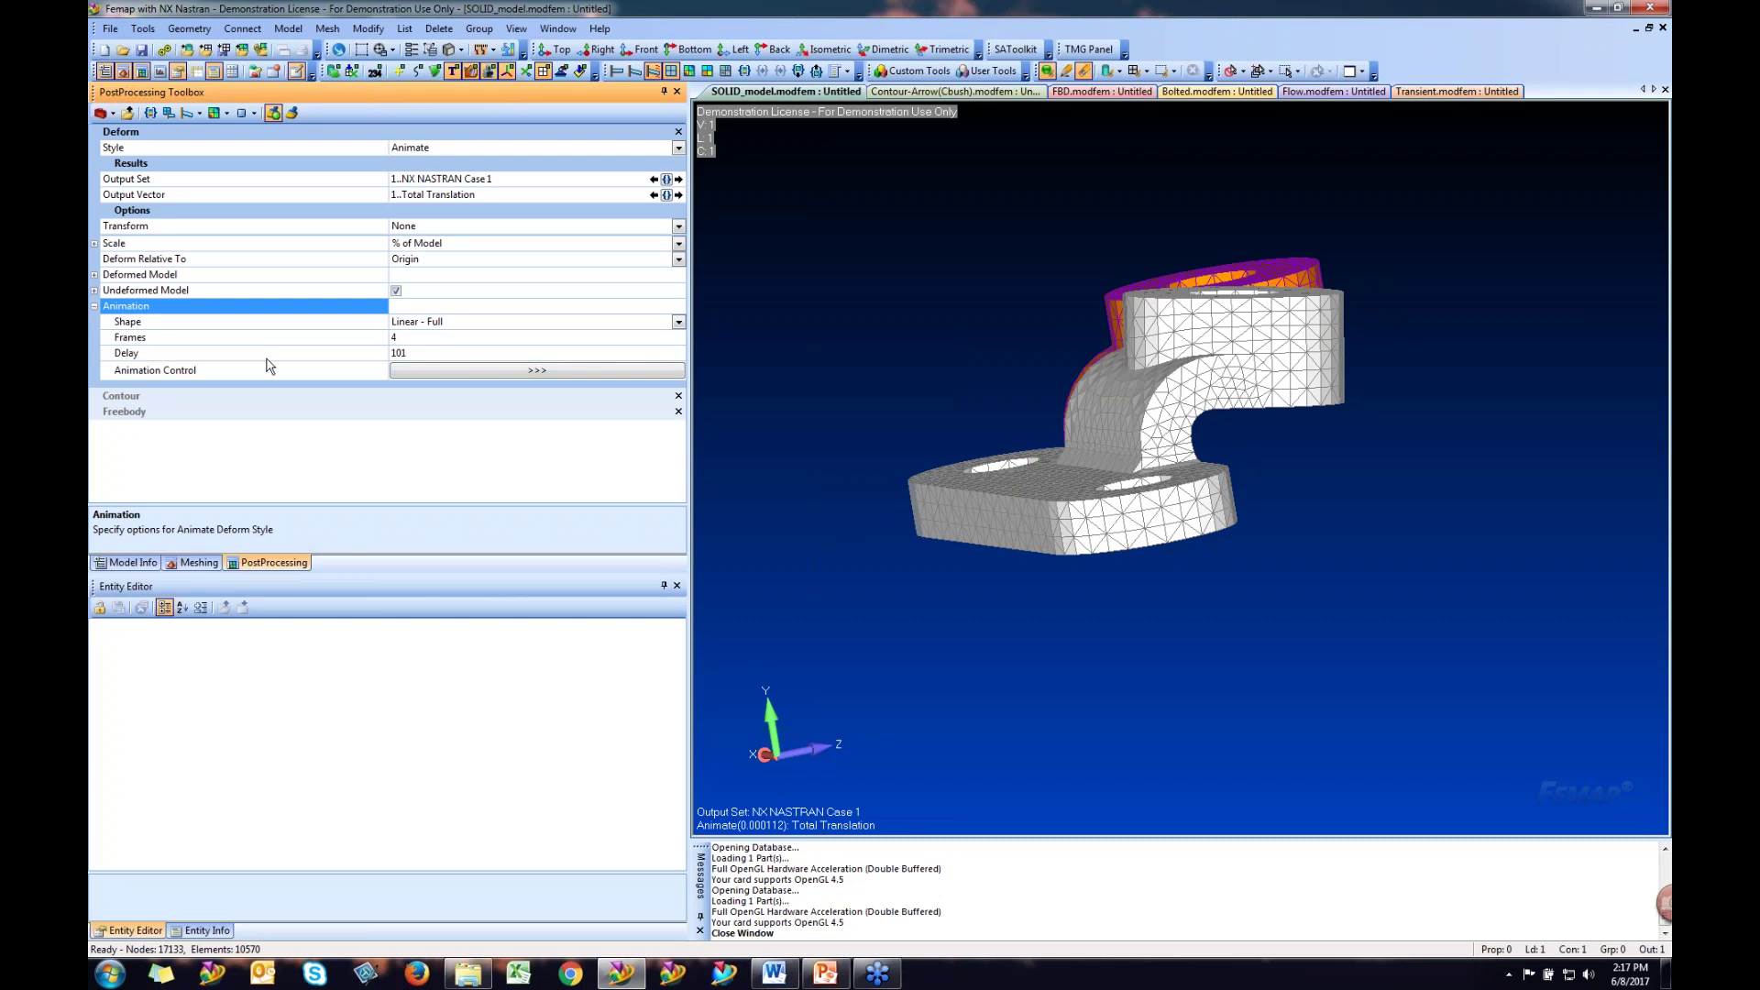
left_click(678, 323)
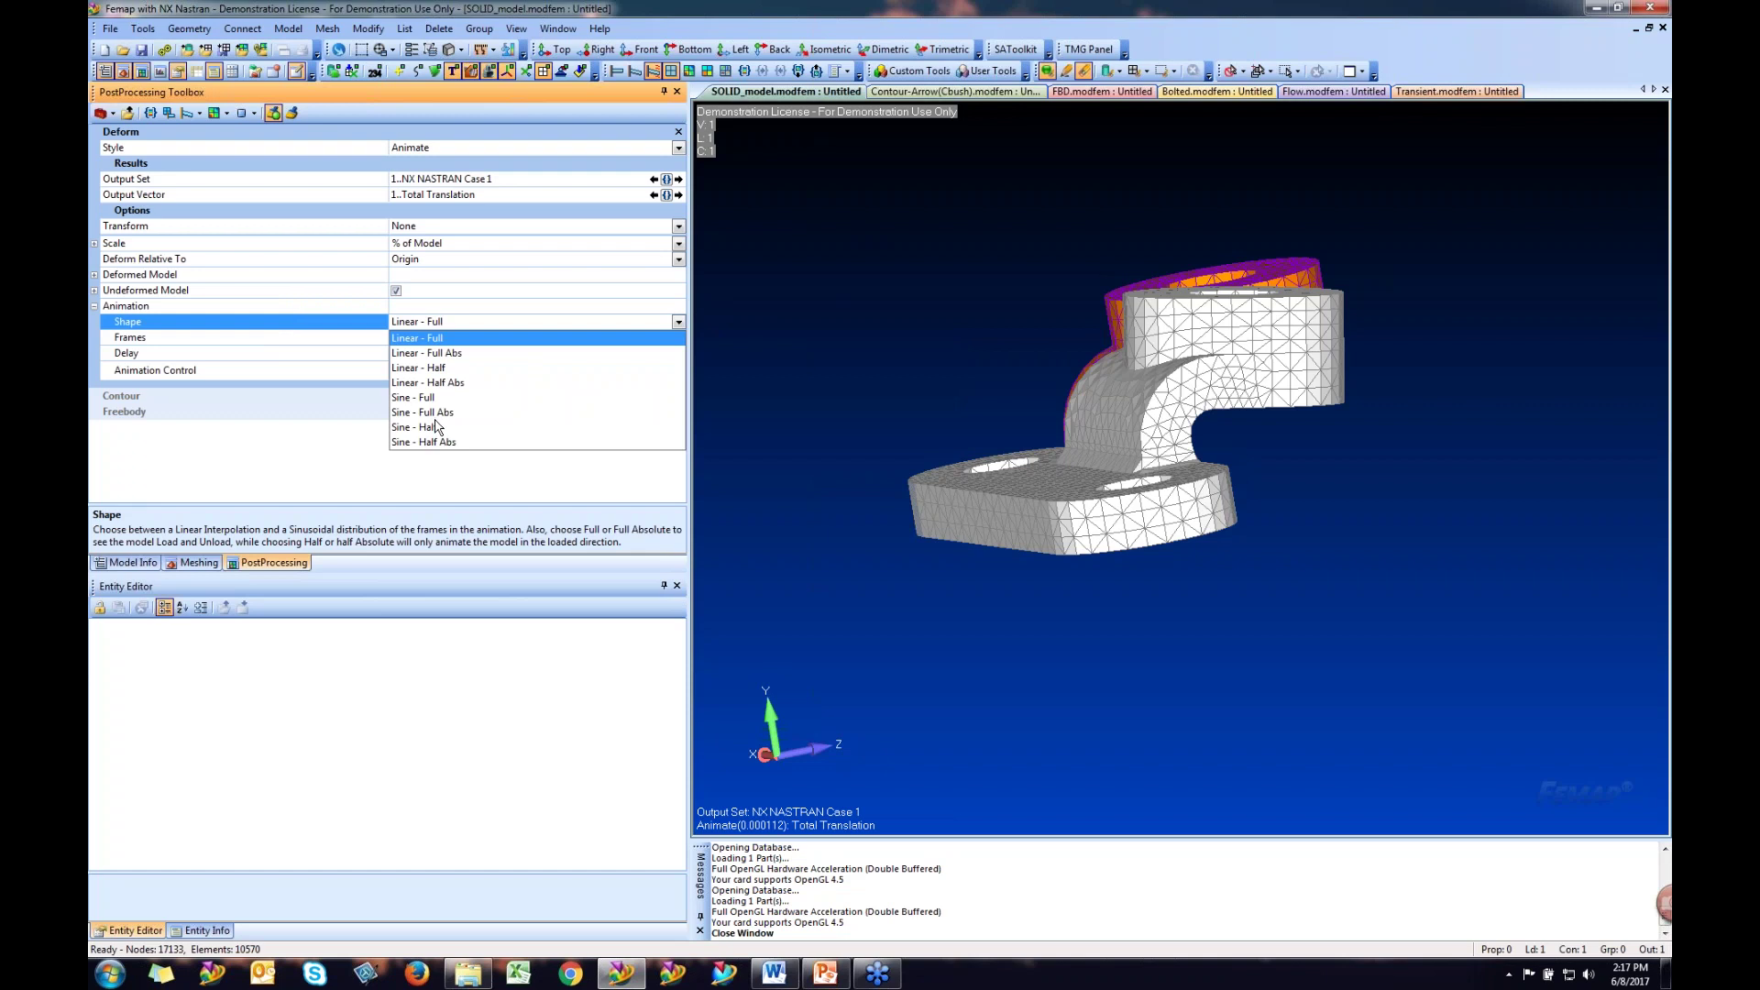
left_click(447, 356)
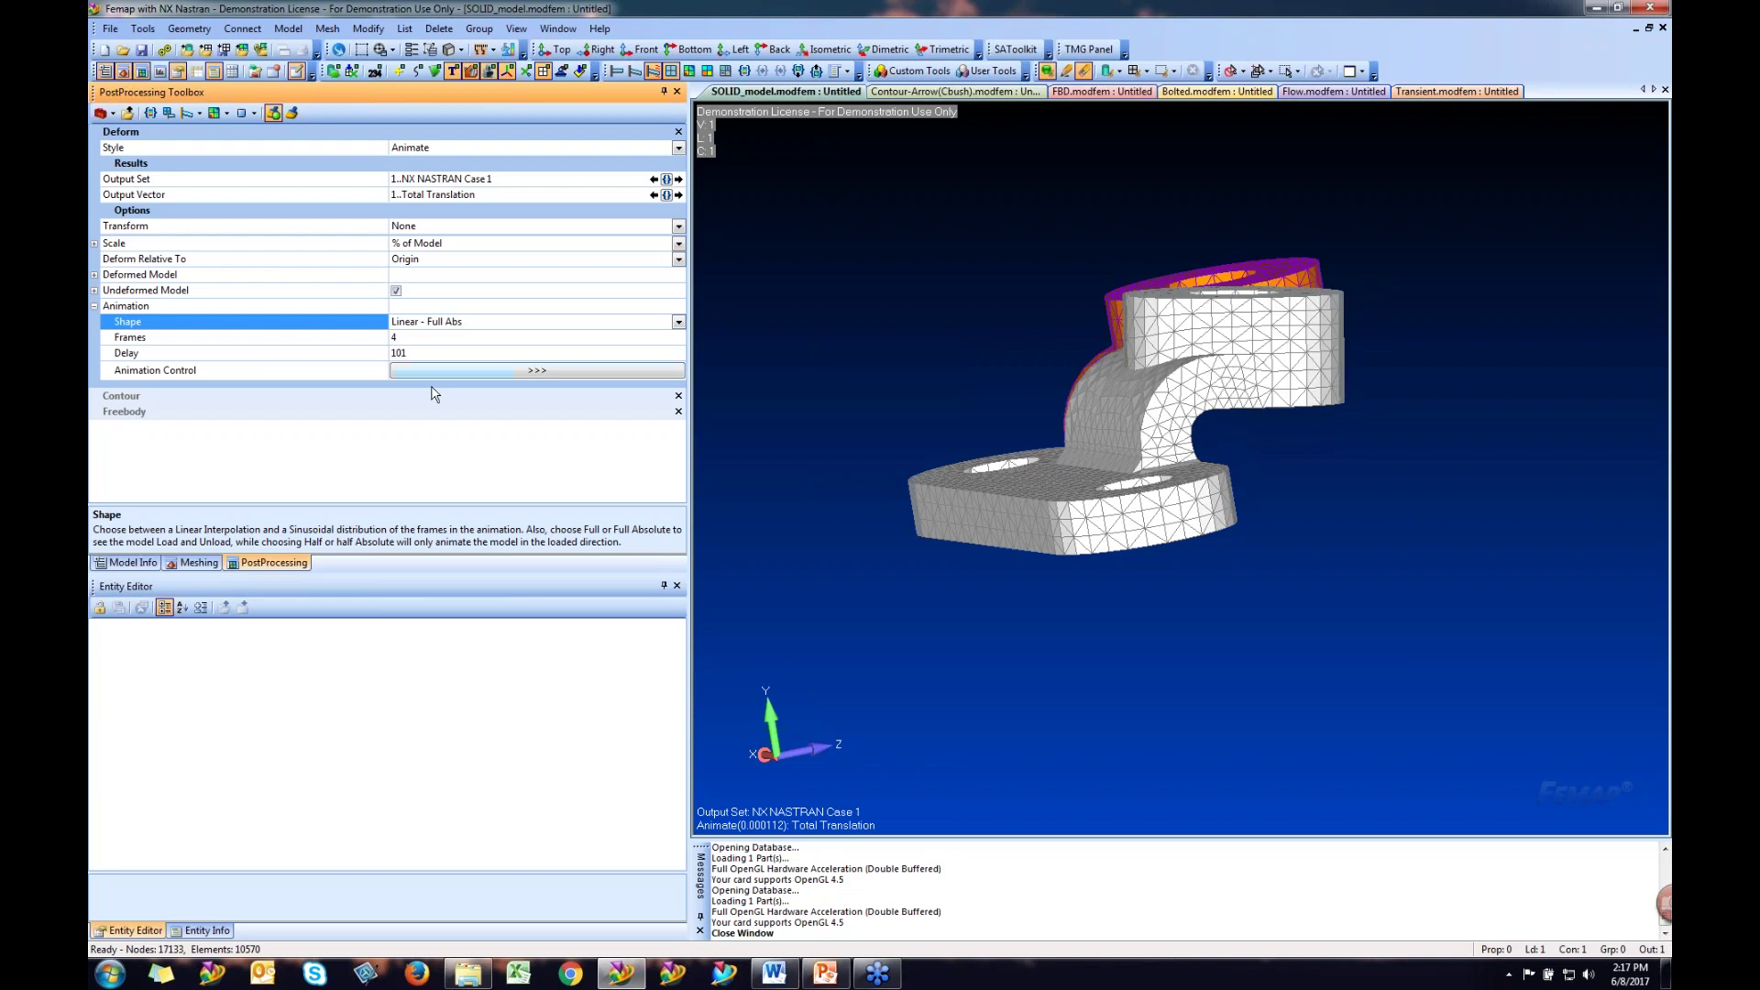
left_click(410, 341)
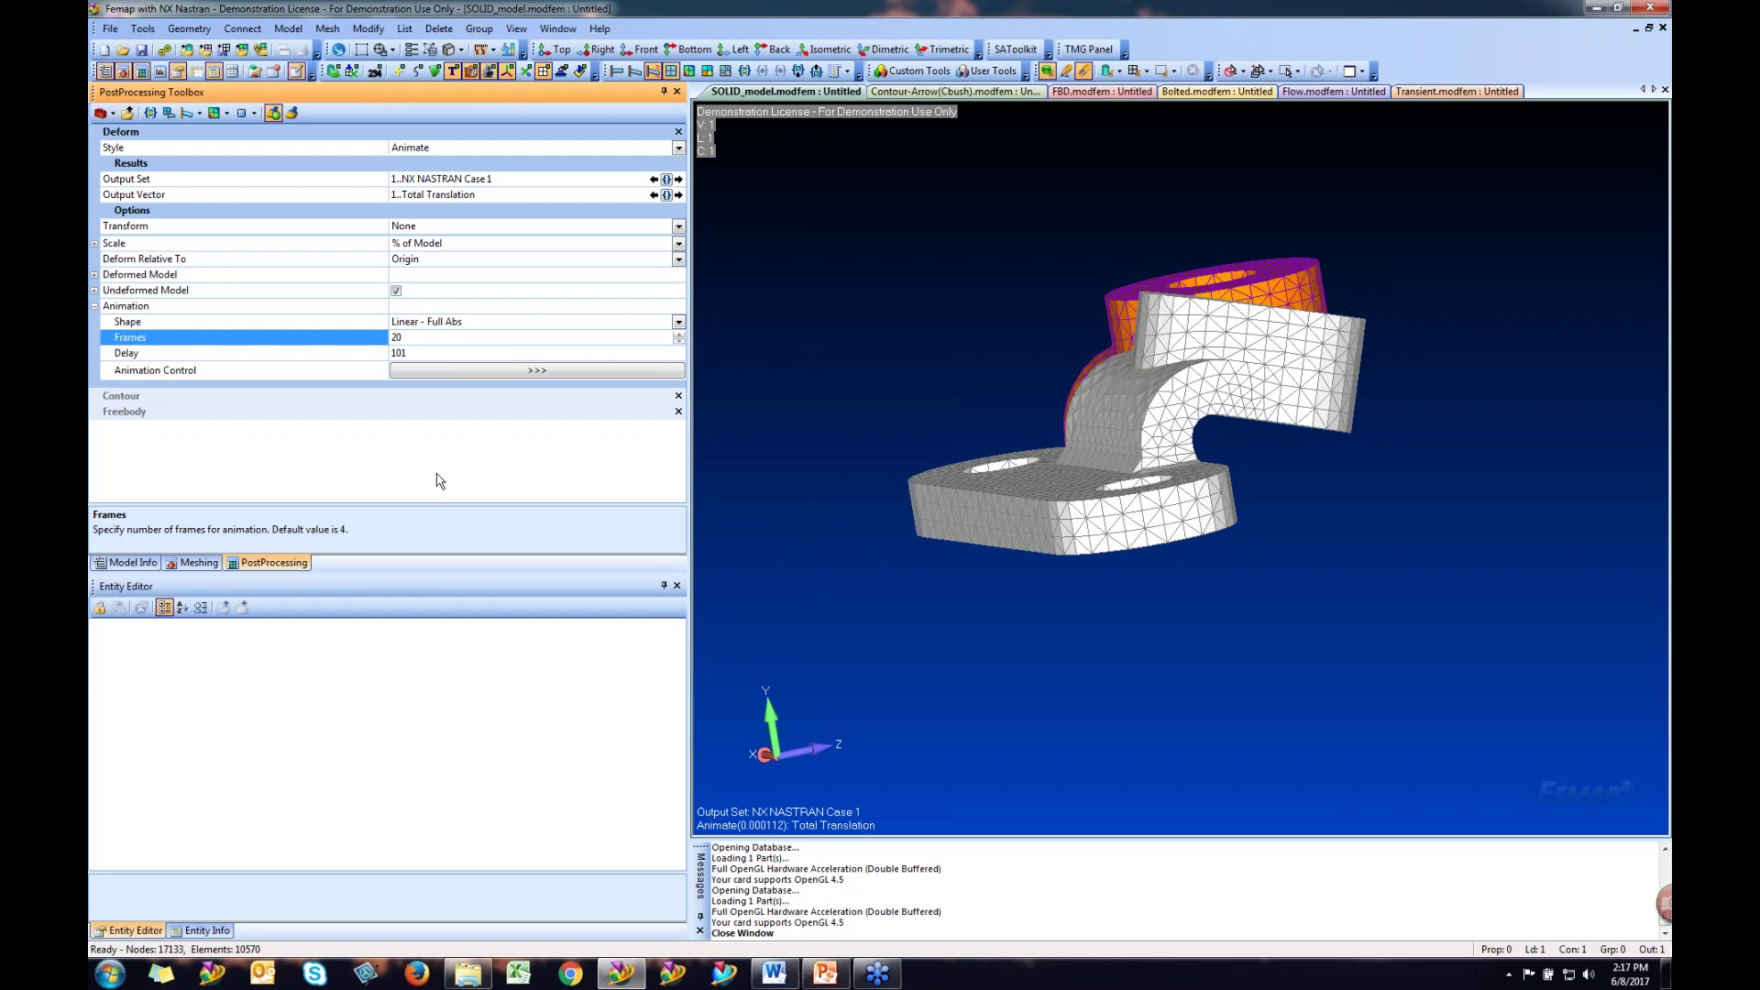
- View the Animation Control dialog's playback and speed options clear of the model, and close it
left_click(523, 371)
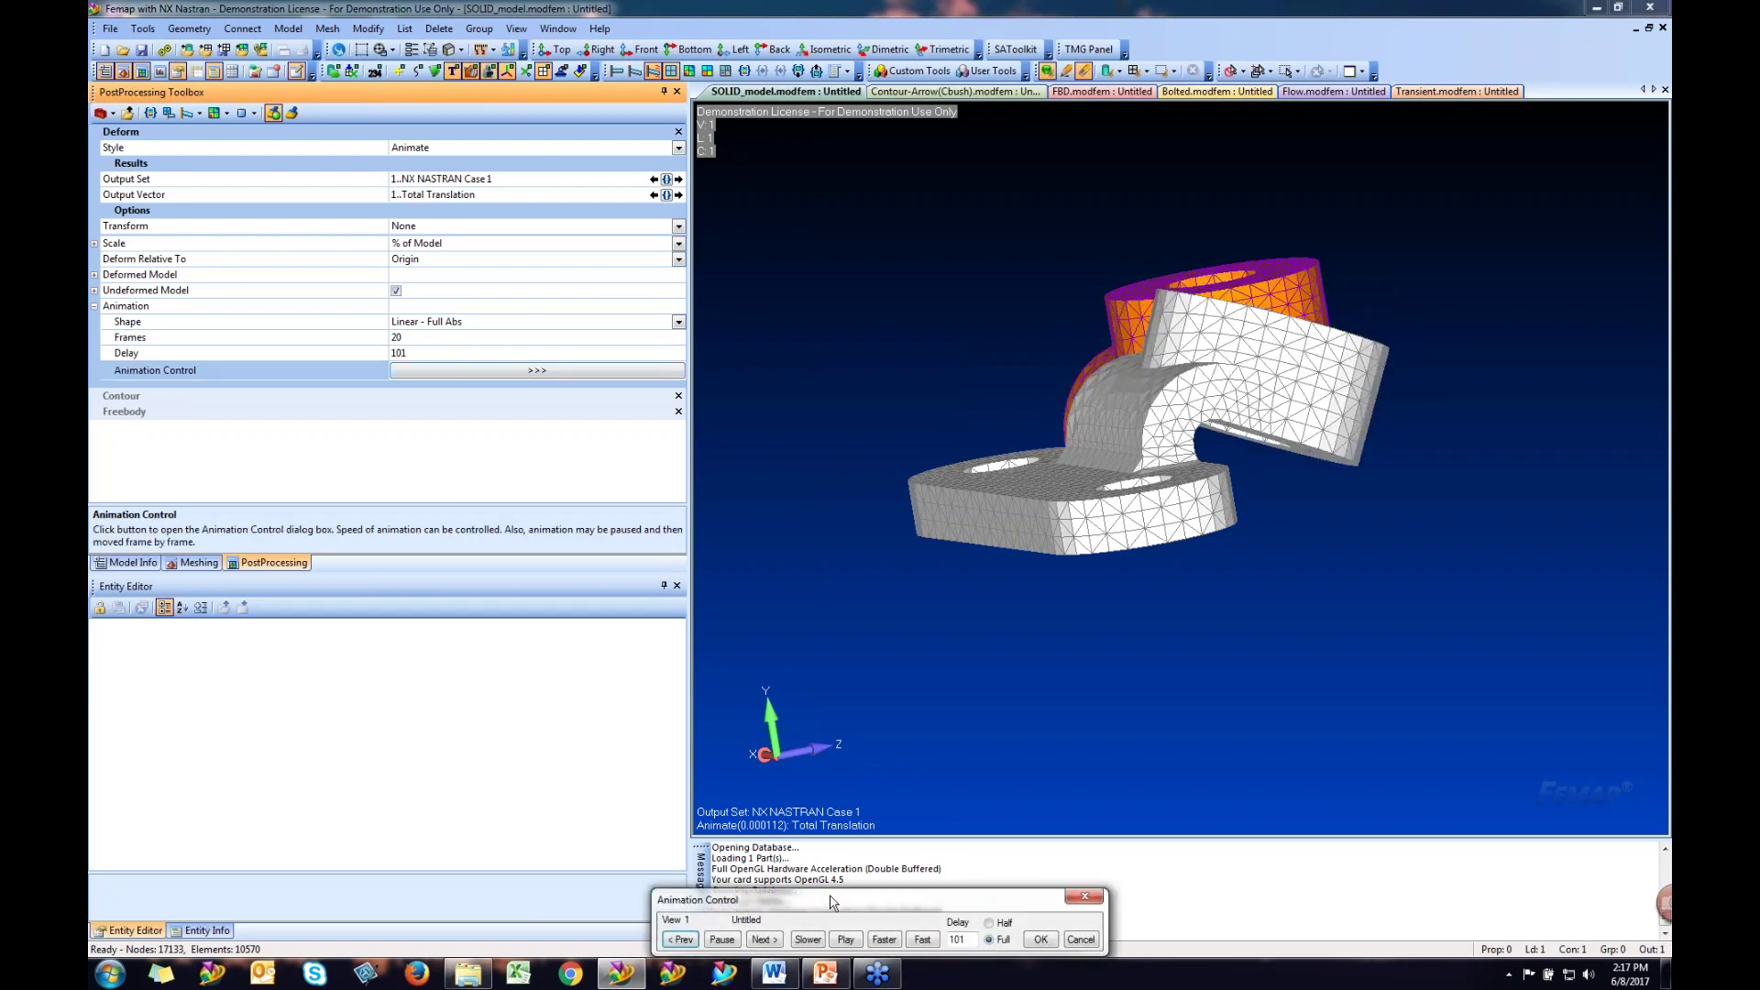
left_click_drag(831, 898, 980, 155)
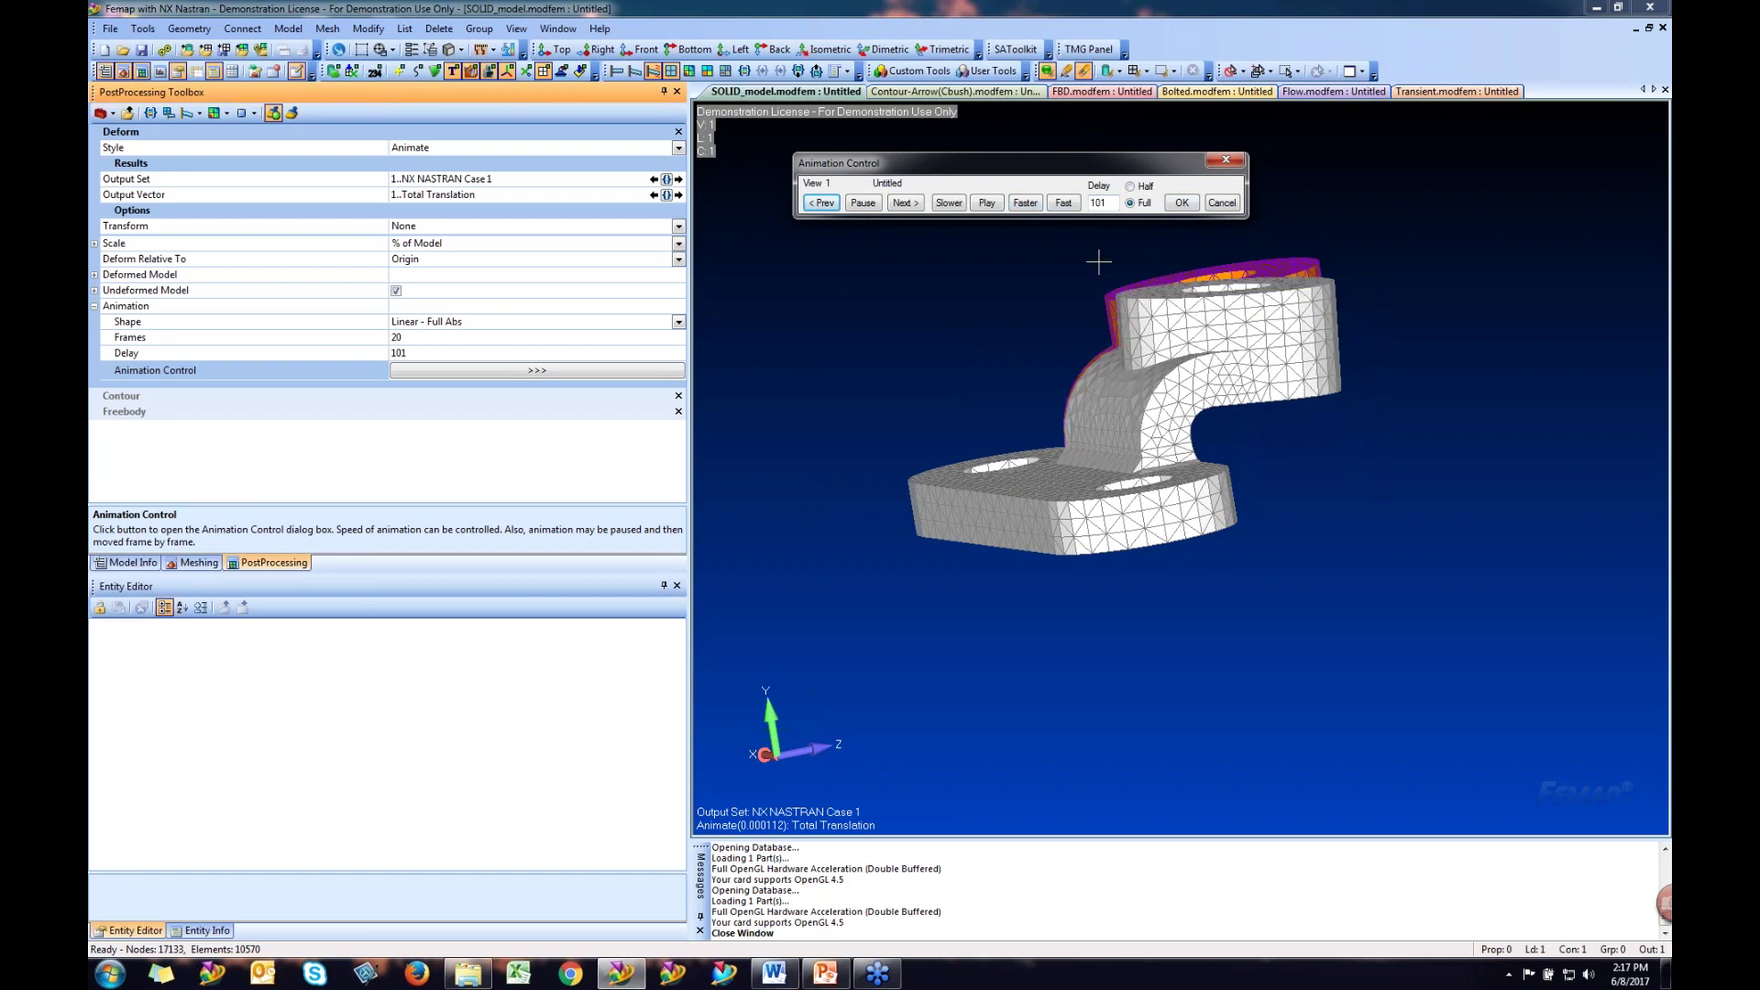
left_click(1226, 159)
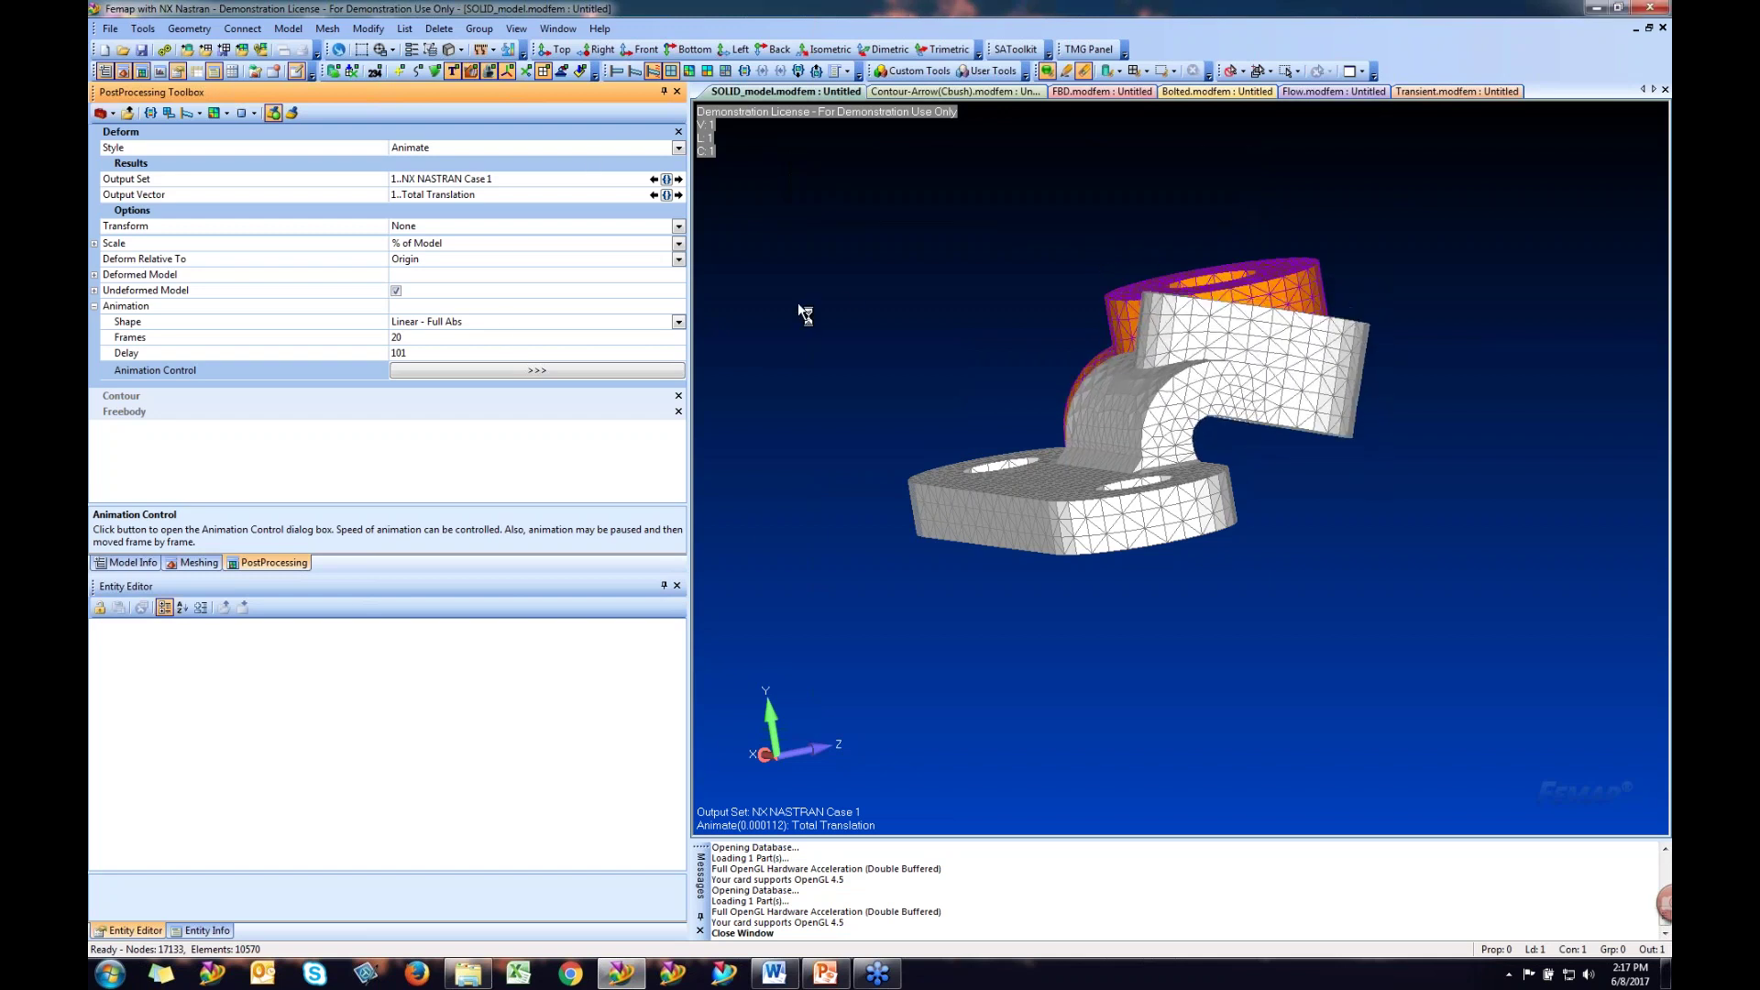
- Return the bracket to the Undeformed style and bring up the Transient.modfem model with its whole plate in view
left_click(678, 148)
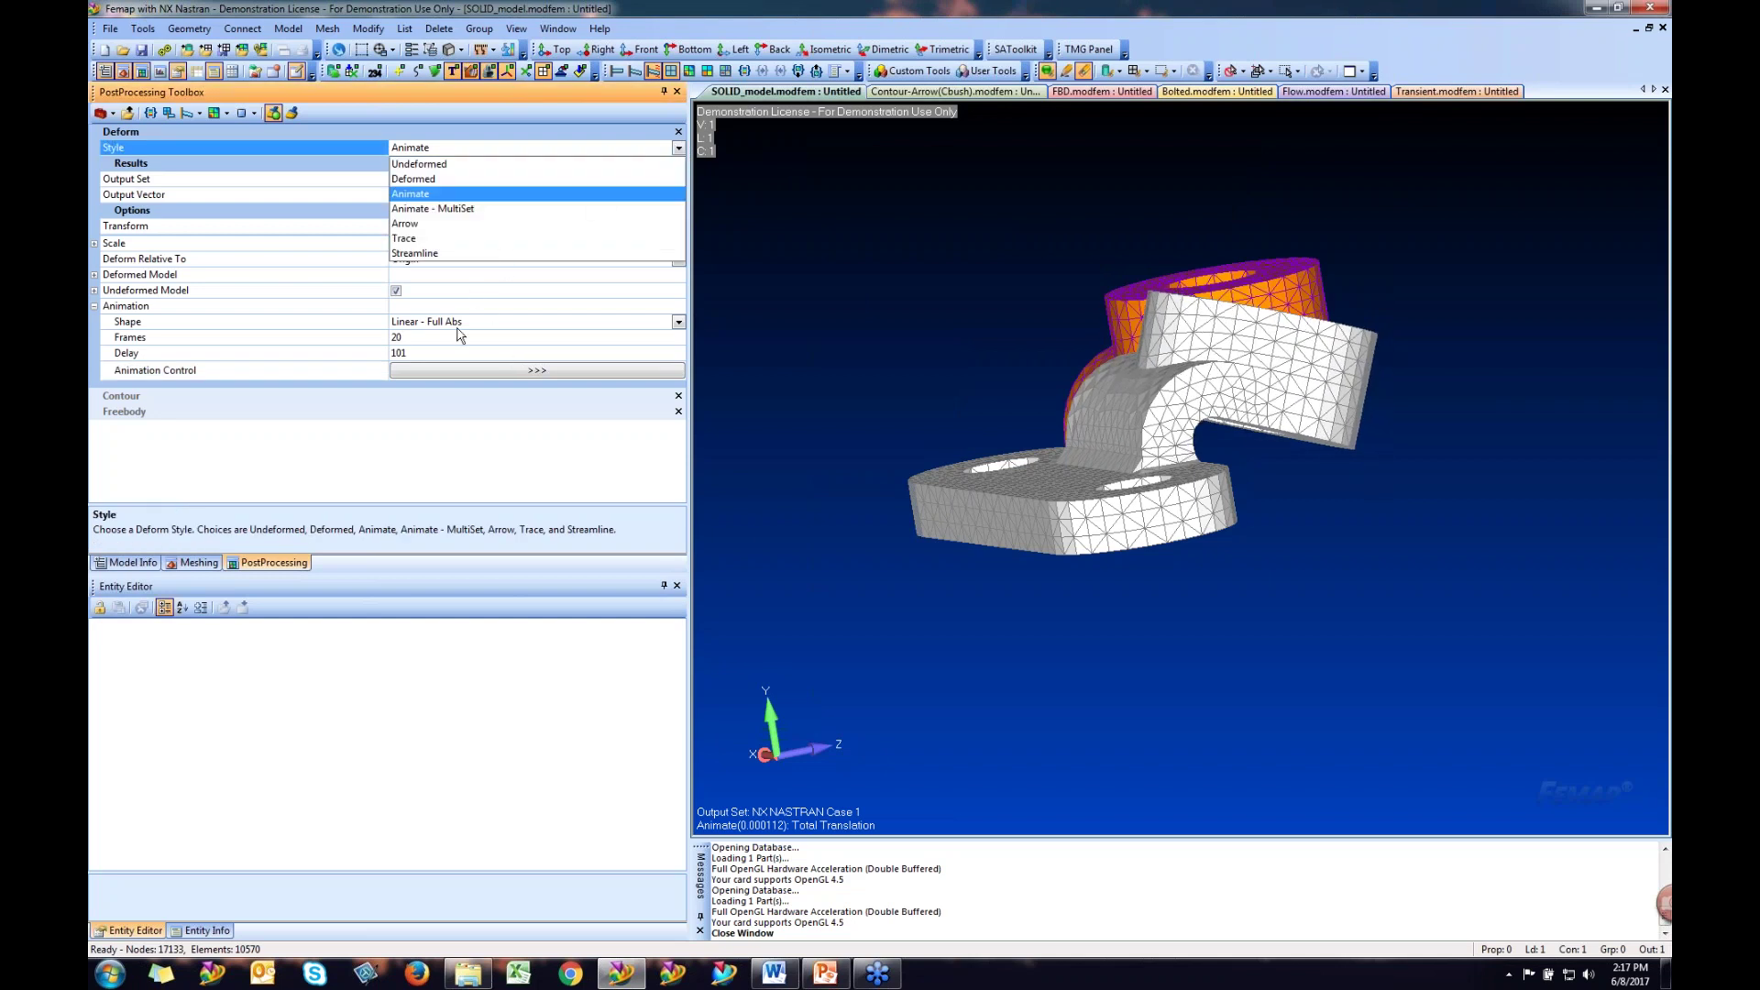
left_click(449, 164)
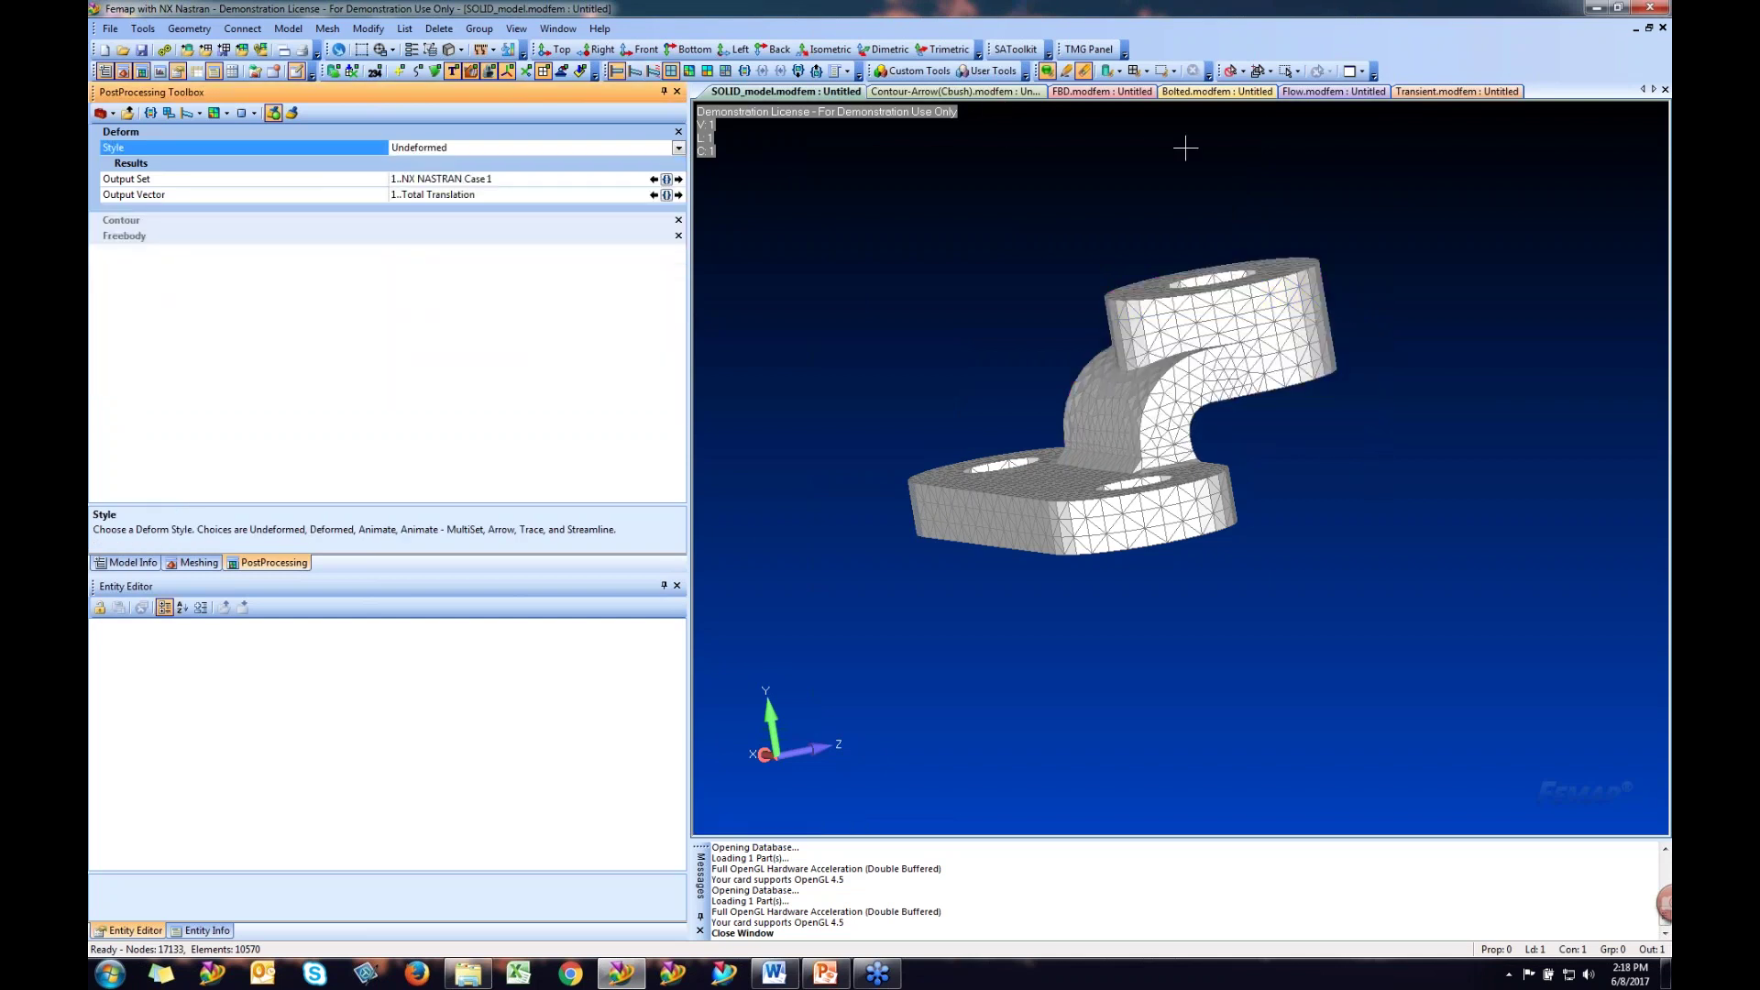
left_click(1485, 92)
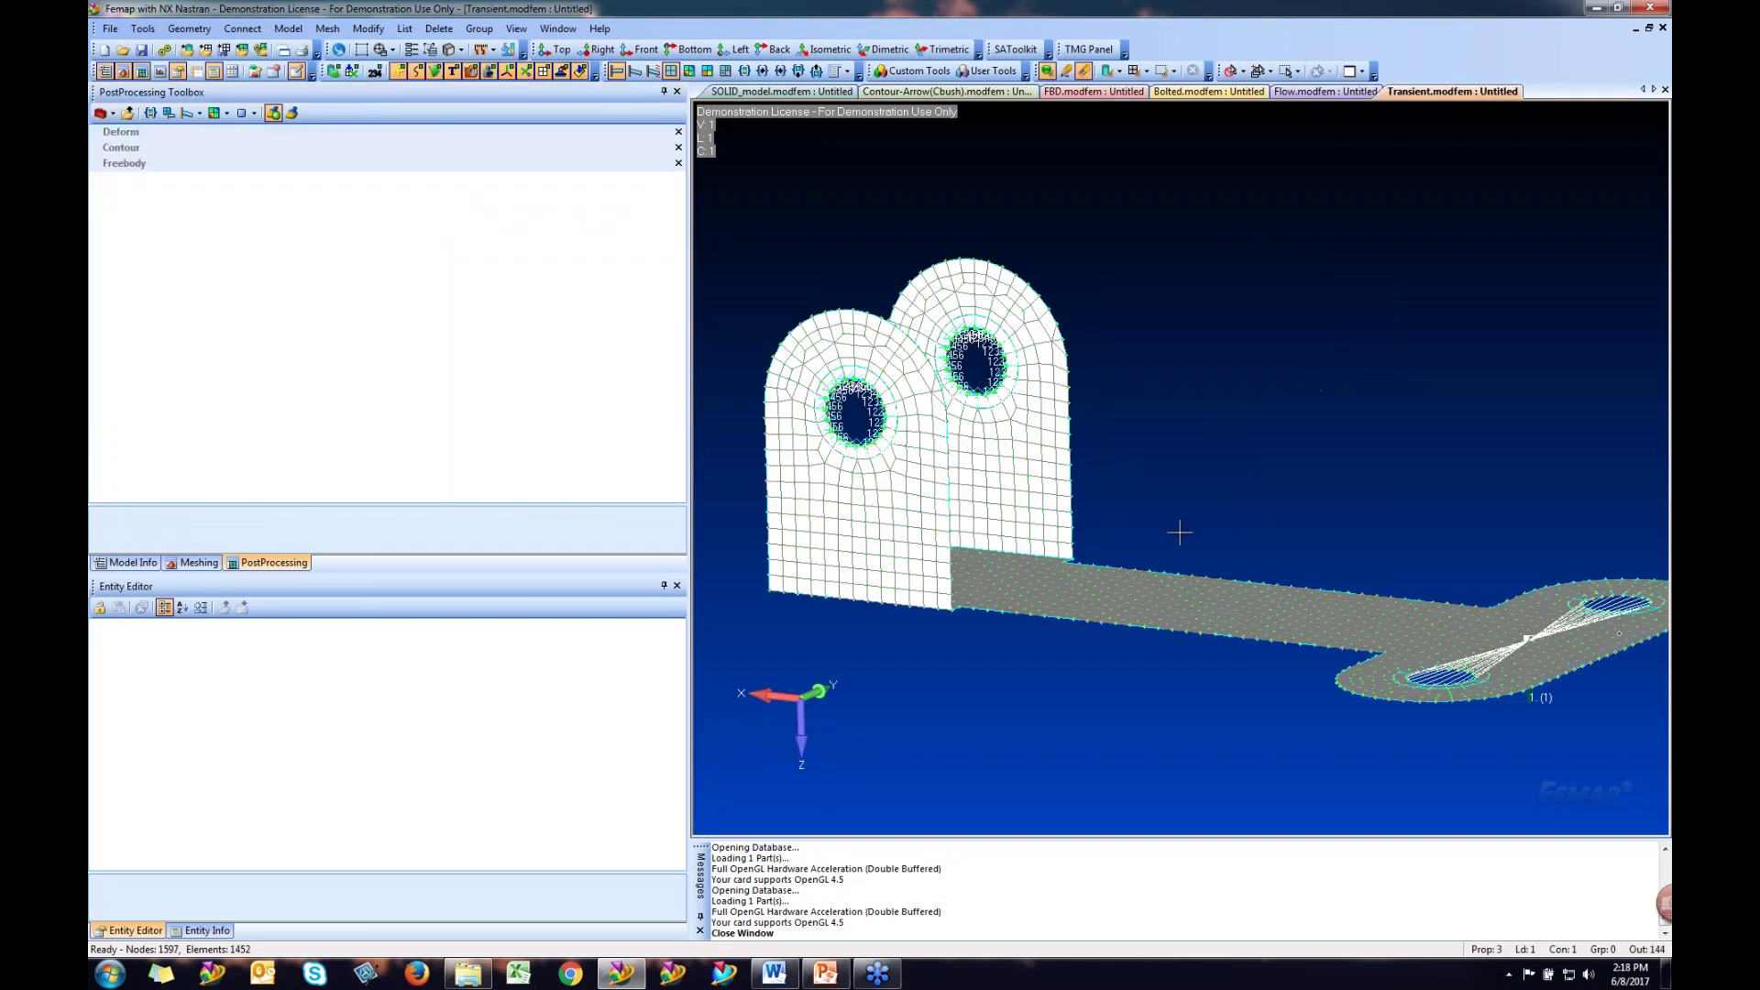
middle_click_drag(1064, 596, 1022, 531)
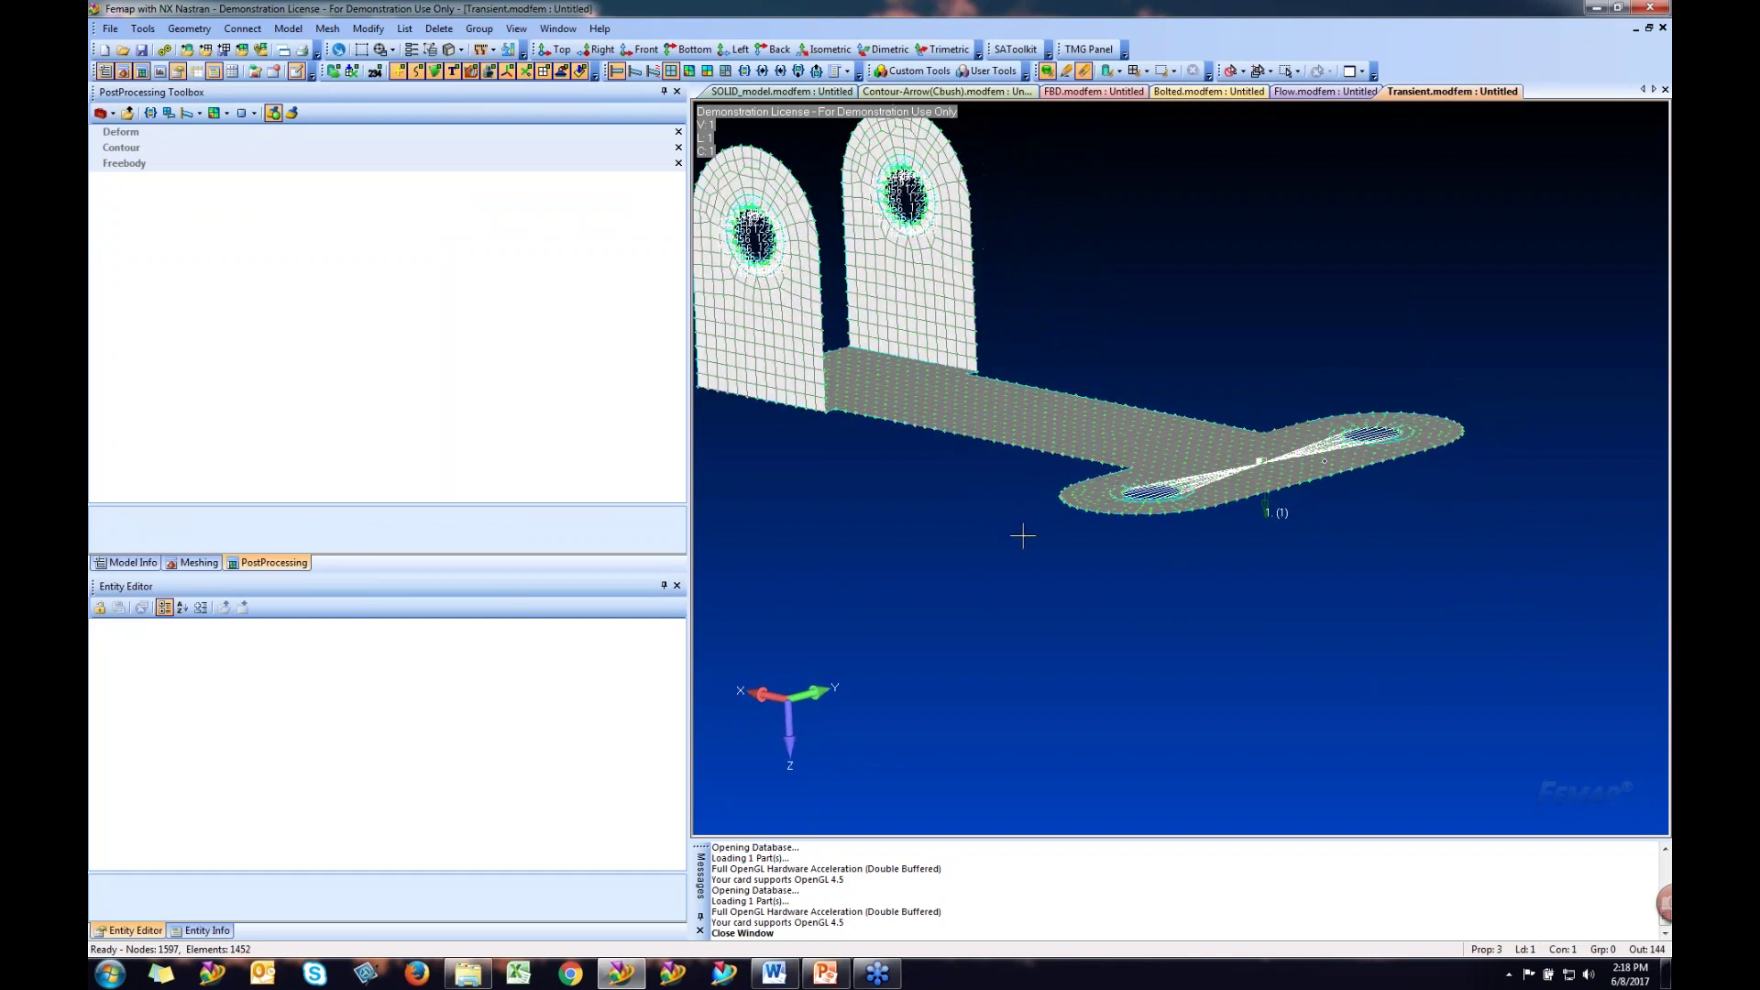
- Set the transient model's deform style to Animate - MultiSet
left_click(139, 132)
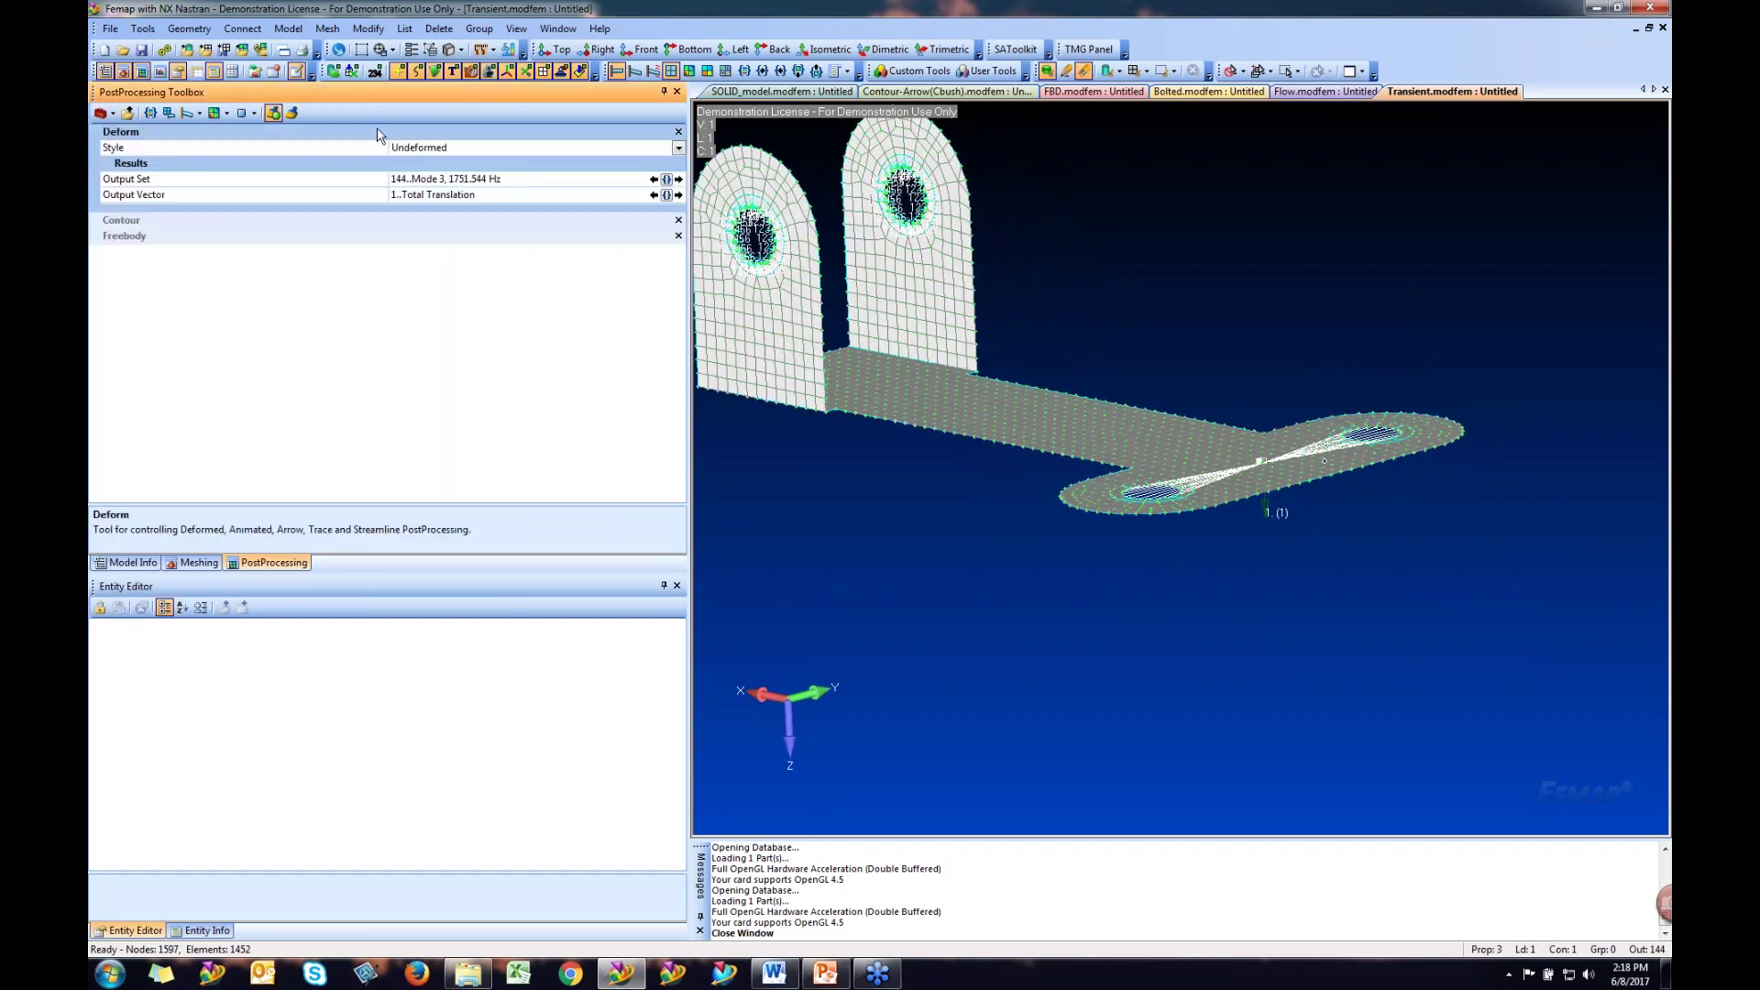
left_click(678, 148)
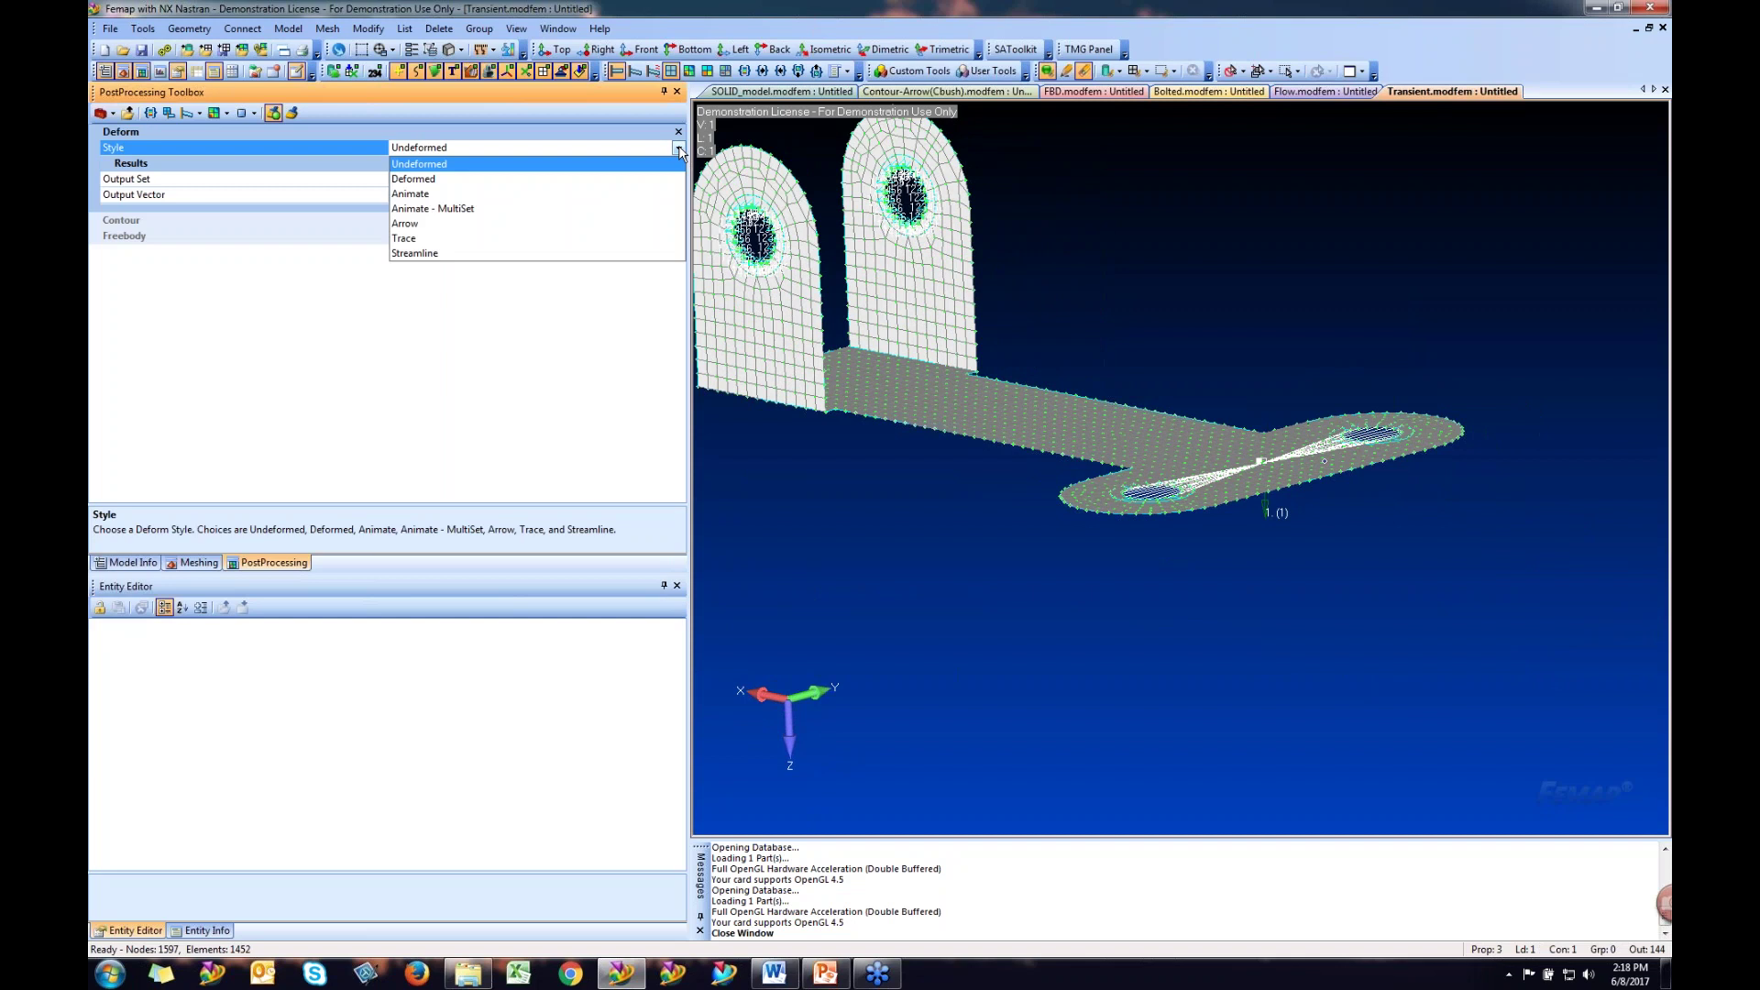
left_click(453, 209)
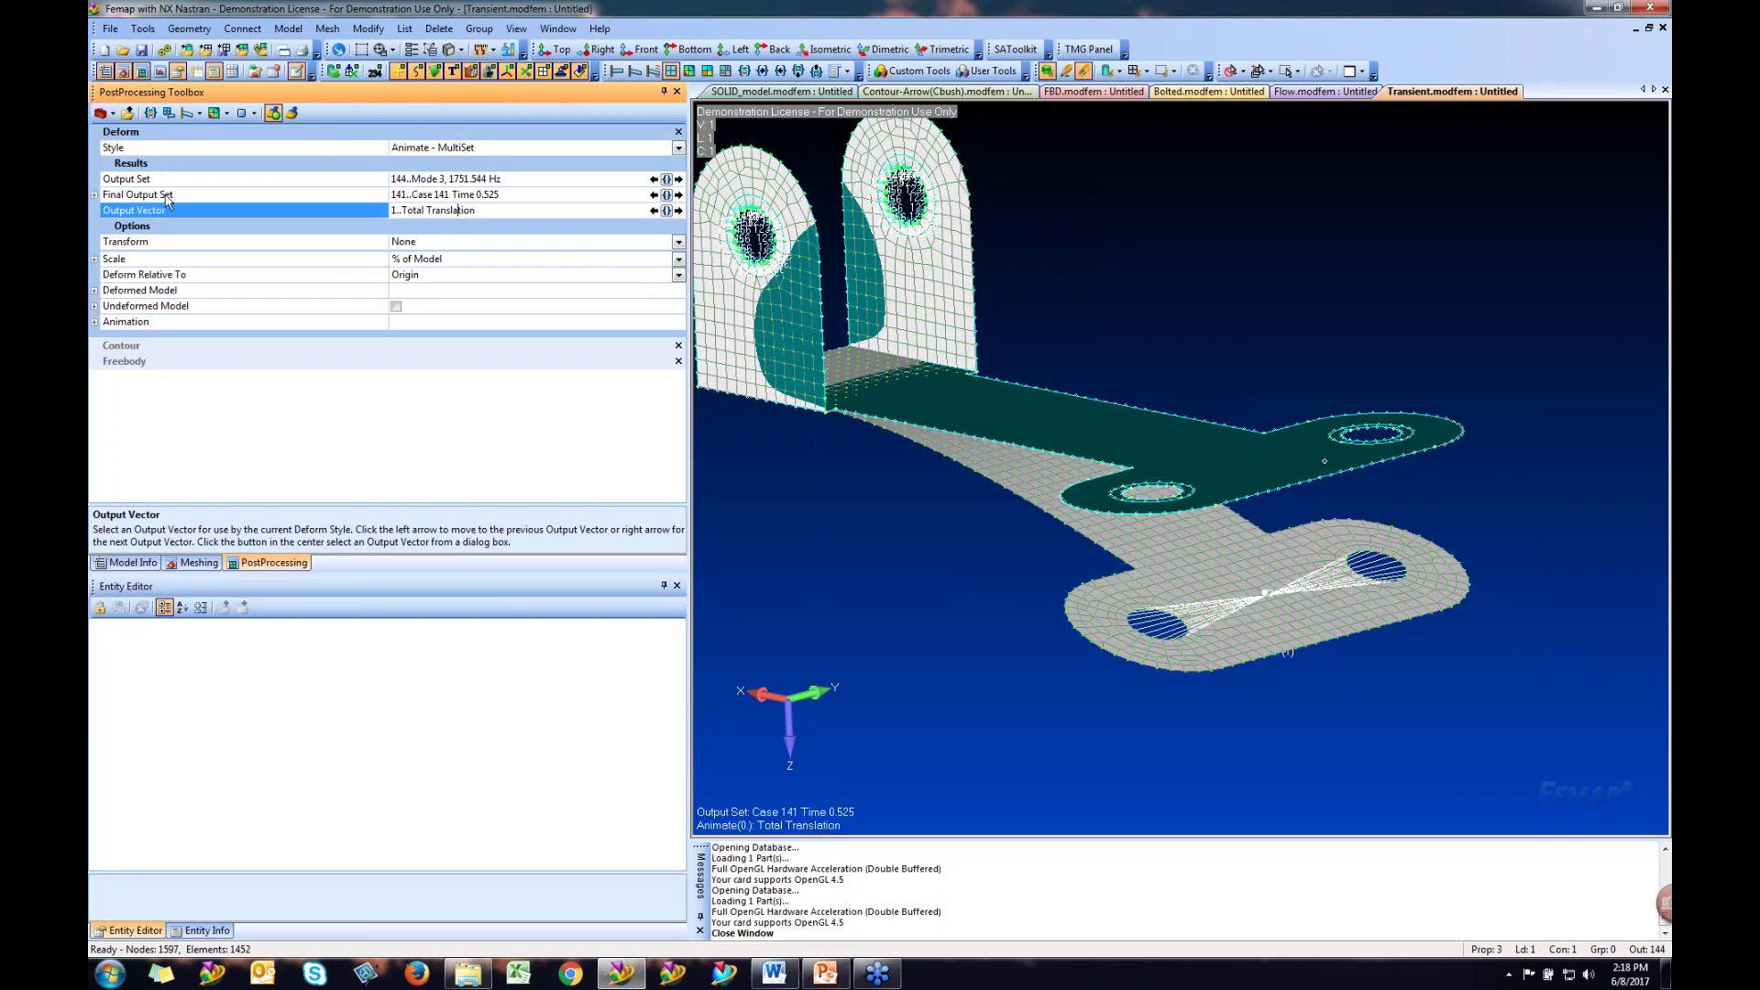
- Set the multi-set animation to run from output set Case 1 Time 0. to final output set Case 33 Time 0.12
left_click(666, 180)
left_click(667, 195)
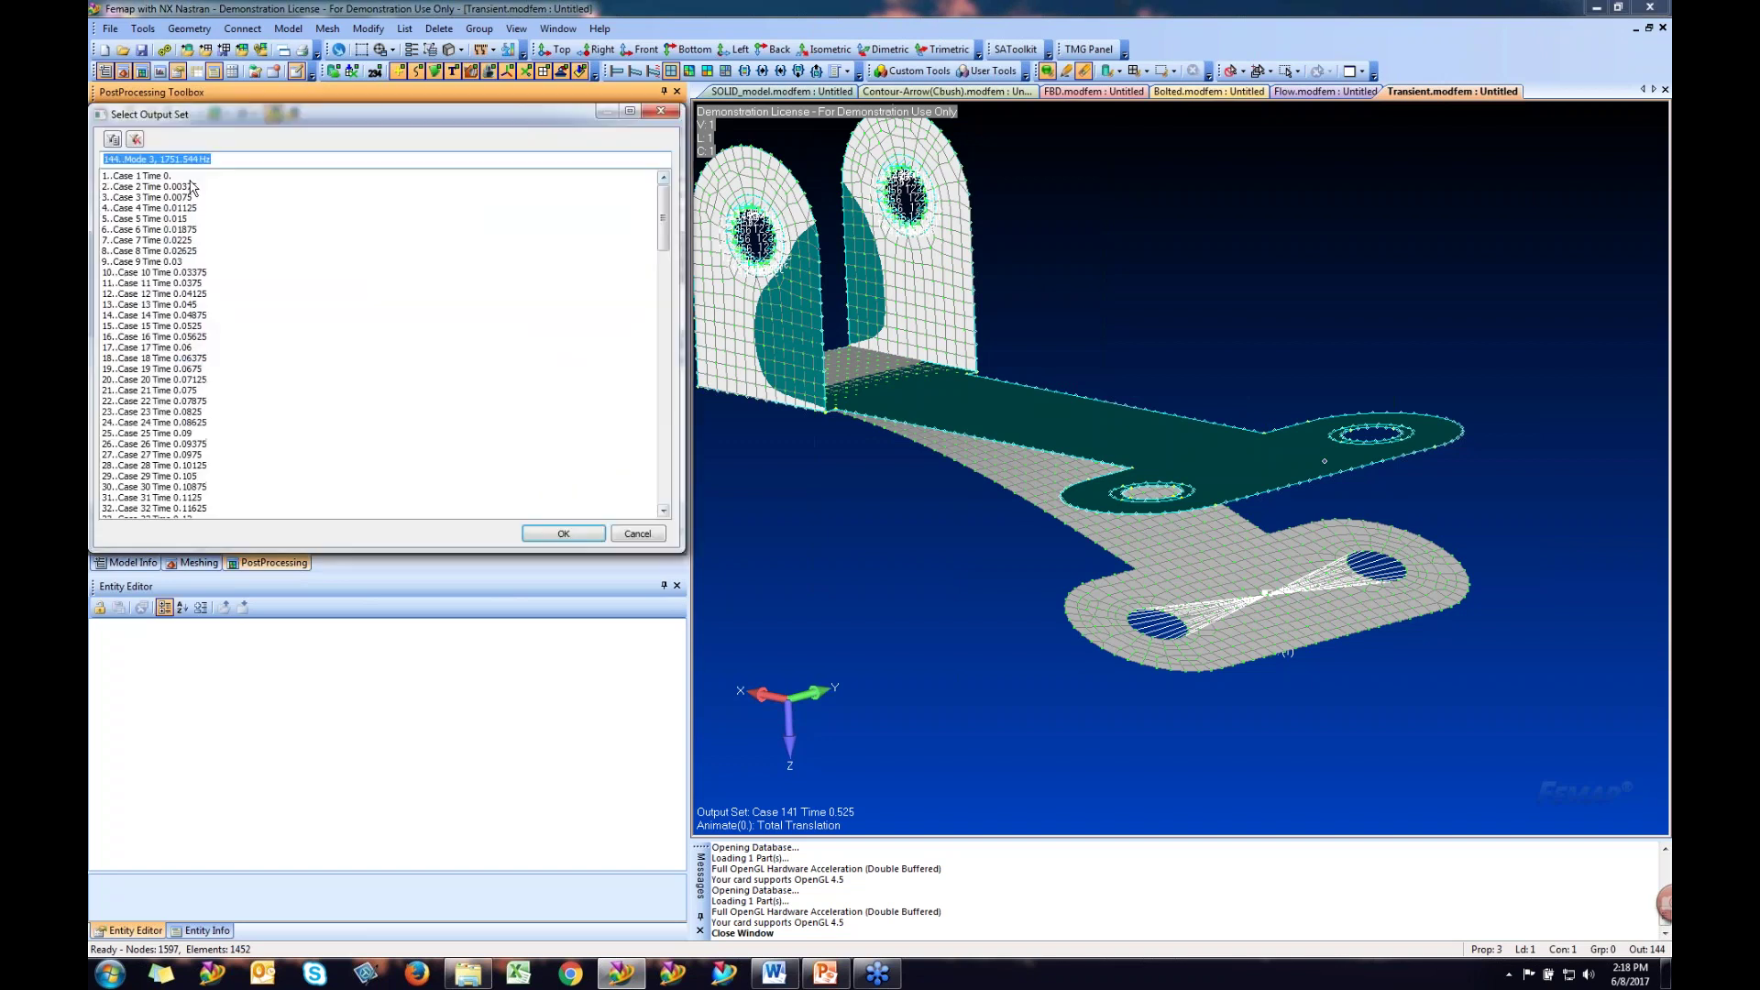
key("Escape")
left_click(668, 196)
scroll(277, 382, "down", 4)
left_click(191, 391)
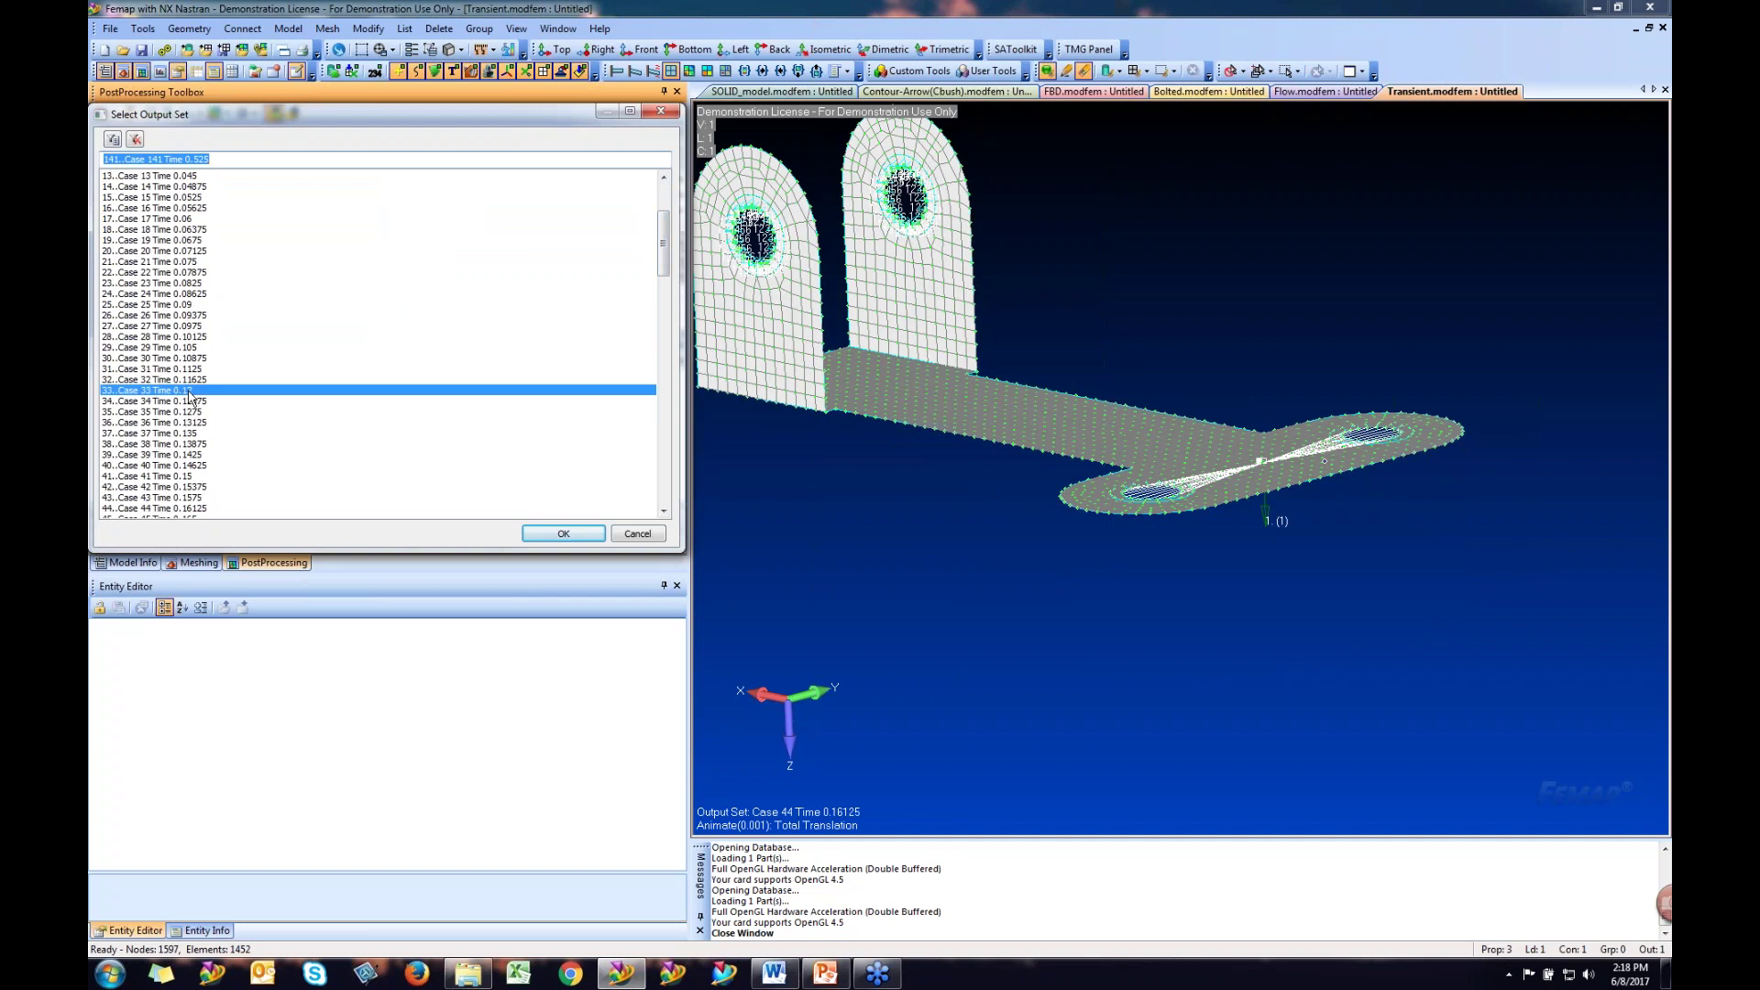
key("Escape")
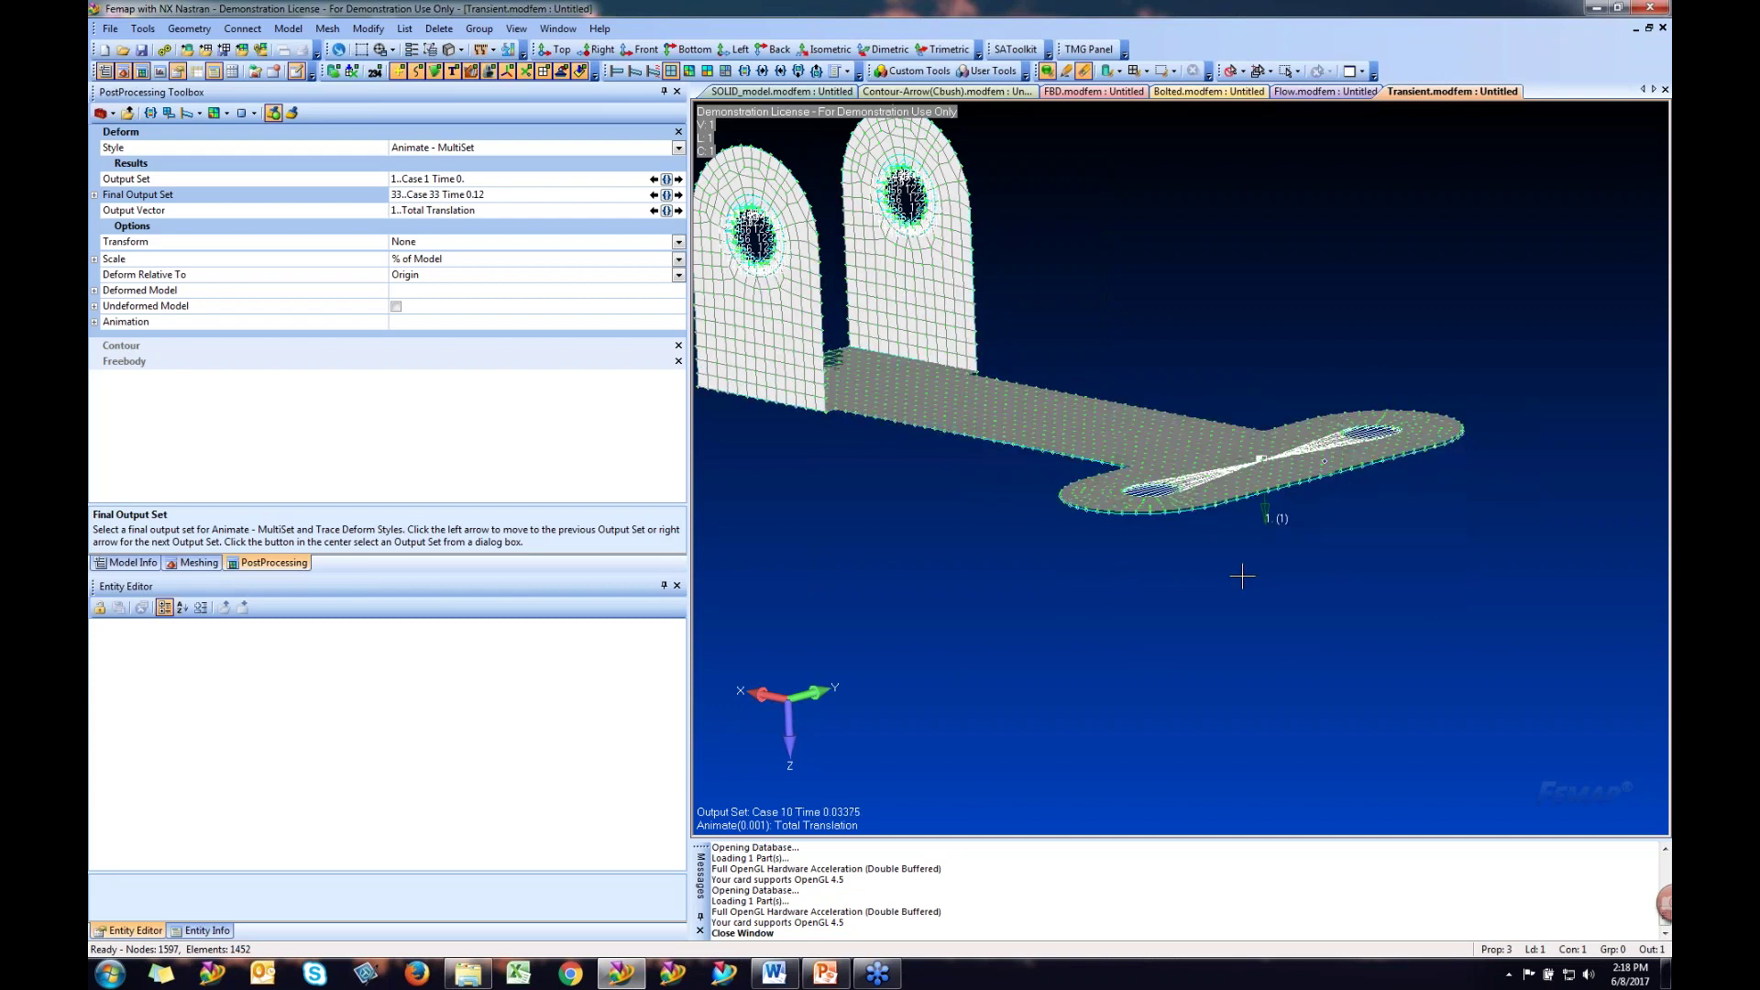
left_click(334, 75)
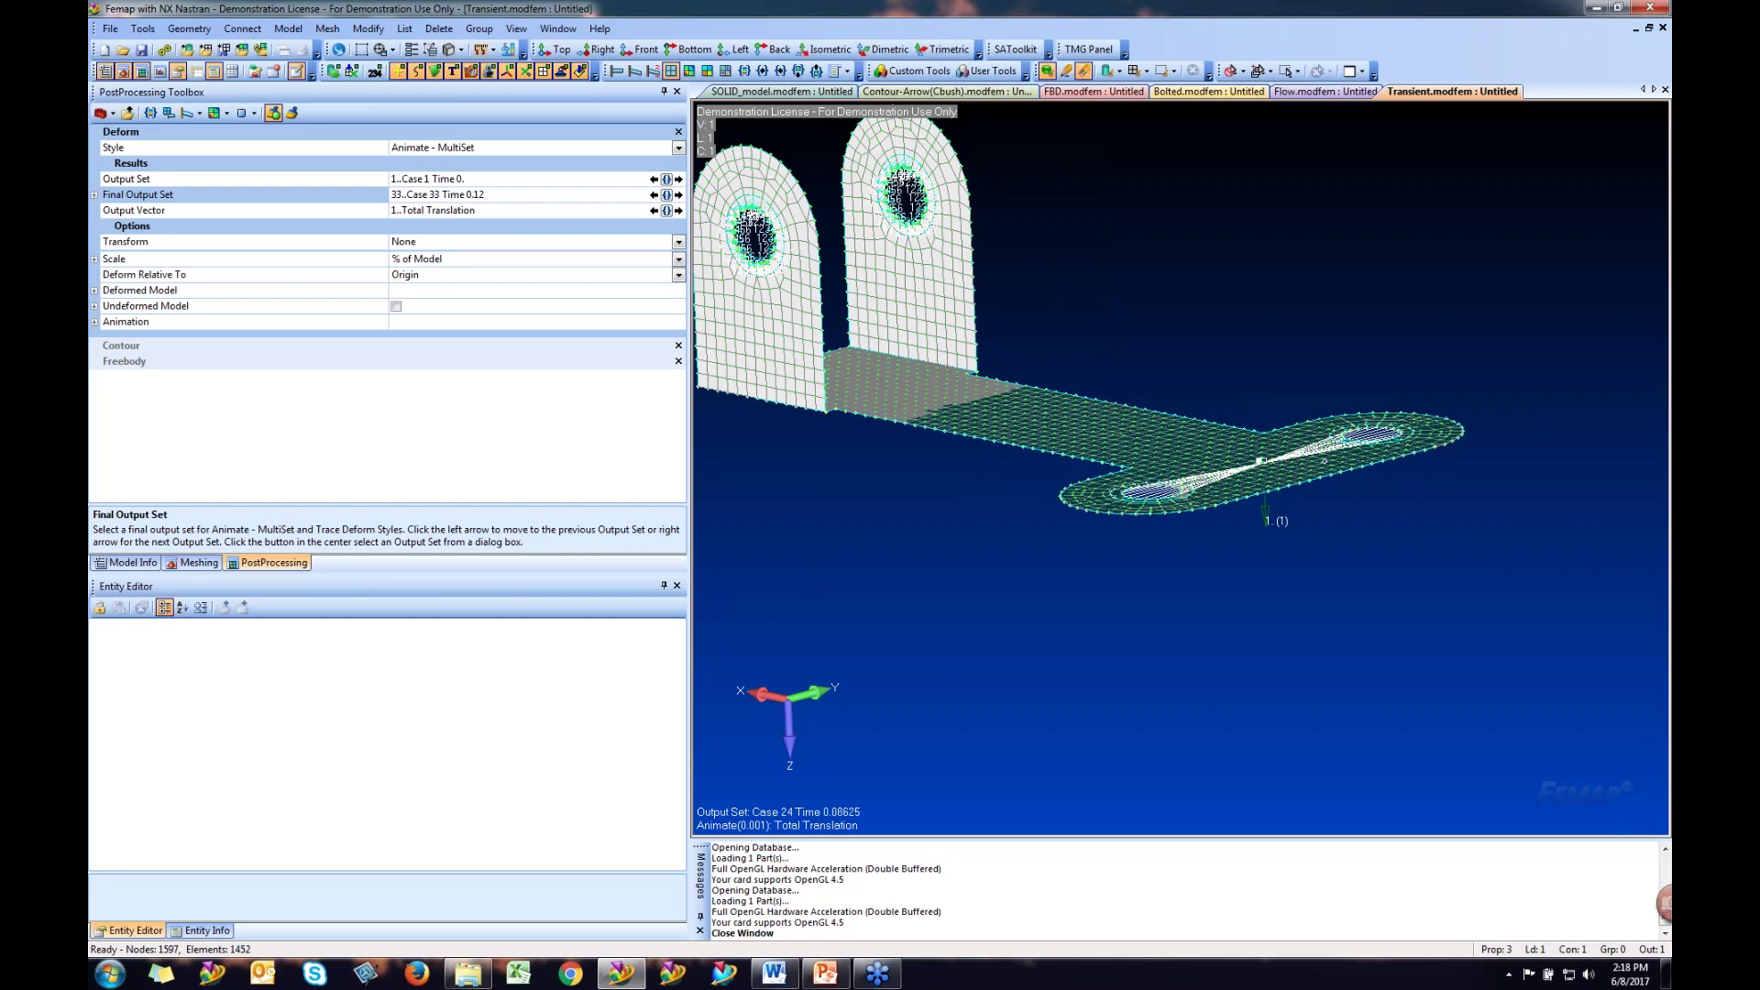
- Return the transient model to the Undeformed style and bring up the SOLID_model.modfem model
left_click(678, 148)
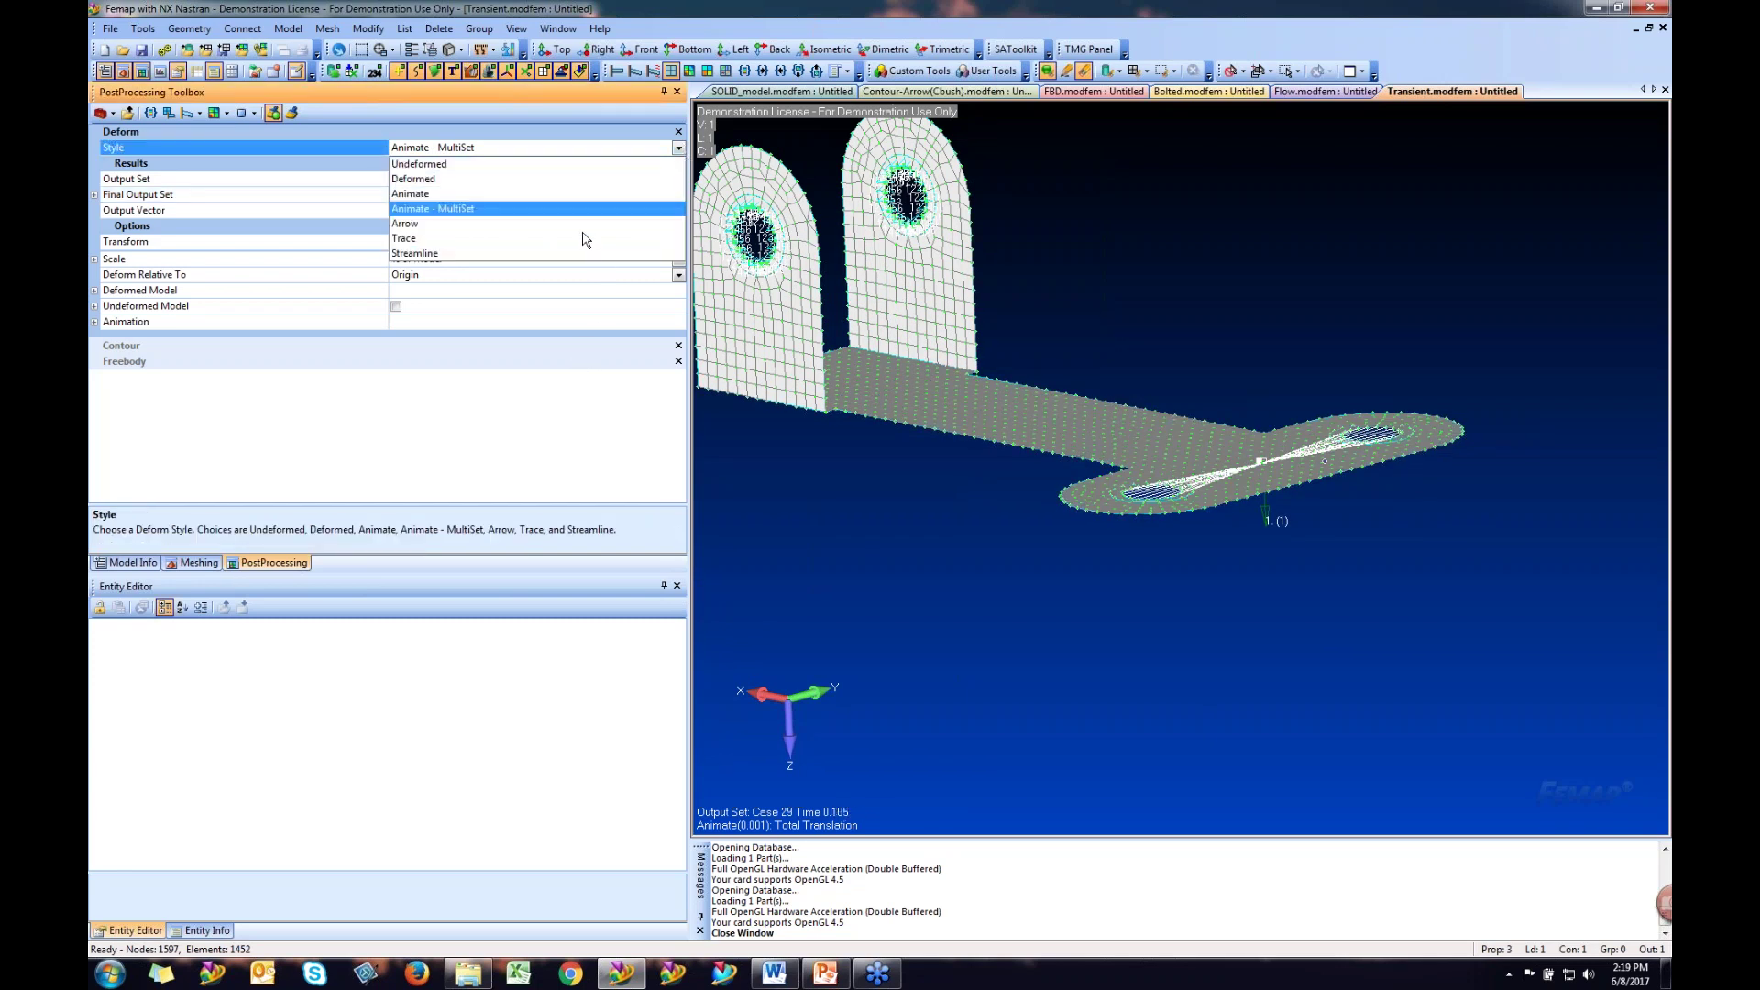
left_click(419, 164)
key("ctrl+Tab")
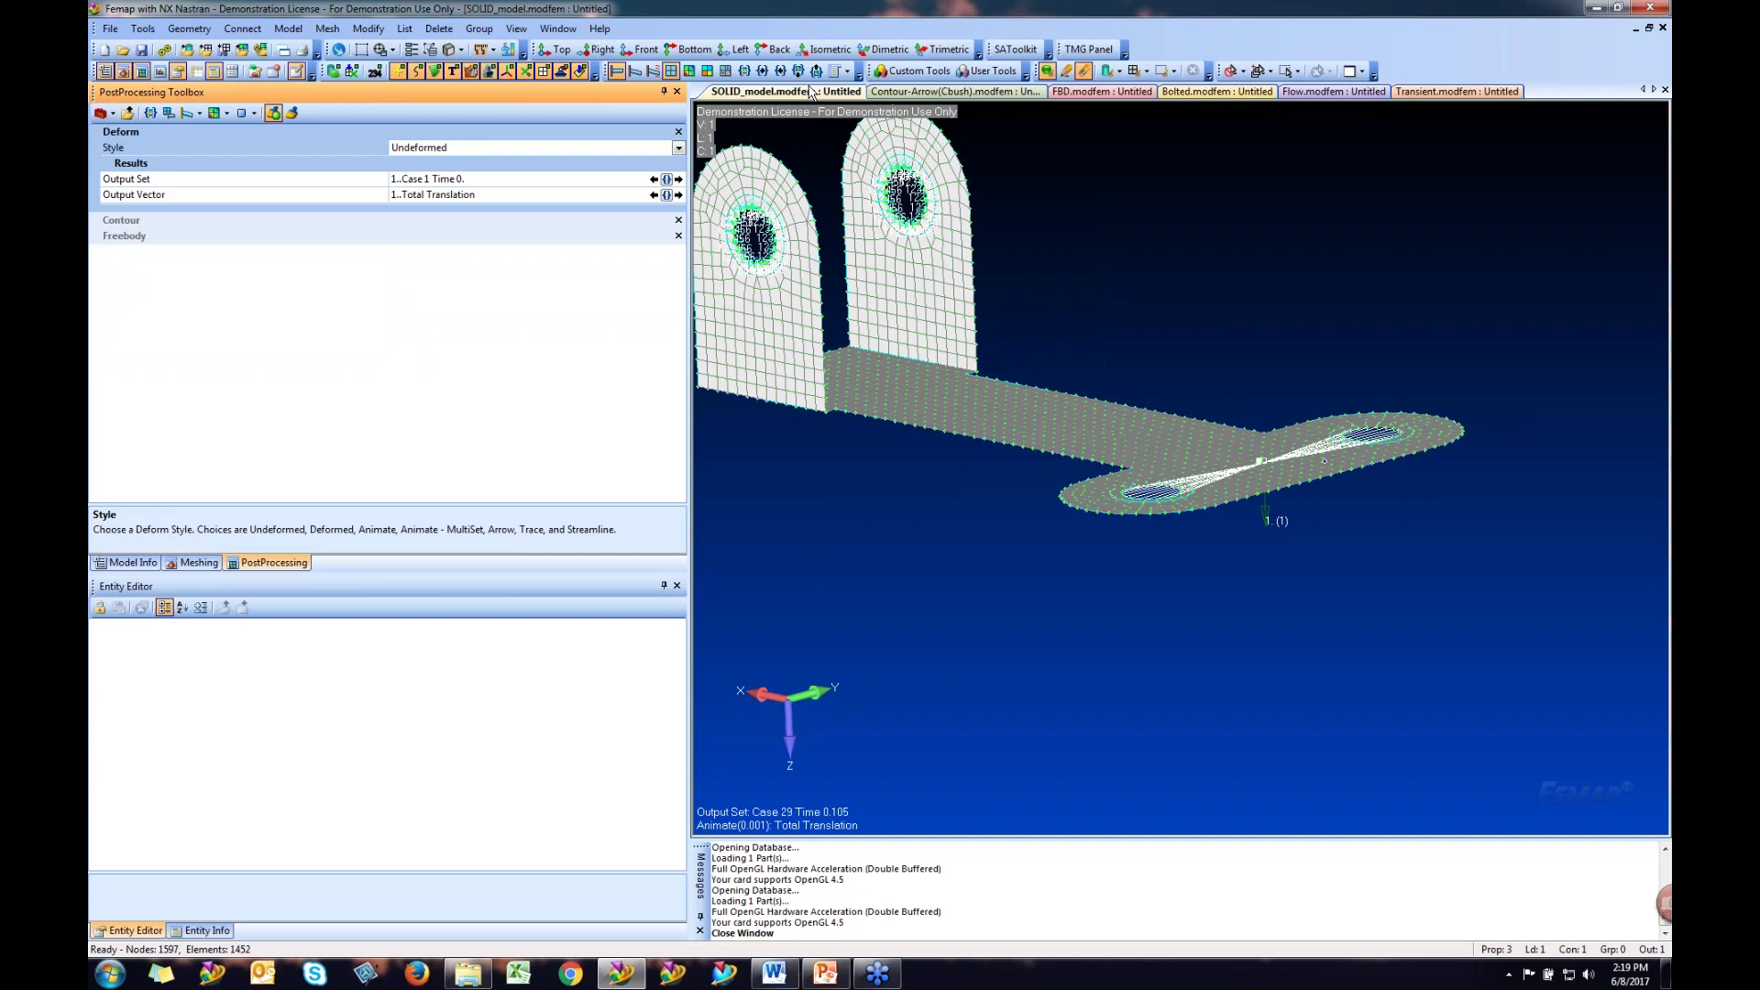
- Set the bracket's deform style to Arrow and expand its arrow display options
left_click(677, 148)
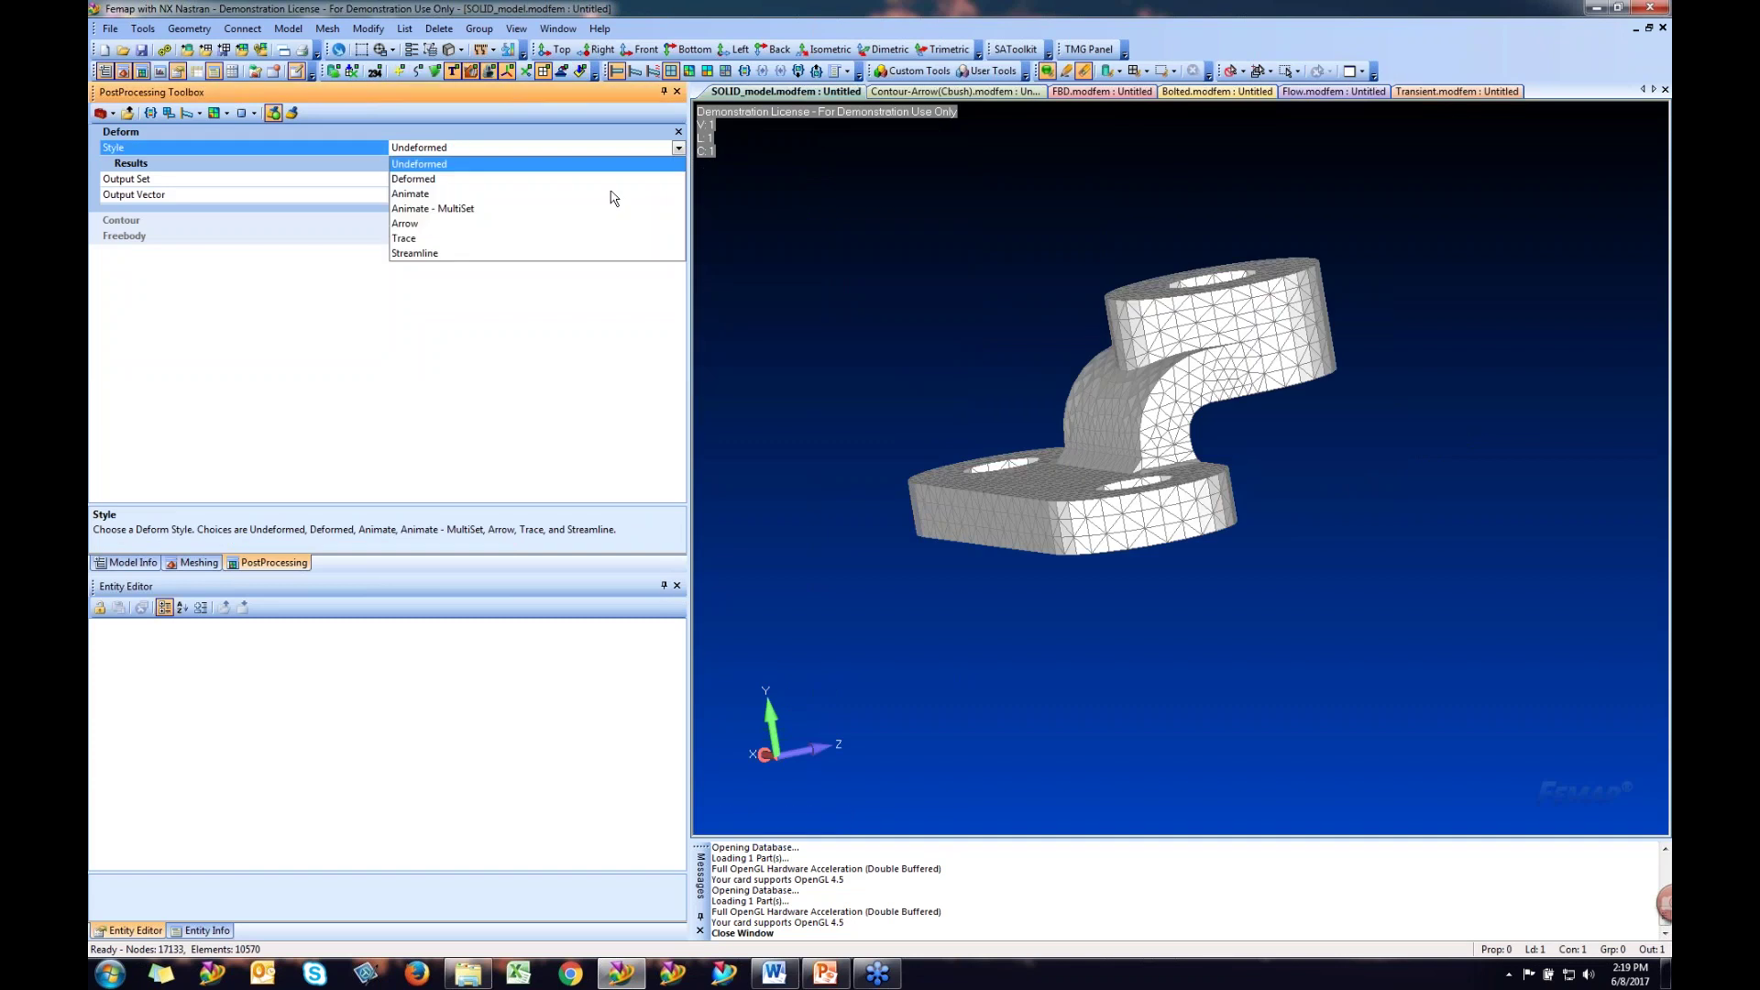
left_click(406, 224)
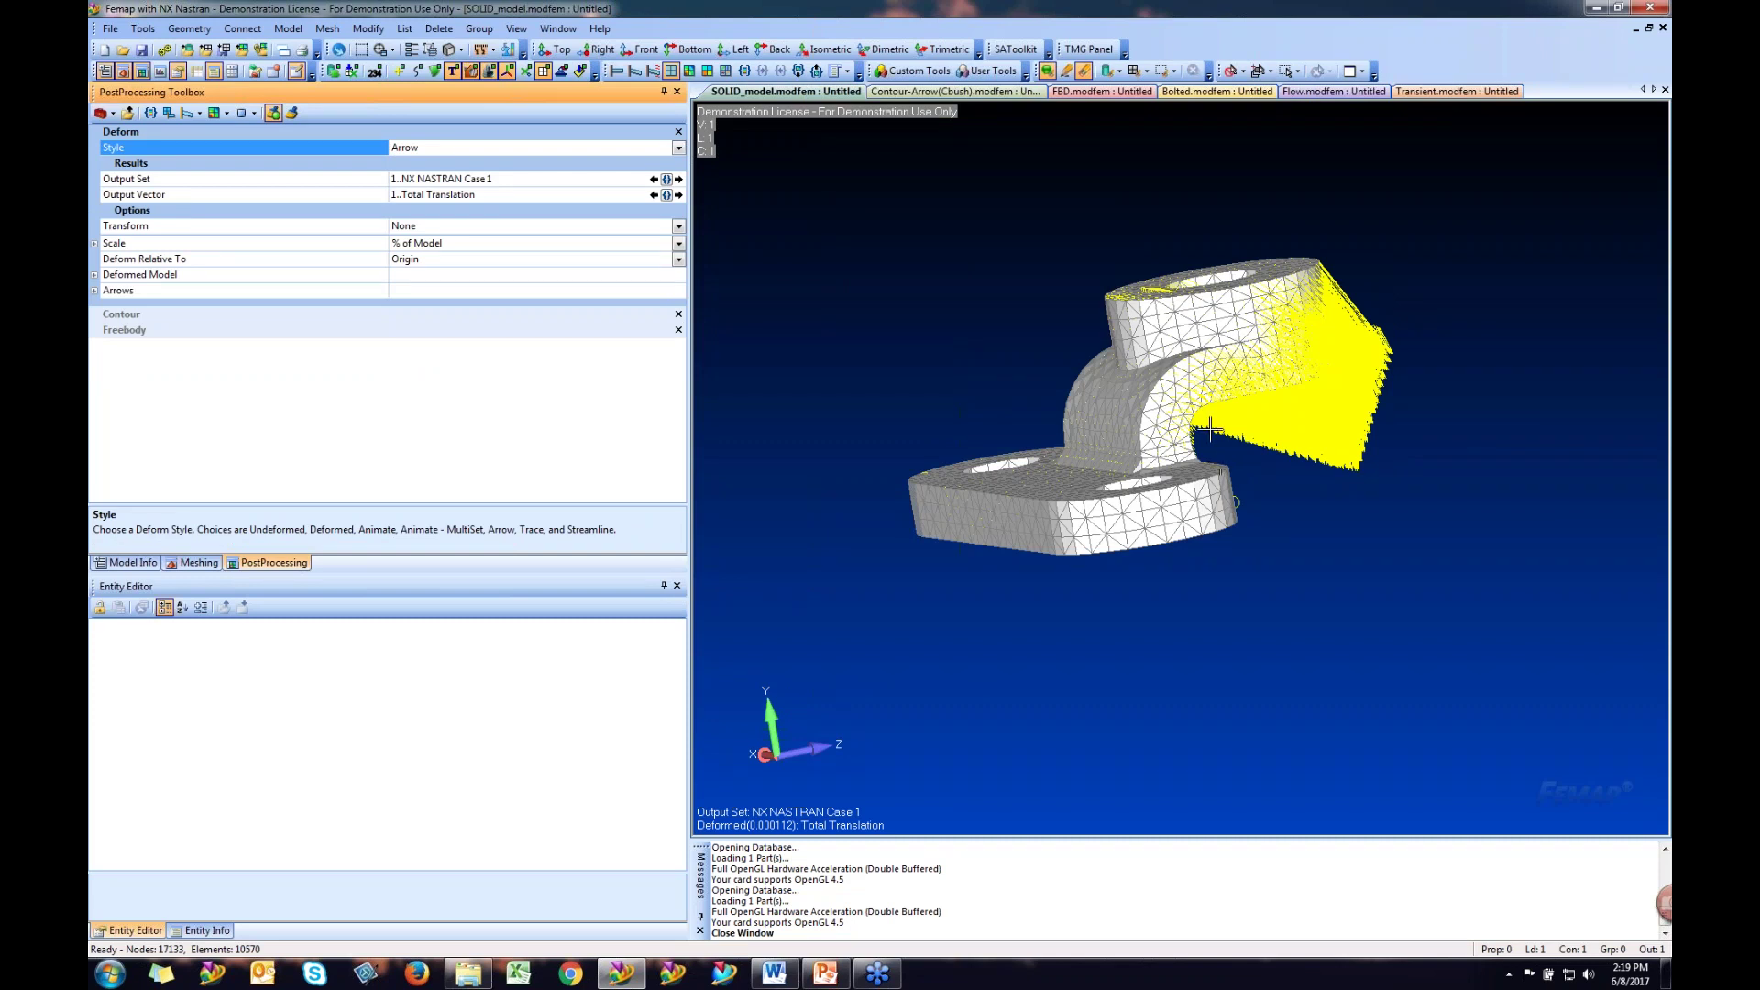
left_click(95, 291)
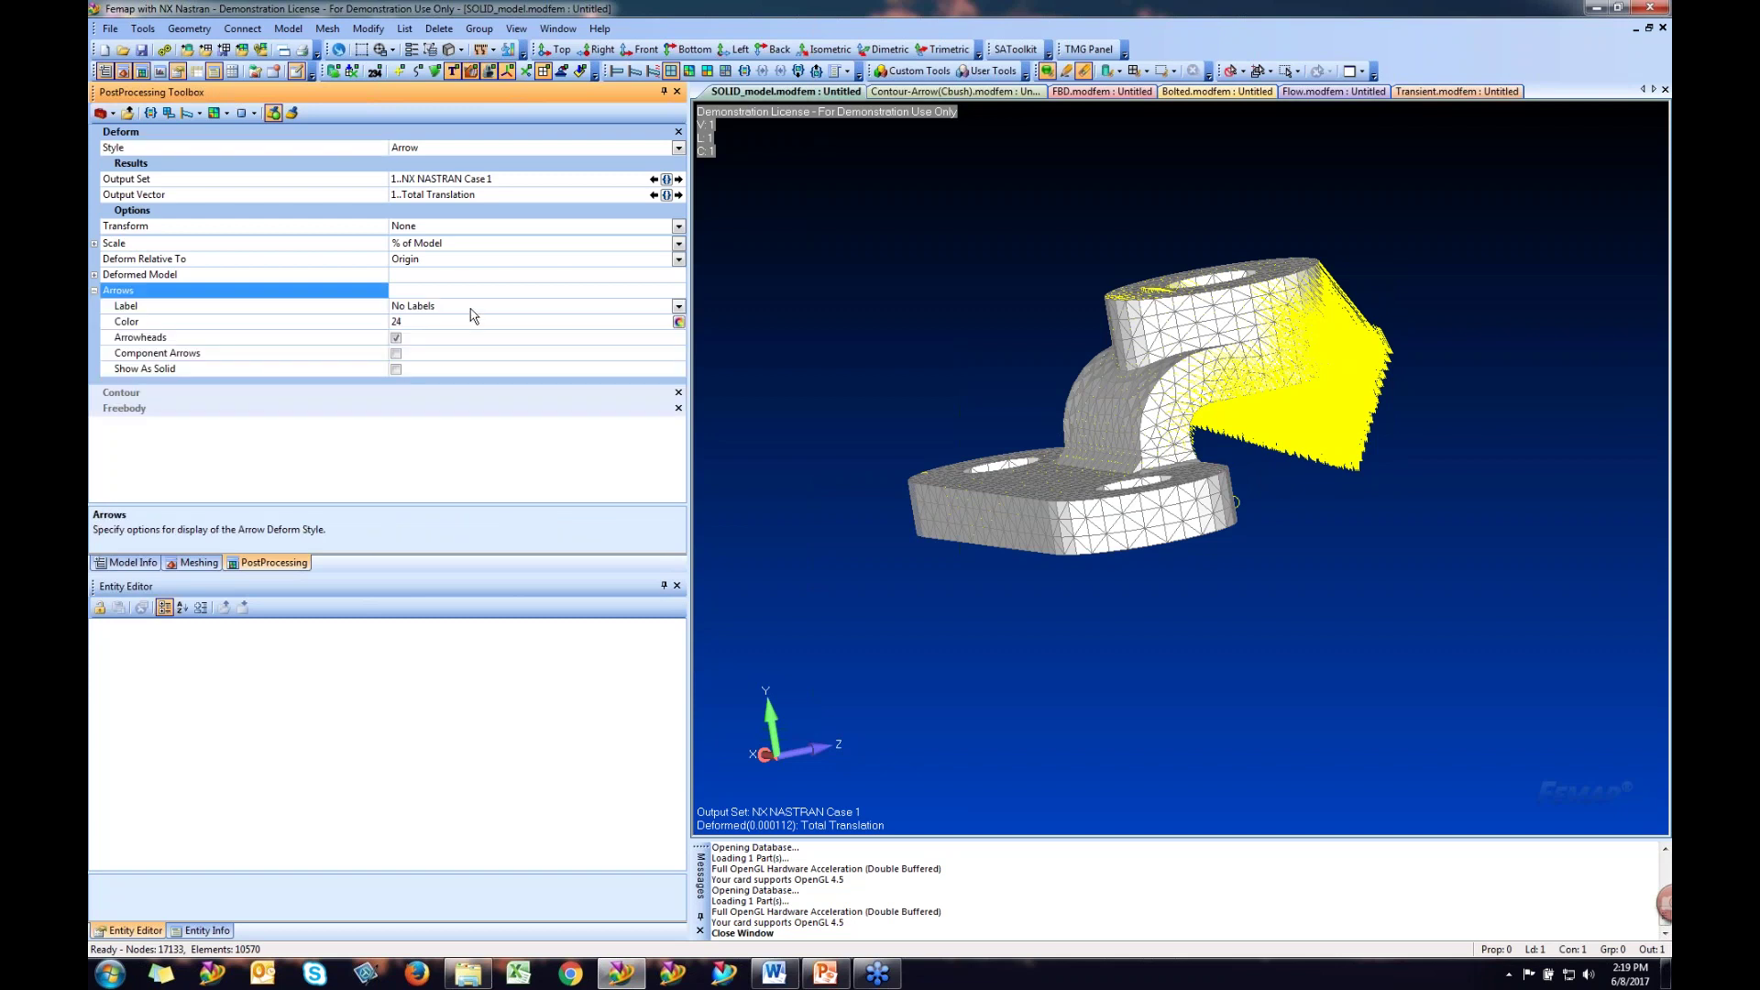
- Try the arrows without arrowheads and as component arrows, and display them as solid
left_click(389, 340)
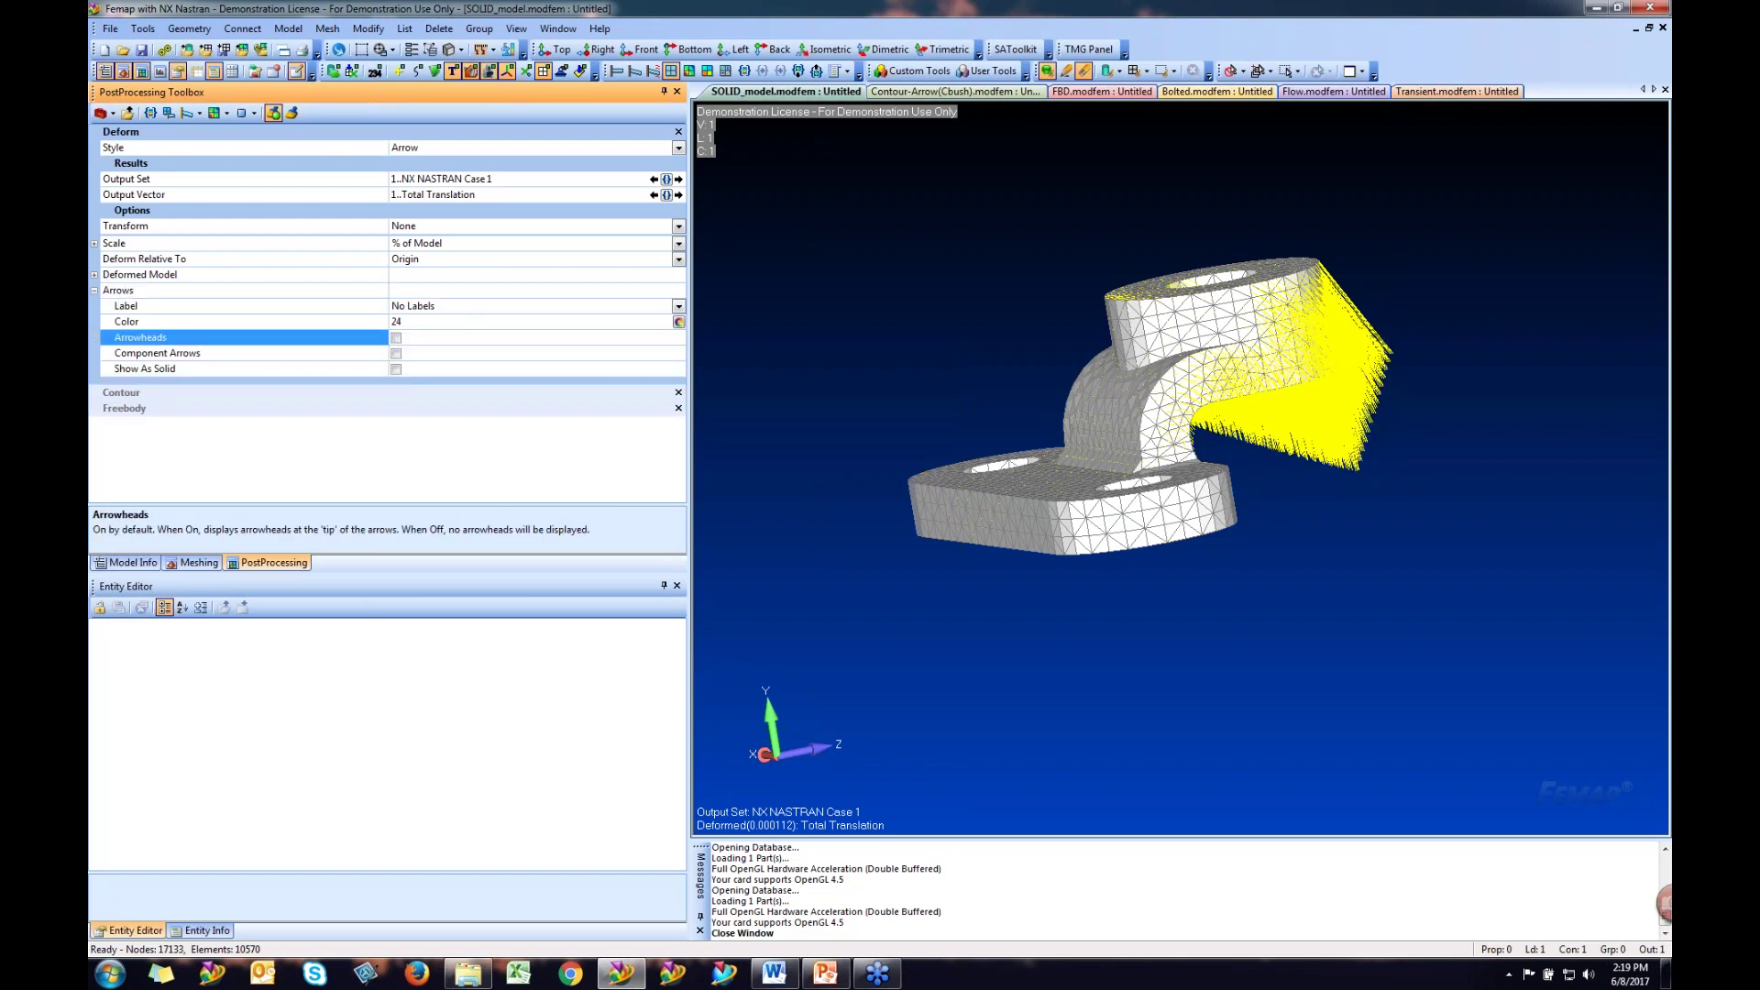
left_click(400, 354)
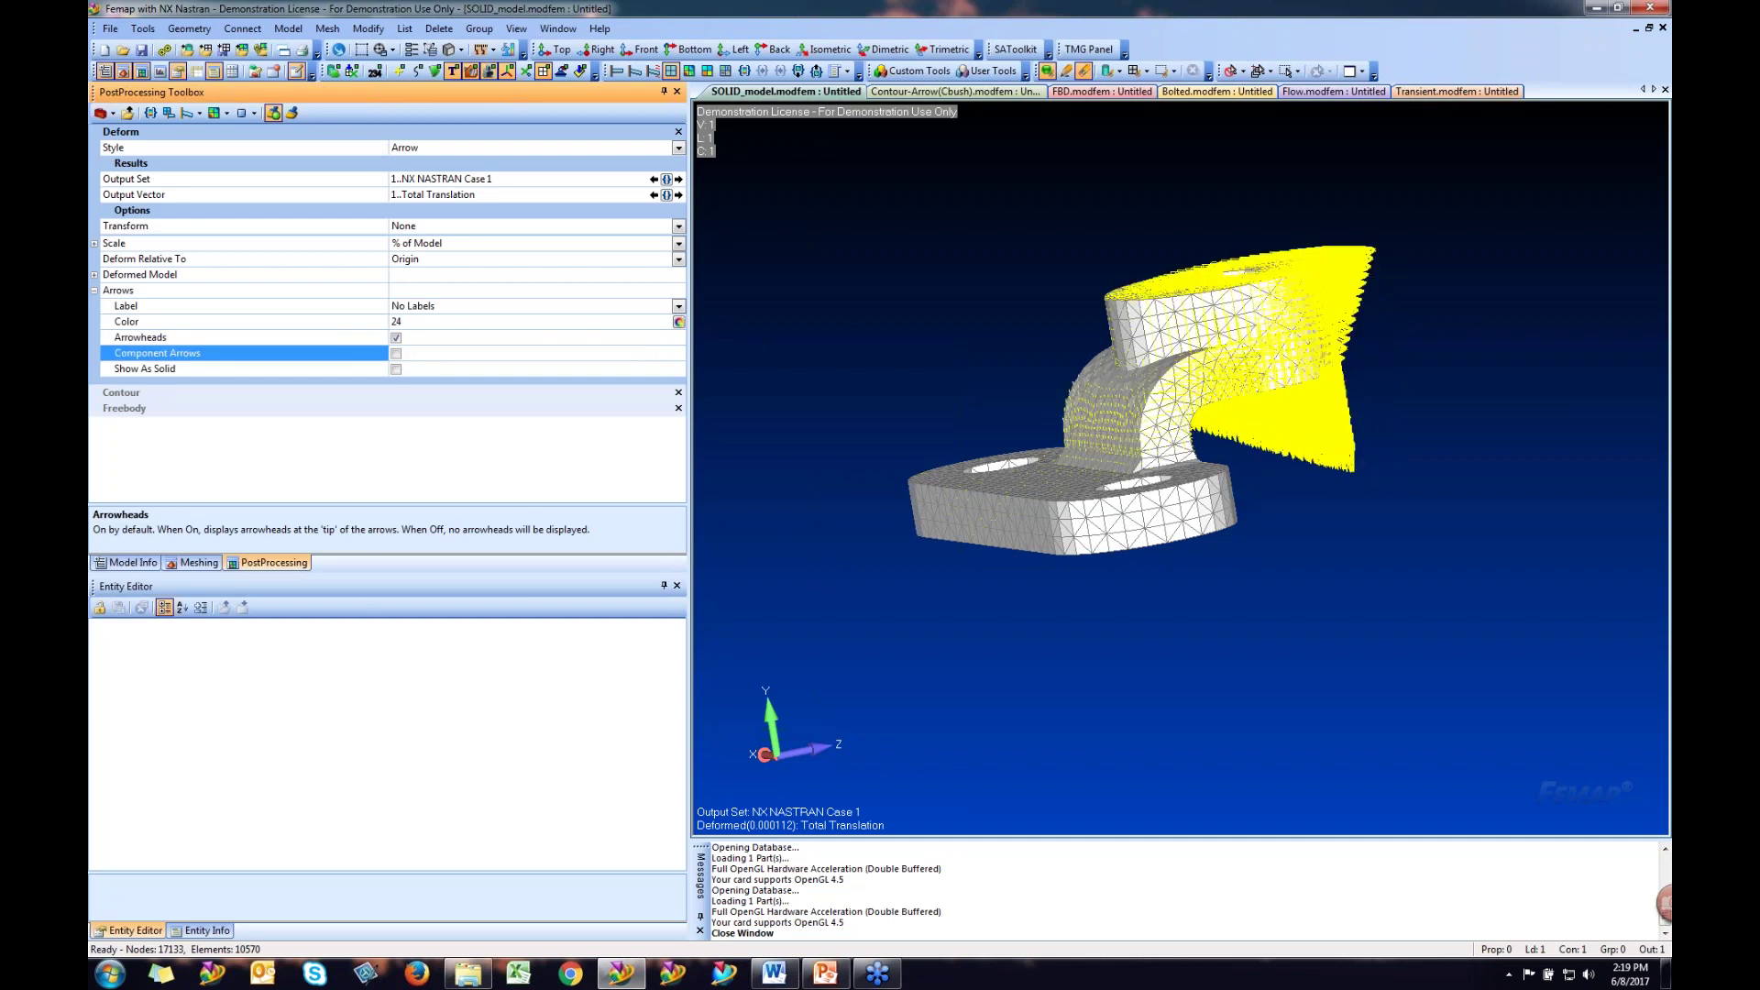
left_click(396, 370)
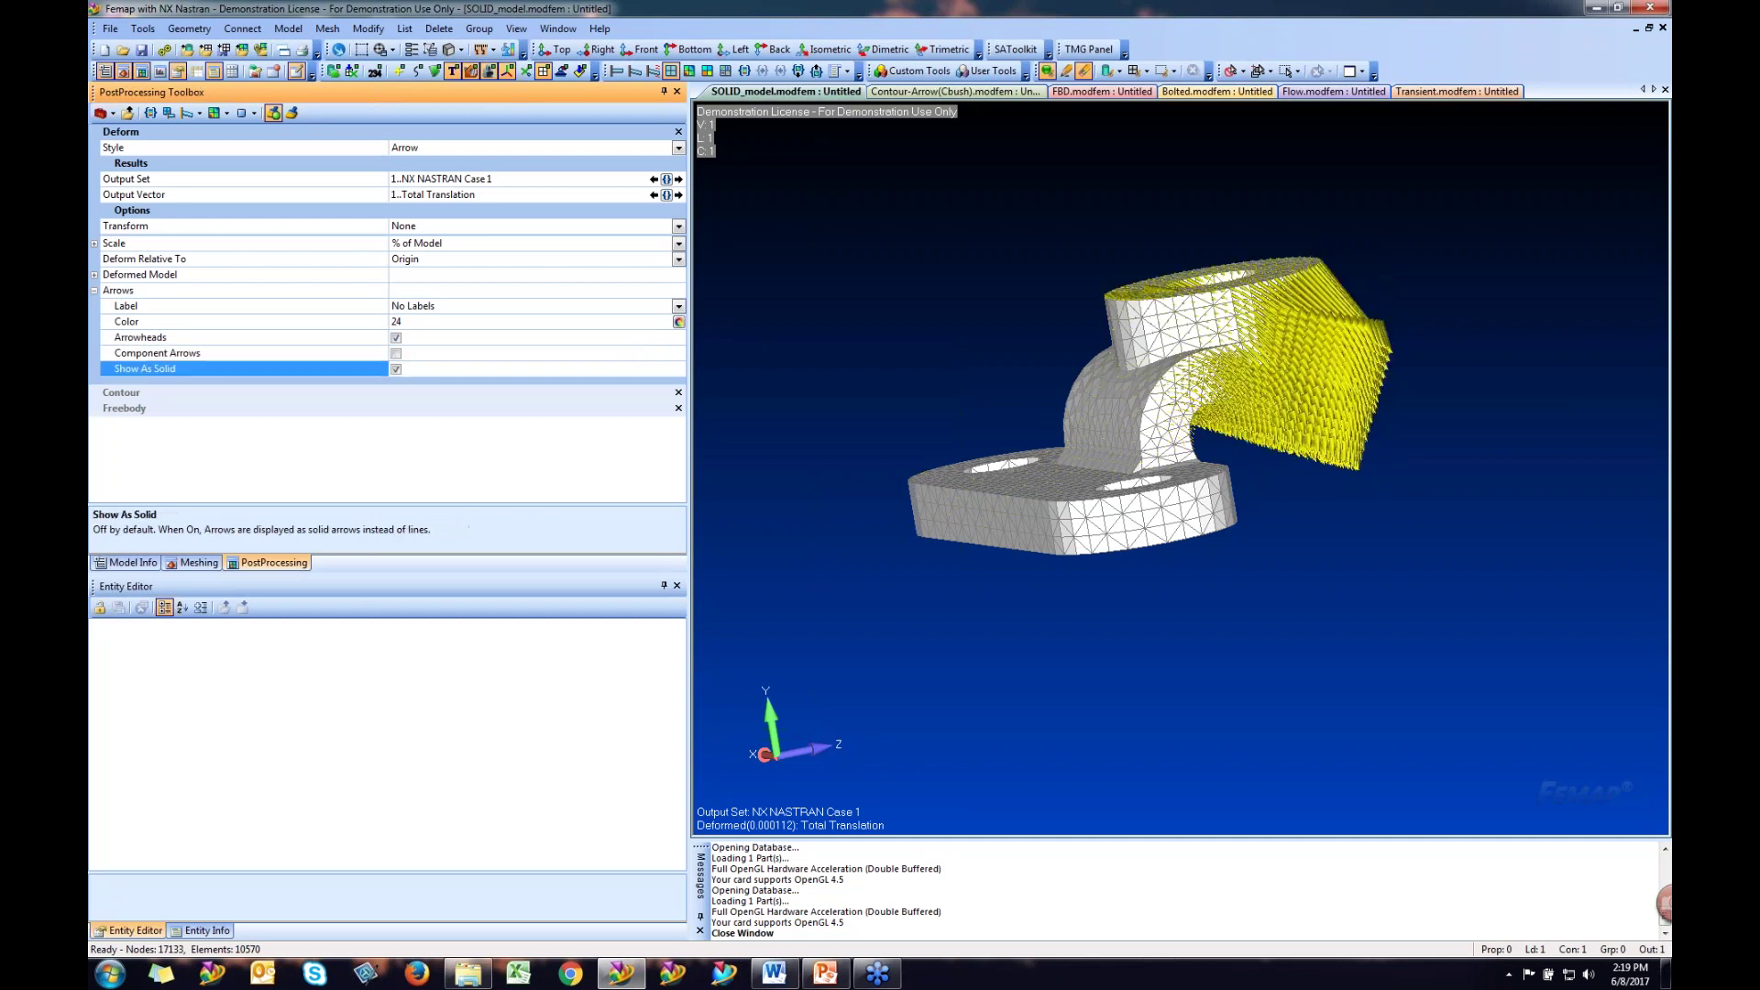
middle_click_drag(1339, 486, 1338, 465)
scroll(1338, 465, "up", 5)
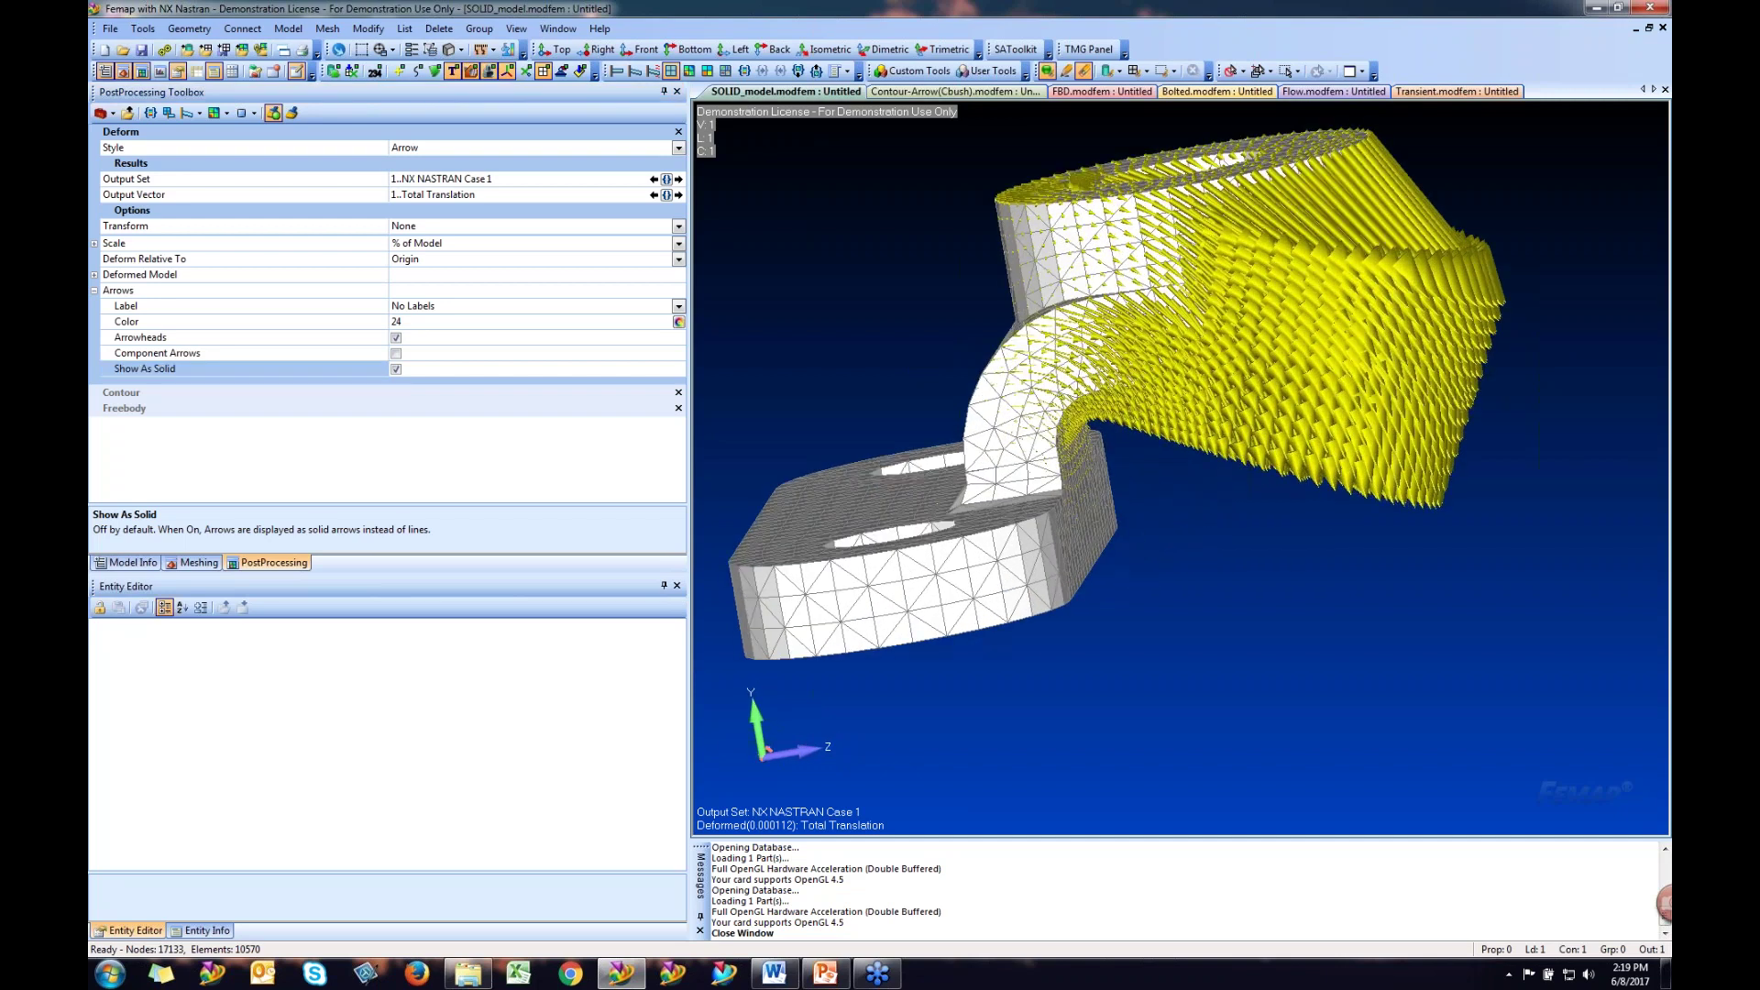
- Set the arrow color to 9 and turn off the solid display of the arrows
left_click(679, 323)
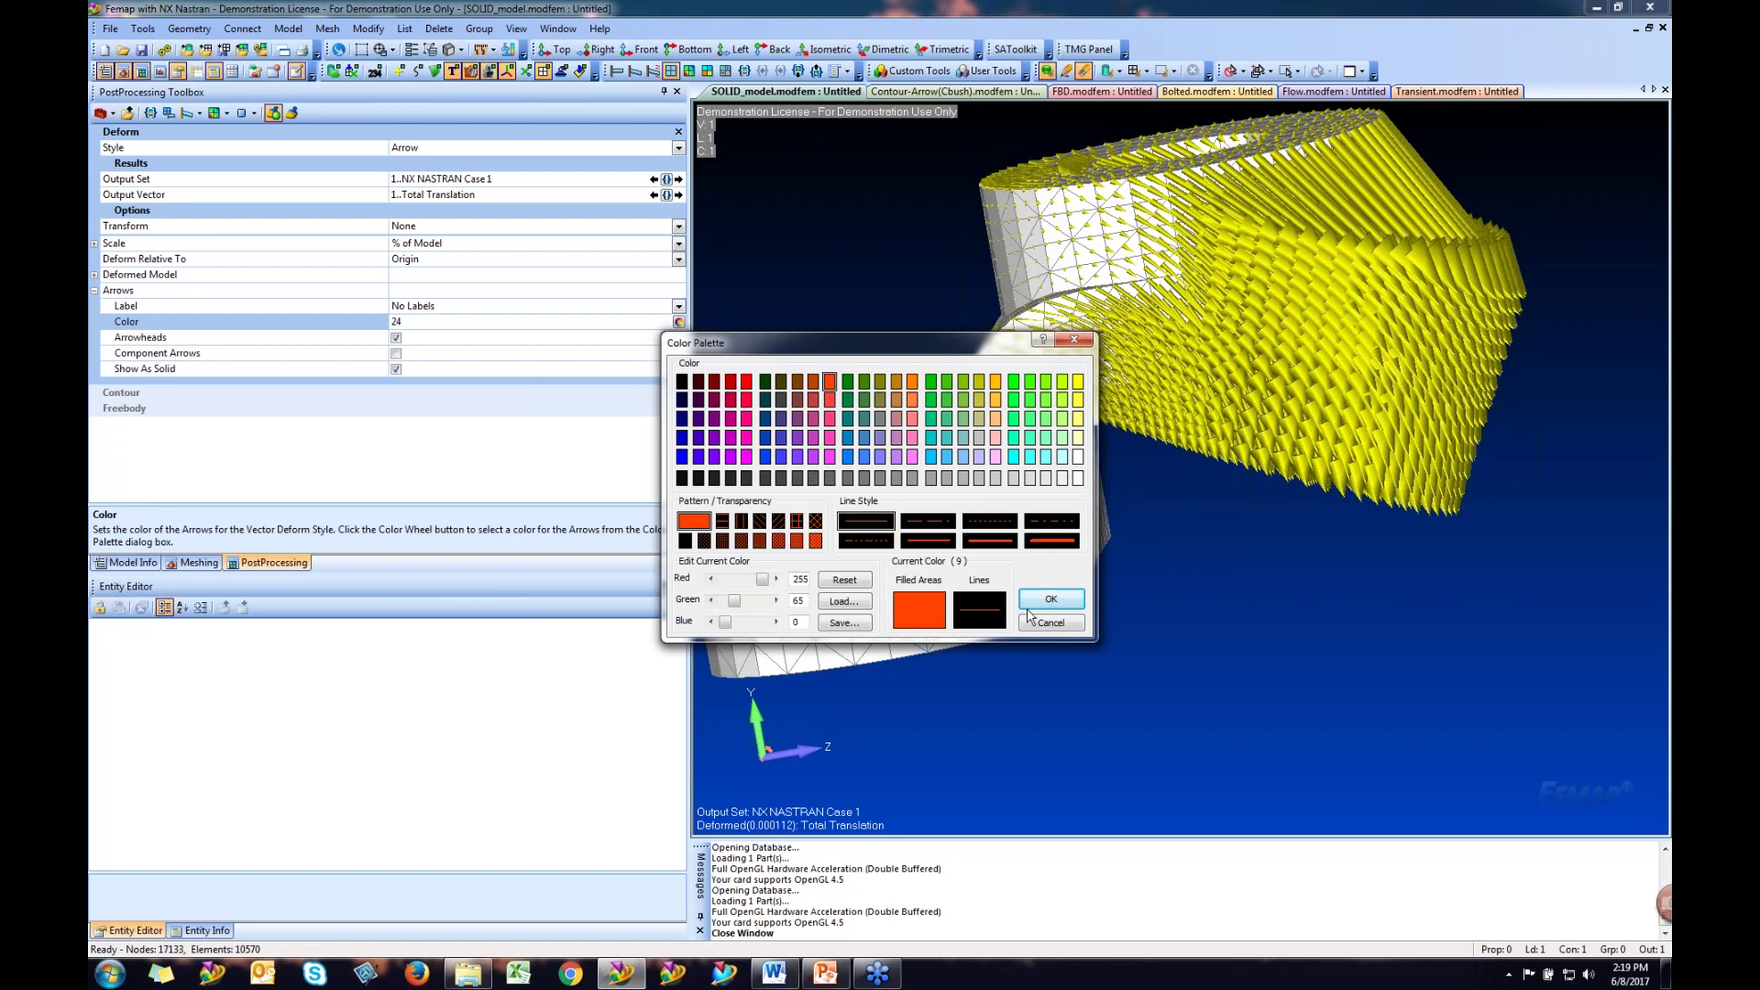
left_click(1046, 599)
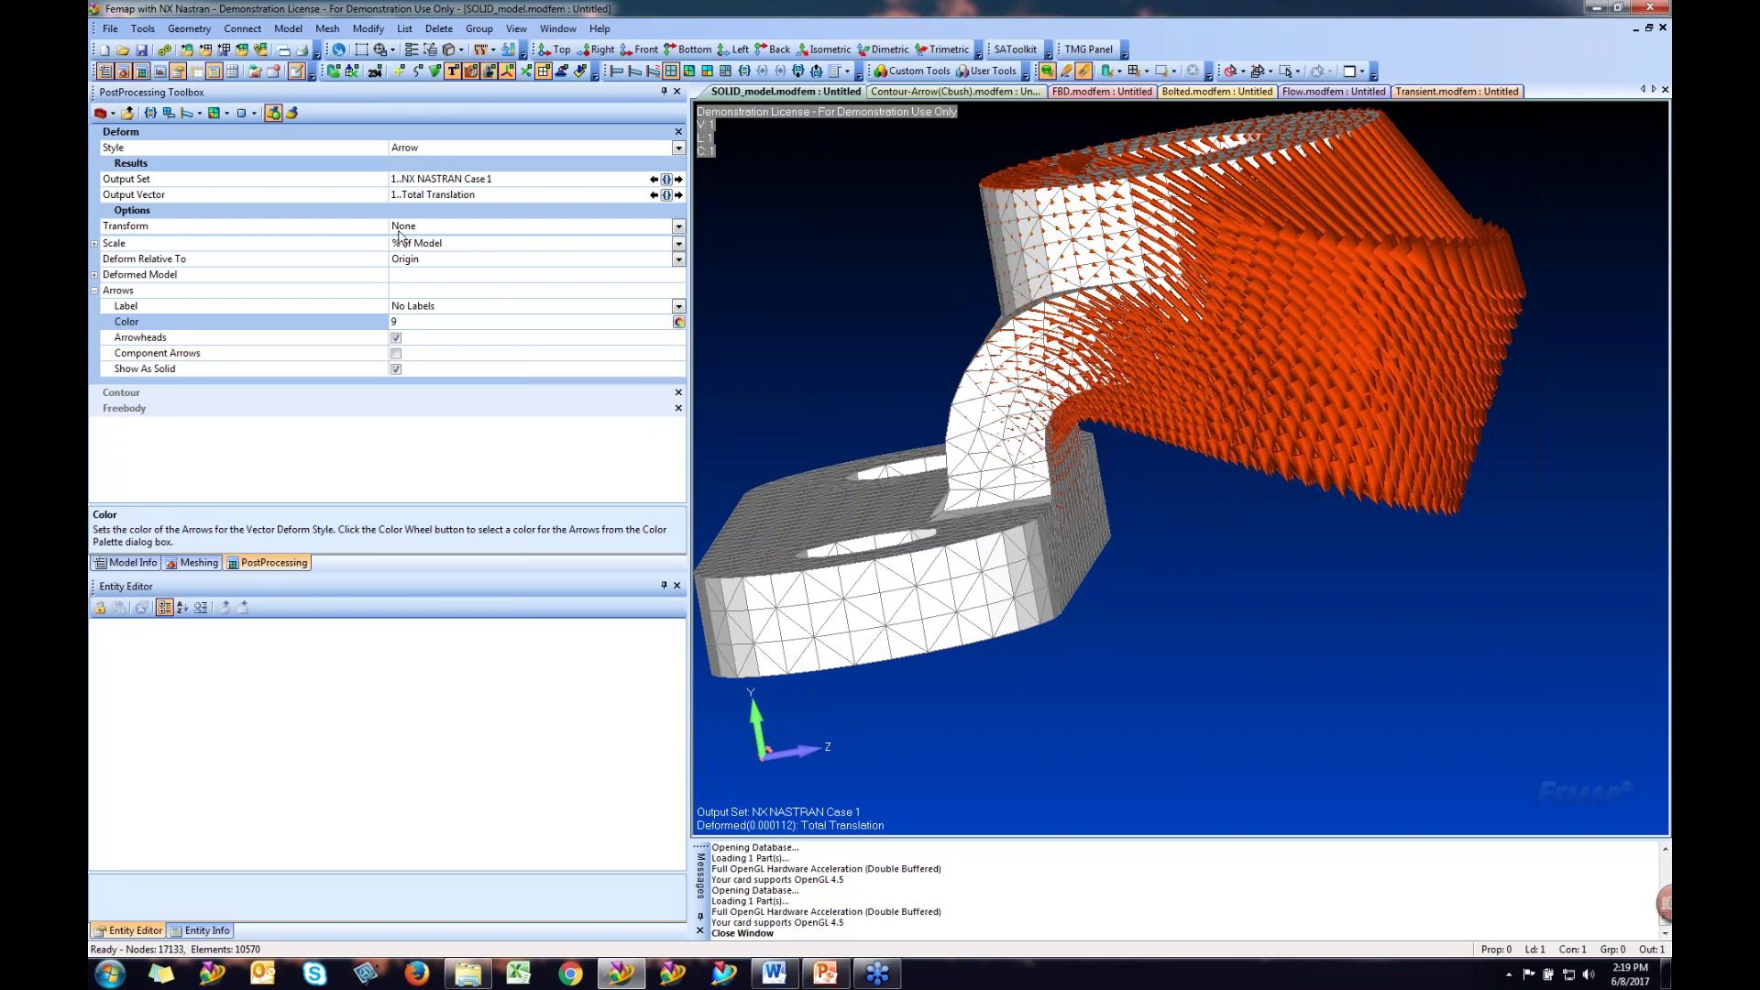
left_click(396, 368)
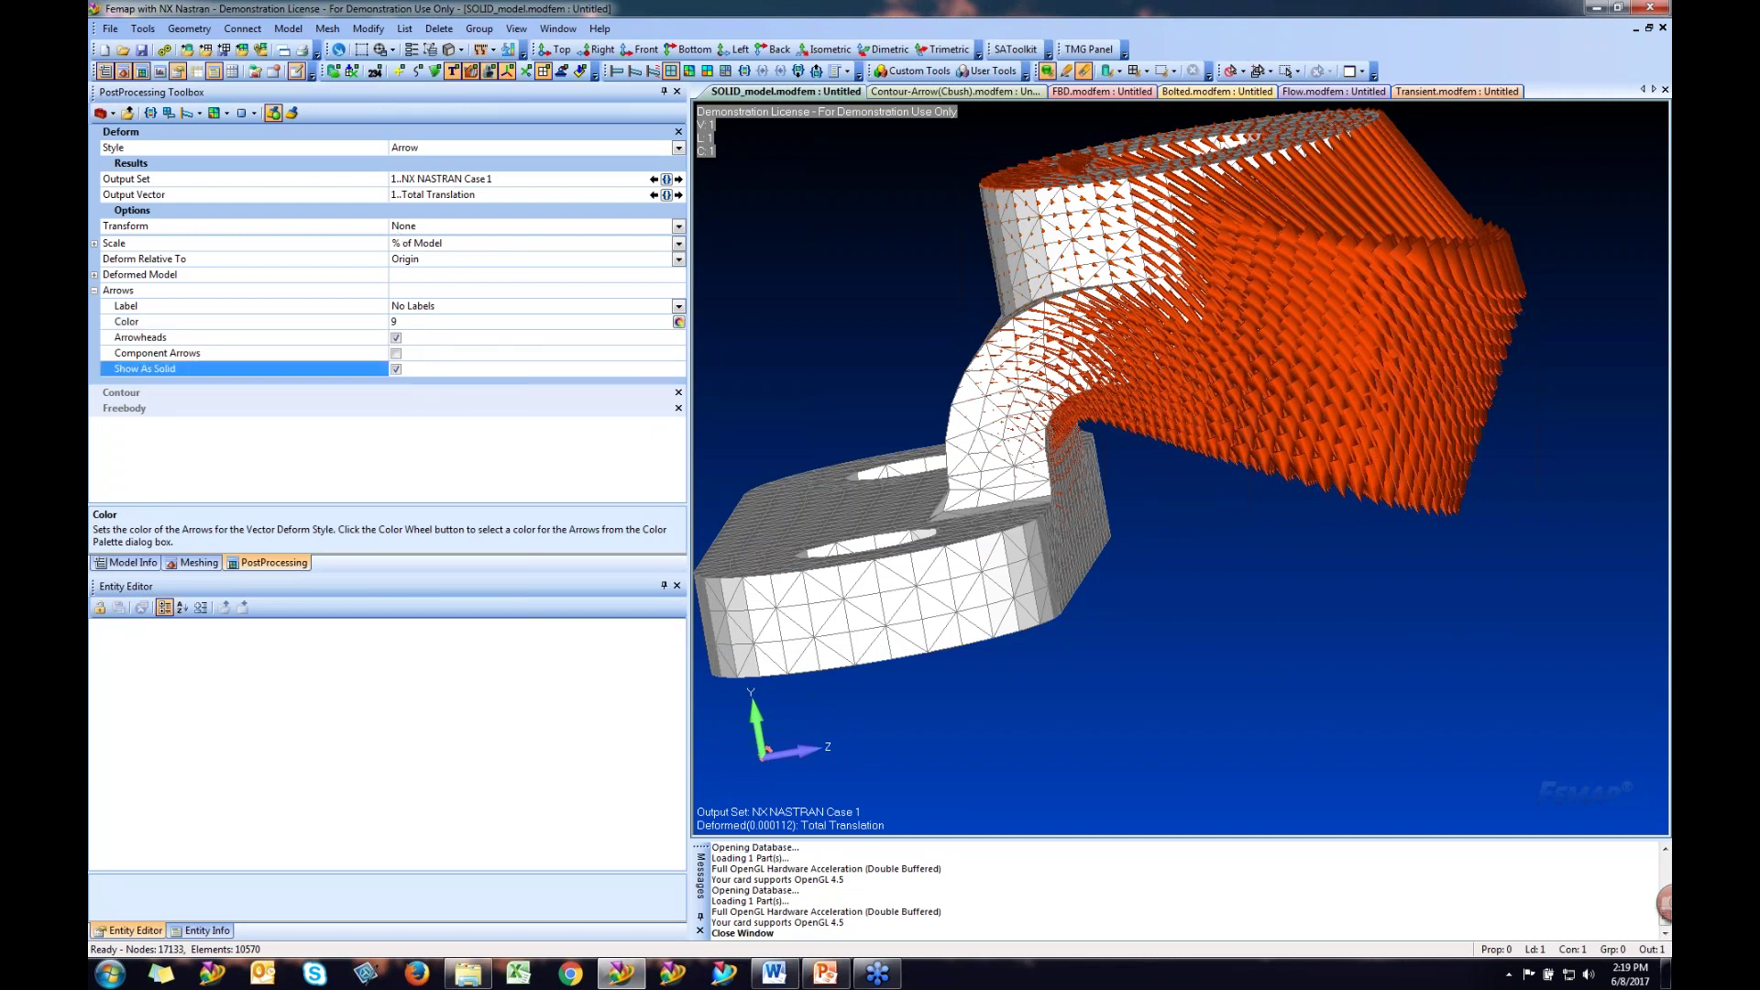
- Set the bracket's deform style to Streamline, with the curved neck between its two ends in close view
left_click(679, 149)
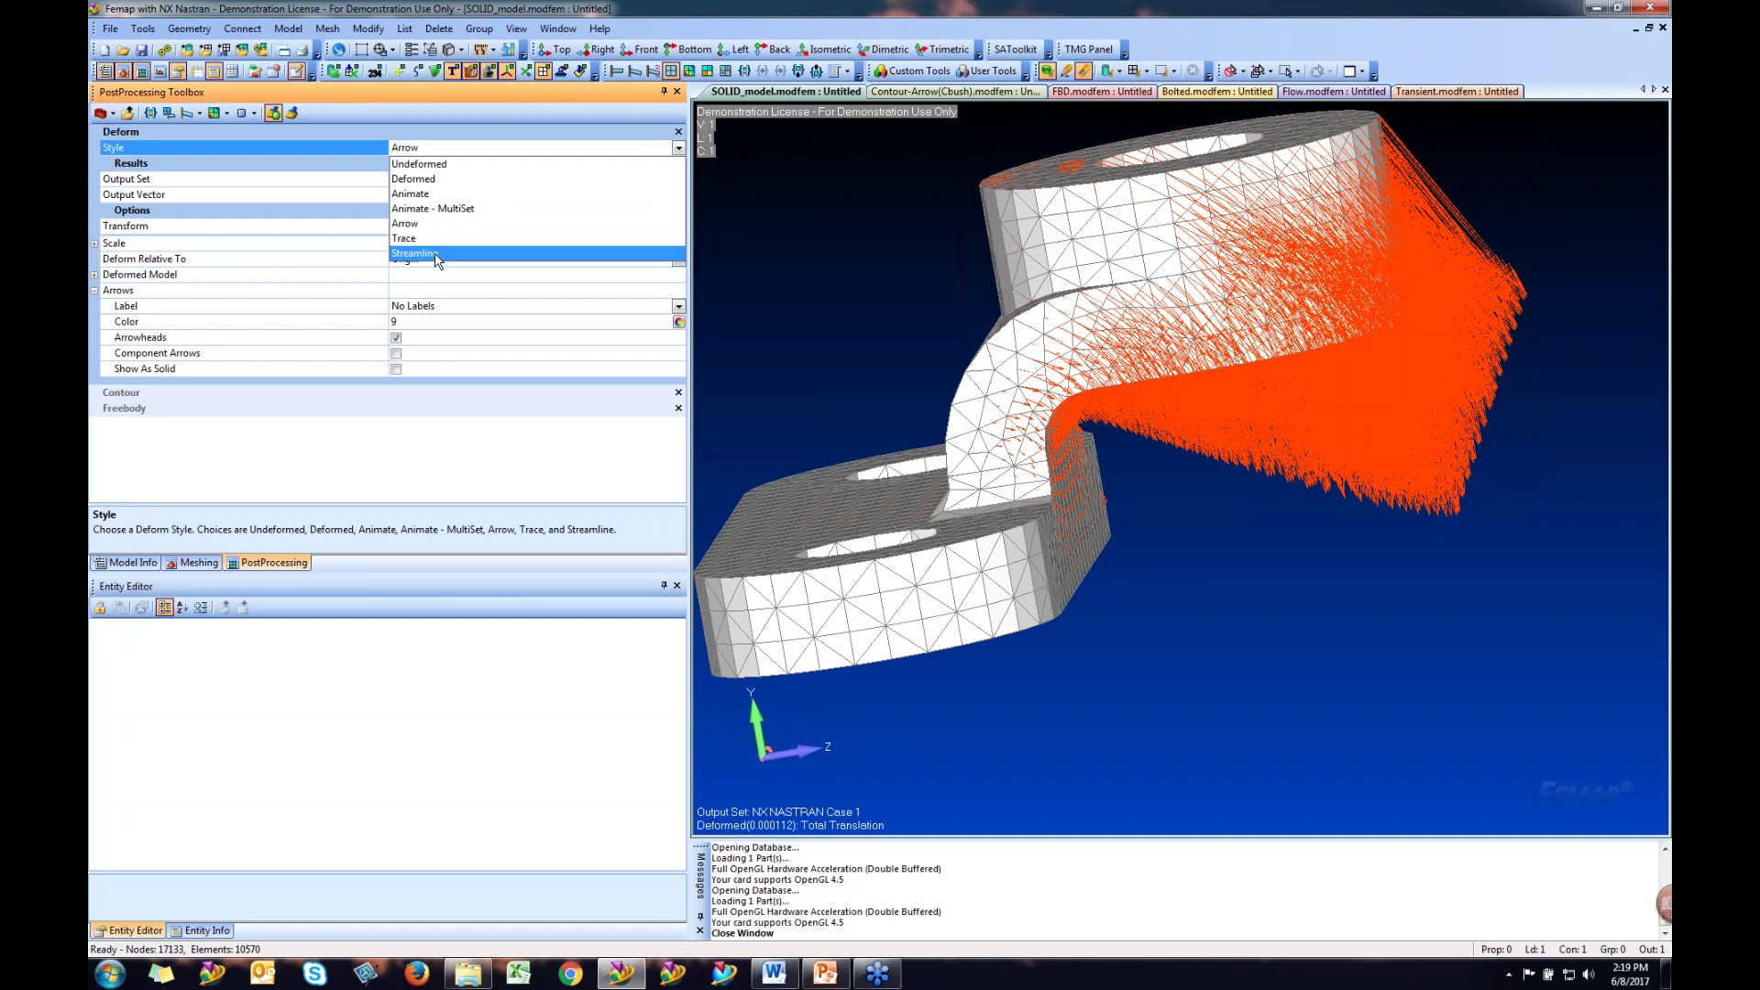
left_click(431, 253)
middle_click_drag(1033, 369, 911, 386)
scroll(990, 361, "up", 5)
- Start the streamline at a Smart Snap location on the curved neck's outer edge, at about 2.0, 2.07, 0.91
left_click(678, 258)
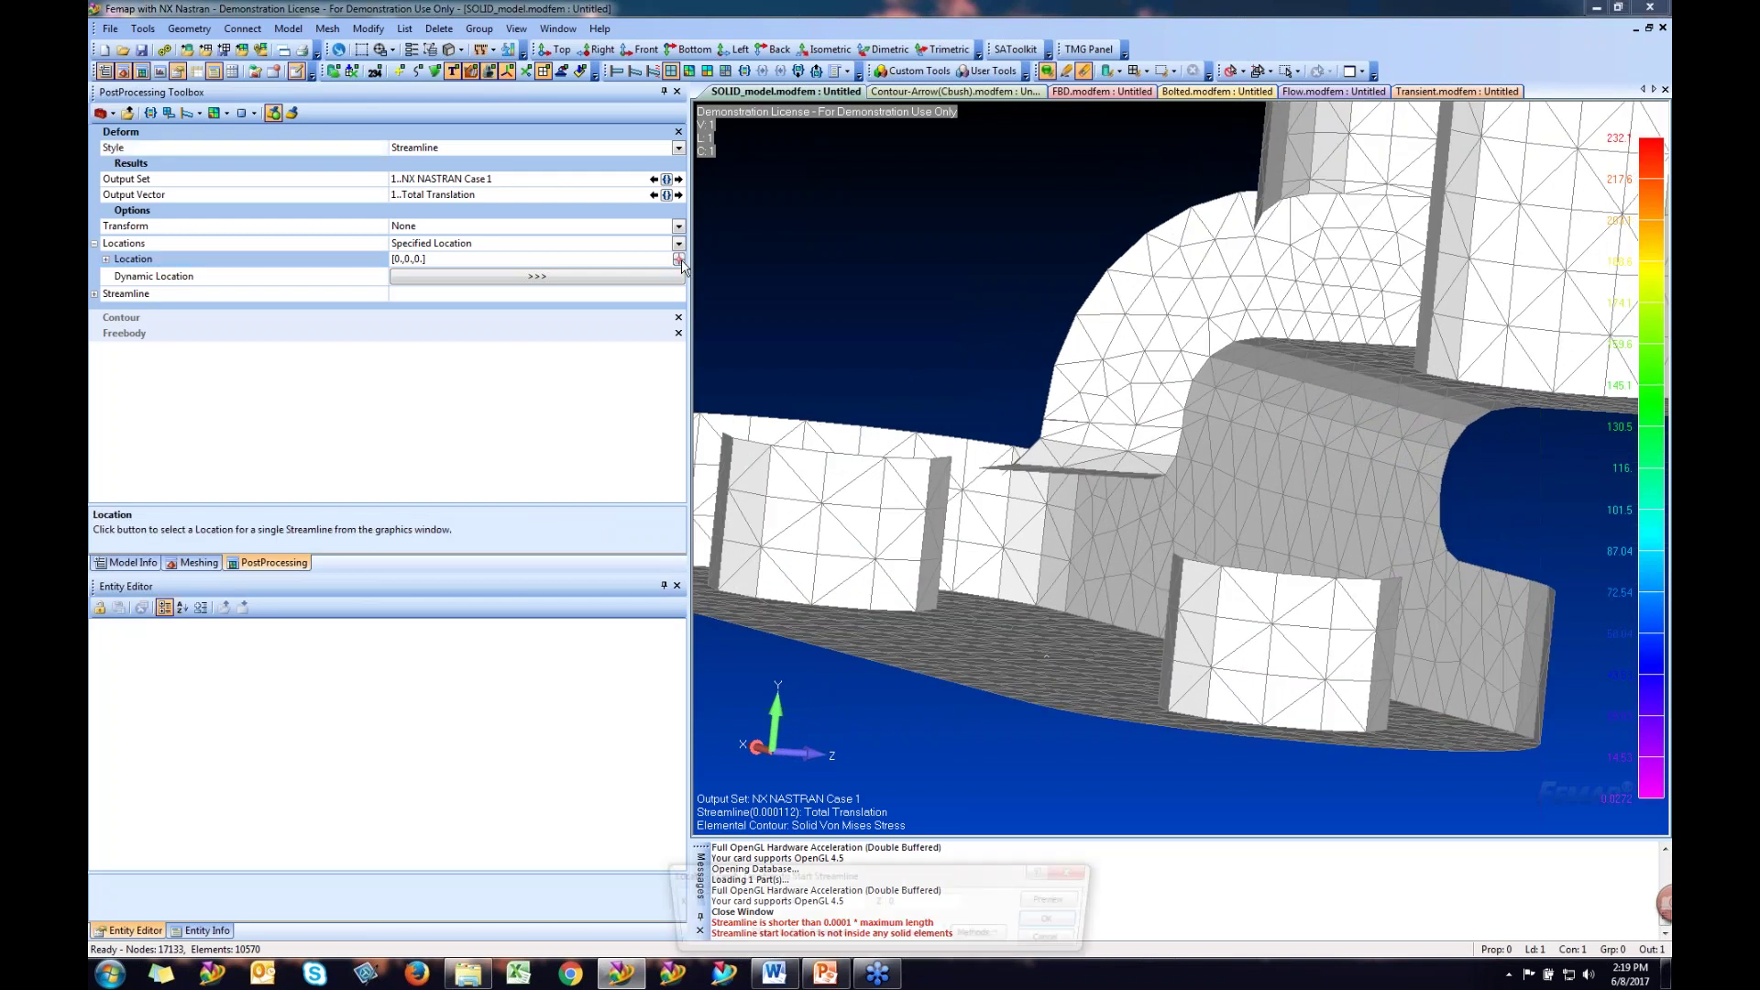
right_click(927, 349)
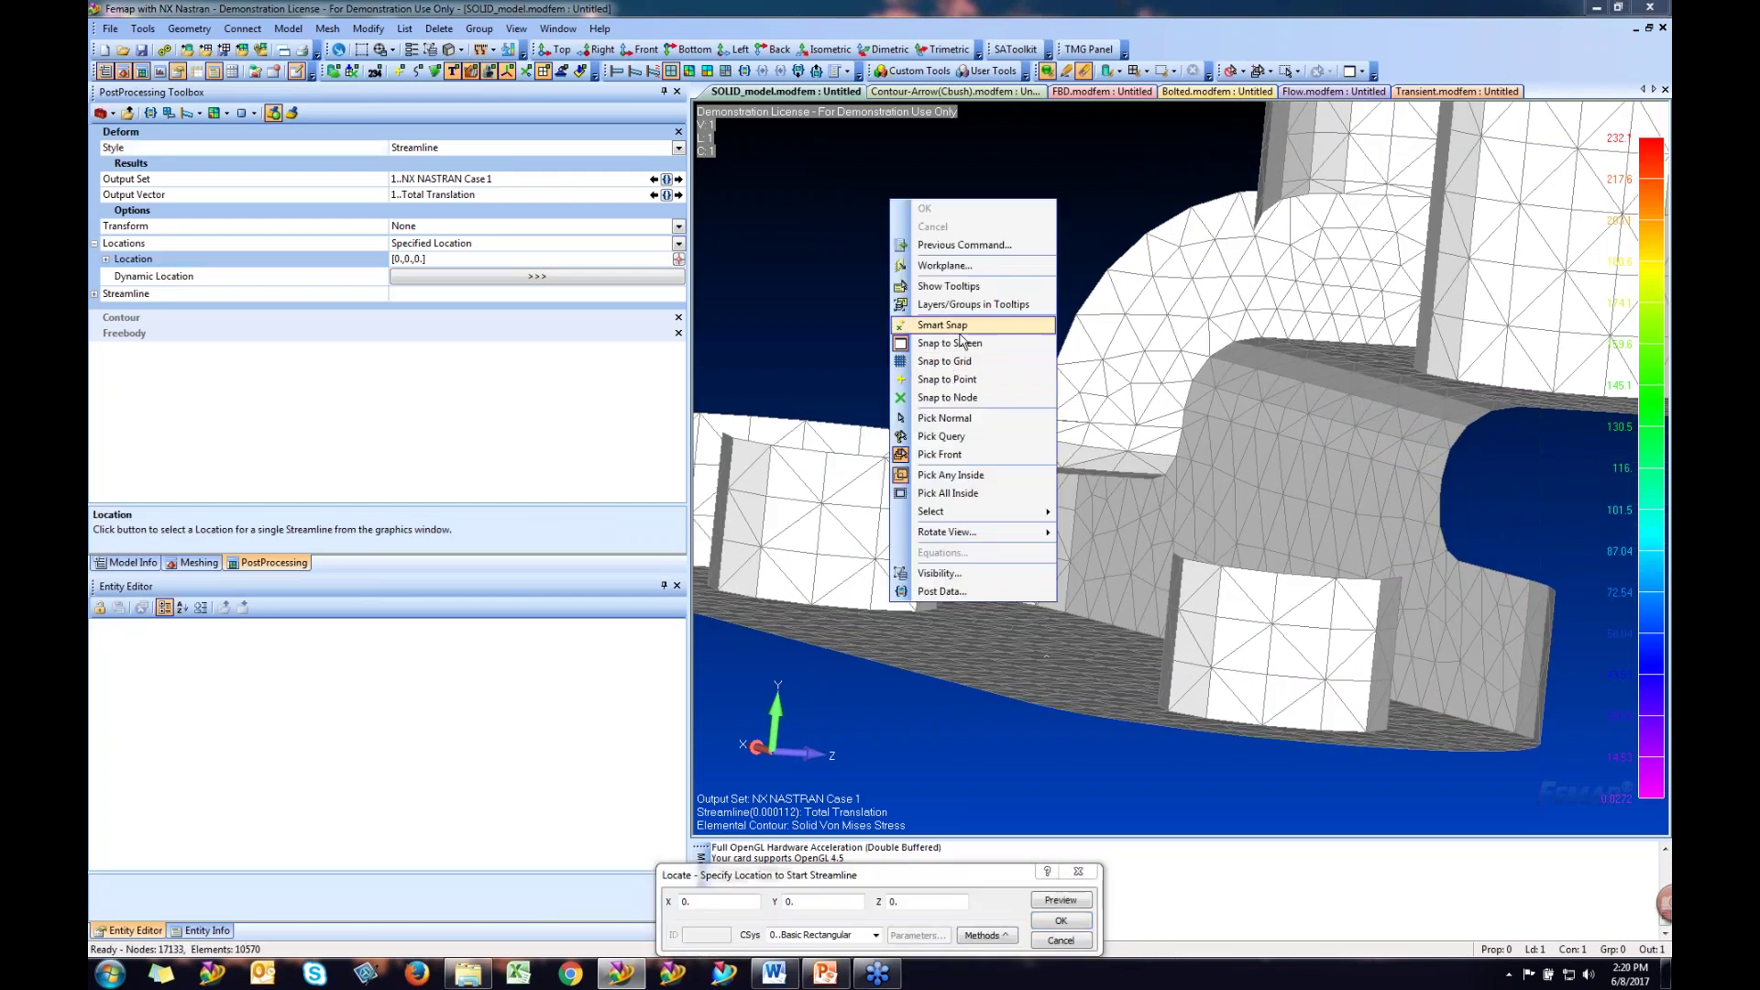
left_click(960, 332)
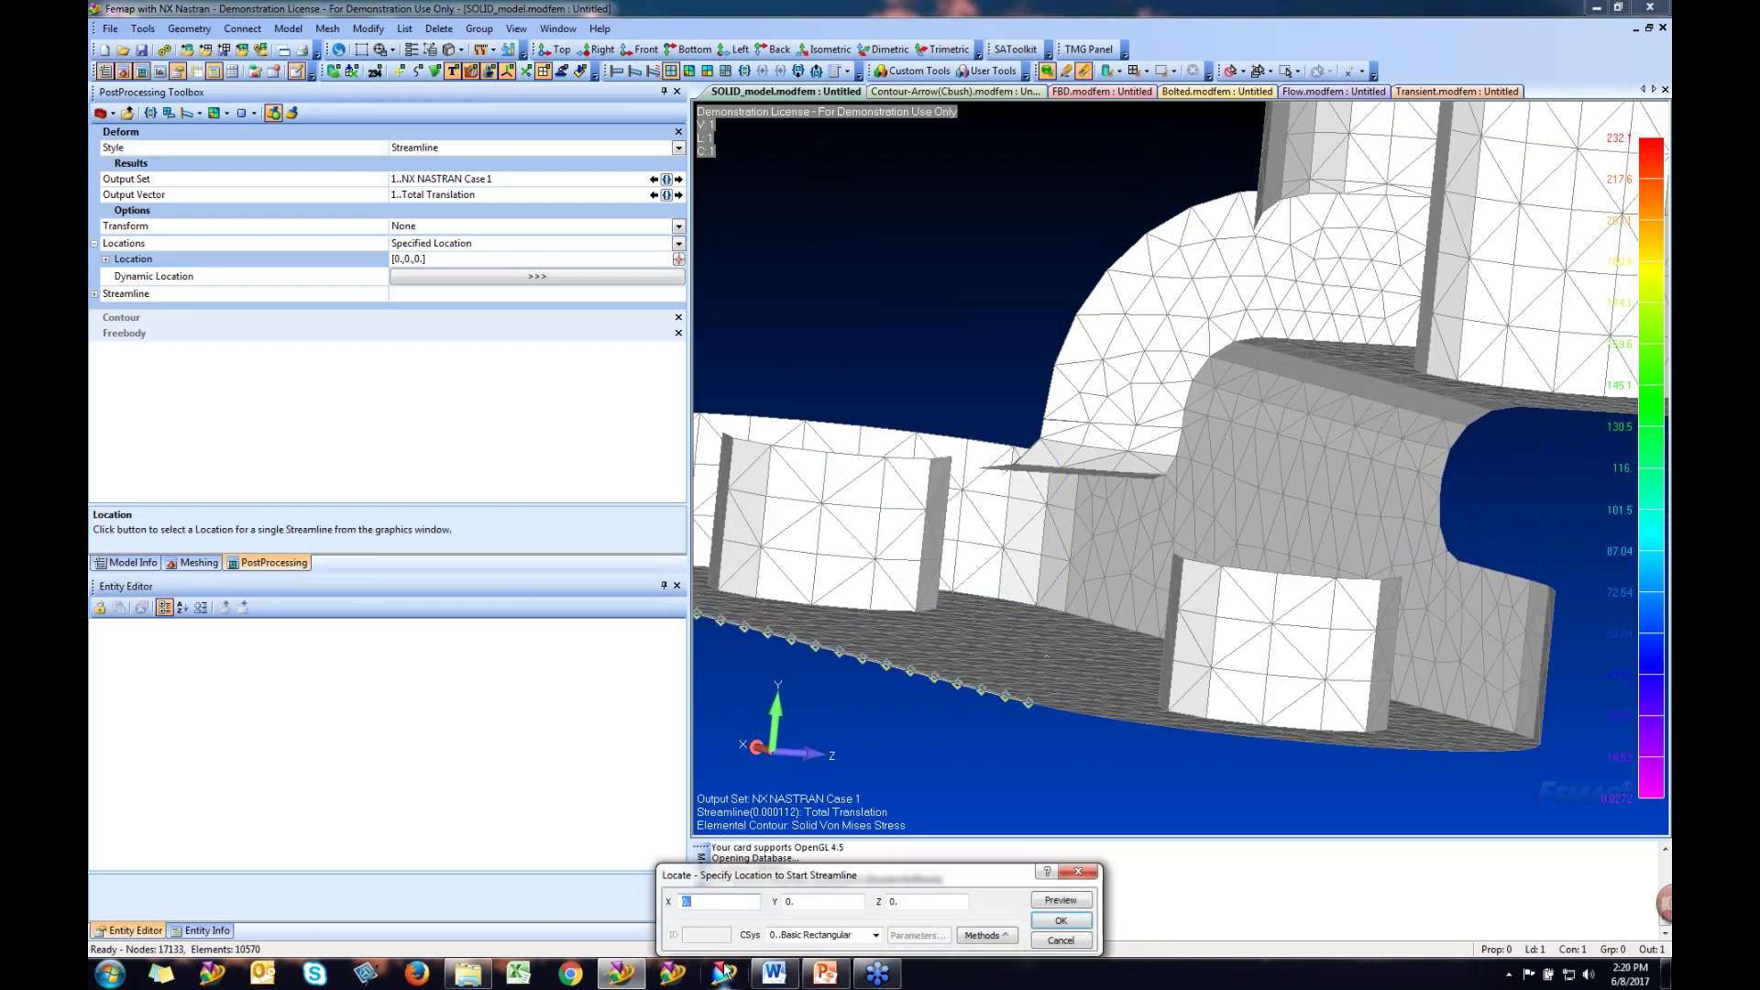
left_click(1071, 316)
key("Return")
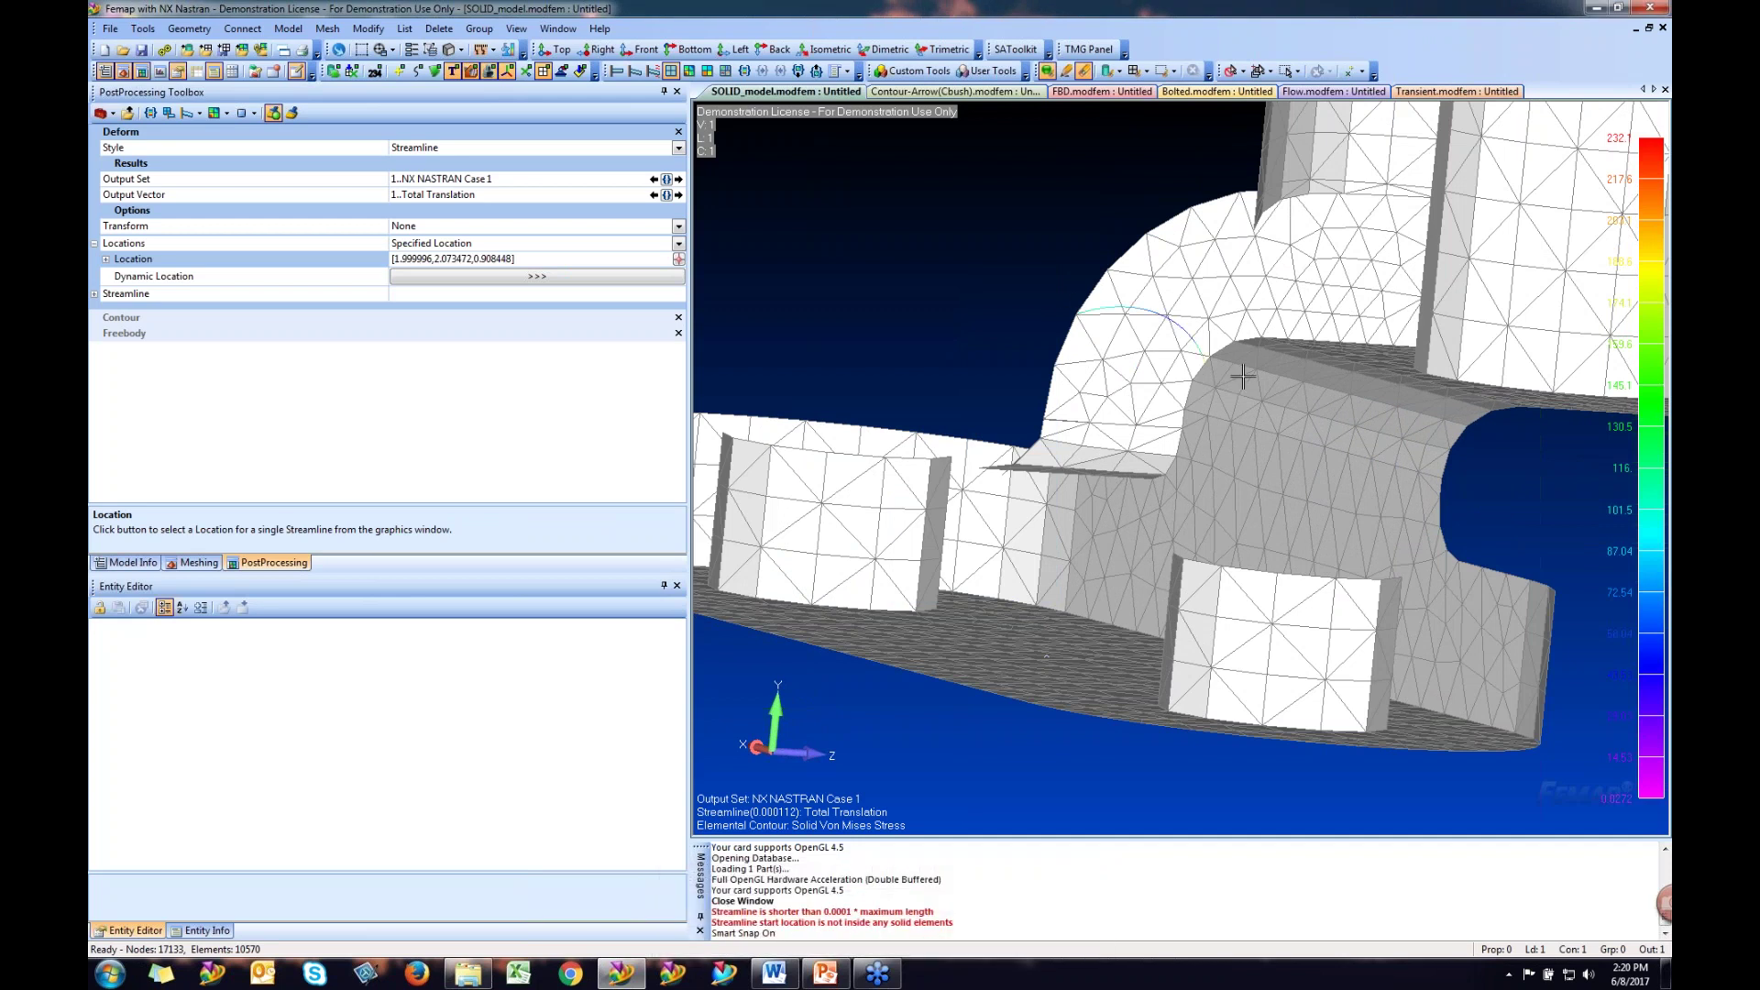
scroll(1094, 314, "up", 10)
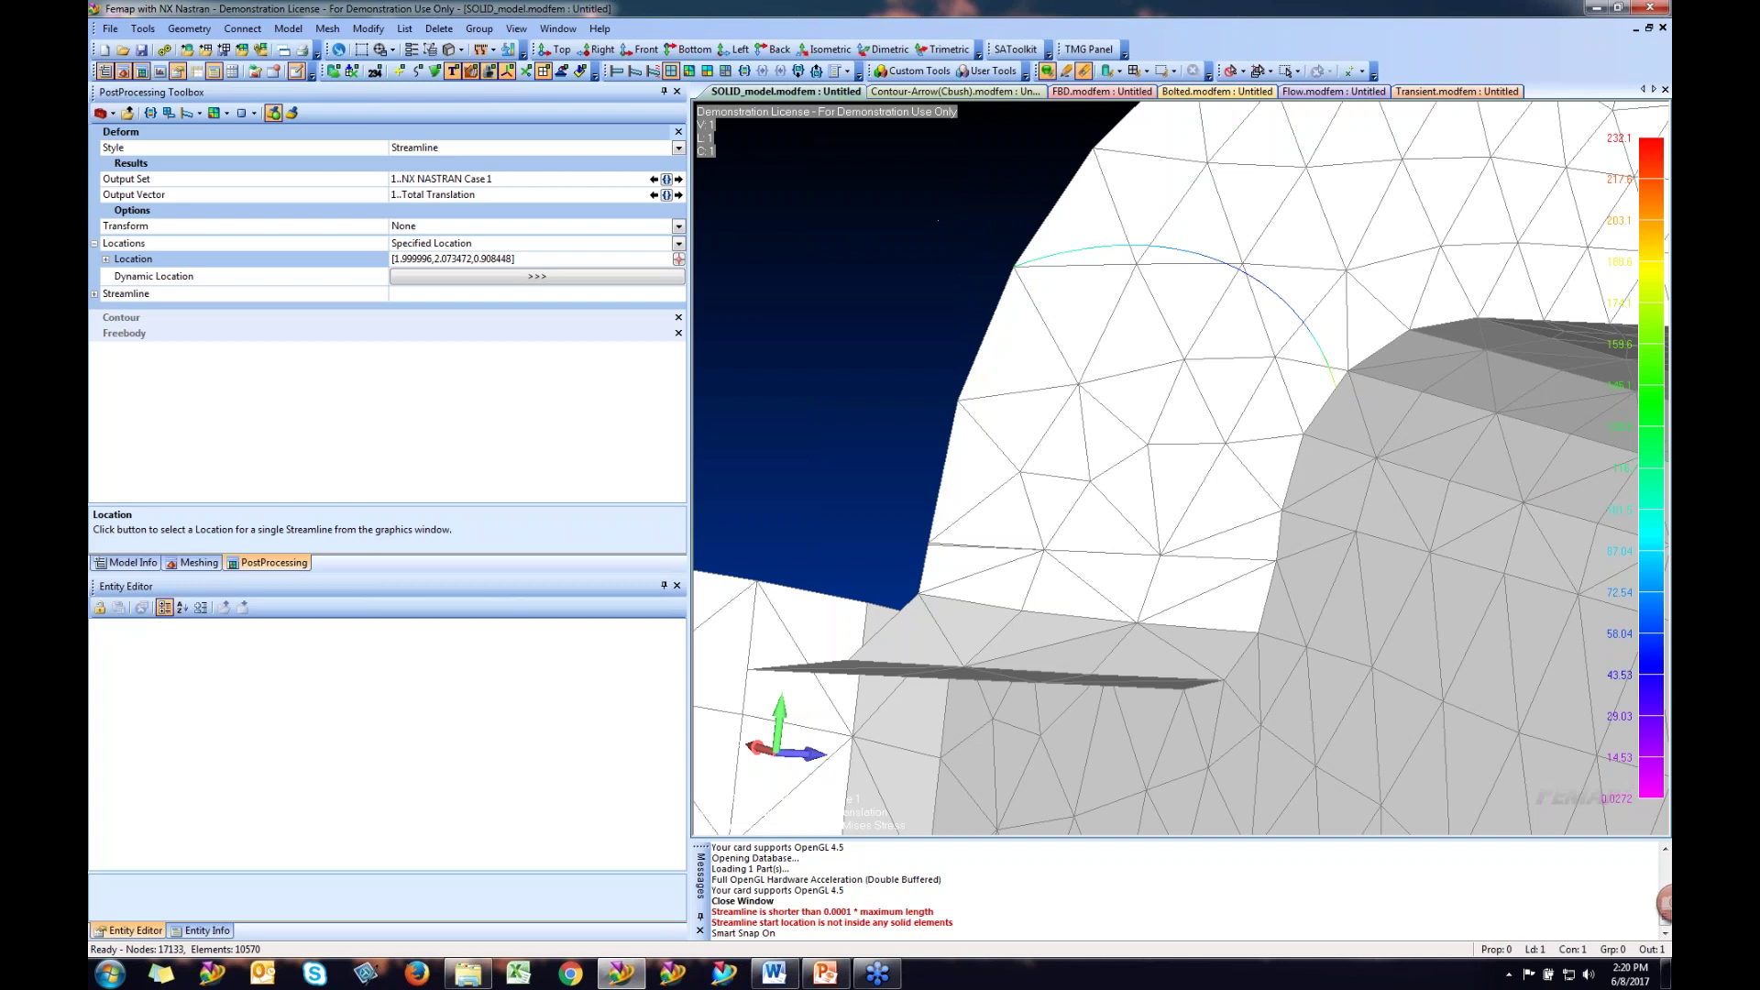
- Return the bracket to the Undeformed style and bring up the Transient.modfem model
left_click(438, 150)
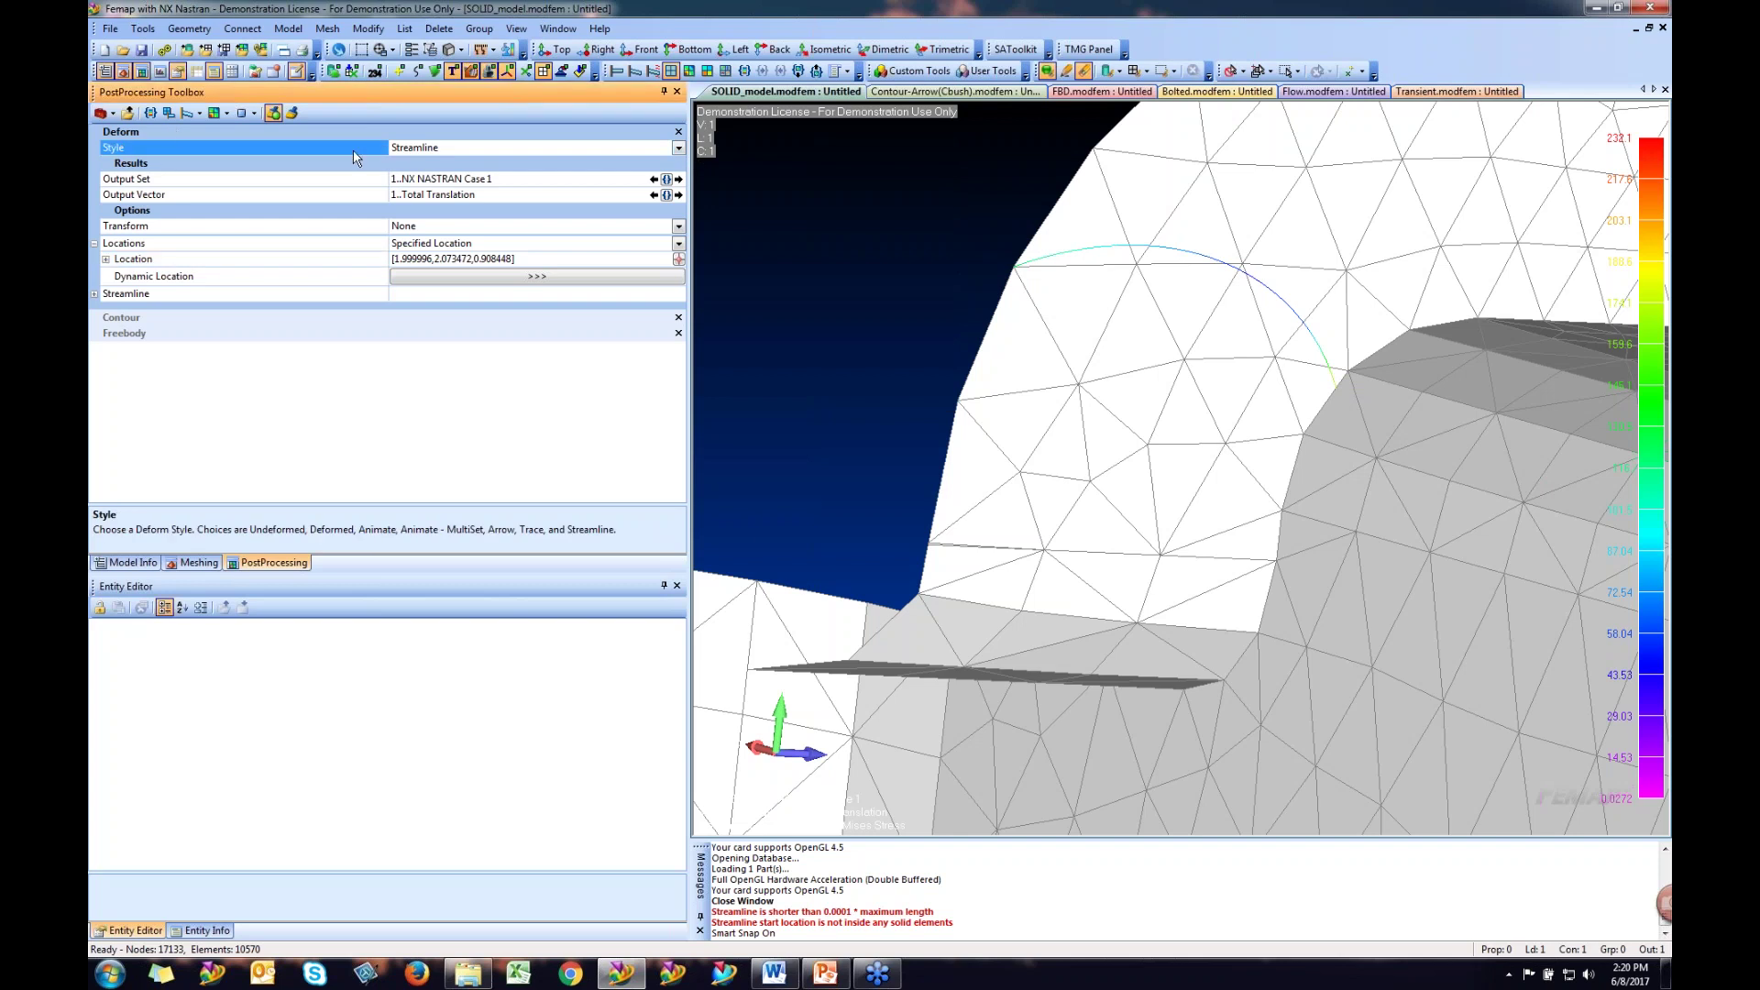
left_click(679, 150)
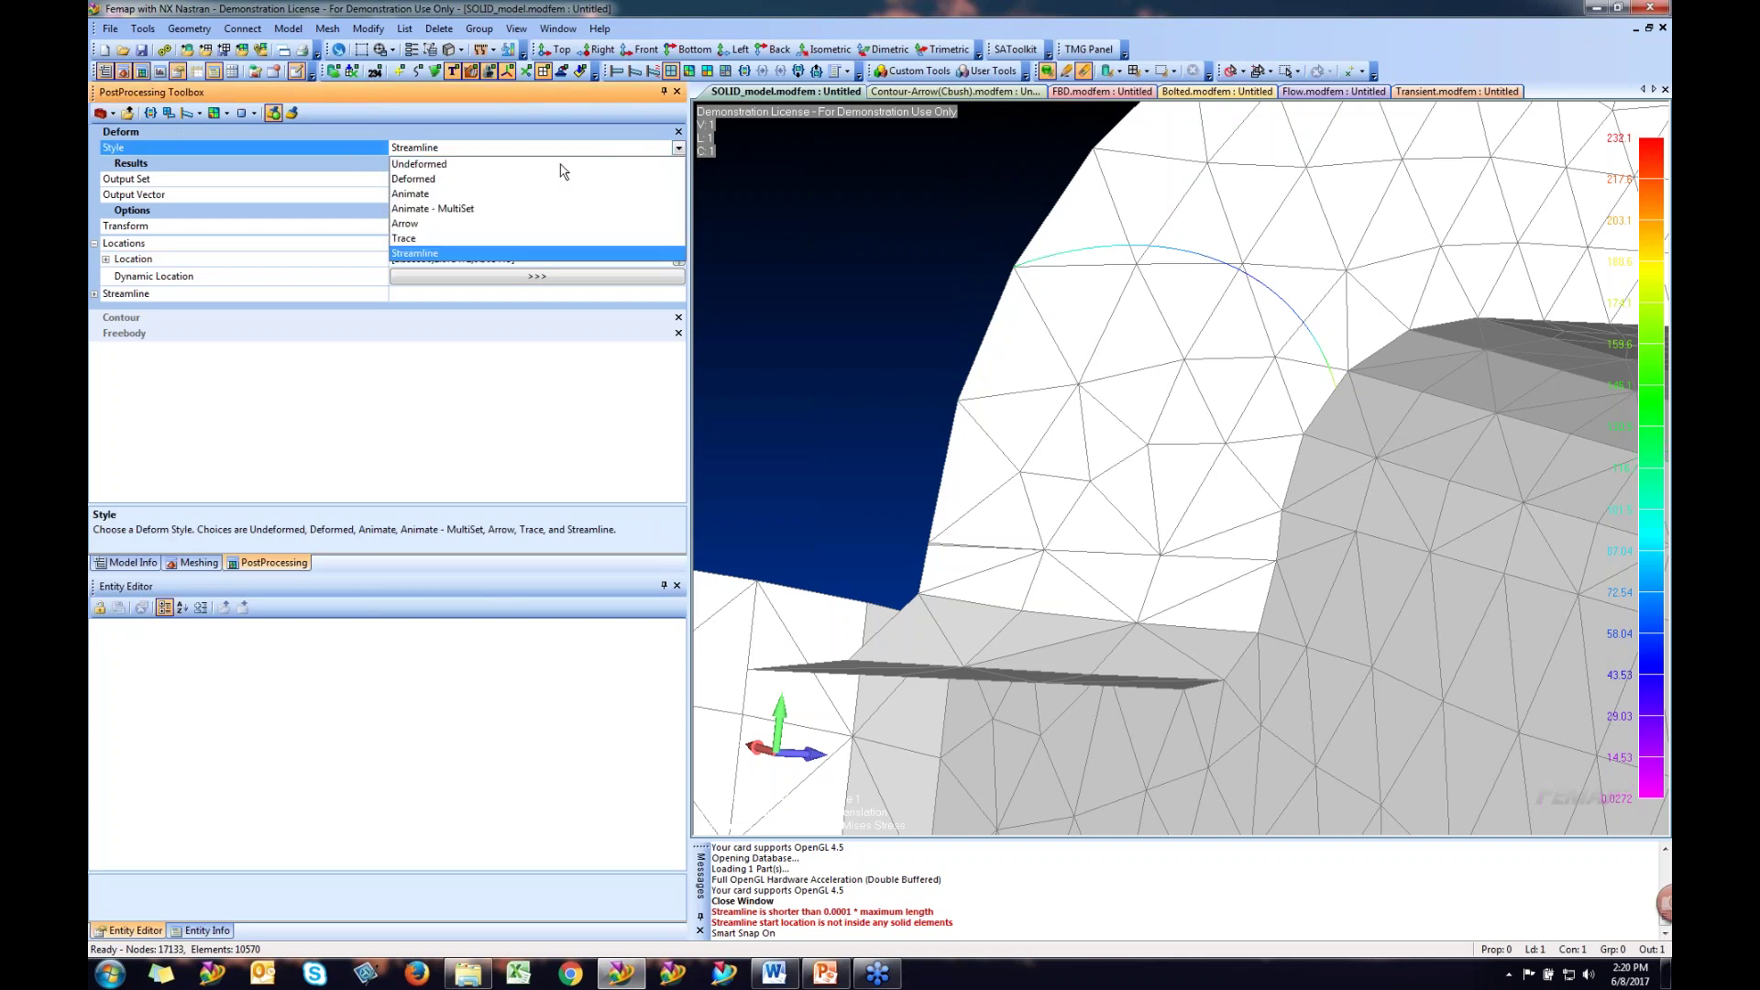
left_click(419, 174)
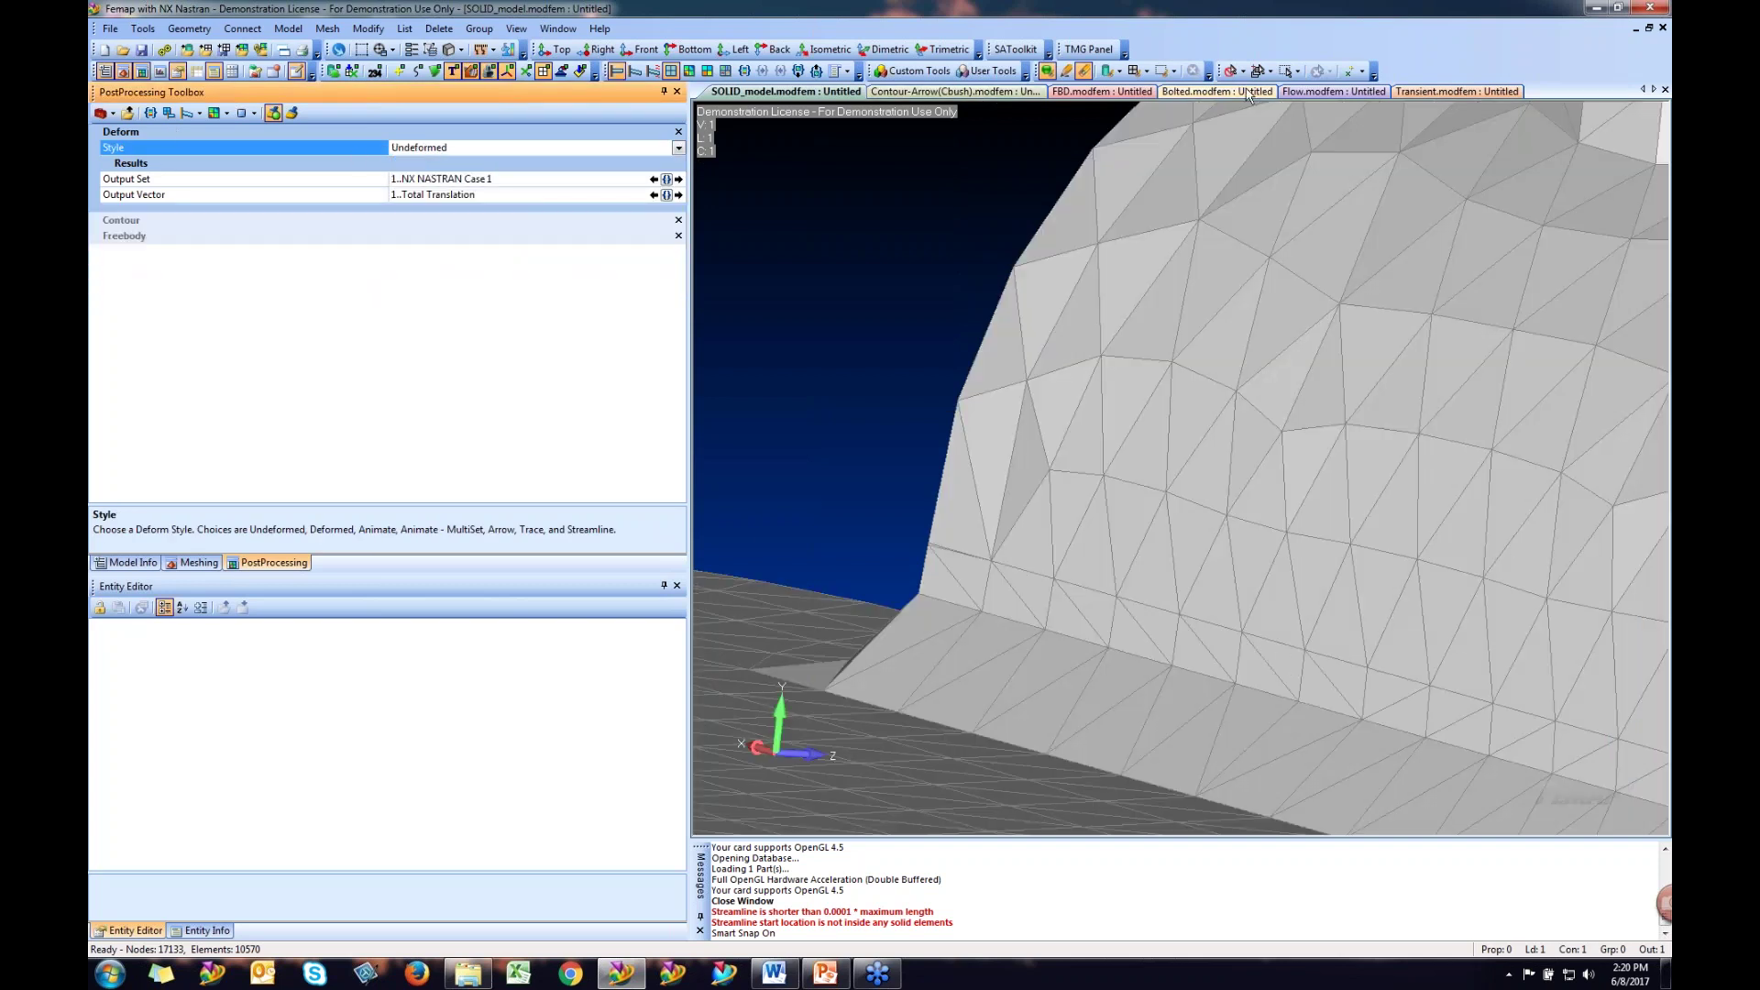
left_click(1471, 93)
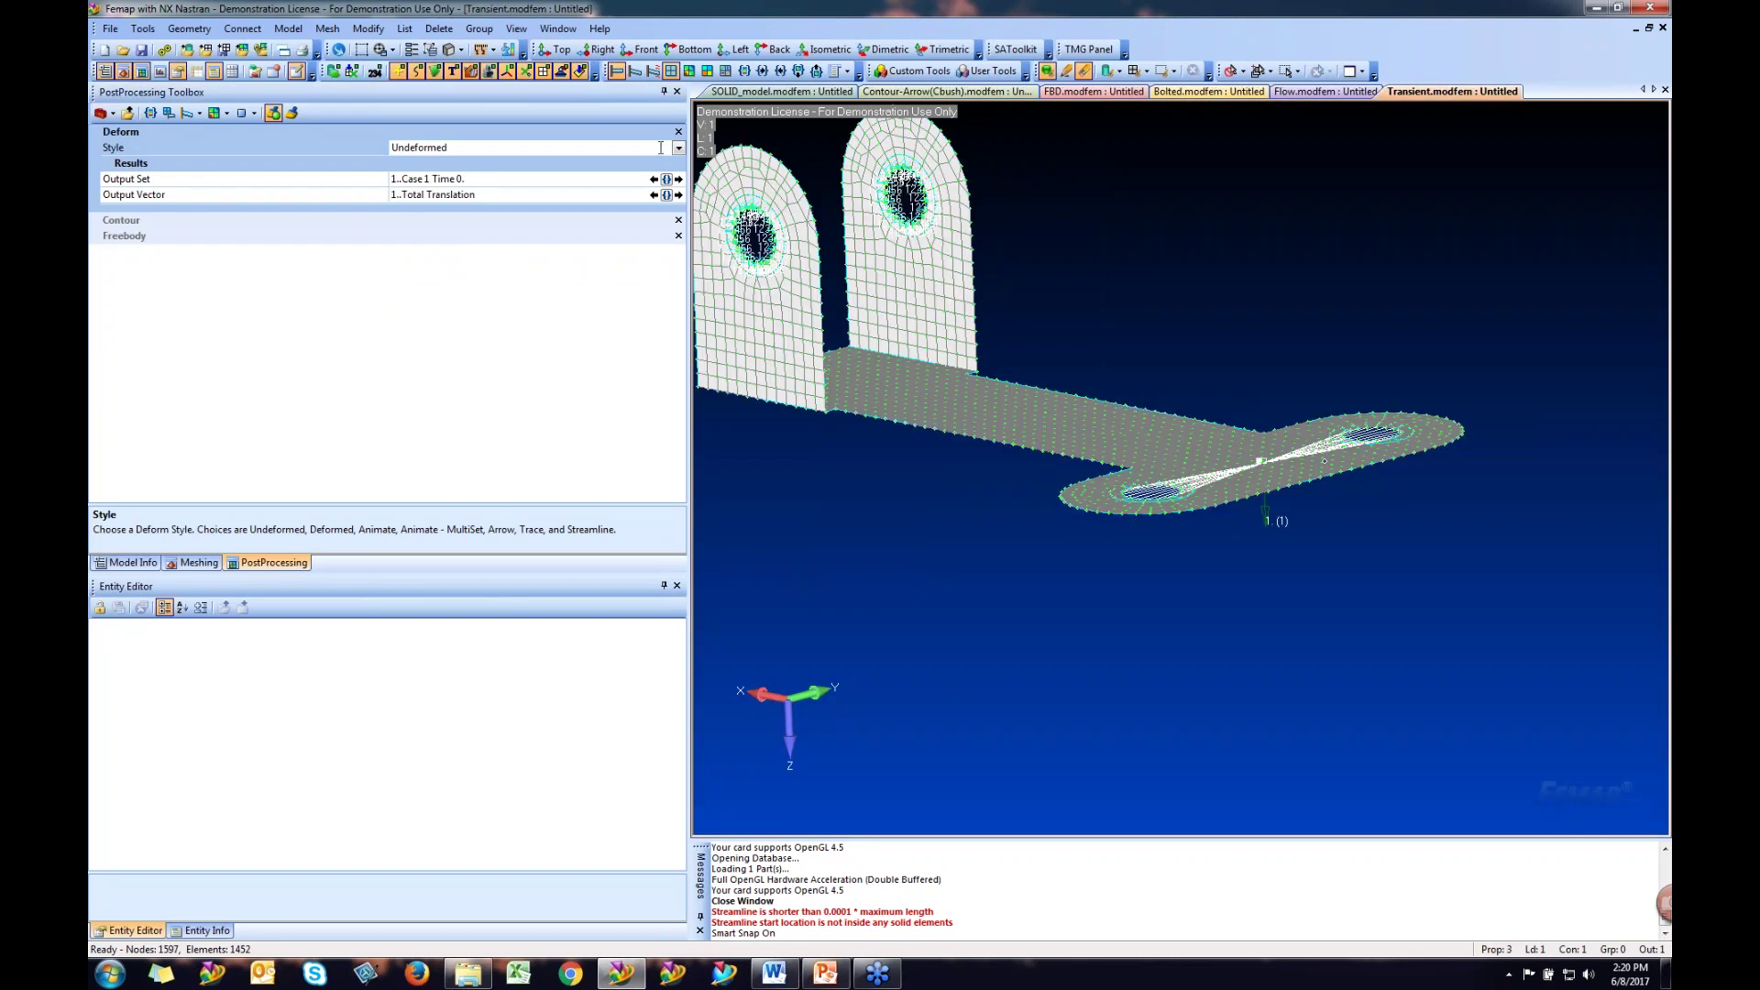
- Set the transient model's deform style to Trace and view the trace options, including the At Locations choices
left_click(660, 147)
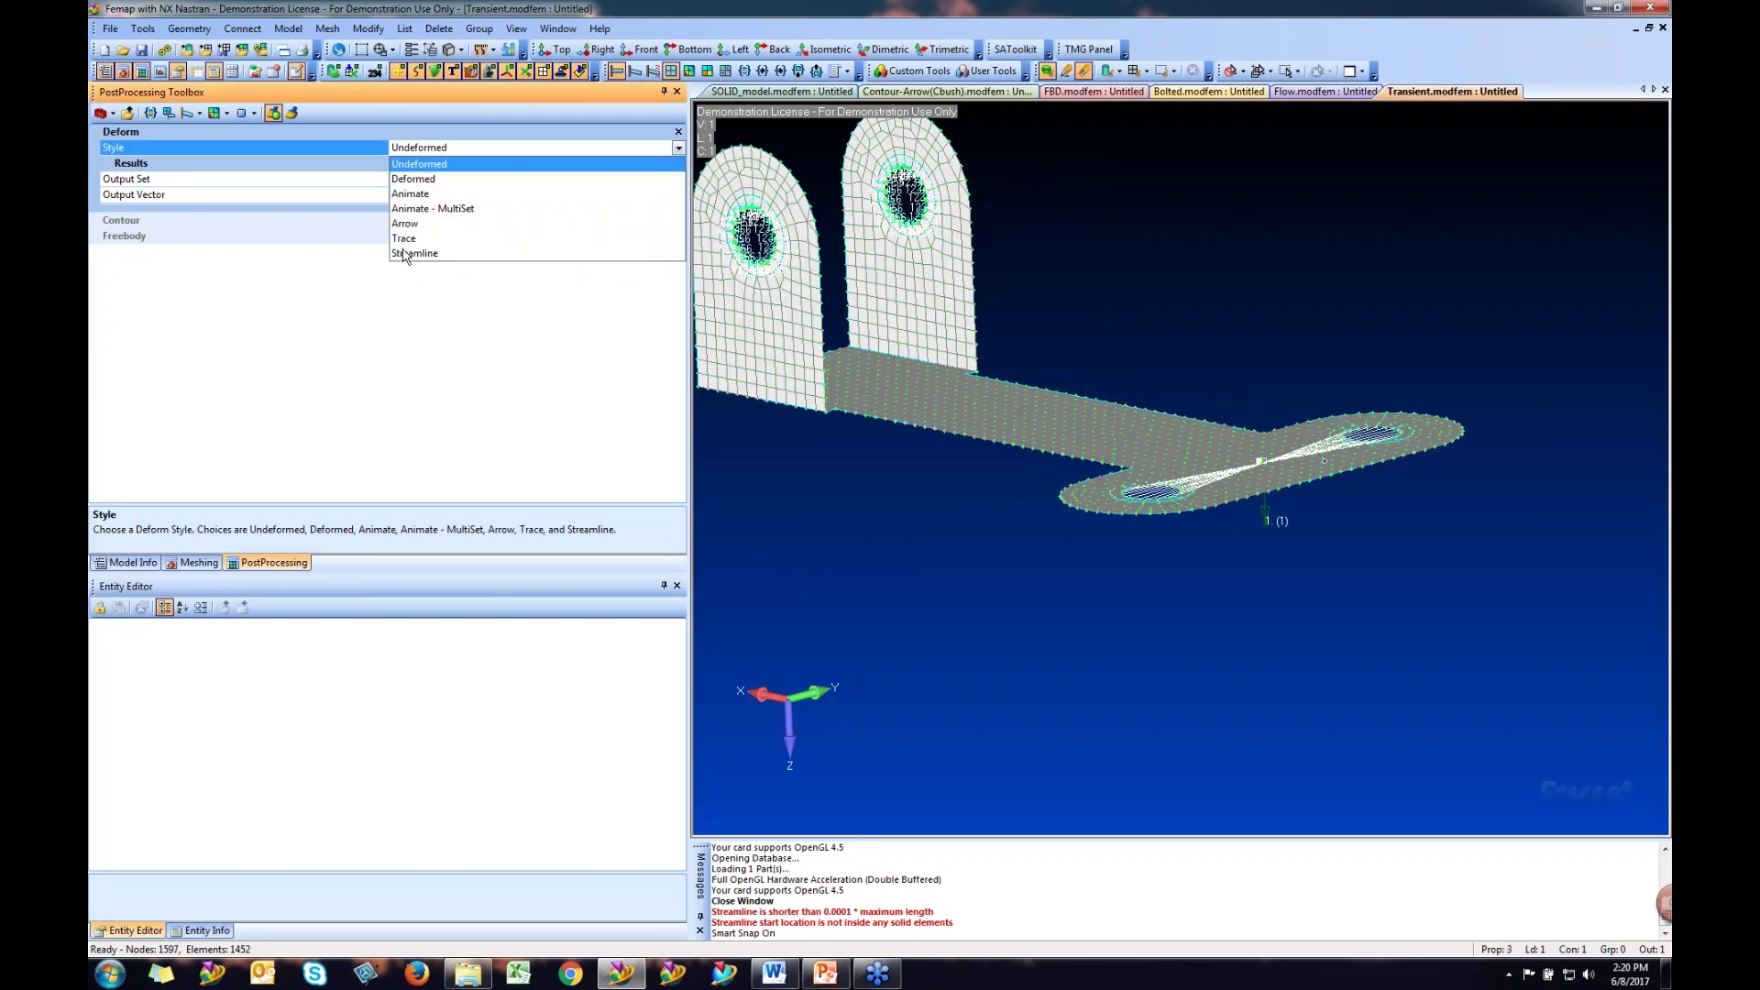
left_click(404, 239)
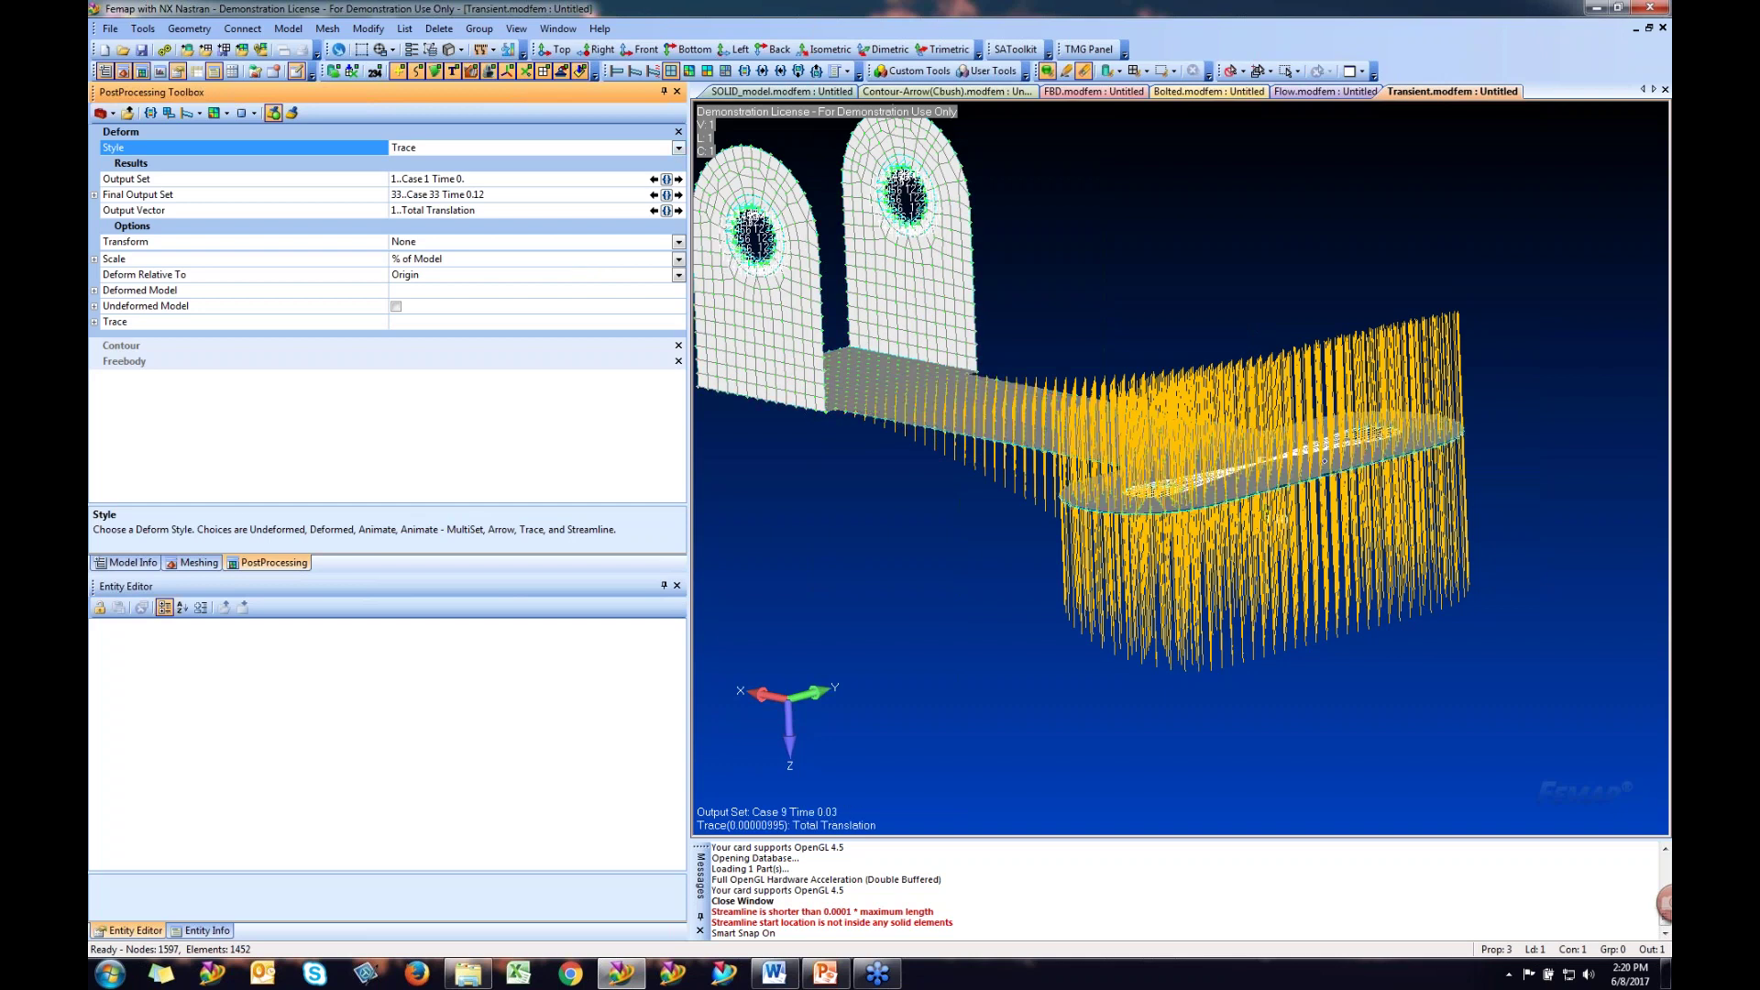
left_click(97, 322)
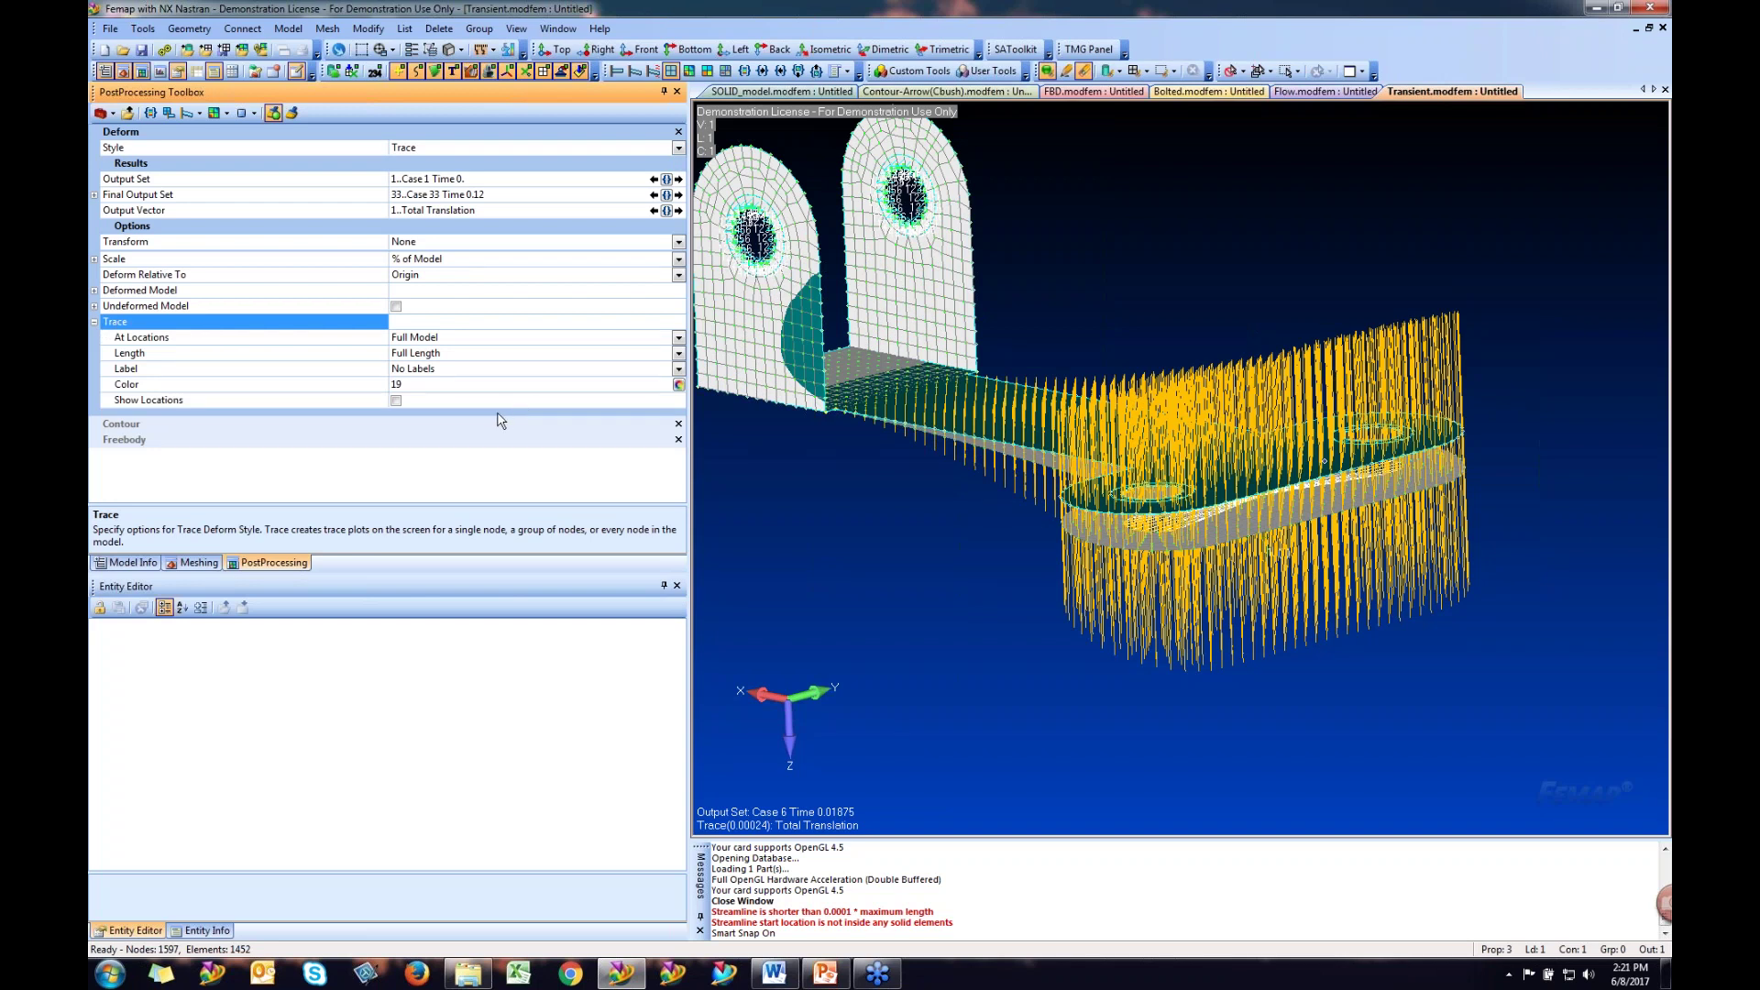
left_click(678, 339)
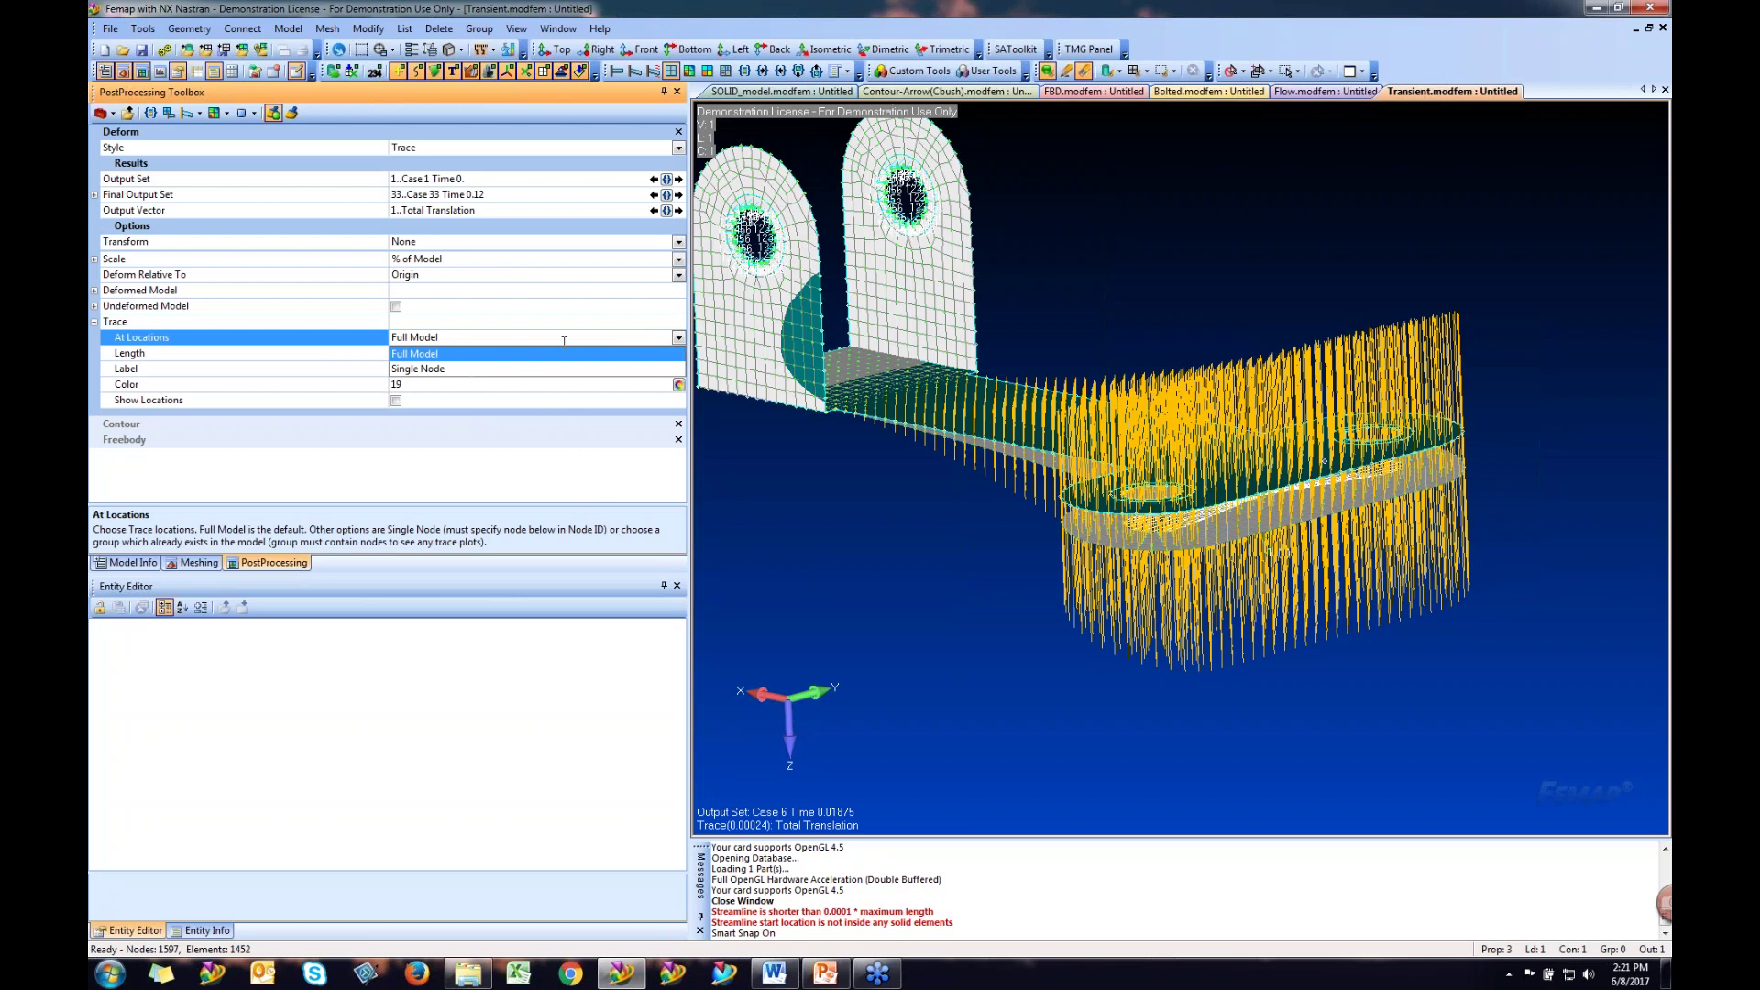
left_click(886, 498)
- Return the transient model to the Undeformed style and bring up the Bolted.modfem model
left_click(682, 144)
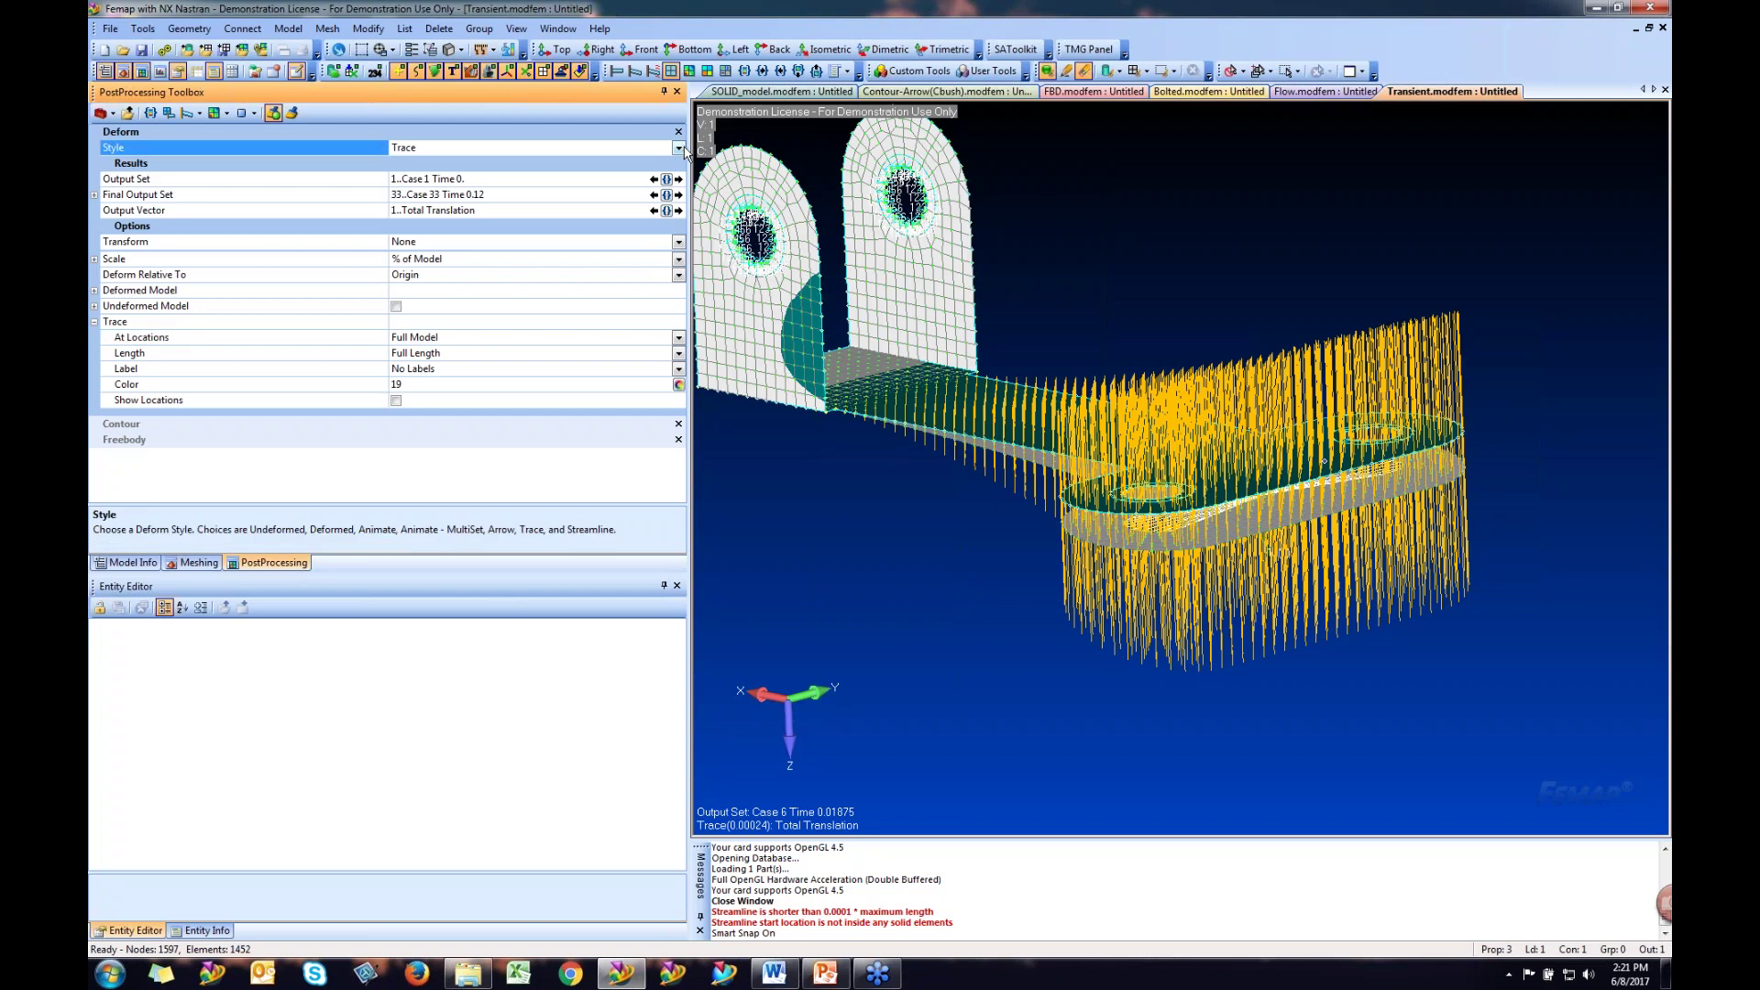
left_click(678, 149)
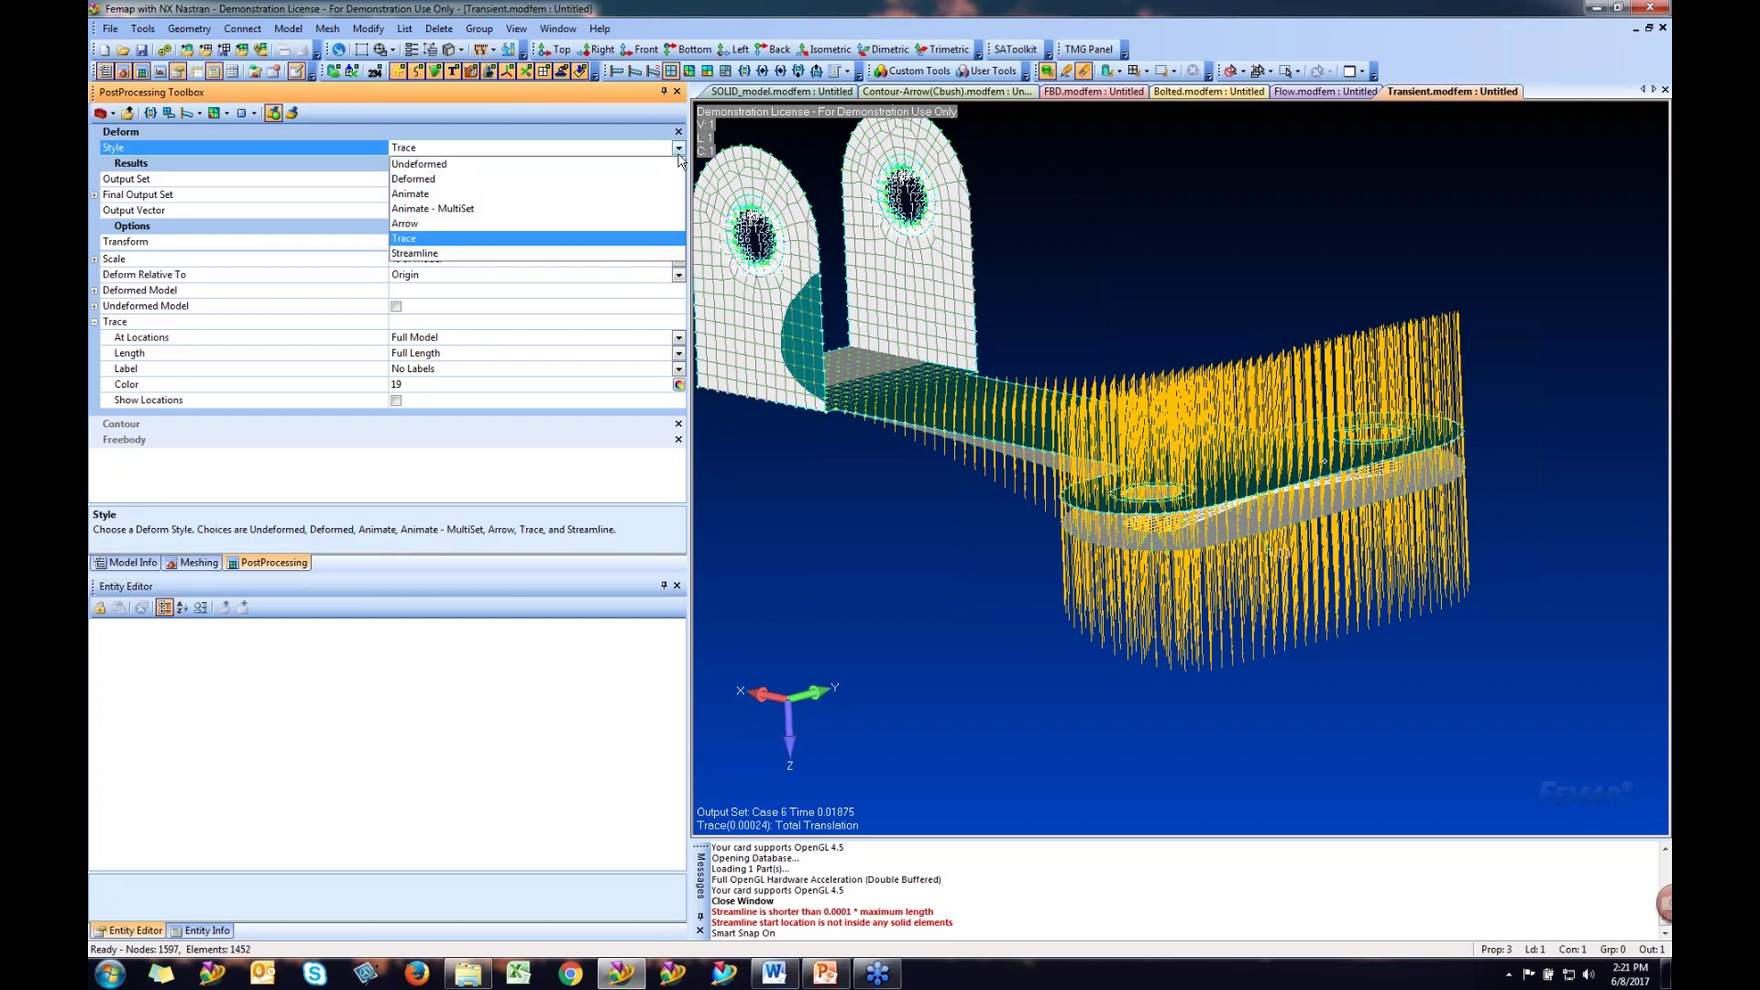
left_click(438, 165)
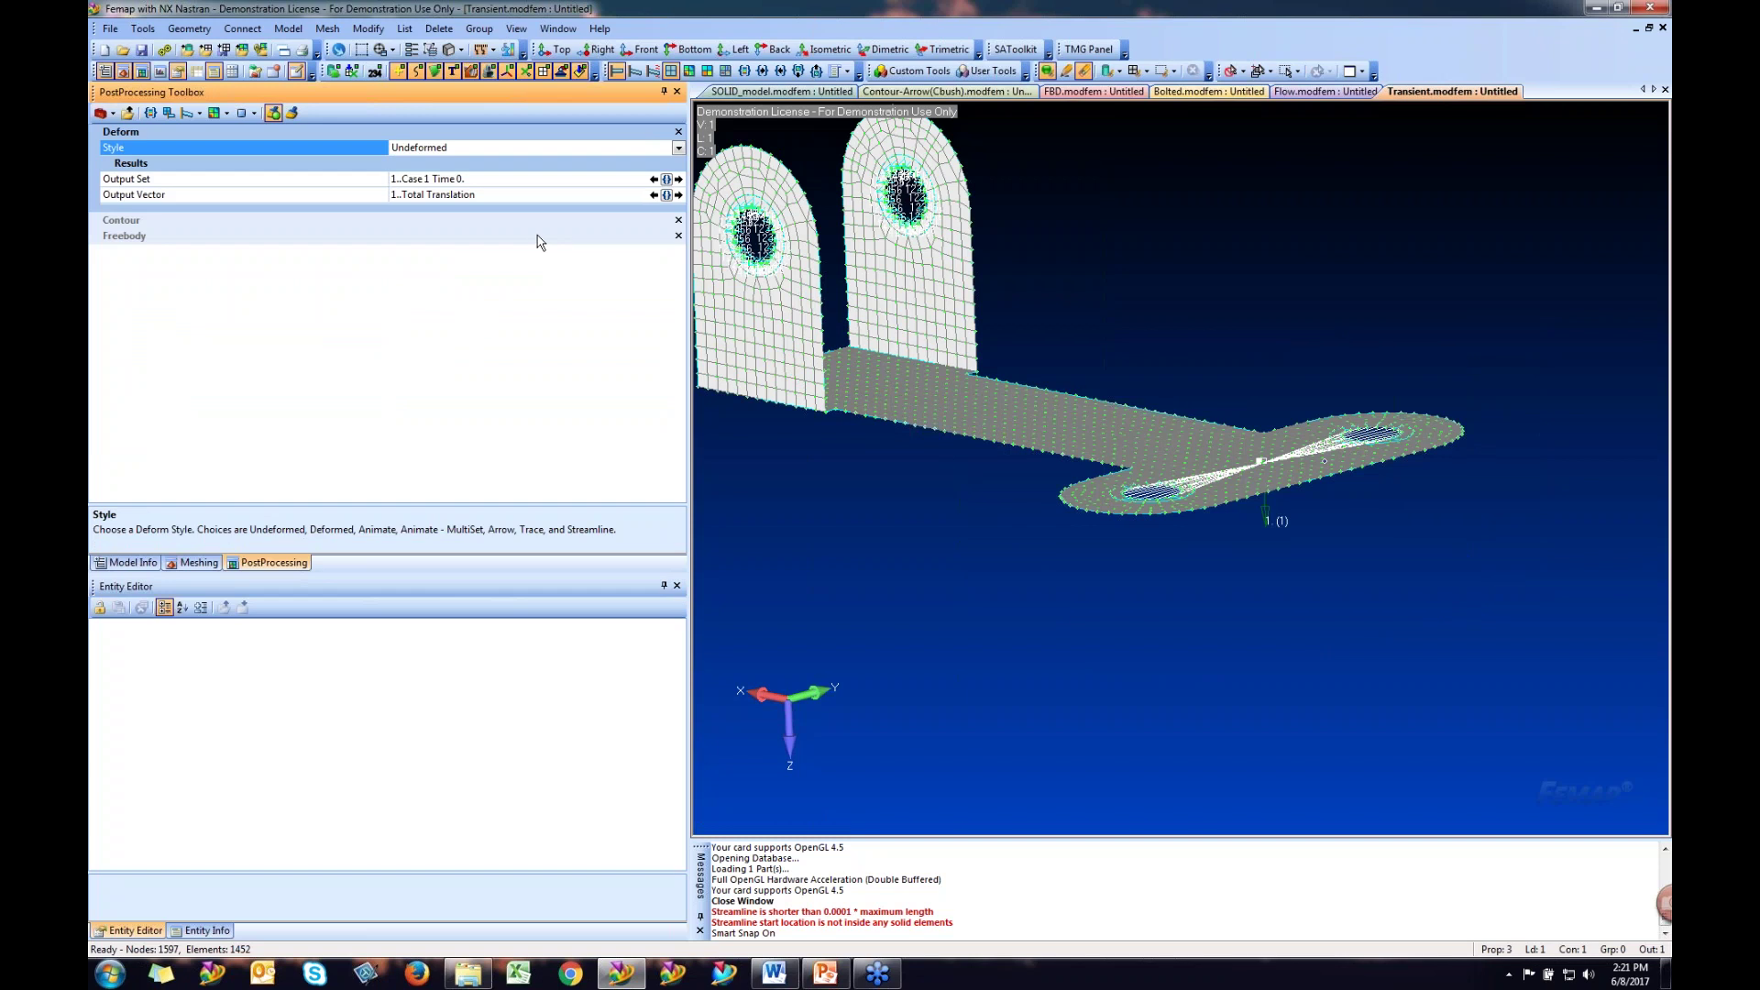
left_click(152, 223)
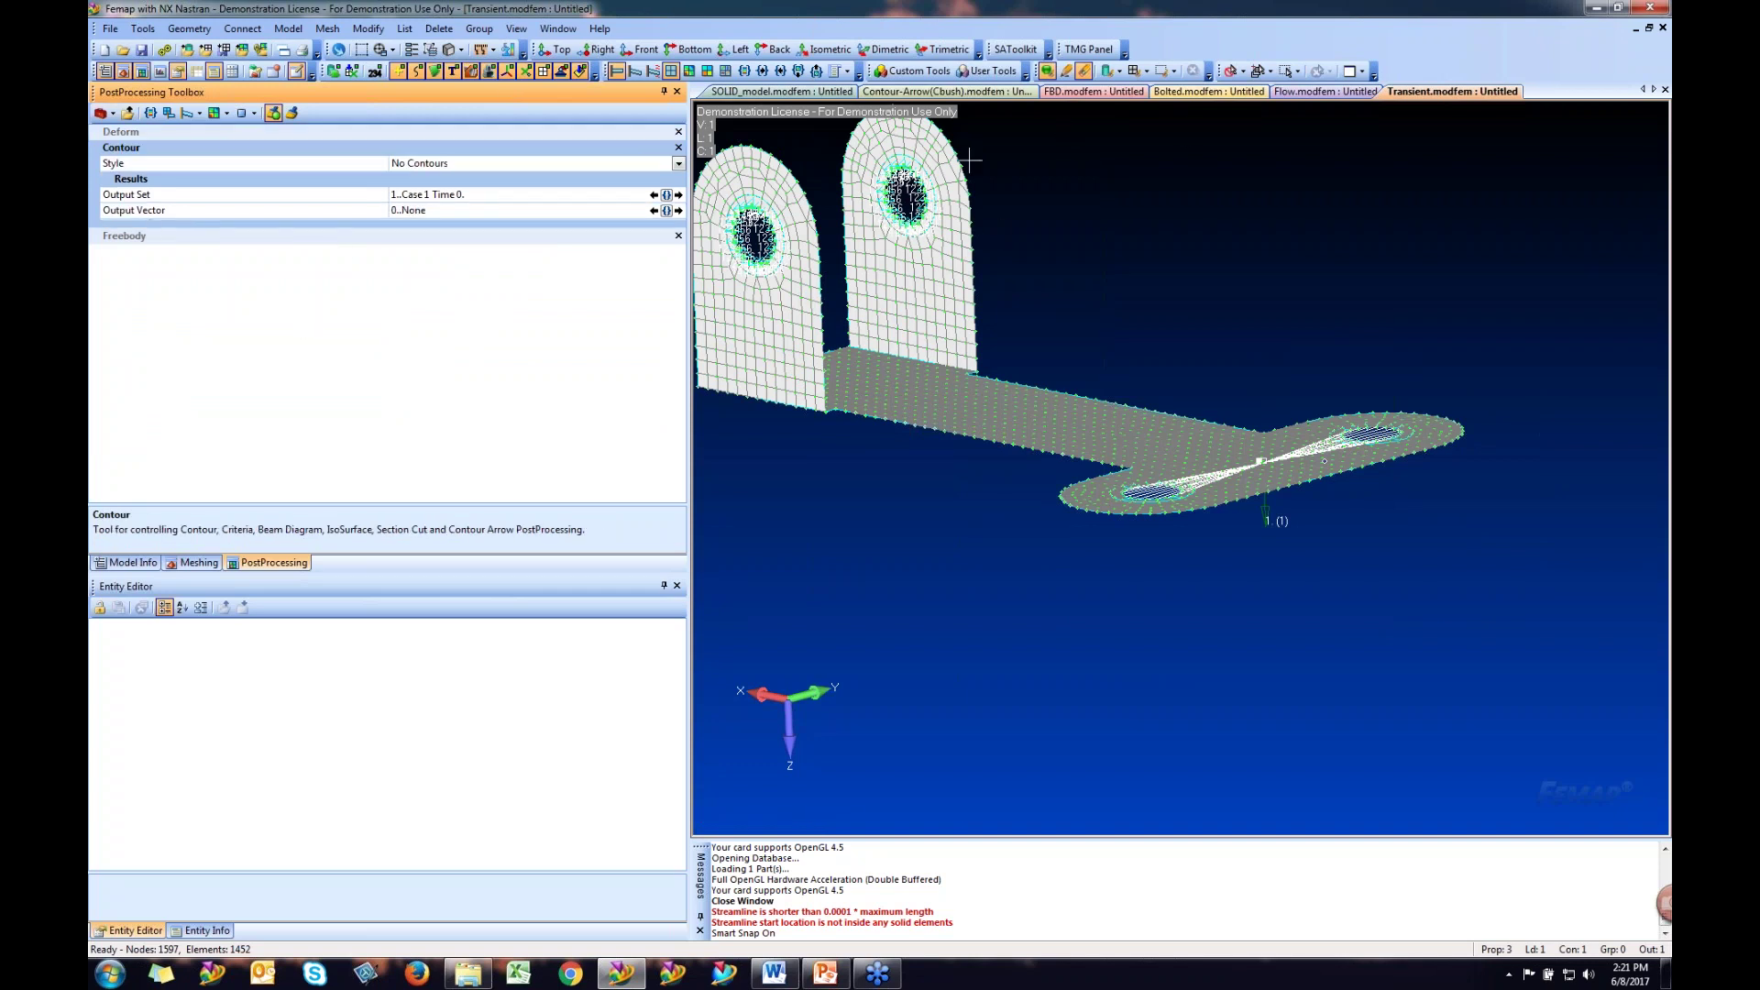
left_click(1237, 92)
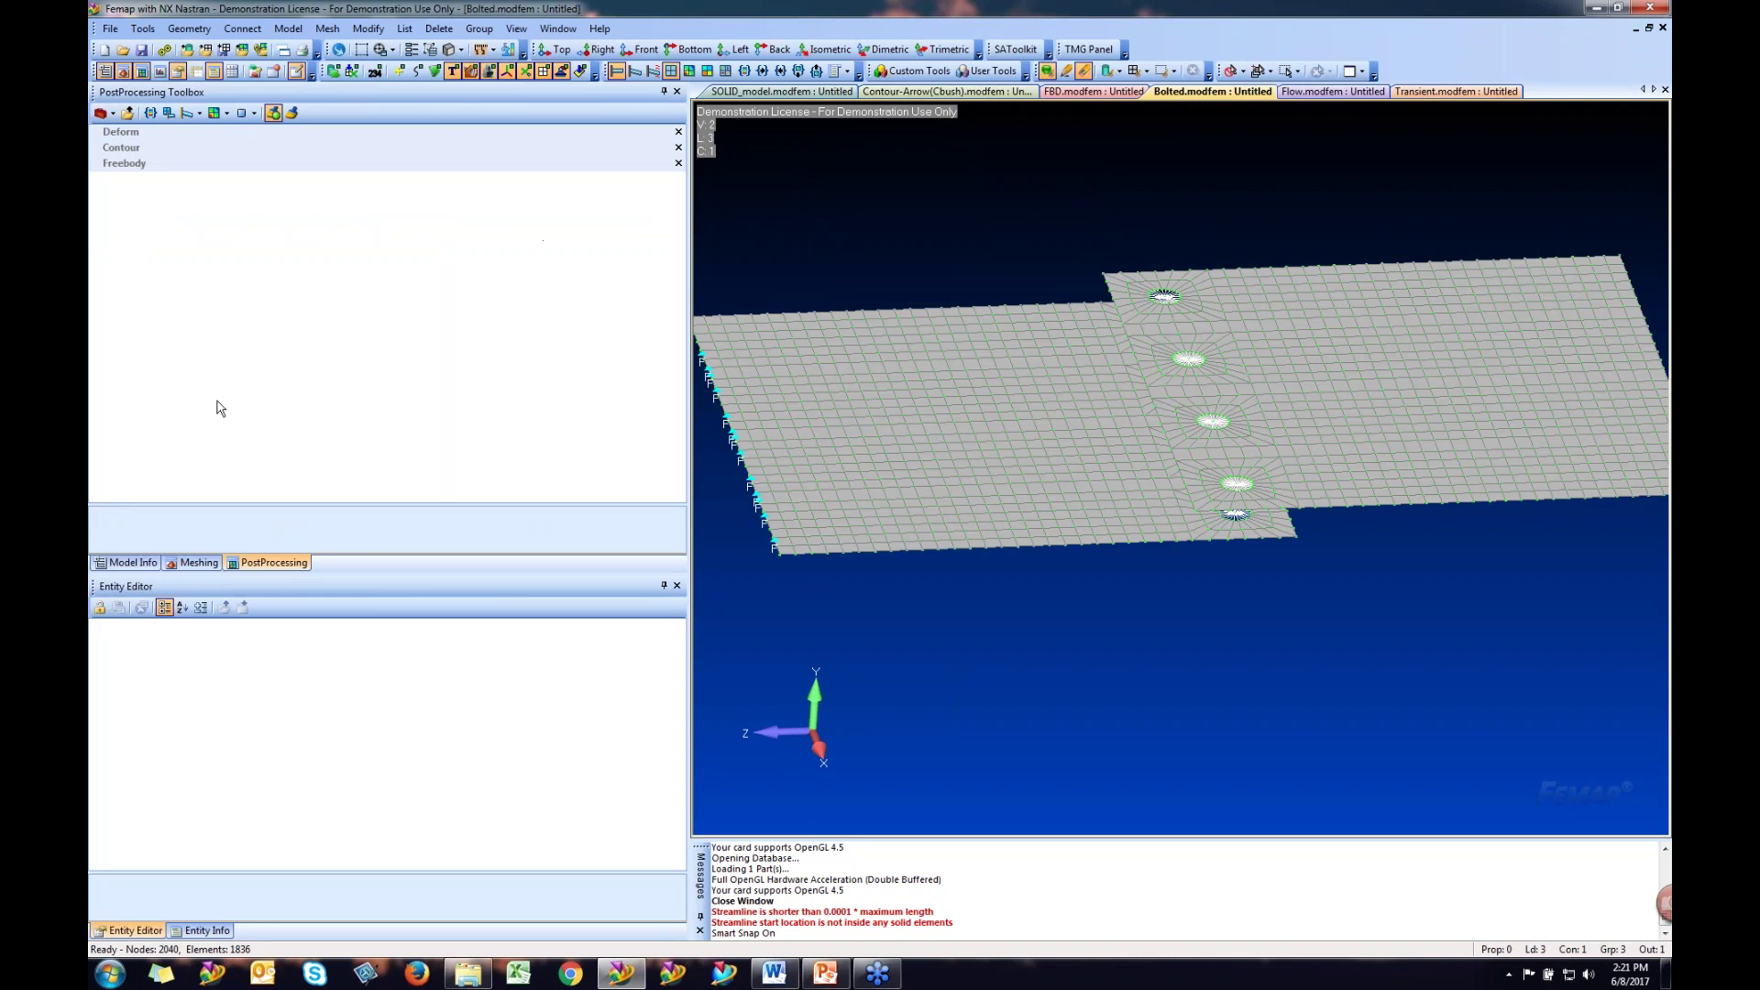
- Apply the Contour style to the bolted model and select output set 7, the FIXED END combination including LOAD (100X) and LOAD (100Y)
left_click(122, 147)
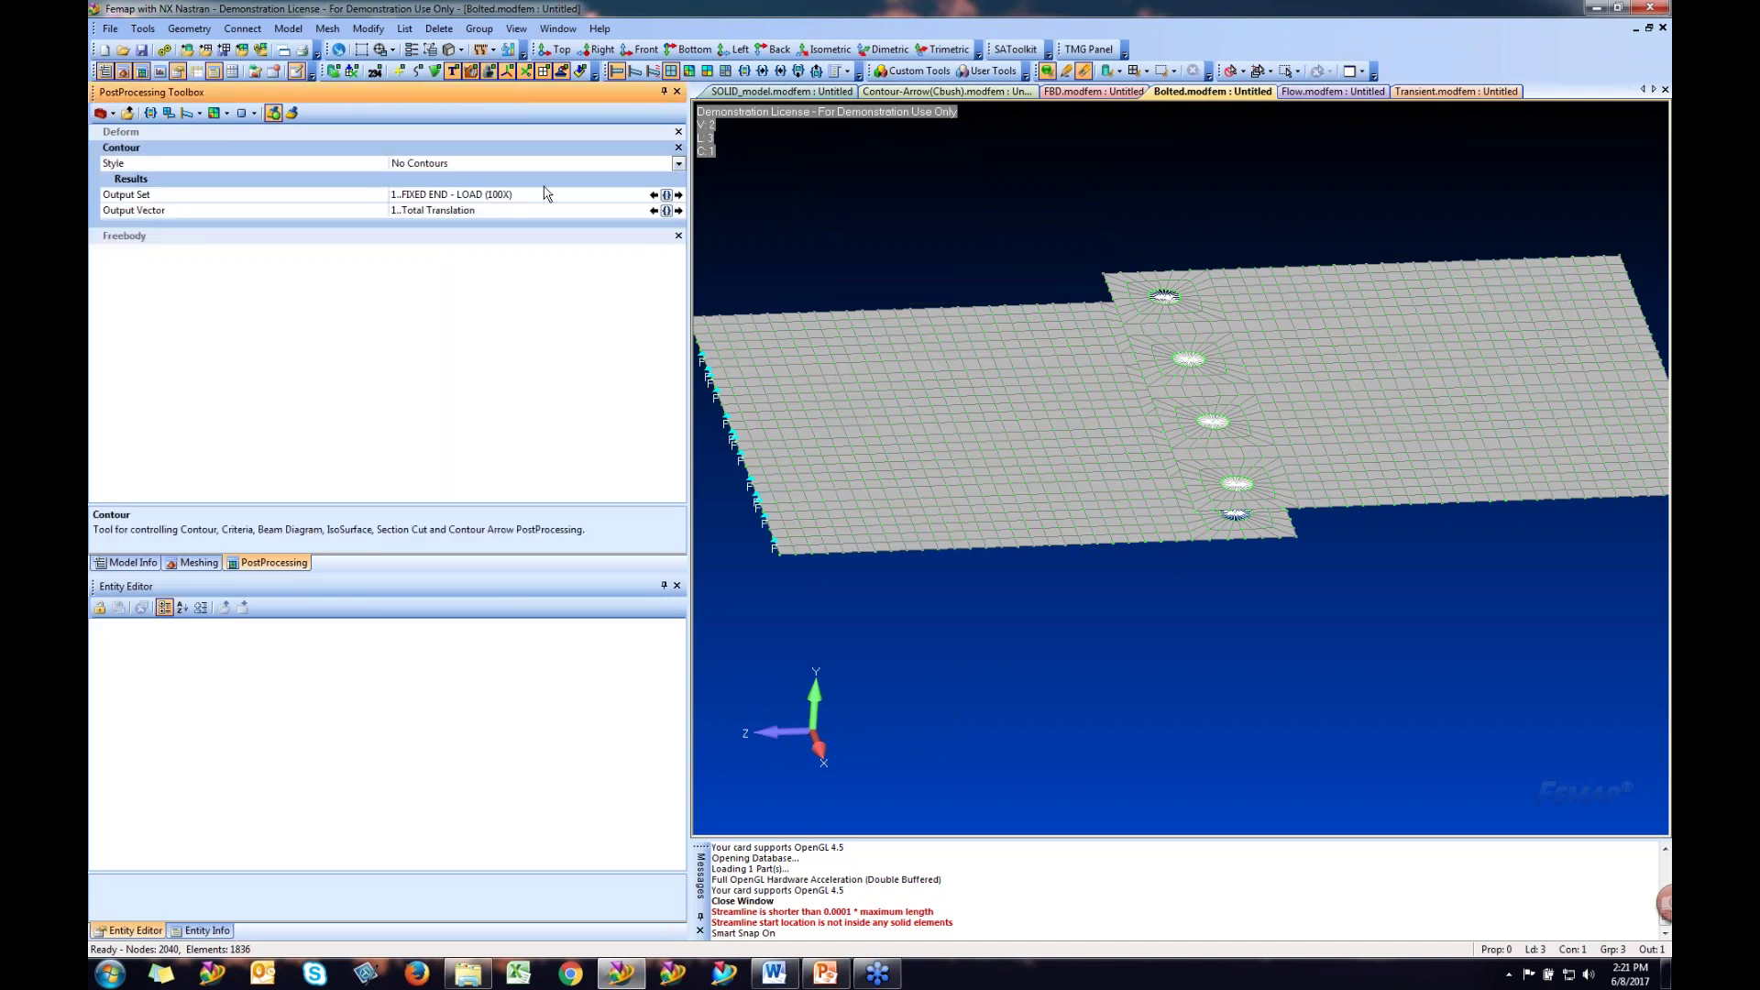
left_click(682, 165)
left_click(679, 164)
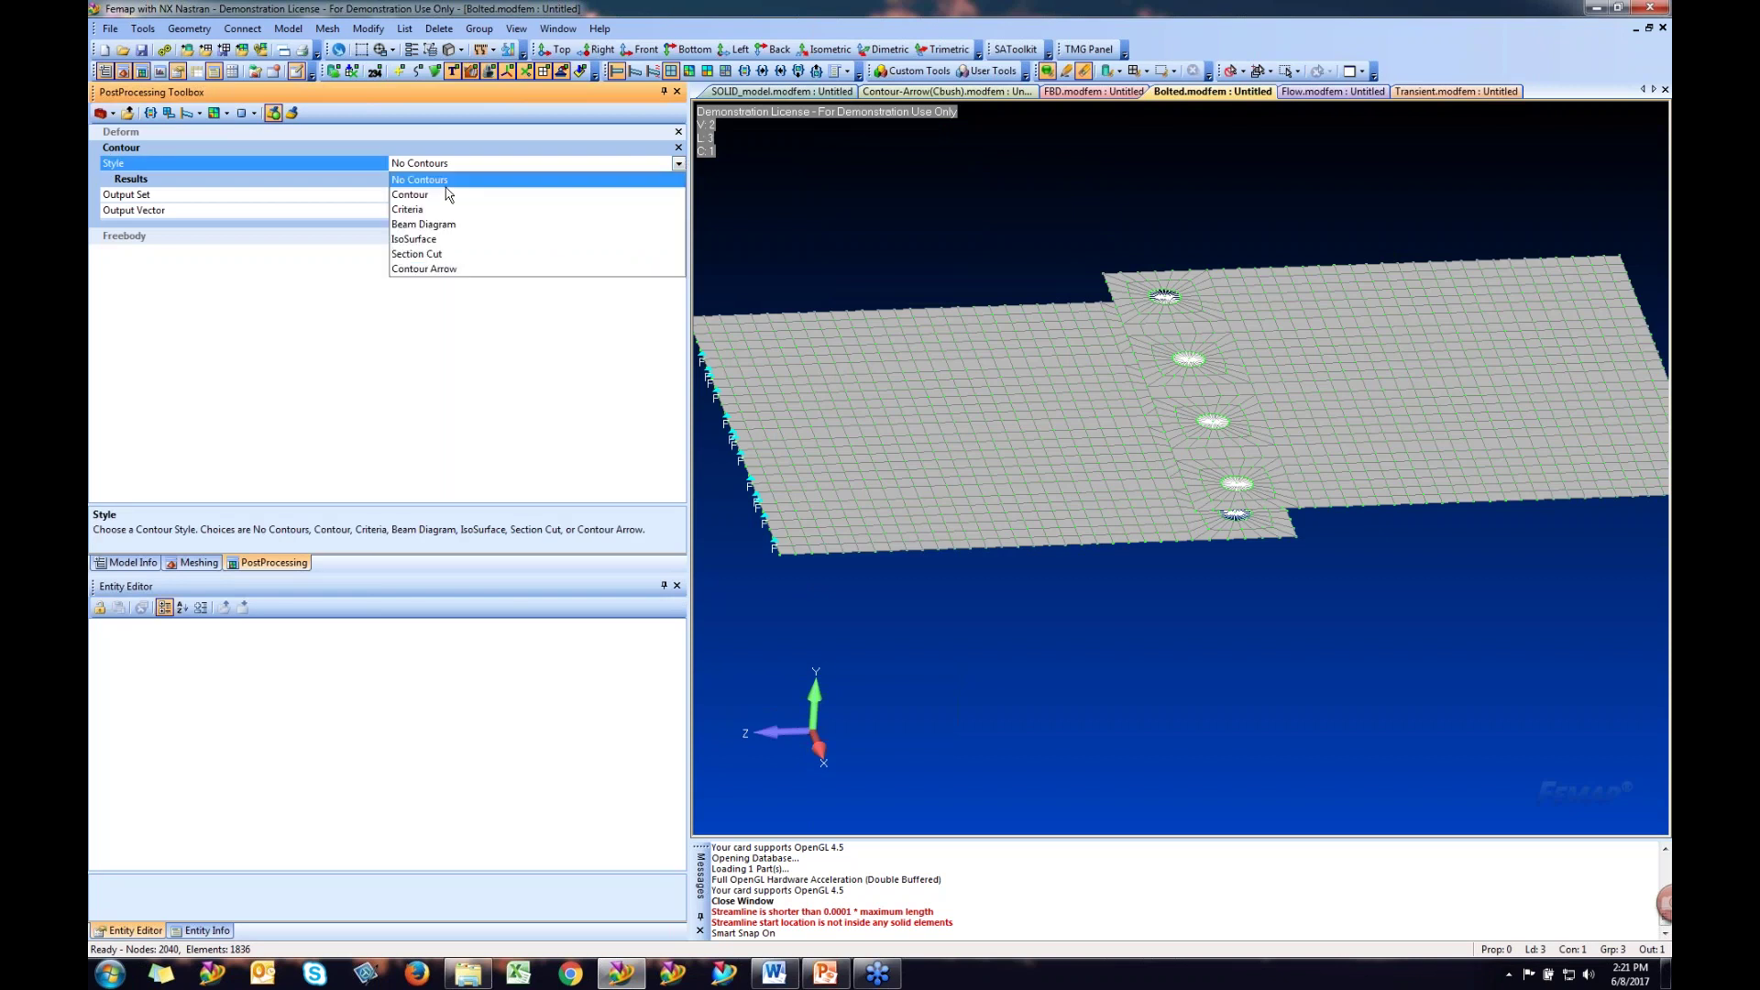
left_click(425, 196)
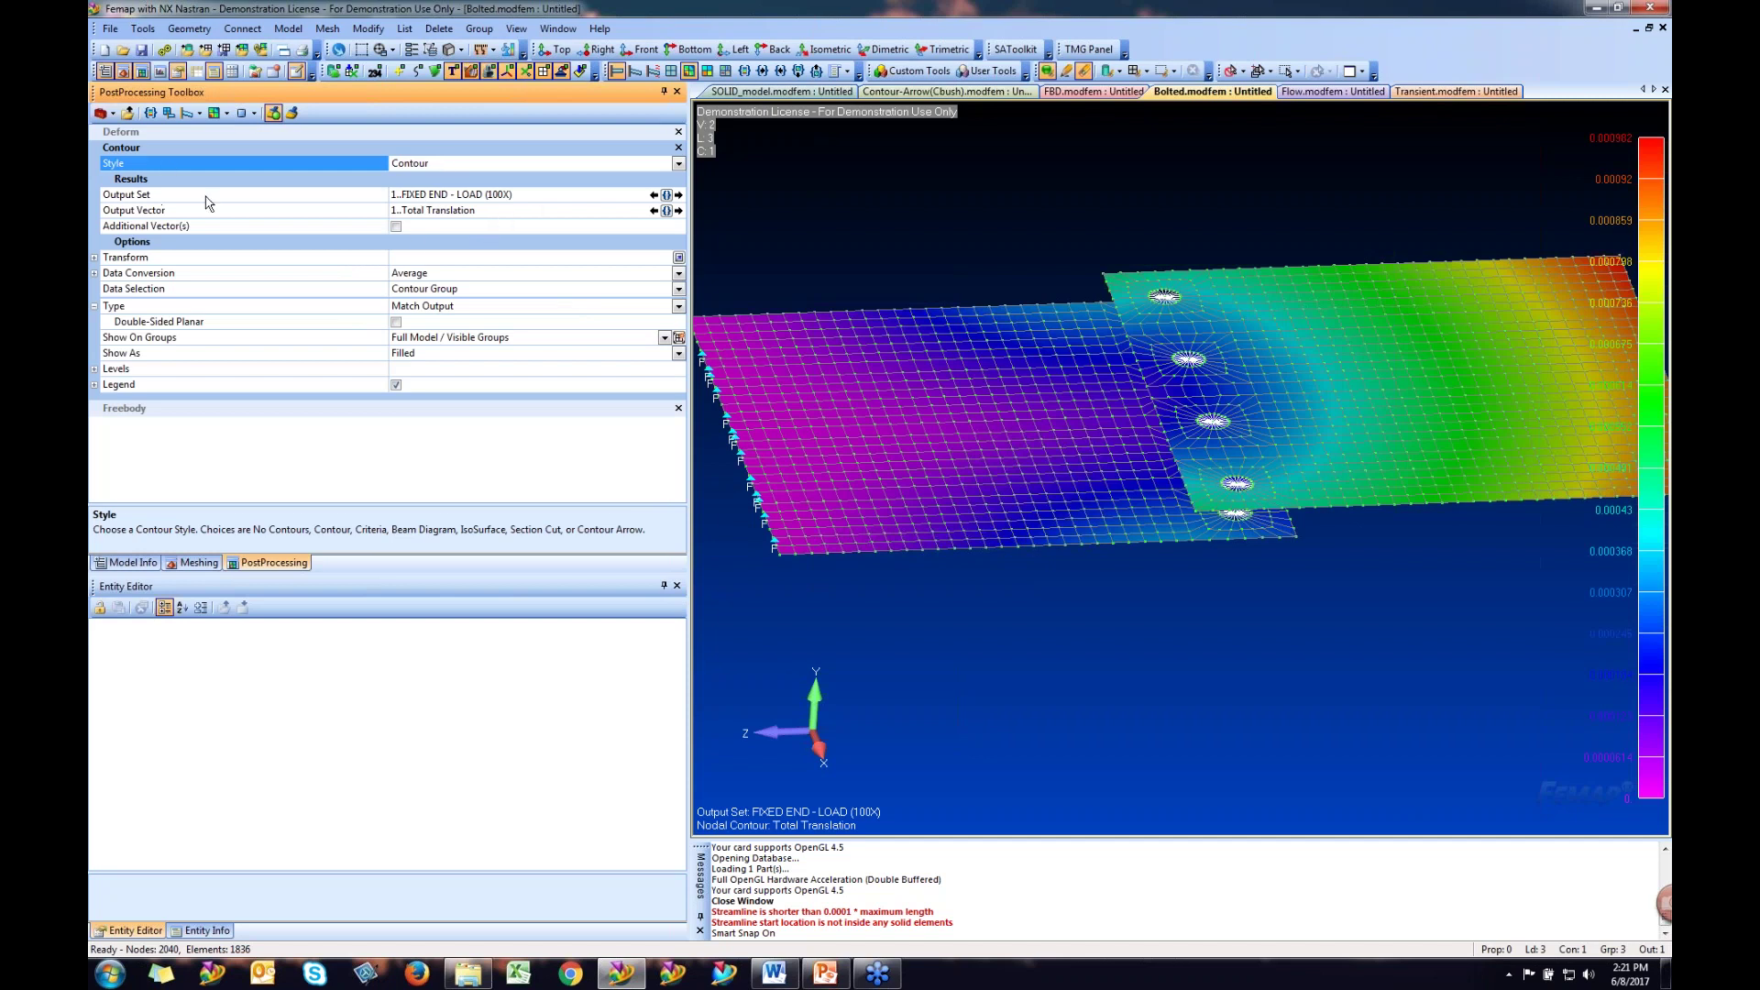
left_click(668, 195)
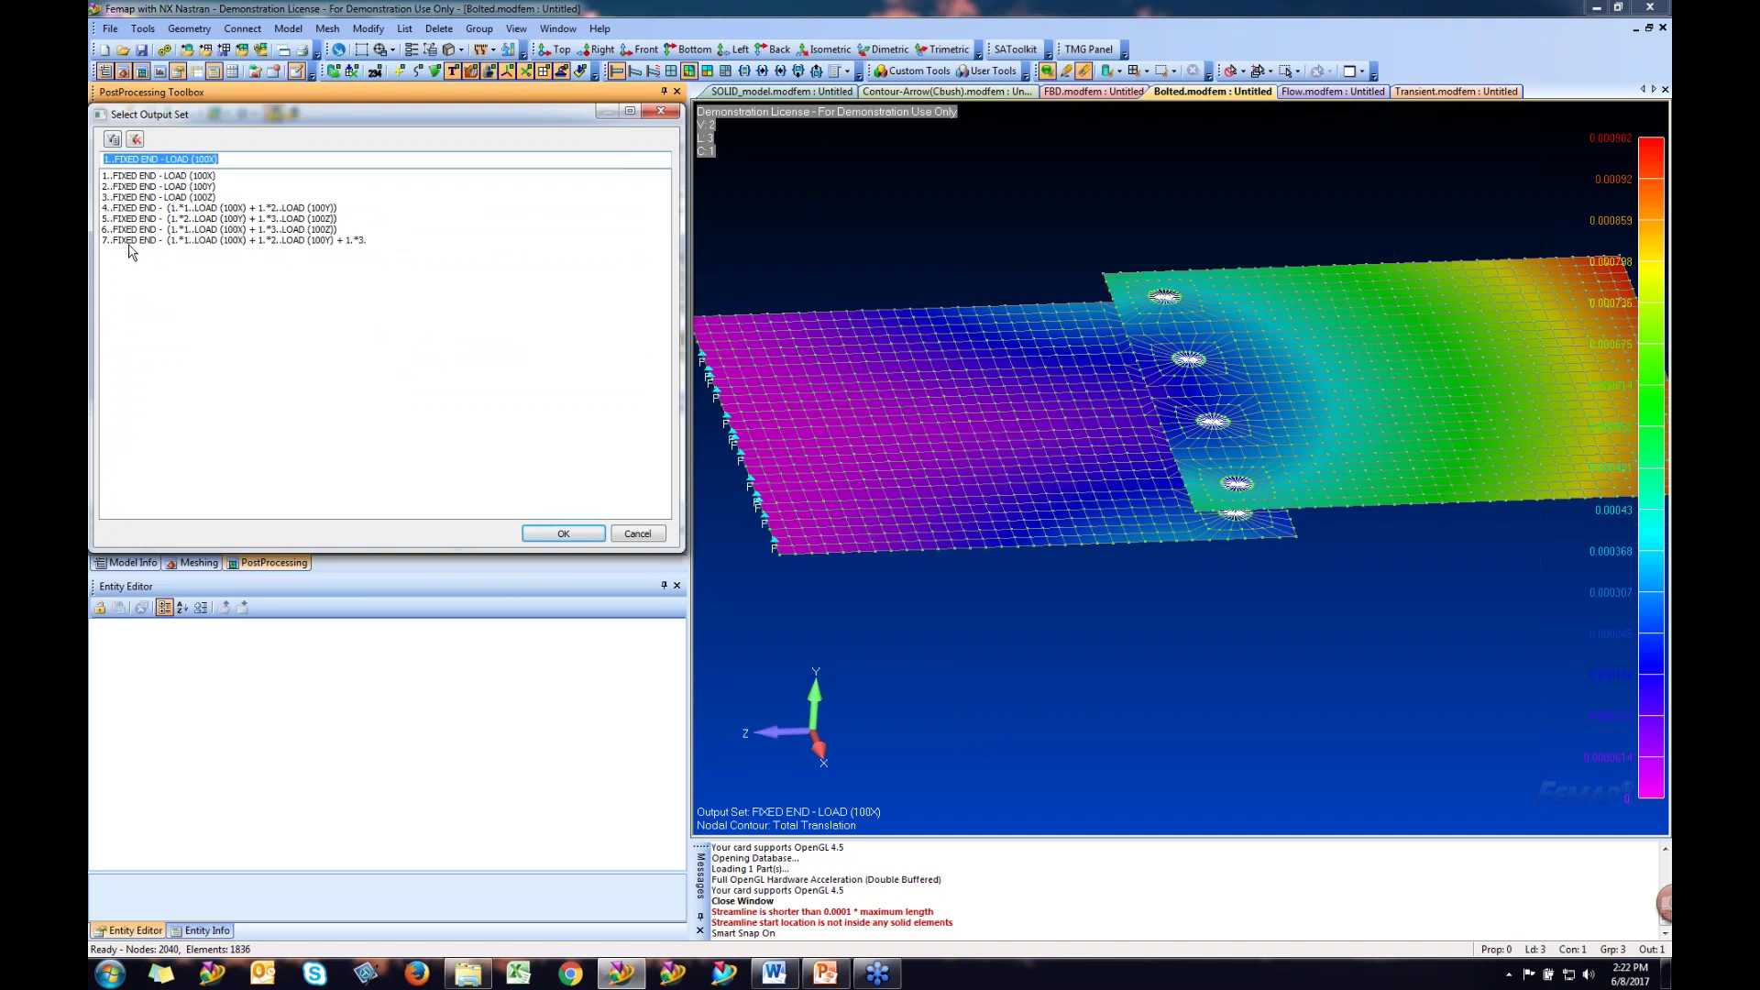
key("BackSpace")
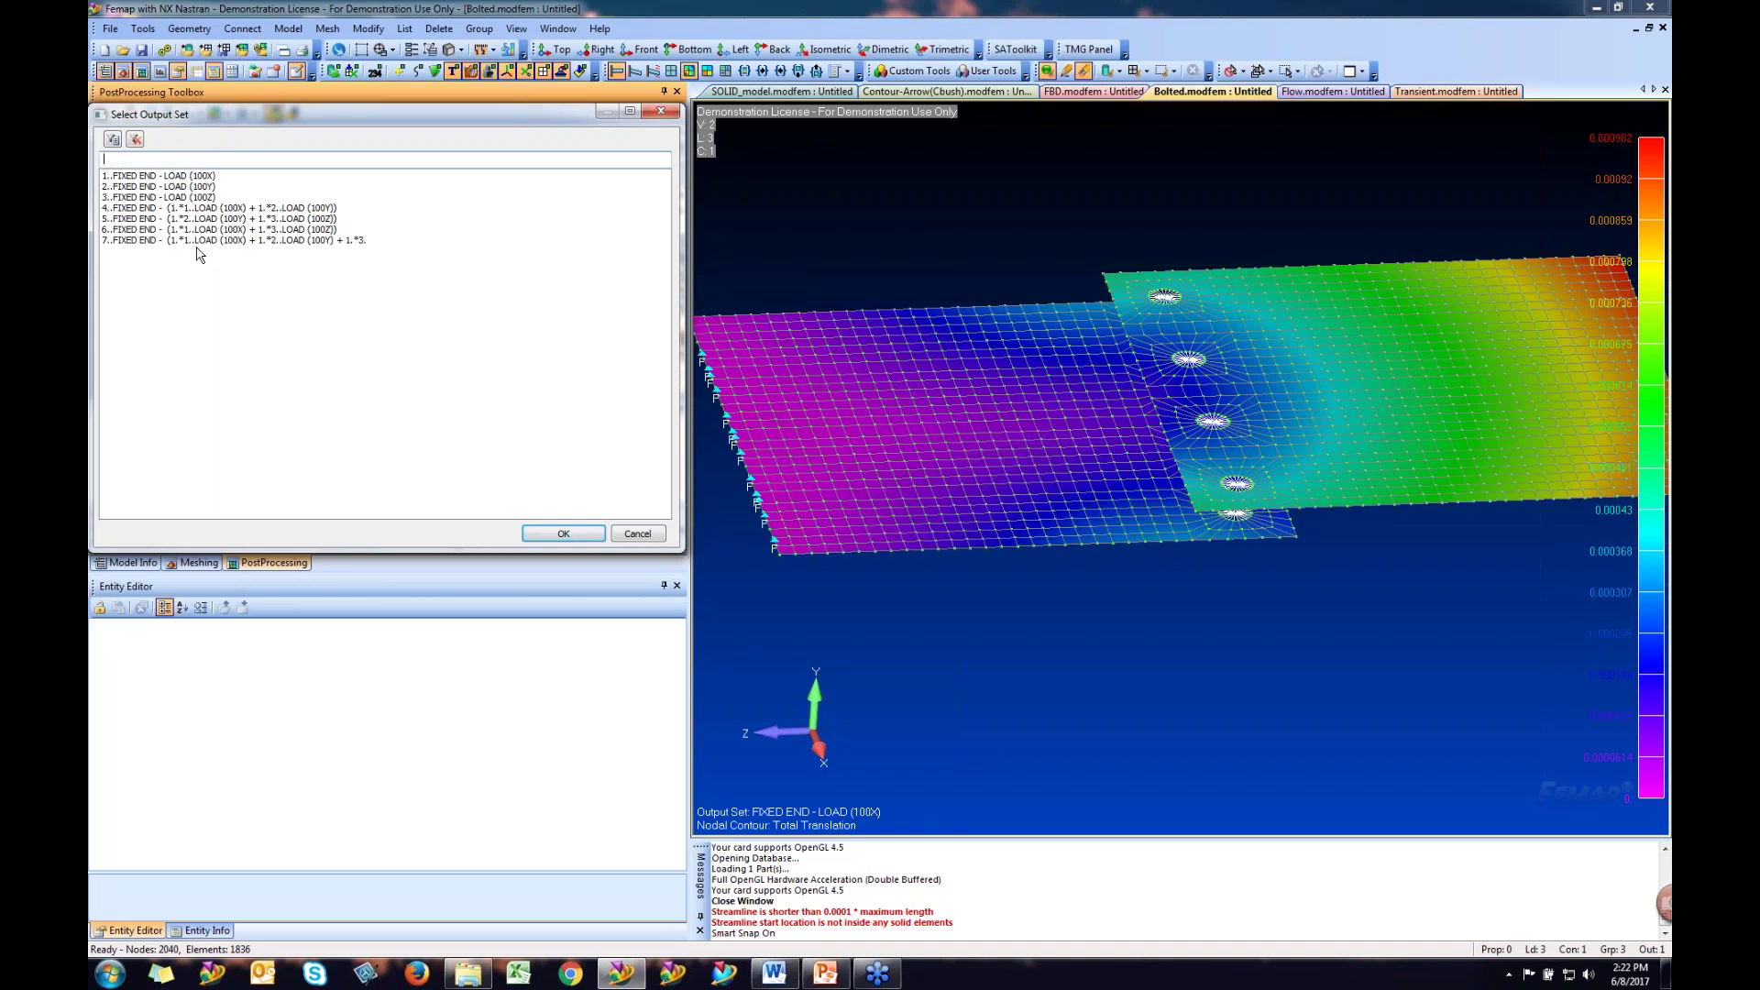
double_click(334, 241)
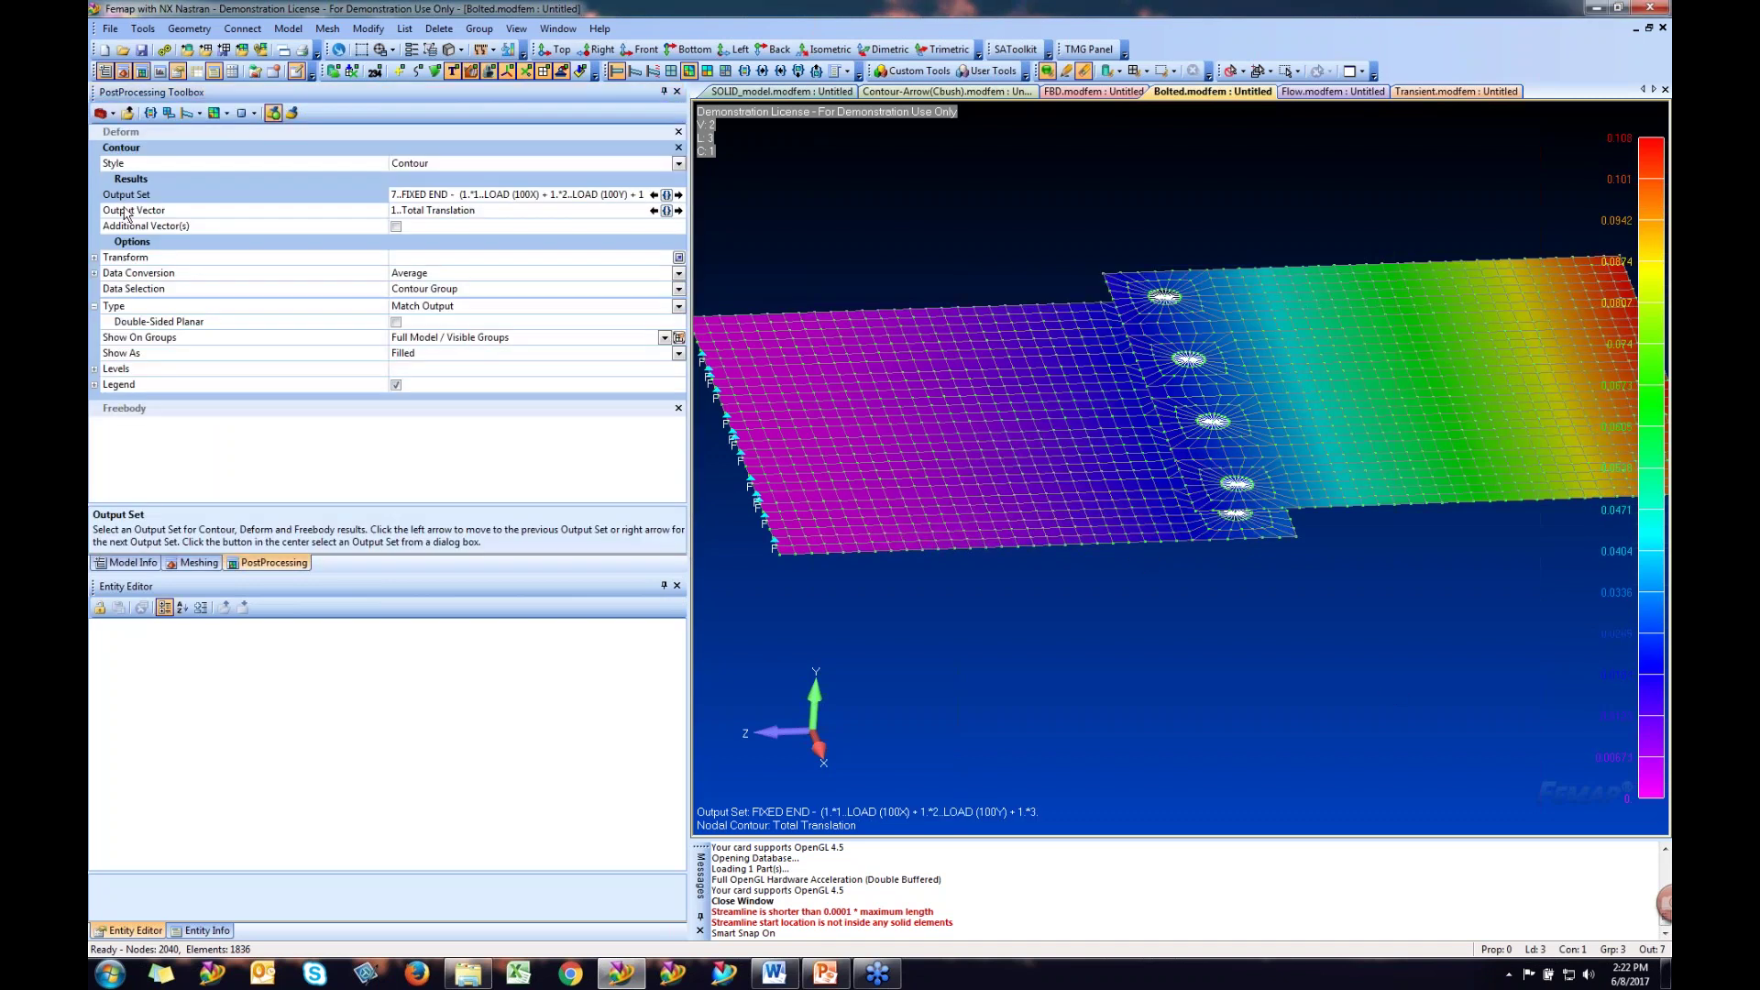
- Filter the output vectors to output type 4..Stress and select 7033..Plate Top VonMises Stress for the contour
left_click(667, 211)
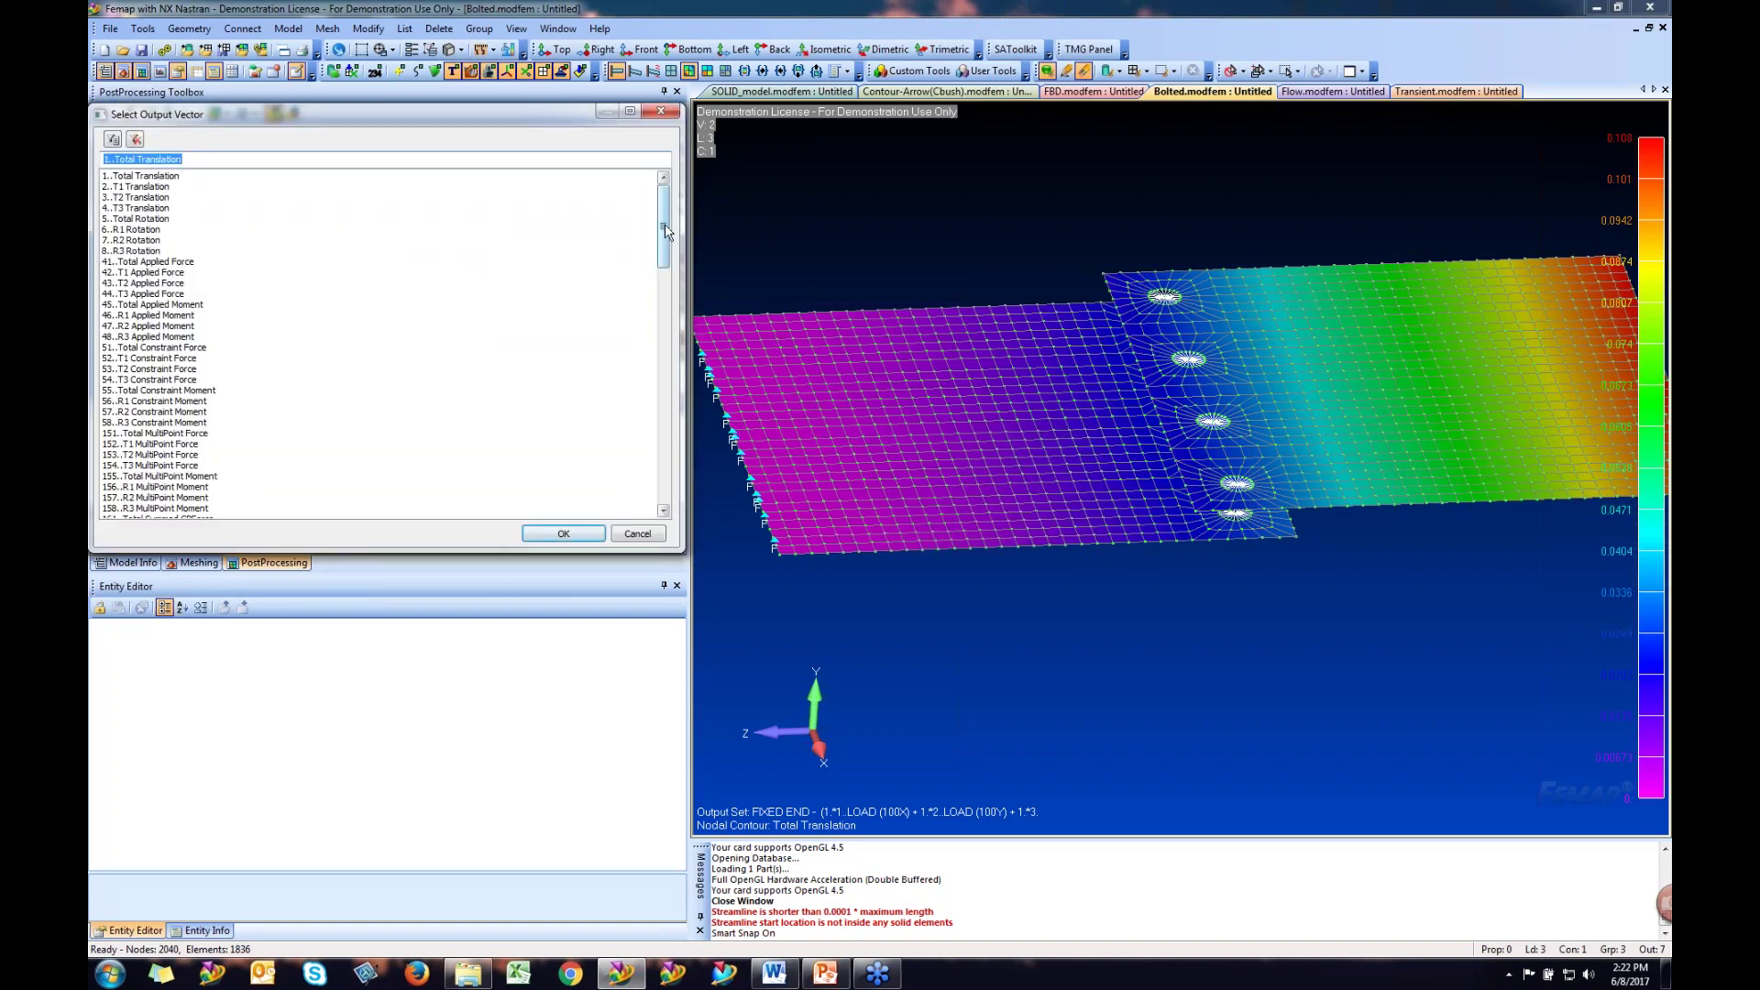
left_click_drag(668, 231, 674, 446)
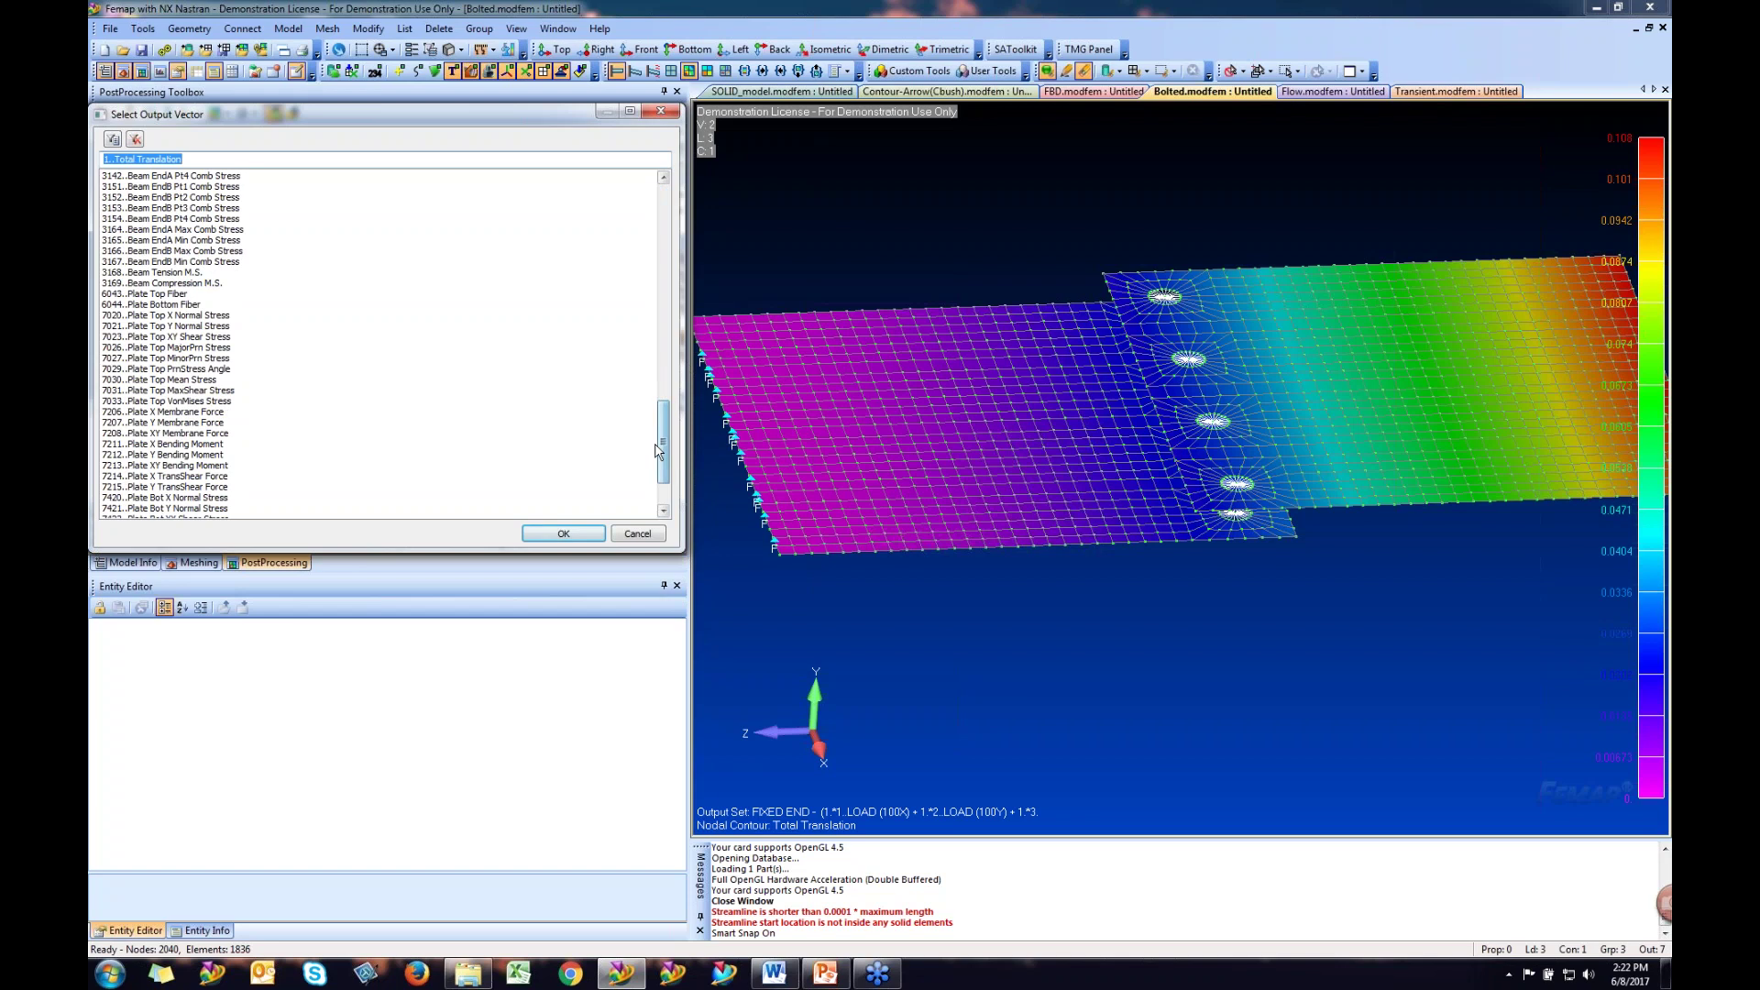
left_click_drag(667, 456, 668, 239)
key("BackSpace")
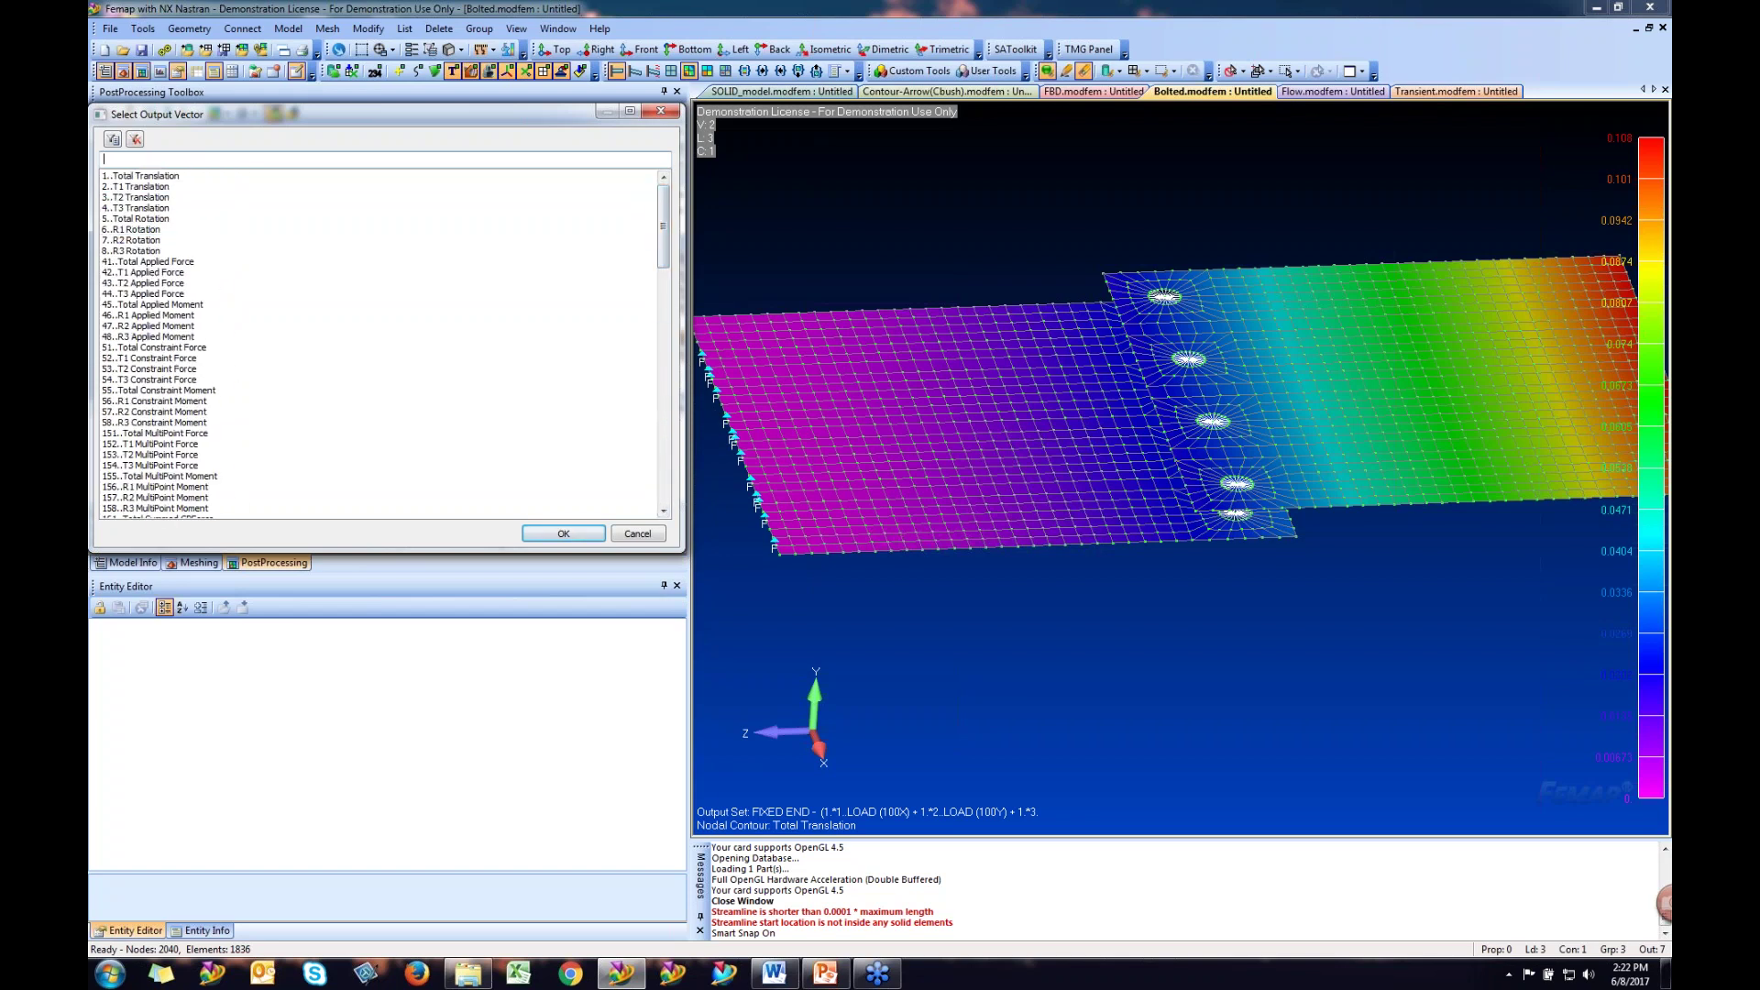
left_click(111, 140)
left_click_drag(938, 773, 1047, 365)
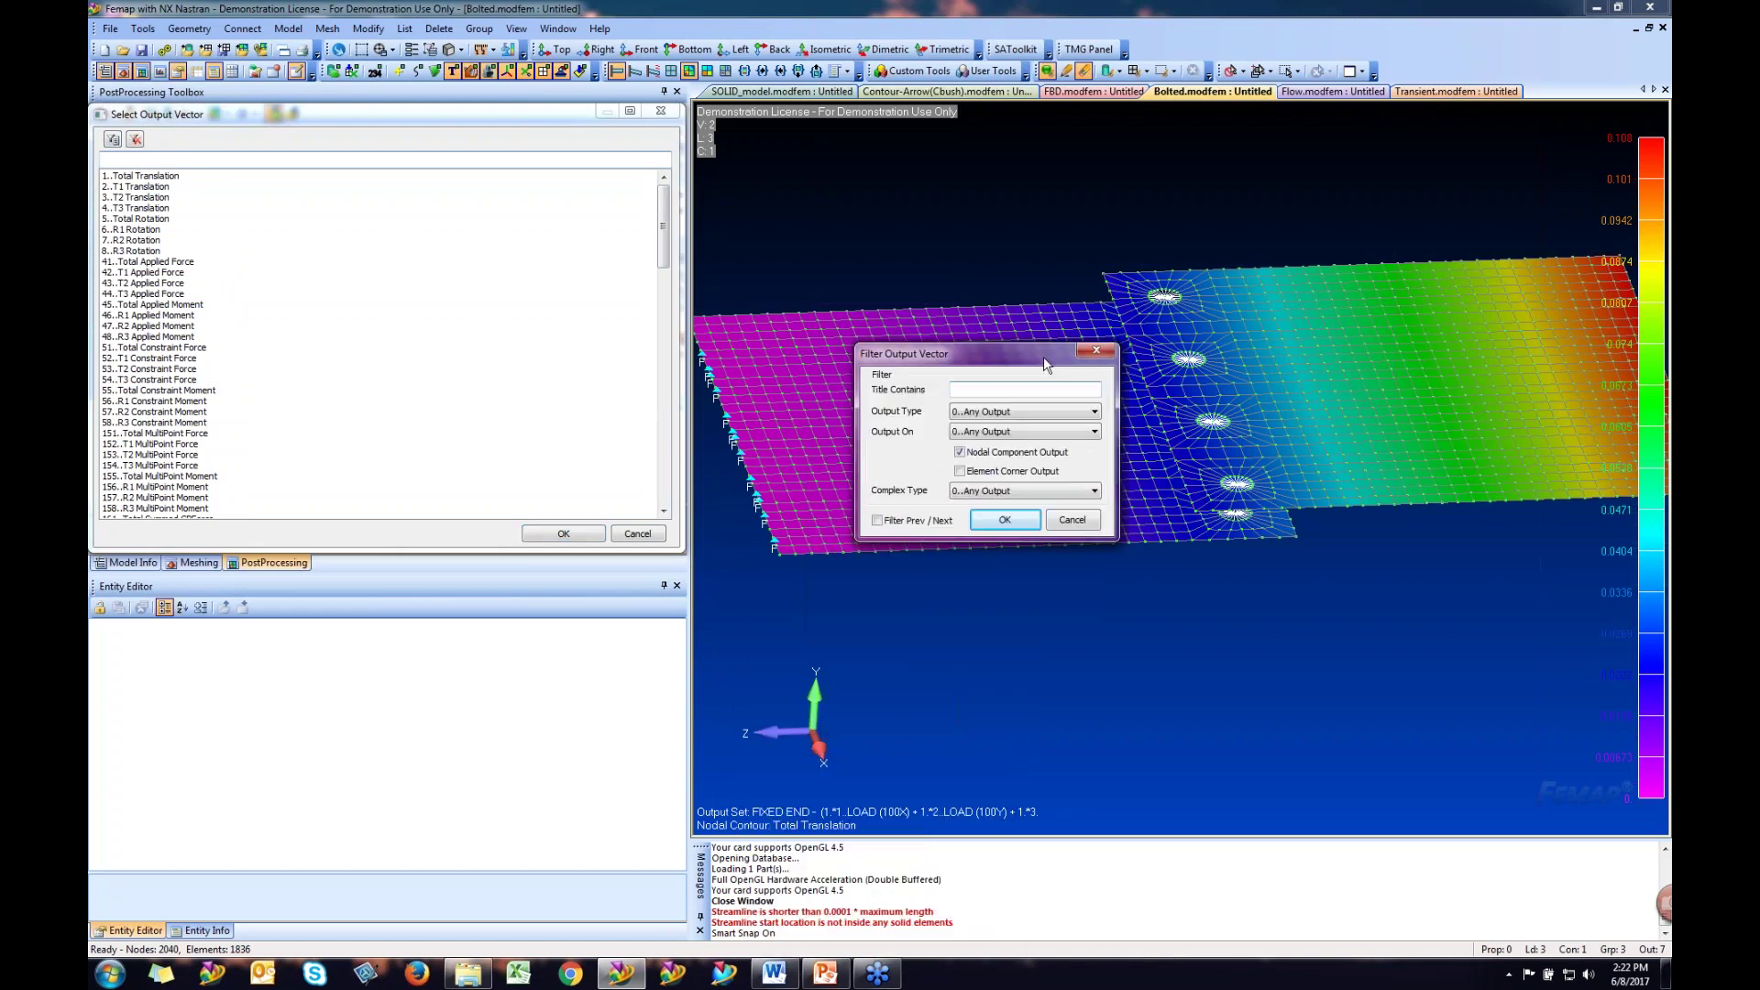
left_click(1091, 495)
left_click(1071, 414)
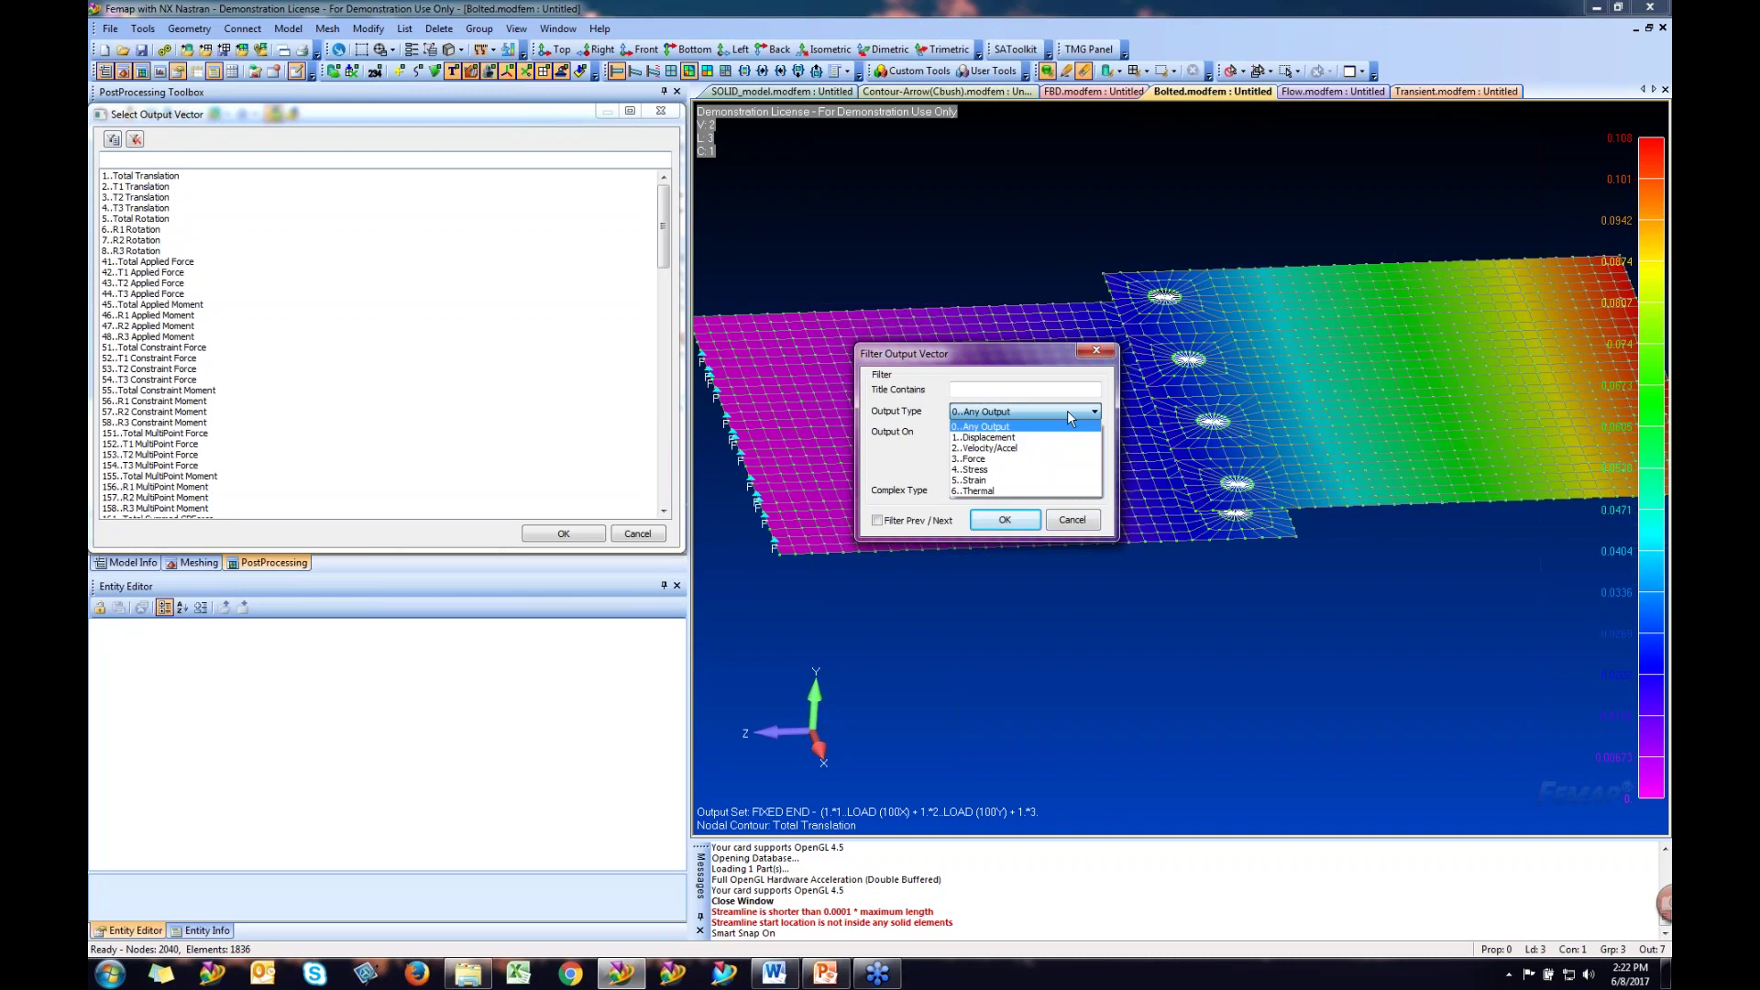
left_click(990, 470)
left_click(1003, 521)
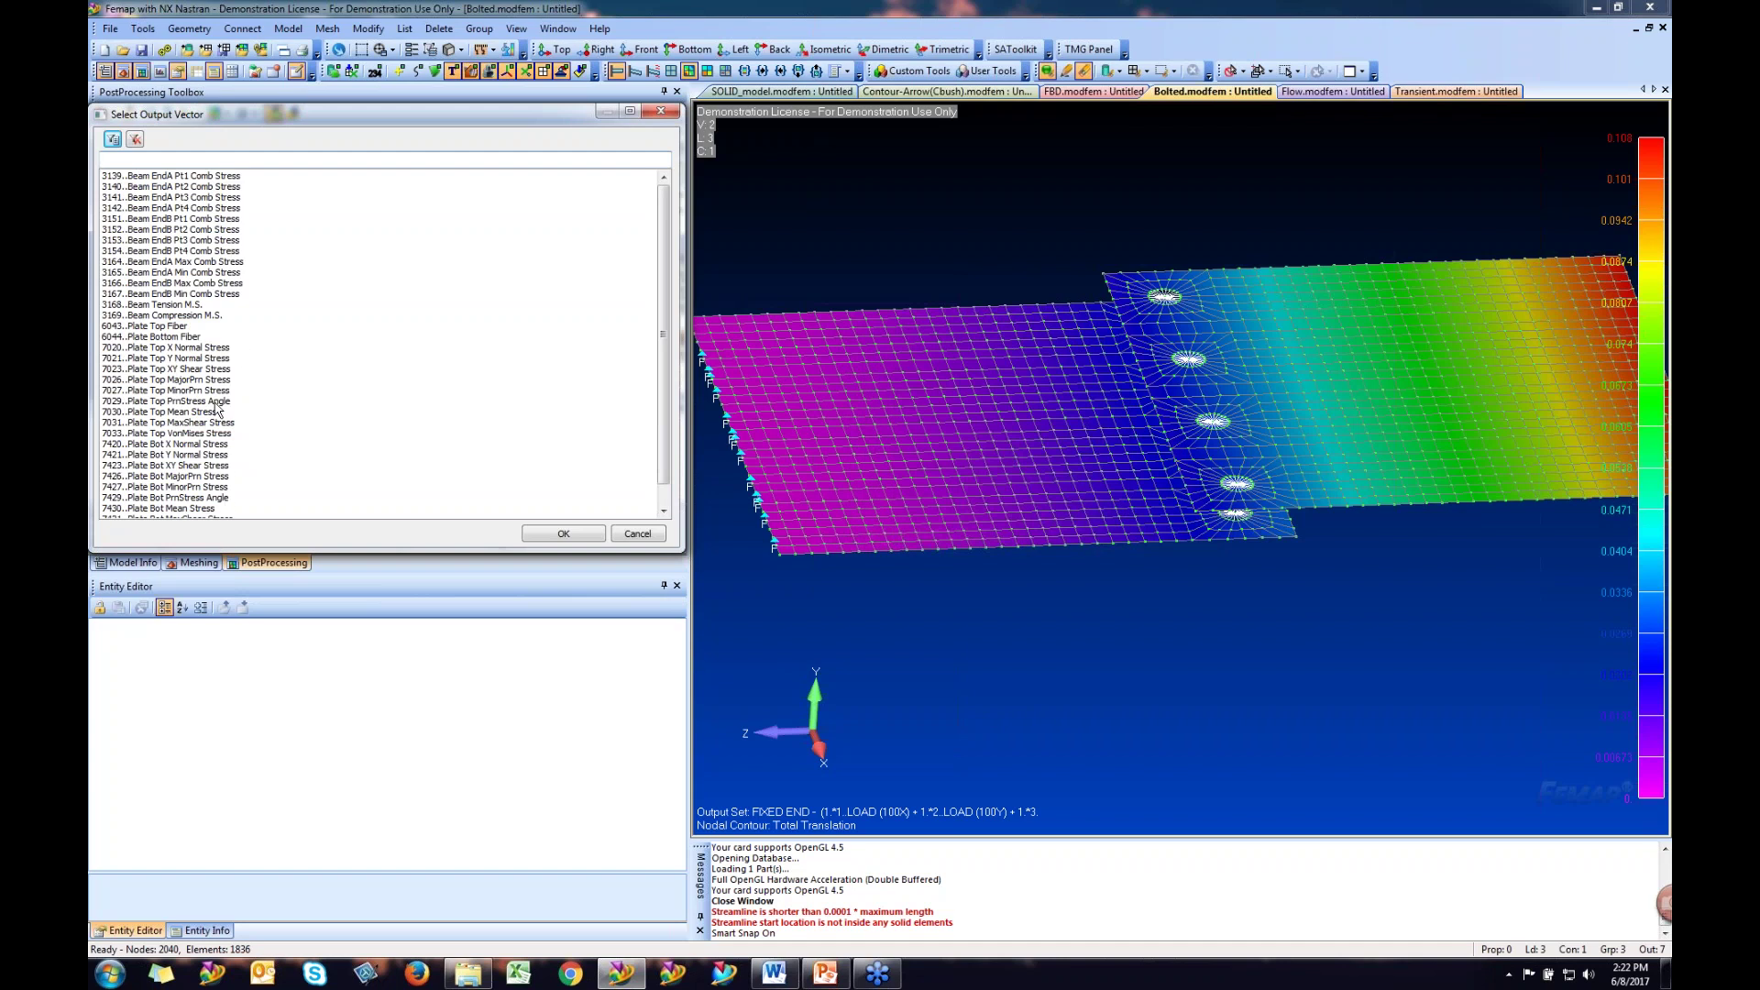
left_click(209, 433)
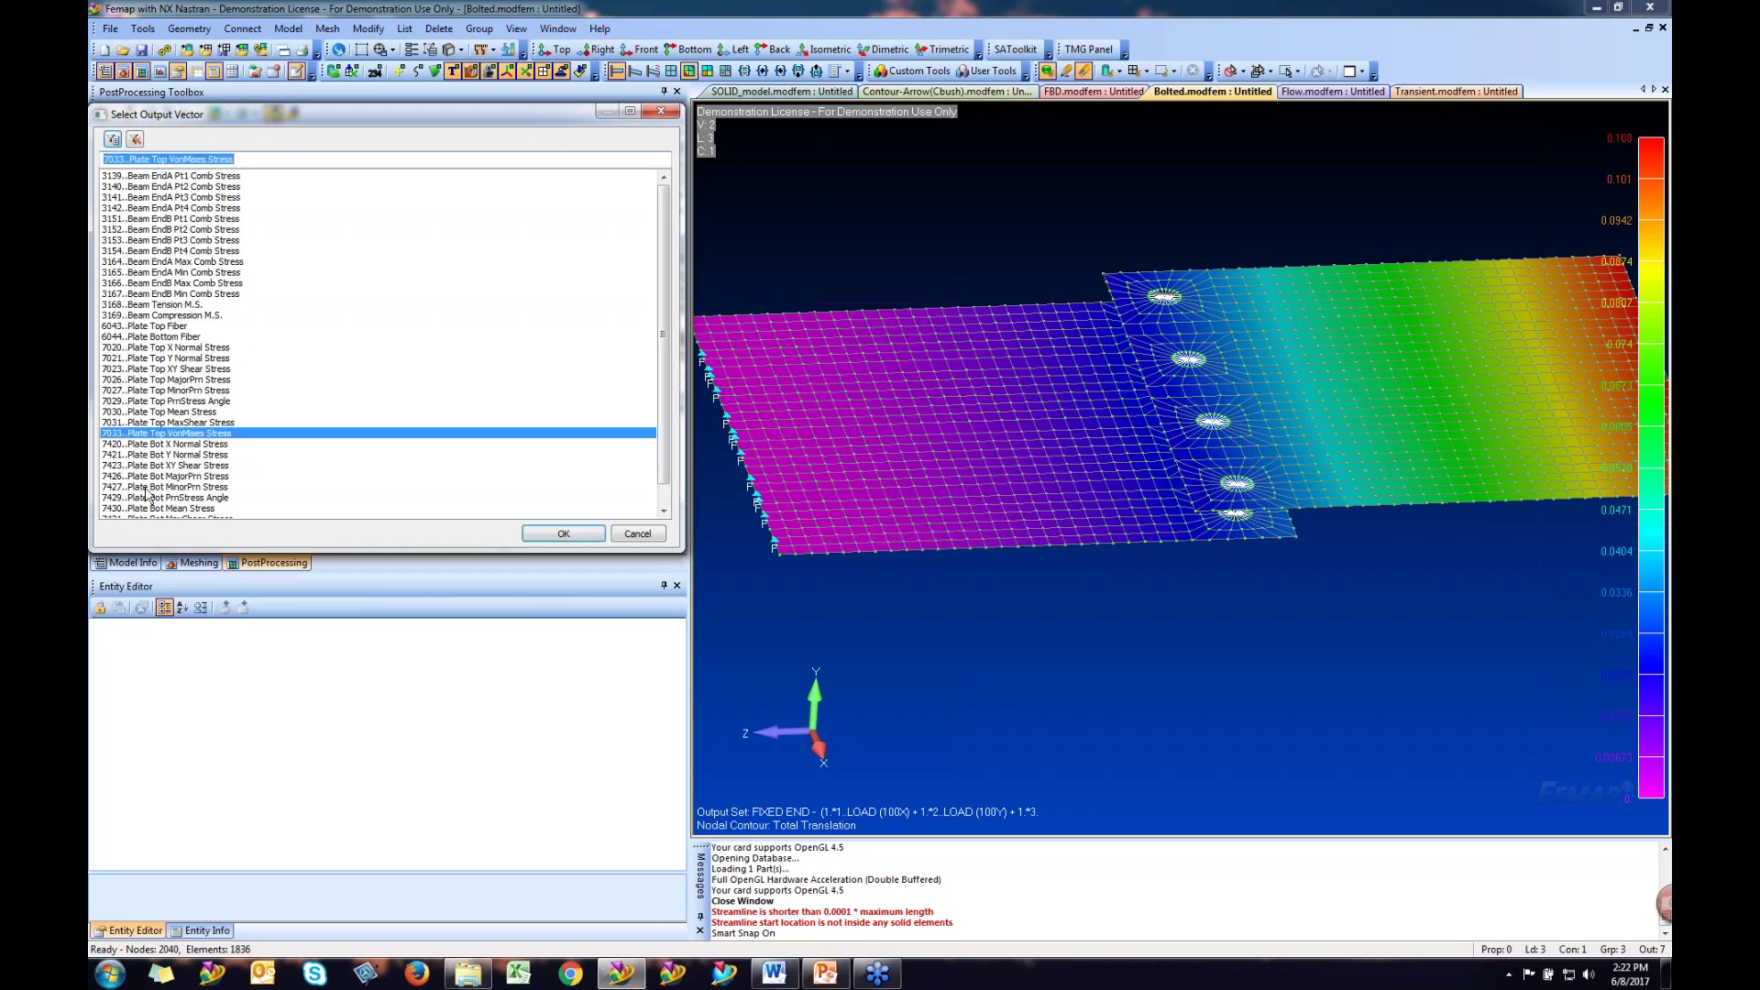
left_click(593, 535)
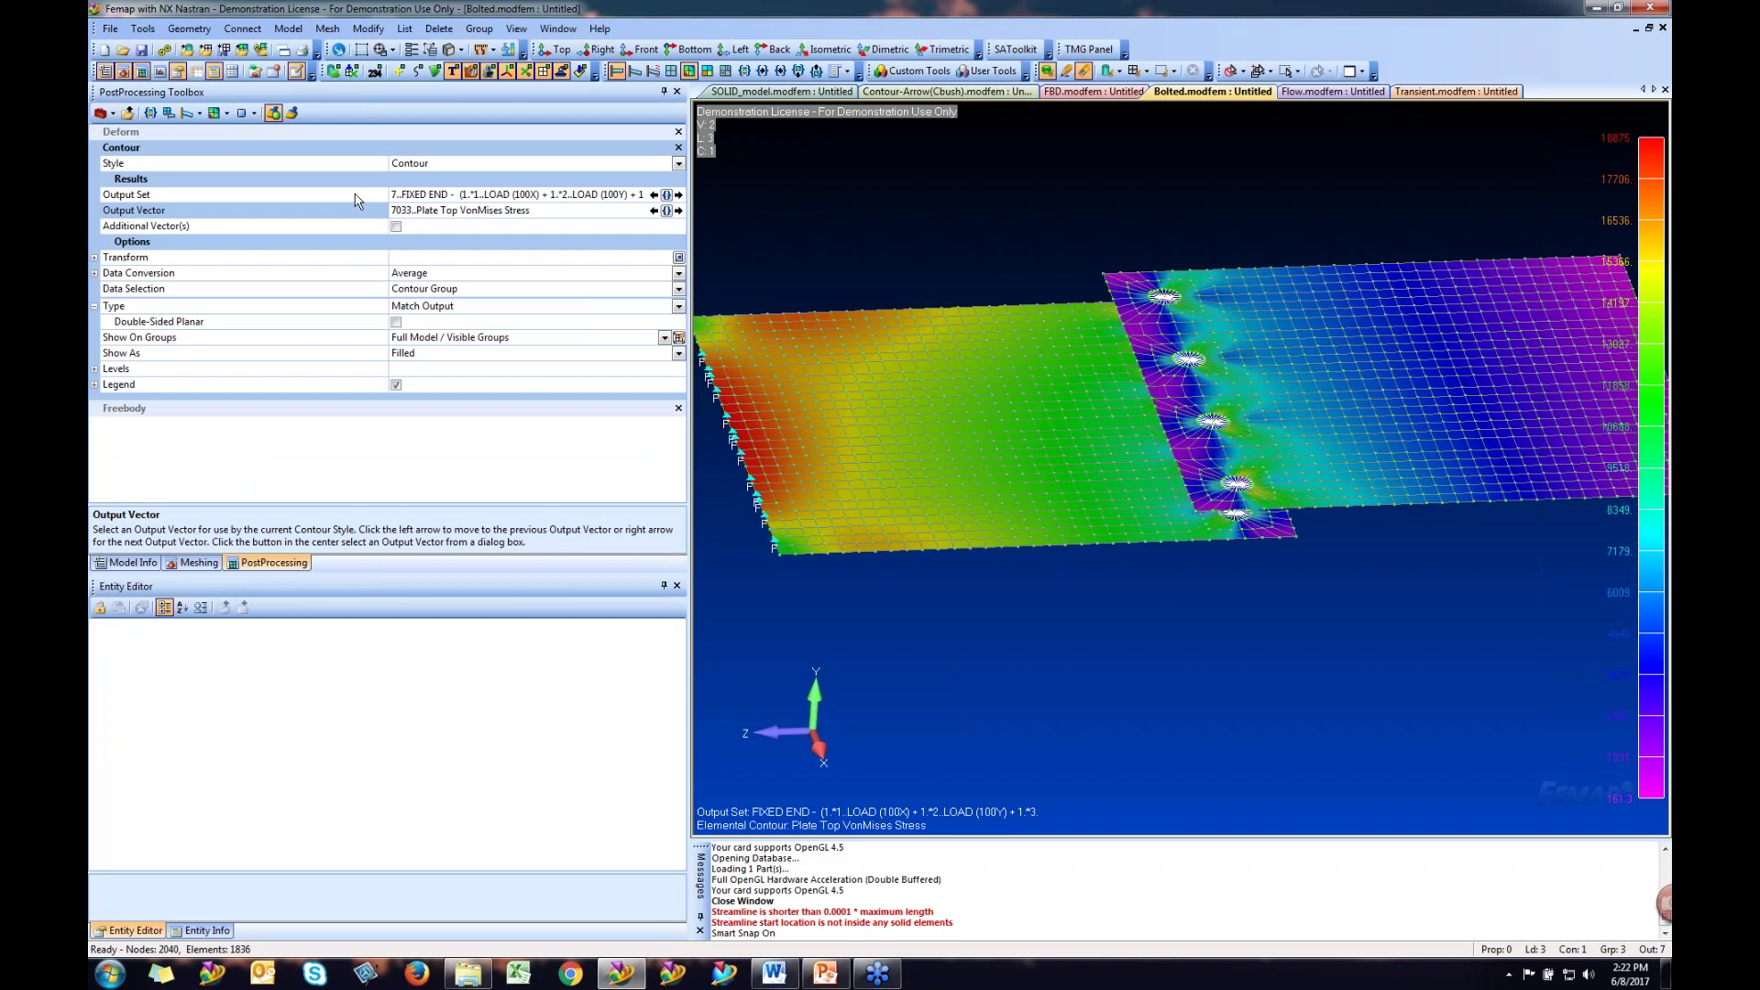
left_click(396, 227)
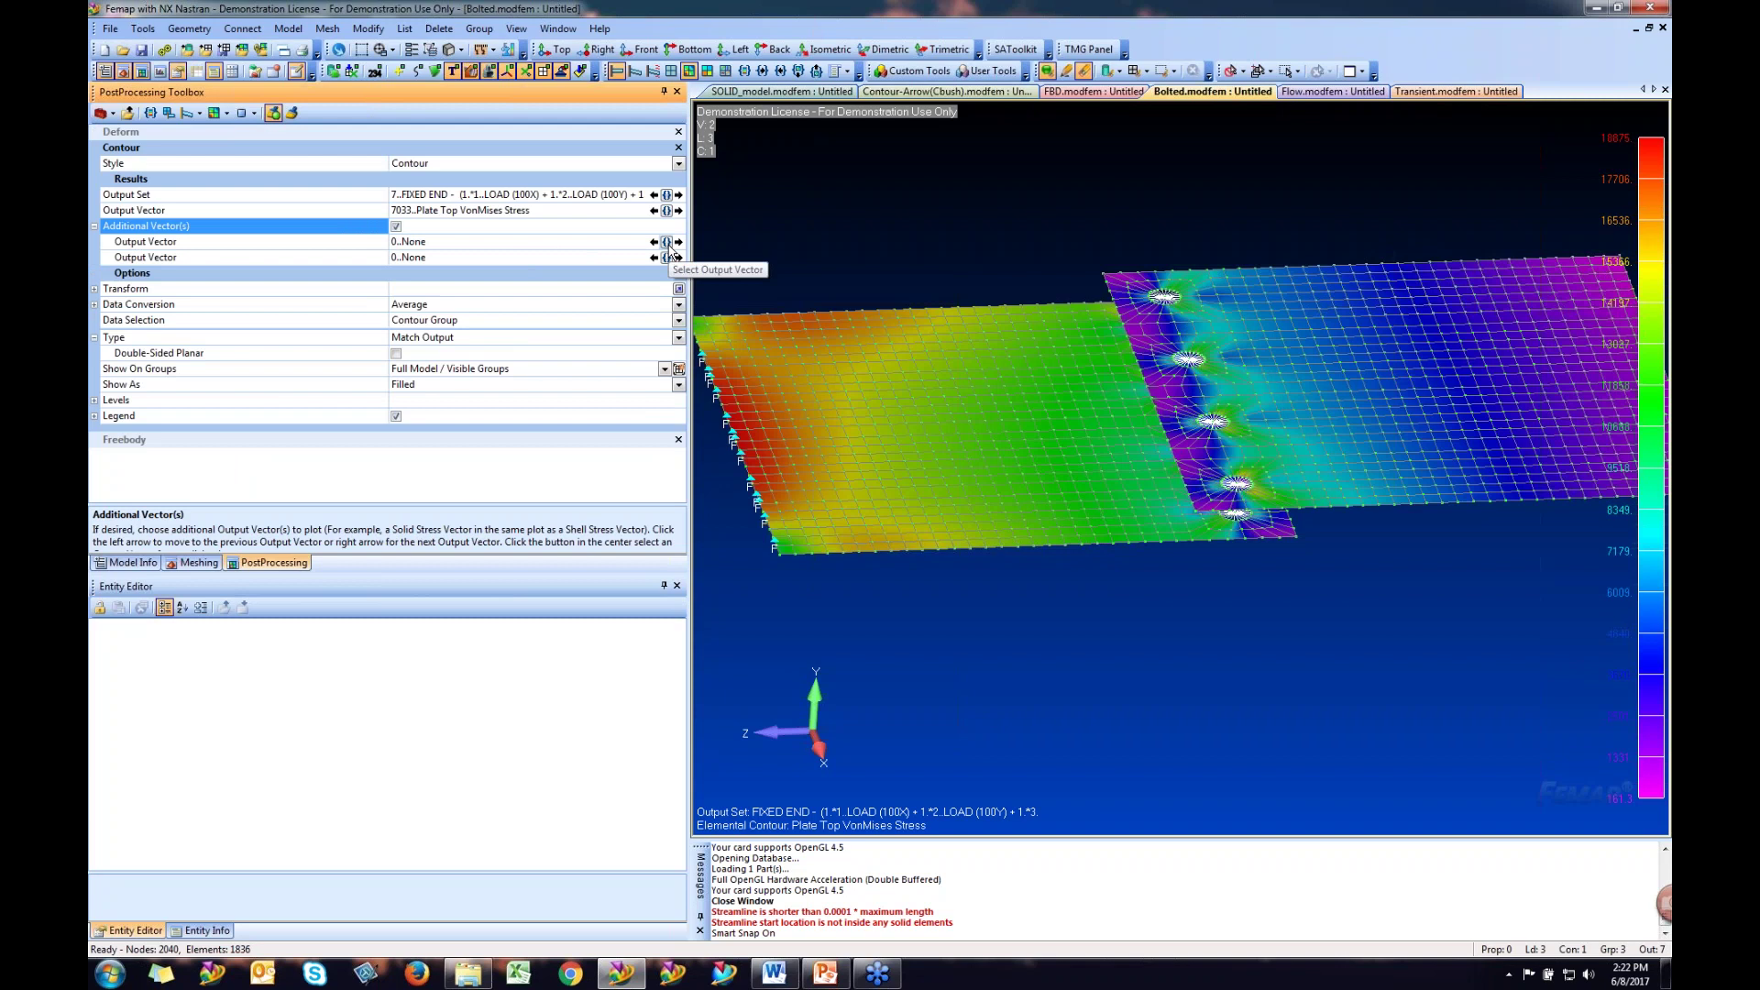
middle_click_drag(701, 275, 705, 443)
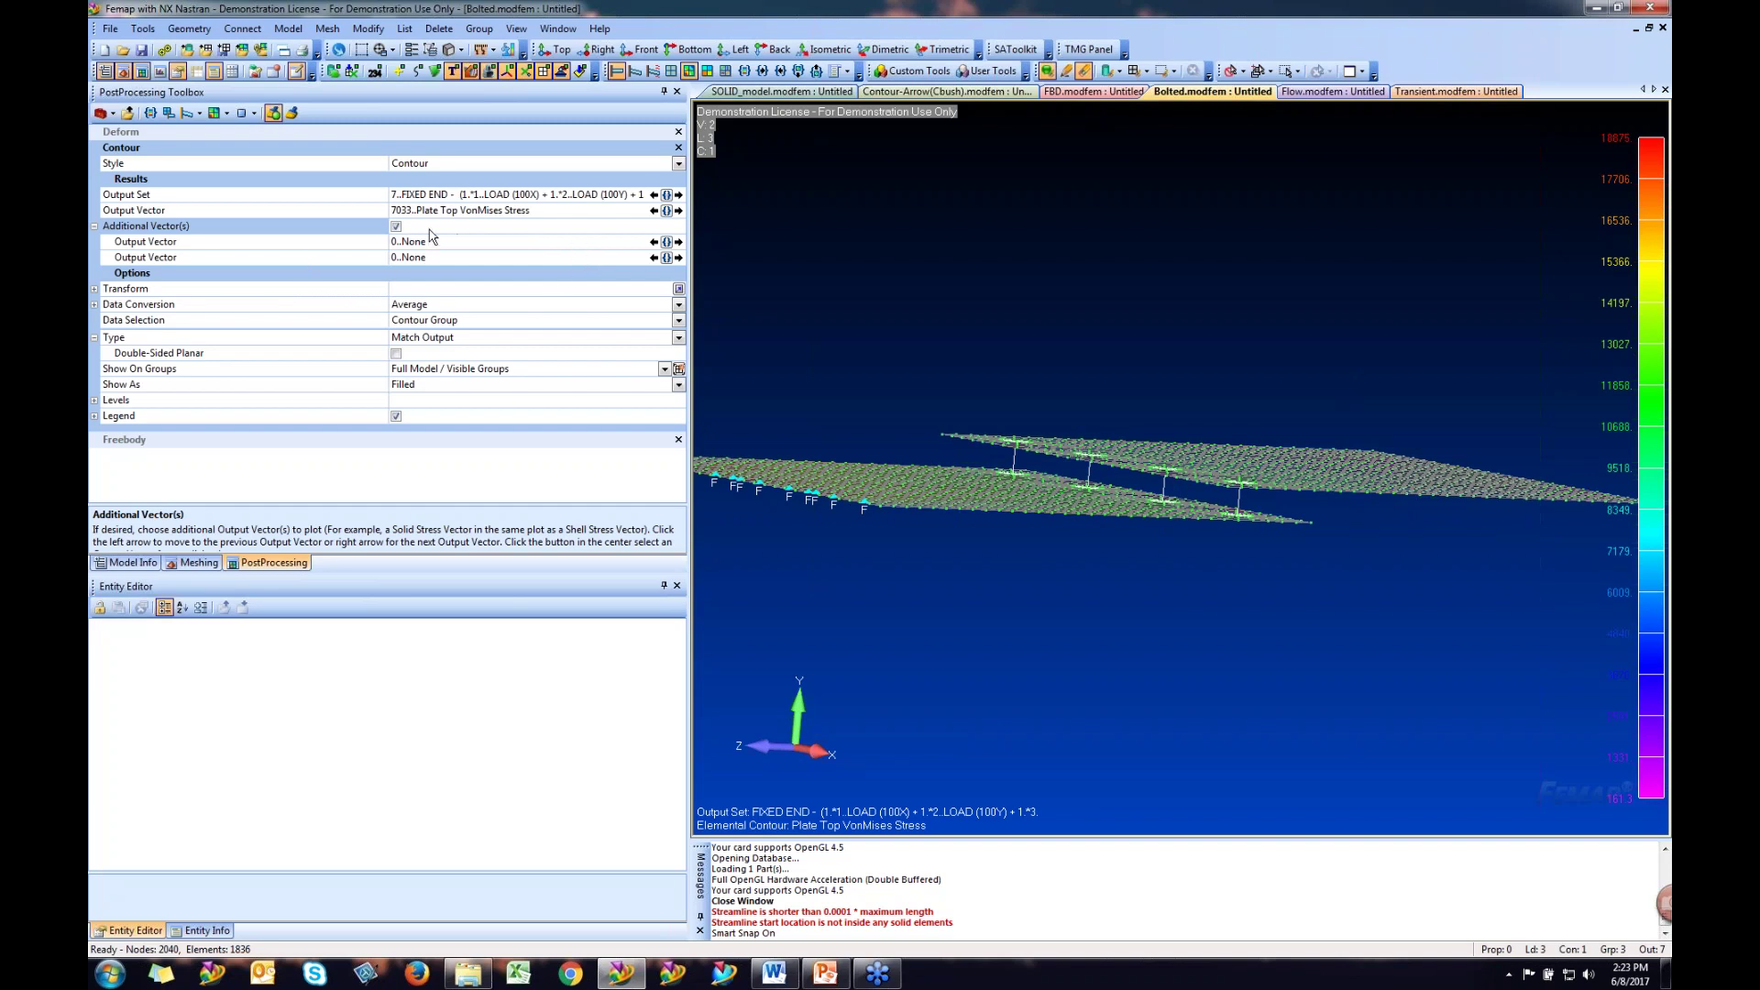
left_click(397, 227)
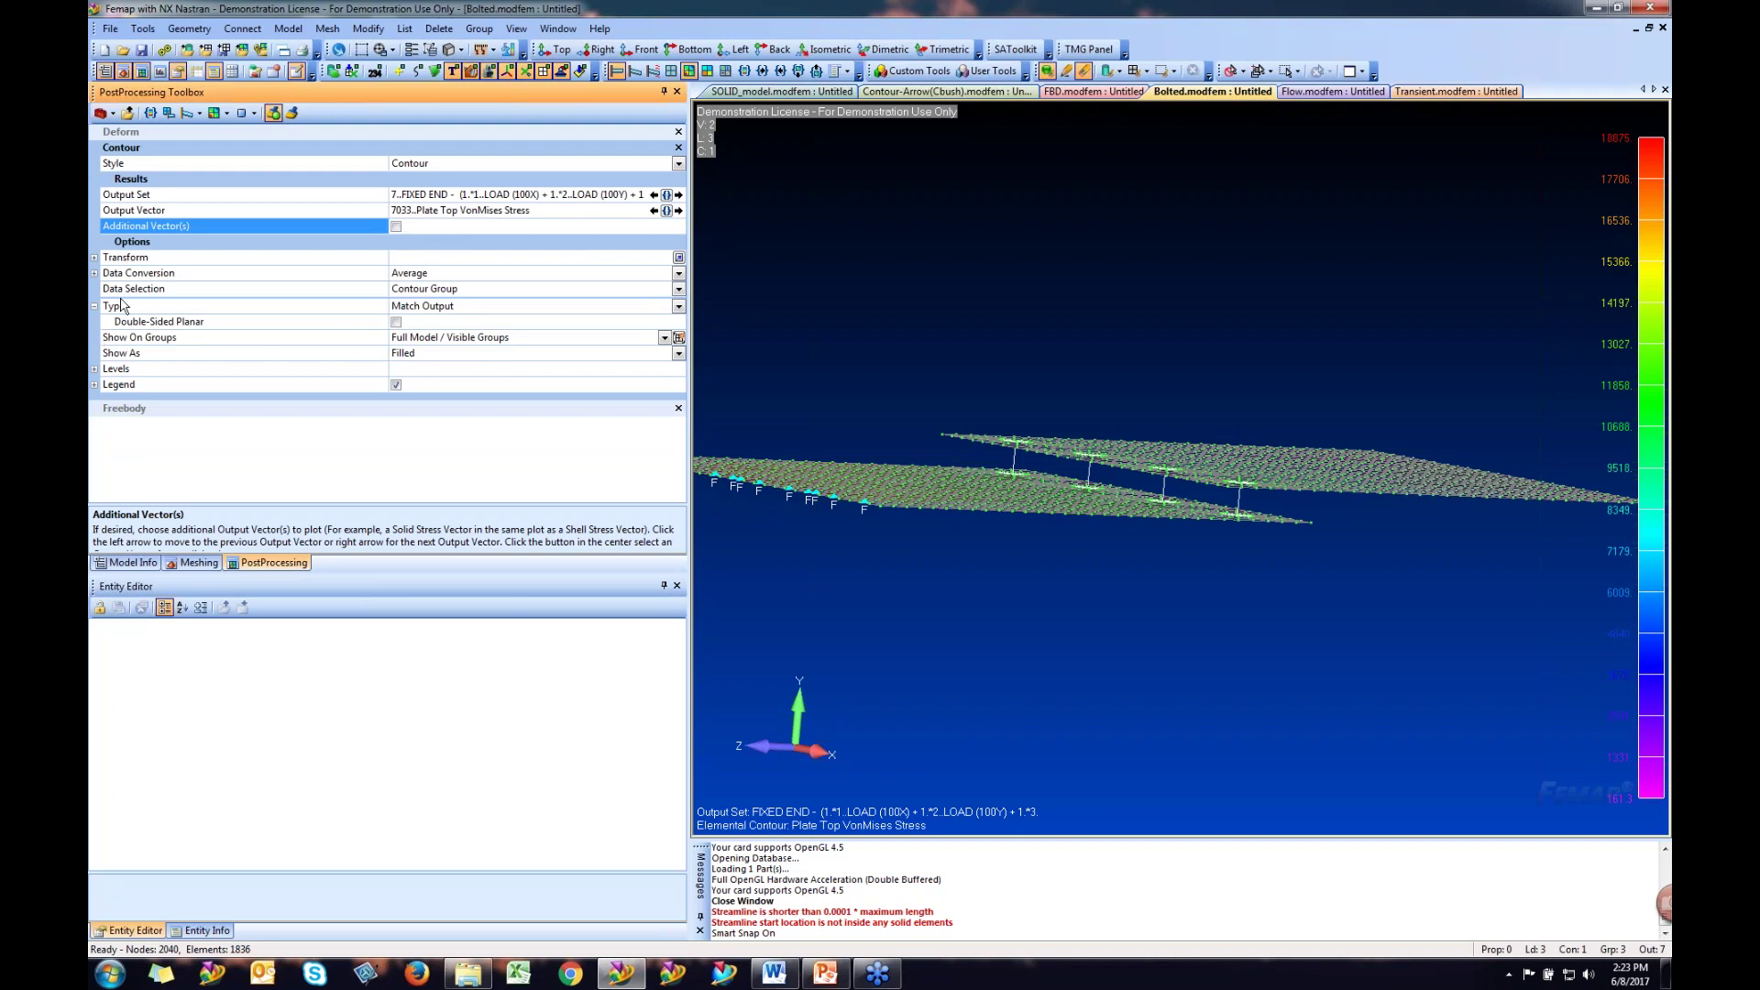
- Turn on Double-Sided Planar for the plate stress contour
left_click(402, 325)
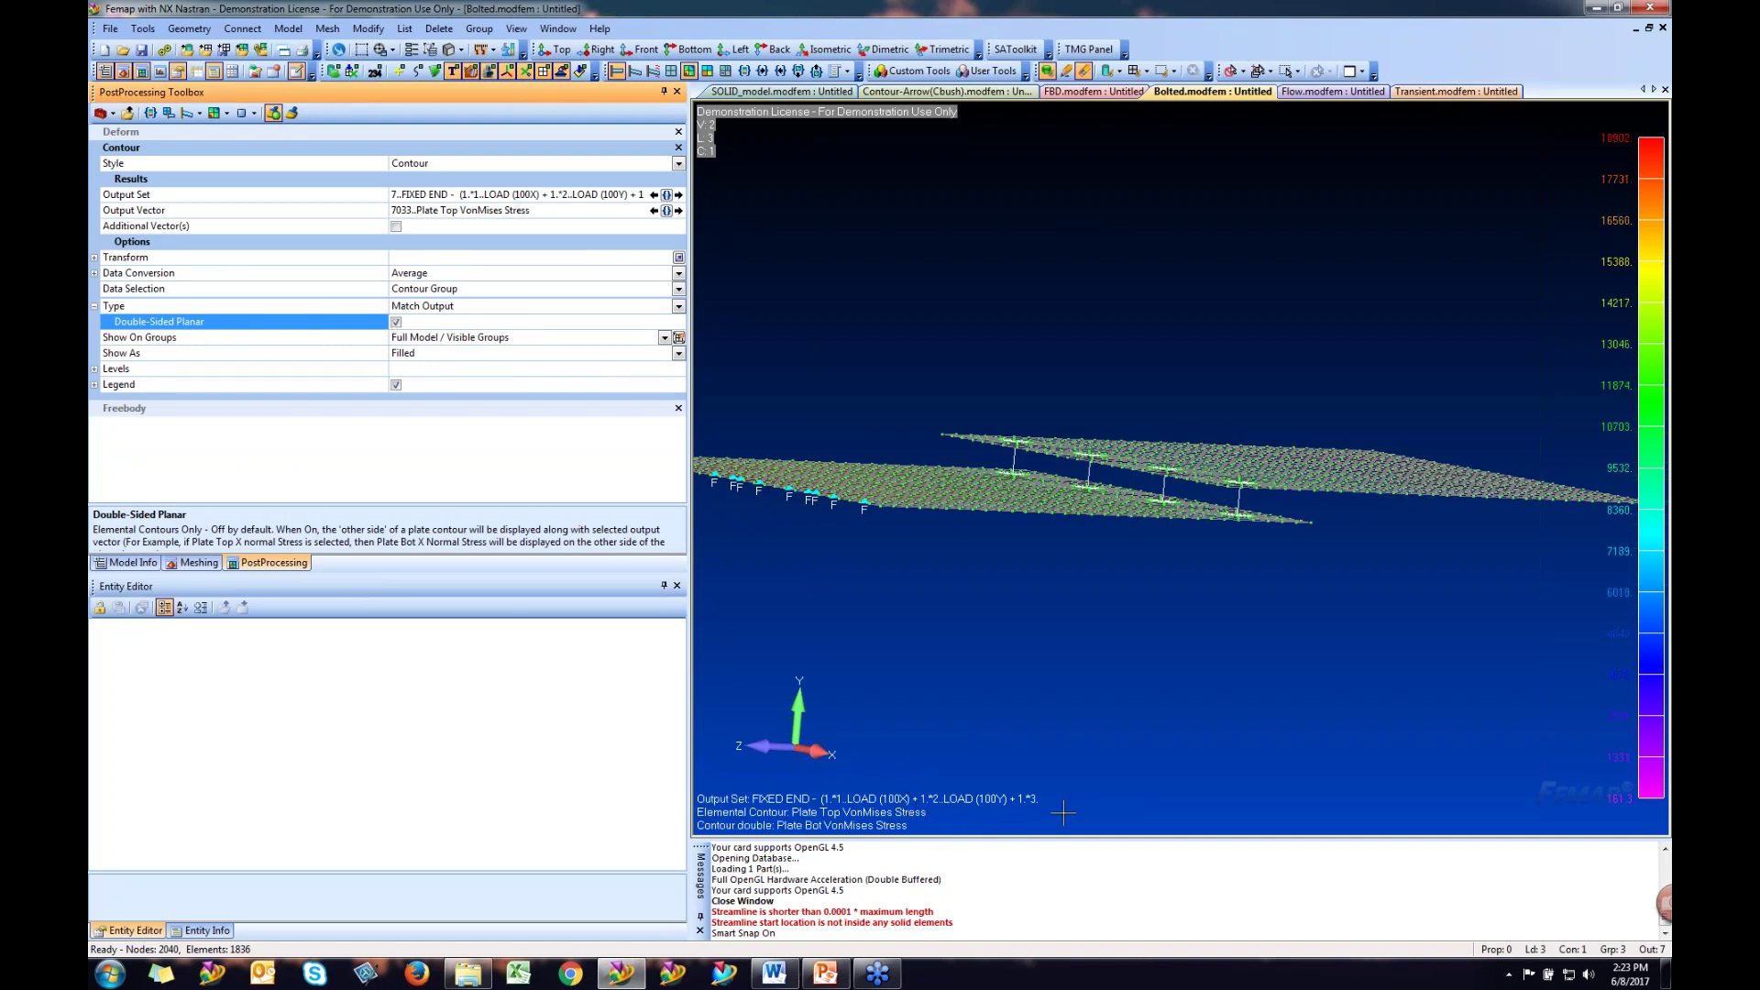
middle_click_drag(1103, 578, 1073, 686)
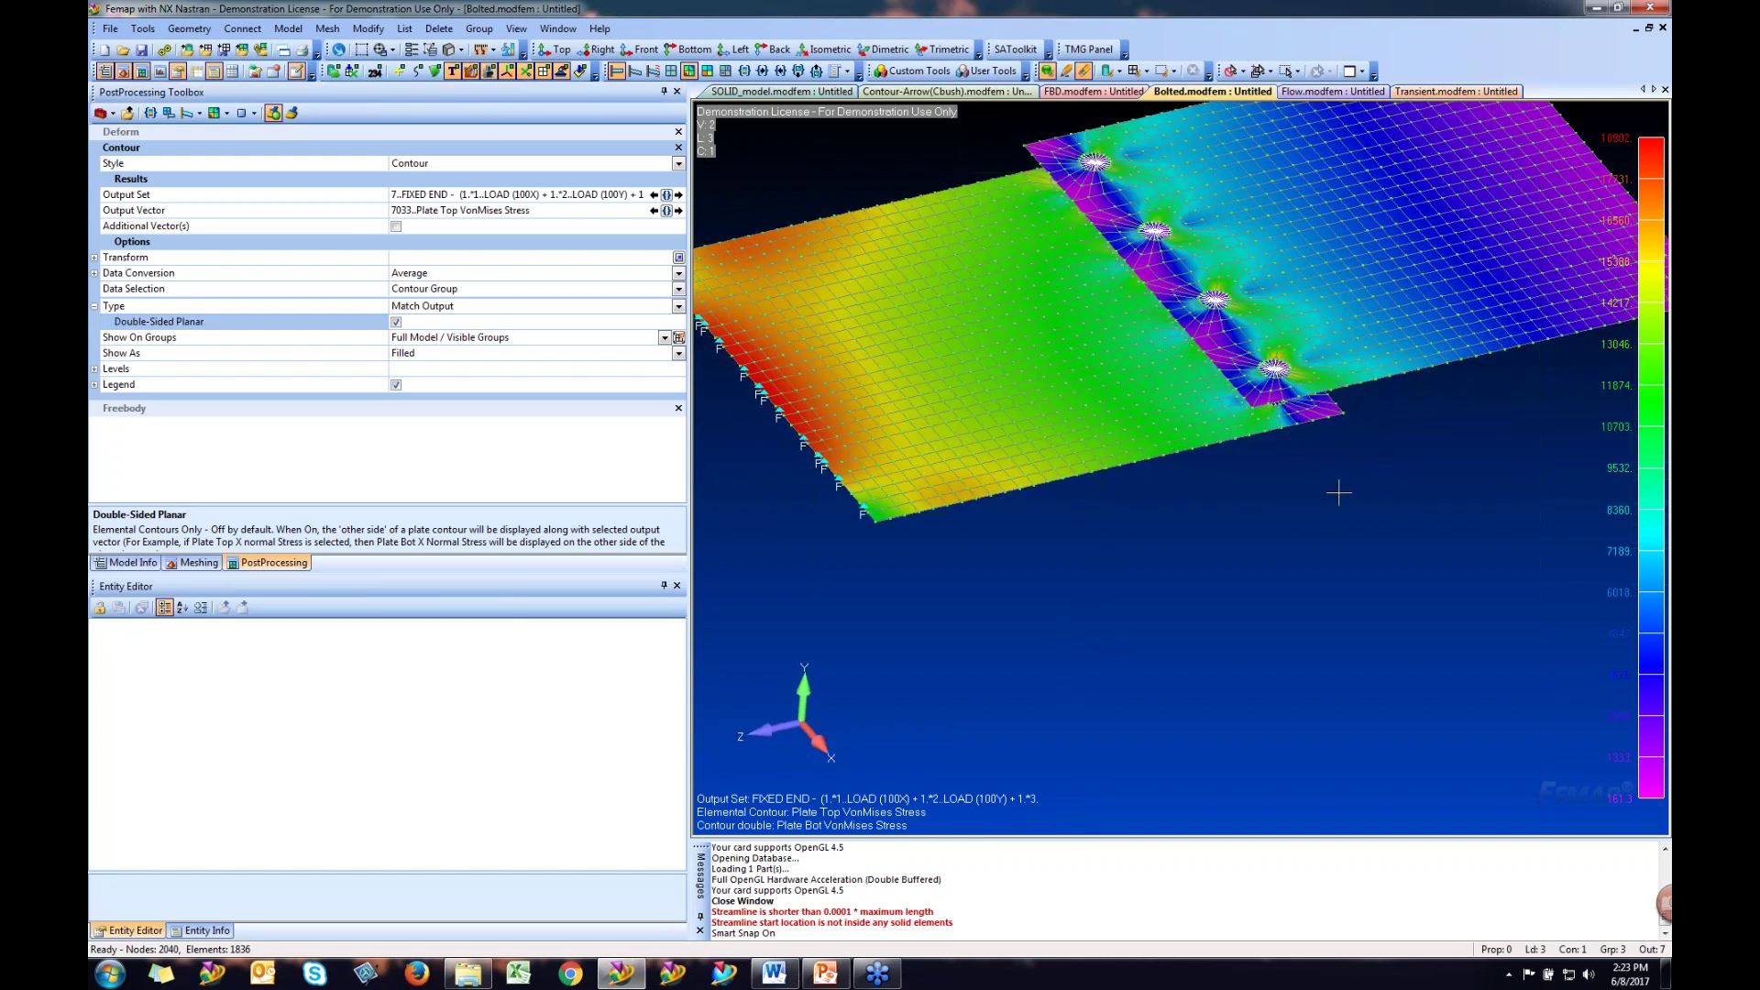
- Enable additional vectors and set the first one to 3139..Beam EndA Pt1 Comb Stress to contour the beams with the plates
left_click(398, 229)
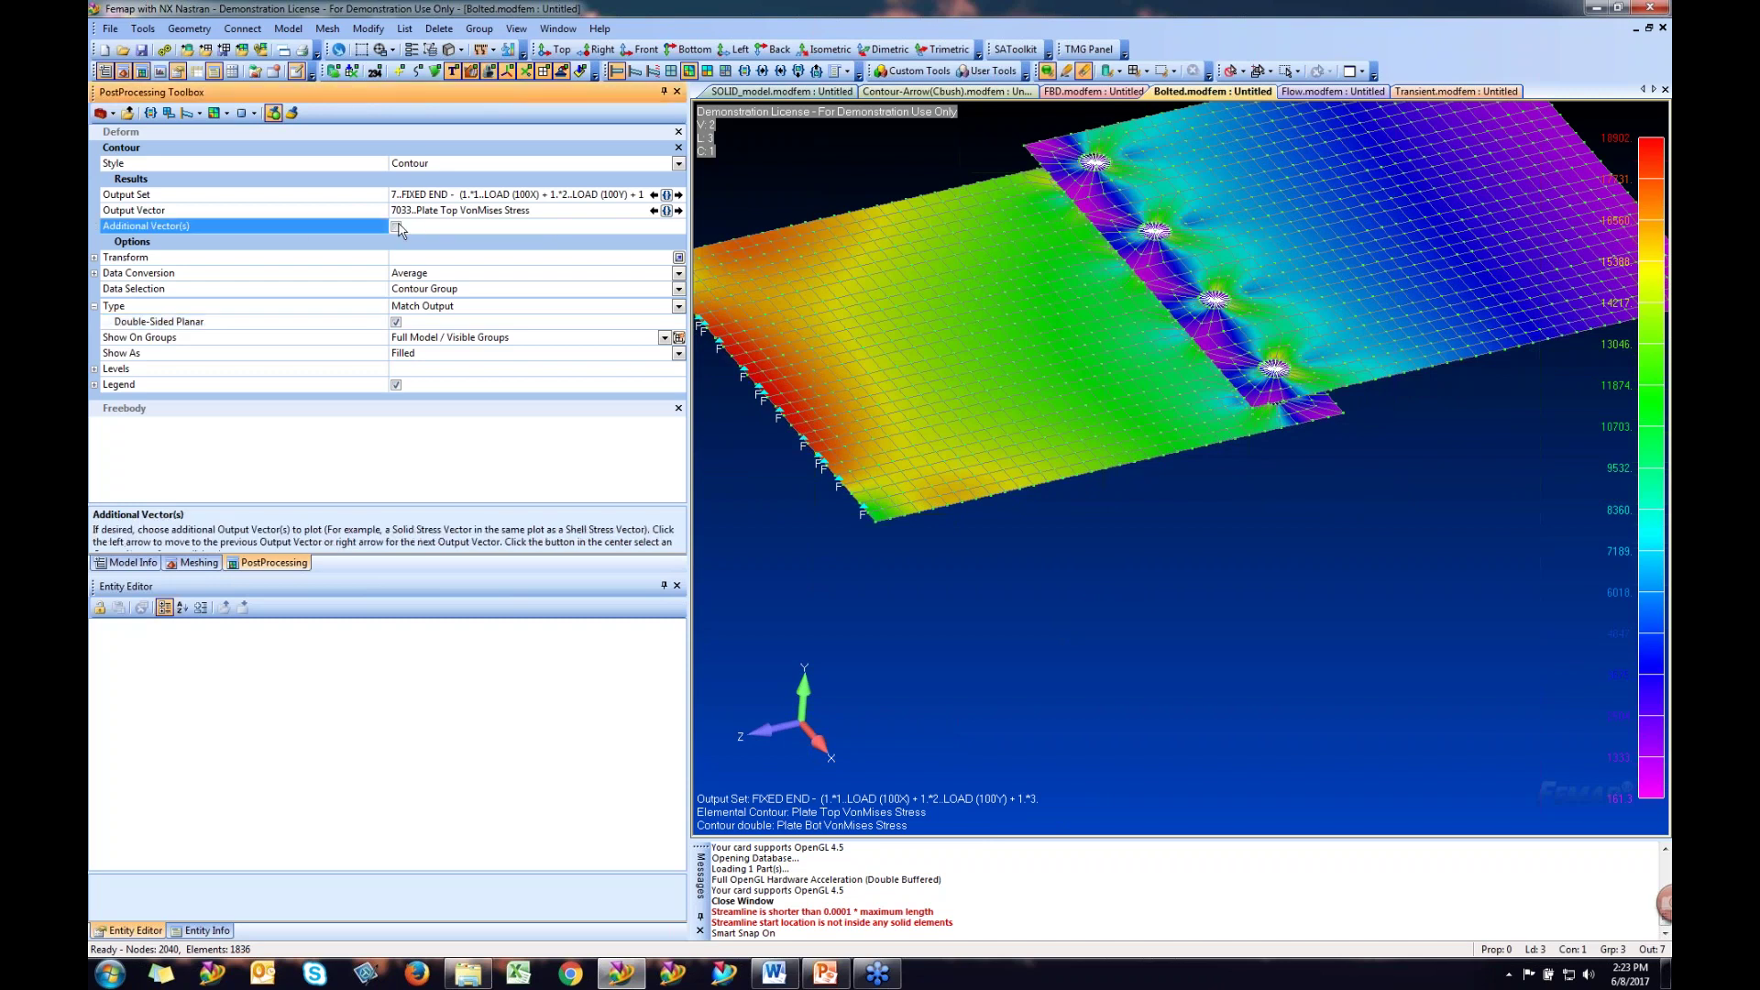
left_click(668, 243)
left_click(667, 257)
mouse_move(1183, 404)
middle_mouse_down()
mouse_move(1182, 349)
mouse_move(1186, 401)
middle_mouse_up()
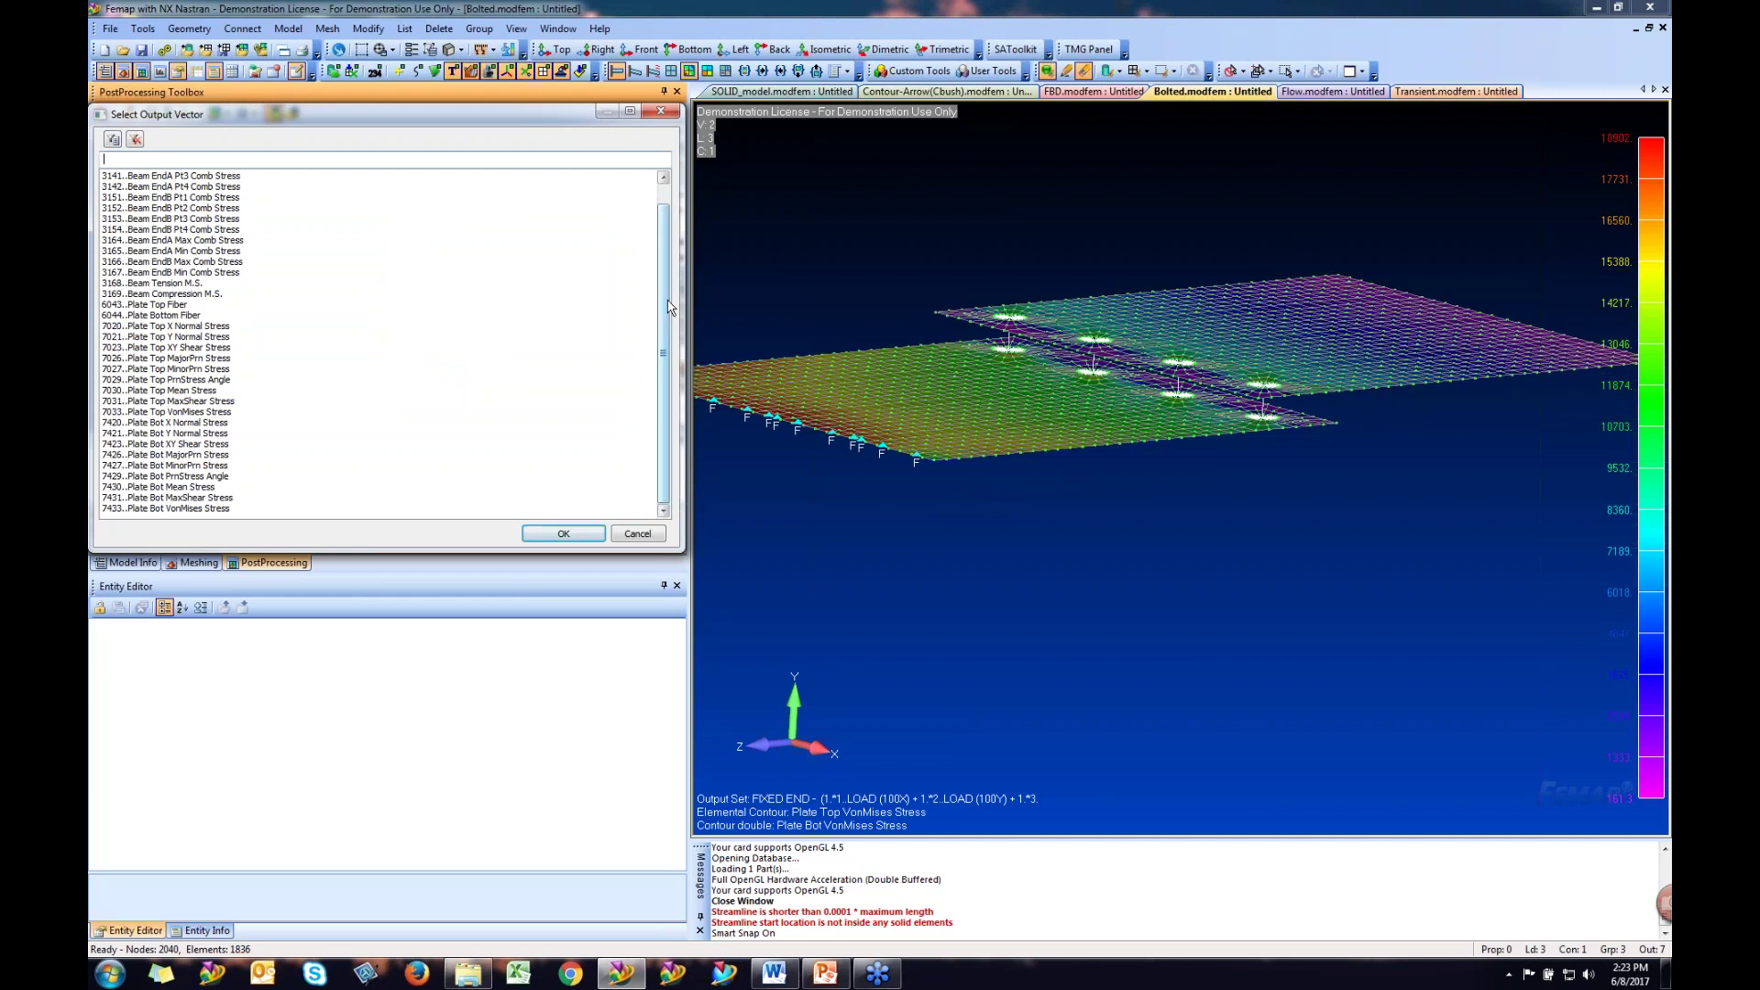
scroll(666, 310, "up", 2)
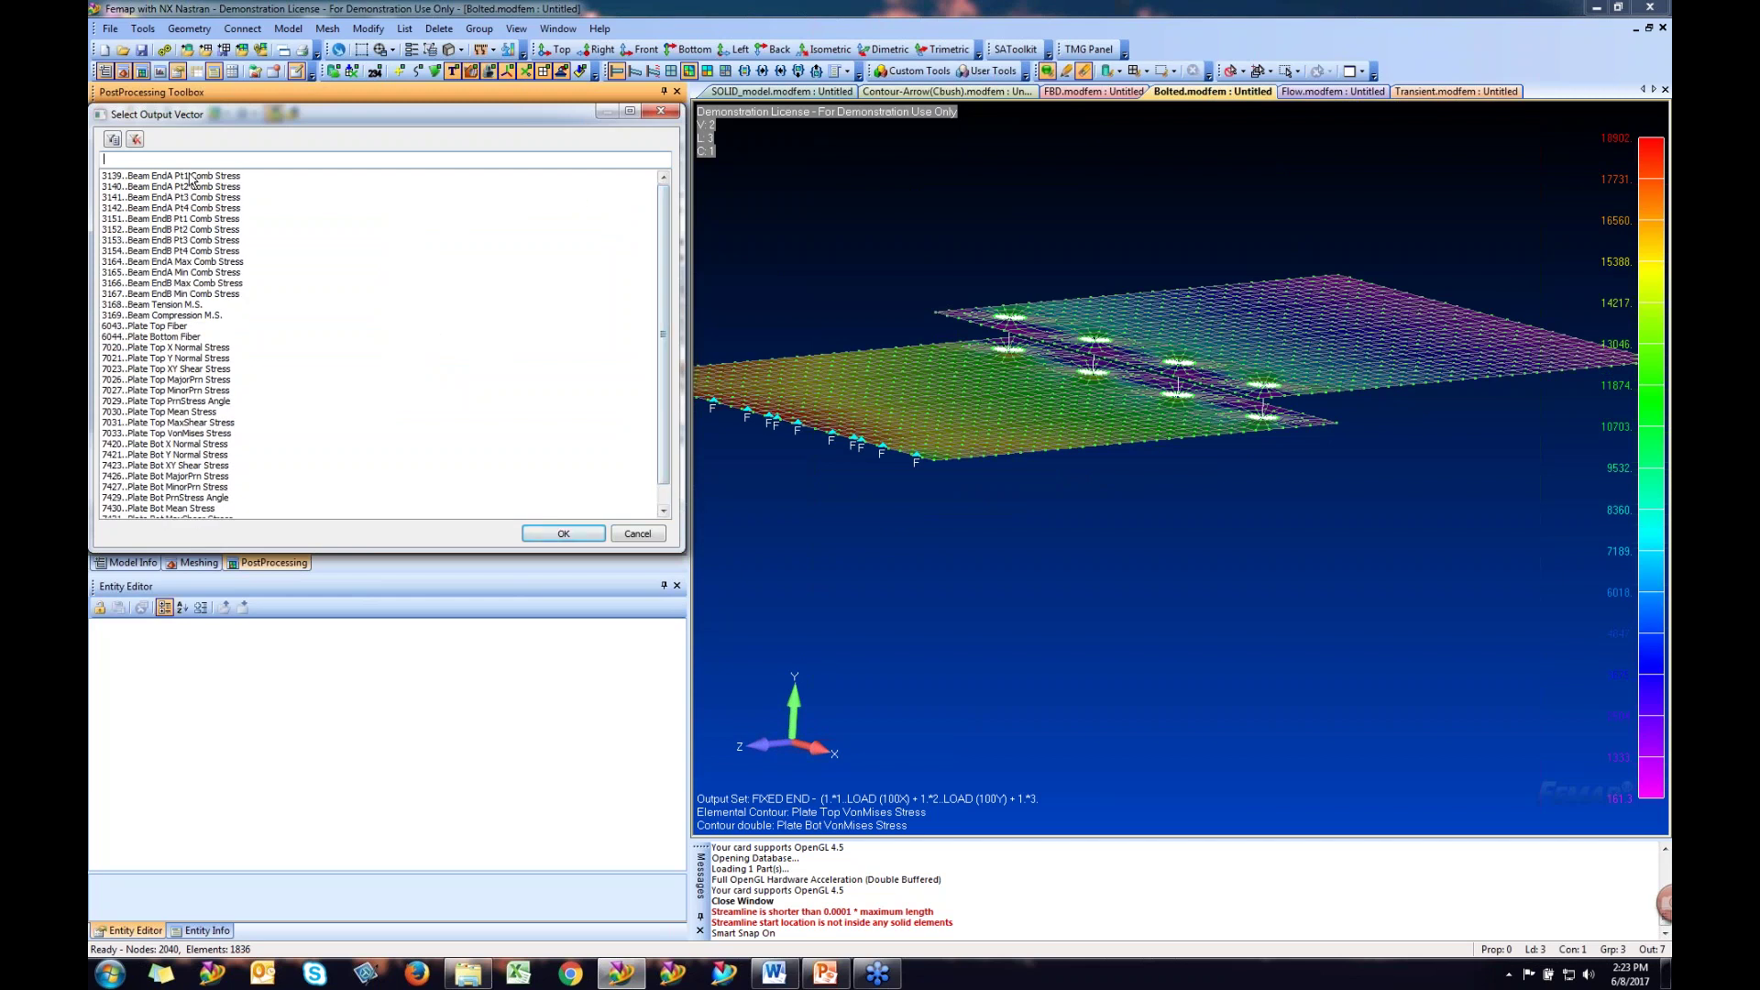
left_click(202, 182)
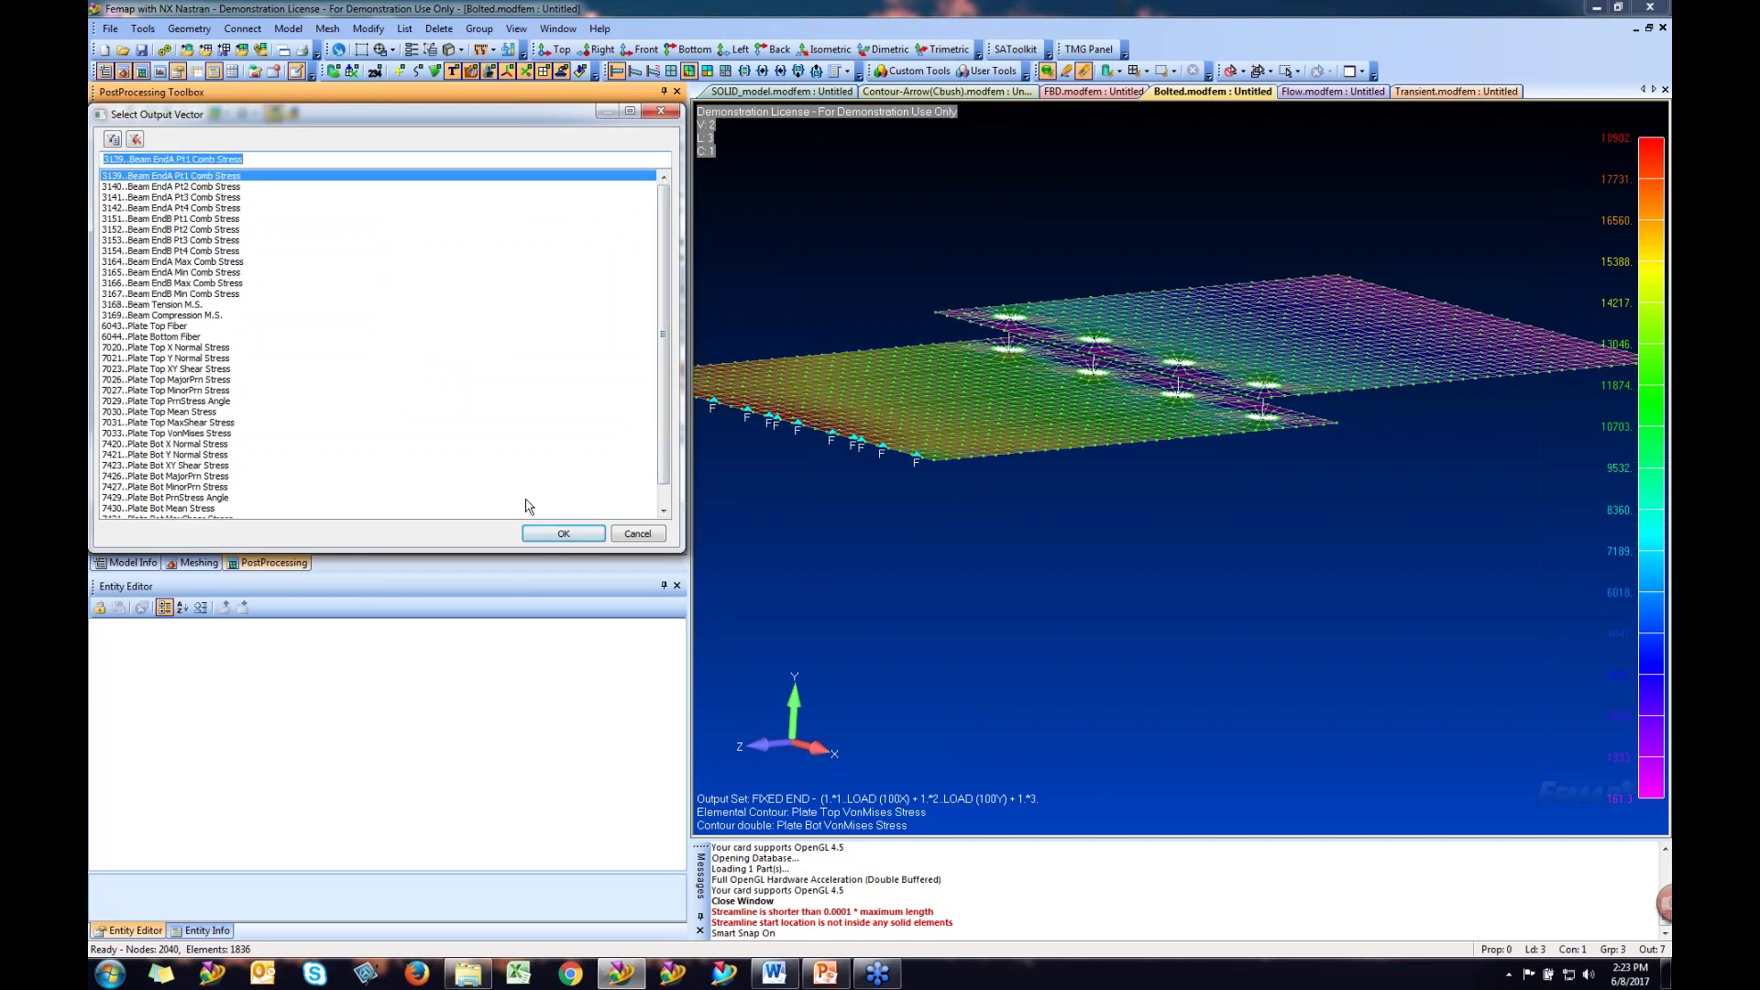
left_click(564, 534)
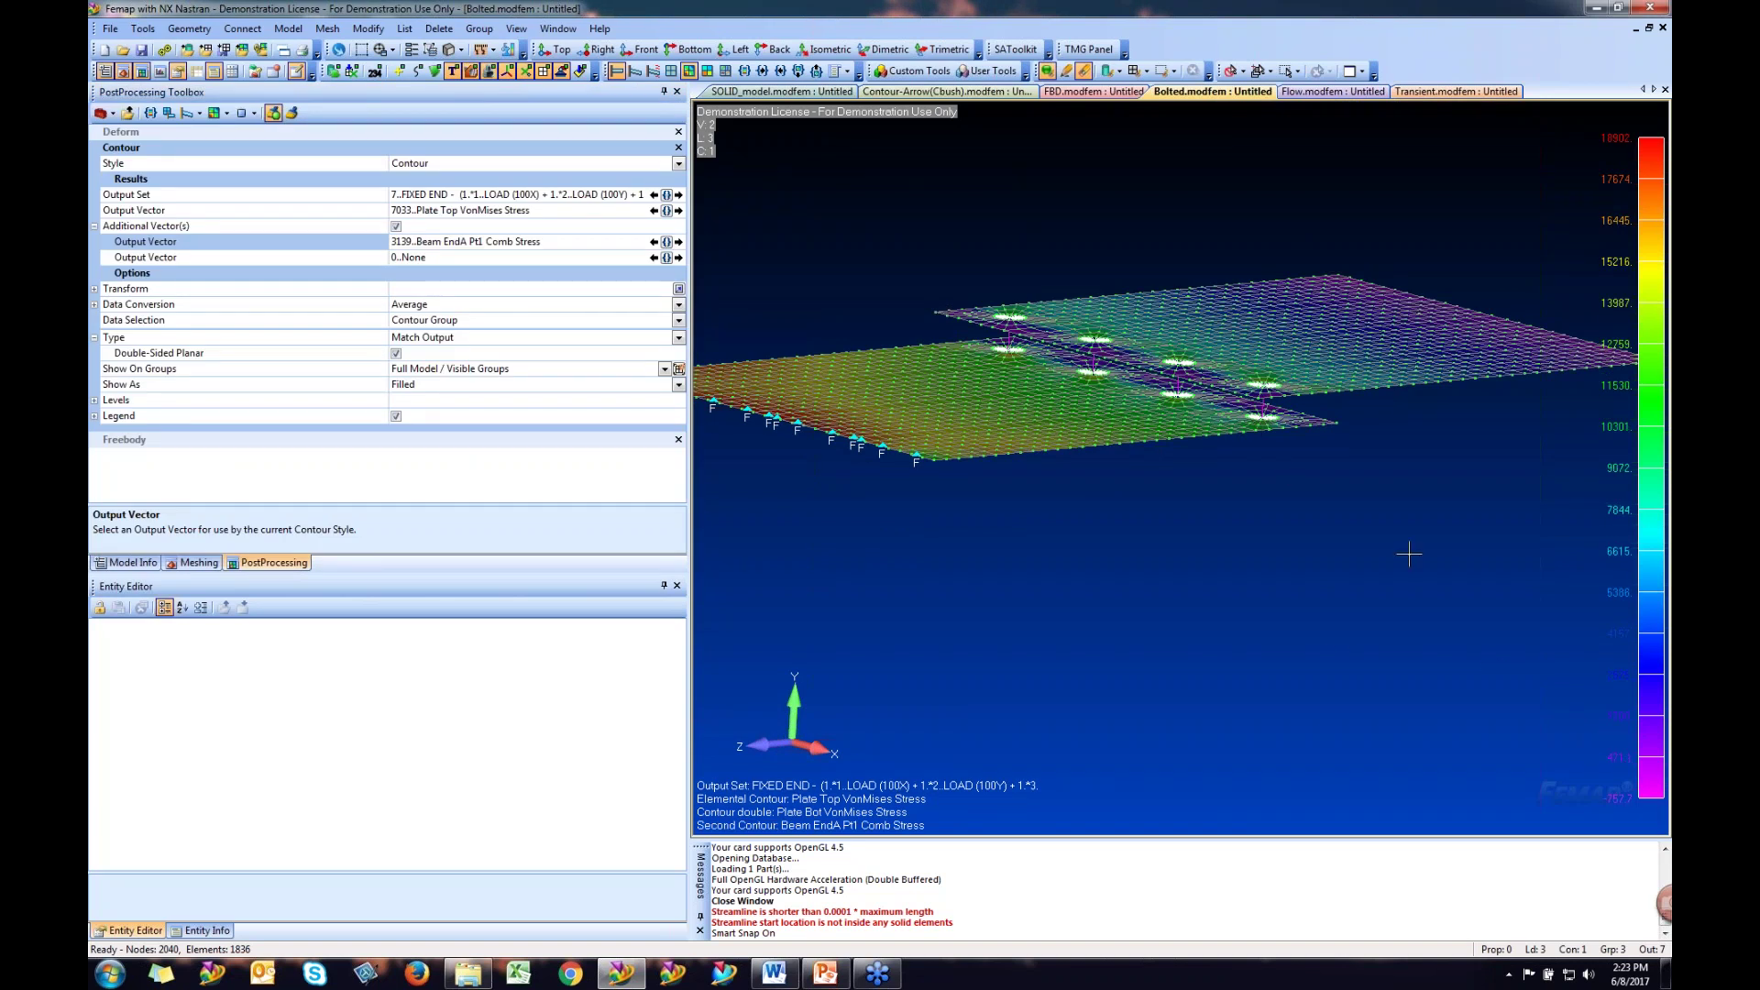
scroll(1355, 550, "up", 3)
middle_click_drag(1356, 610, 1354, 586)
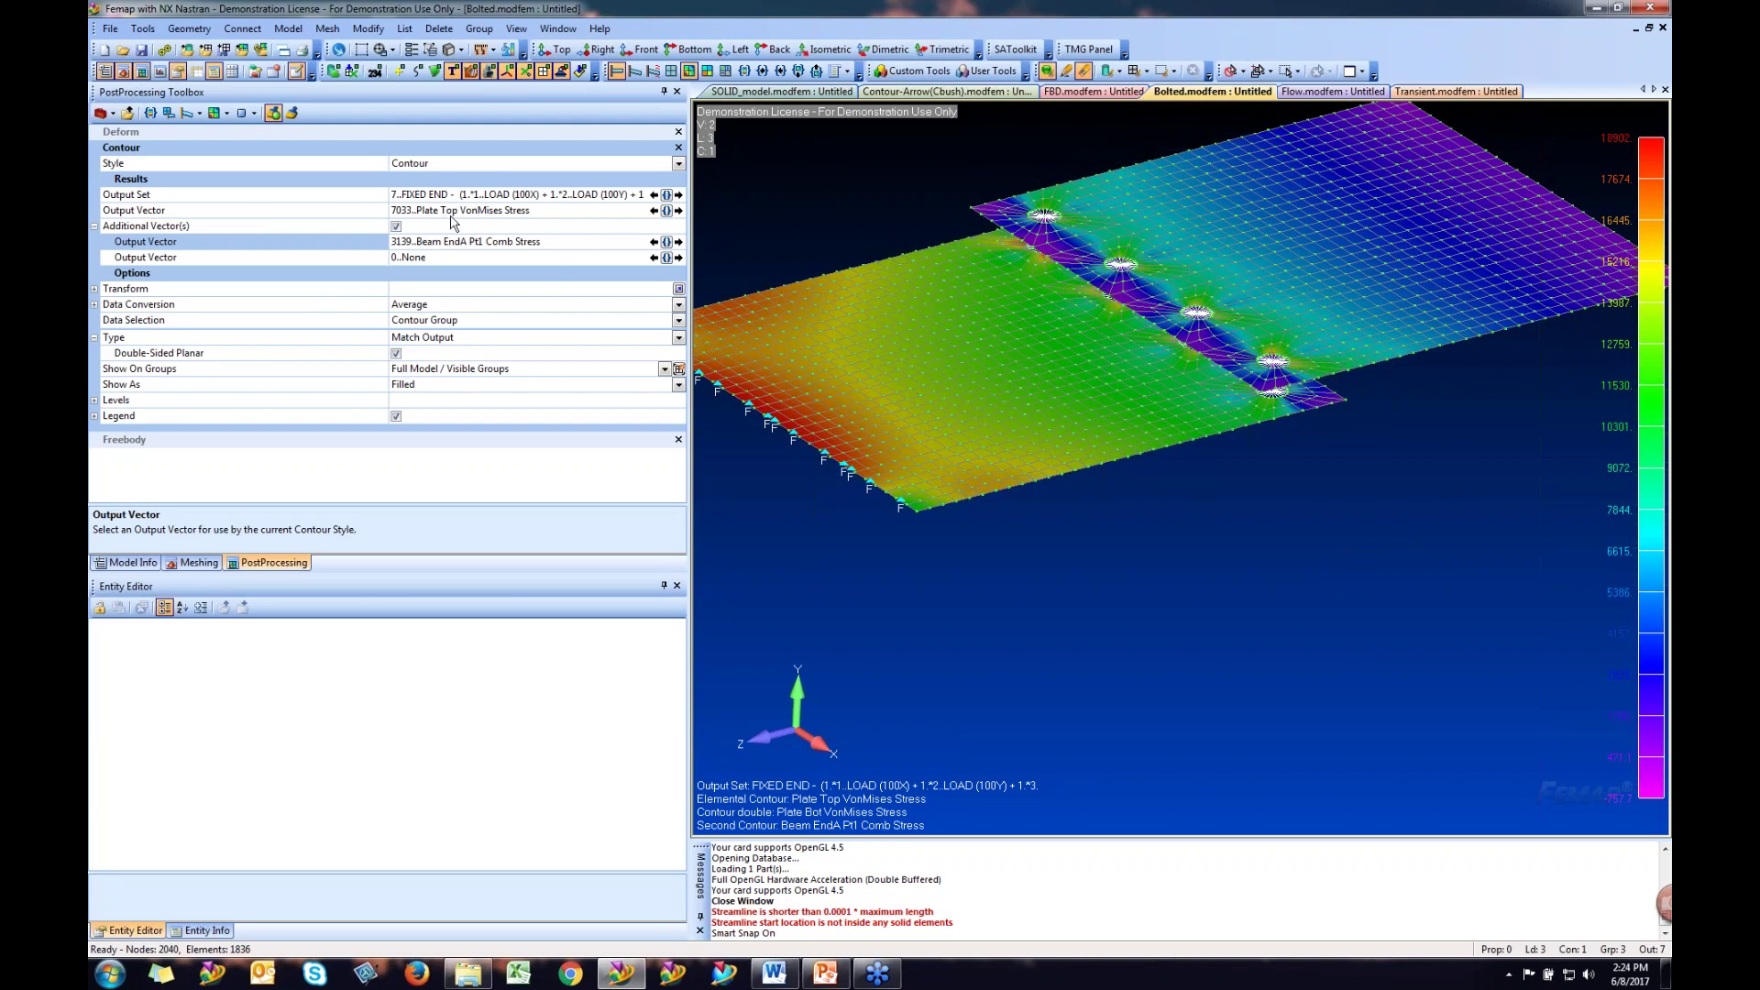
middle_click_drag(1384, 569, 1184, 680)
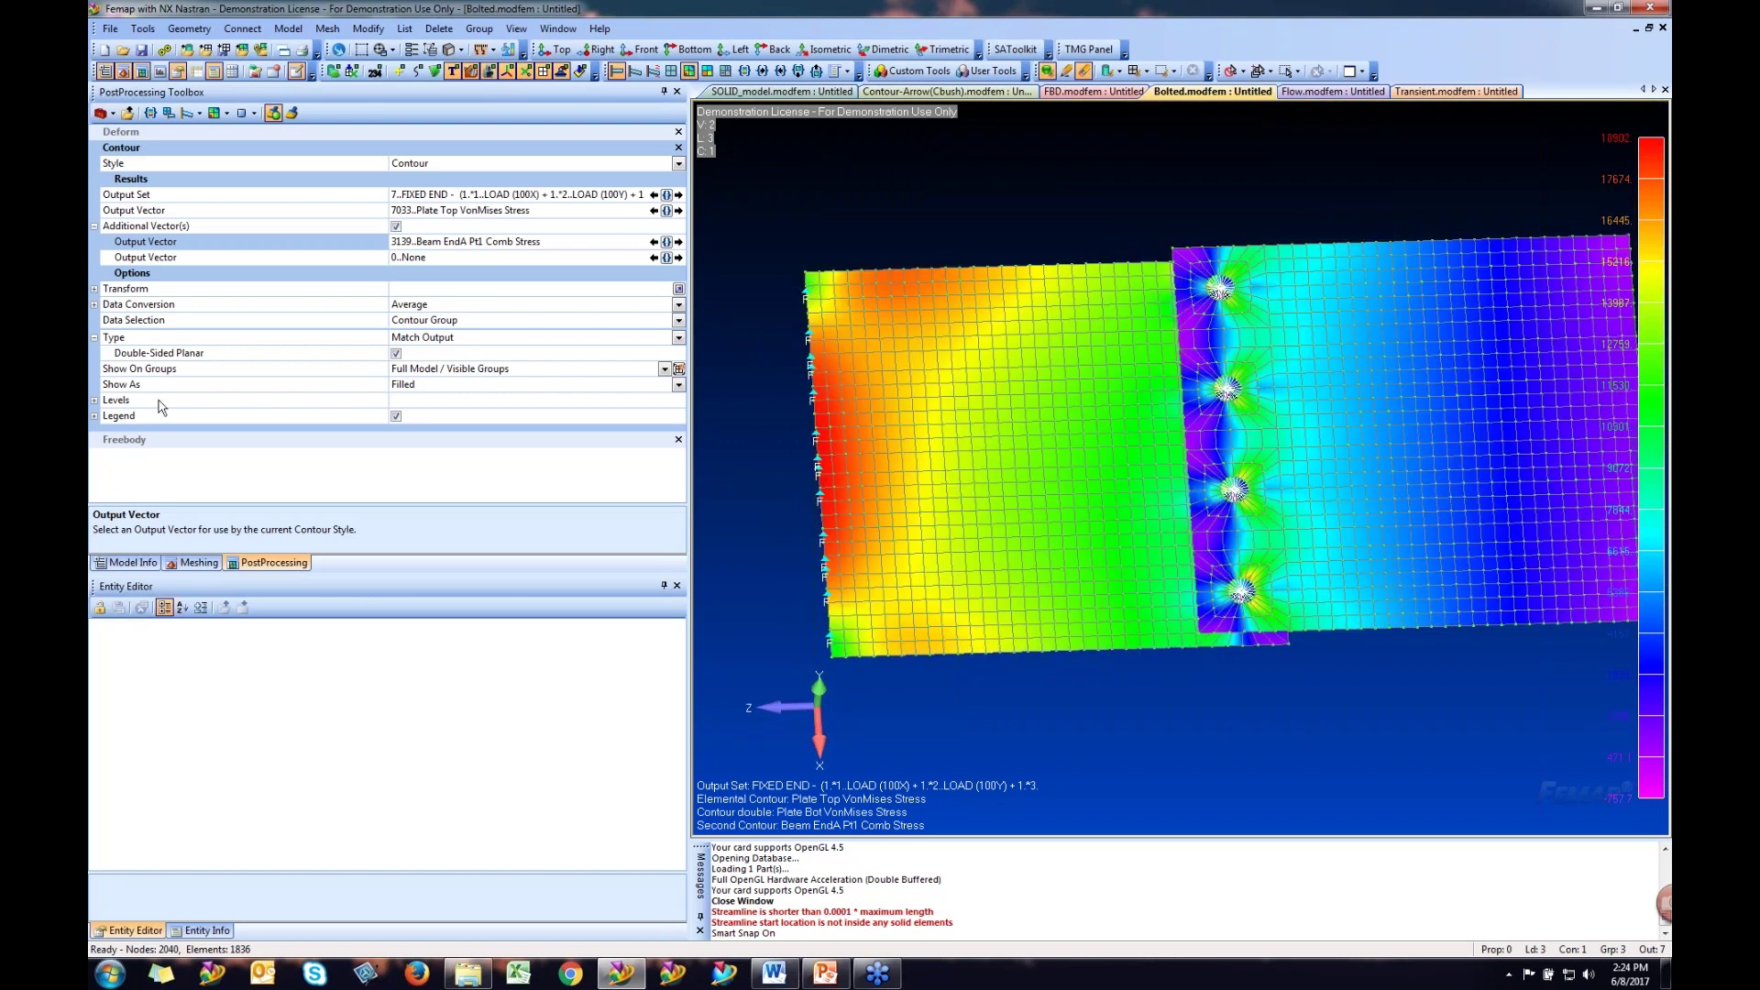
- Expand the contour's Transform options and turn off the additional output vectors
left_click(99, 290)
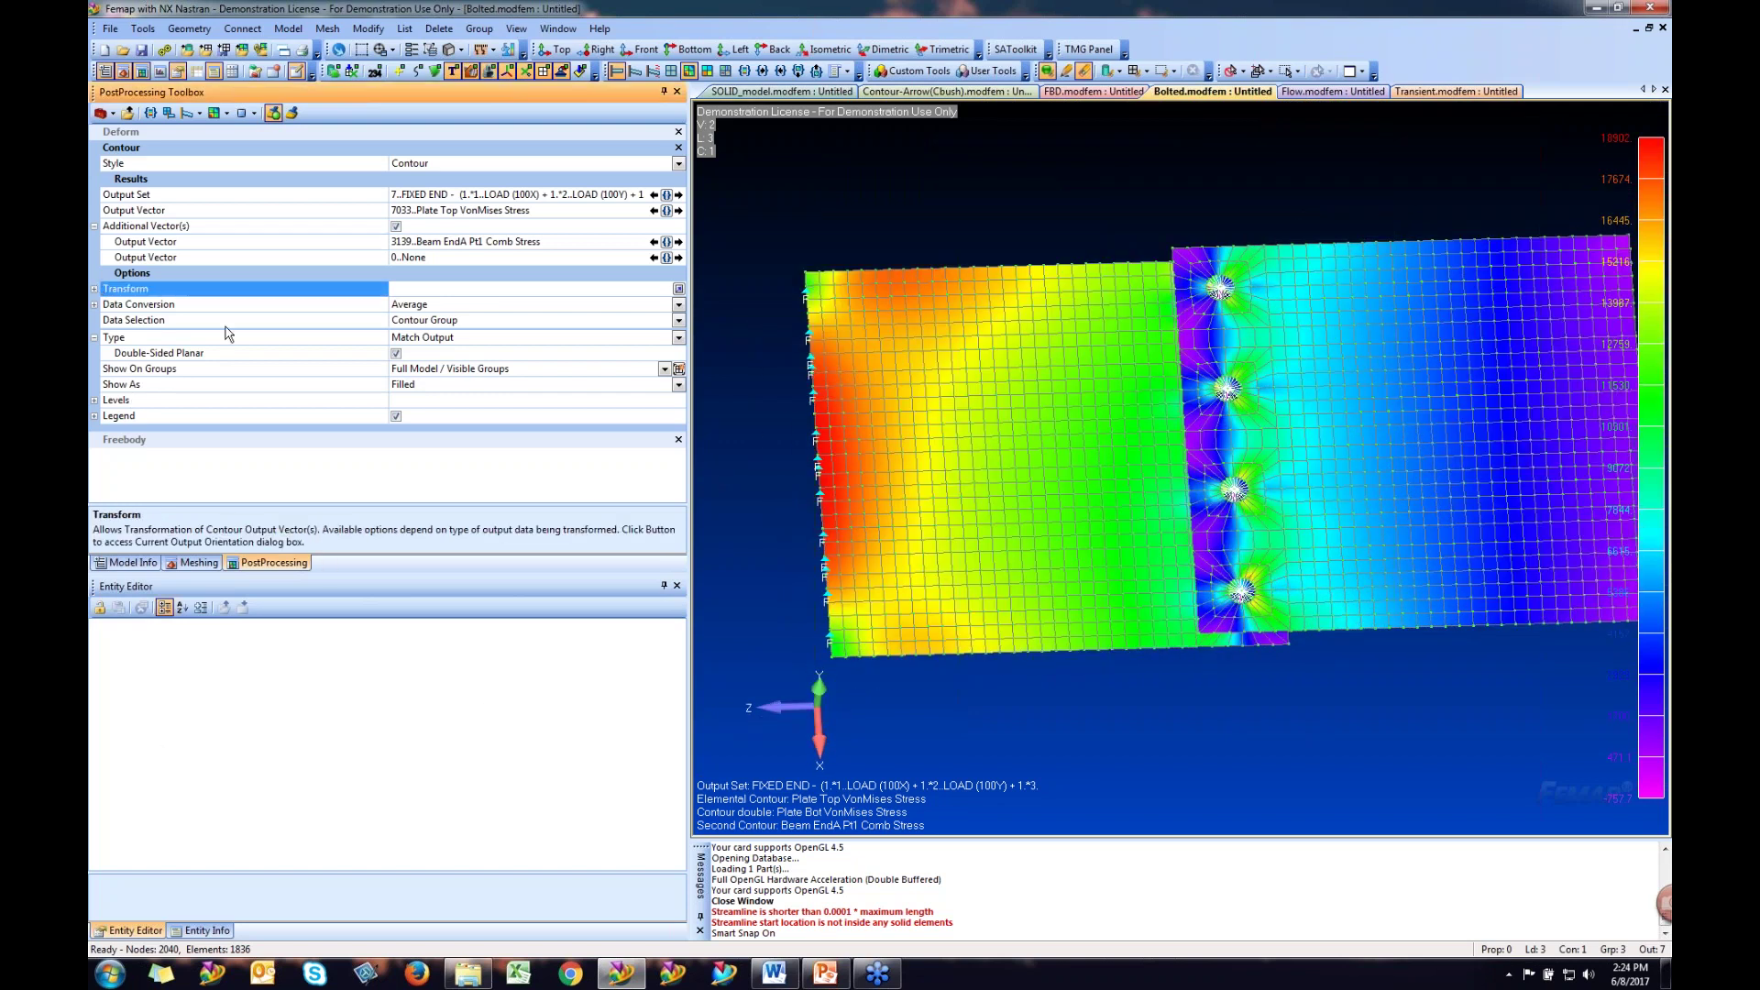
left_click(94, 290)
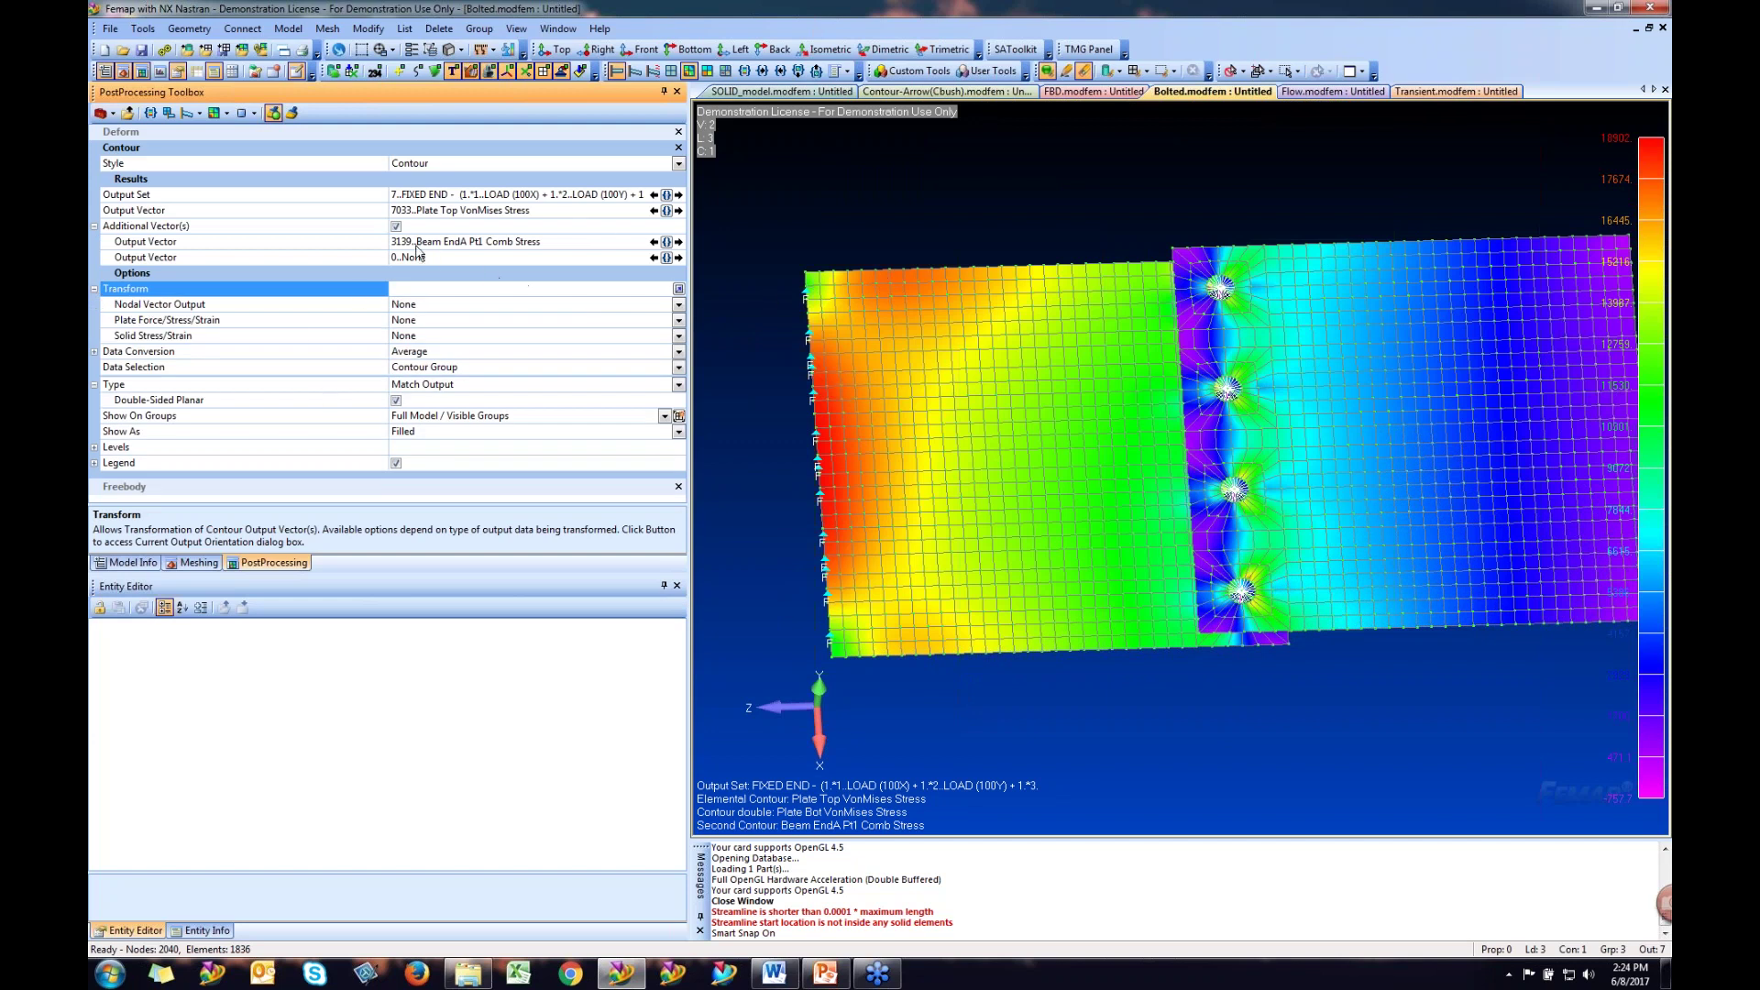
left_click(396, 224)
left_click(396, 226)
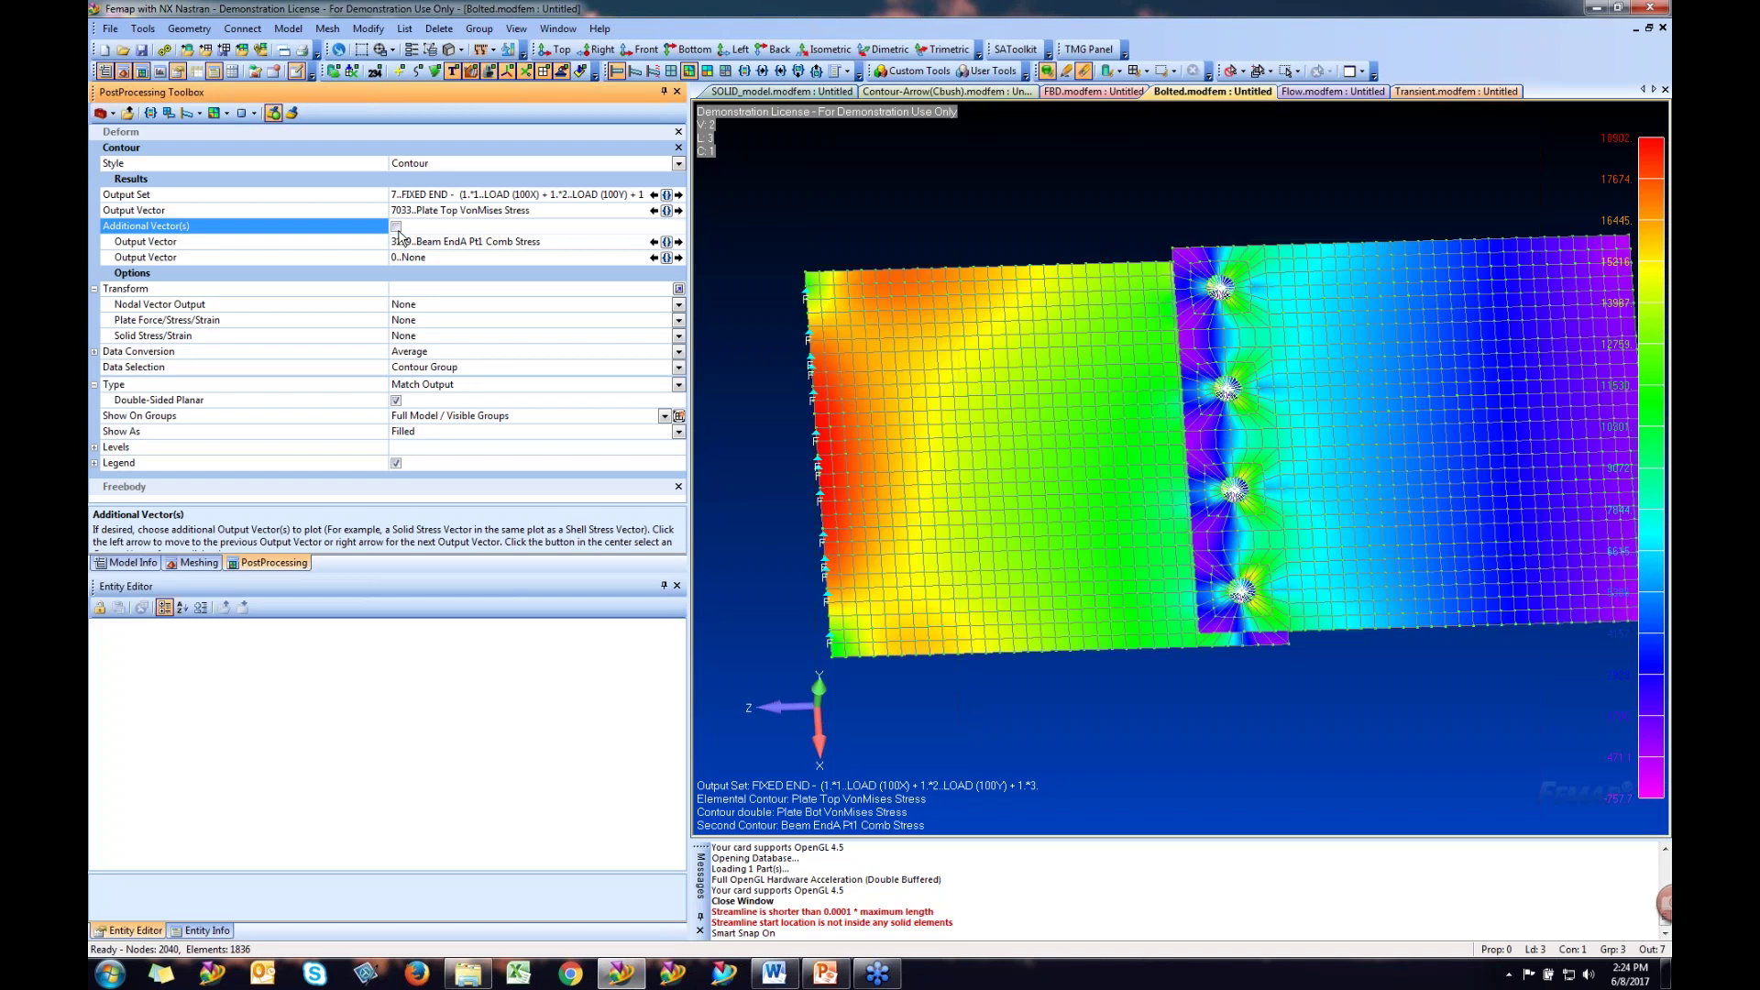
left_click(396, 227)
- Change the contour's output vector to 7020..Plate Top X Normal Stress and turn on the display of element orientation
left_click(665, 212)
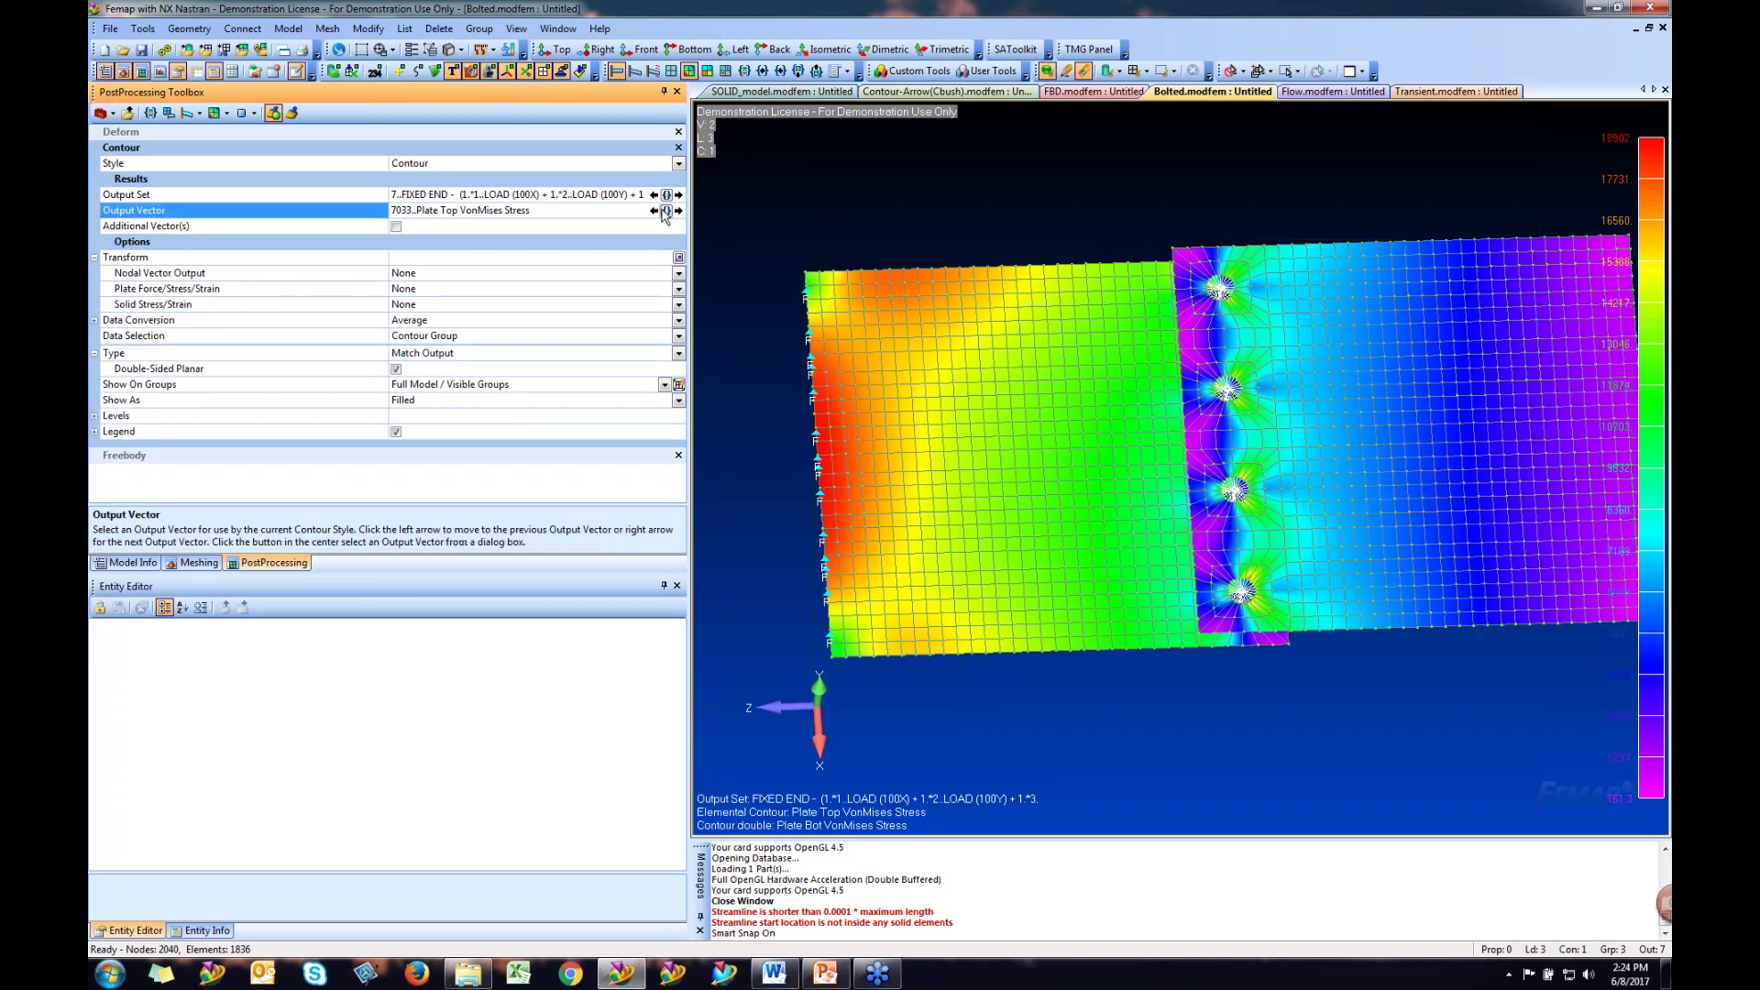
left_click(665, 211)
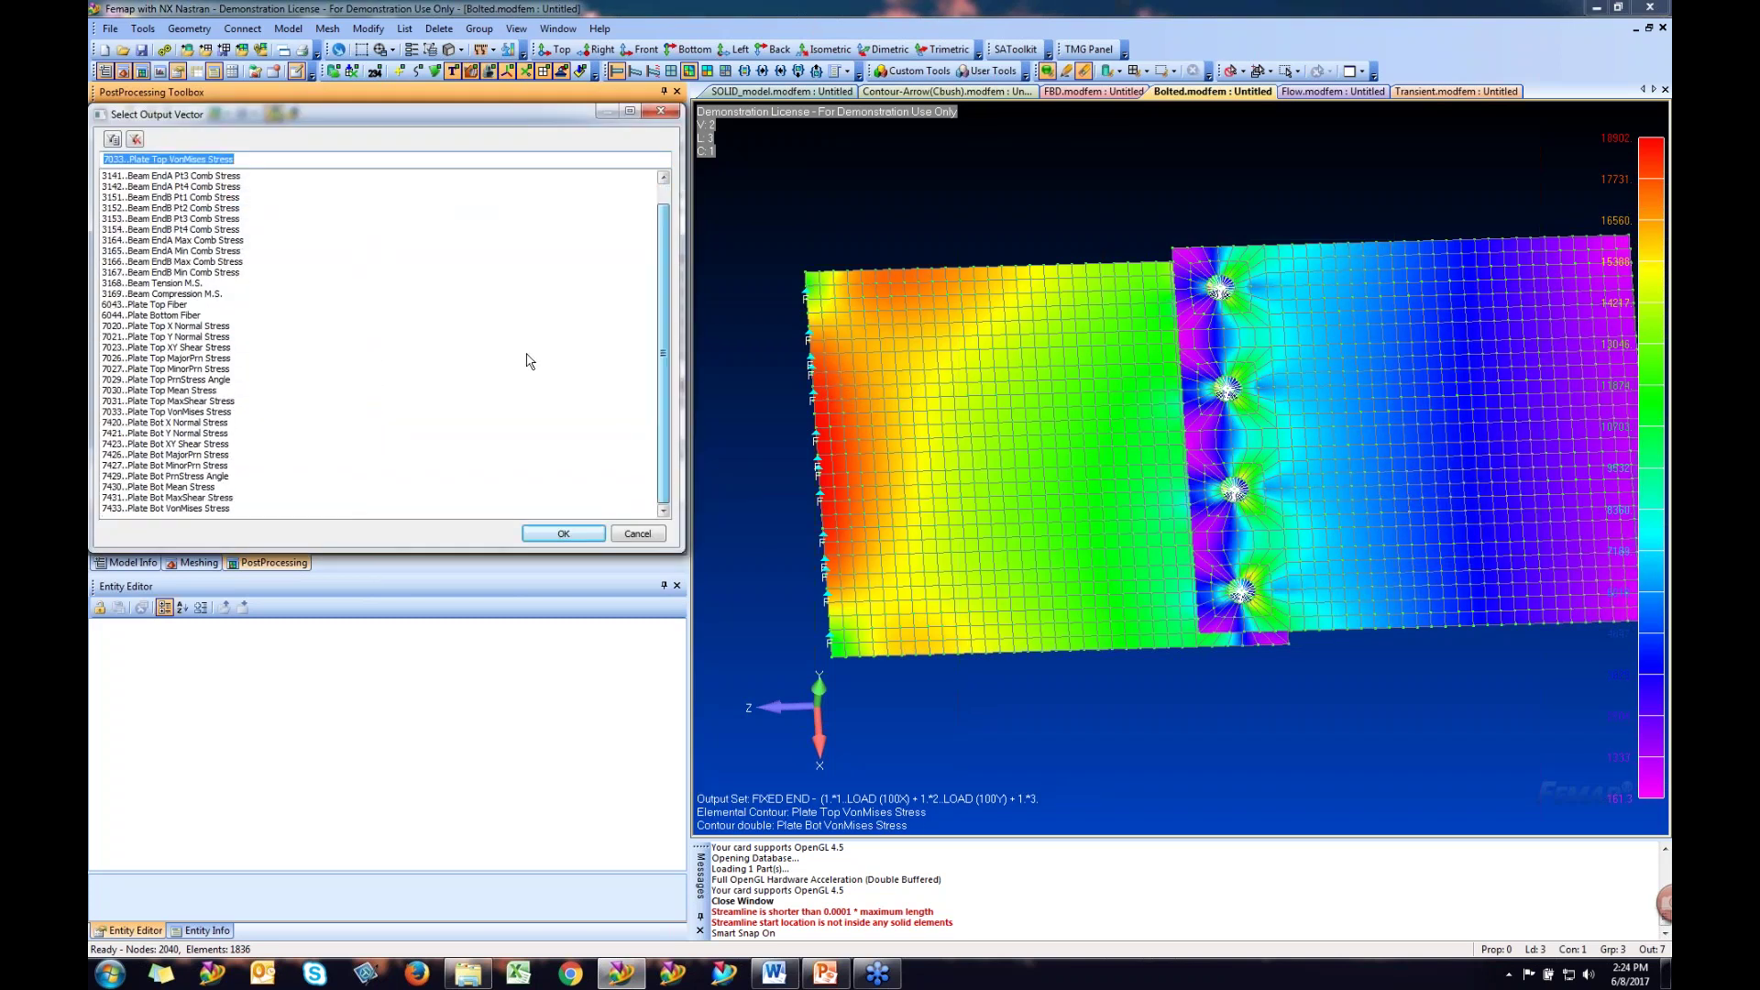
left_click(204, 327)
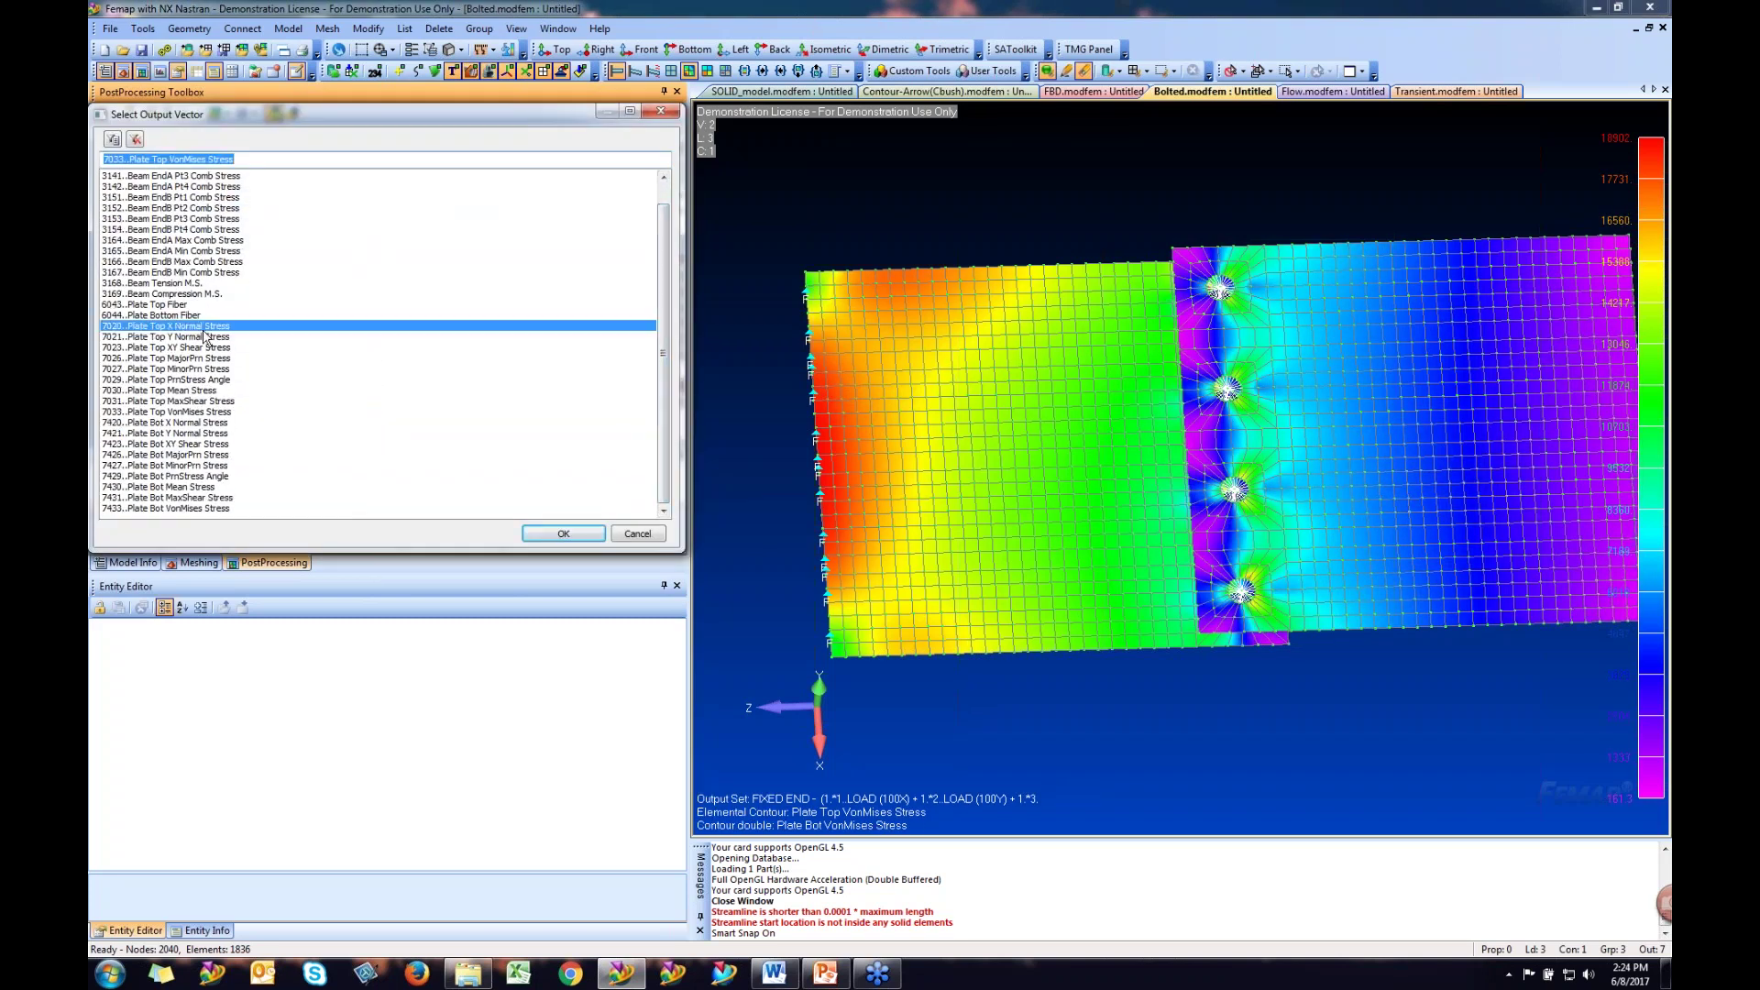
left_click(562, 534)
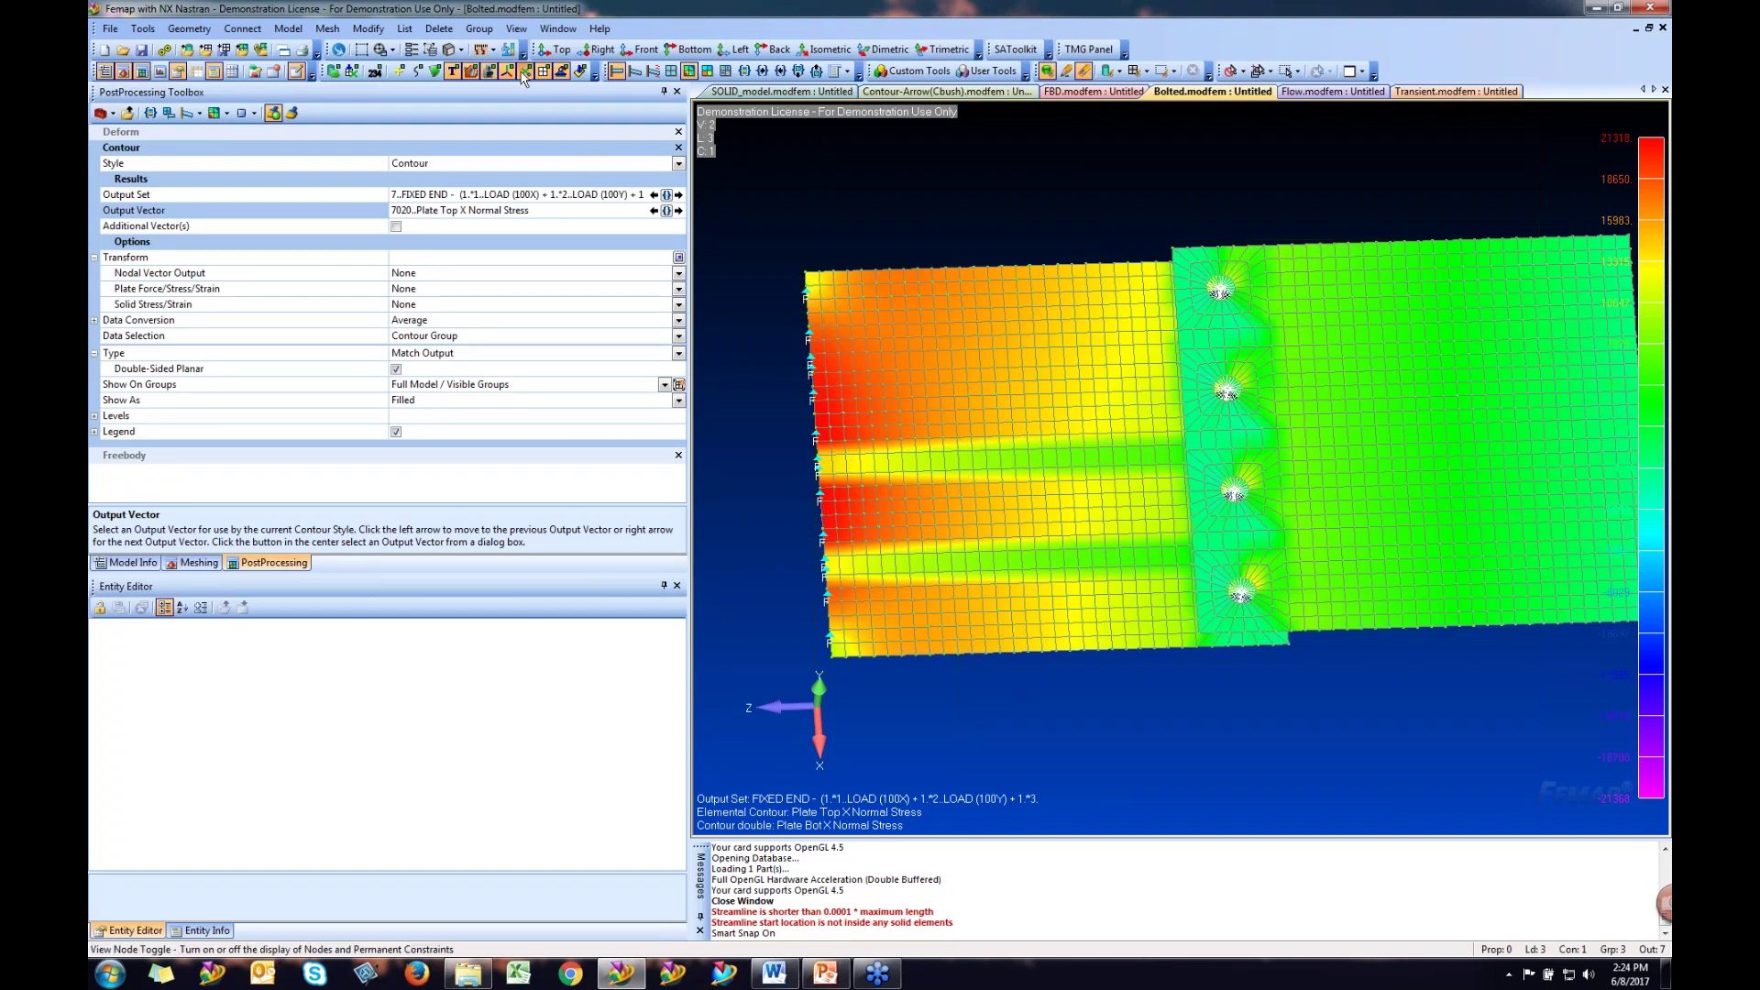
left_click(451, 50)
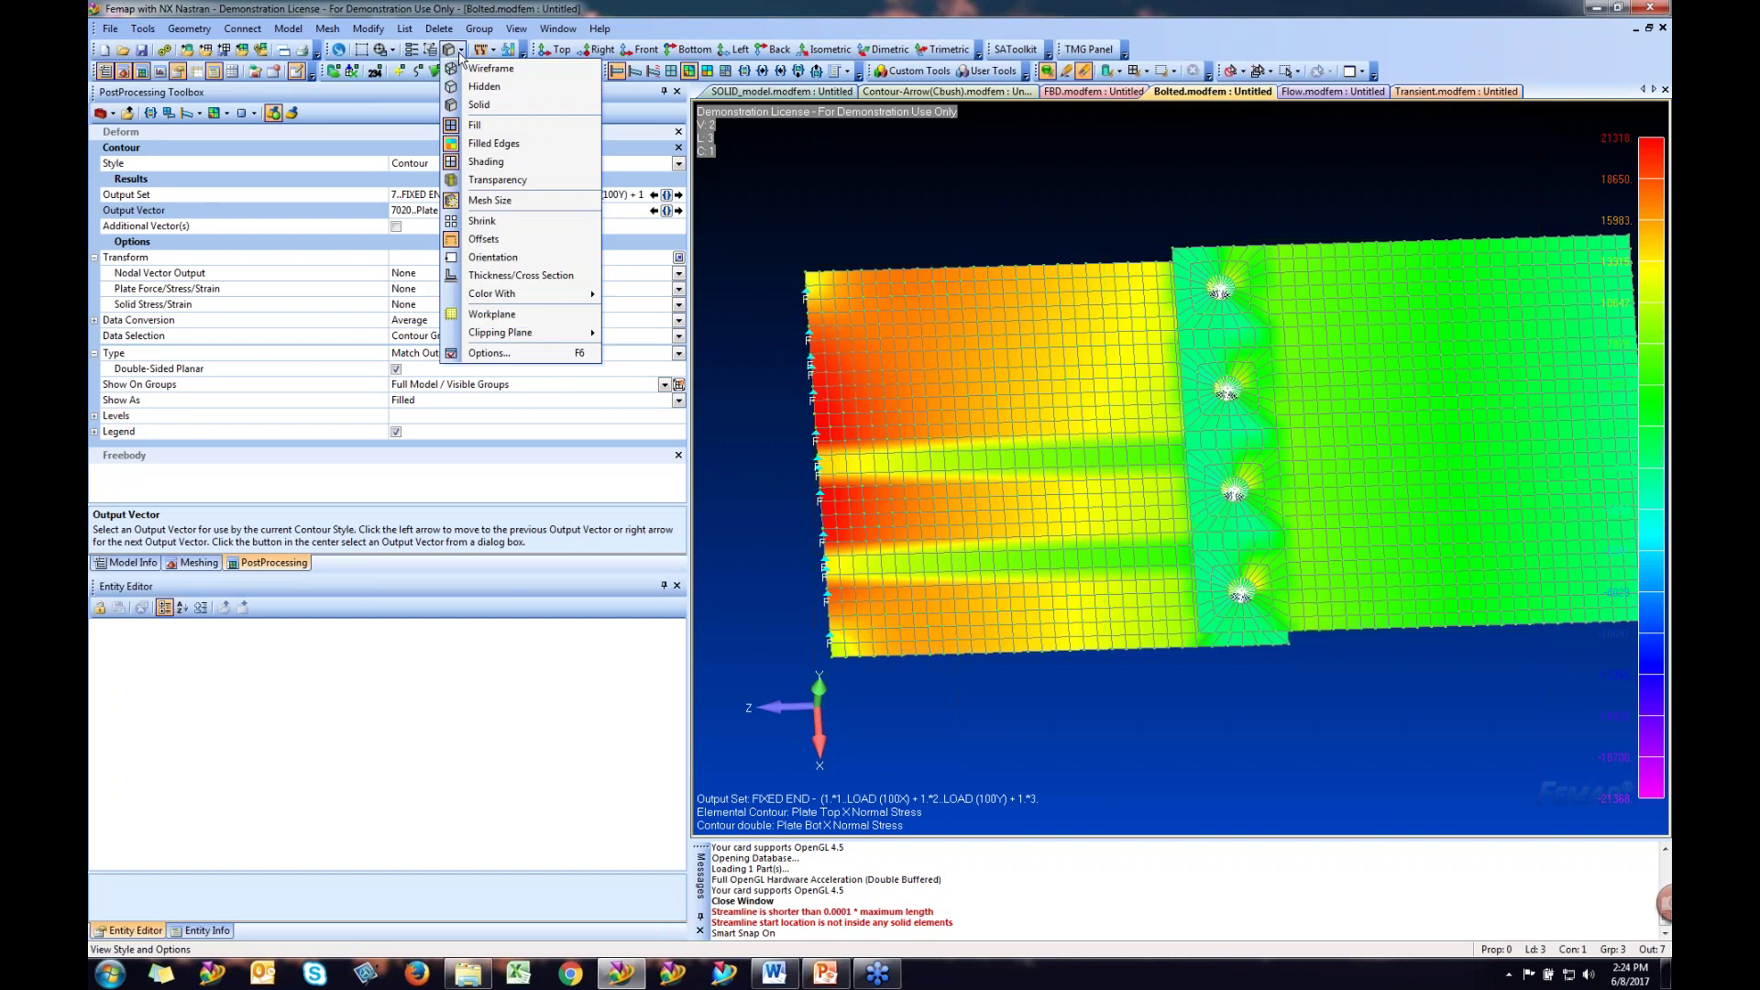
left_click(500, 259)
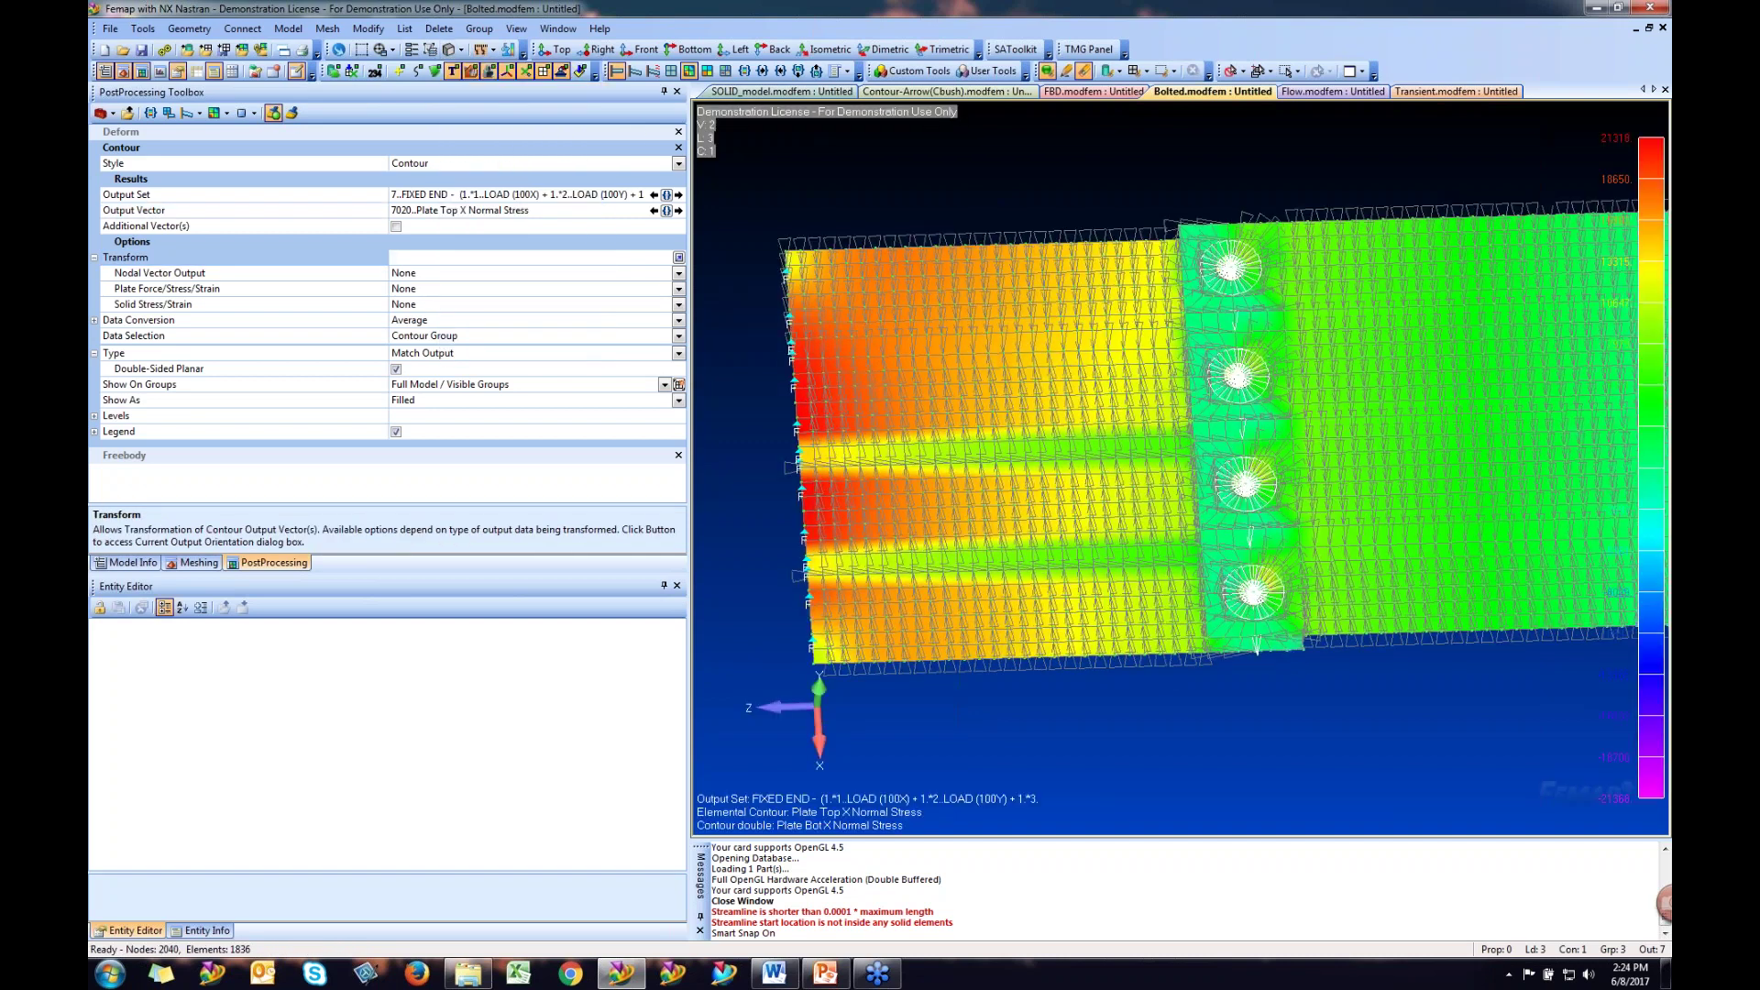
- Inspect the element orientation arrows on the plates up close, and turn off the element orientation display
scroll(1063, 372, "up", 3)
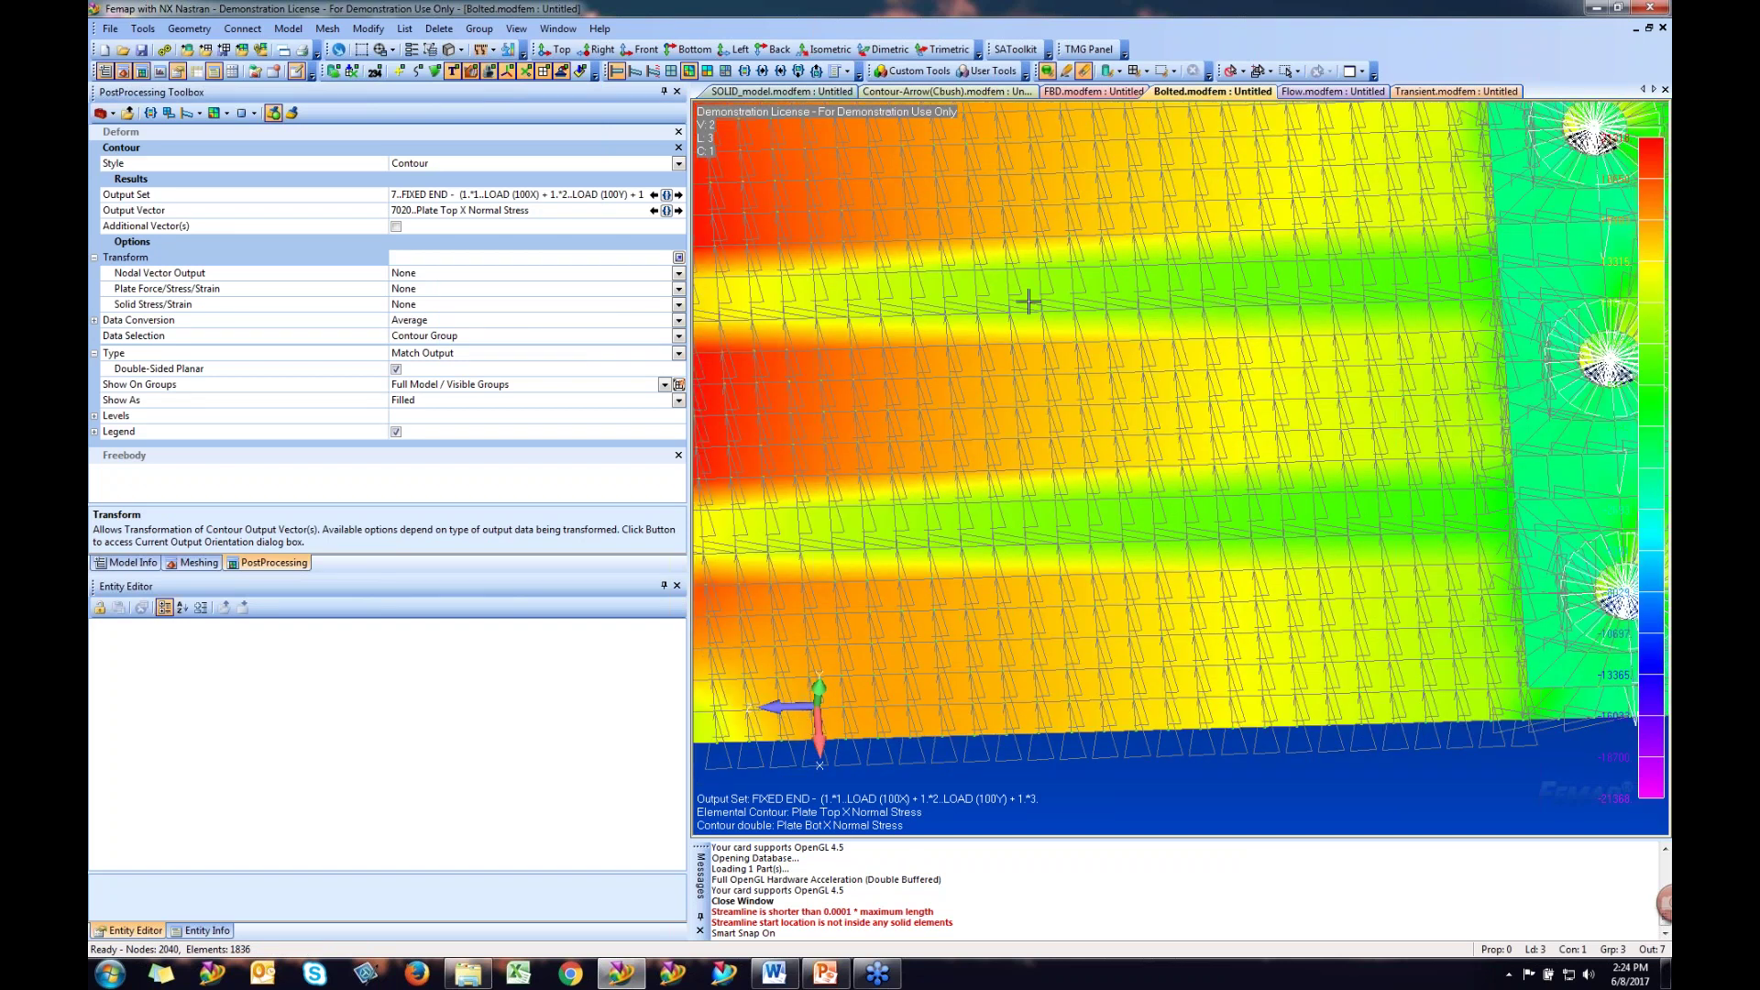
scroll(1139, 330, "up", 1)
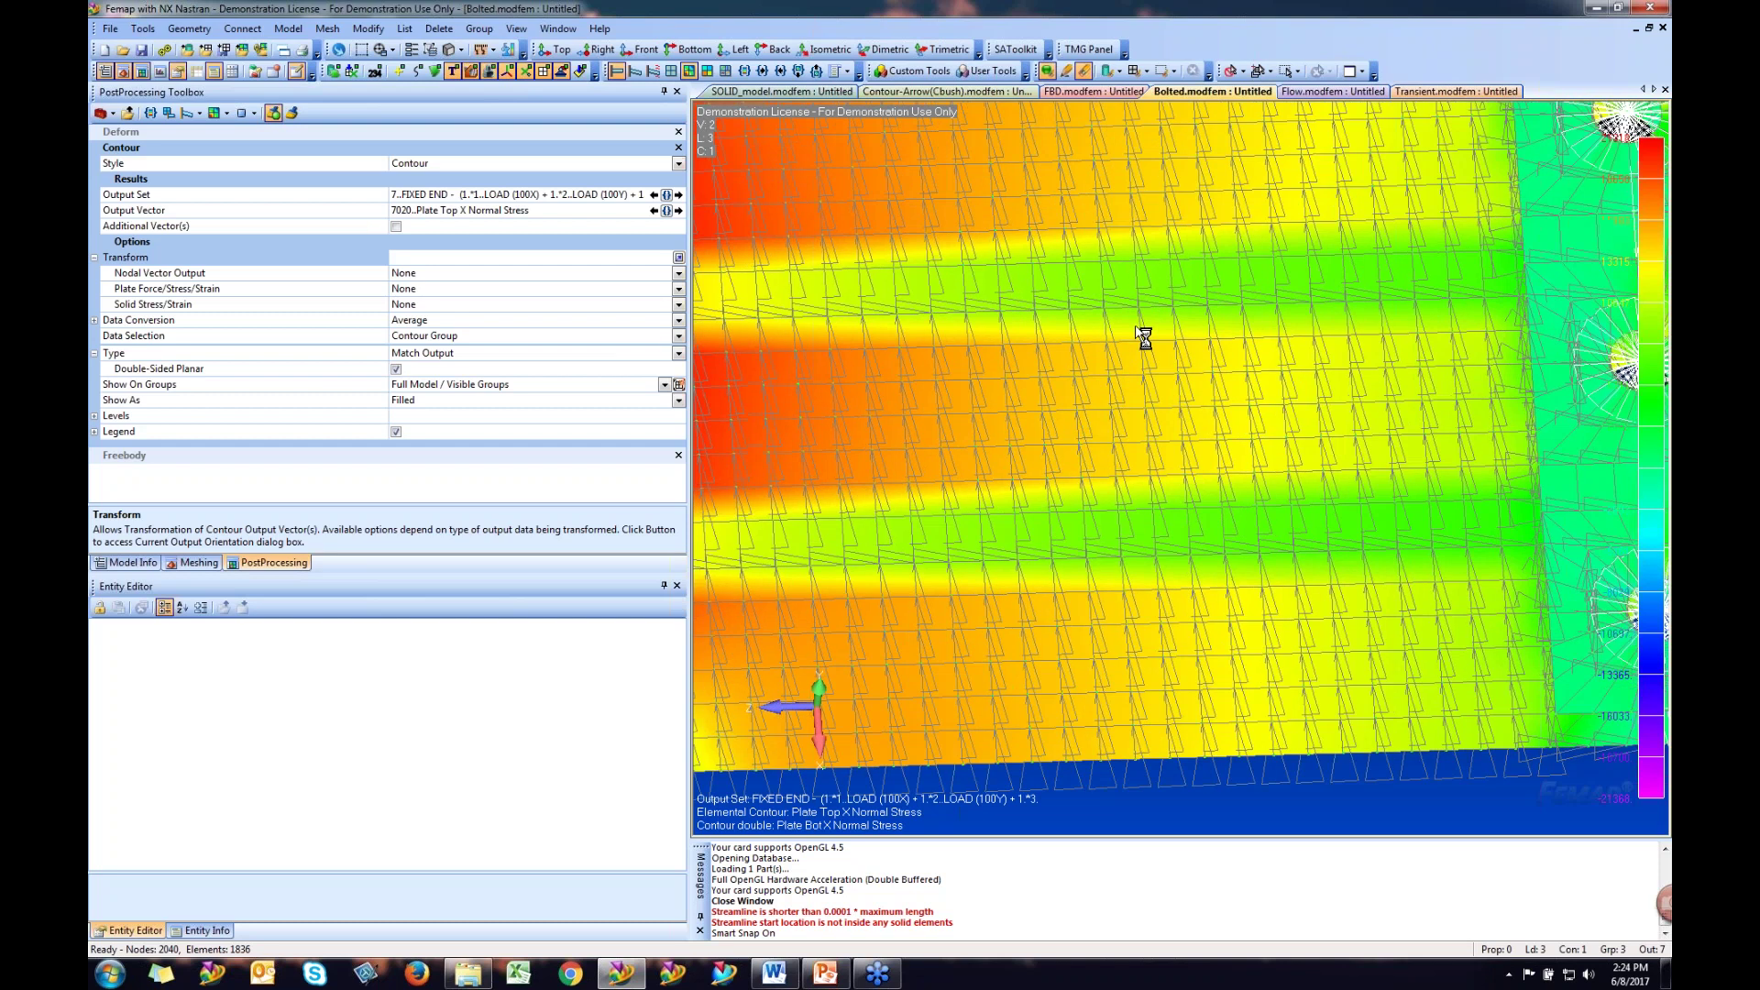
scroll(1143, 338, "up", 2)
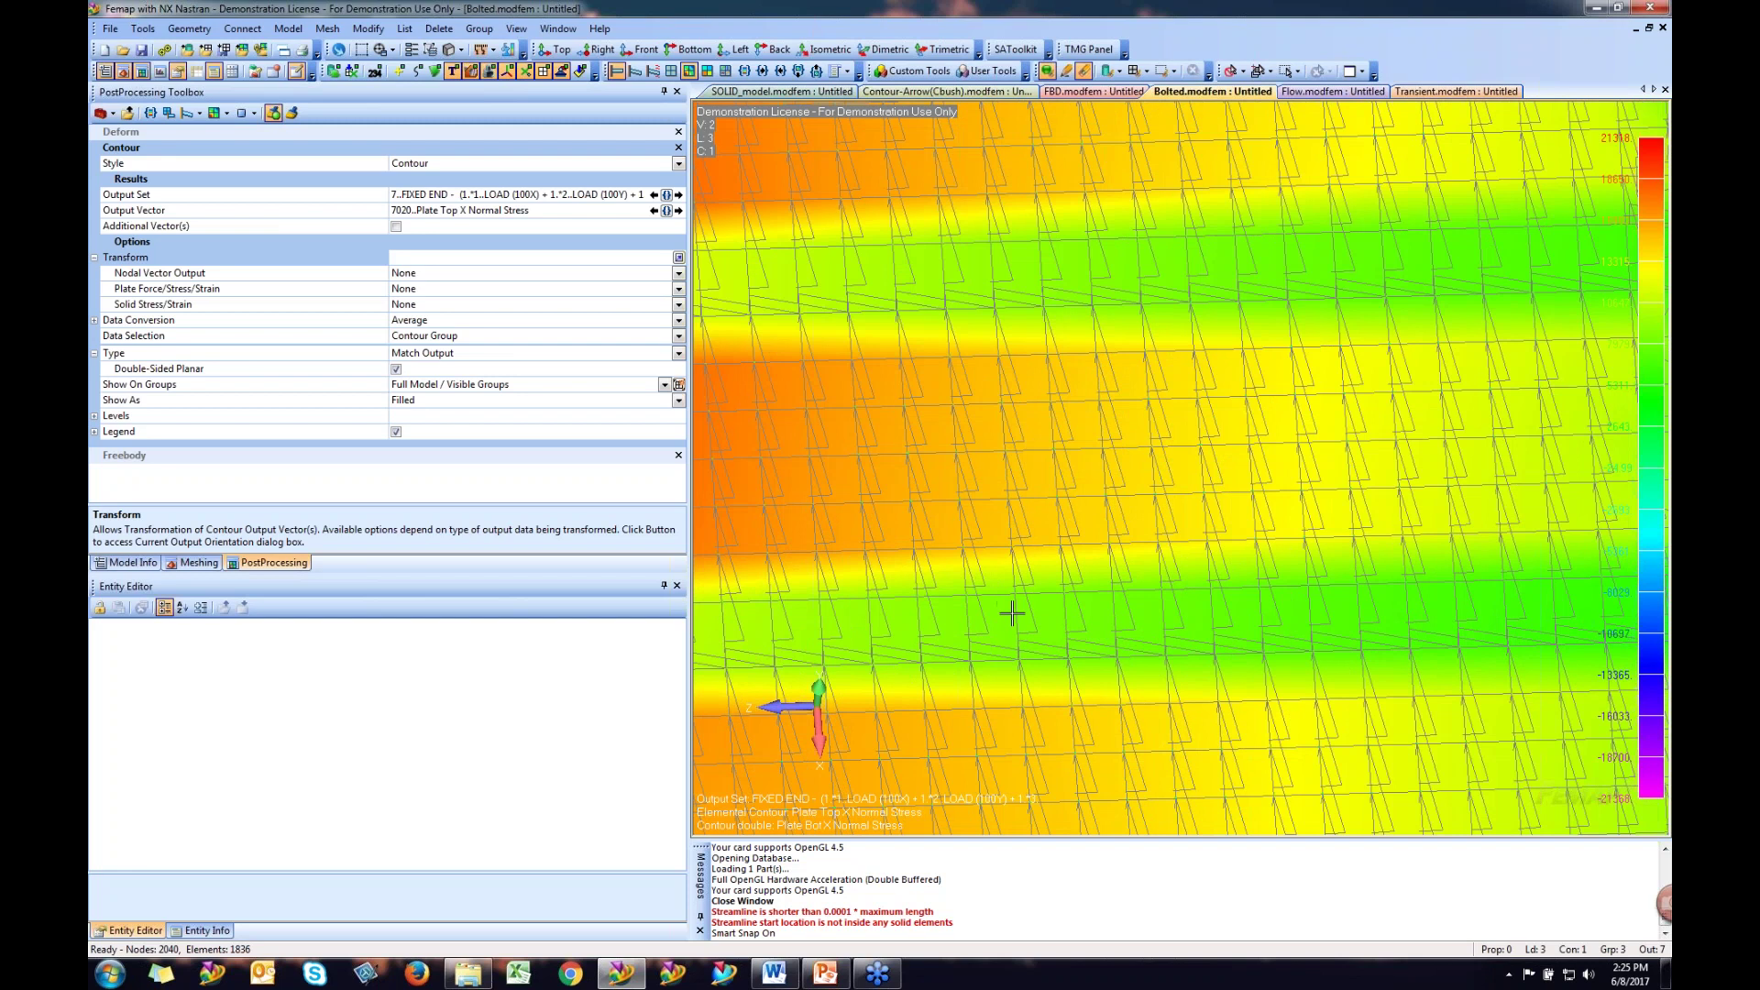
scroll(1013, 613, "down", 3)
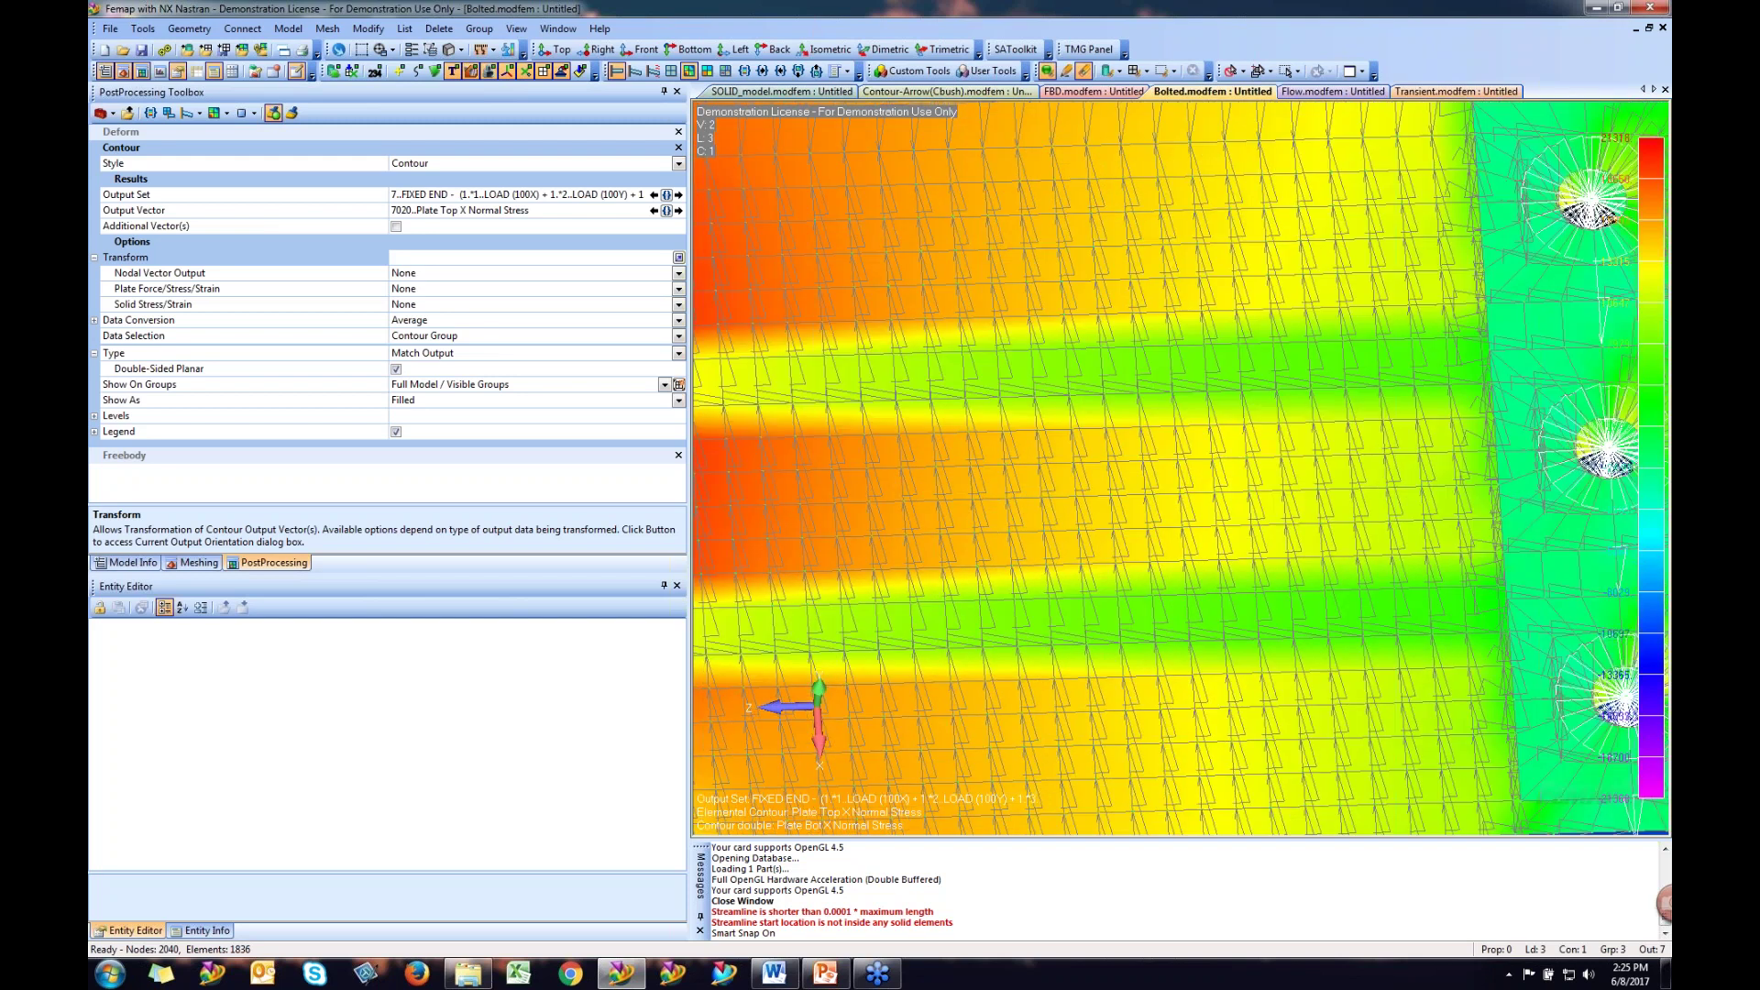
scroll(1154, 512, "down", 5)
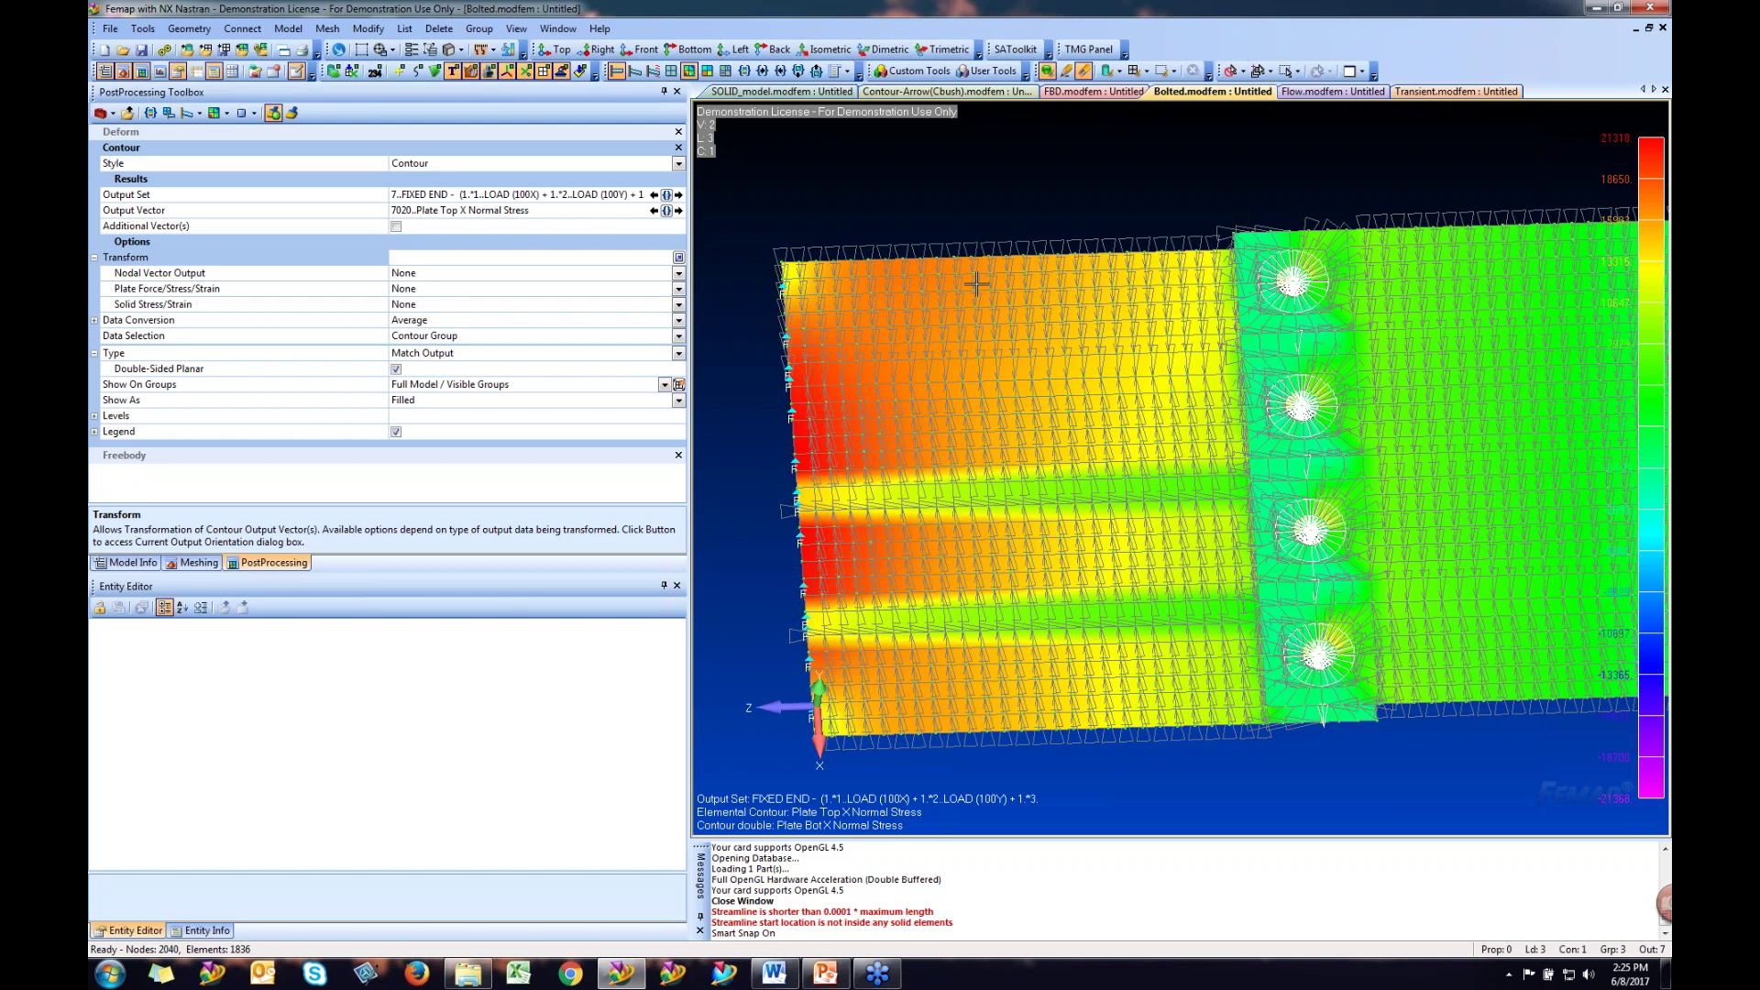
left_click(451, 50)
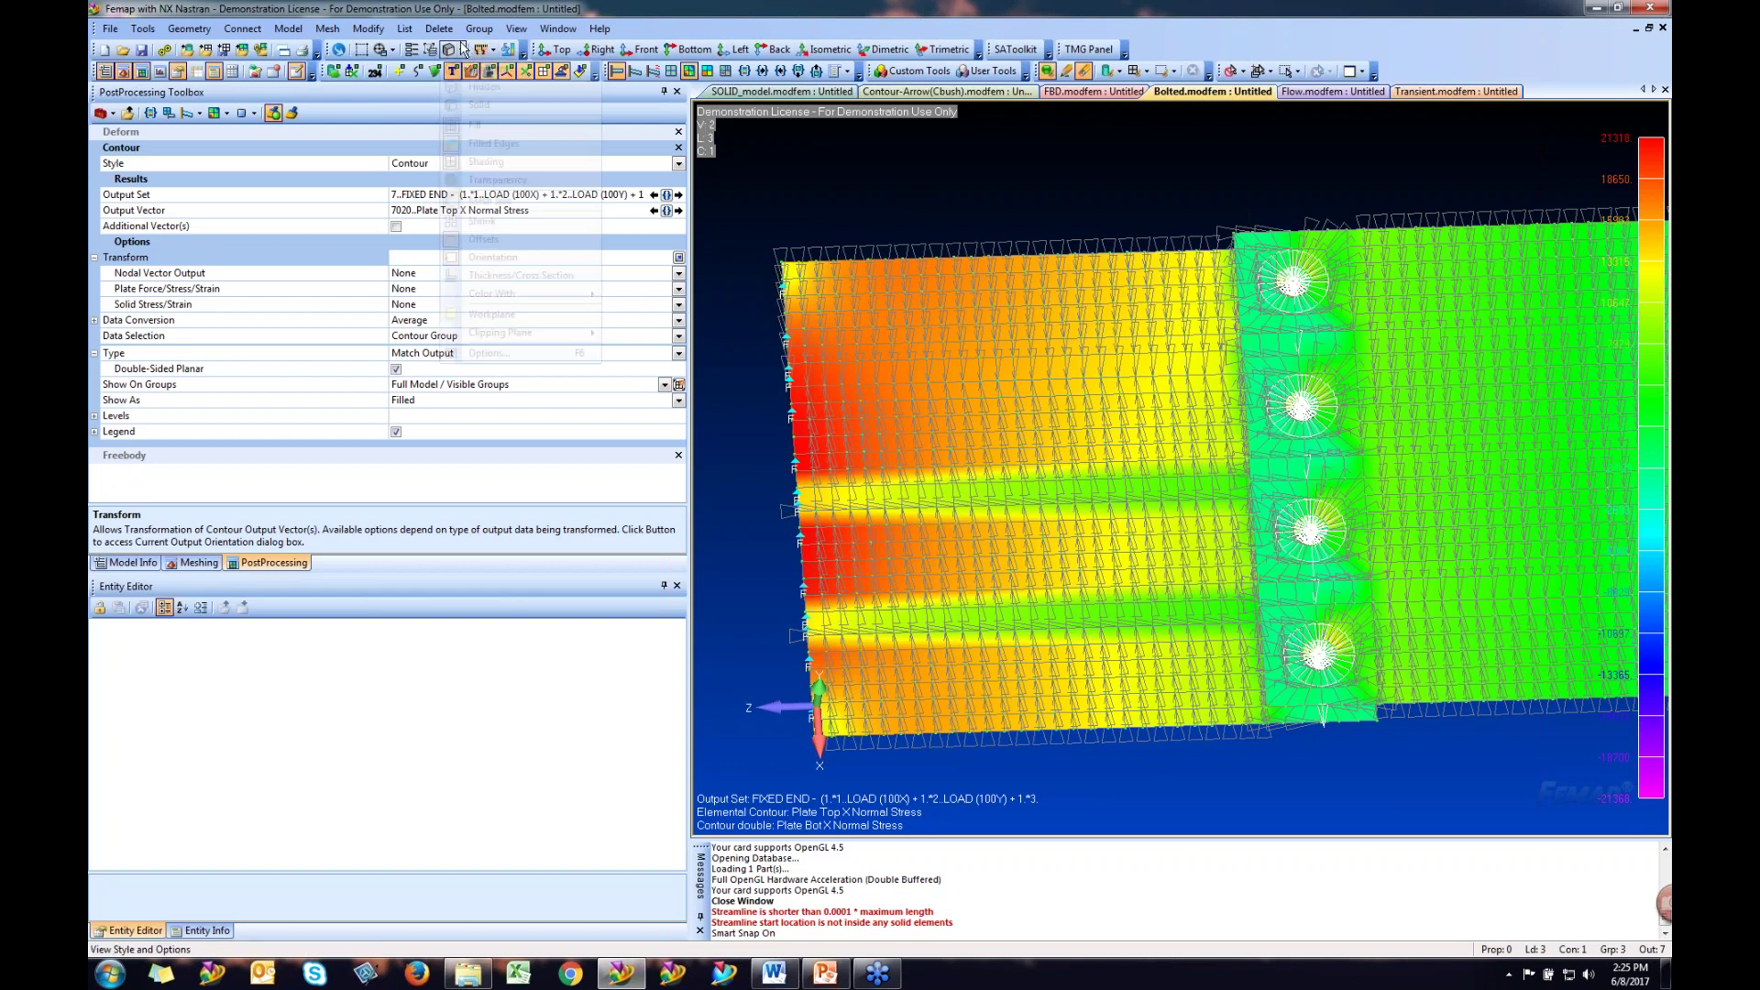
left_click(492, 257)
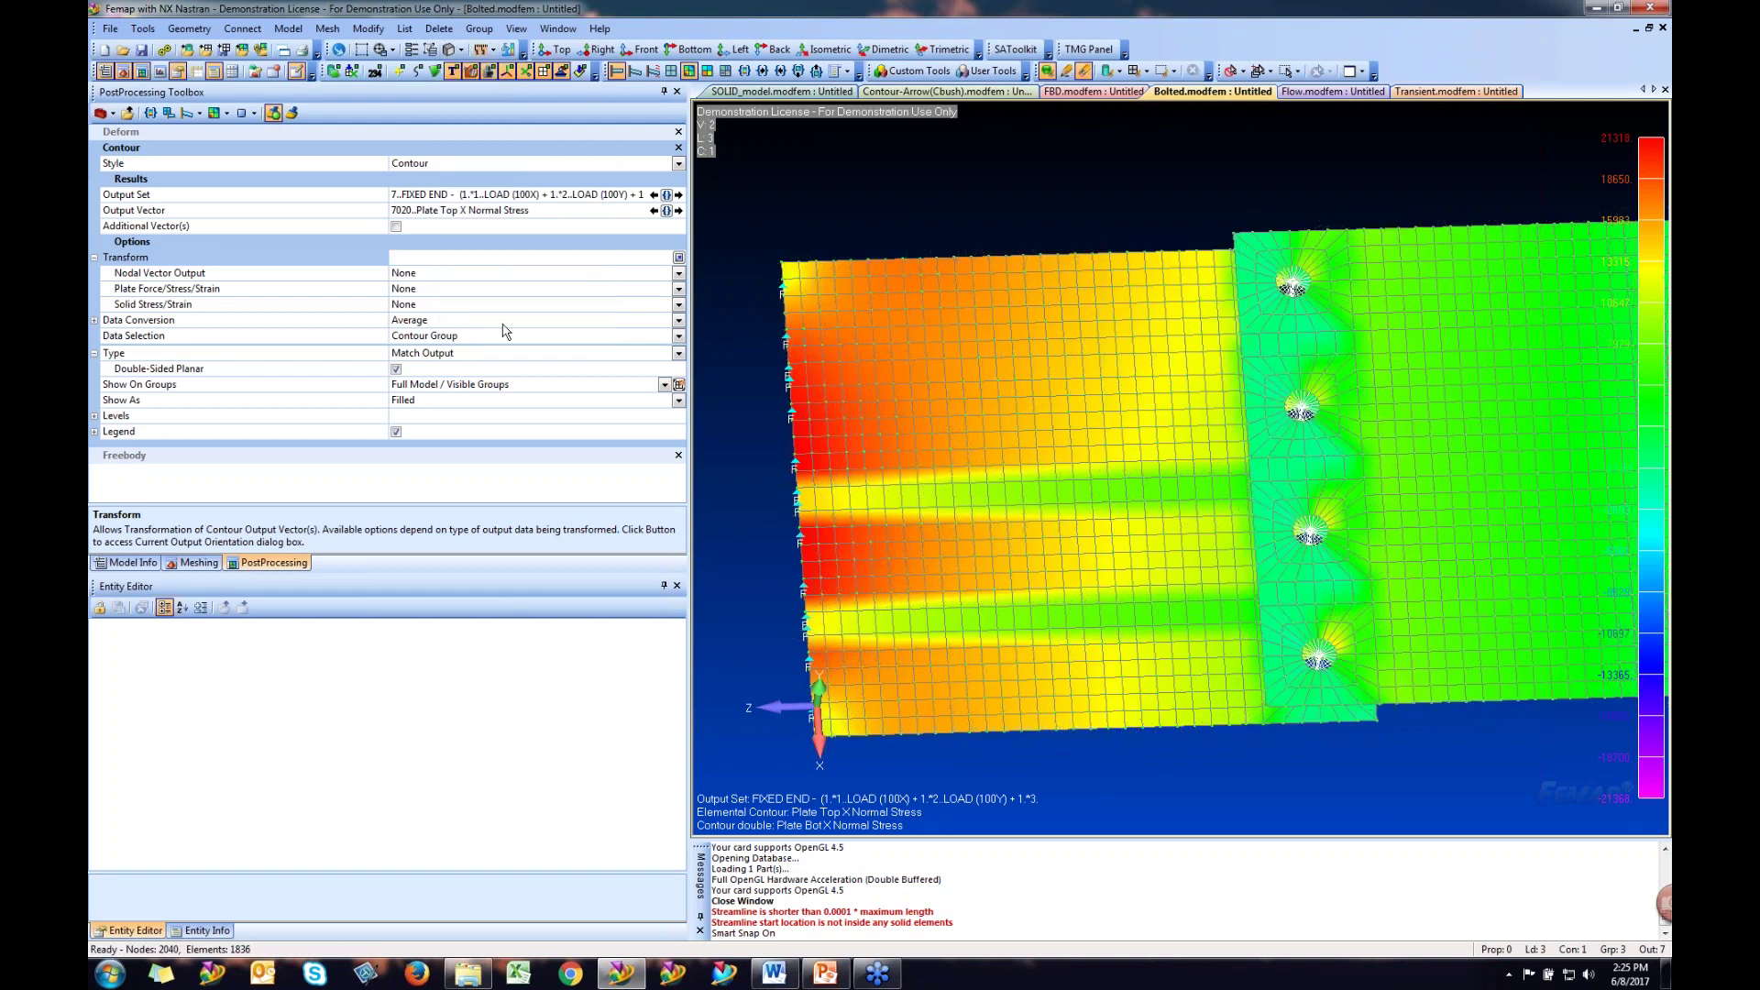
- Transform the contour's plate force/stress/strain output into 0..Basic Rectangular, using the Z axis
left_click(678, 289)
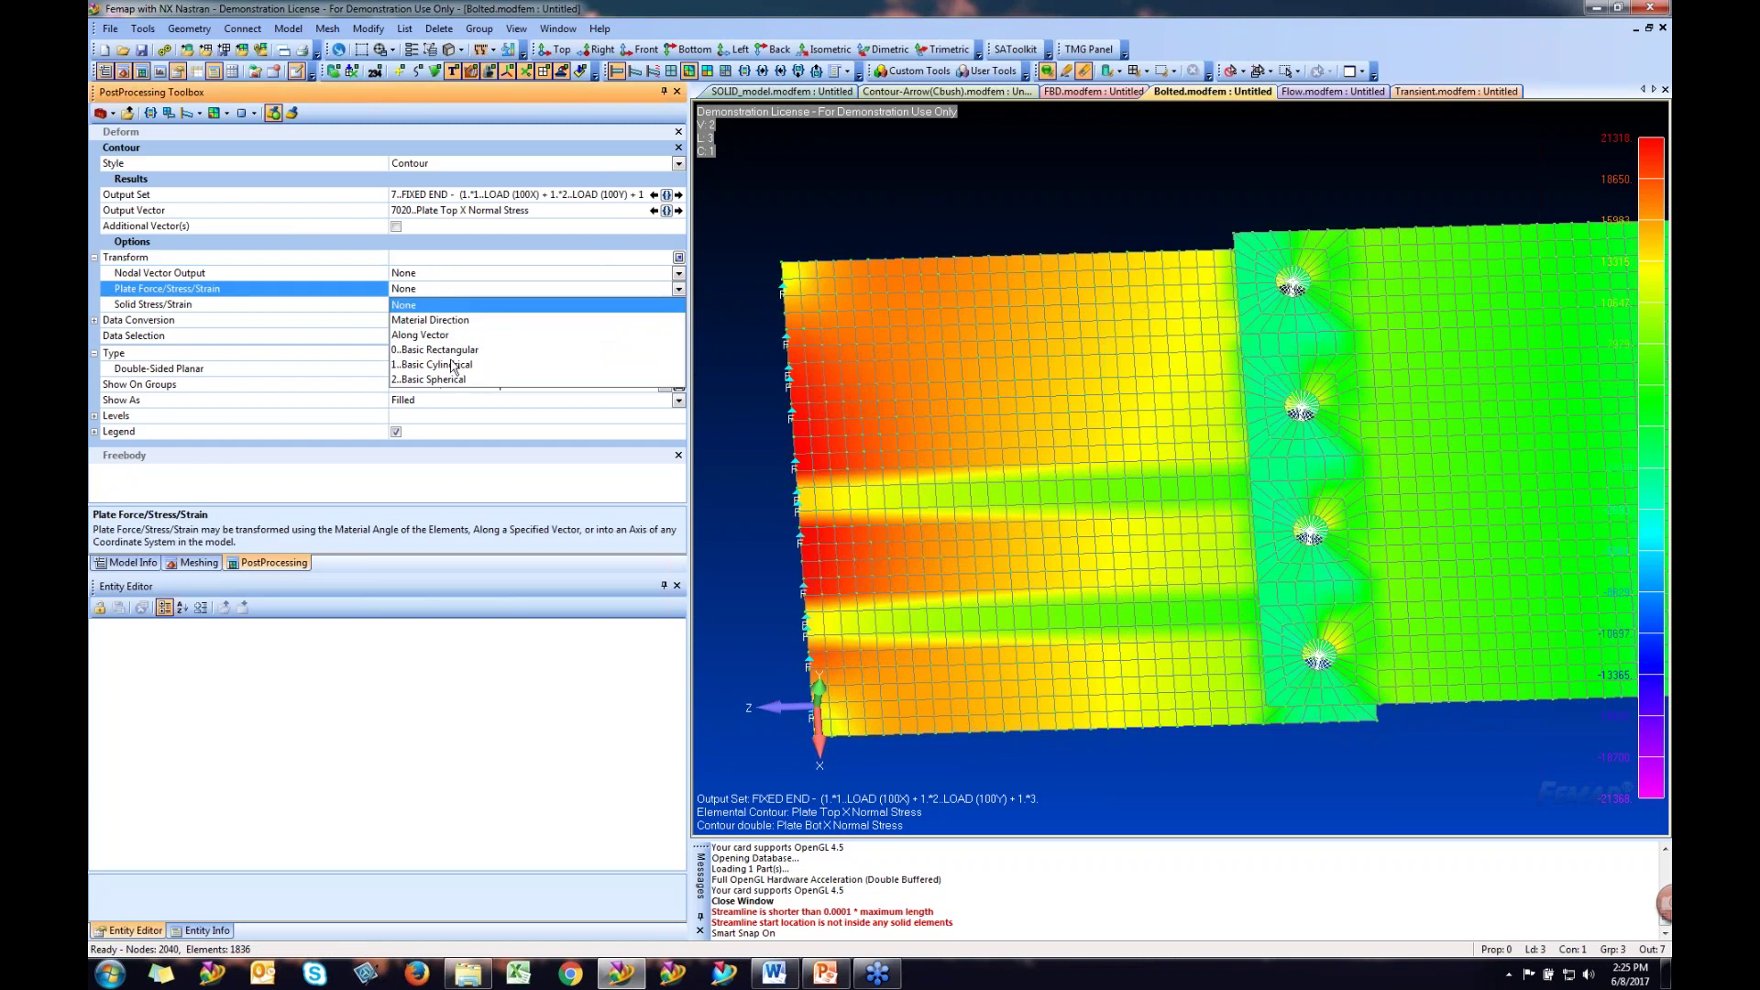
left_click(442, 350)
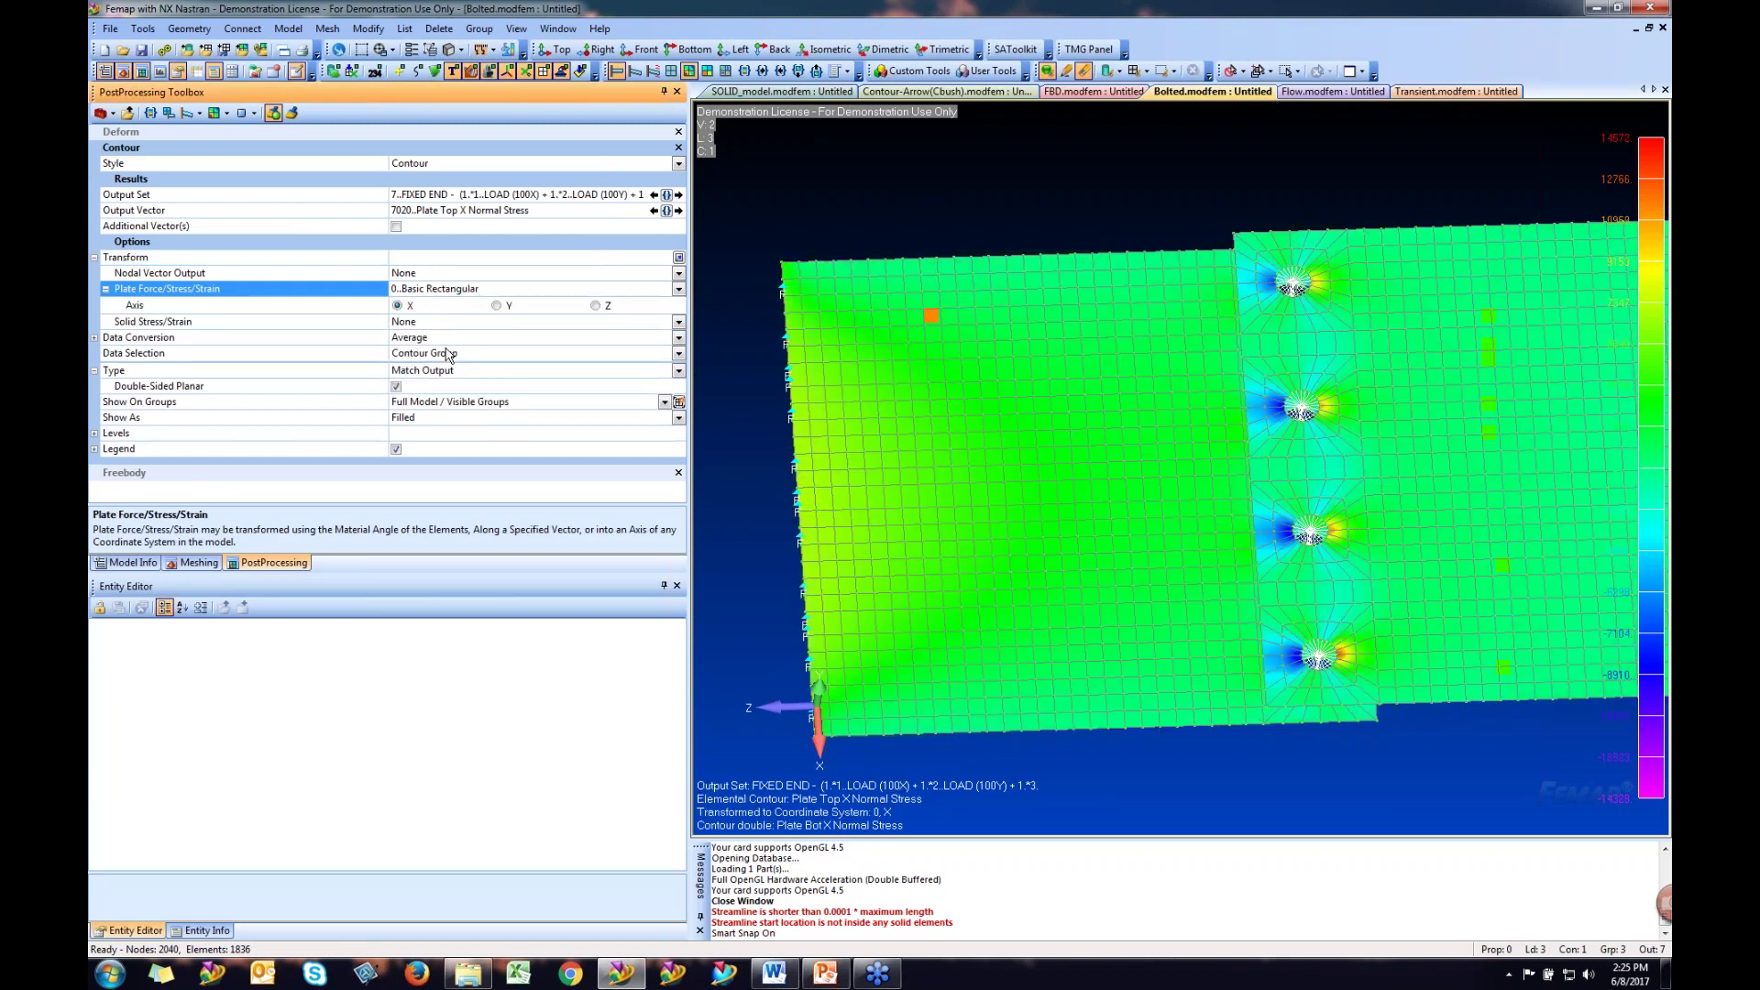
left_click(601, 307)
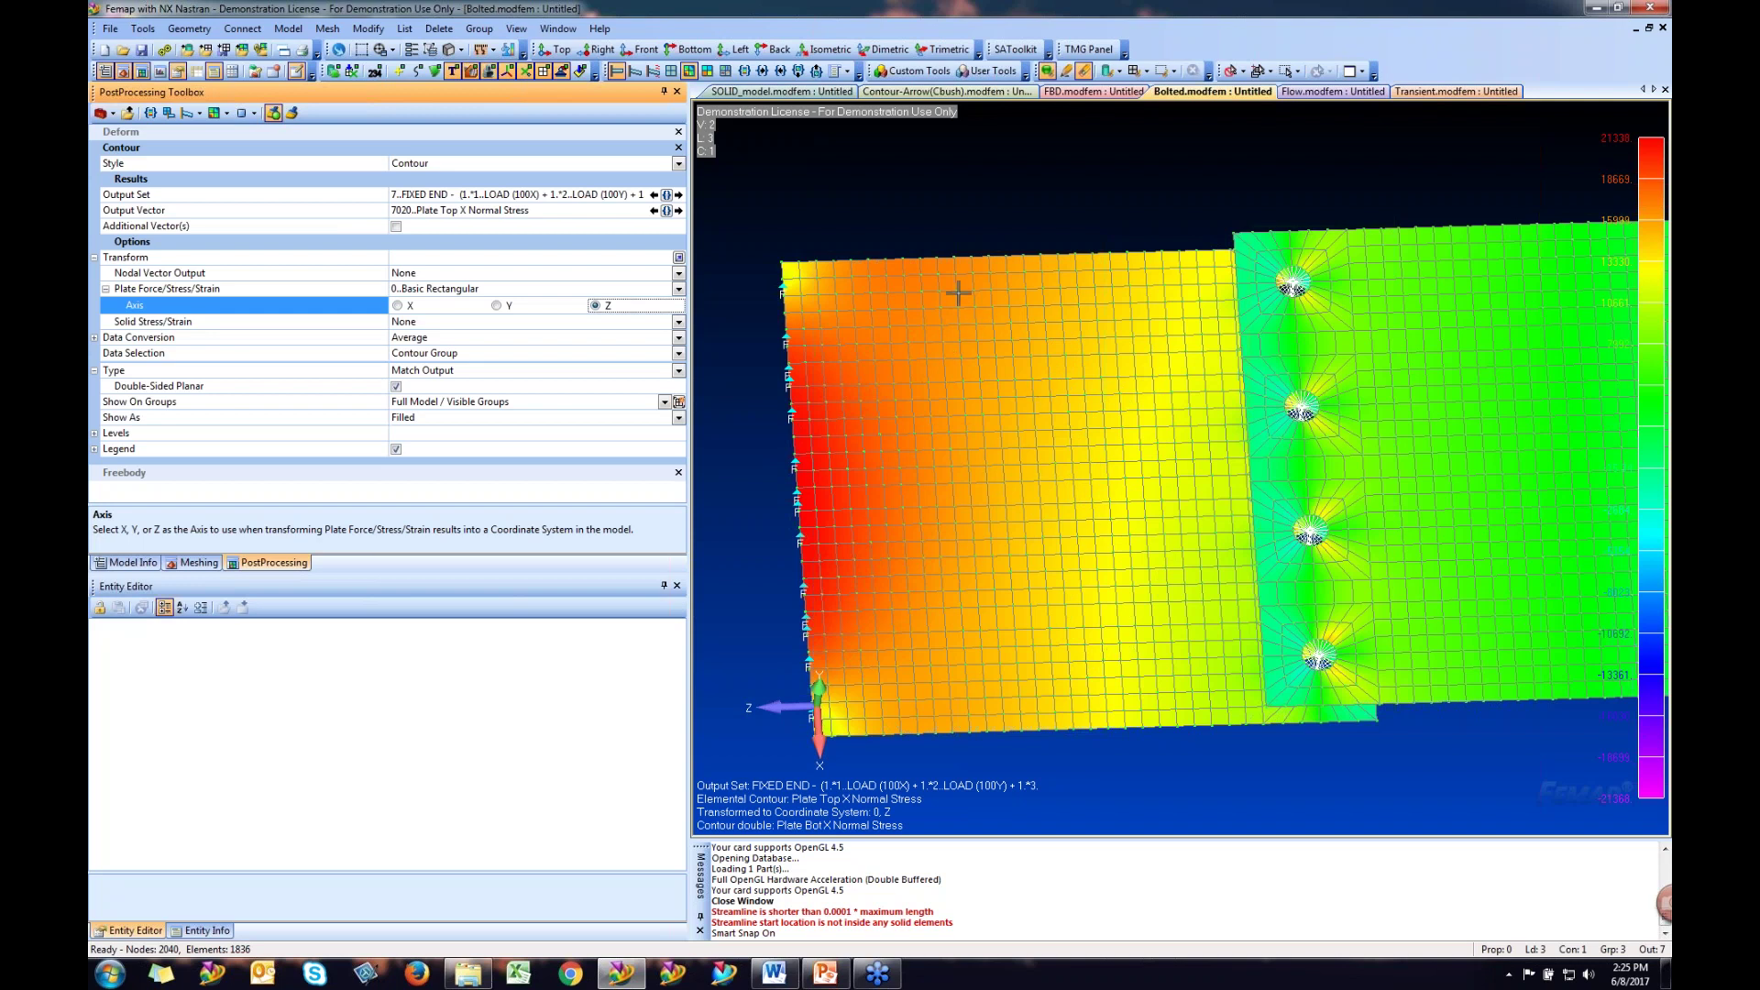
- Reset the plate force/stress/strain transform to None for comparison, and set it to Material Direction
left_click(679, 290)
left_click(678, 290)
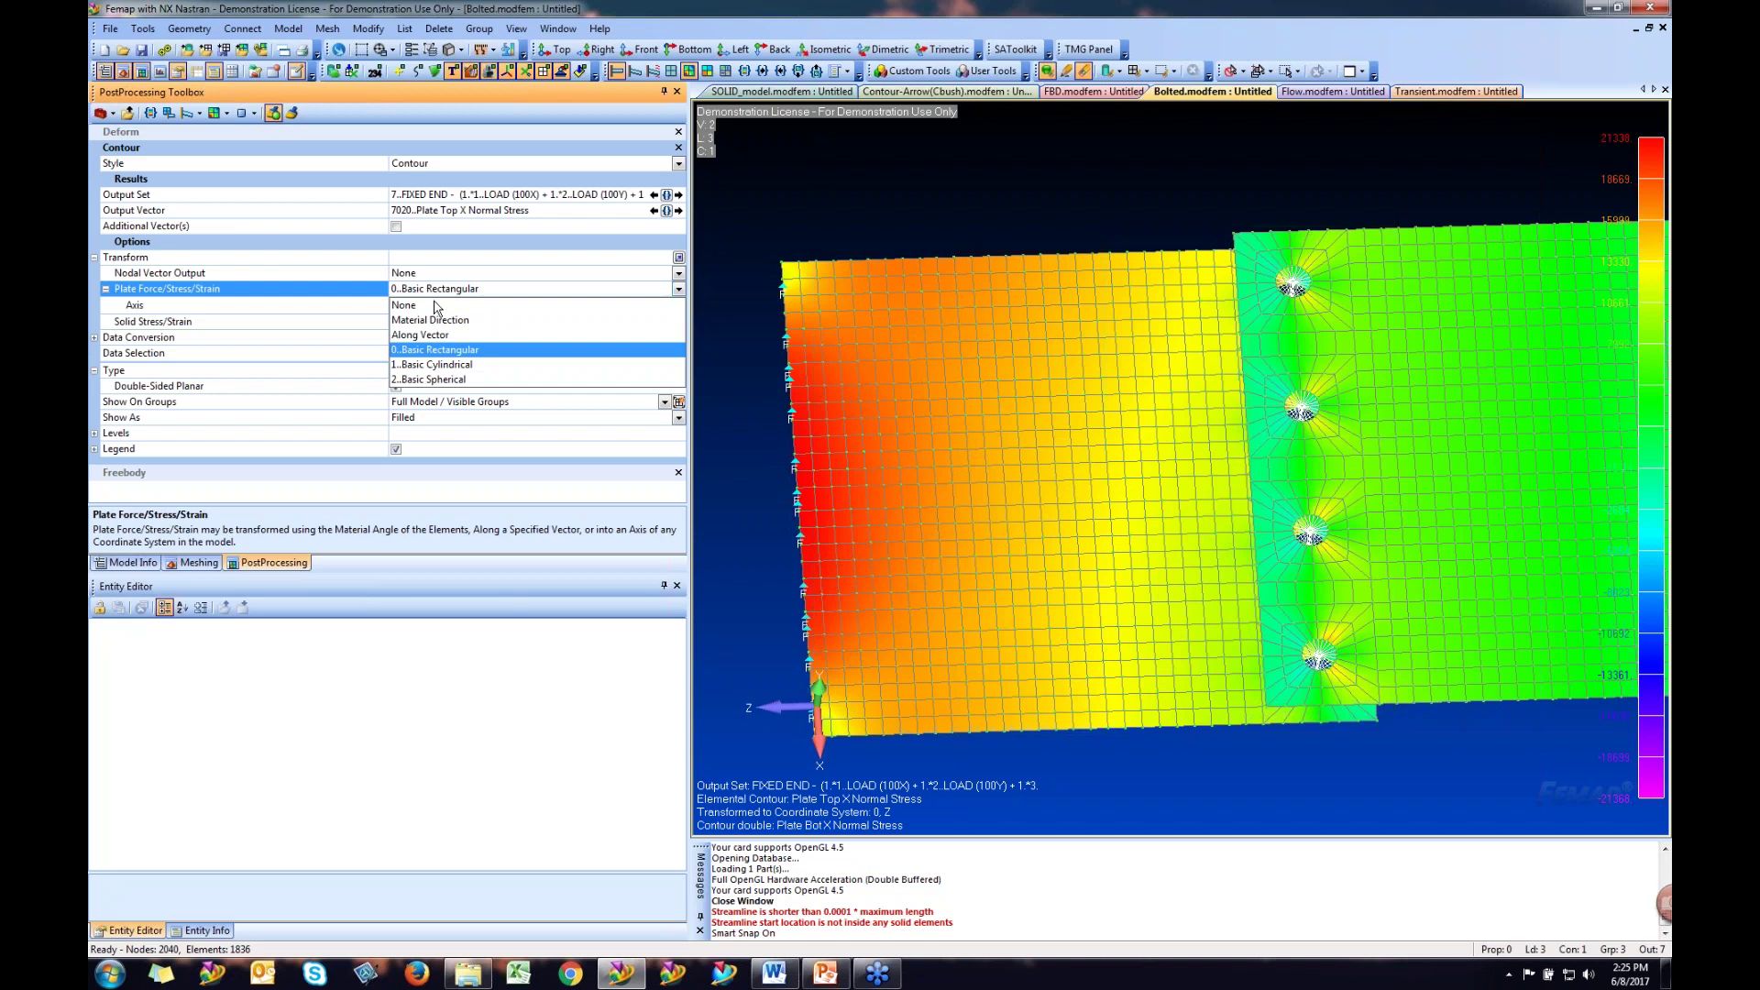
left_click(431, 306)
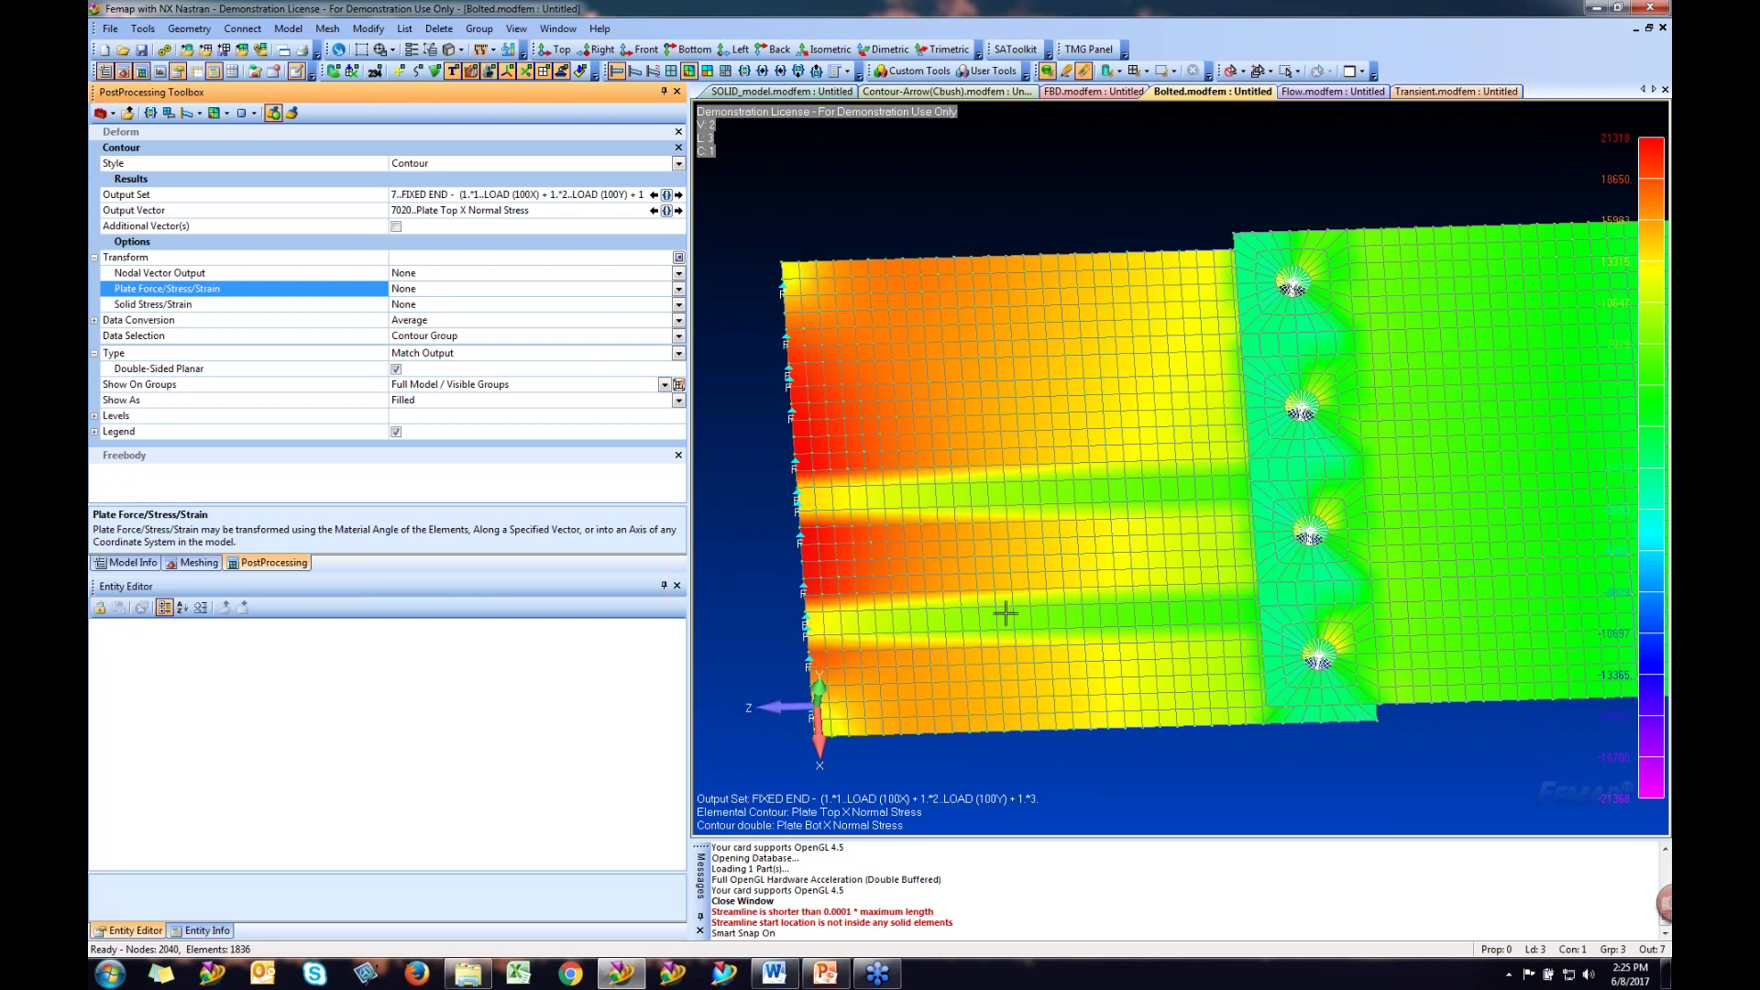
left_click(679, 288)
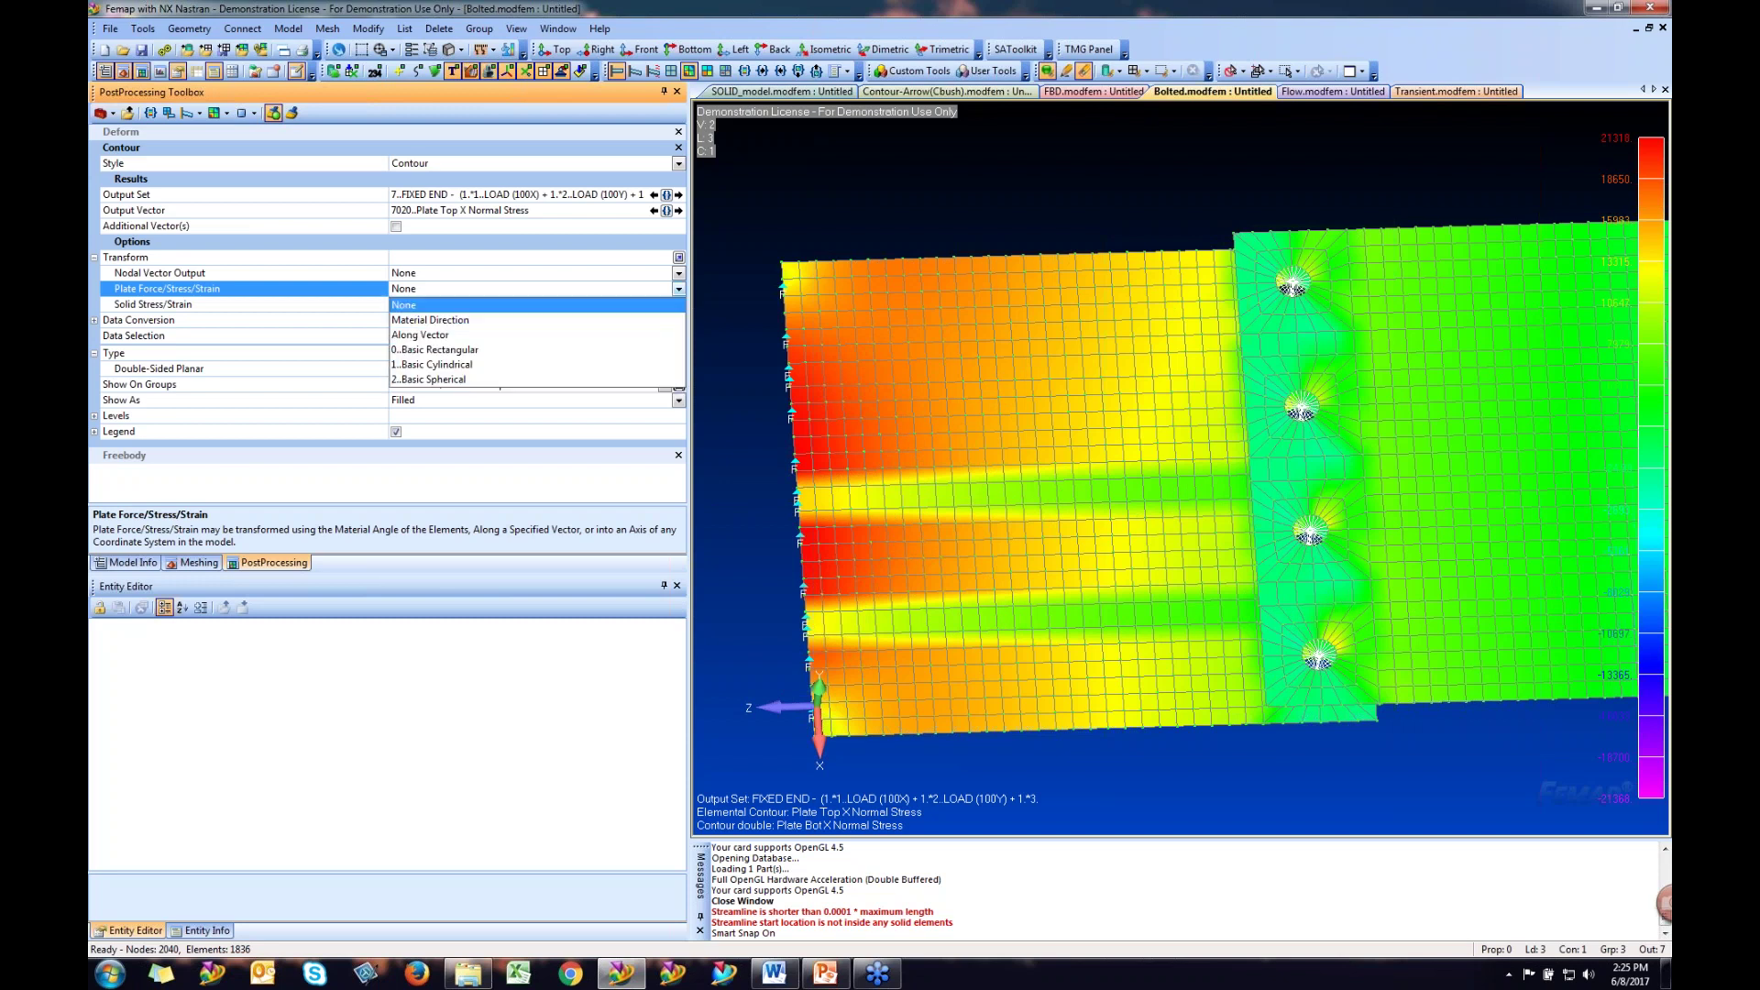
left_click(464, 321)
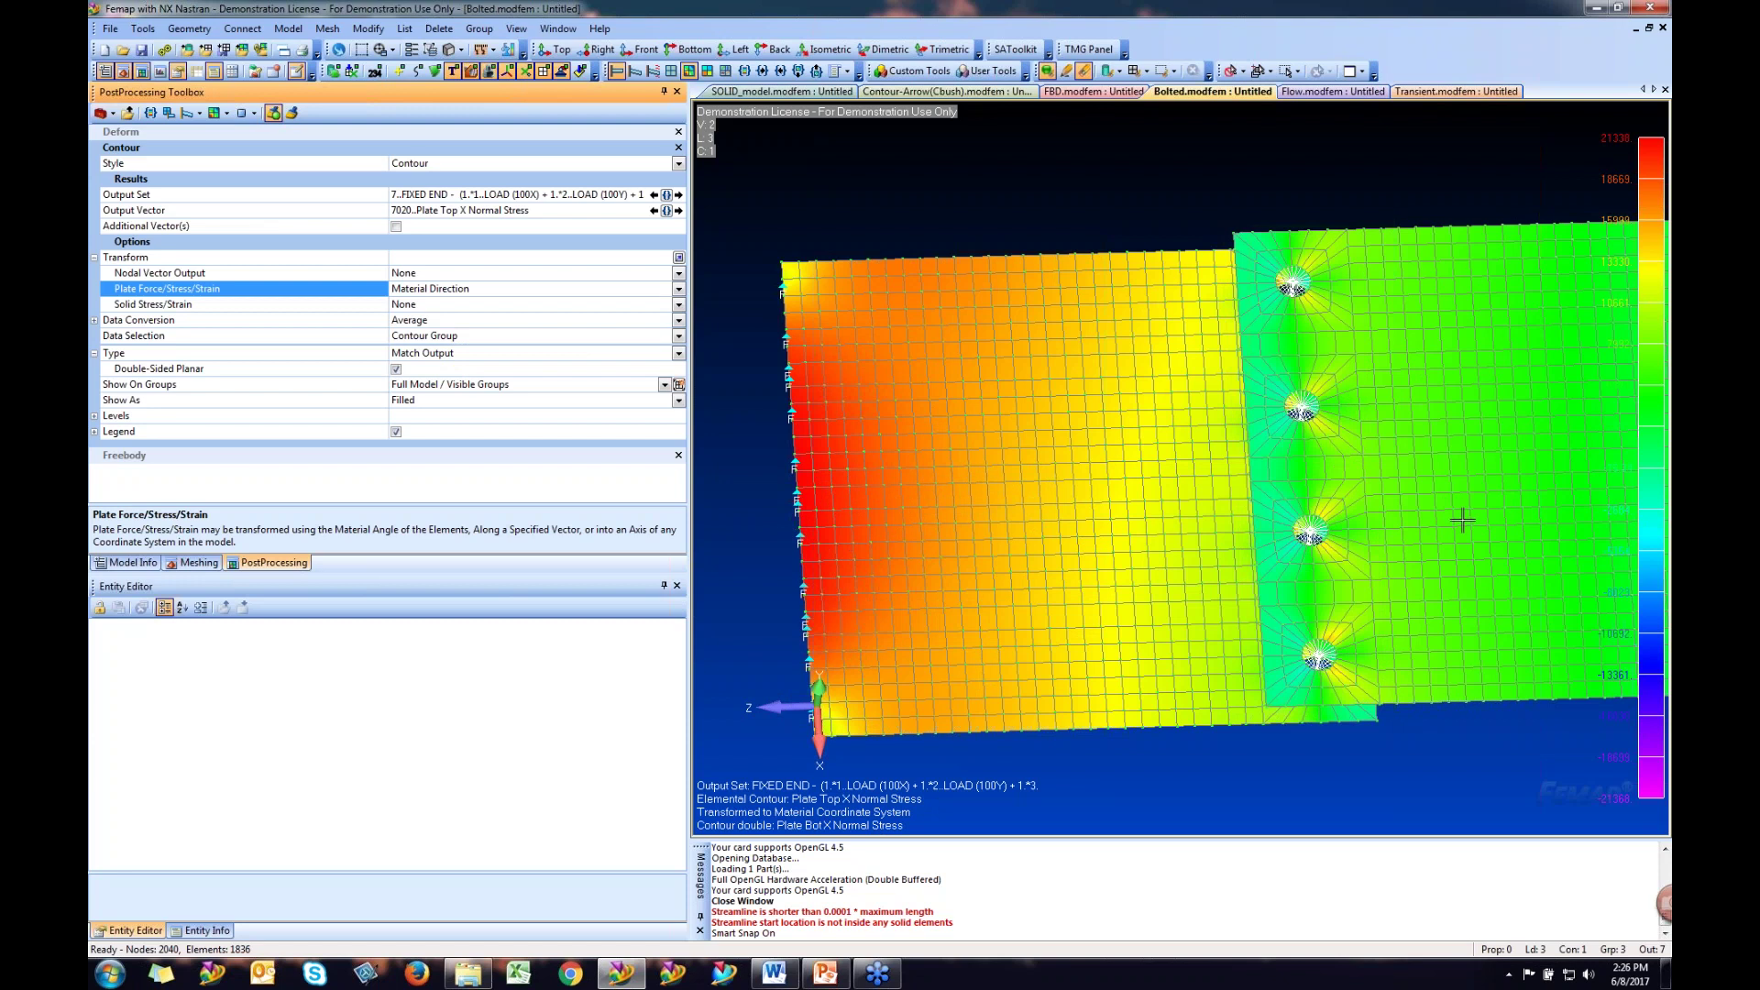
- Change the contour's output vector to 7033..Plate Top VonMises Stress and collapse the Transform options
left_click(666, 210)
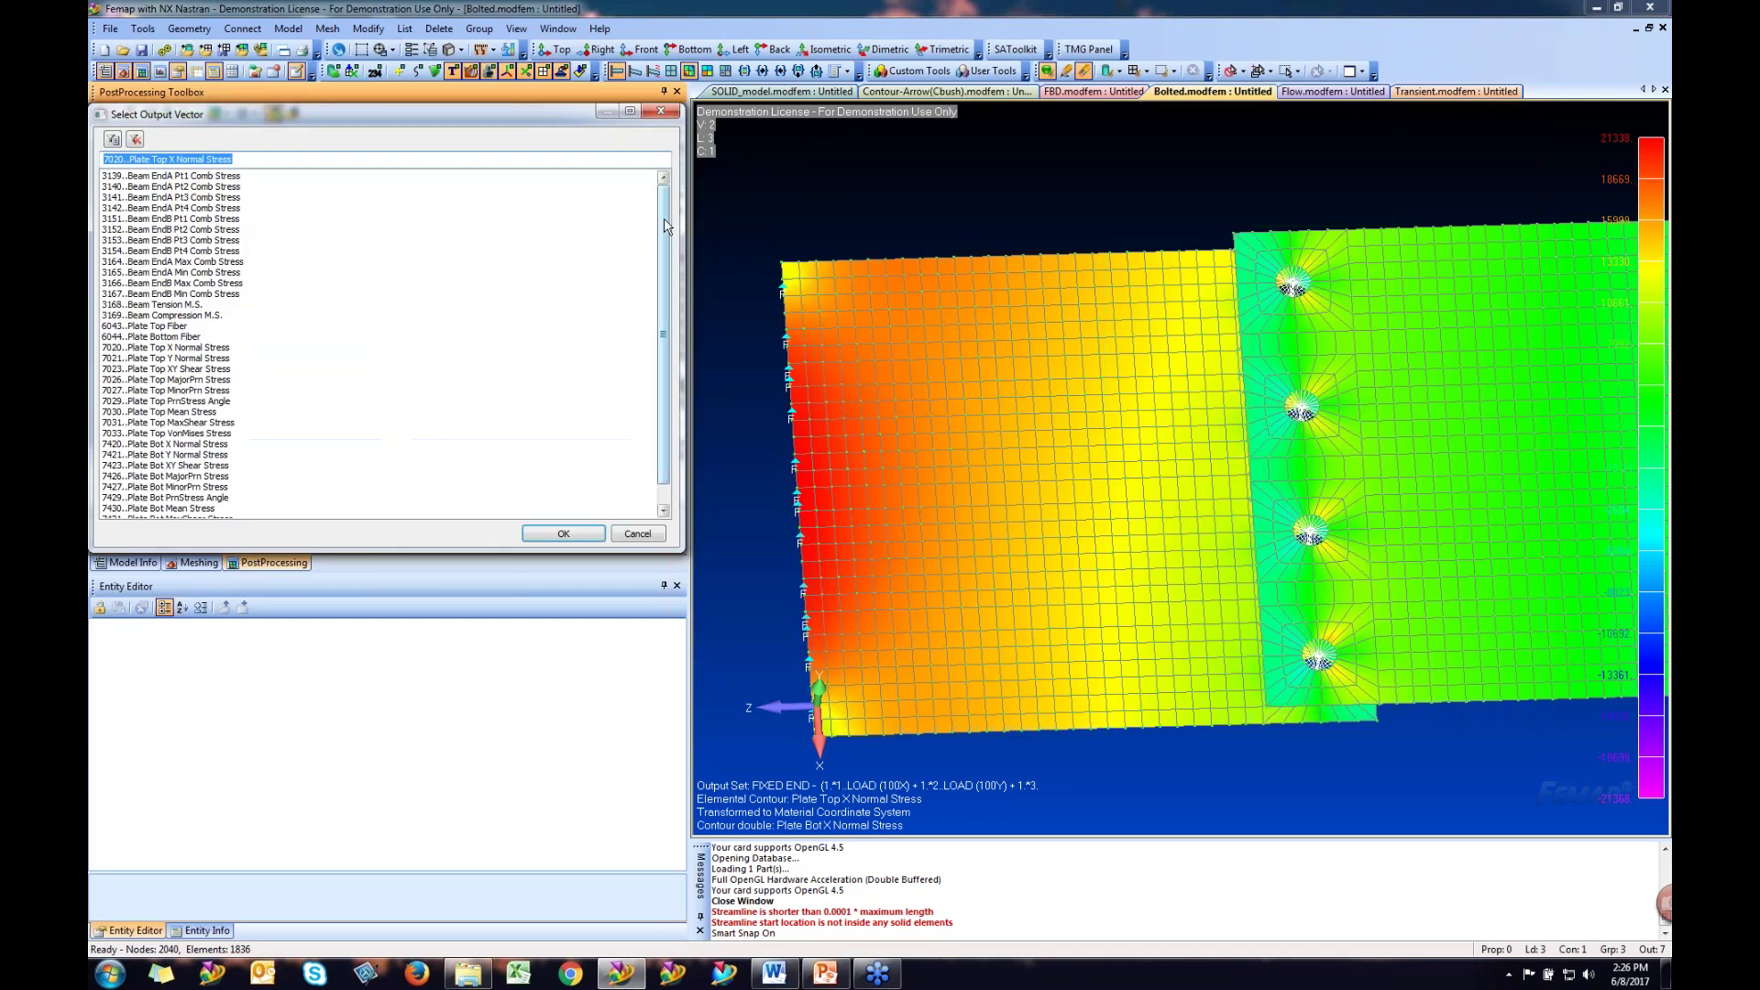
scroll(410, 385, "down", 5)
left_click(196, 480)
scroll(196, 495, "down", 2)
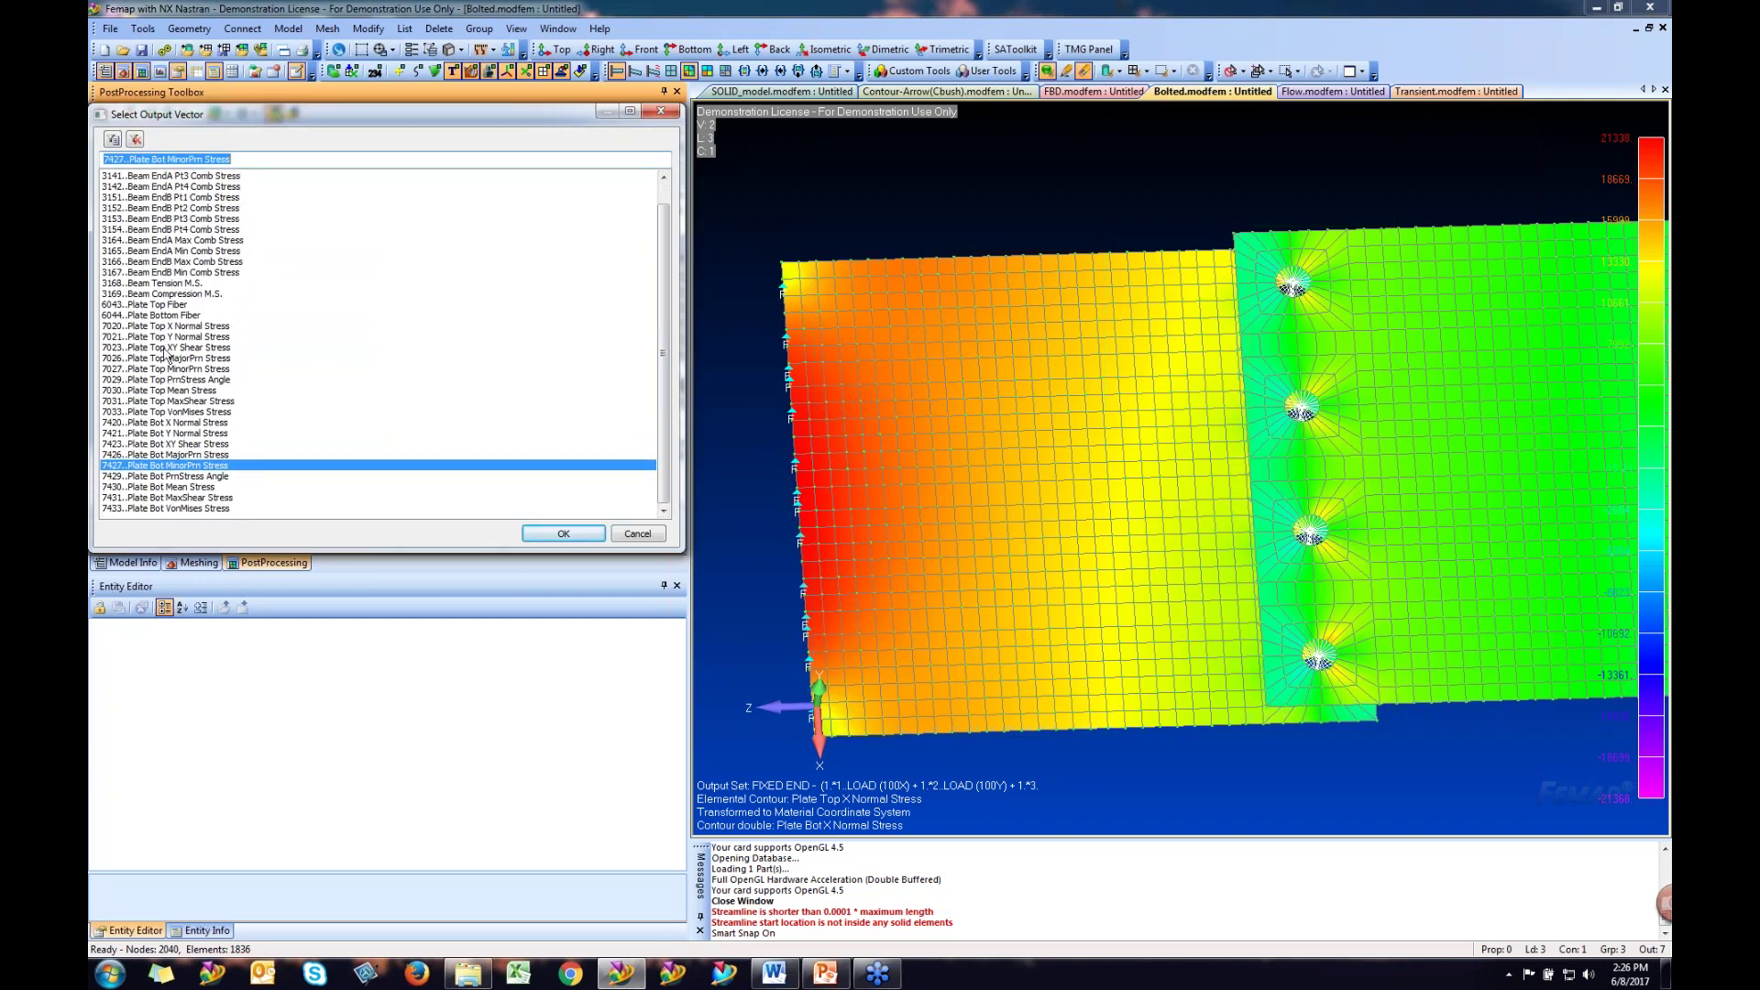
left_click(178, 413)
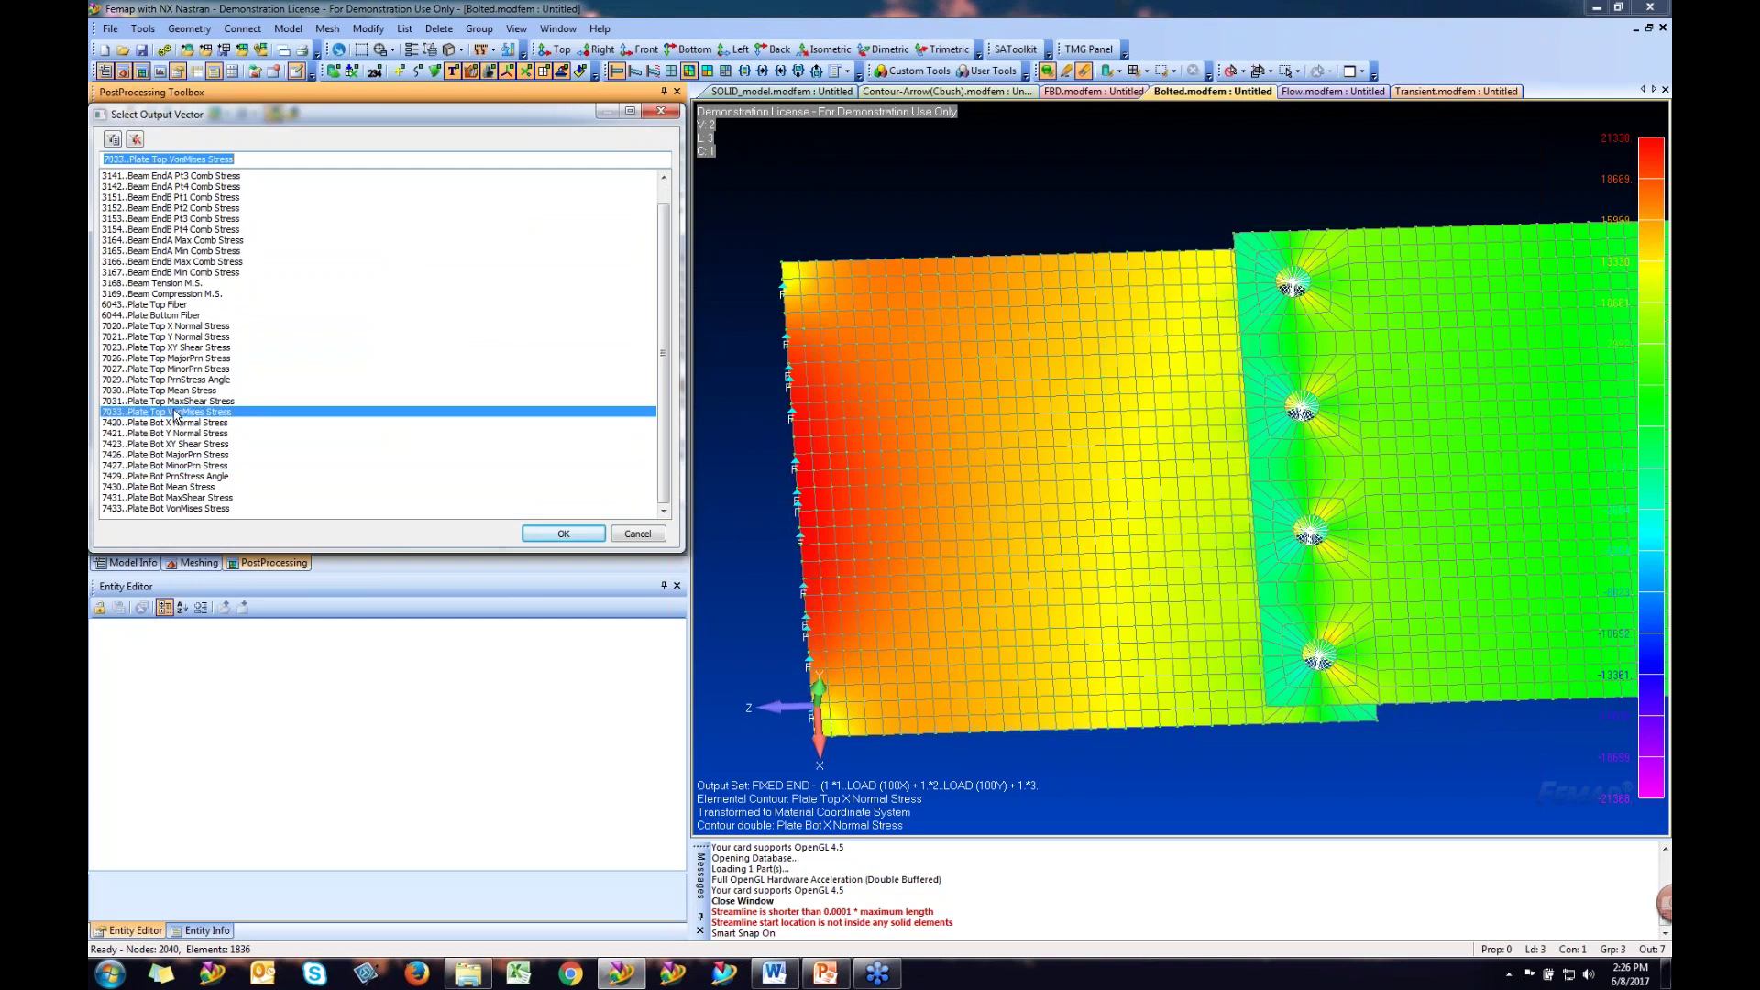
left_click(564, 534)
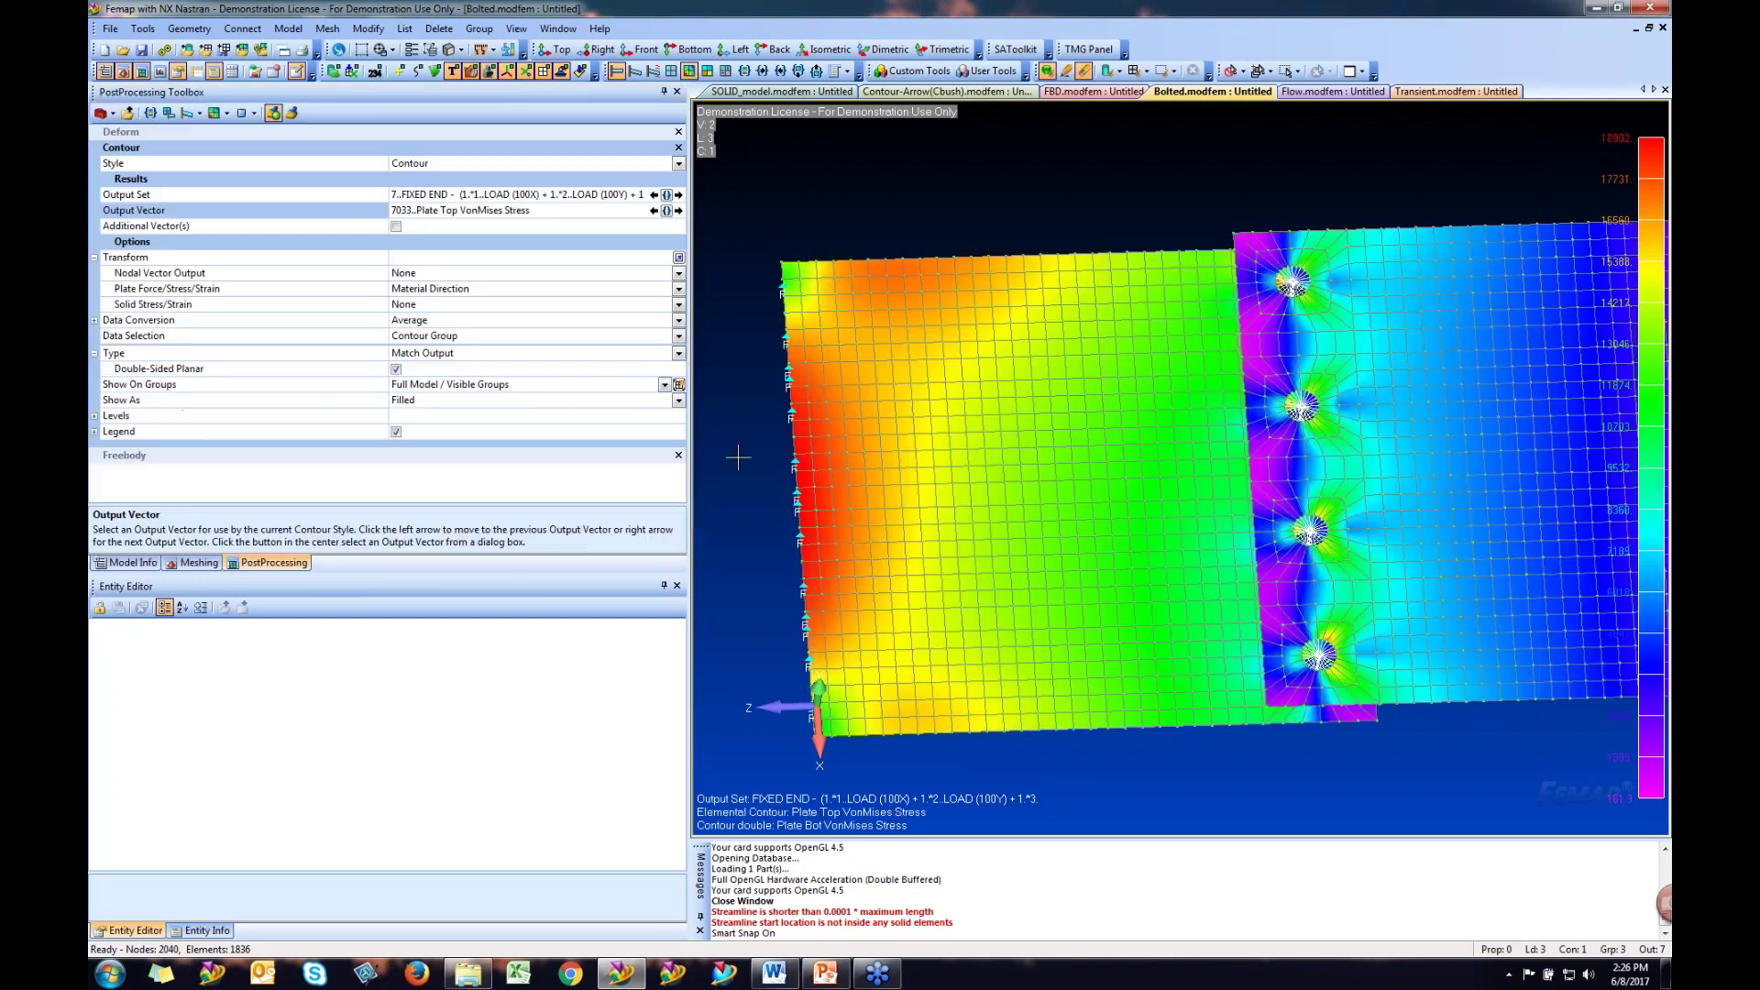
left_click(94, 257)
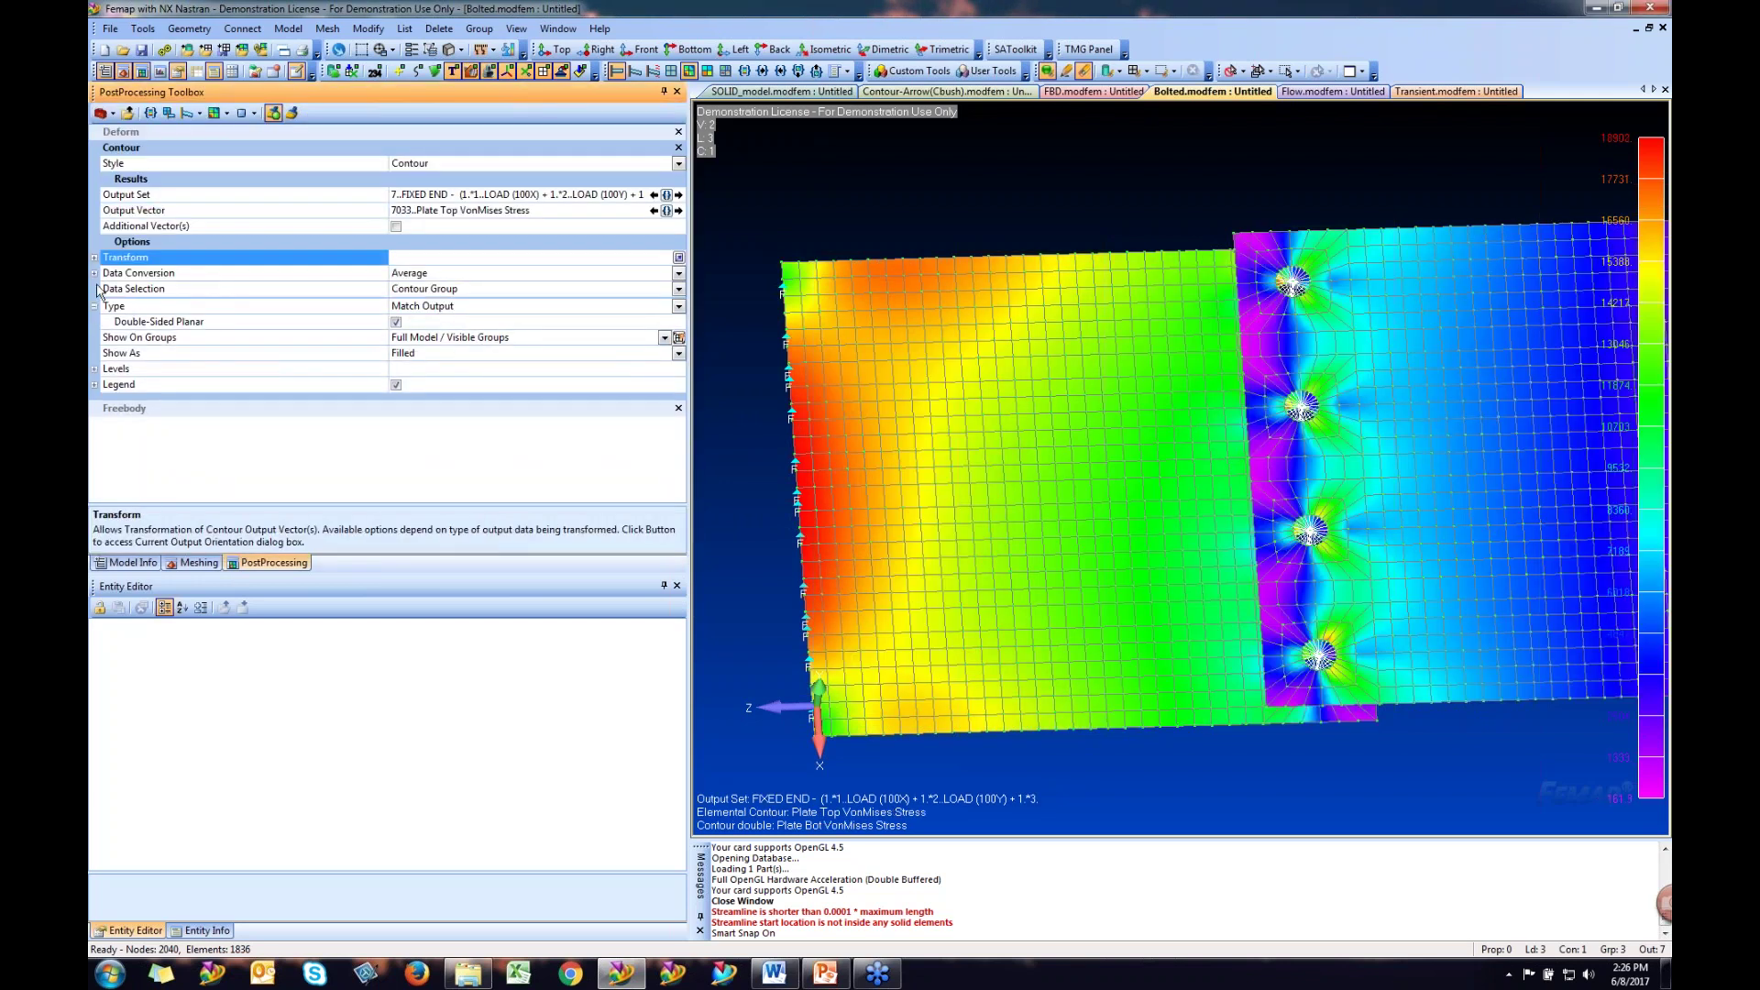
- Try the contour's data conversion as Maximum Value and as Max, Centroid Only
left_click(678, 274)
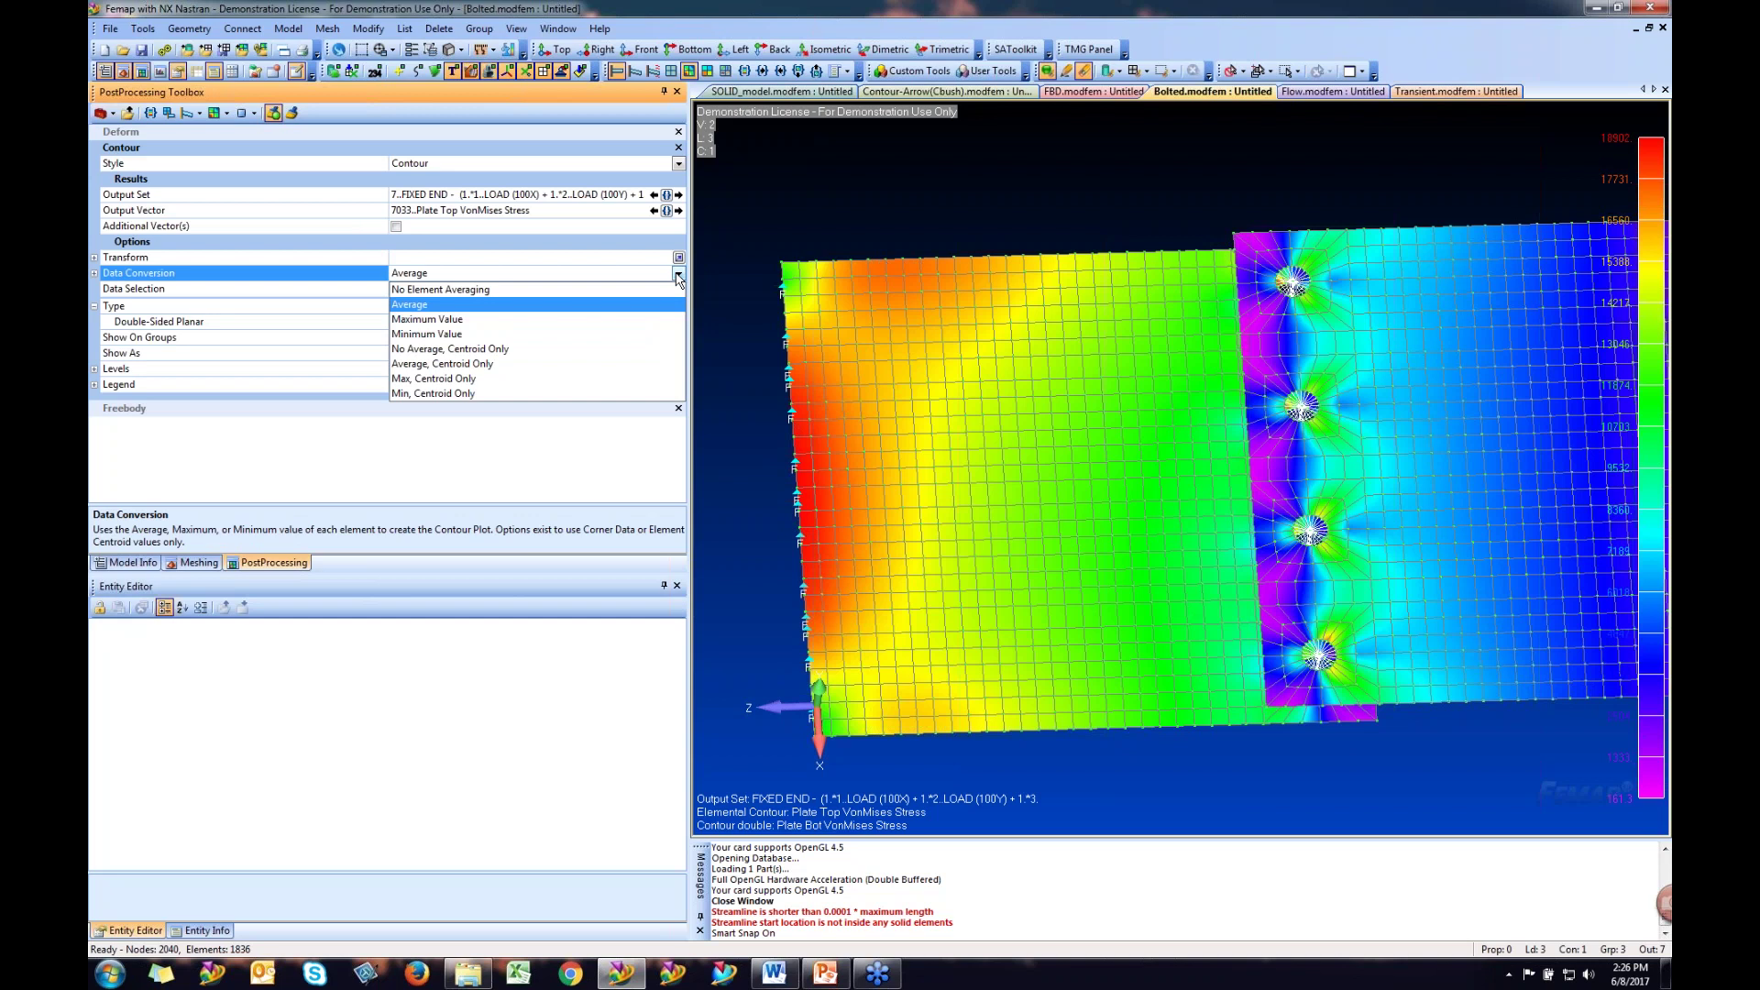
left_click(458, 320)
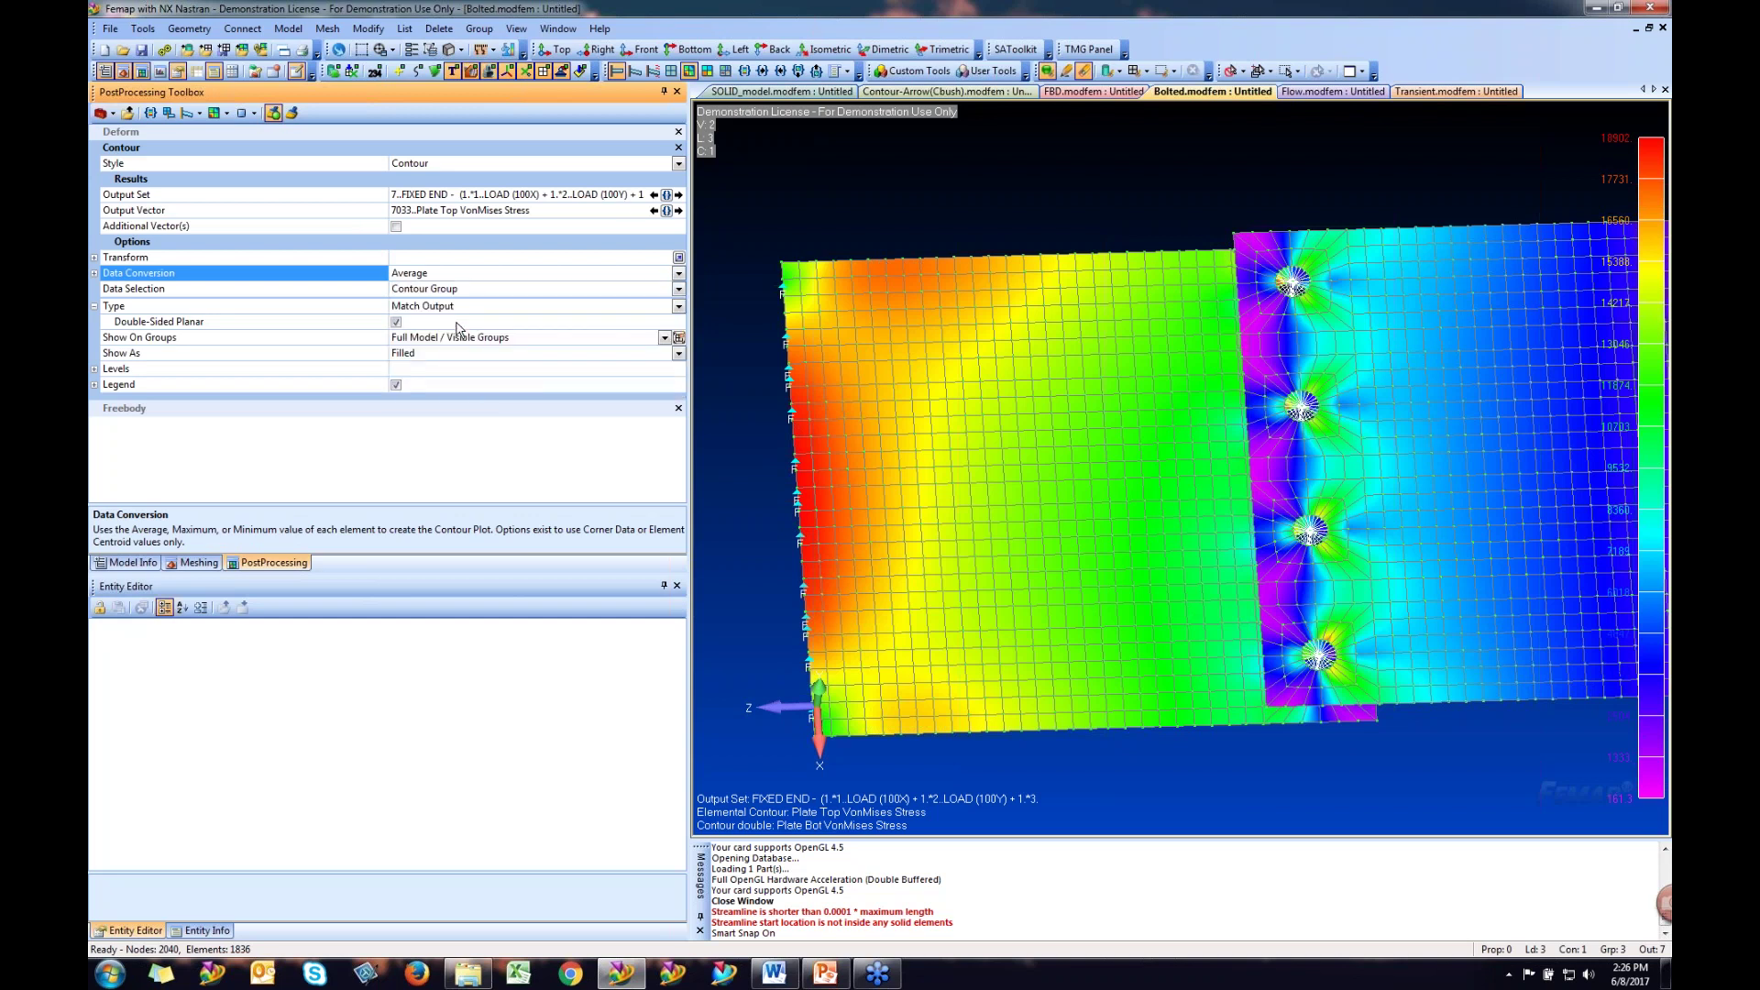
left_click(679, 274)
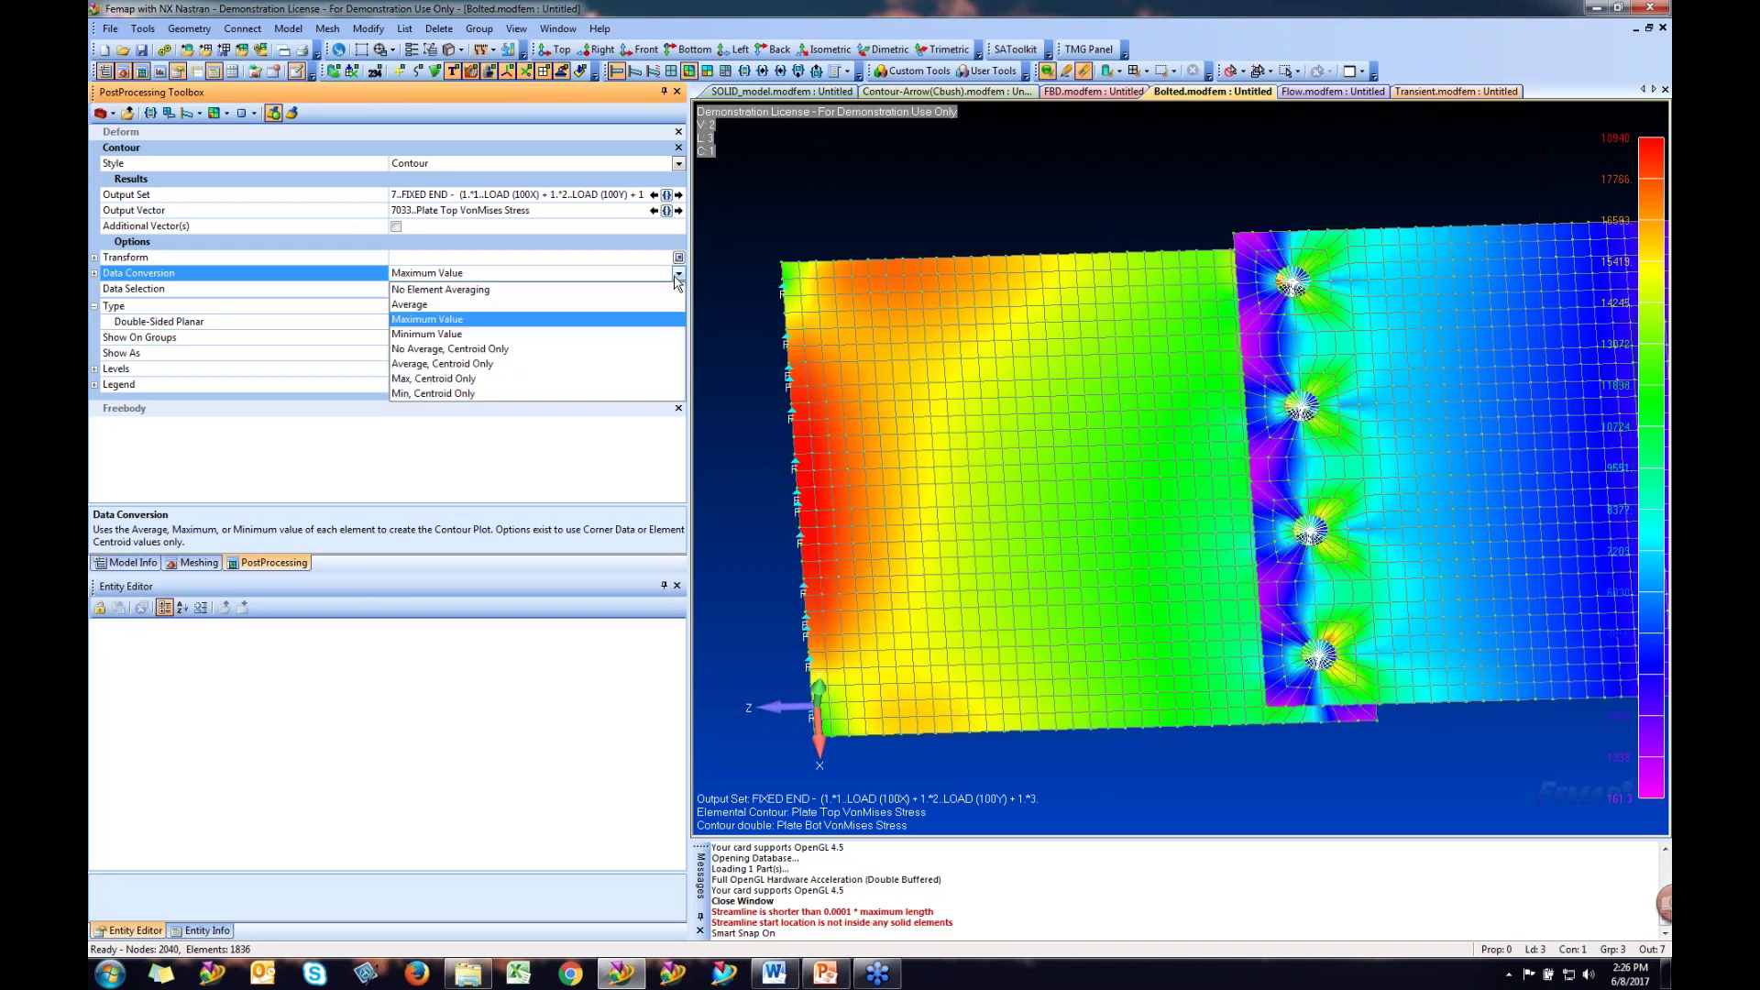
left_click(459, 378)
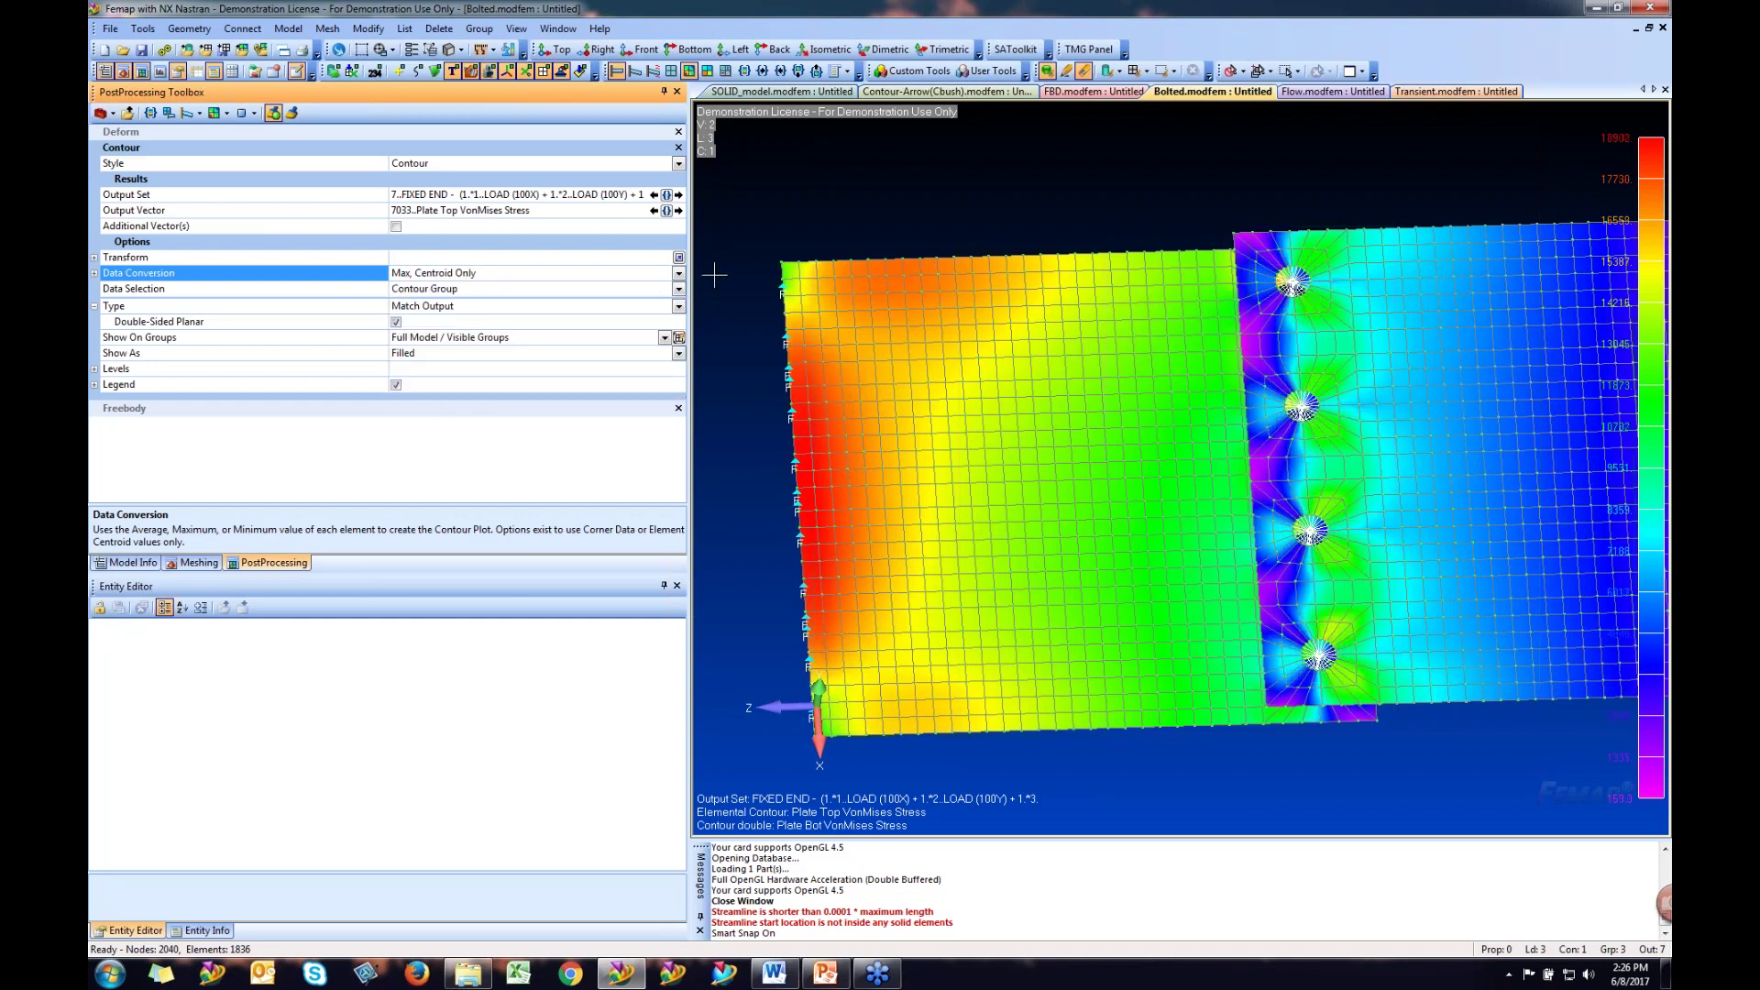
- Try the data conversion without averaging, first as No Element Averaging and also as No Average, Centroid Only
left_click(679, 273)
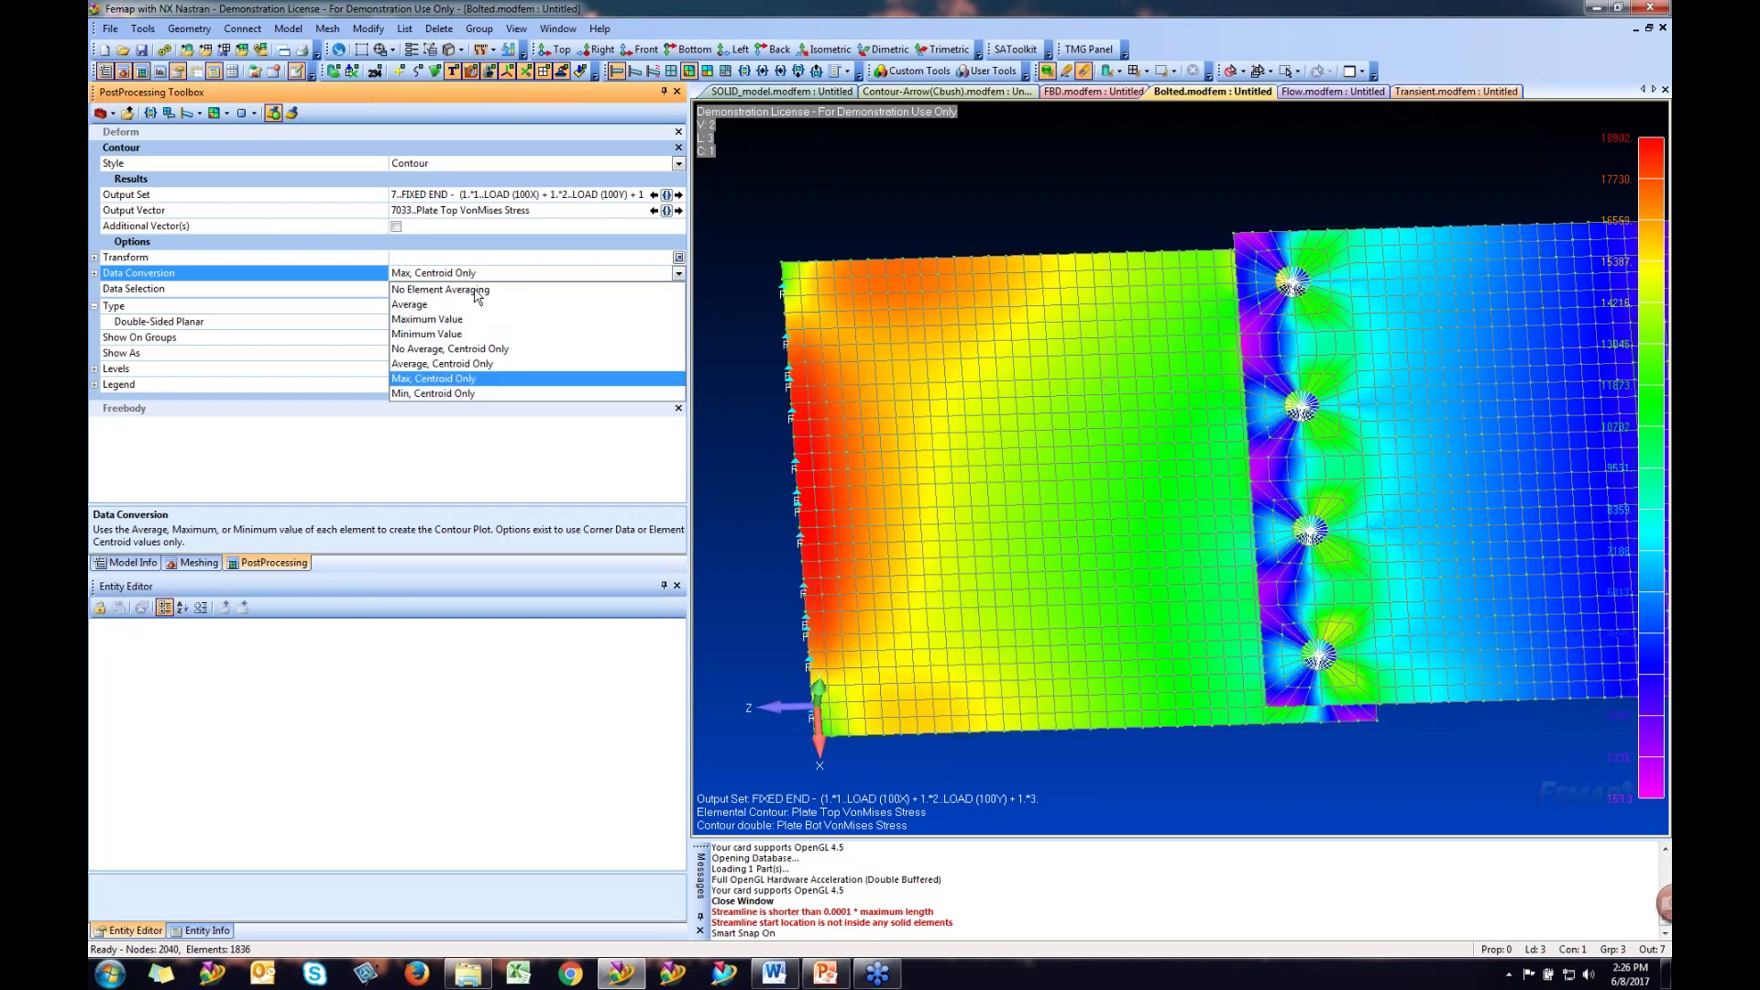
left_click(473, 290)
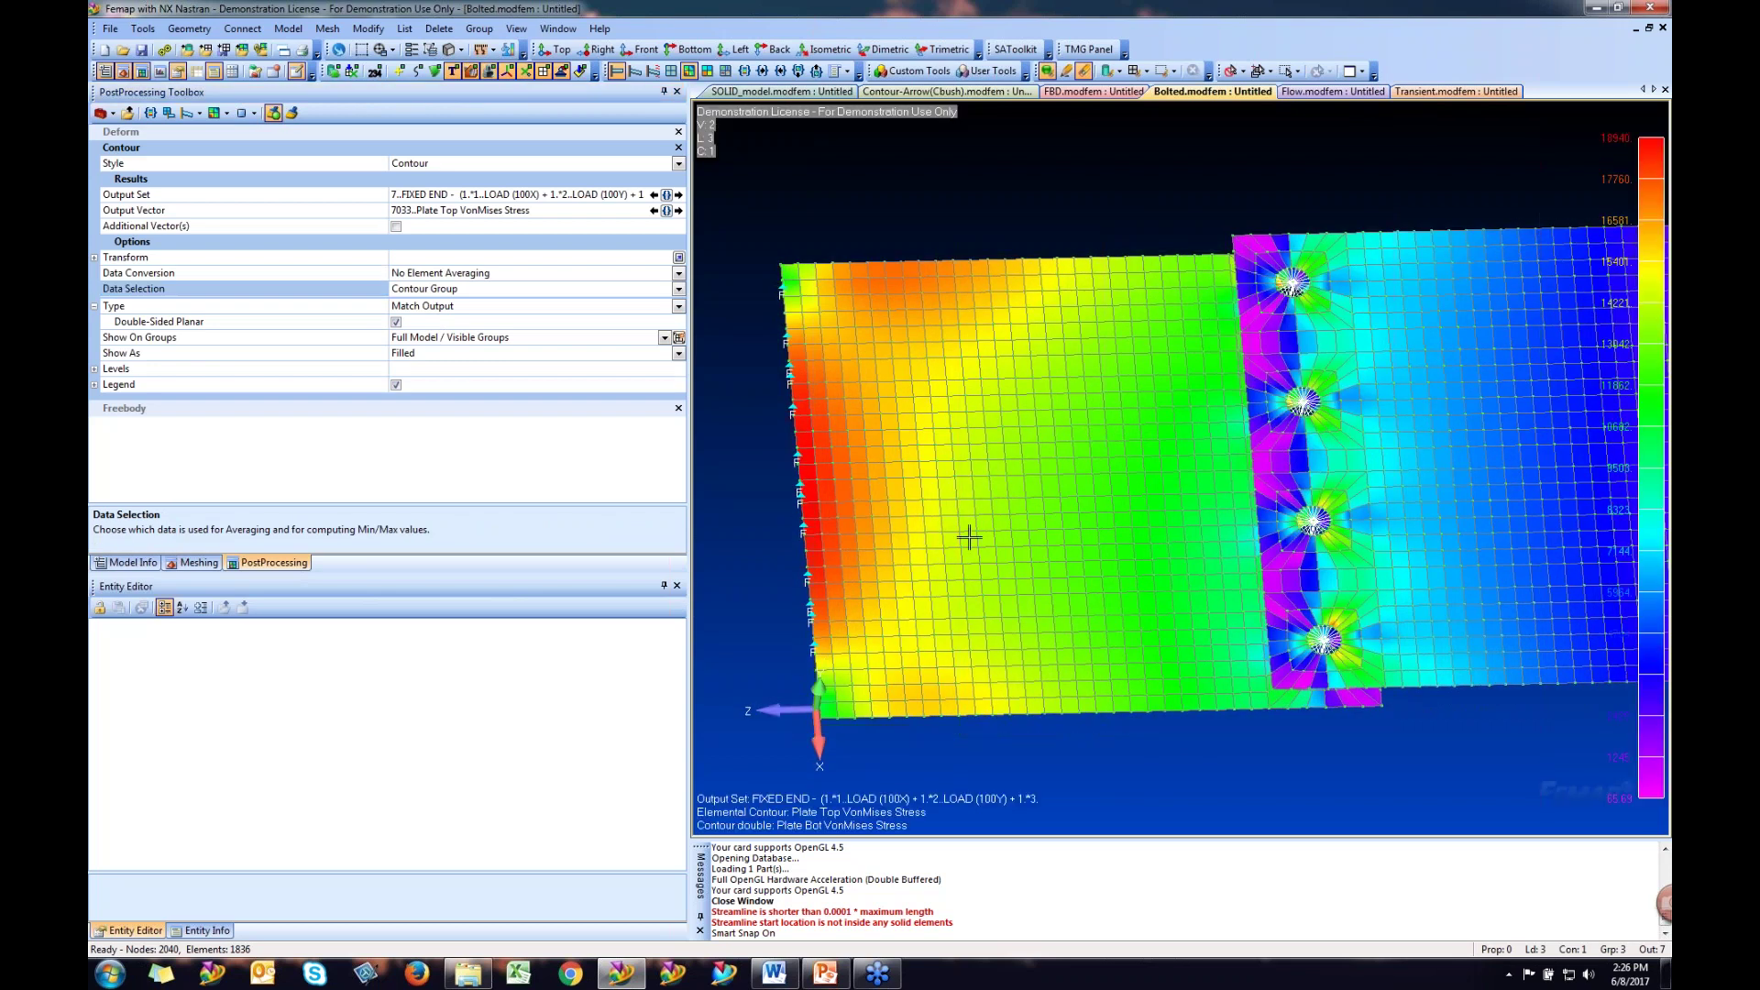
left_click(679, 274)
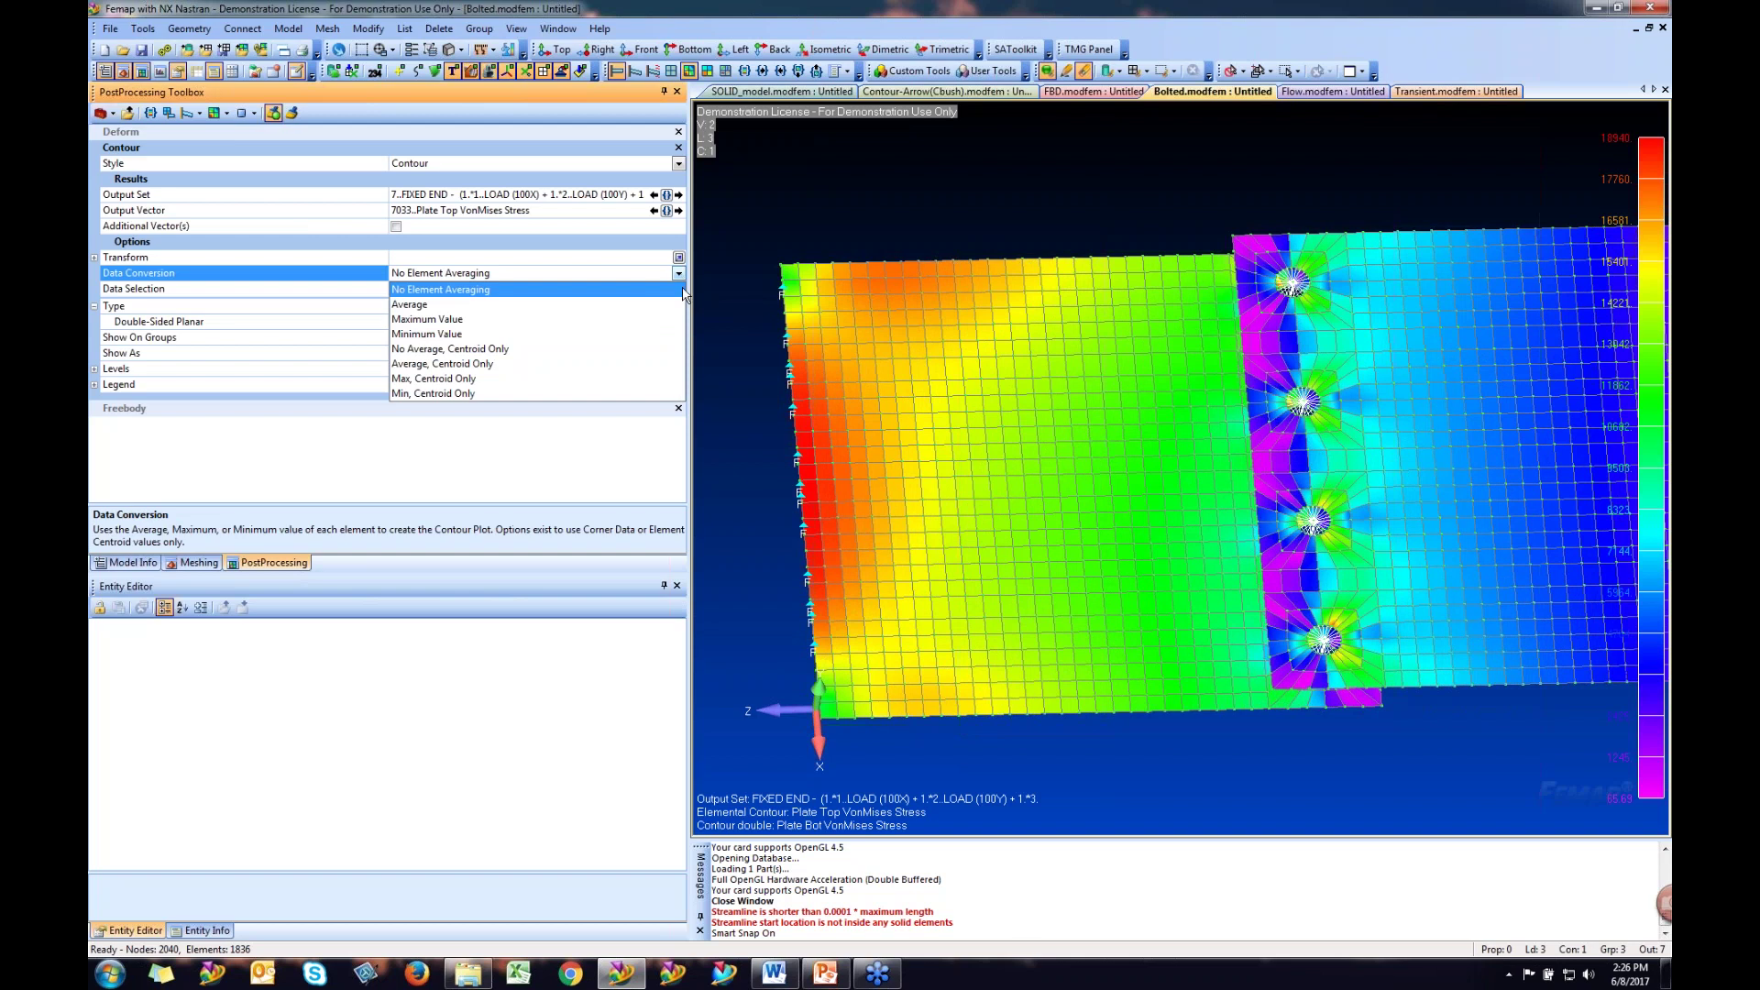
left_click(507, 350)
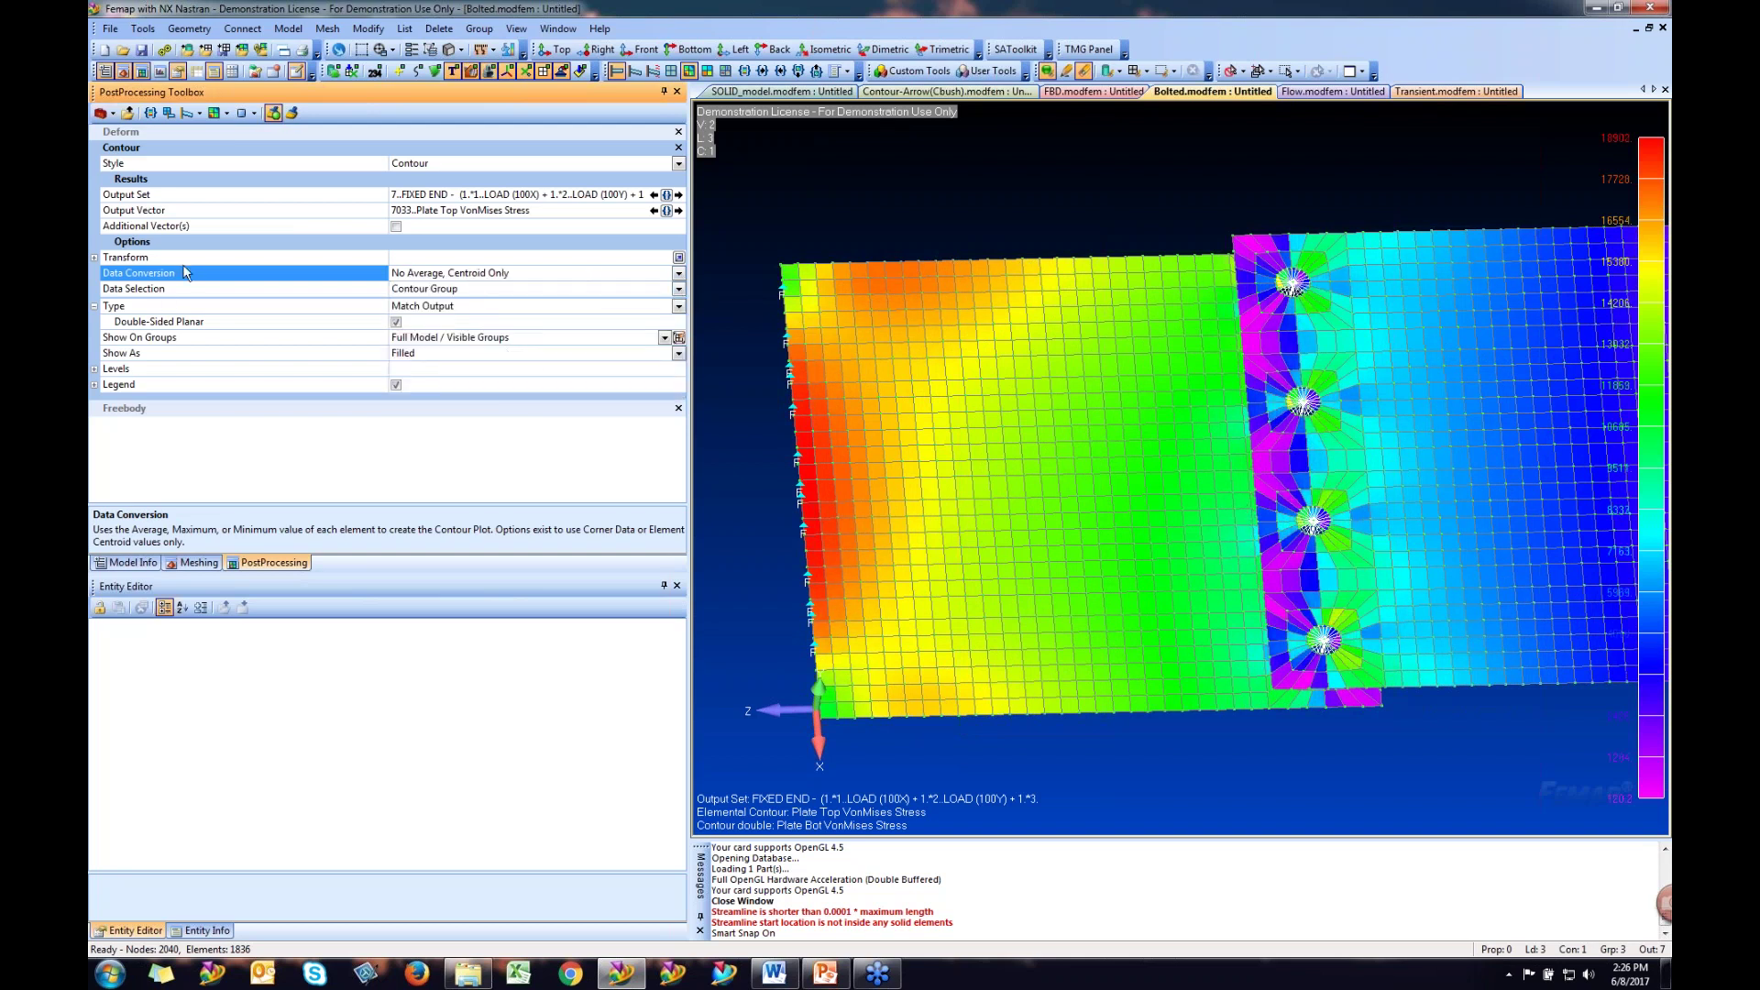
- Set the contour's data conversion back to Average
left_click(678, 274)
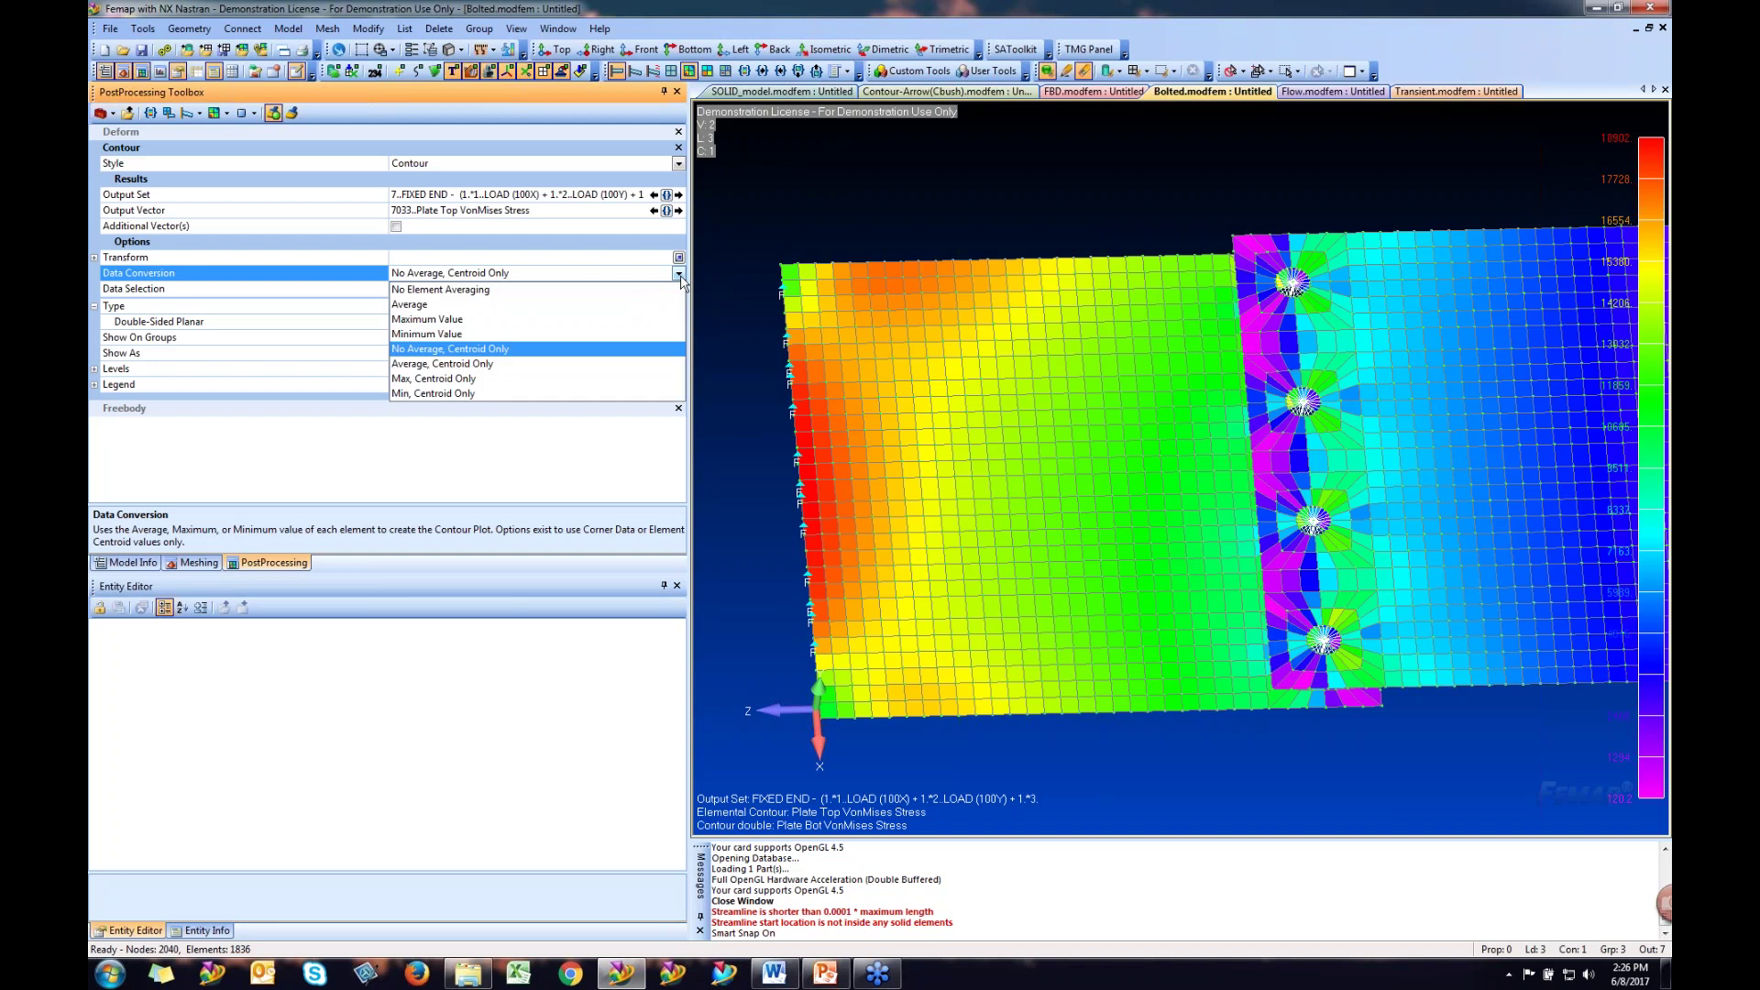
left_click(410, 307)
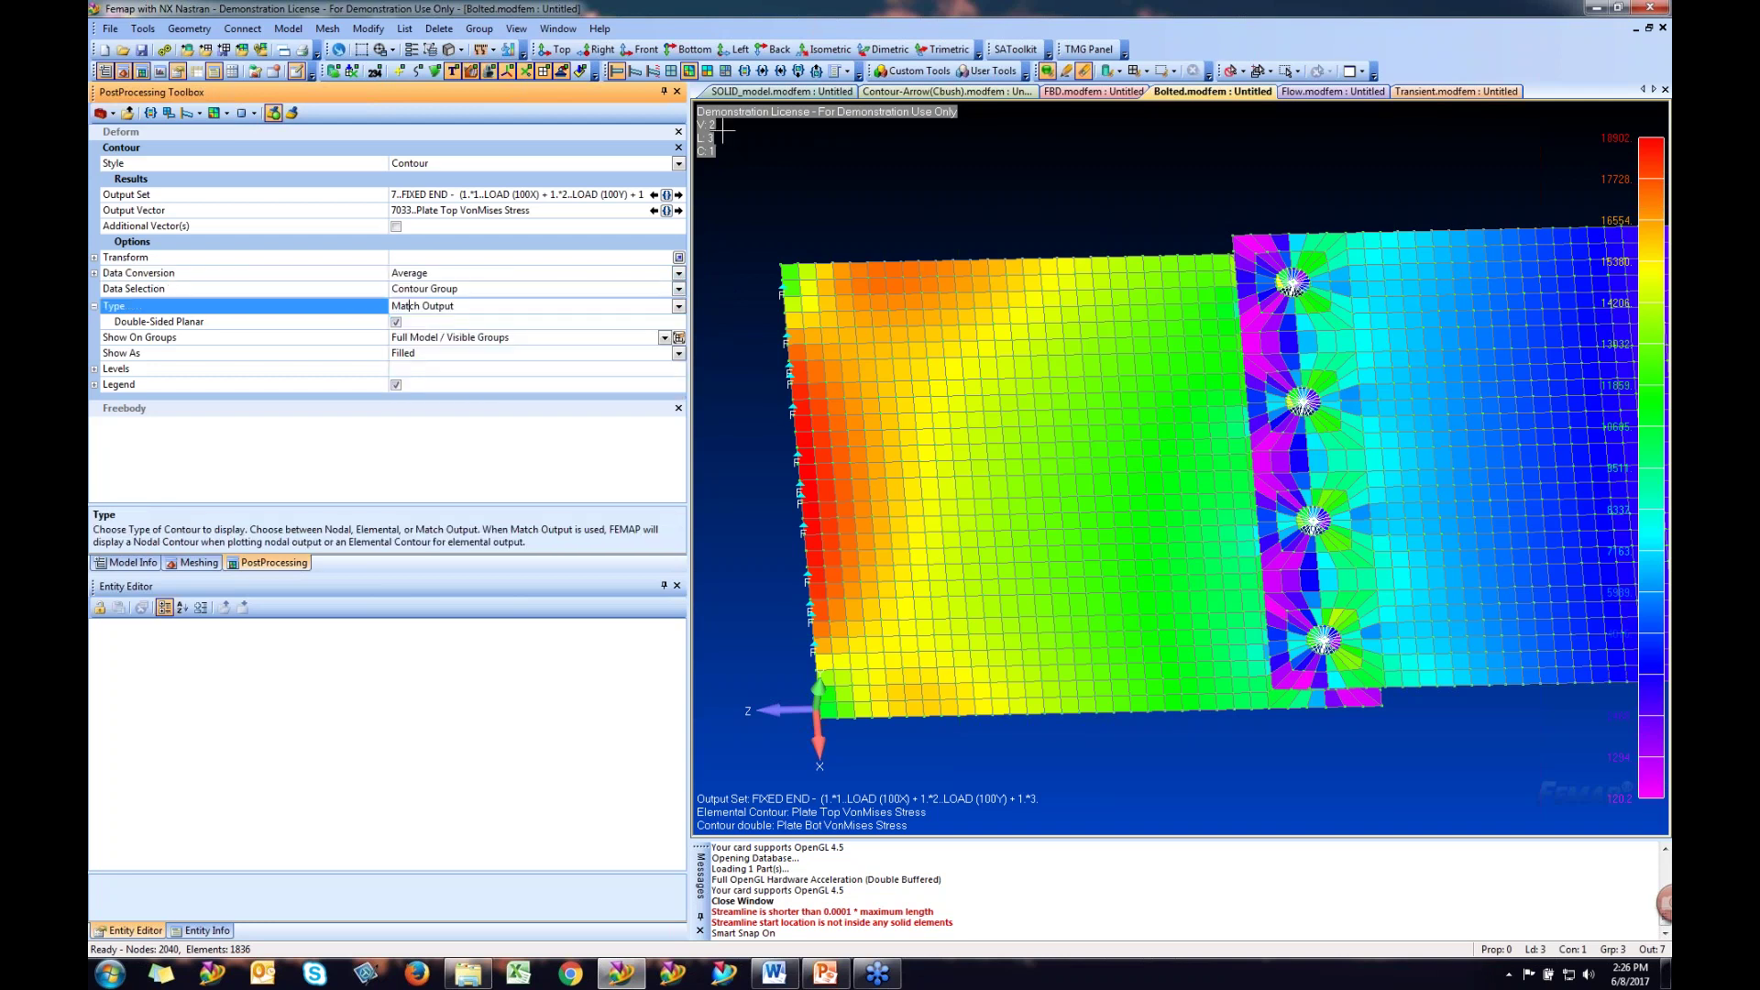
left_click(874, 225)
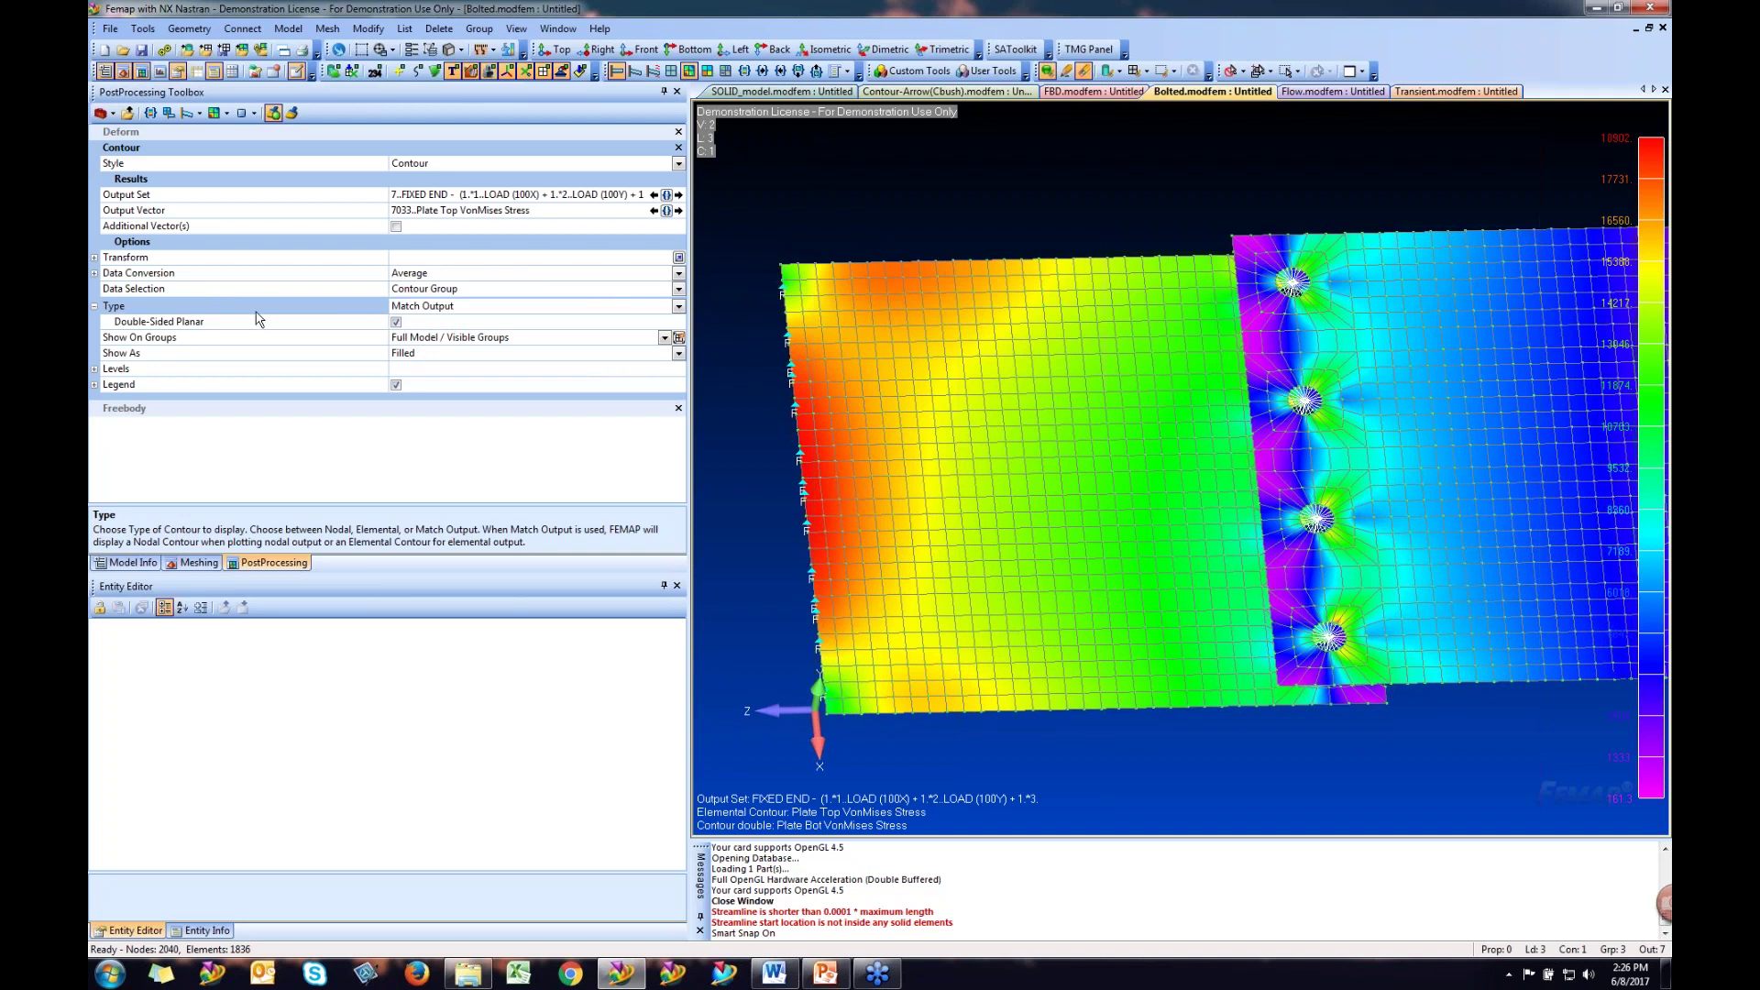
- Show only the active group, 3..TOP PLATE, instead of the full model and autoscale the view
left_click(678, 290)
left_click(680, 290)
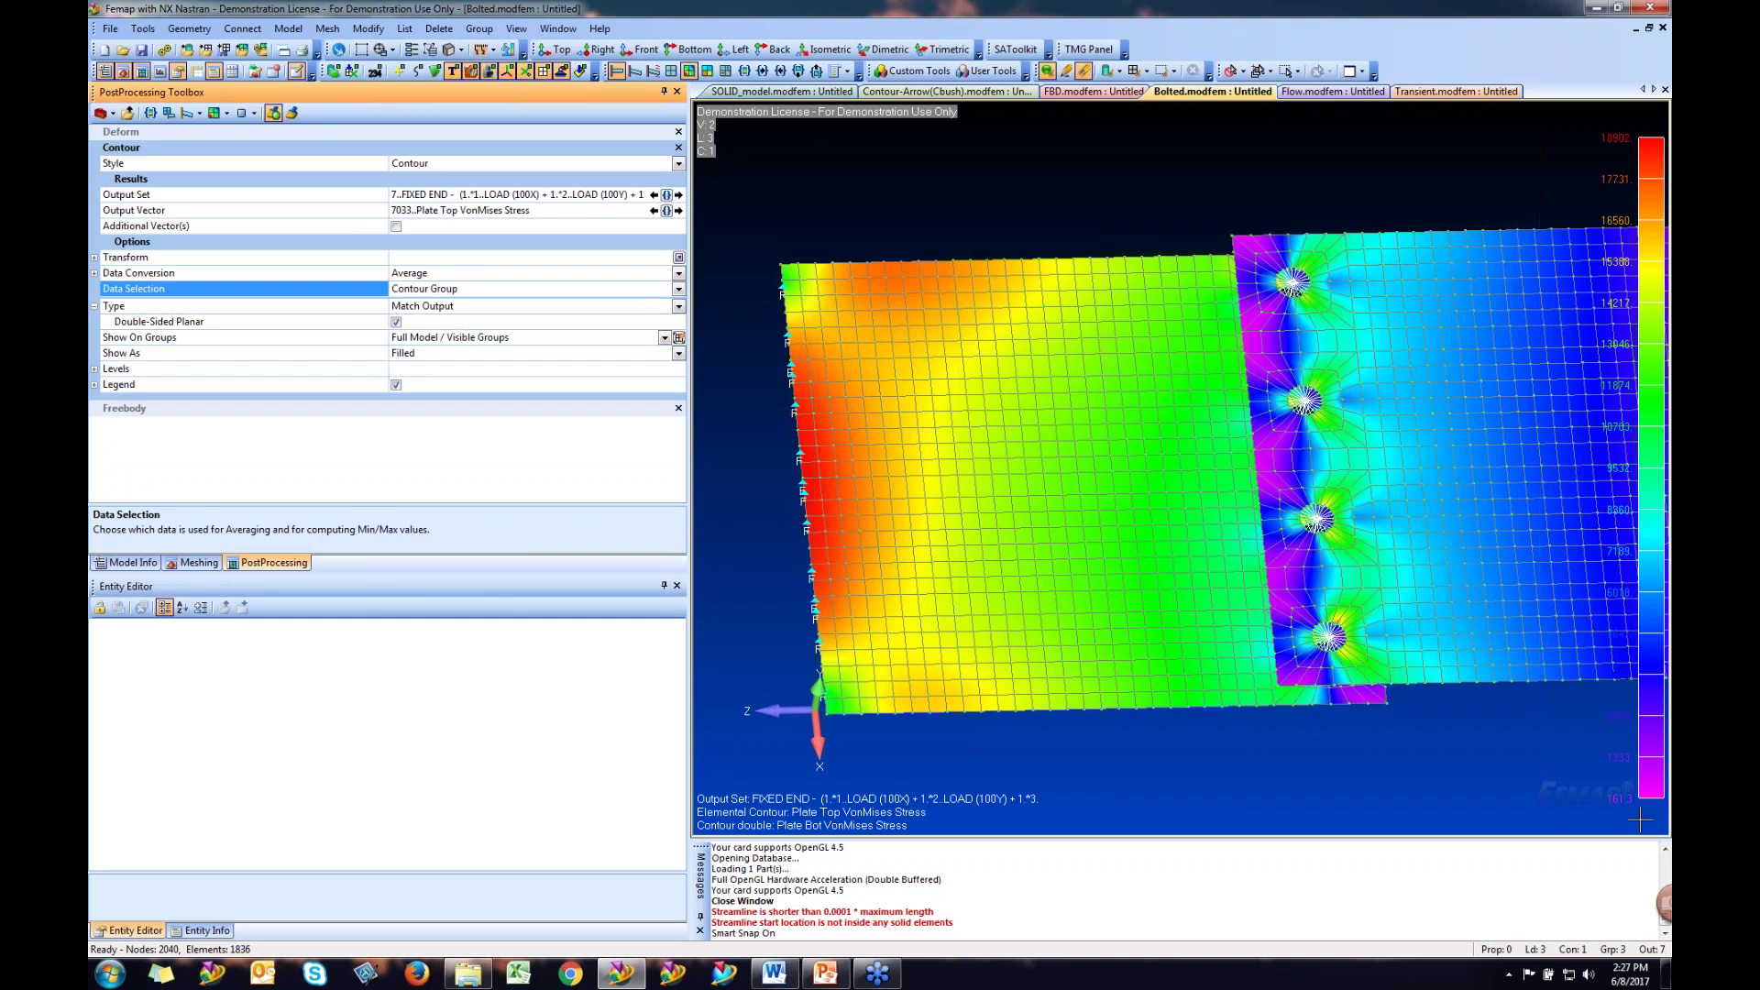
left_click(1504, 587)
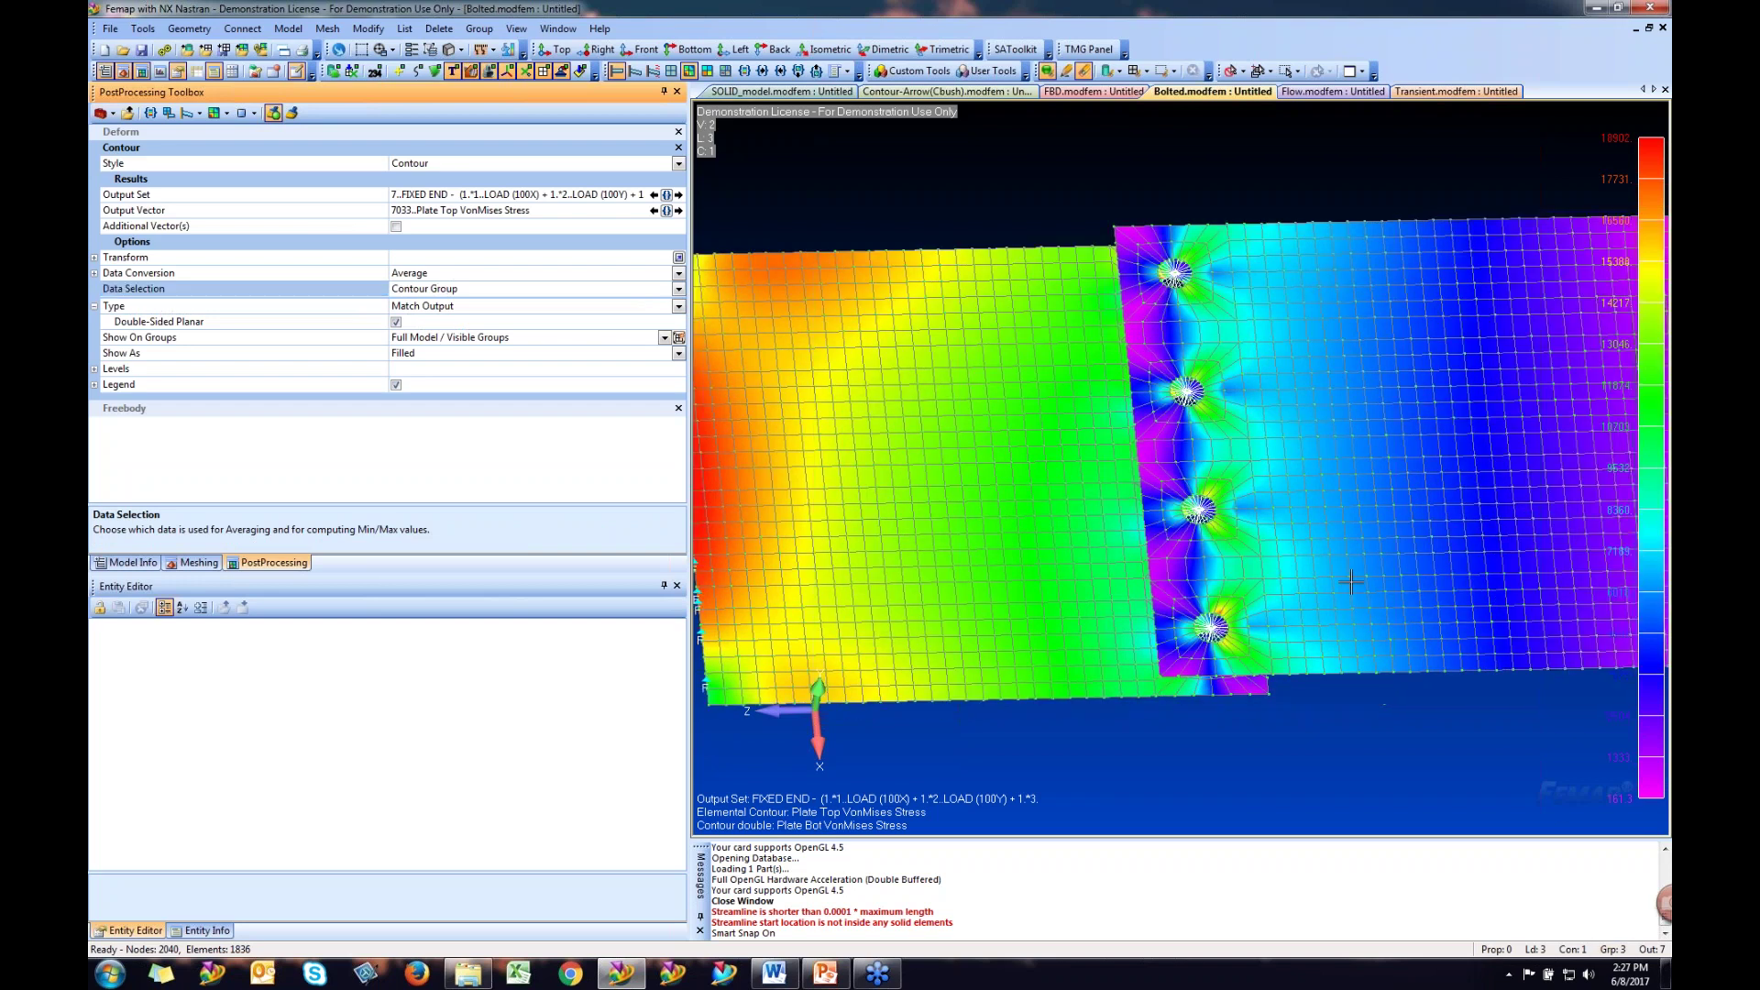
left_click(1616, 950)
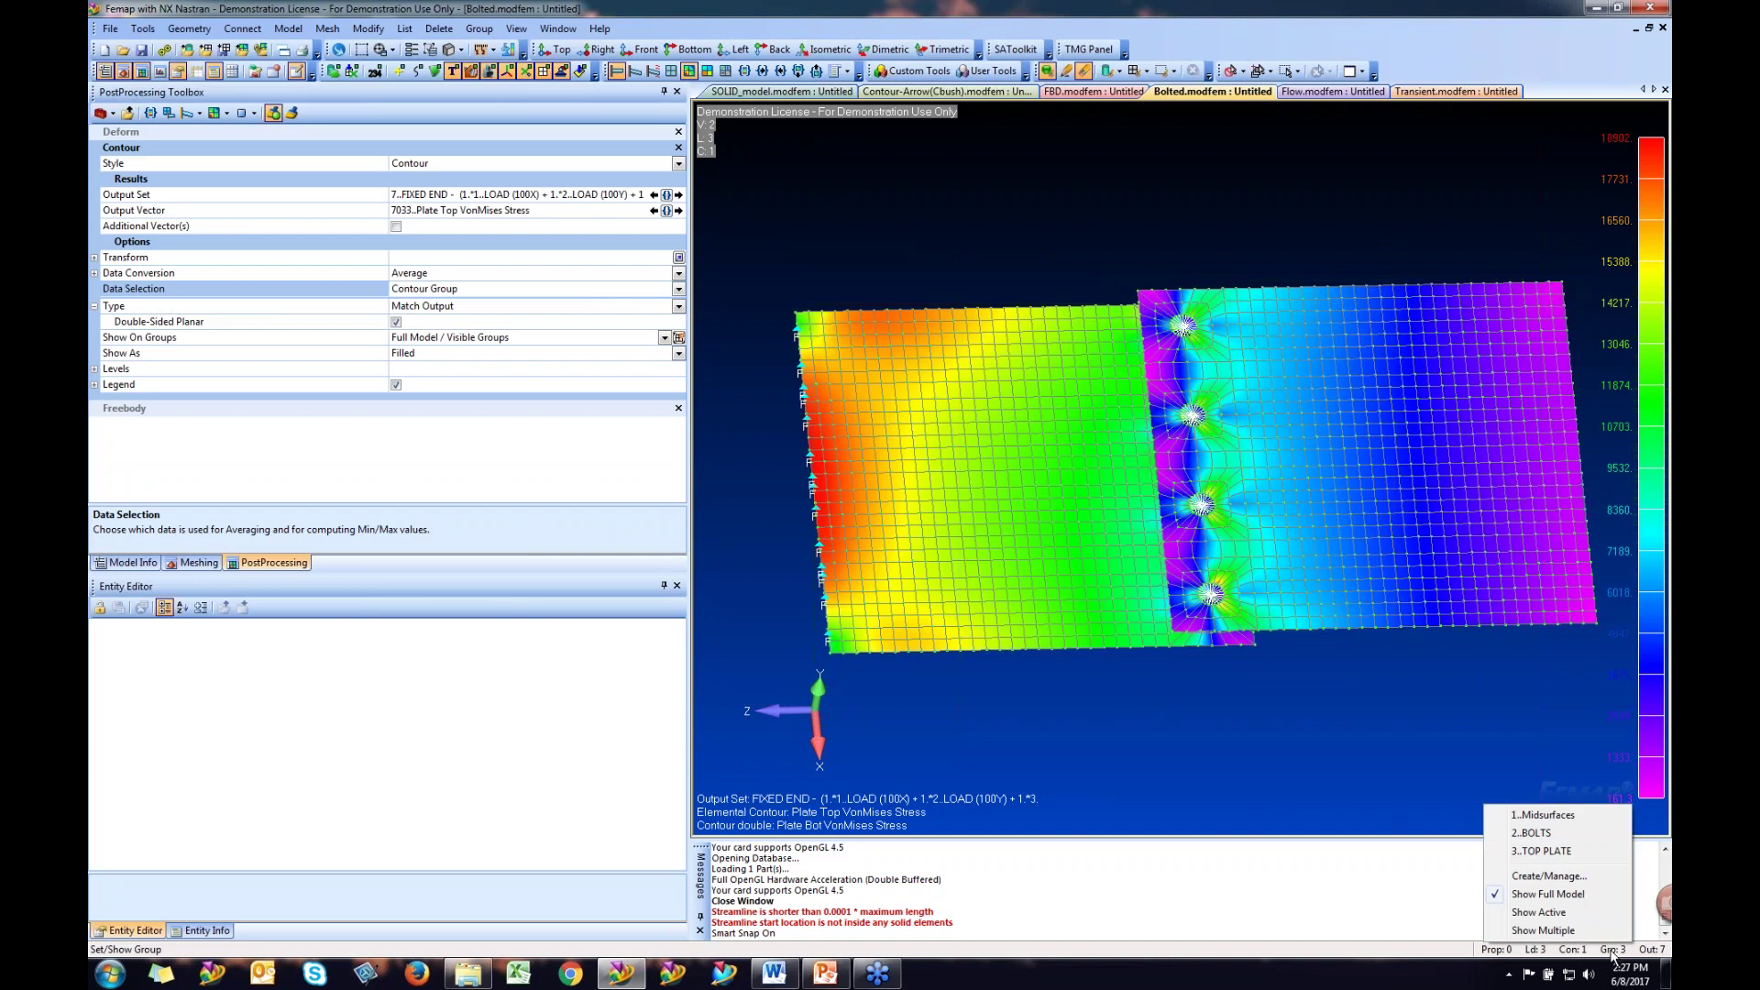
left_click(1541, 912)
key("ctrl+a")
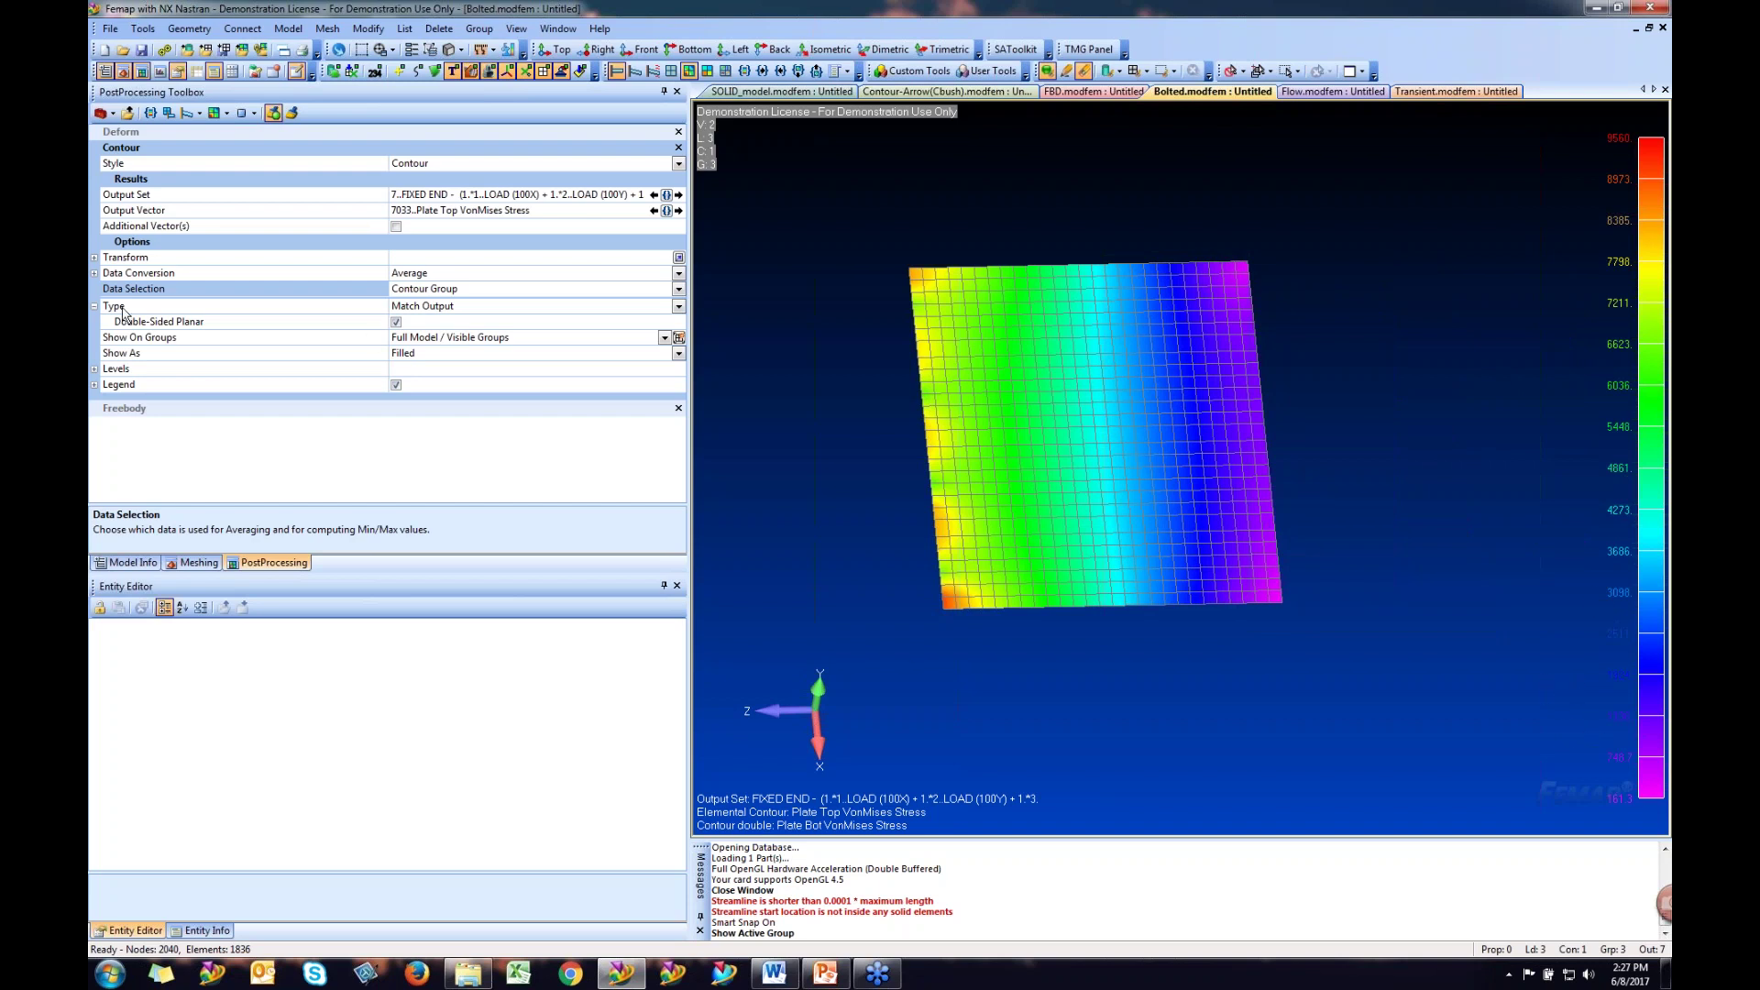
- Try the contour's data selection as All Data/Full Model and set it to Visible Group(s)
left_click(679, 290)
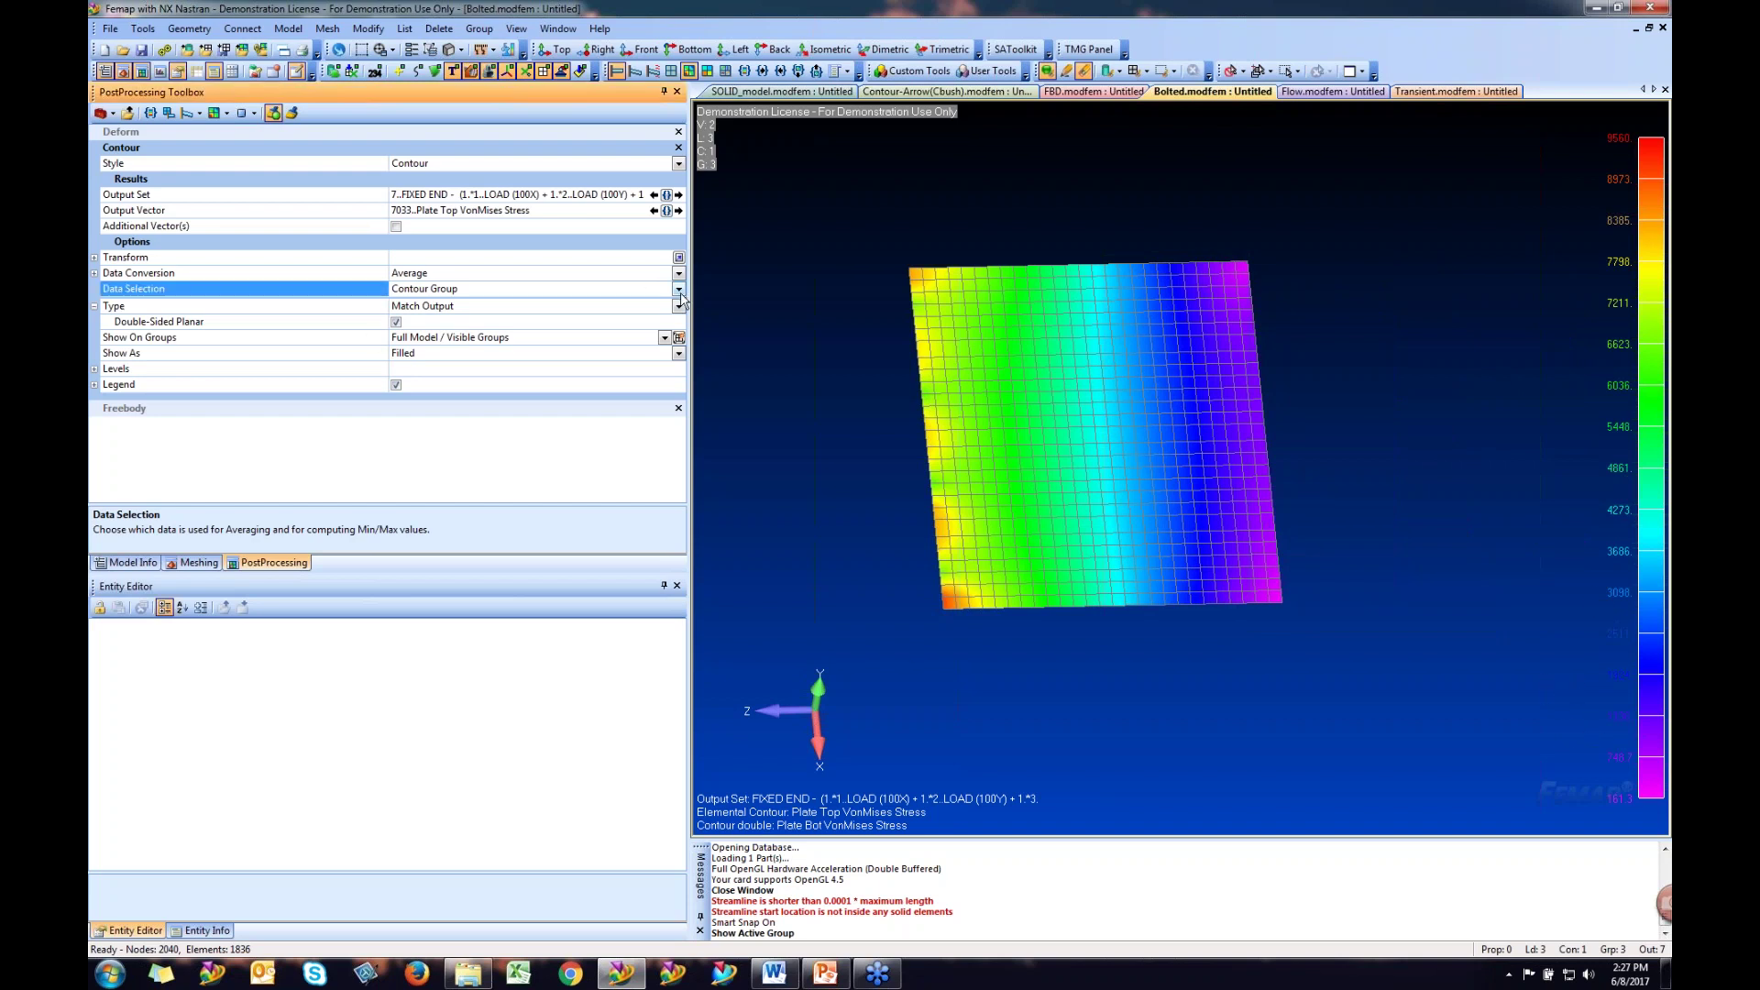
left_click(680, 291)
left_click(447, 321)
left_click(678, 290)
left_click(440, 336)
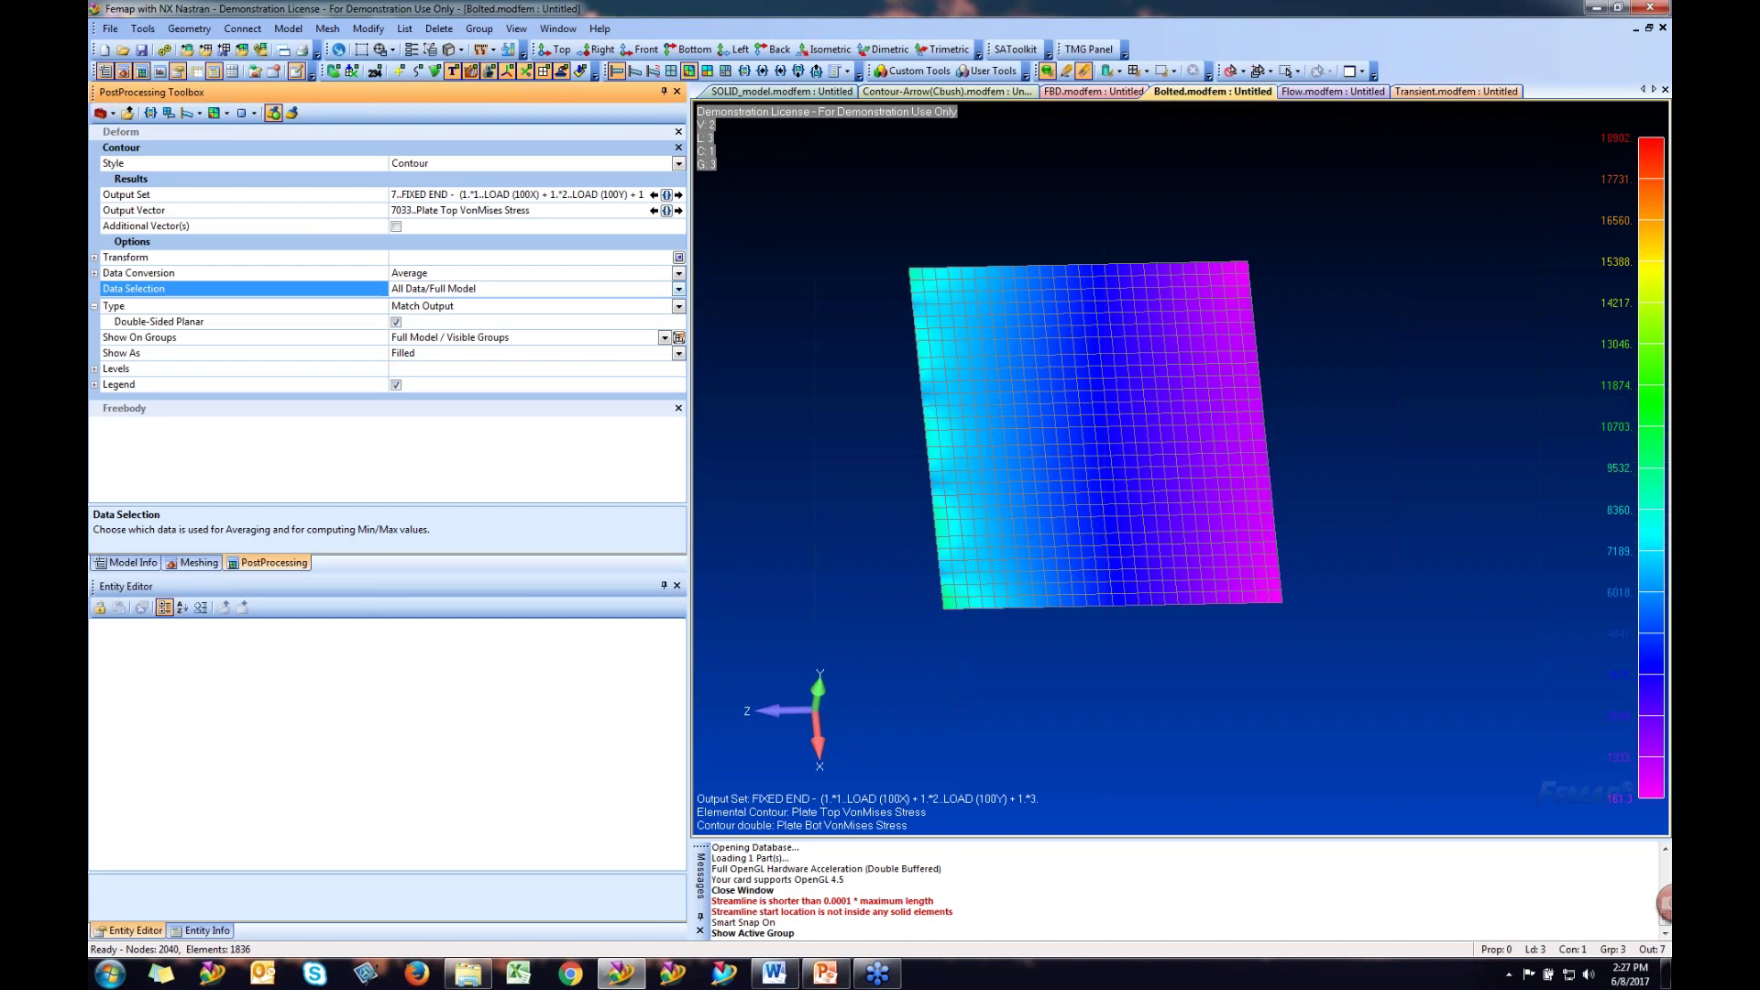
key("alt+Down")
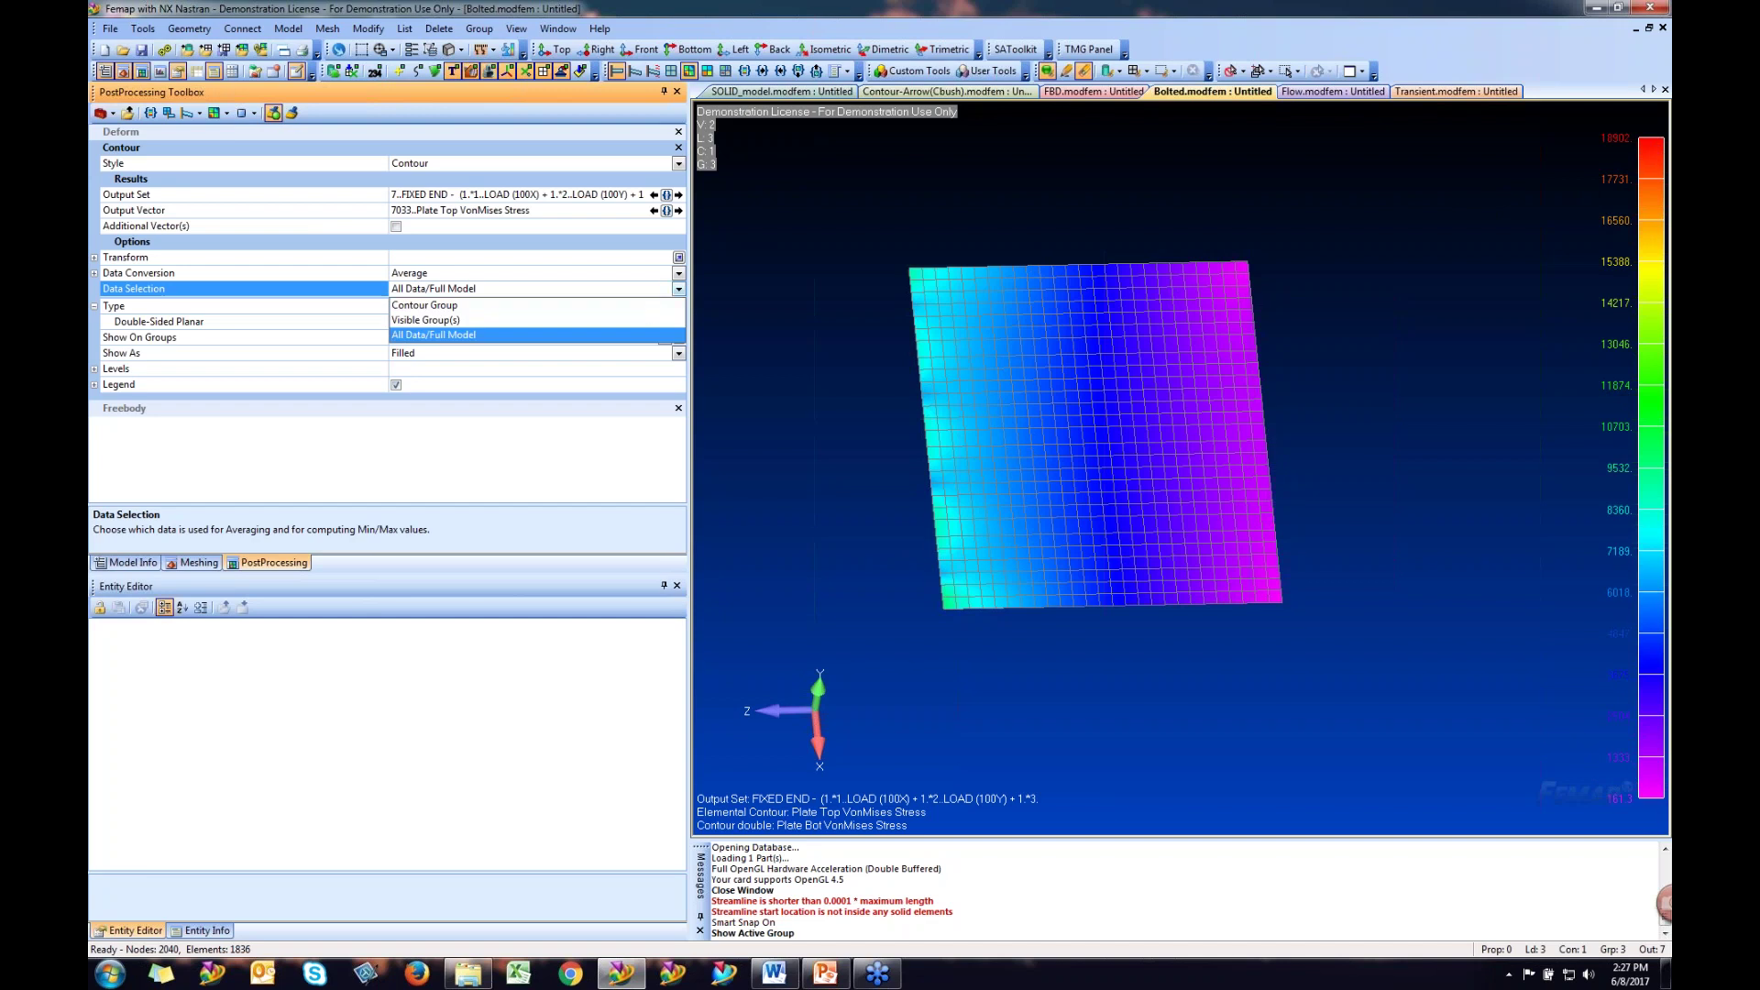
left_click(448, 319)
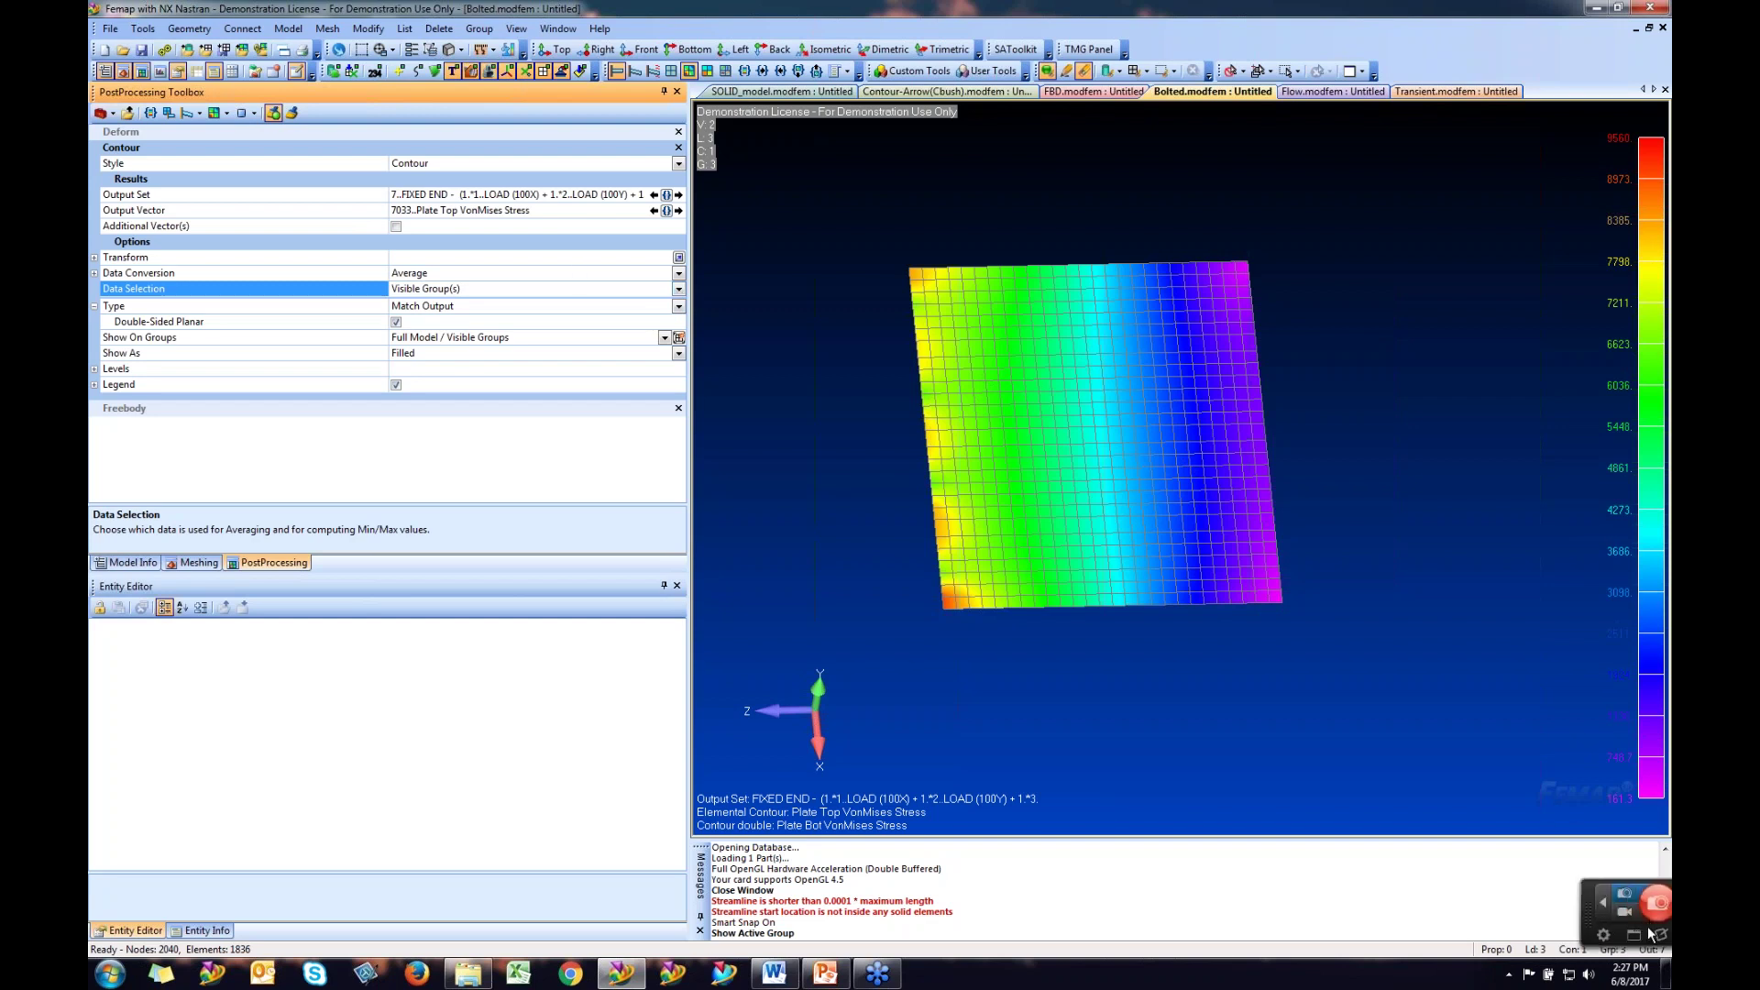
- Show the full model instead of the active group and autoscale the view
left_click(1613, 950)
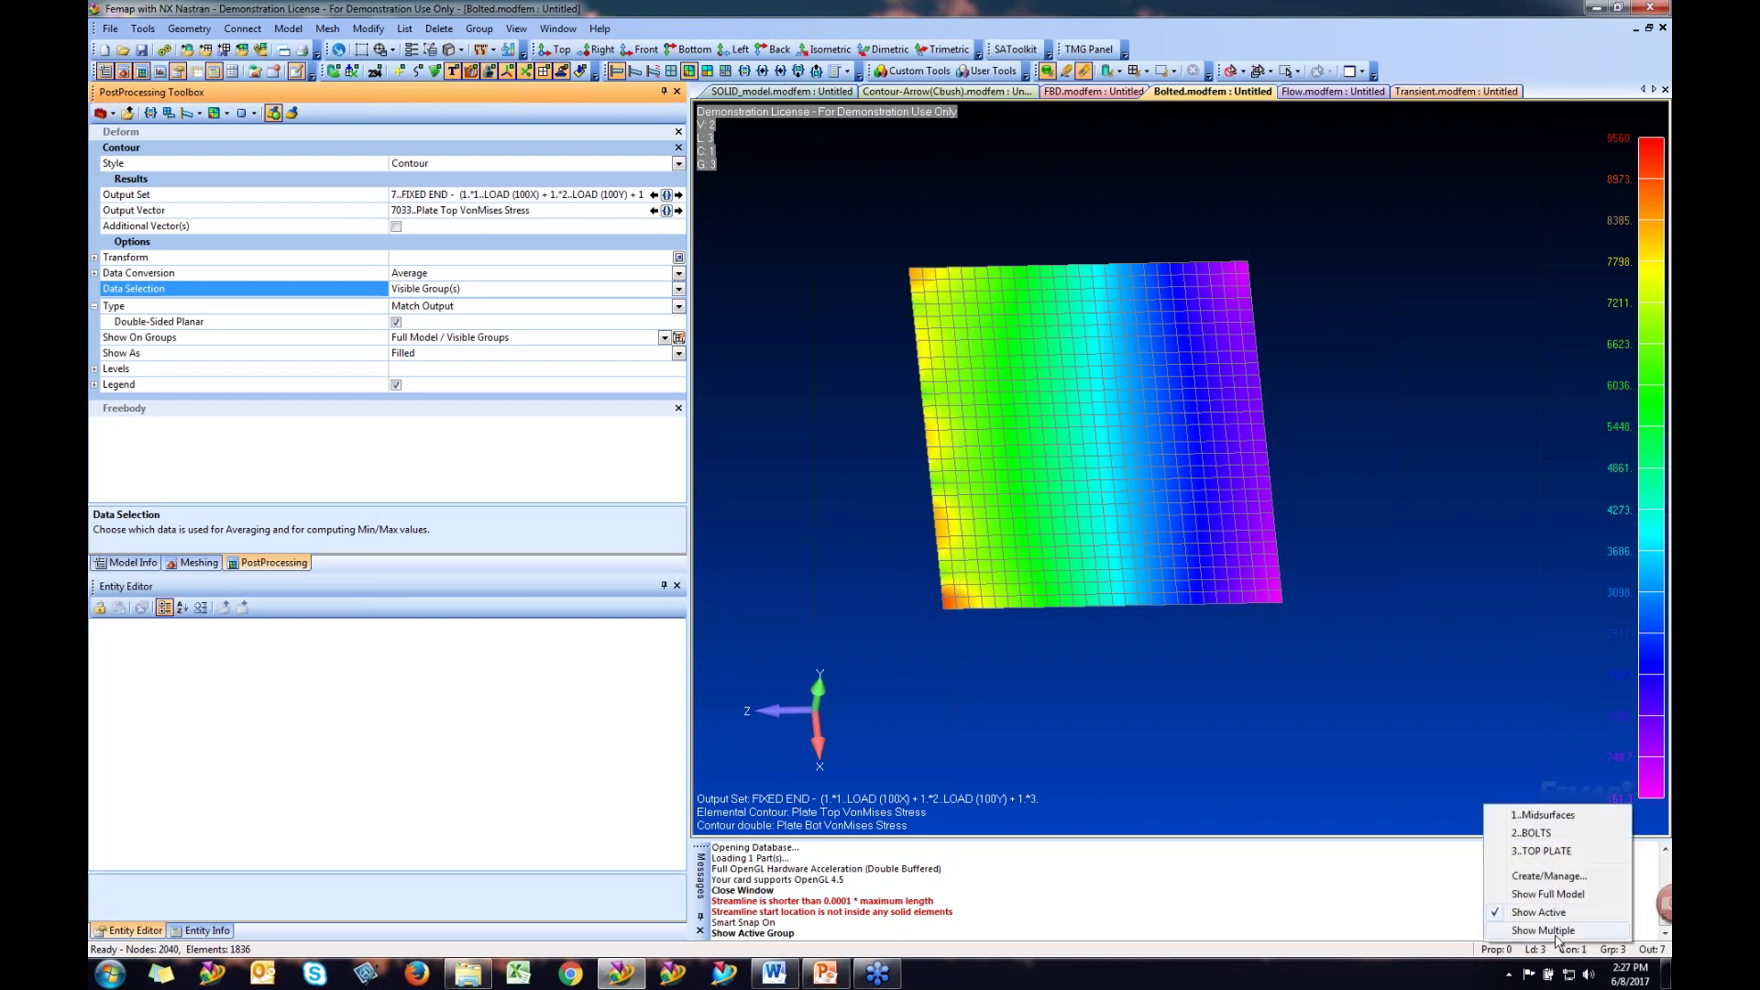
left_click(1561, 895)
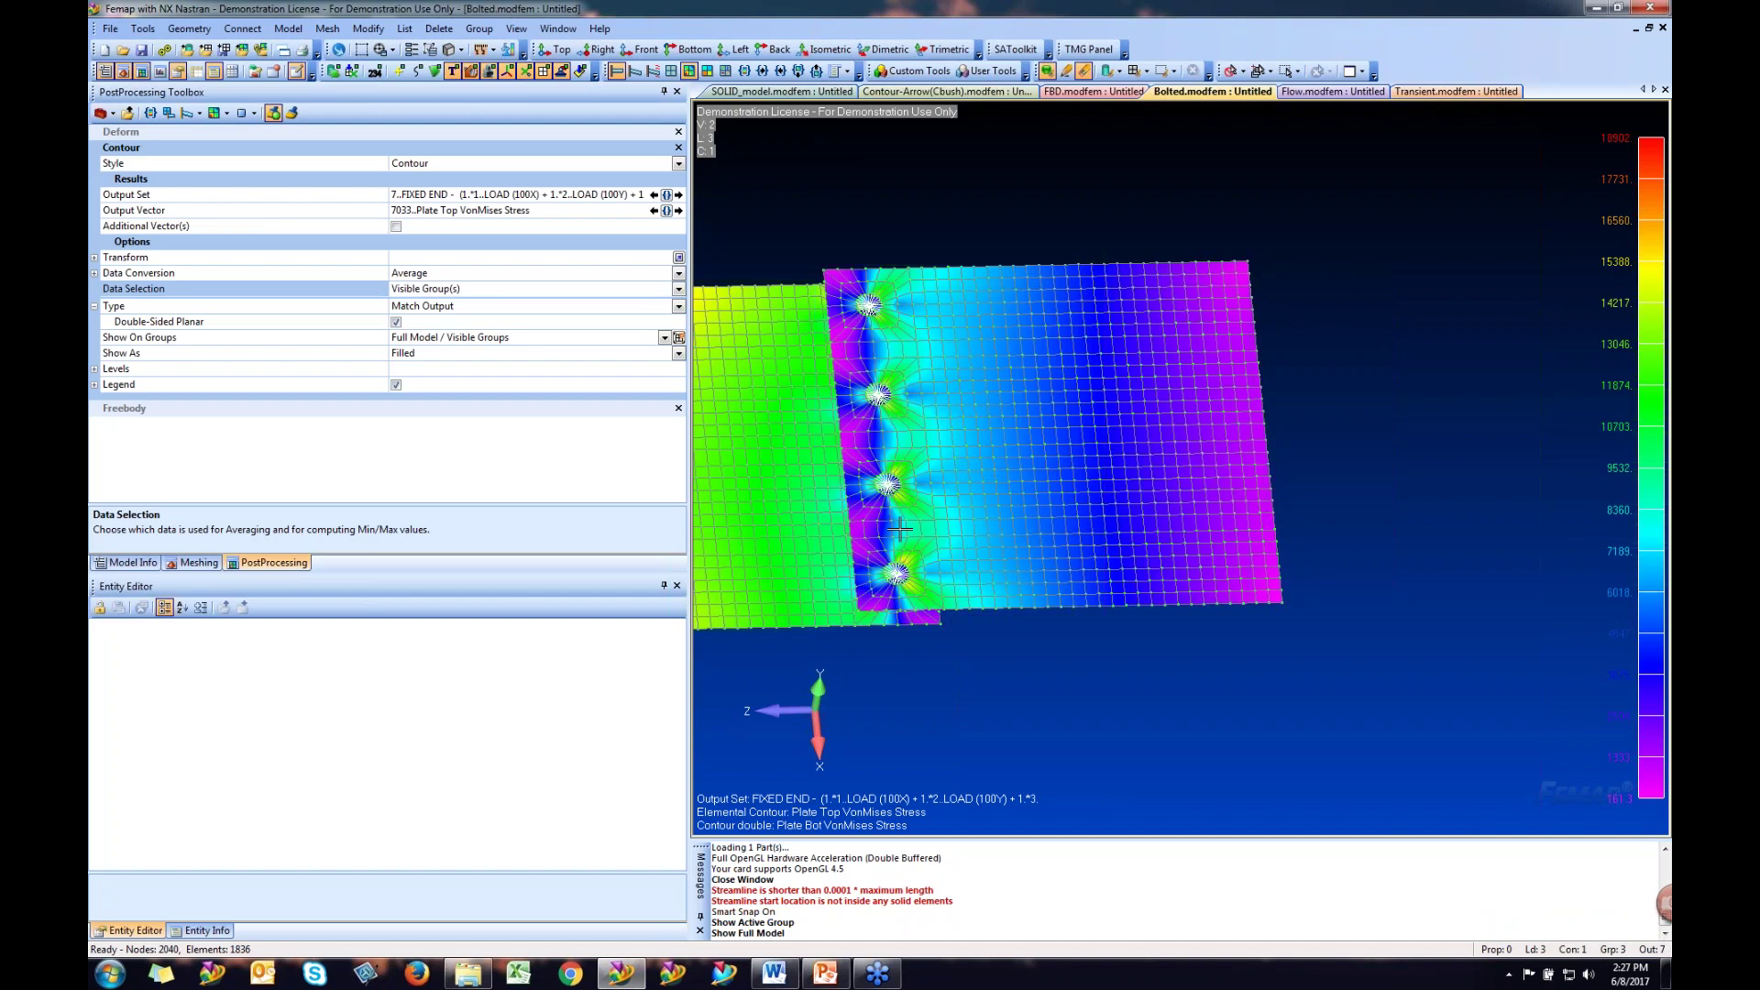
key("ctrl+a")
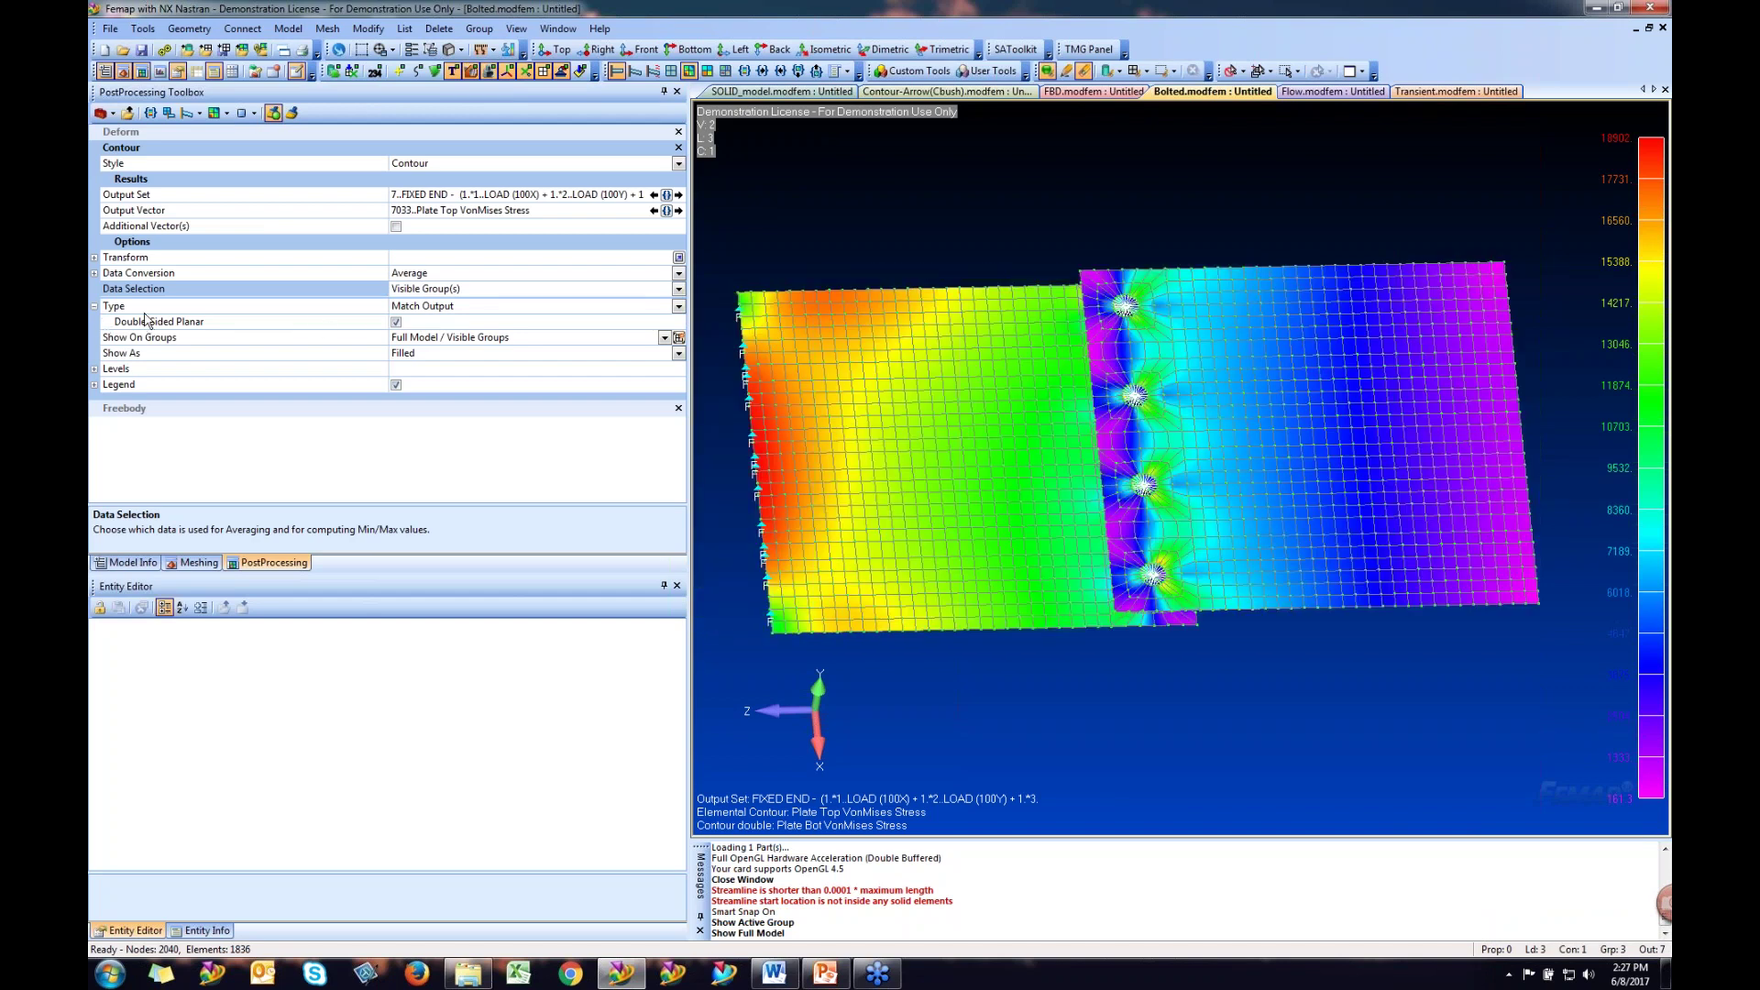
- Review the contour type options and keep the type at Match Output
left_click(678, 307)
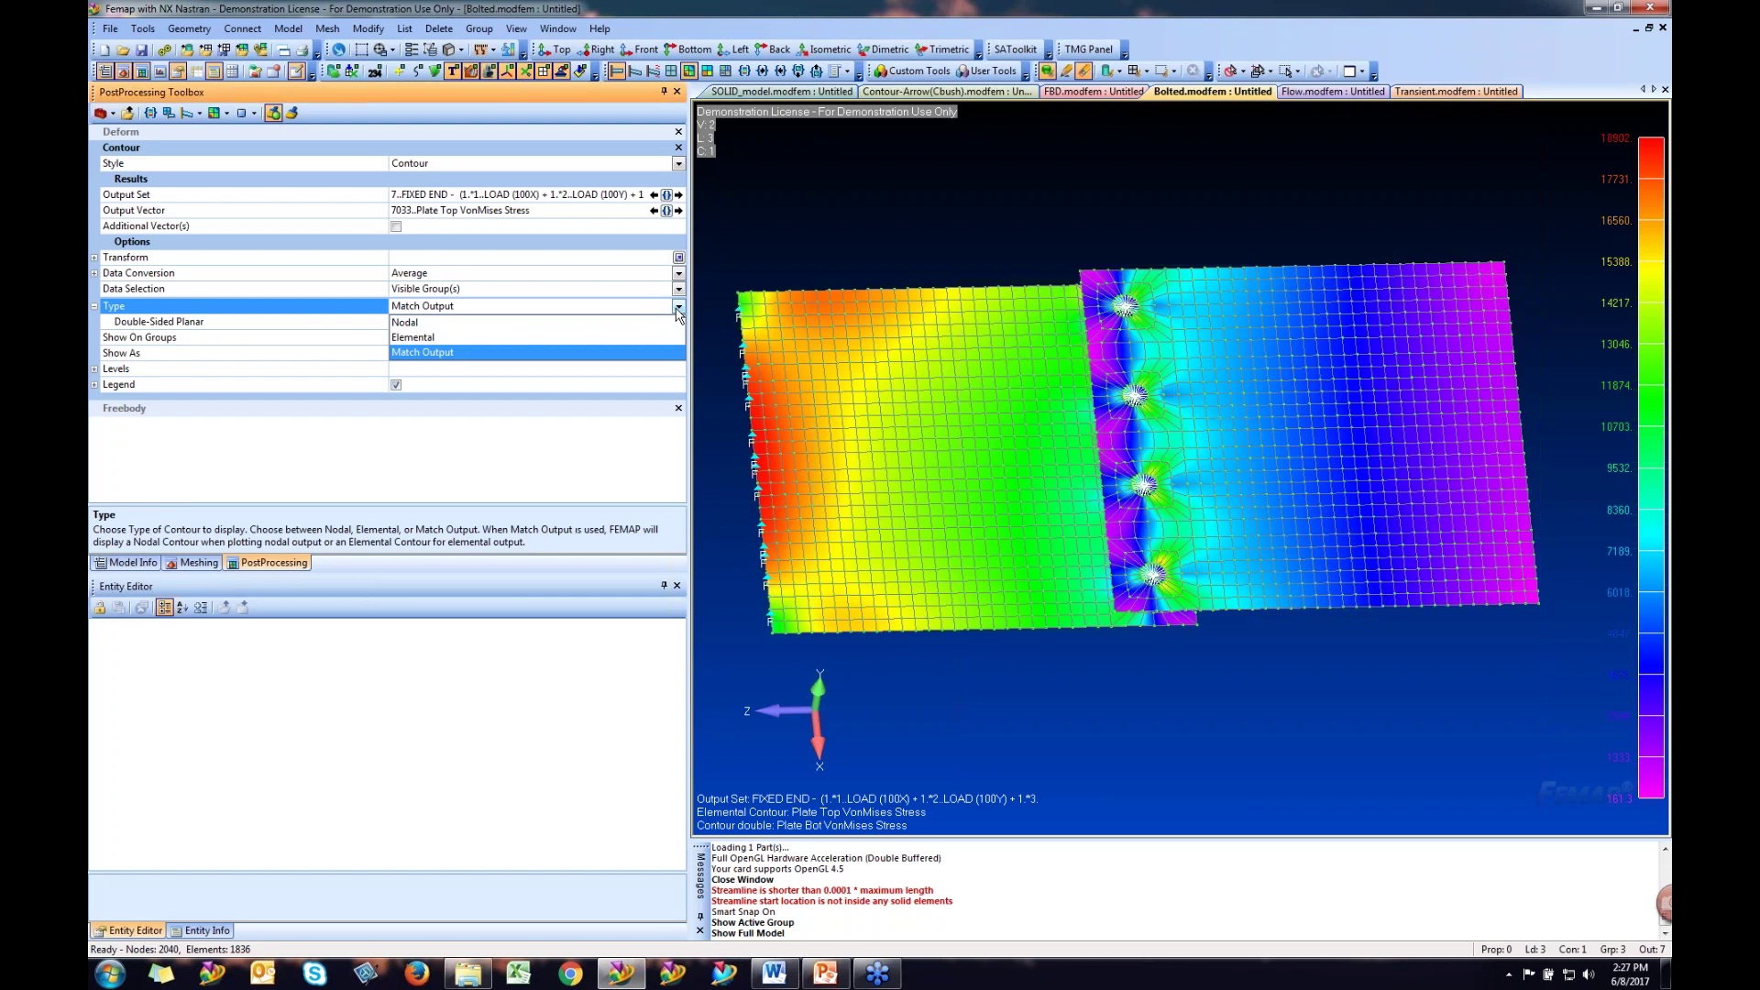
left_click(434, 354)
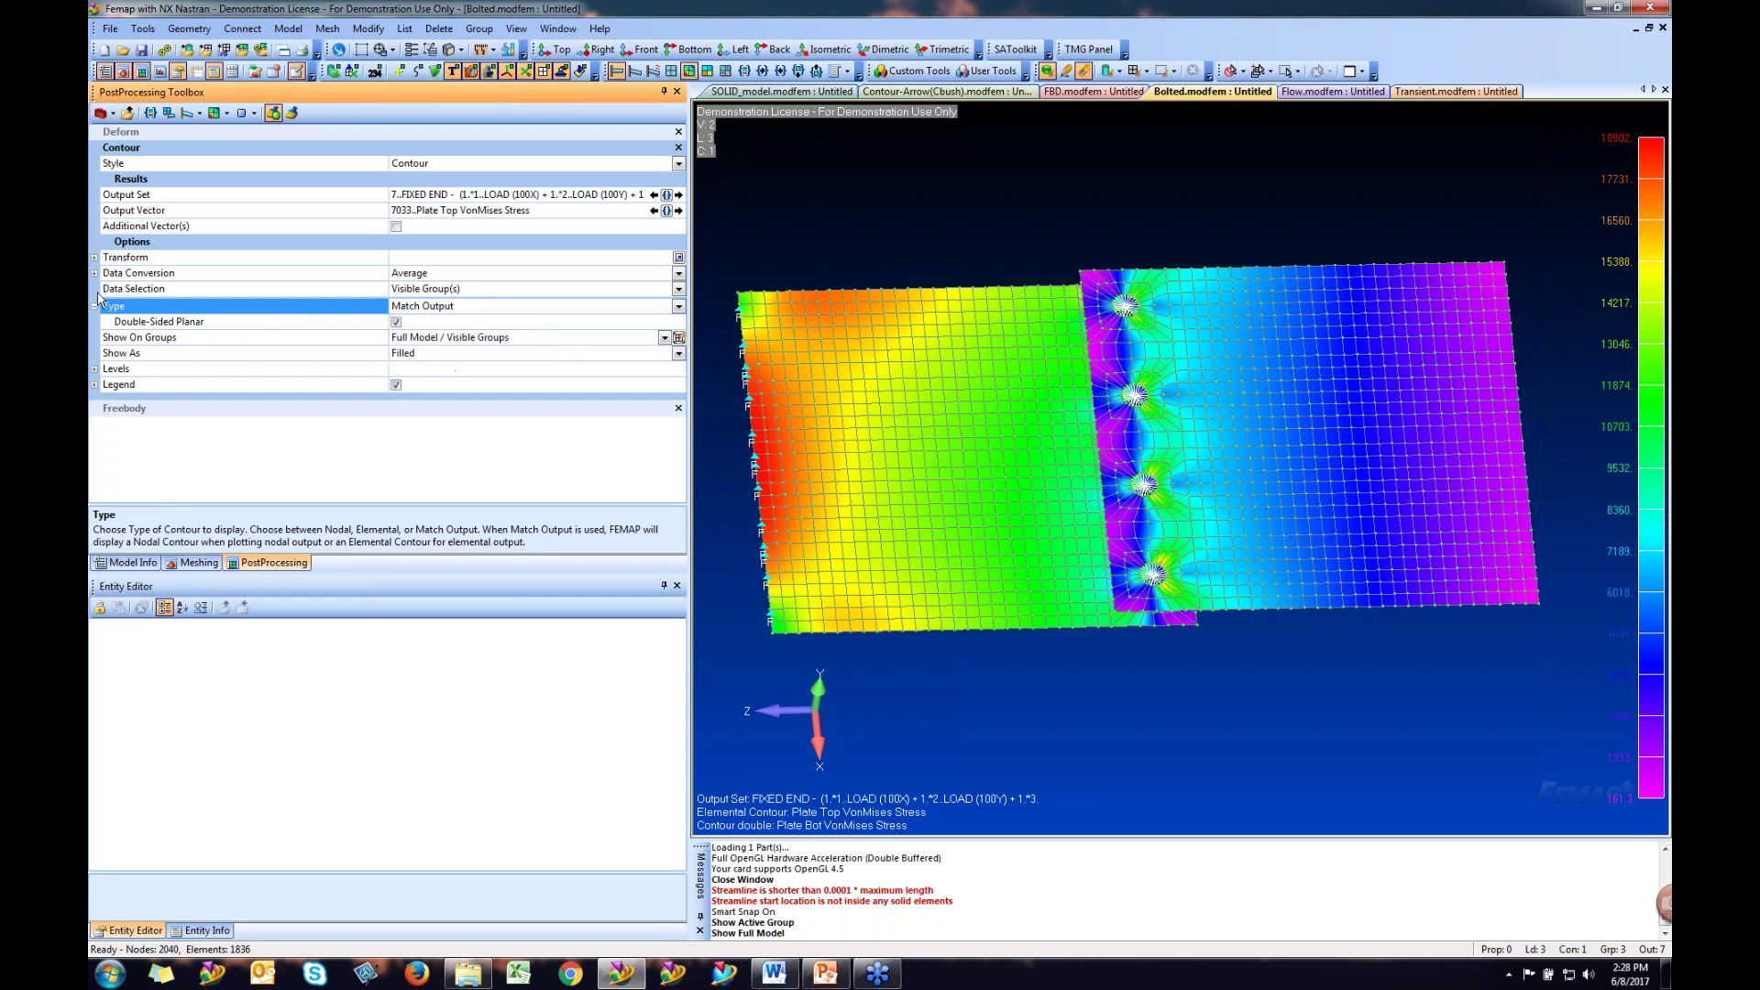
middle_click_drag(1118, 449, 1127, 495)
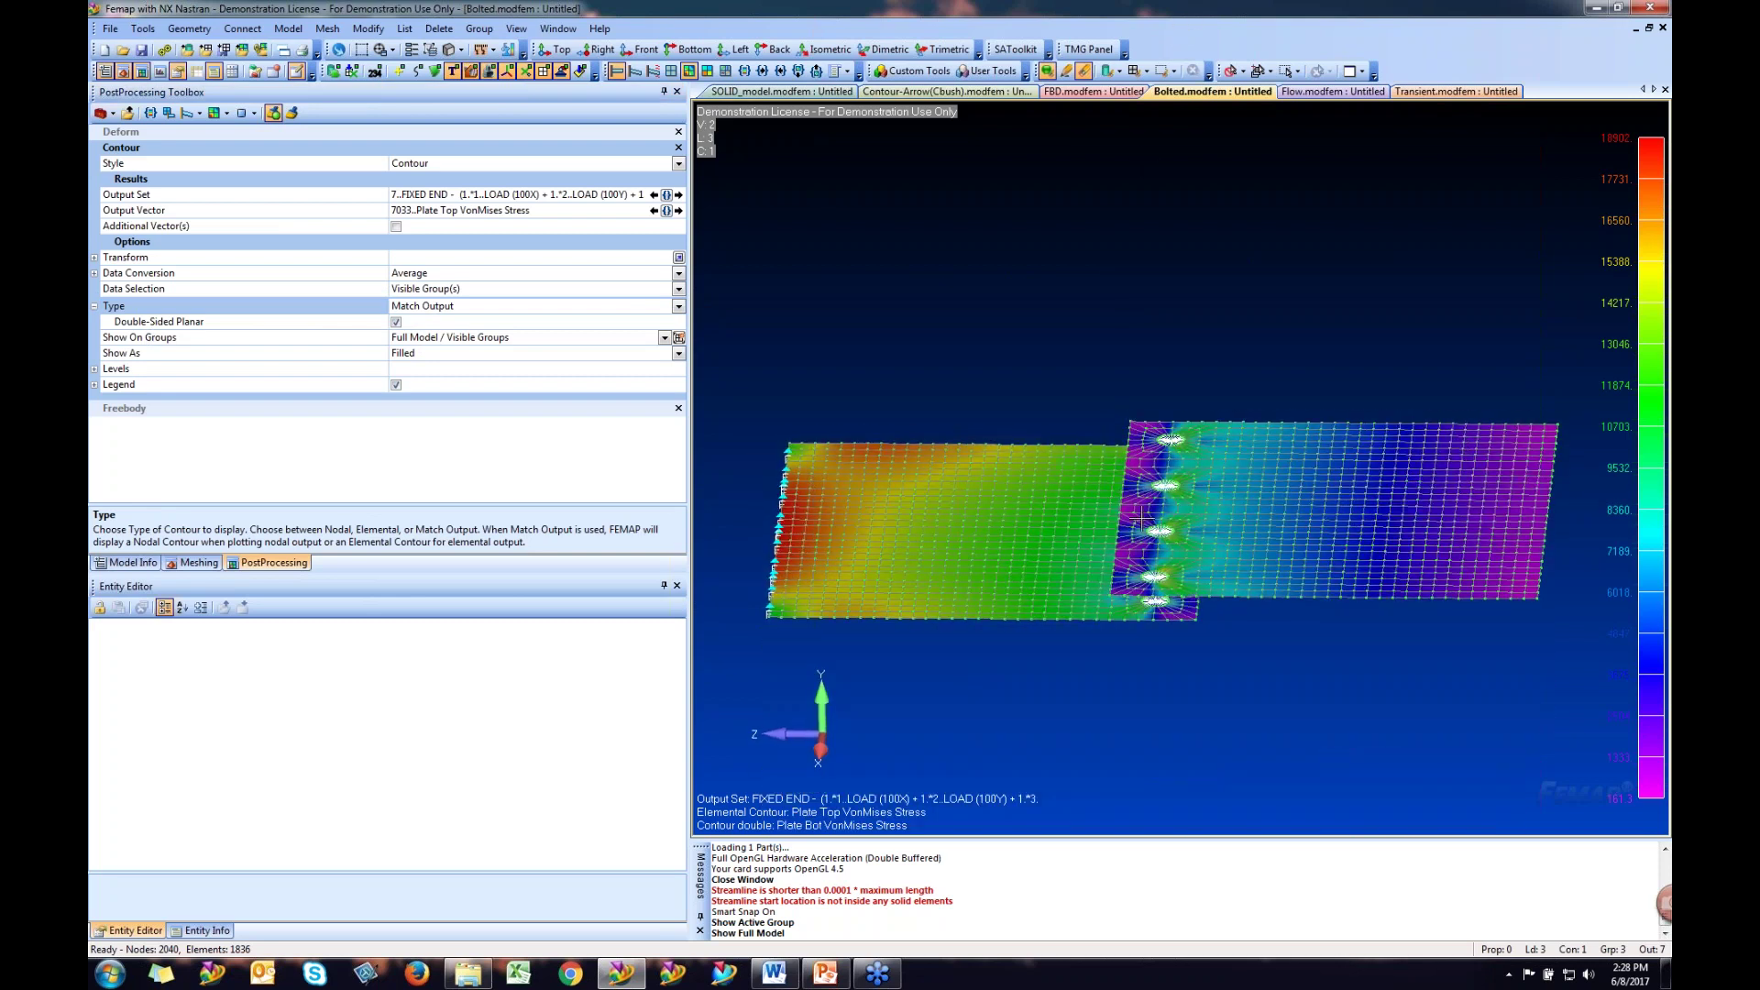
middle_click_drag(1156, 559, 1159, 633)
scroll(990, 617, "up", 3)
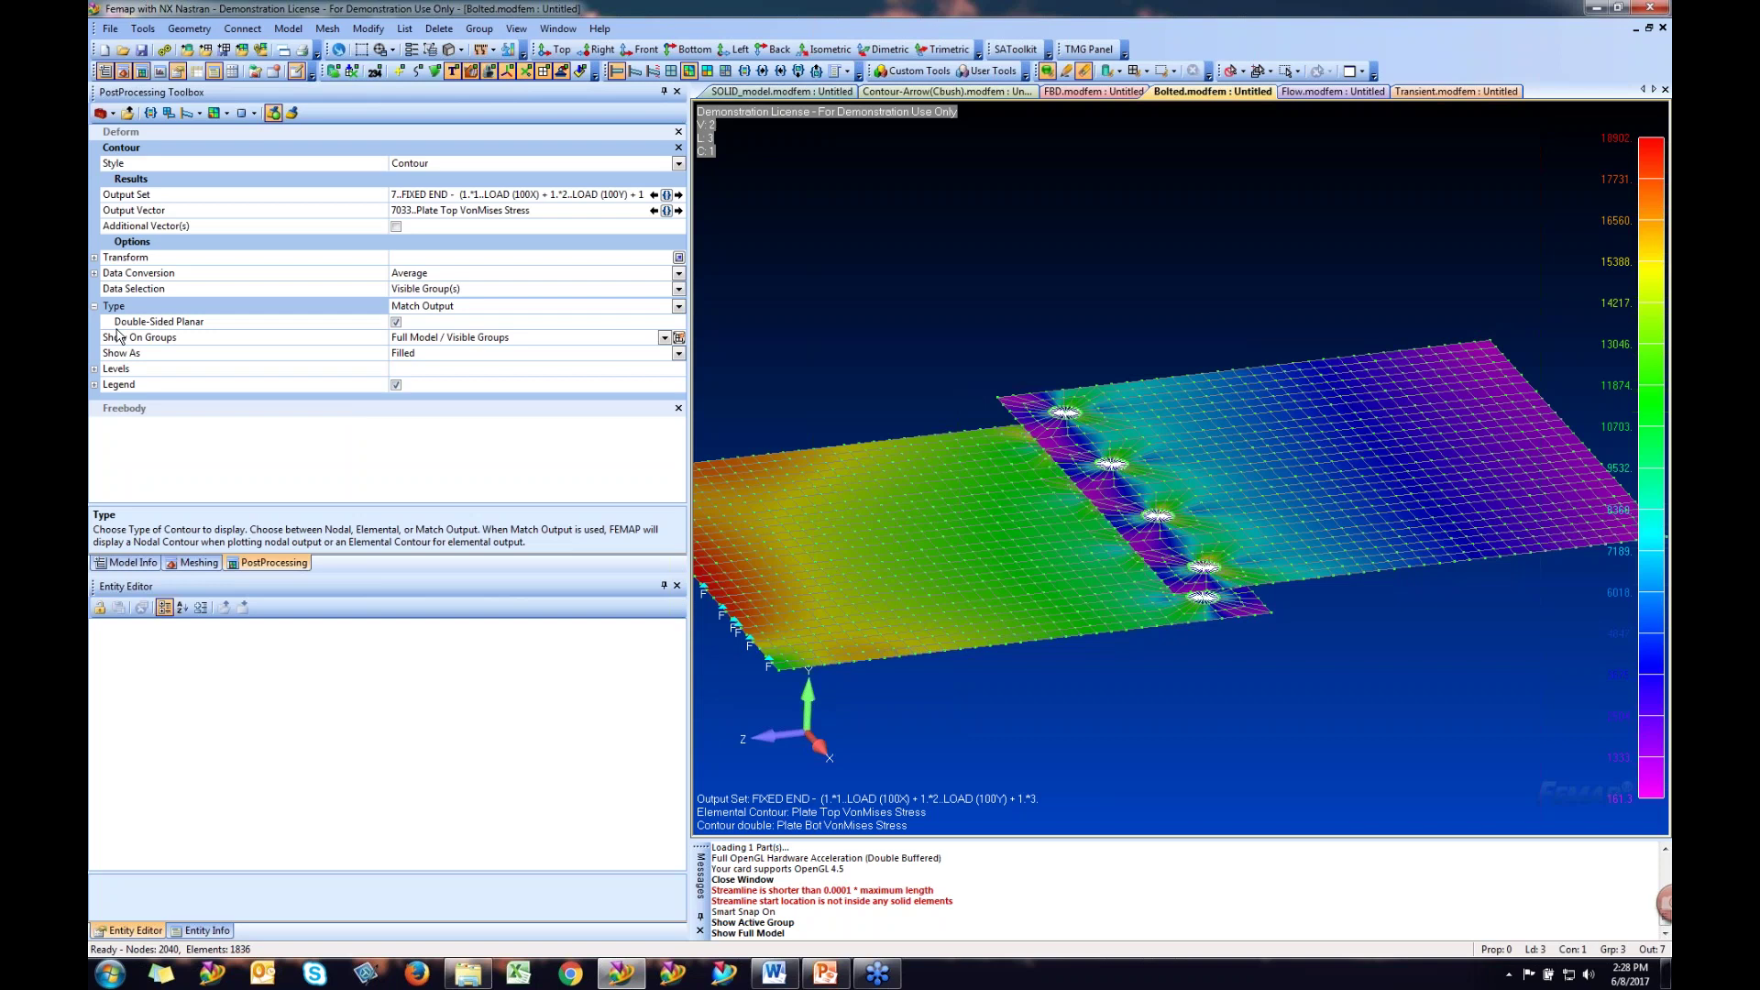
- Try showing the contour only on group 3..TOP PLATE, and set it back to Full Model / Visible Groups
left_click(665, 339)
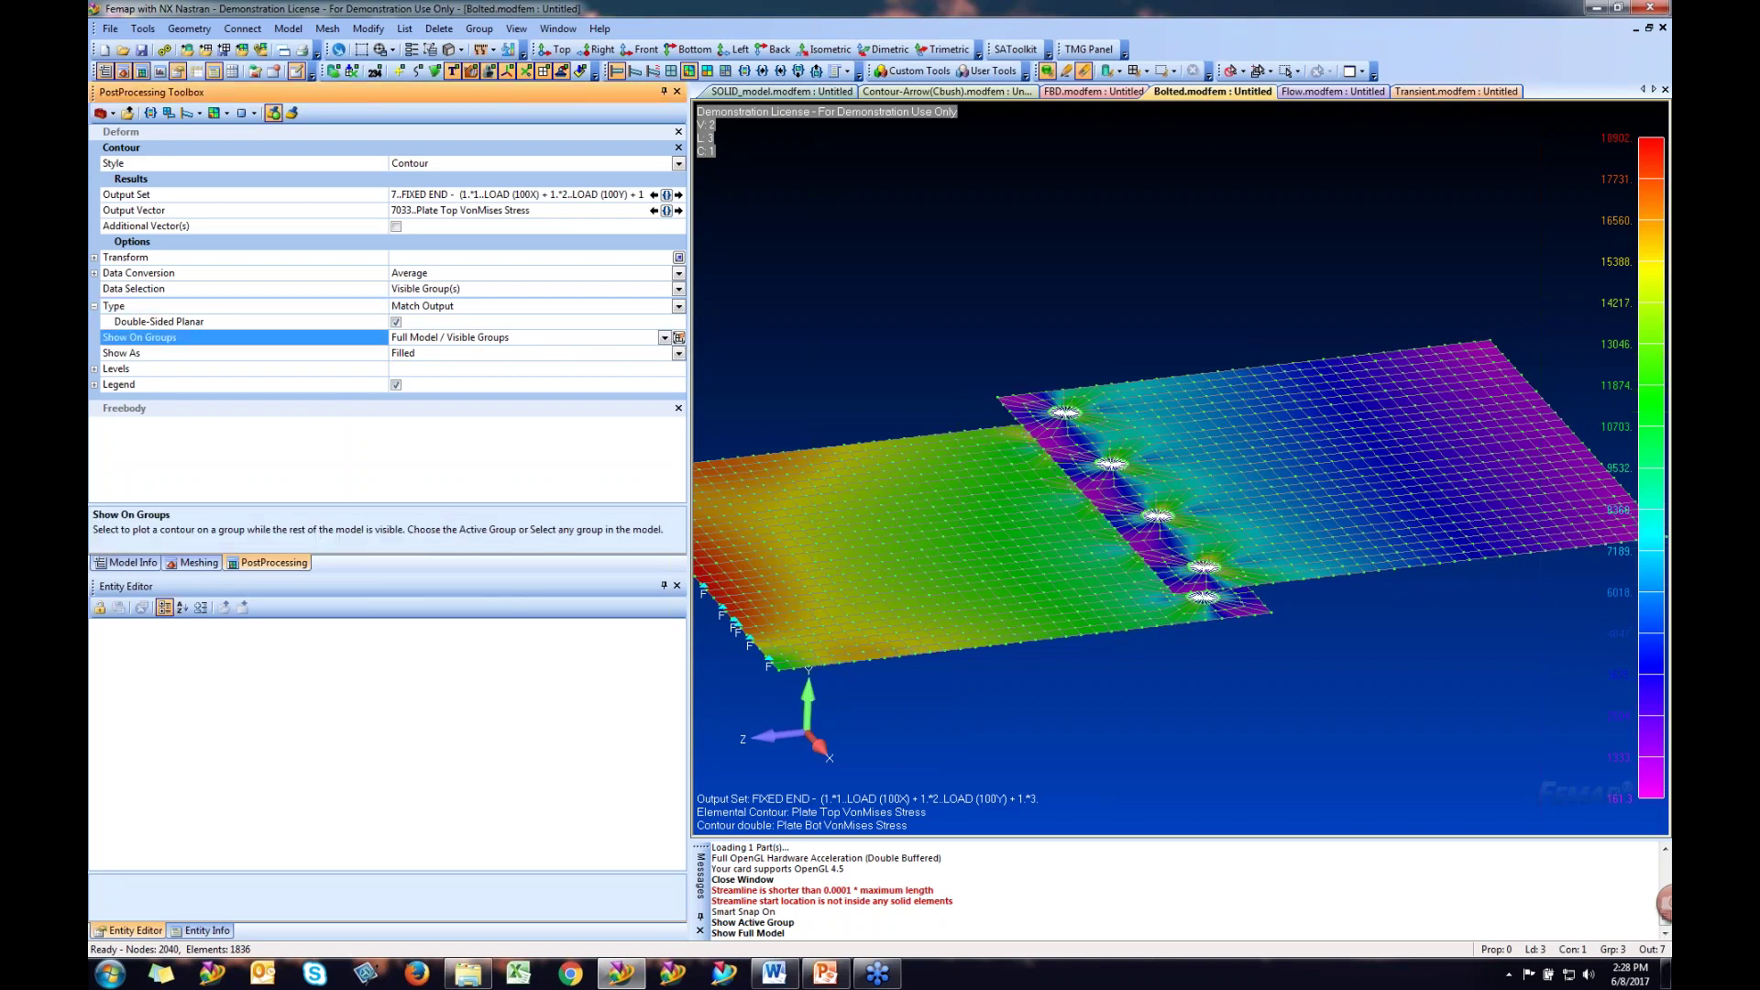
left_click(665, 339)
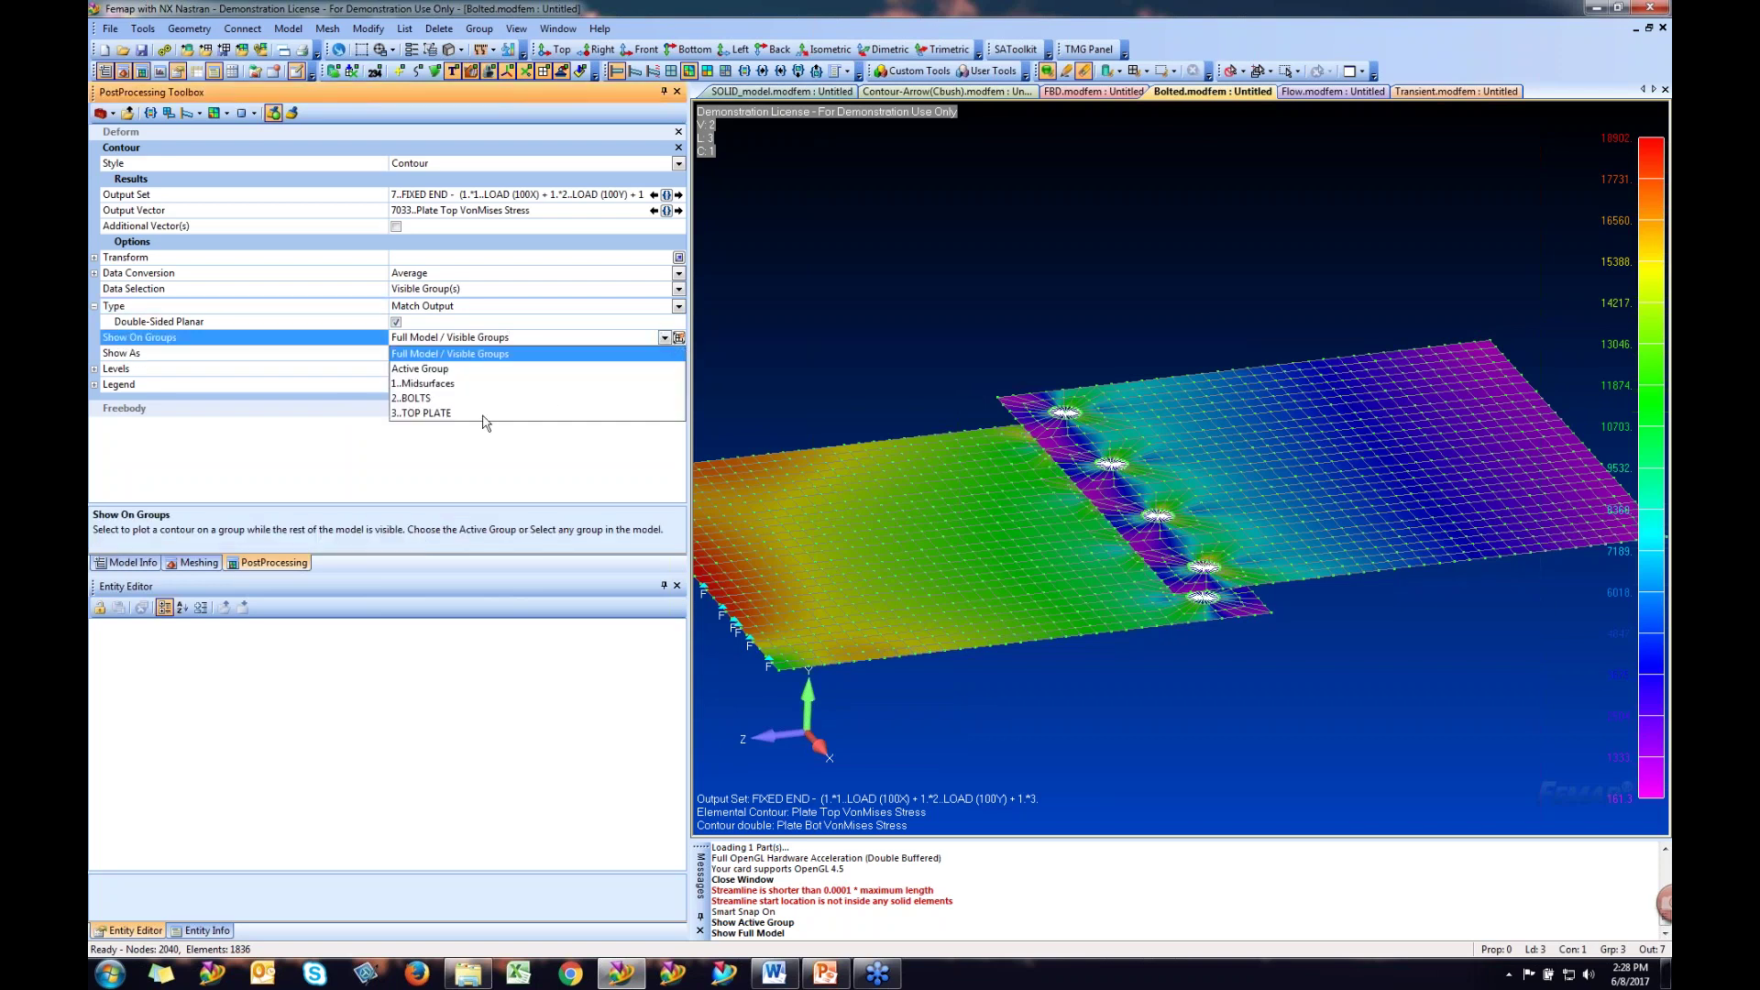
left_click(432, 414)
middle_click_drag(953, 501, 1182, 621)
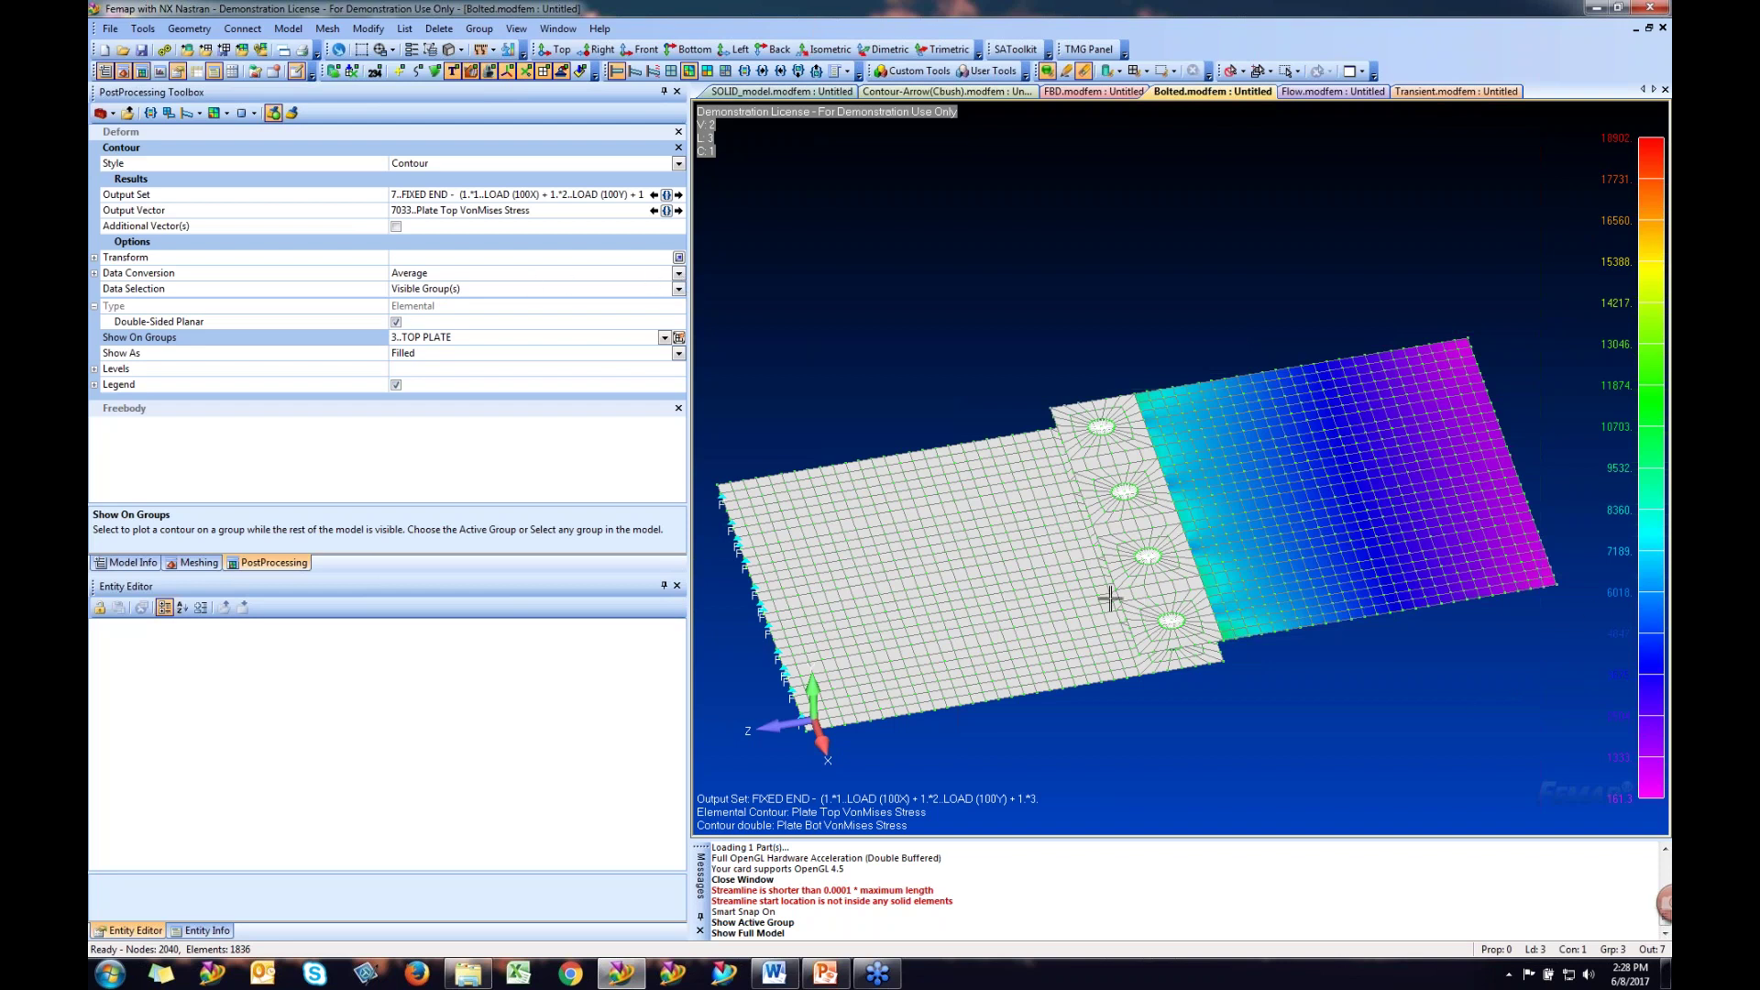
left_click(665, 339)
left_click(469, 354)
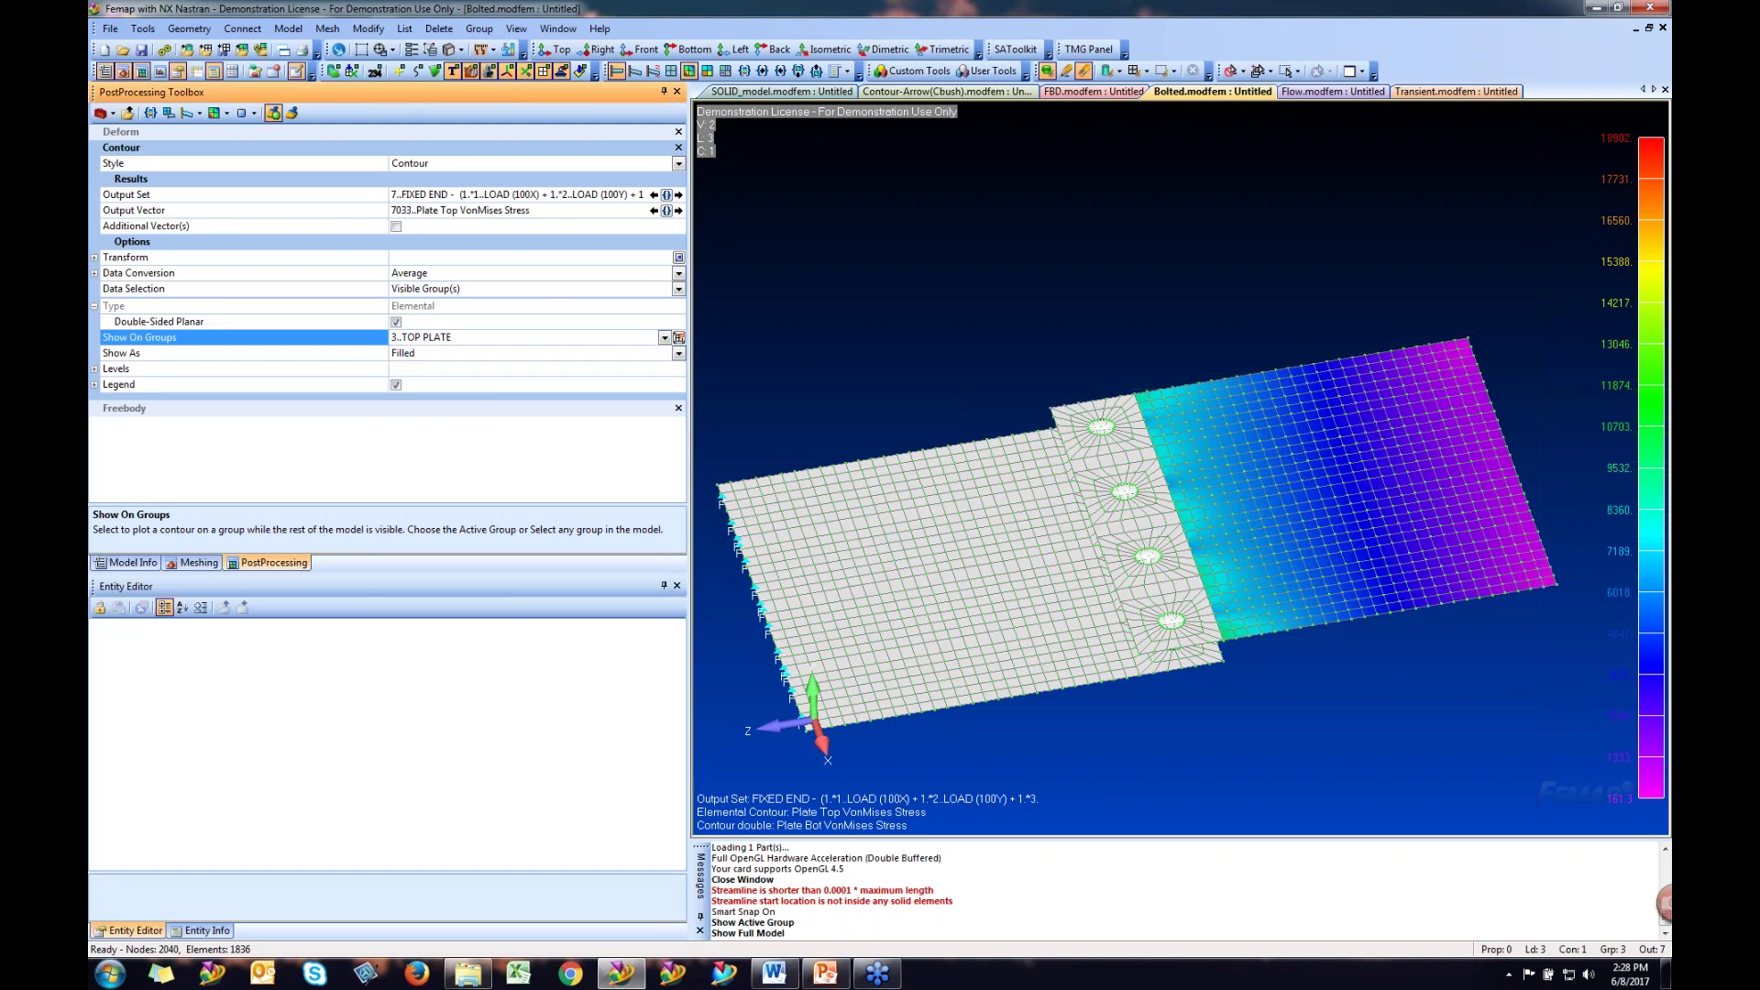
- Try showing the contour as Line on the bolted plates, and set it back to Filled
left_click(517, 353)
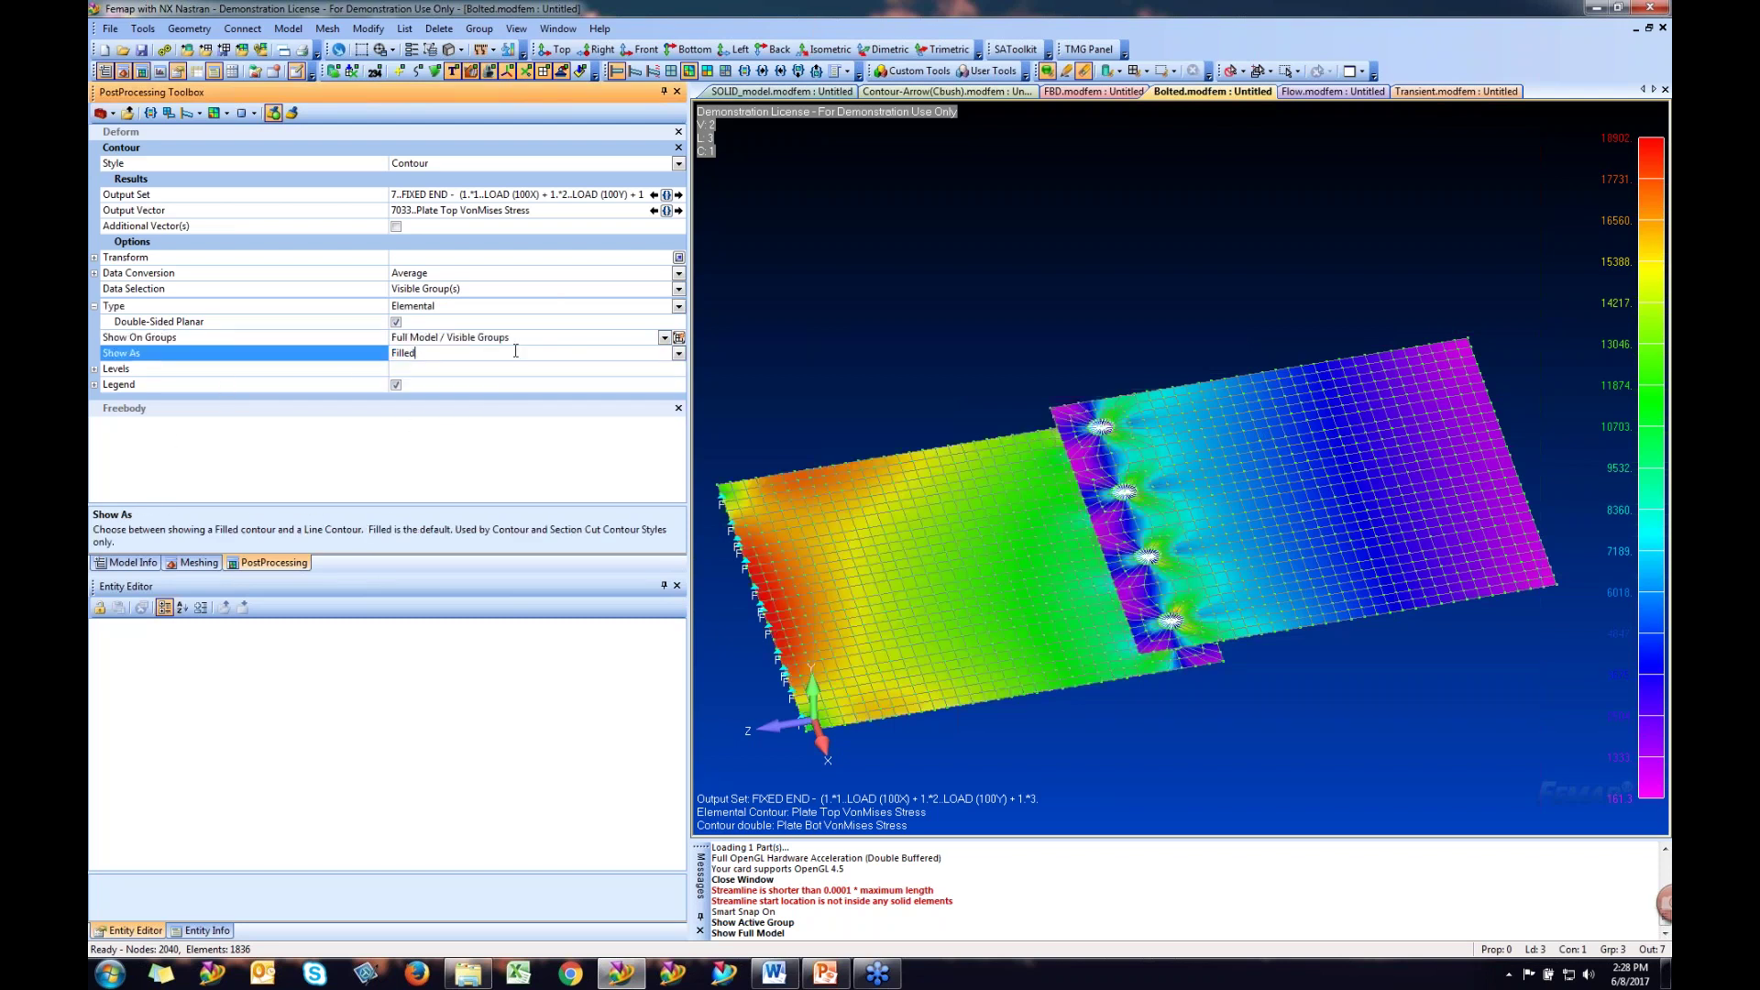
left_click(679, 354)
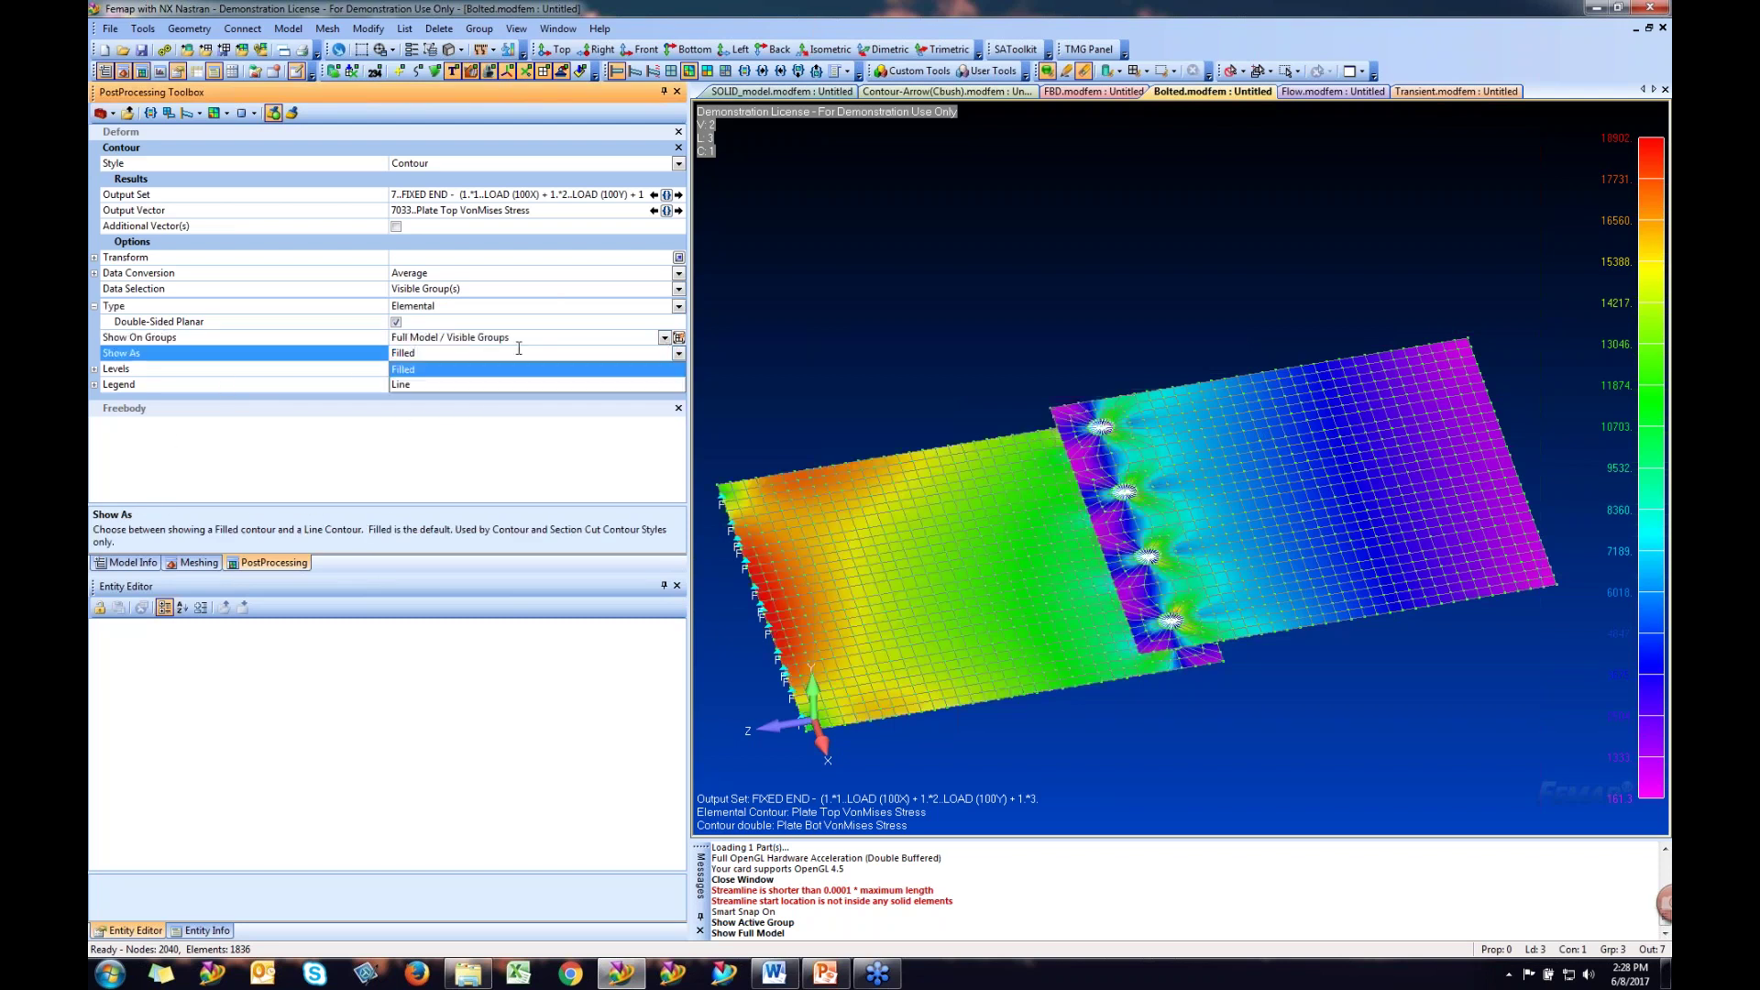
left_click(403, 385)
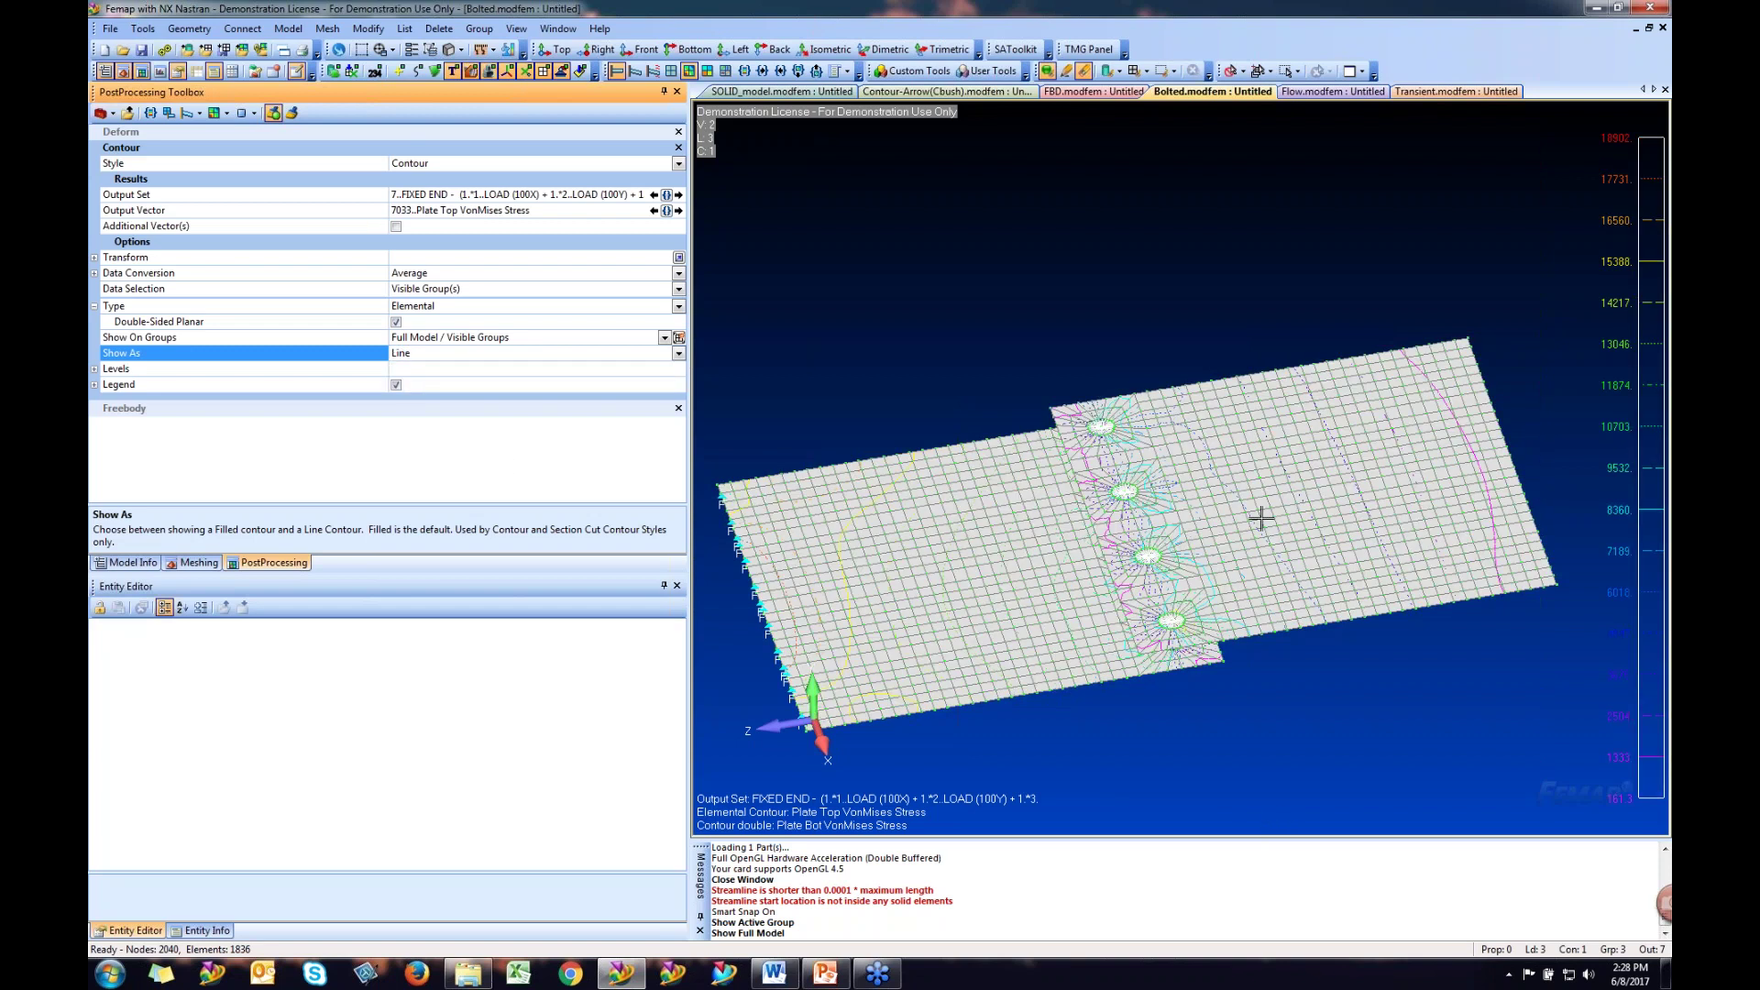
scroll(1366, 532, "up", 5)
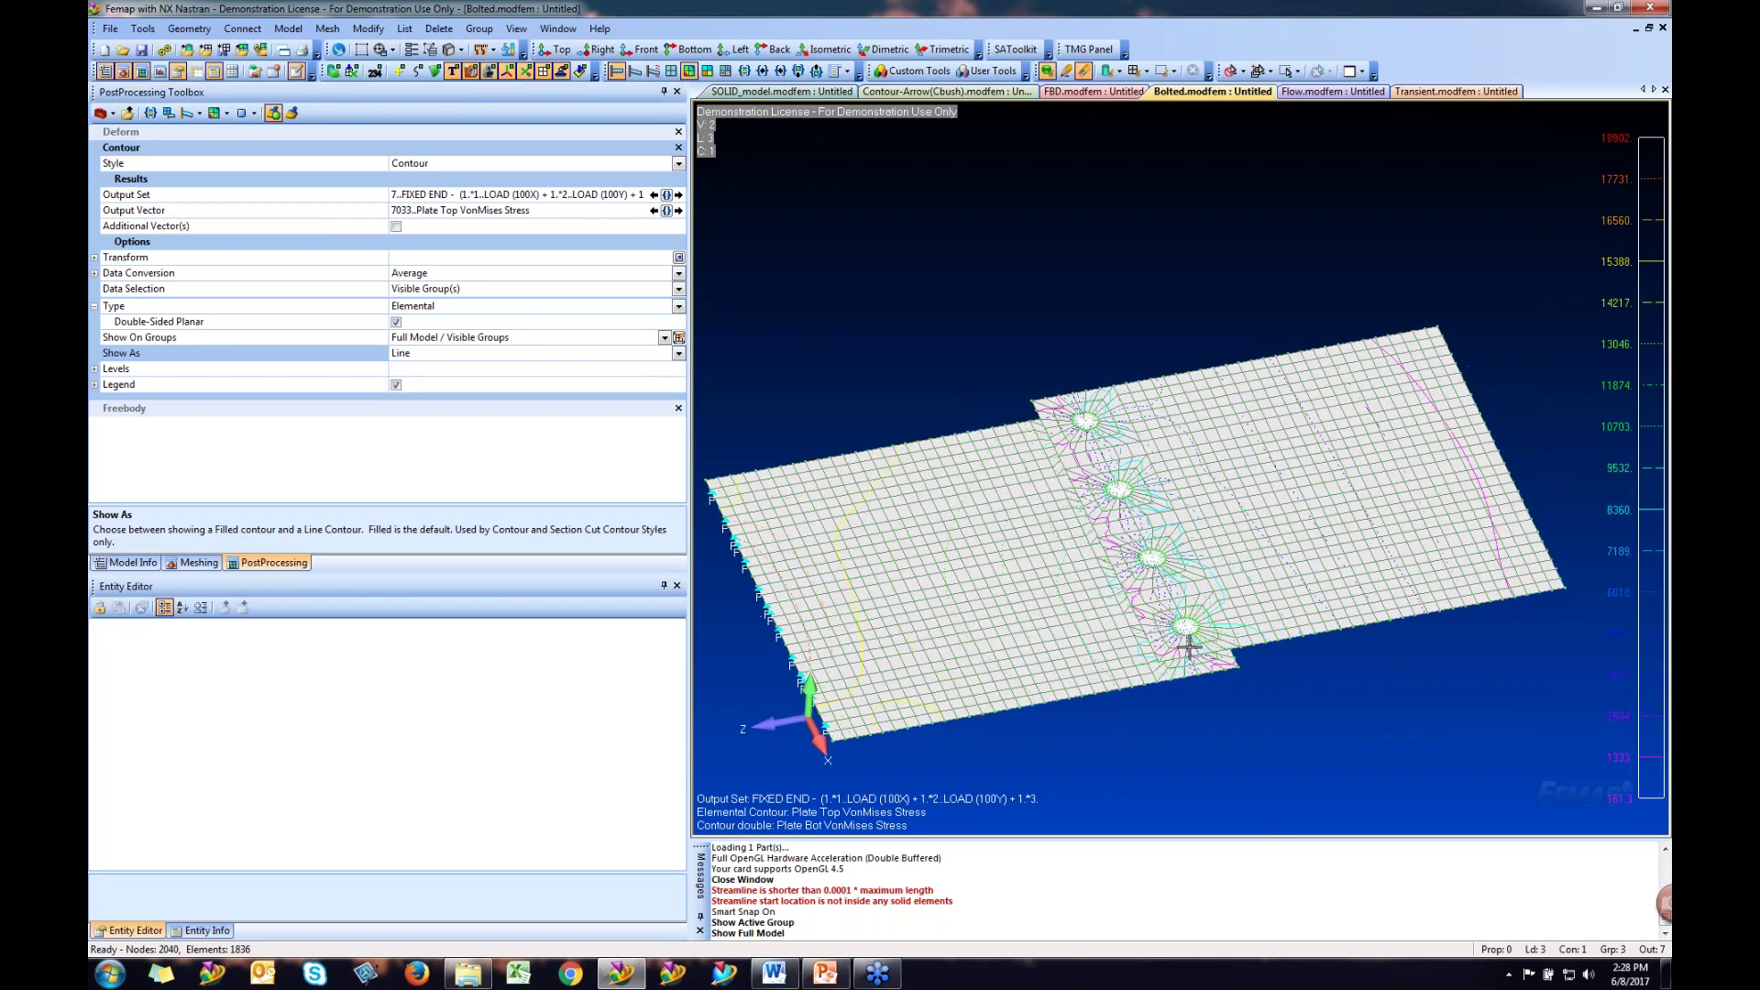
mouse_move(1179, 633)
middle_mouse_down()
mouse_move(1164, 531)
mouse_move(1183, 532)
mouse_move(1186, 626)
middle_mouse_up()
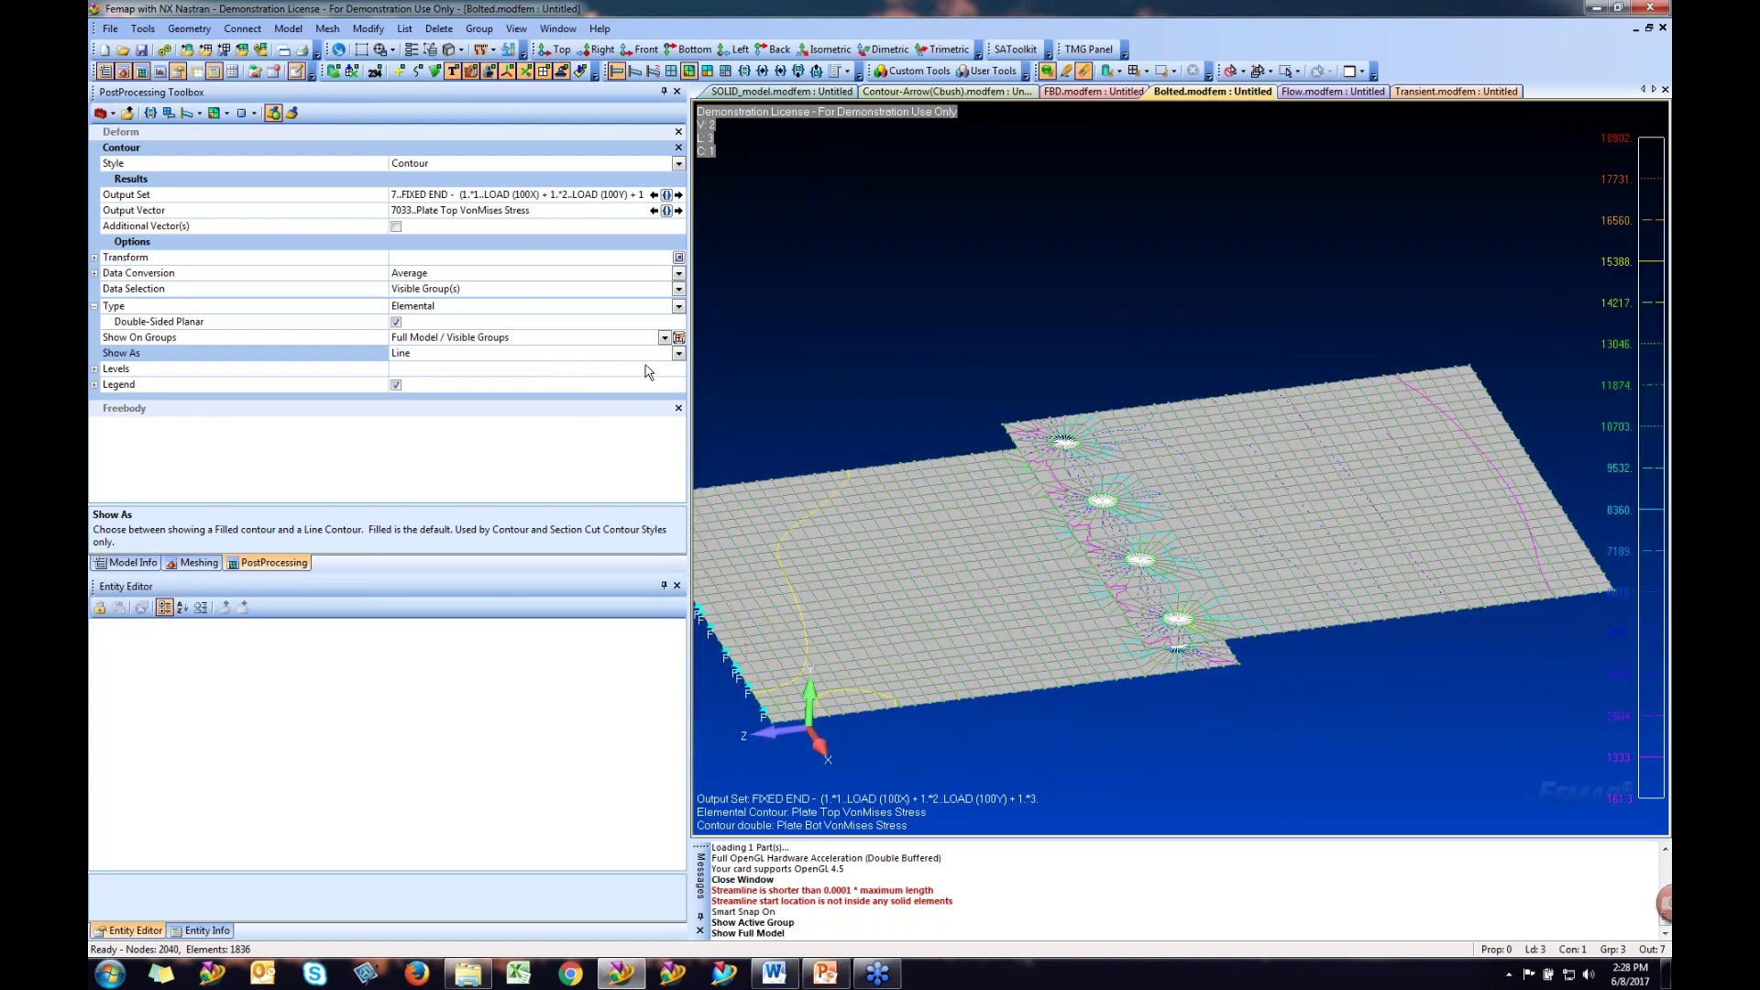
left_click(679, 354)
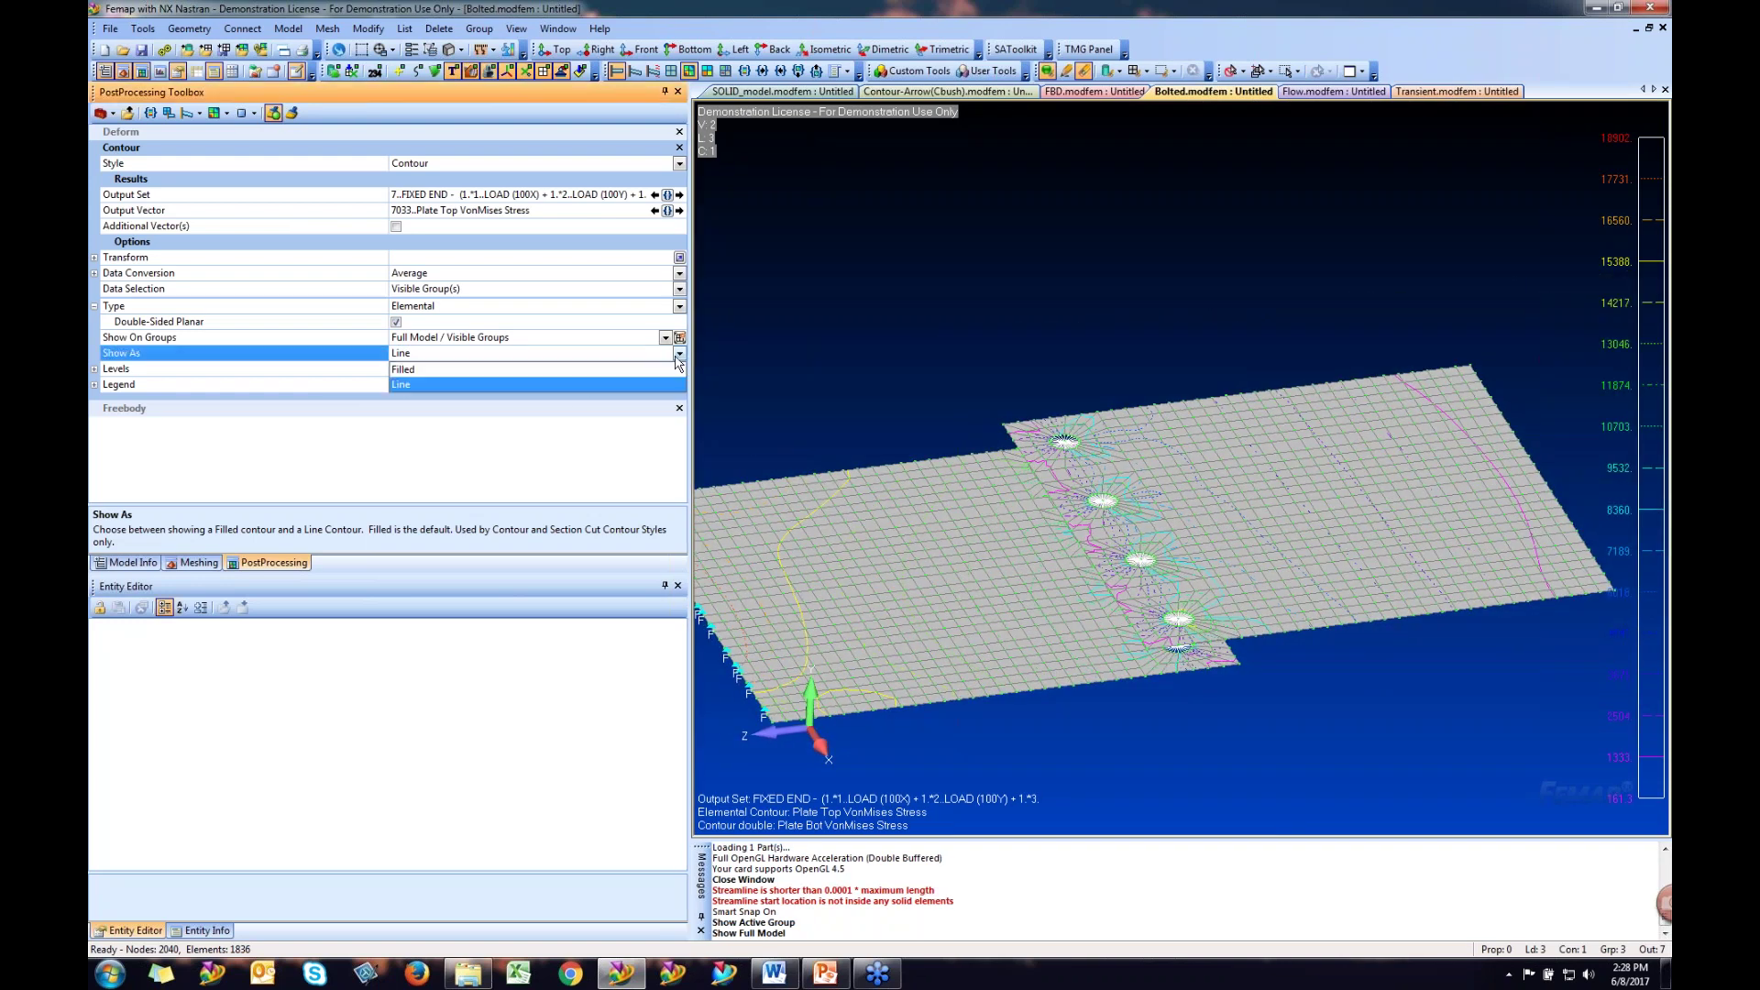
left_click(430, 371)
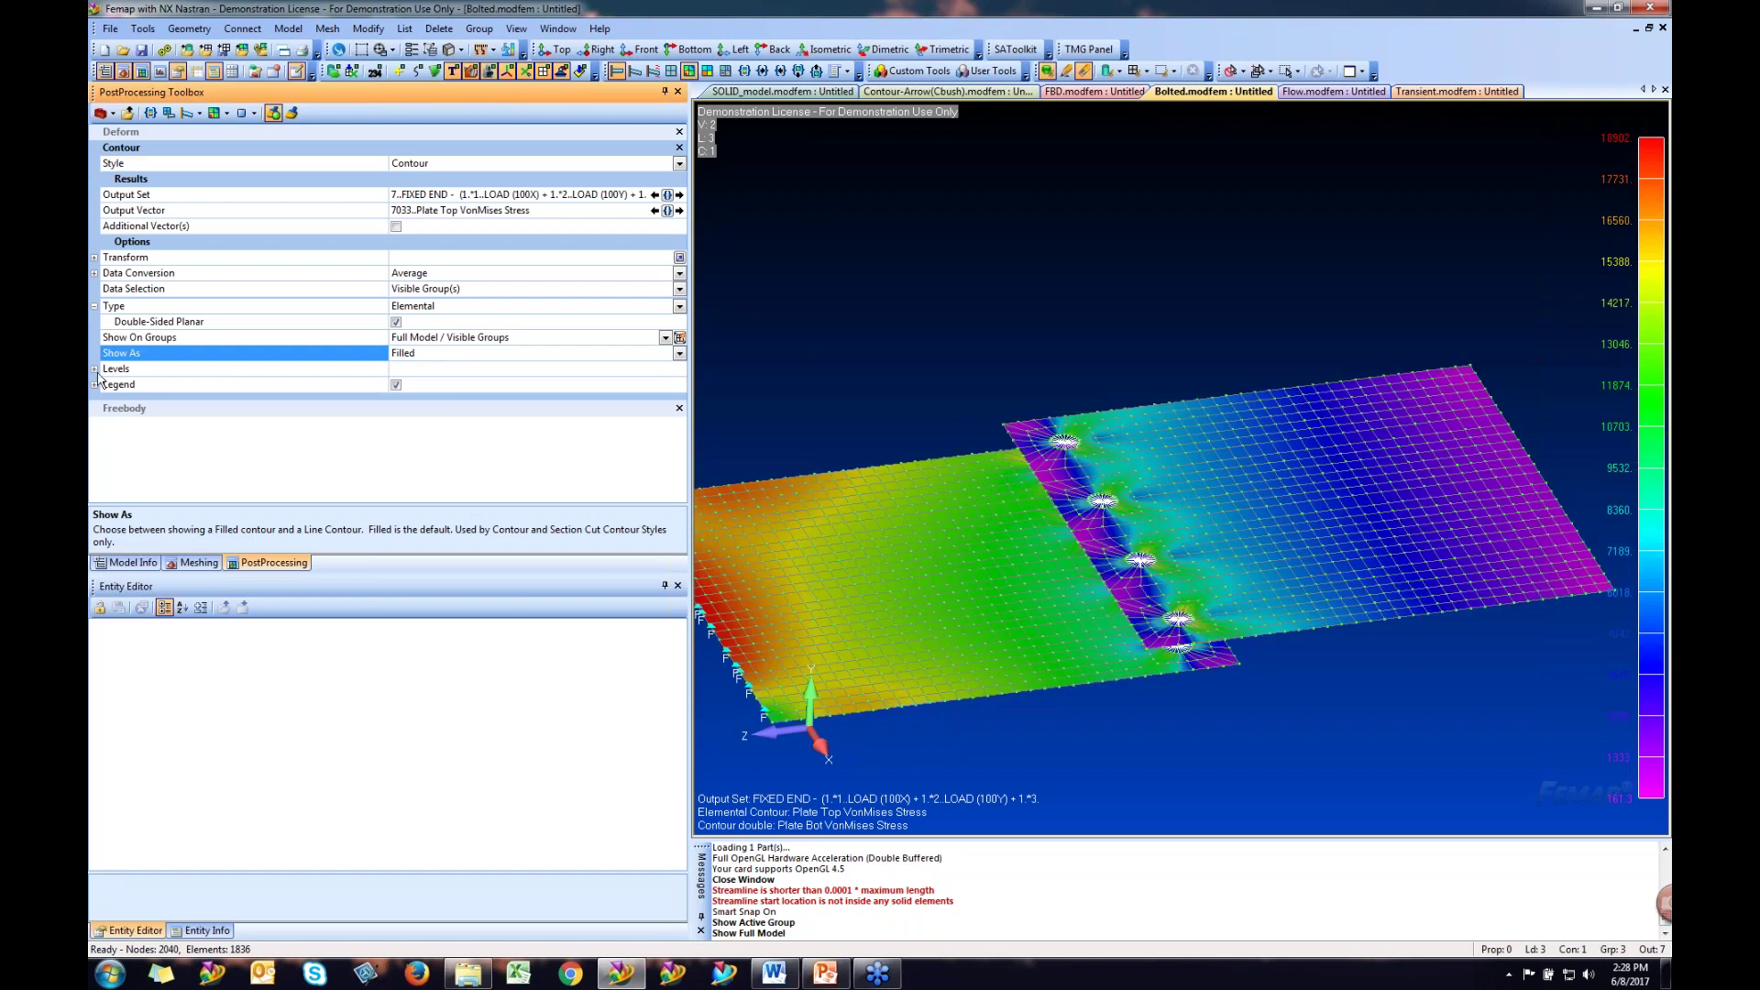
- Expand the contour's Levels and Legend options
left_click(95, 370)
left_click(96, 478)
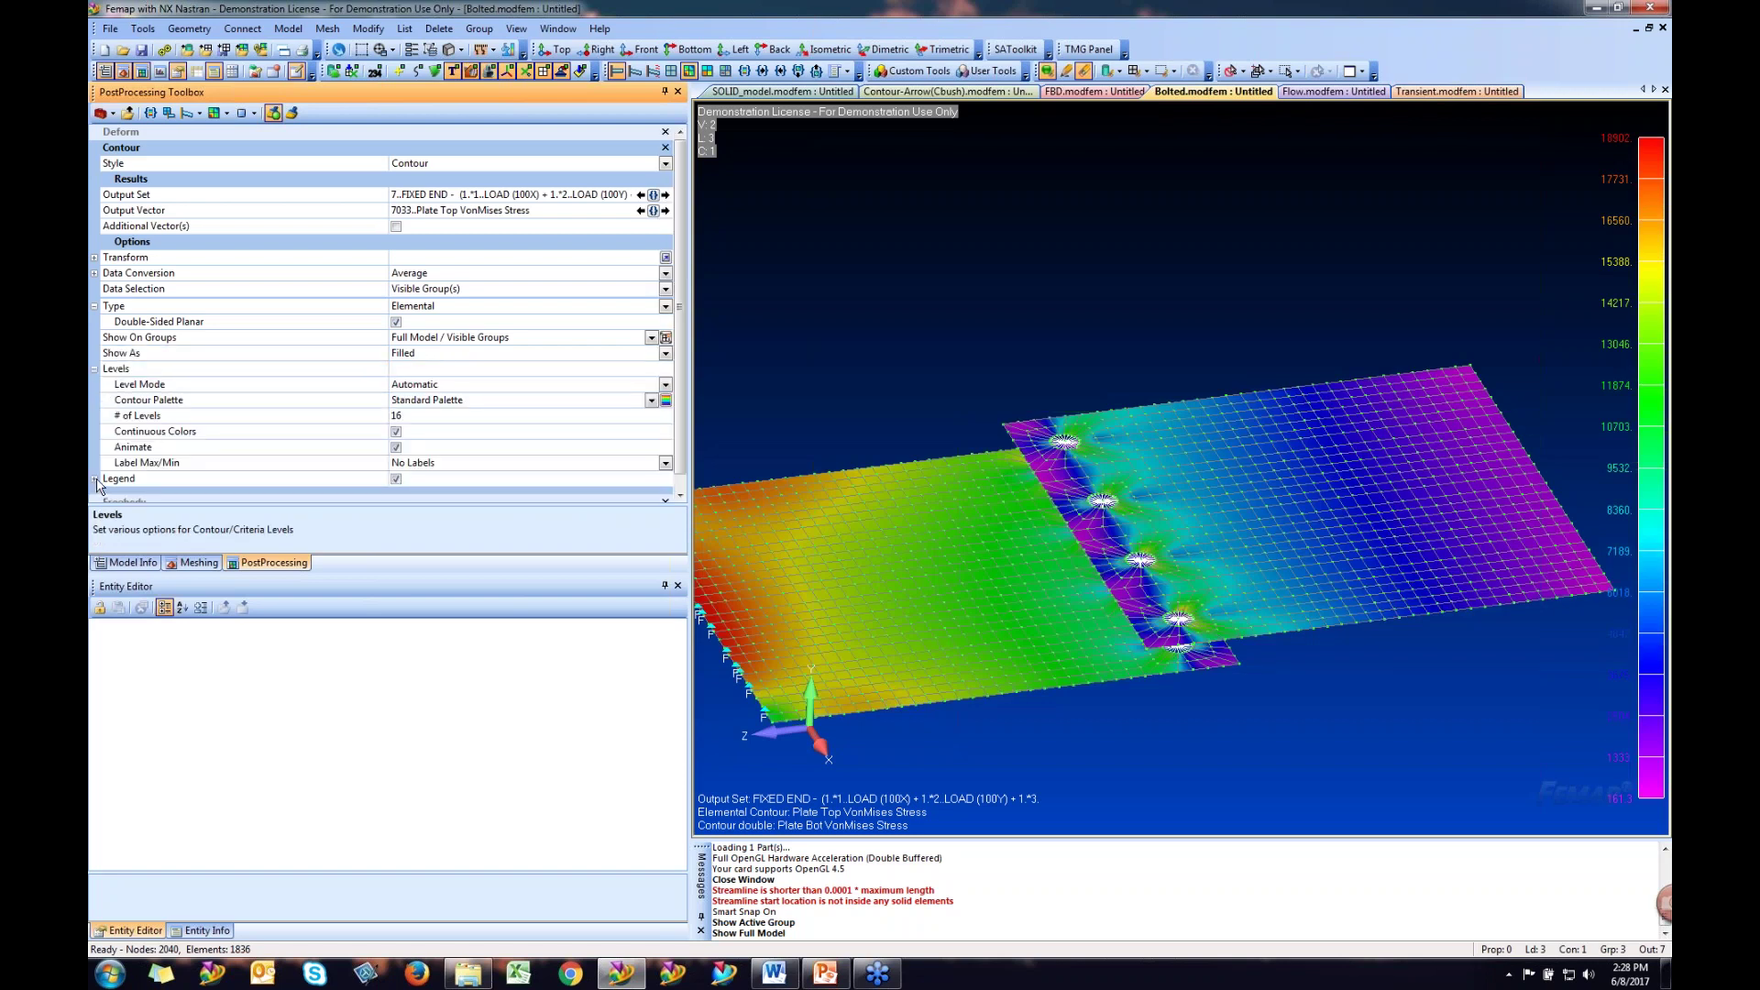
scroll(417, 394, "down", 3)
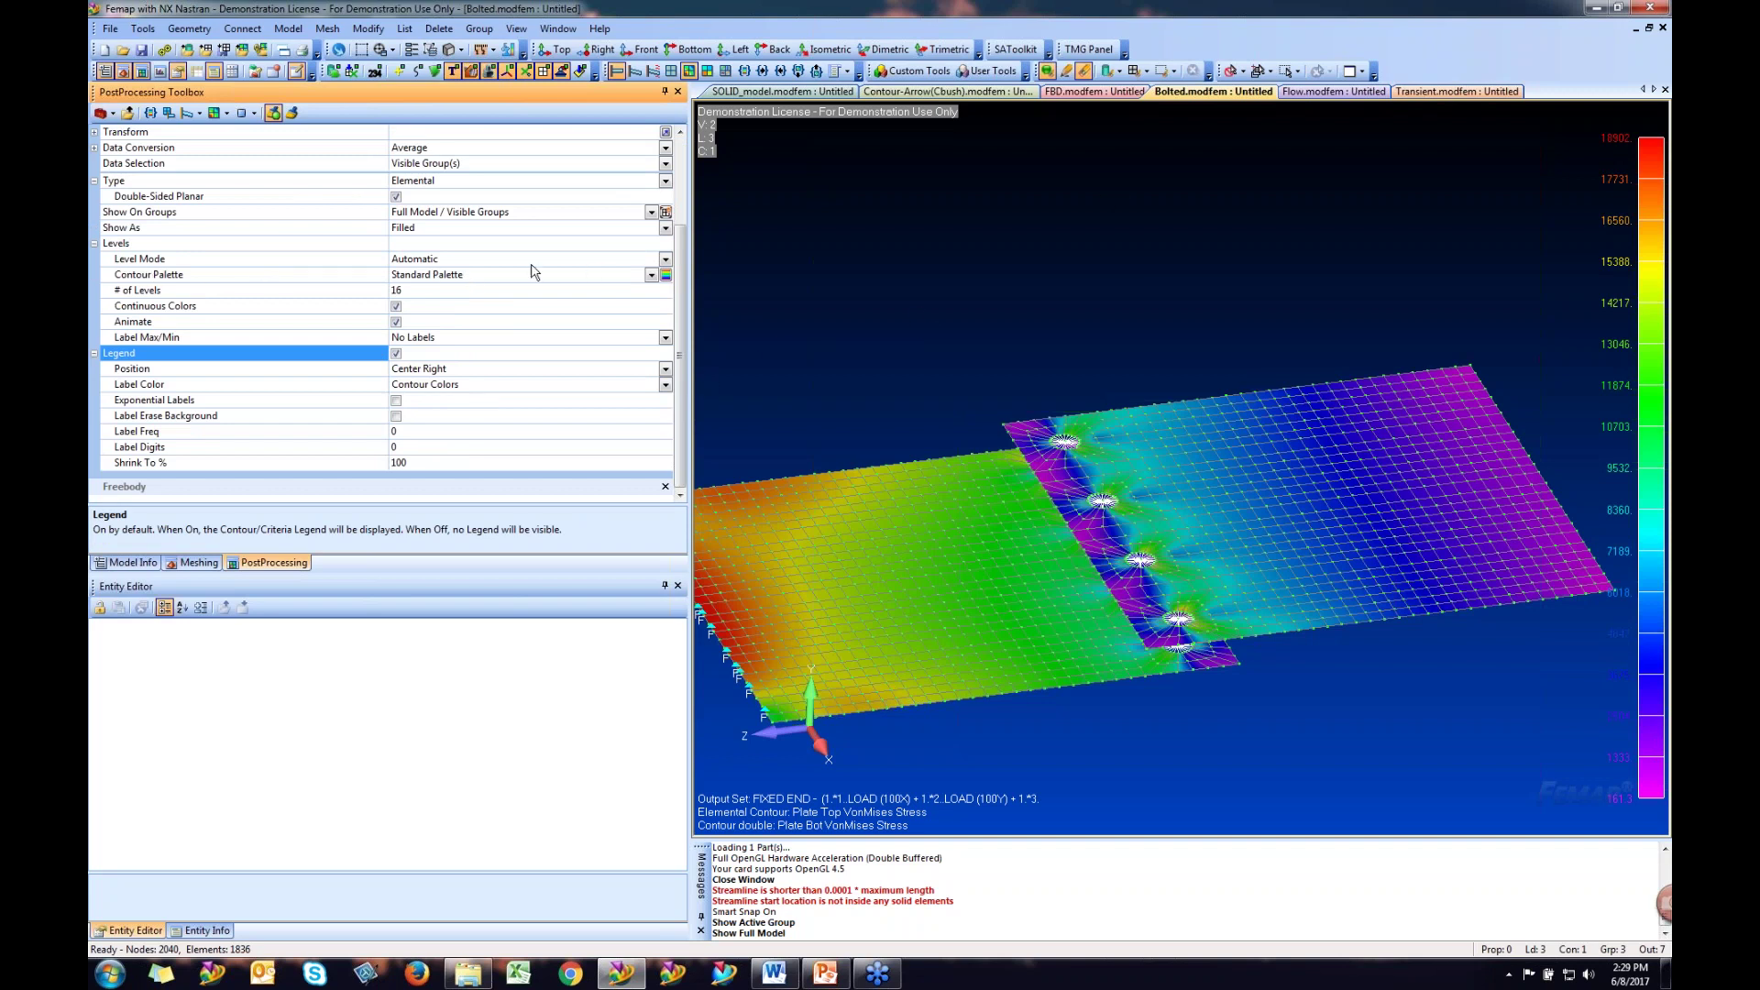
- Switch the contour's level mode to Max Min and try maximum levels of 500 and 600
left_click(666, 260)
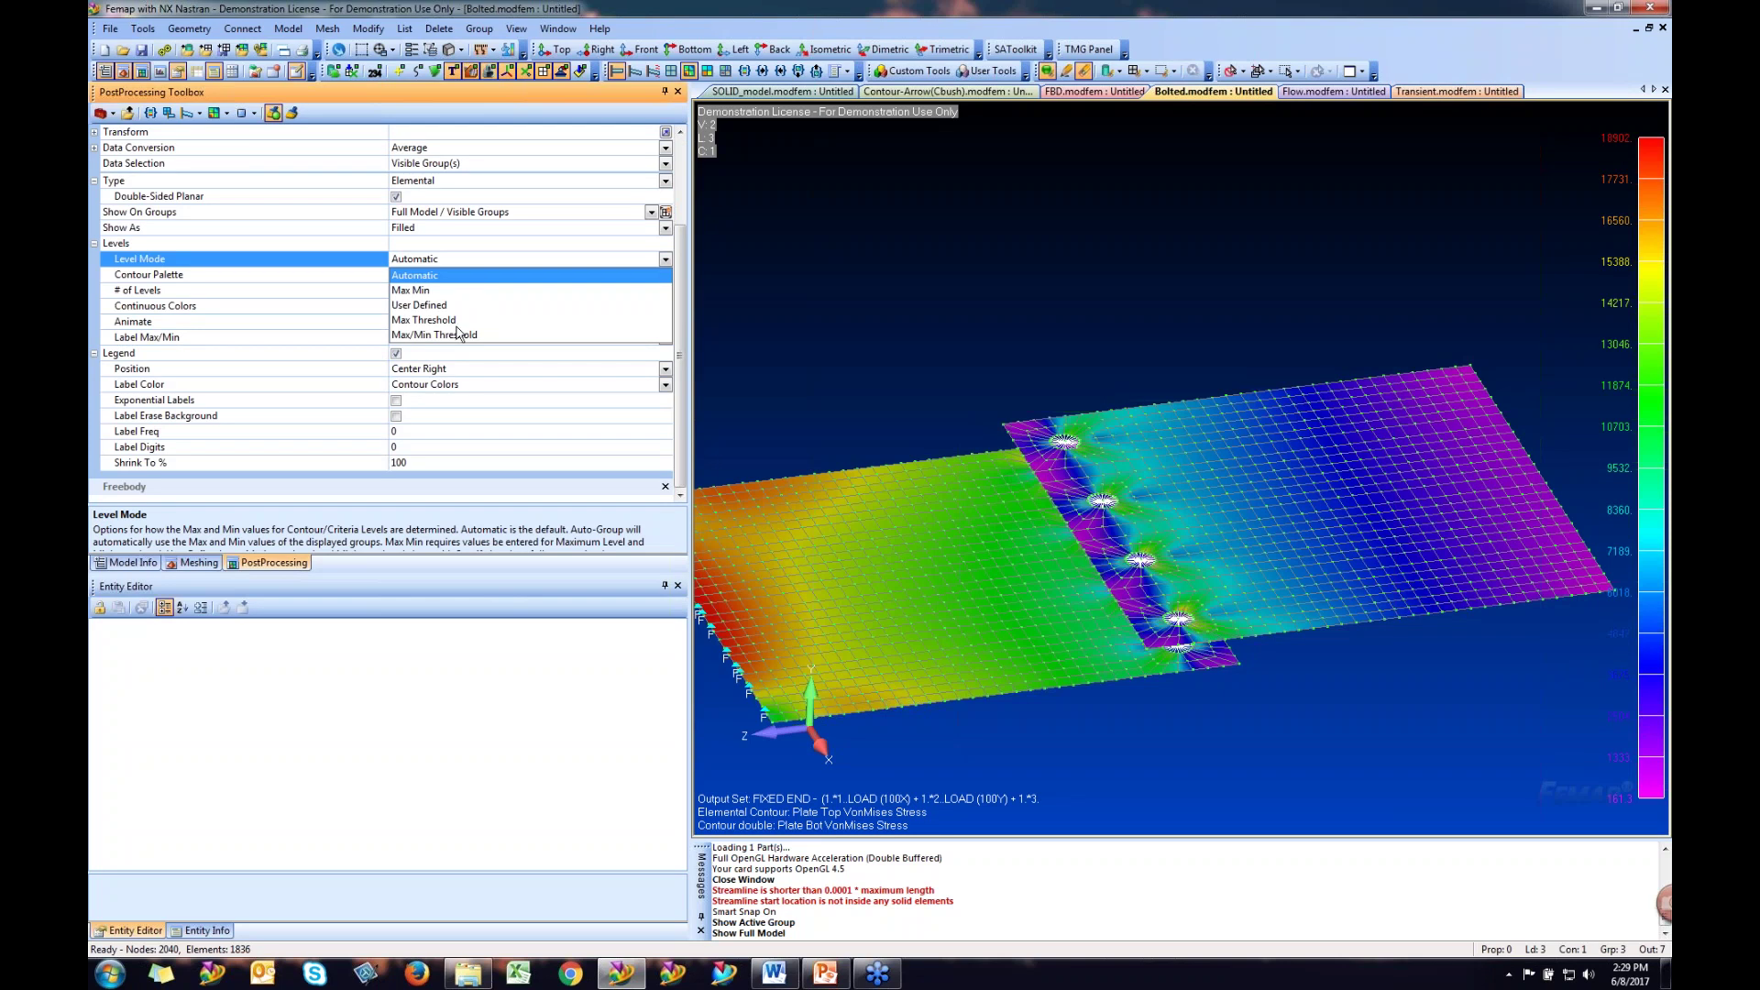
left_click(428, 291)
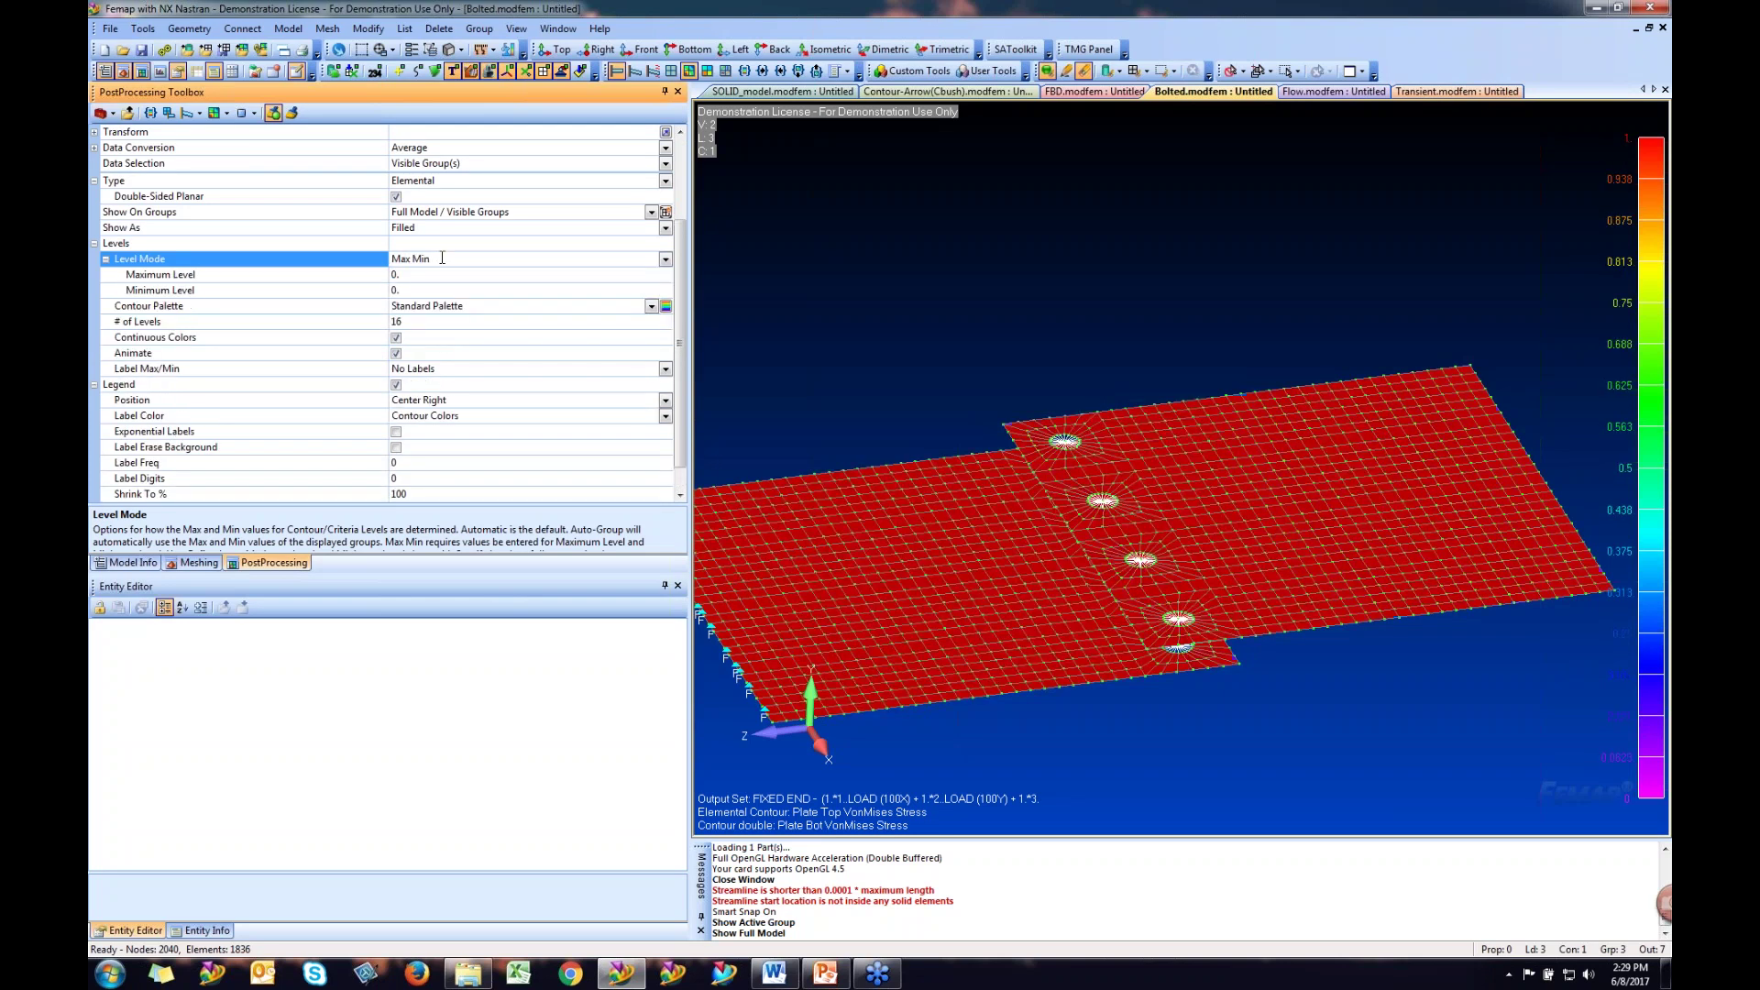
left_click(269, 274)
key("Return")
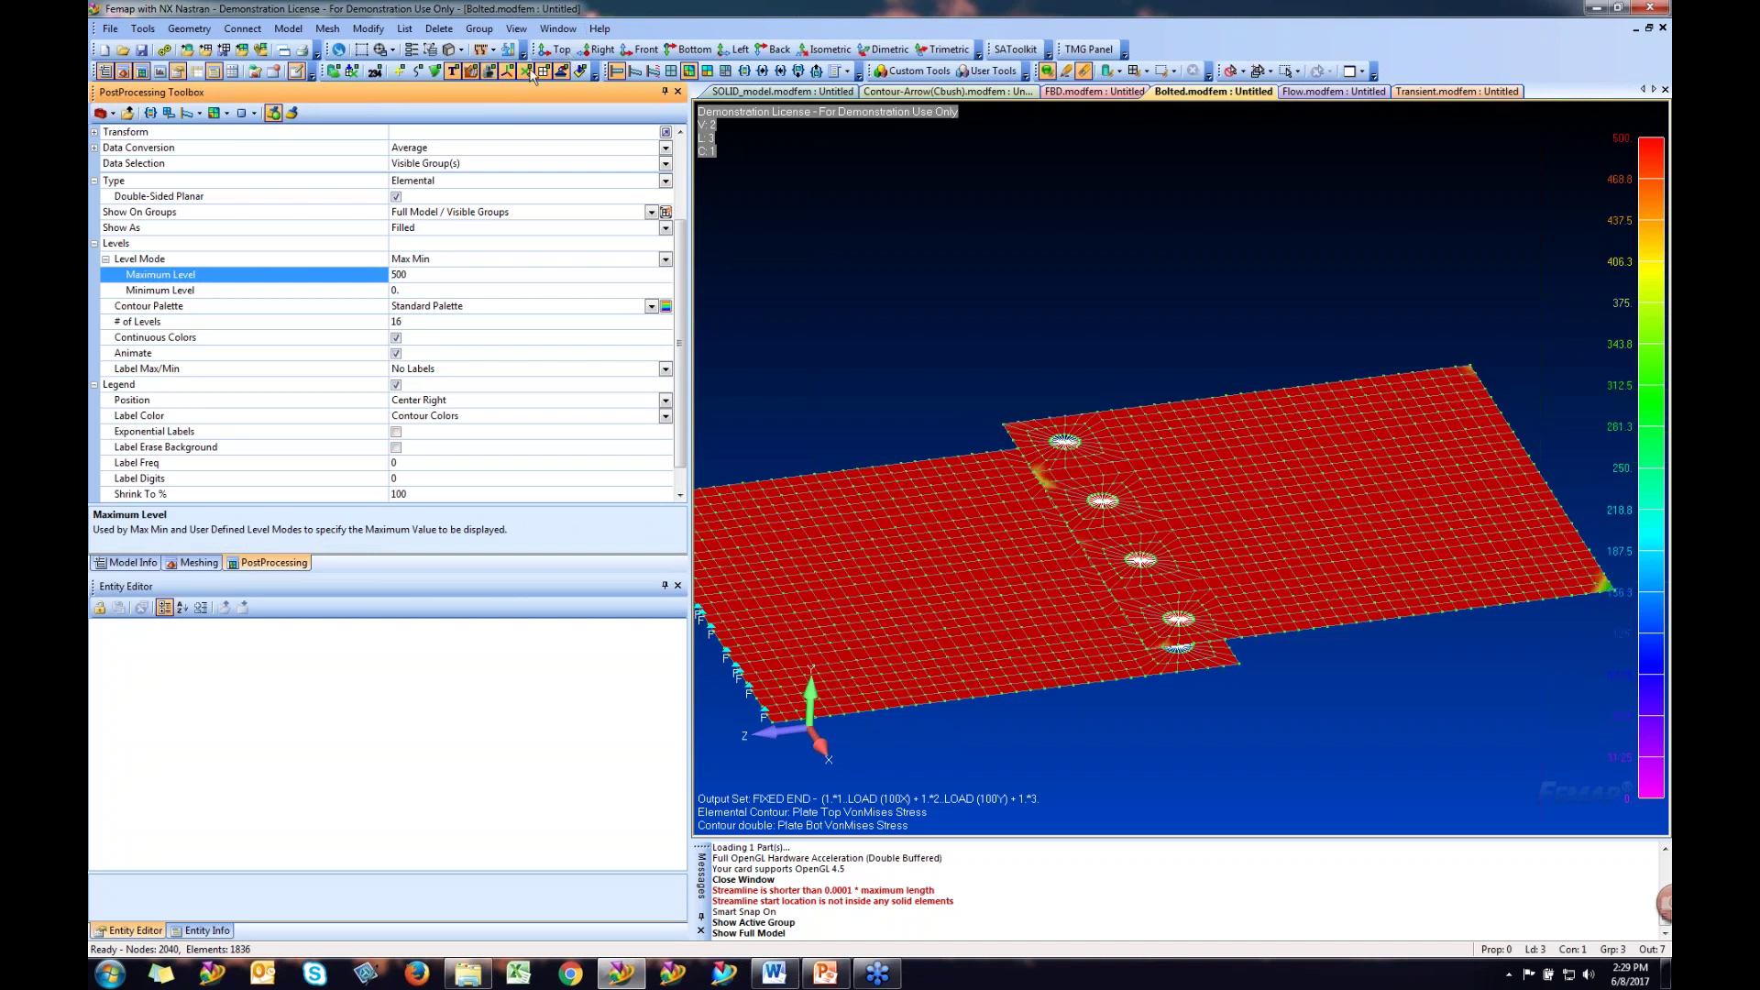
key("BackSpace")
key("BackSpace")
key("BackSpace")
type("600")
key("Return")
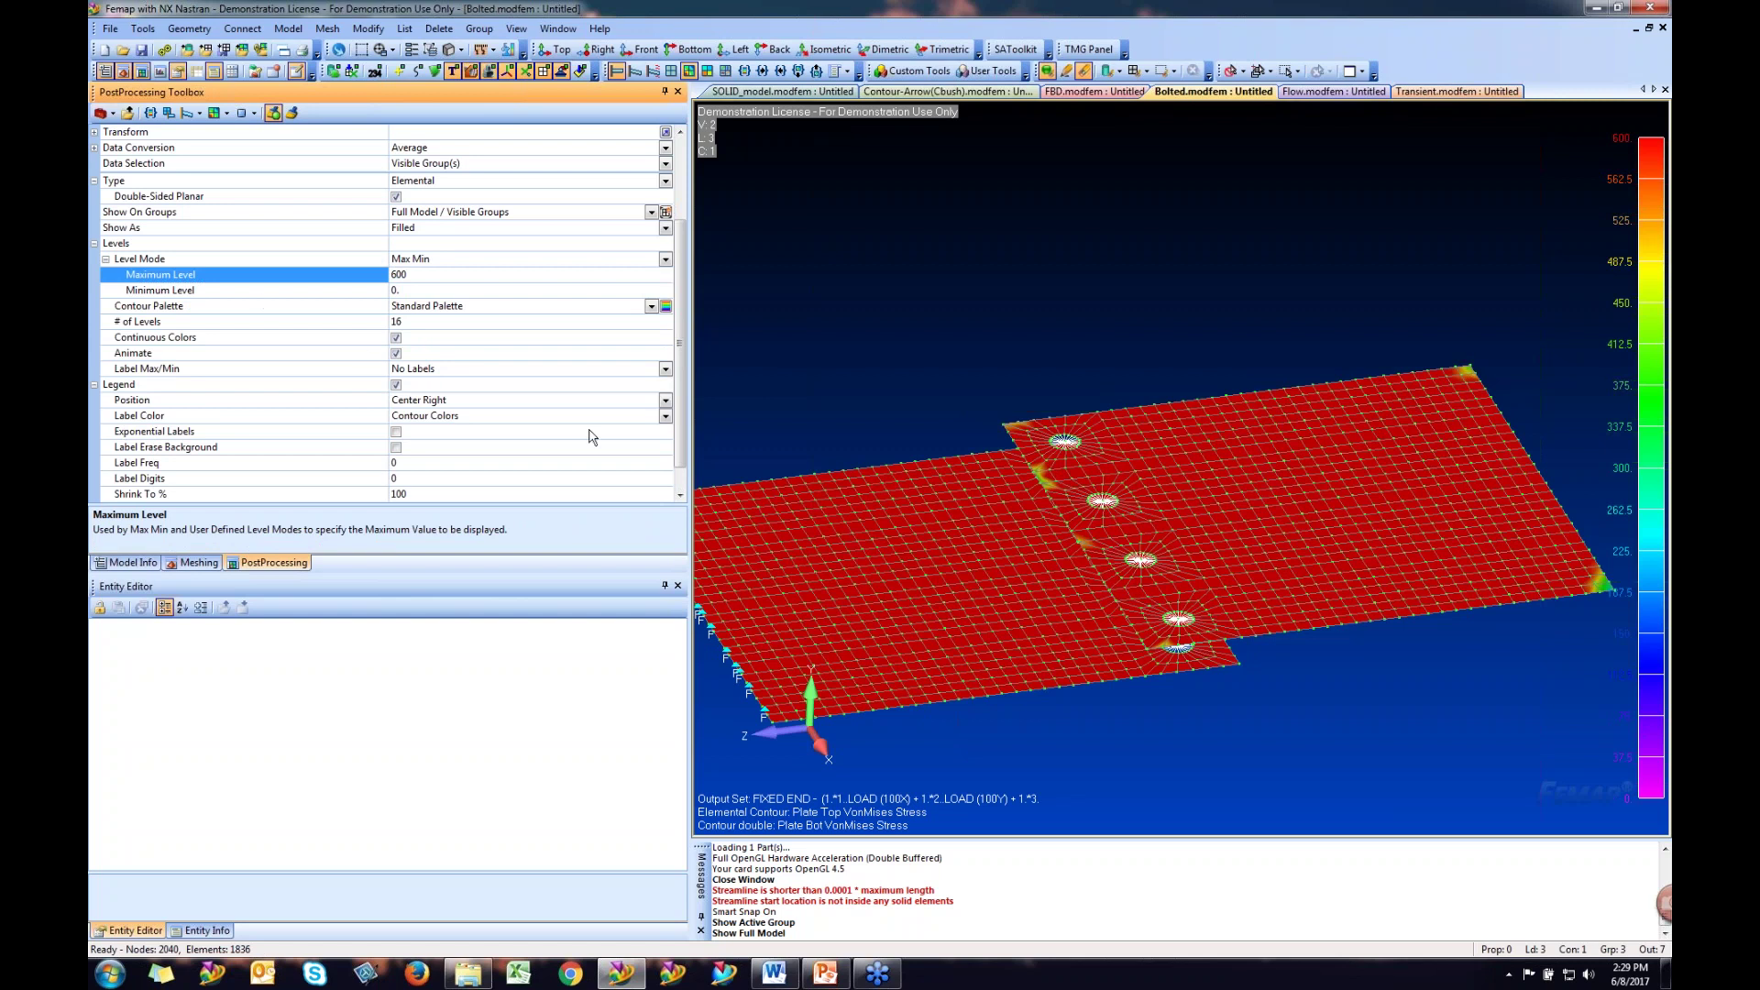
- Try a maximum level of 1500 for the contour and return the level mode to Automatic
double_click(409, 275)
type("1500")
key("Return")
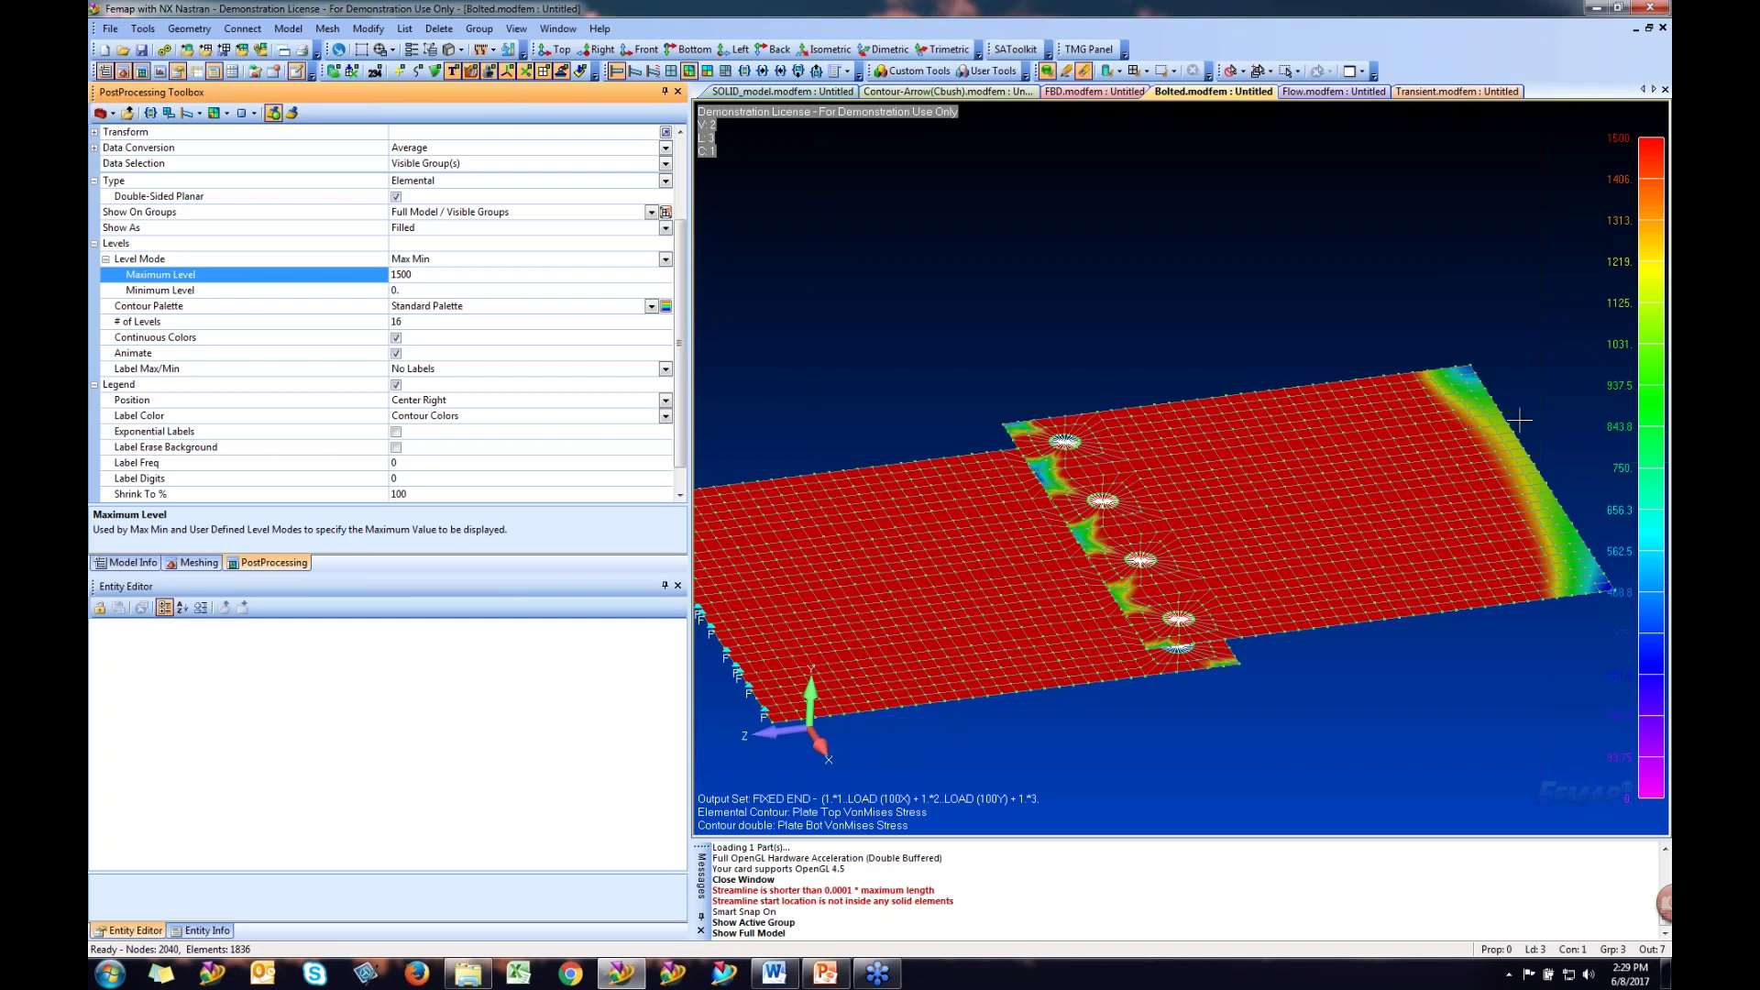
left_click(667, 263)
left_click(431, 275)
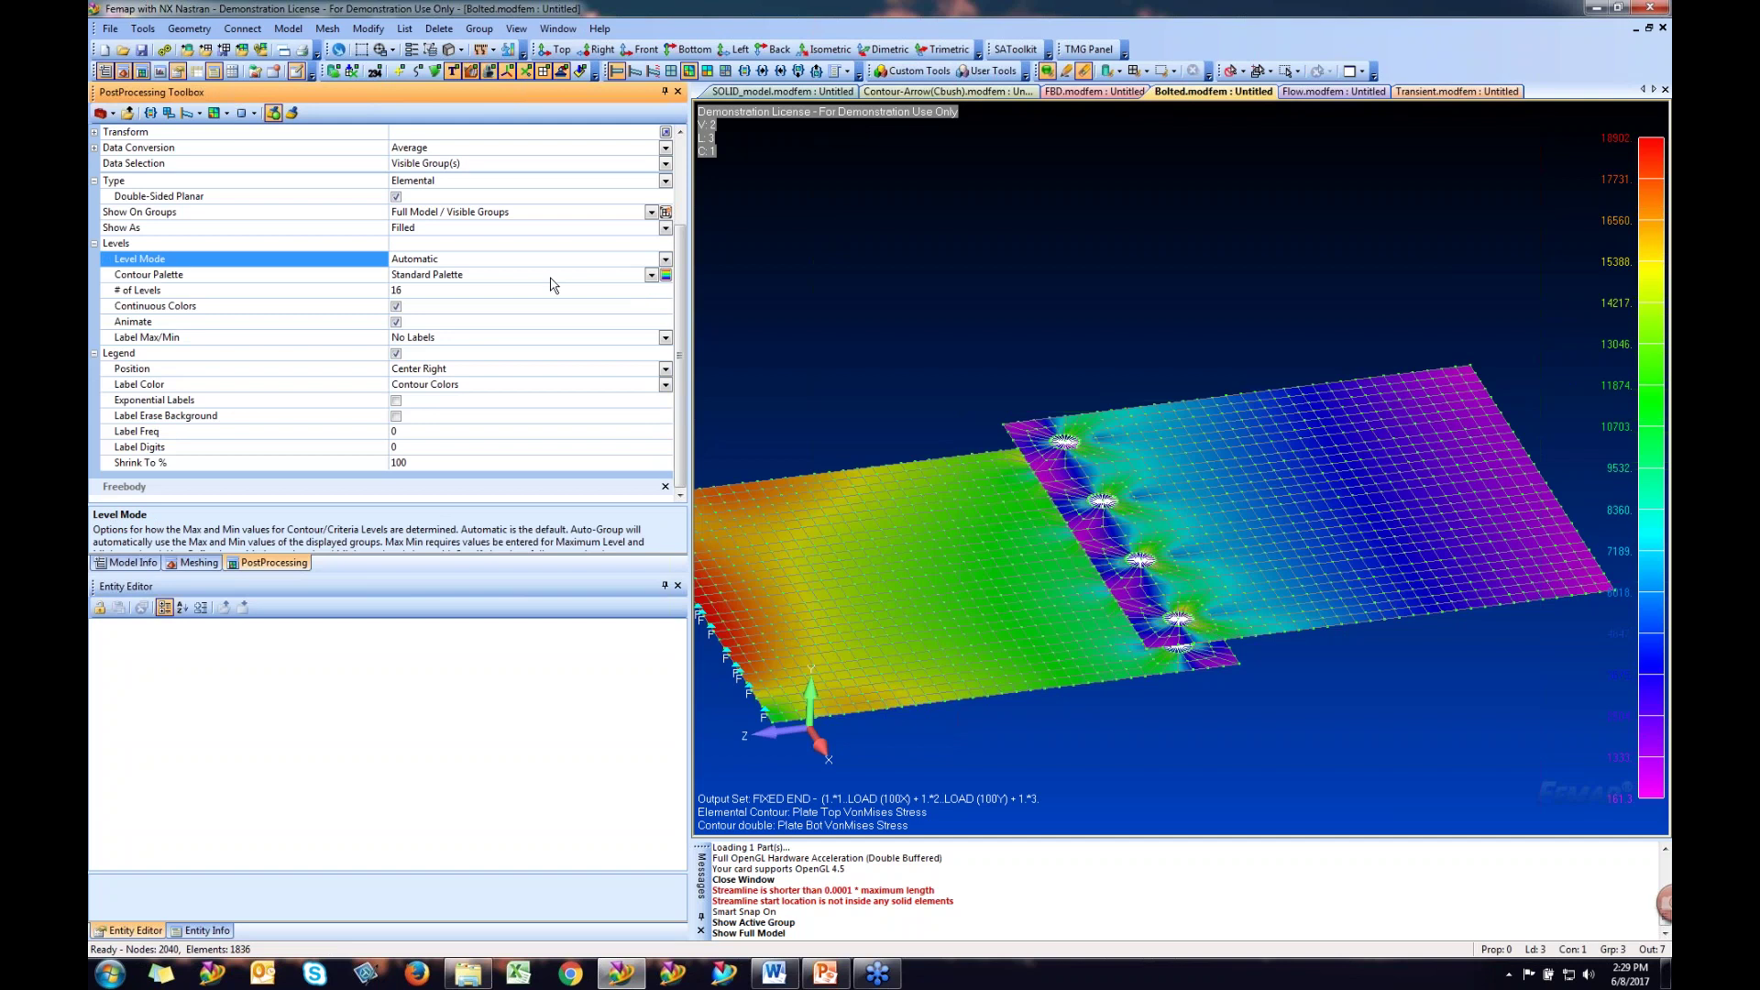
- Change the contour palette's standard colors to No Magenta
left_click(665, 276)
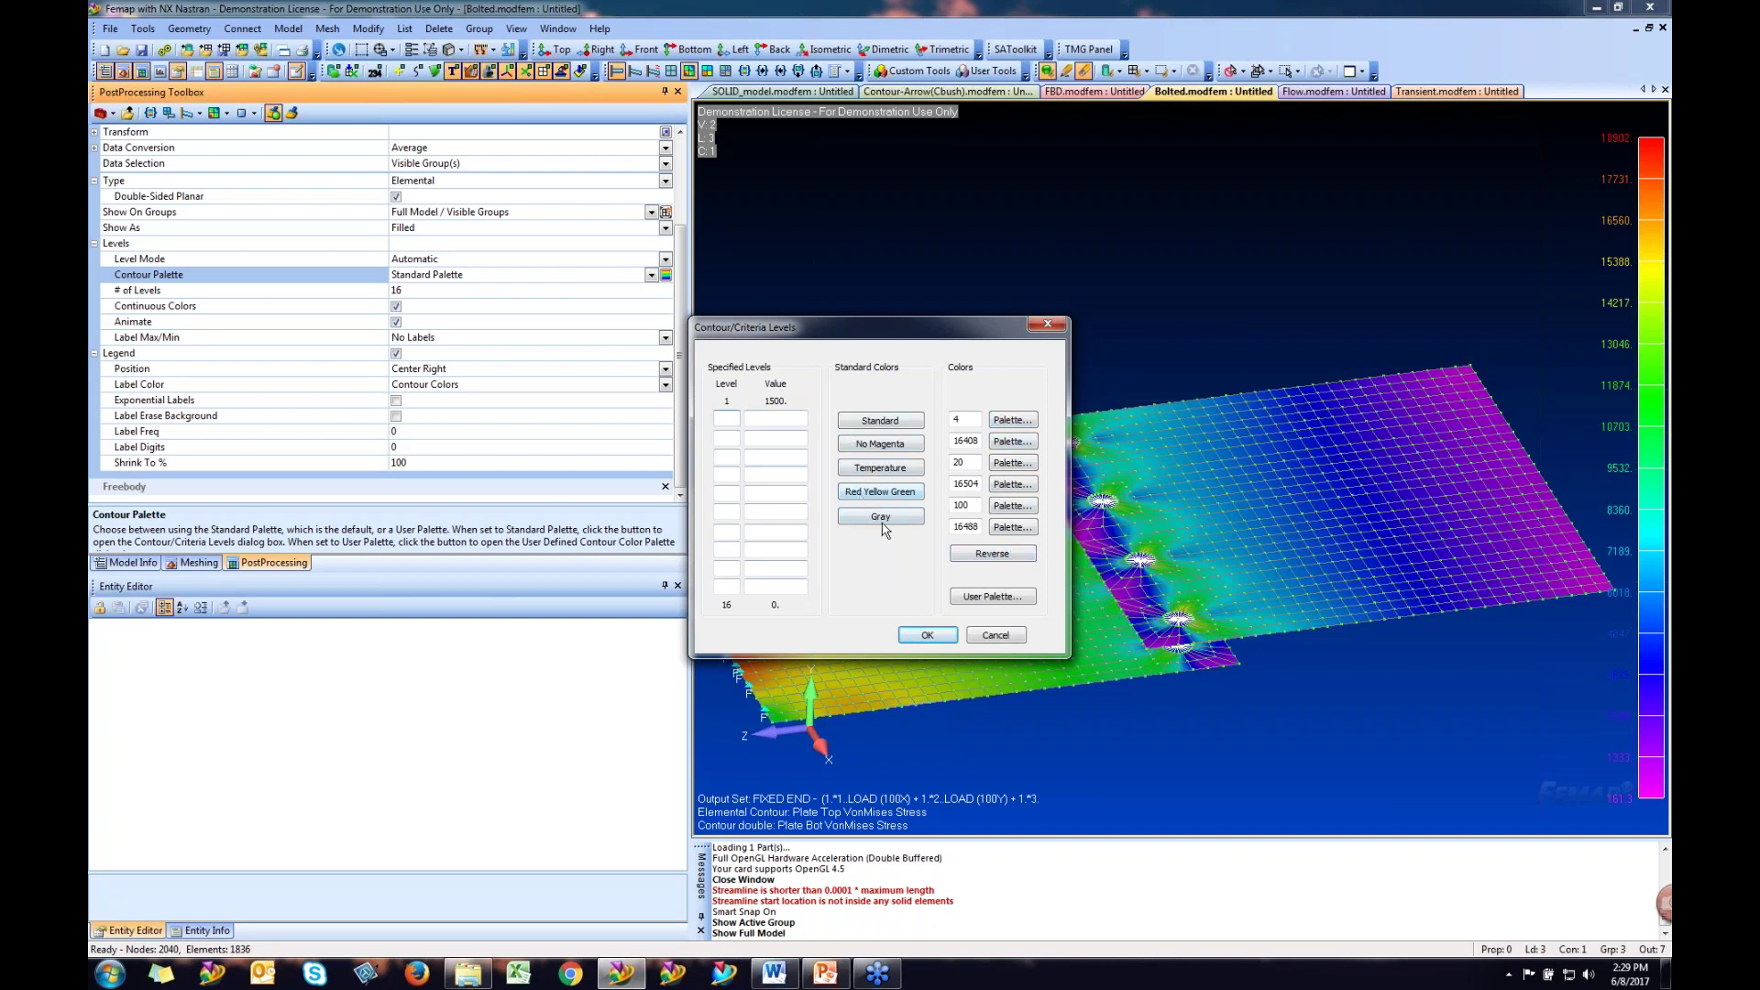
left_click(885, 445)
left_click(917, 633)
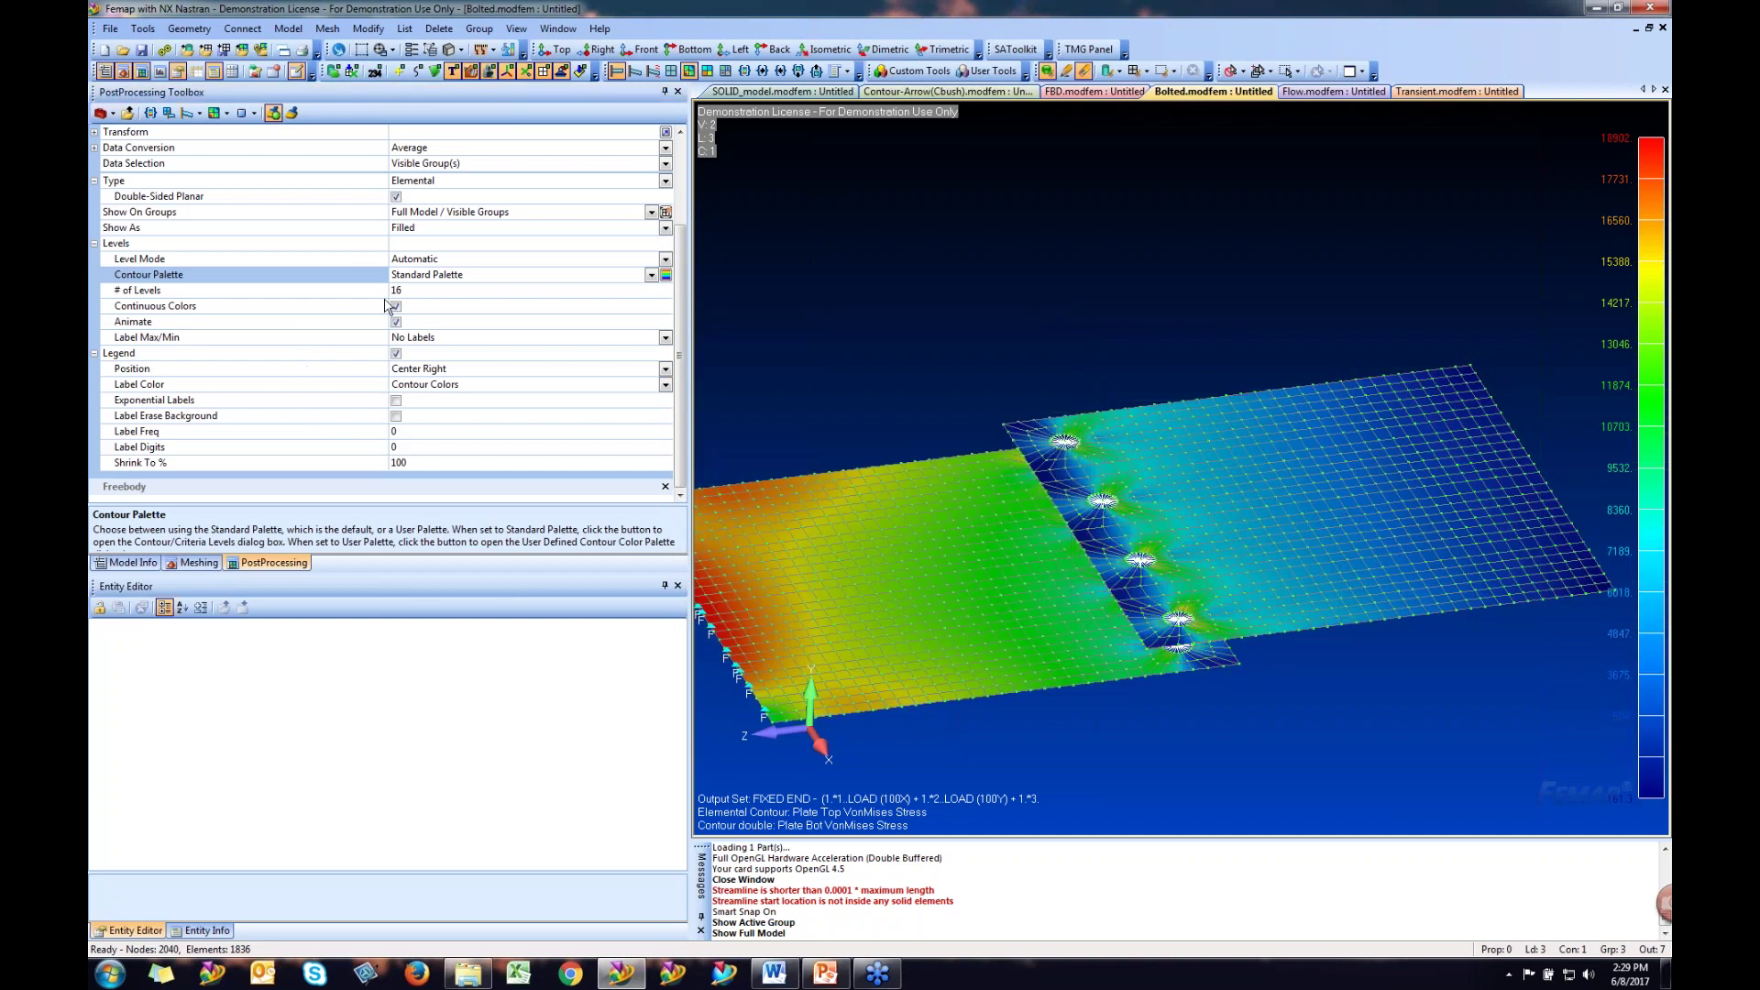
- Set the number of contour levels to 26
left_click(407, 292)
left_click(436, 294)
left_click(417, 294)
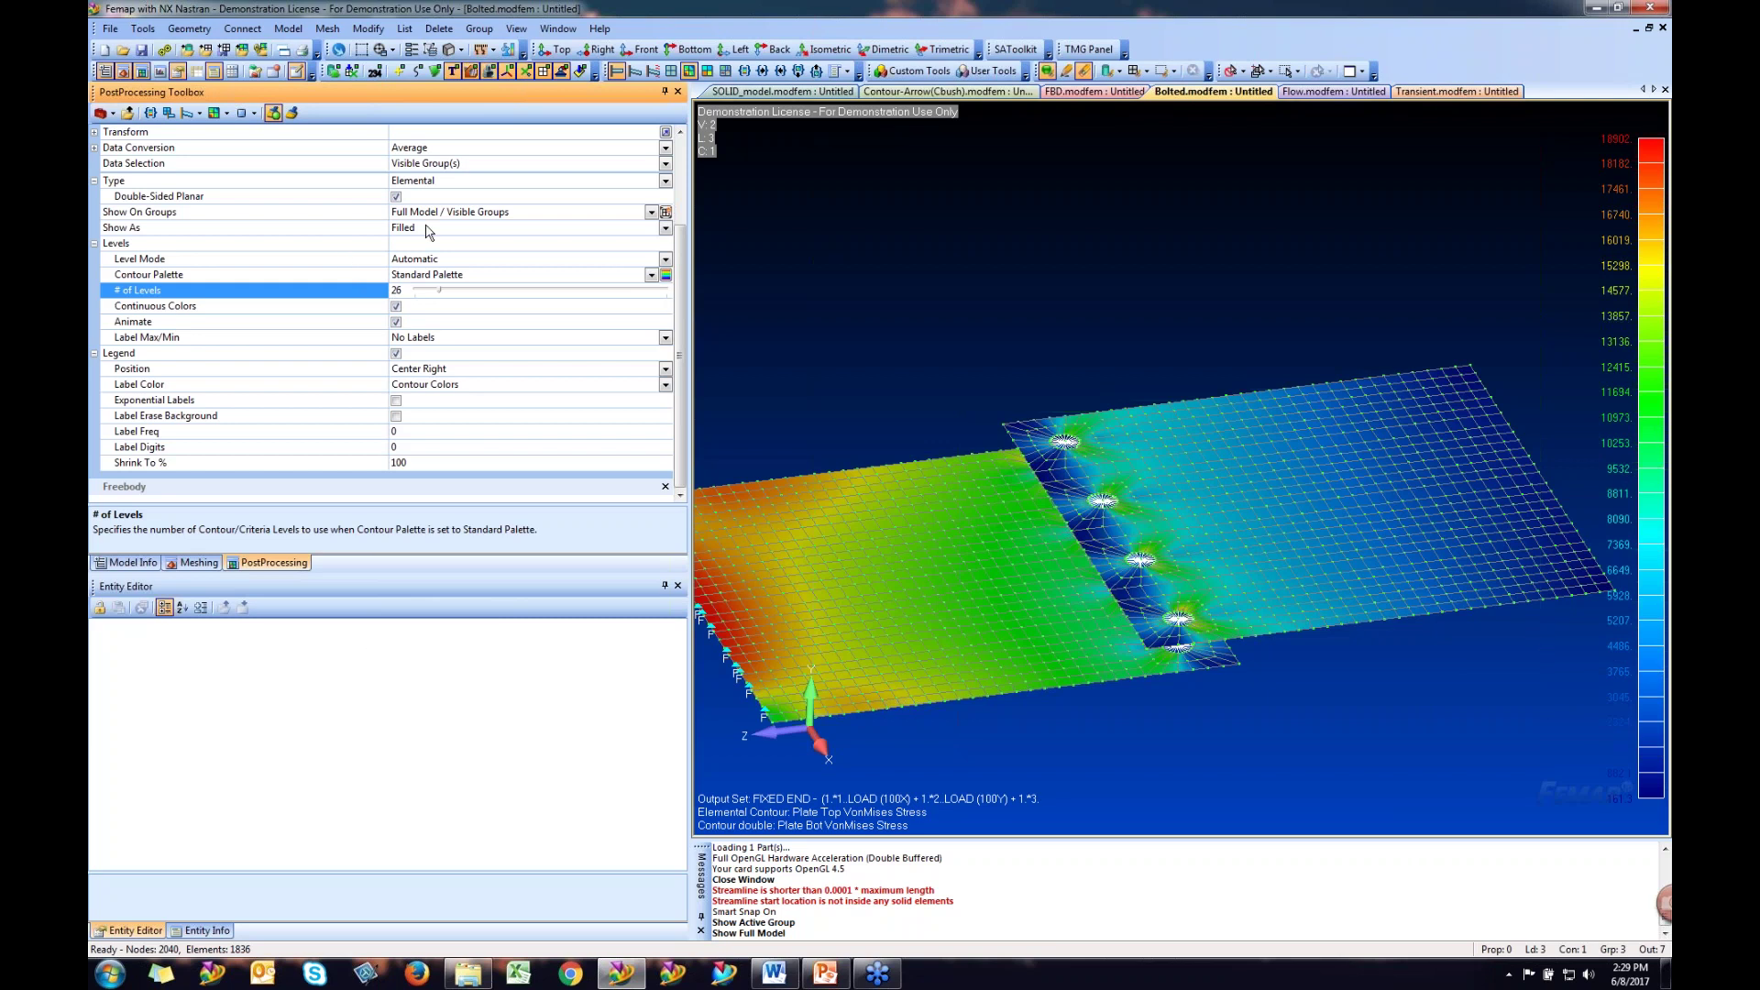
- Turn off continuous colors for the contour and check the Max/Min label options without changing them
left_click(396, 306)
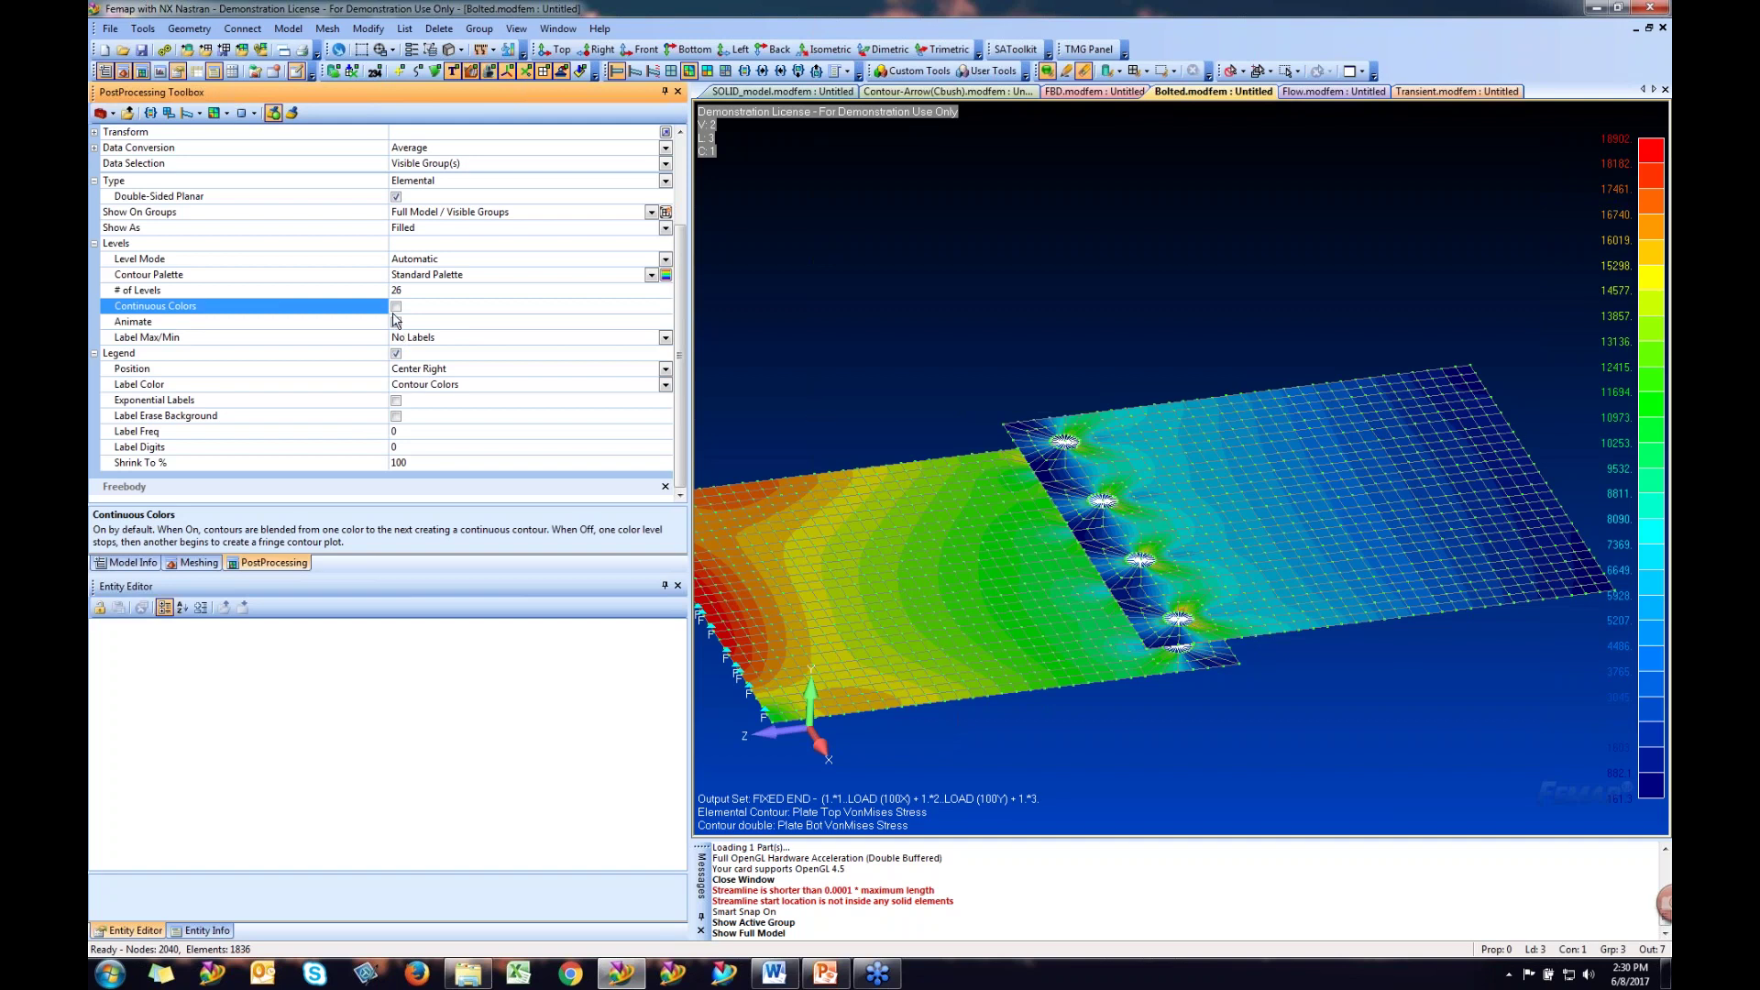
left_click(666, 338)
key("Escape")
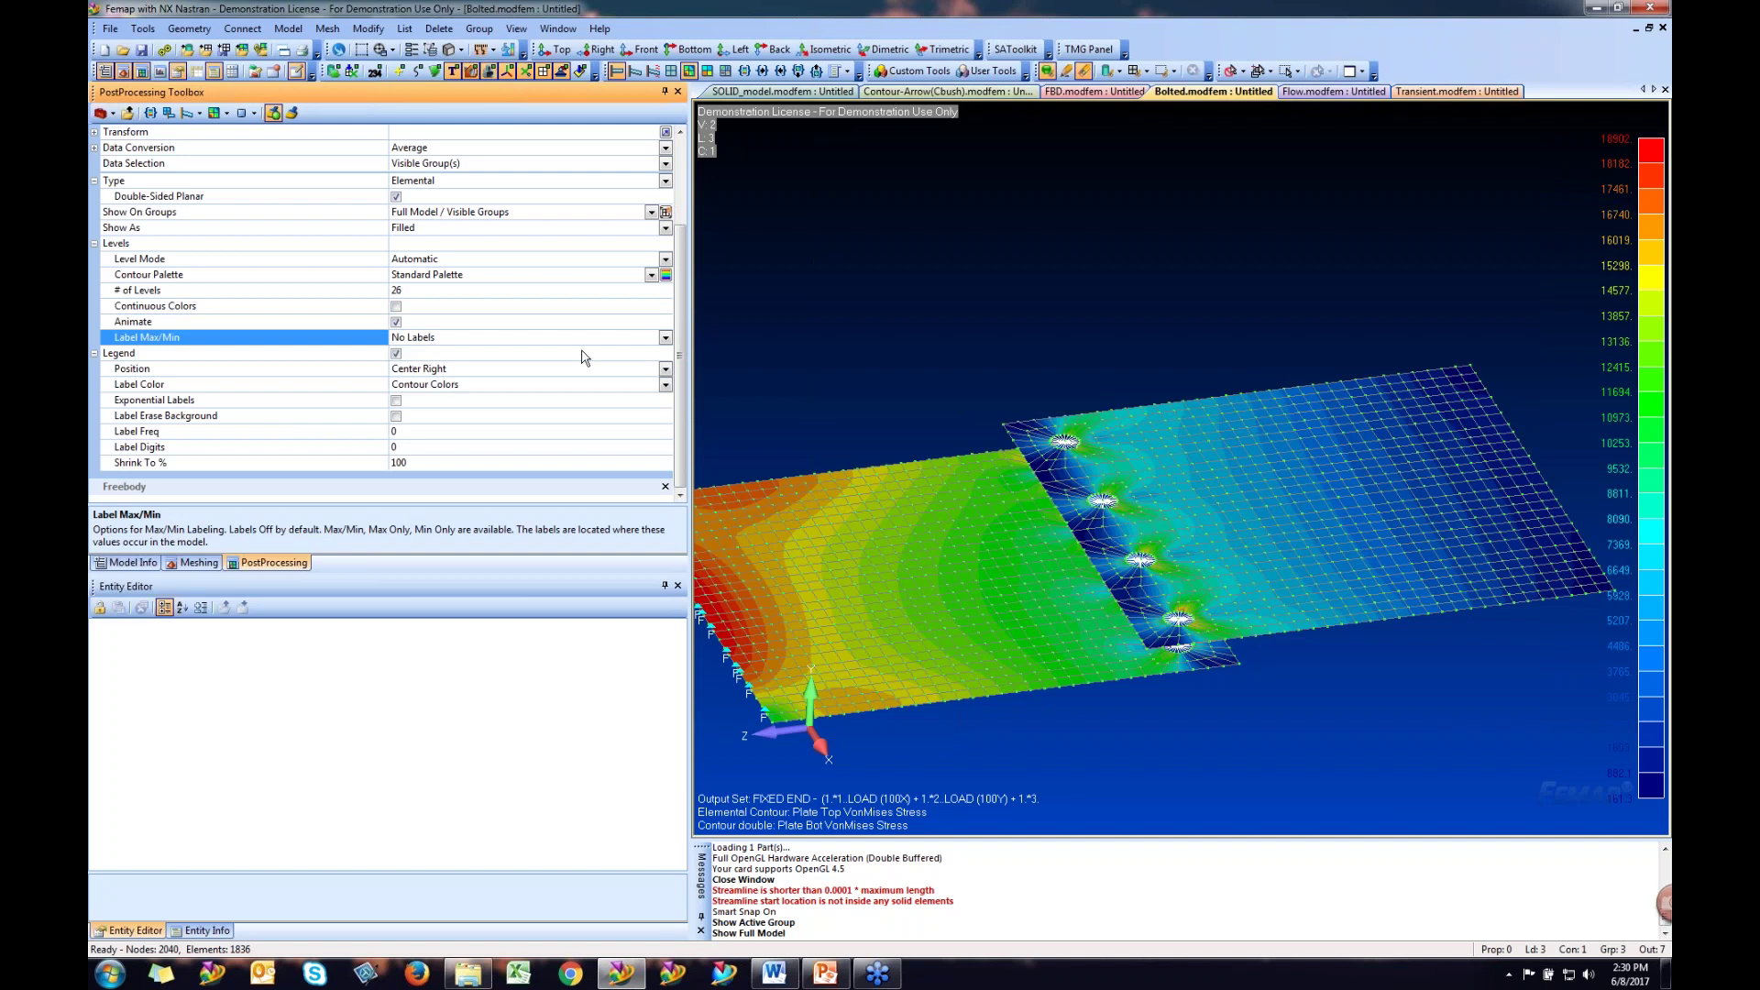
- Try Max Min labels with 5 digits on the contour, and return the labelling to No Labels
left_click(657, 337)
left_click(427, 369)
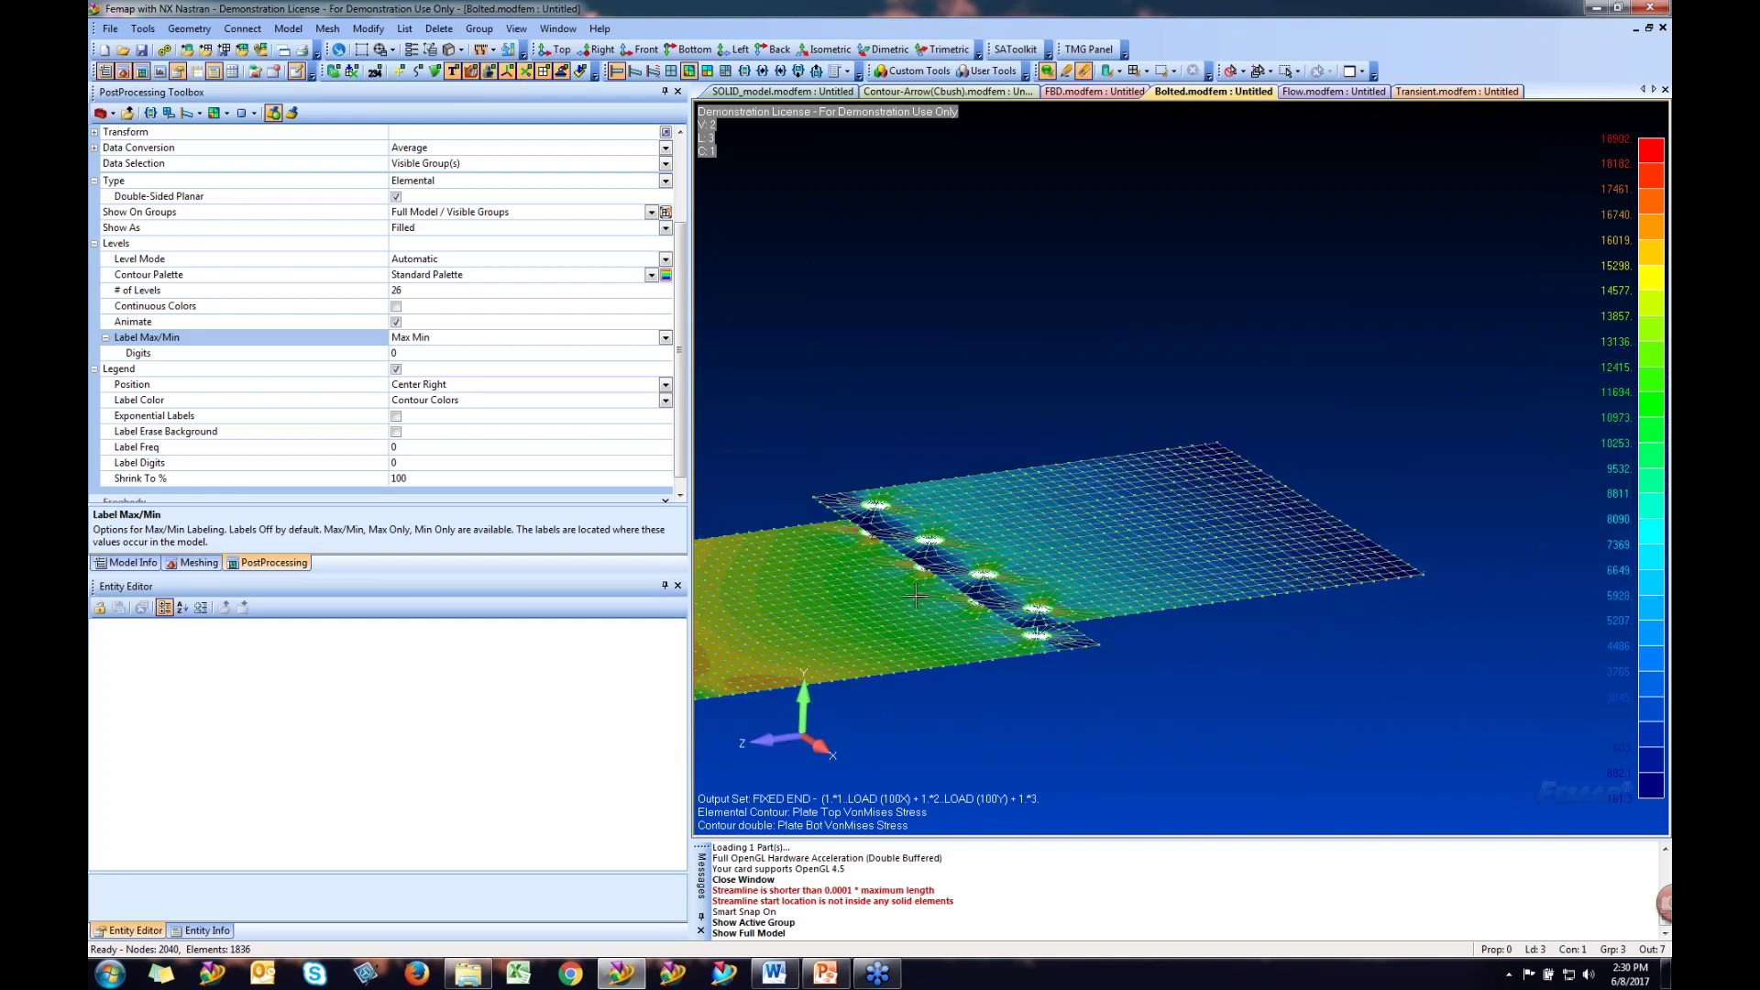
left_click(589, 323)
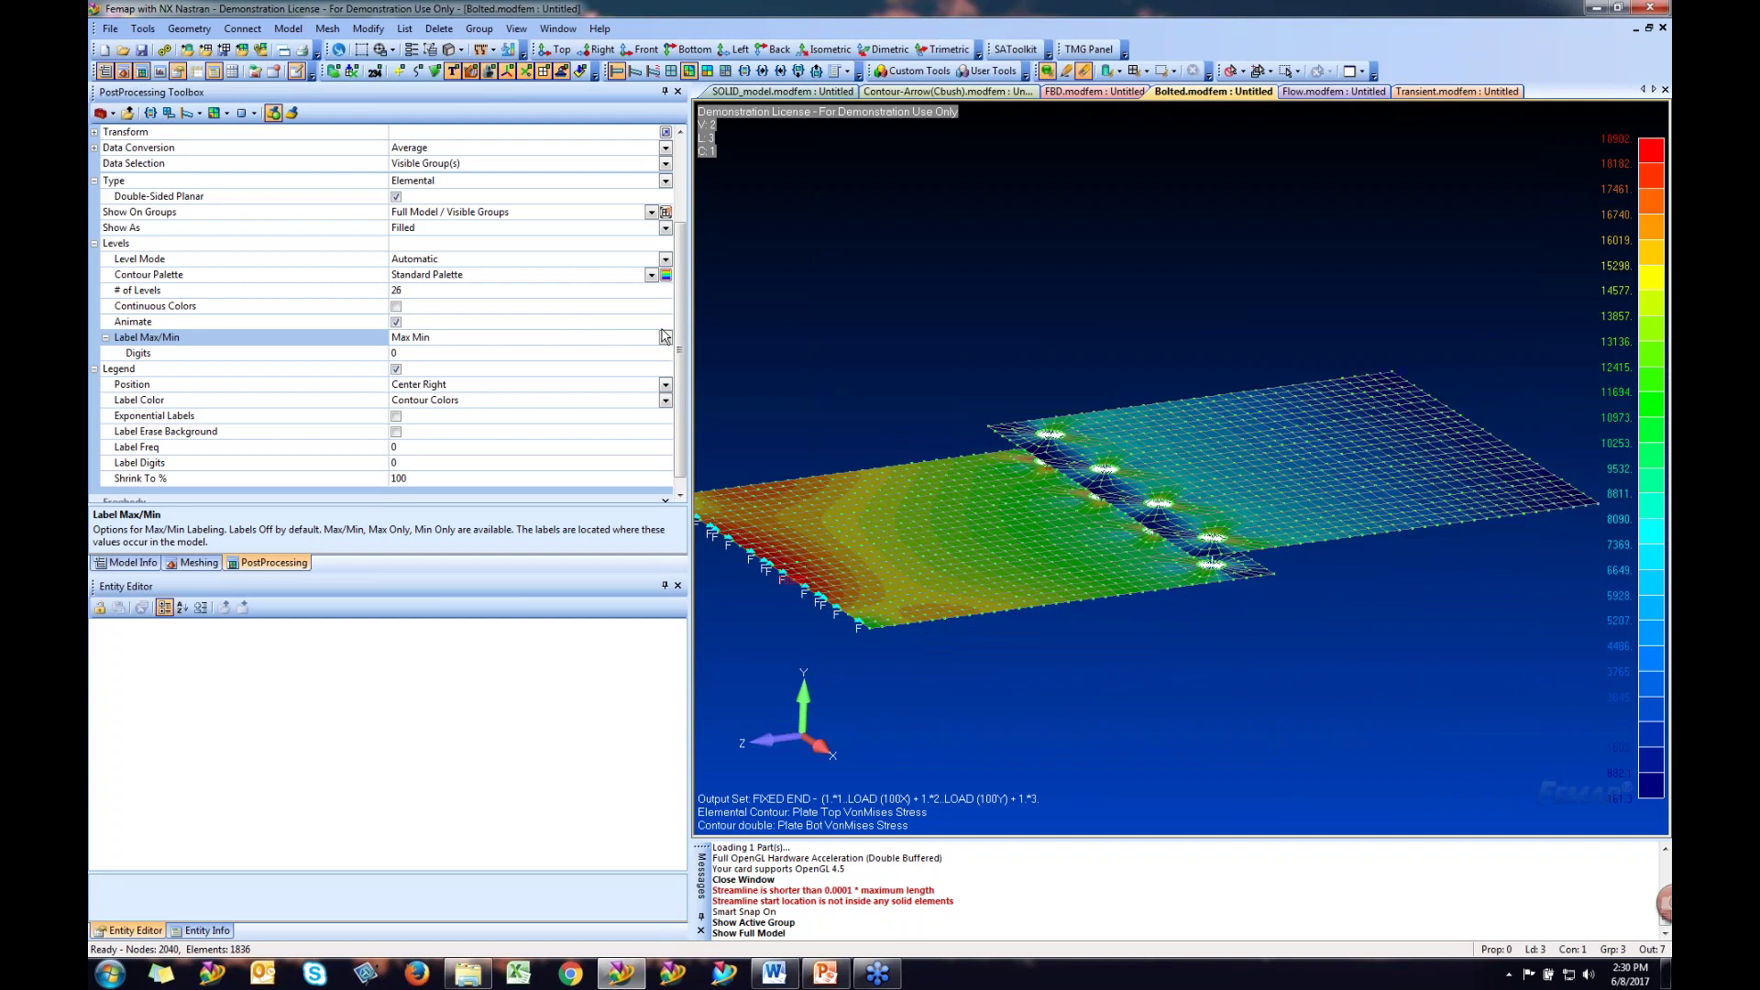
left_click(417, 354)
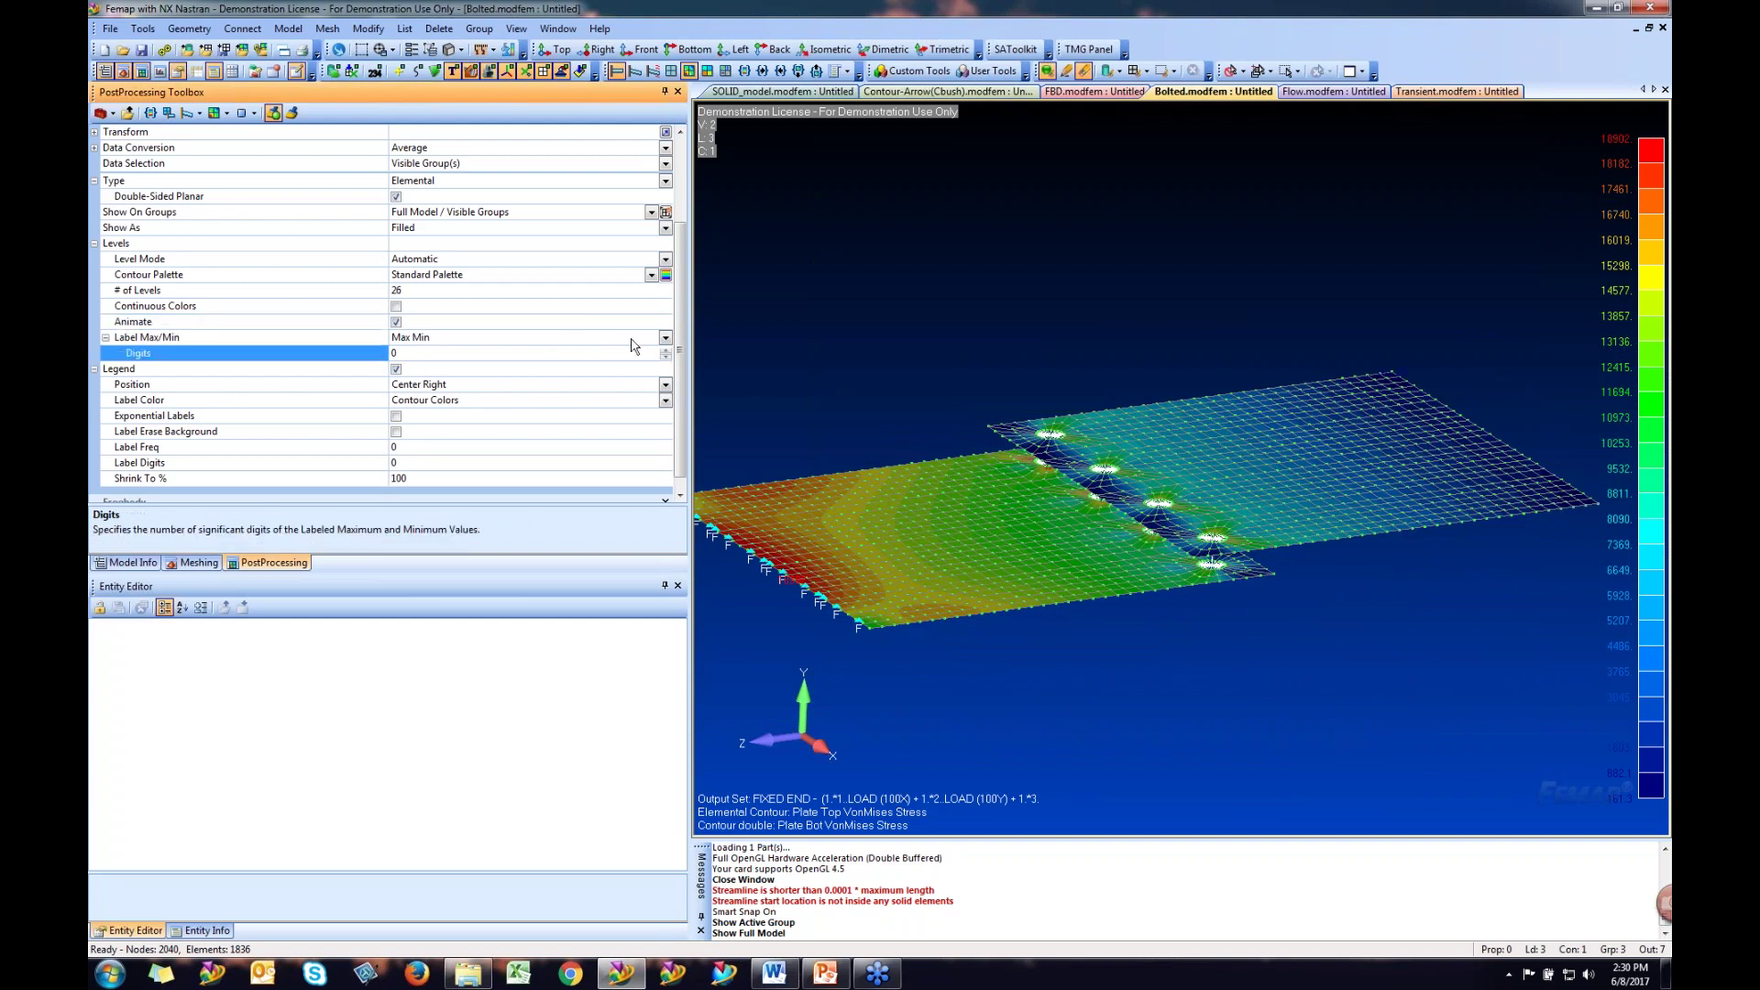
left_click(666, 349)
left_click(666, 349)
left_click(665, 349)
left_click(666, 349)
left_click(666, 350)
left_click(822, 326)
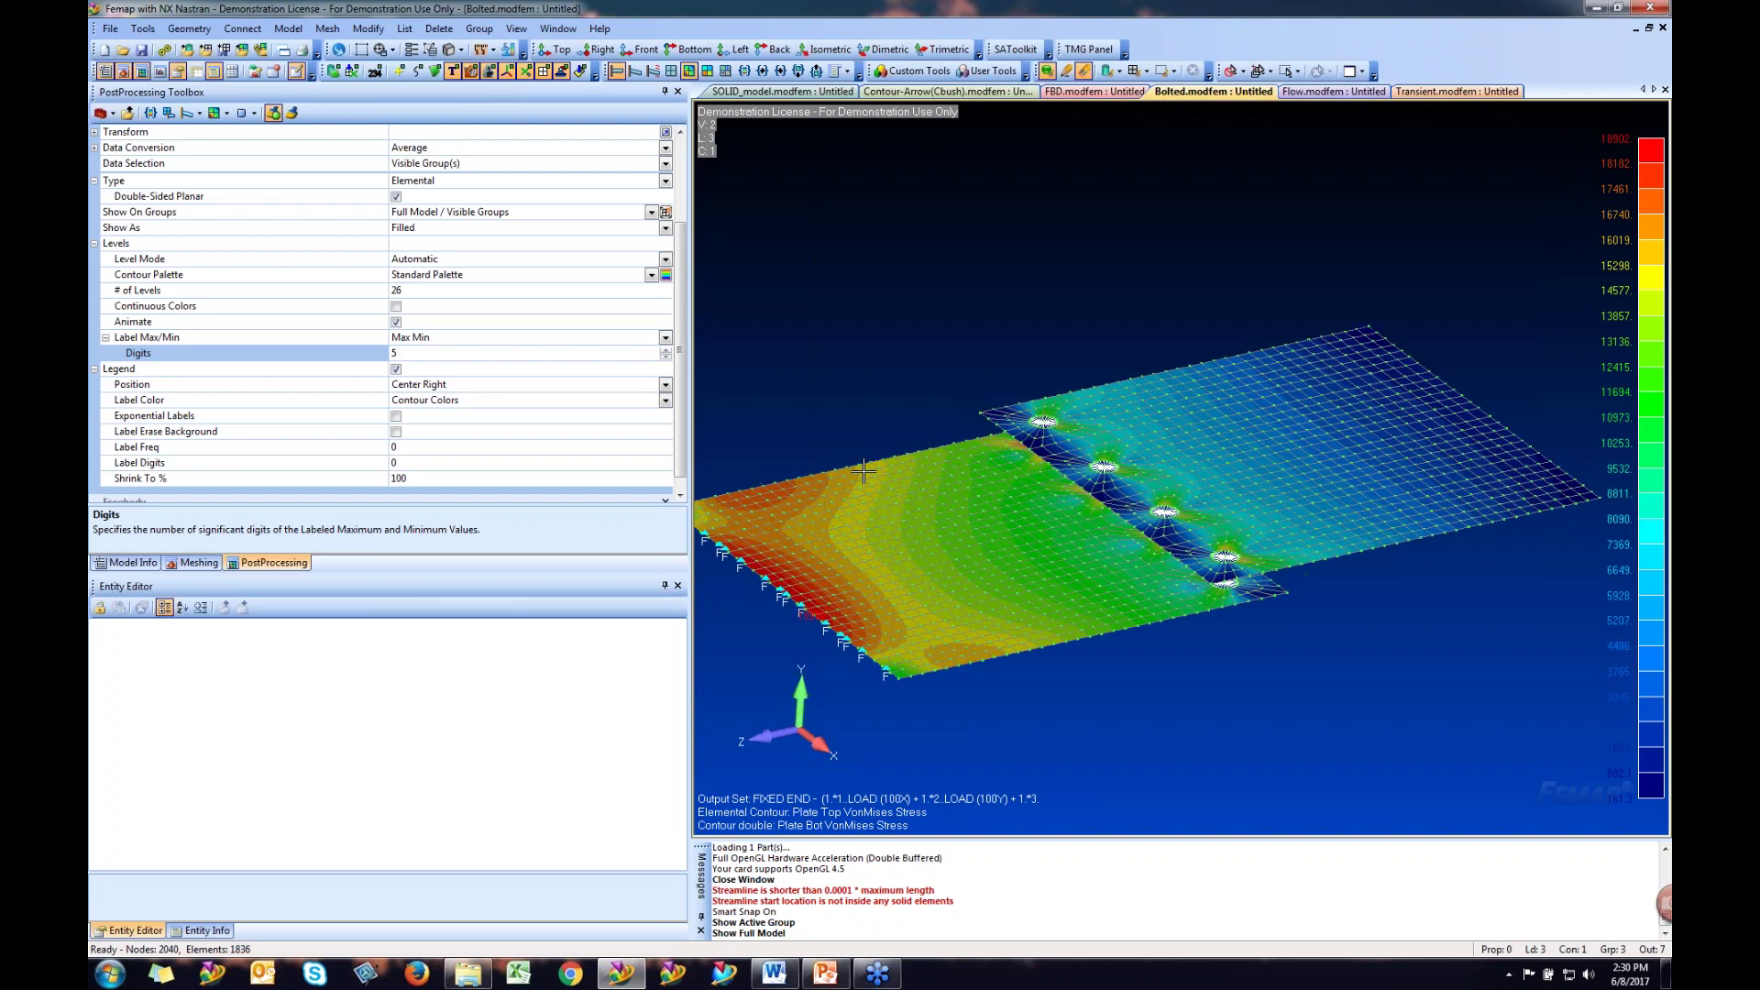
left_click(666, 337)
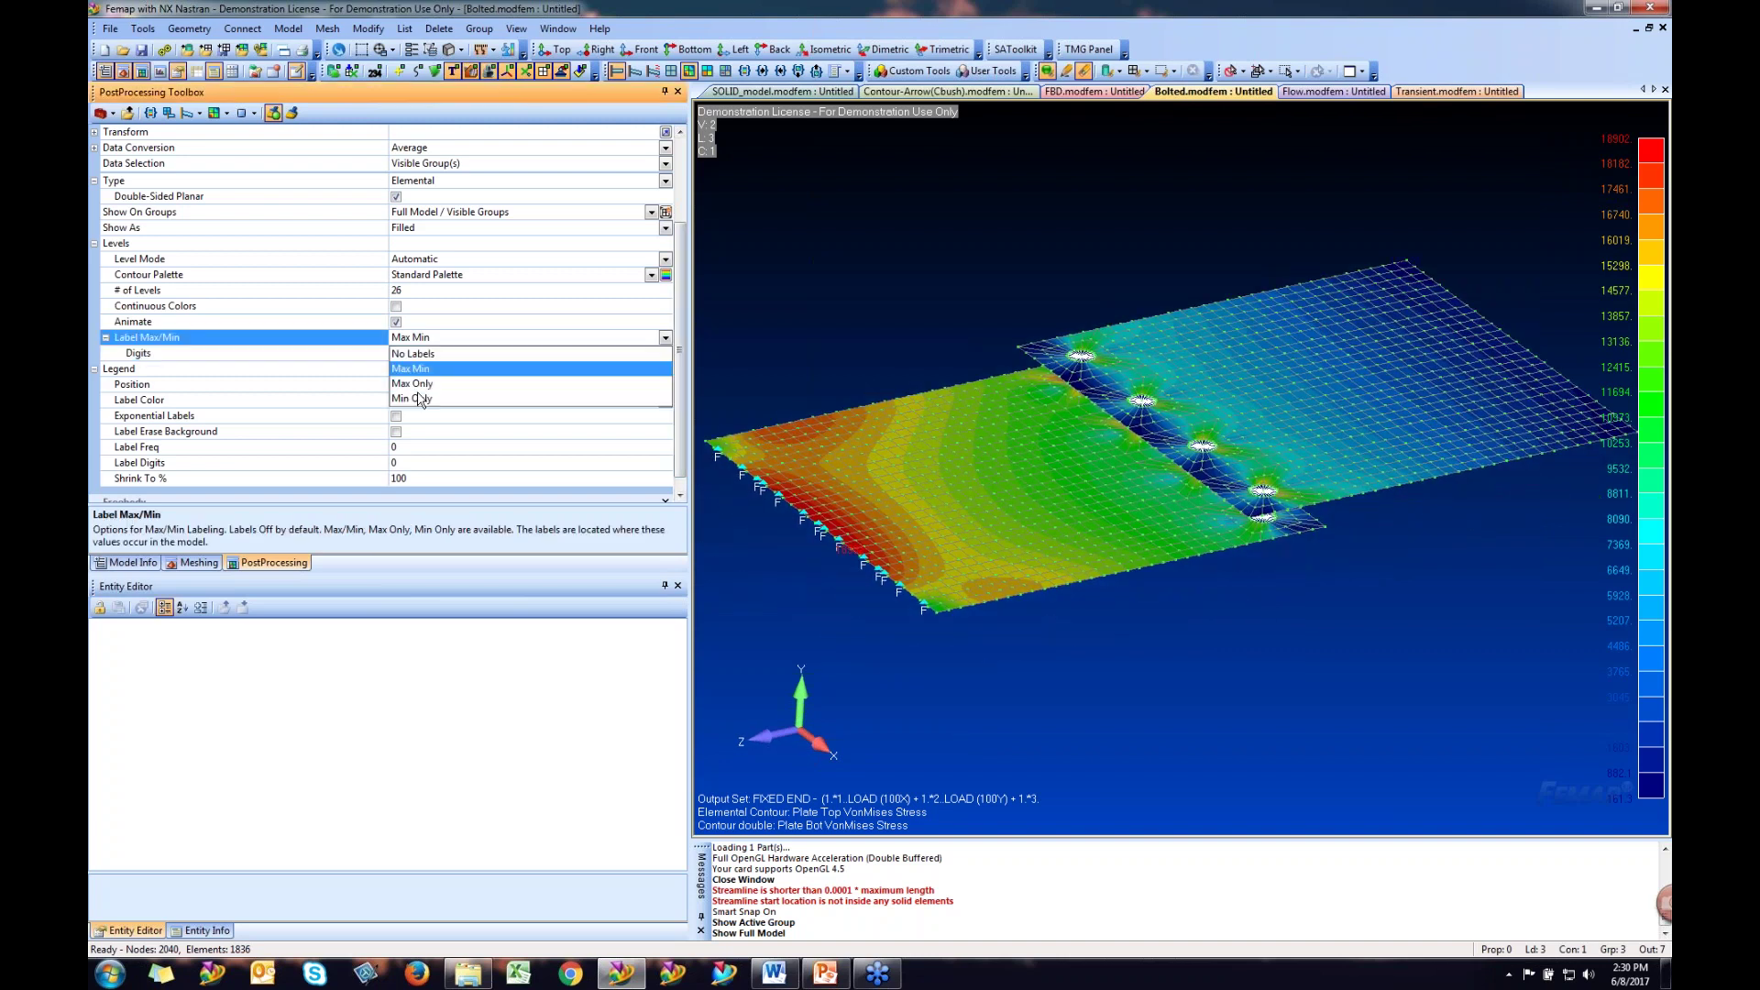
left_click(417, 354)
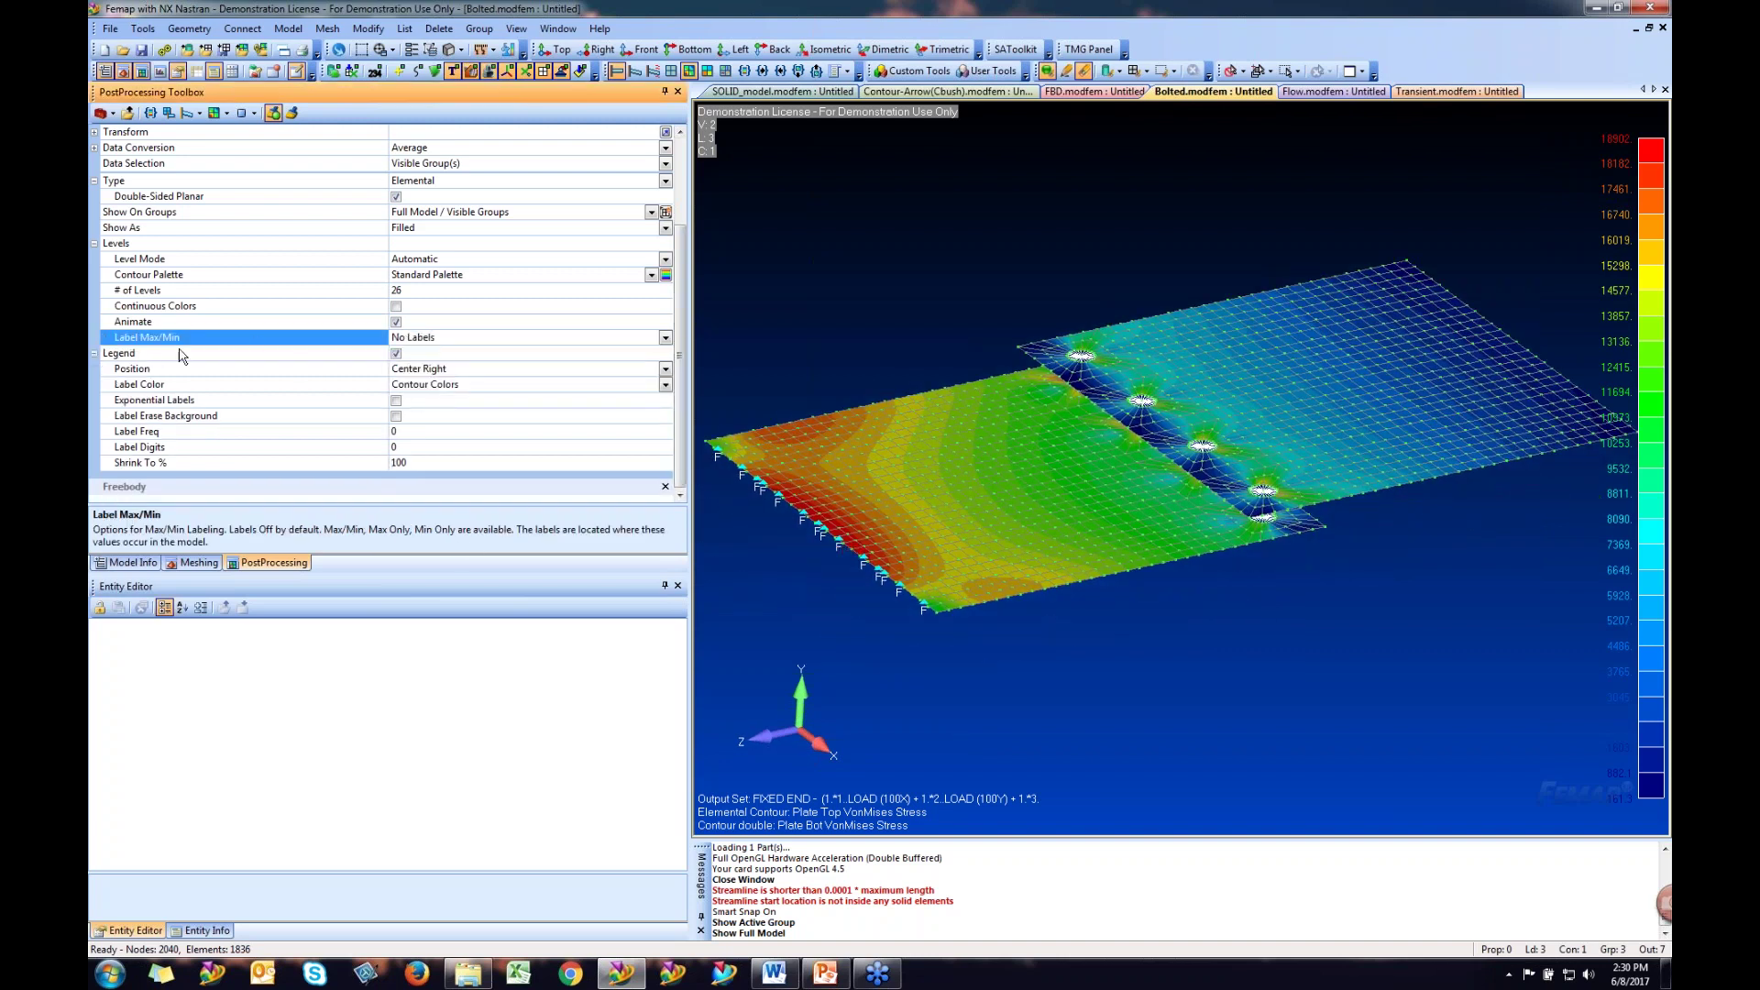
- Turn the contour legend off and back on
left_click(397, 354)
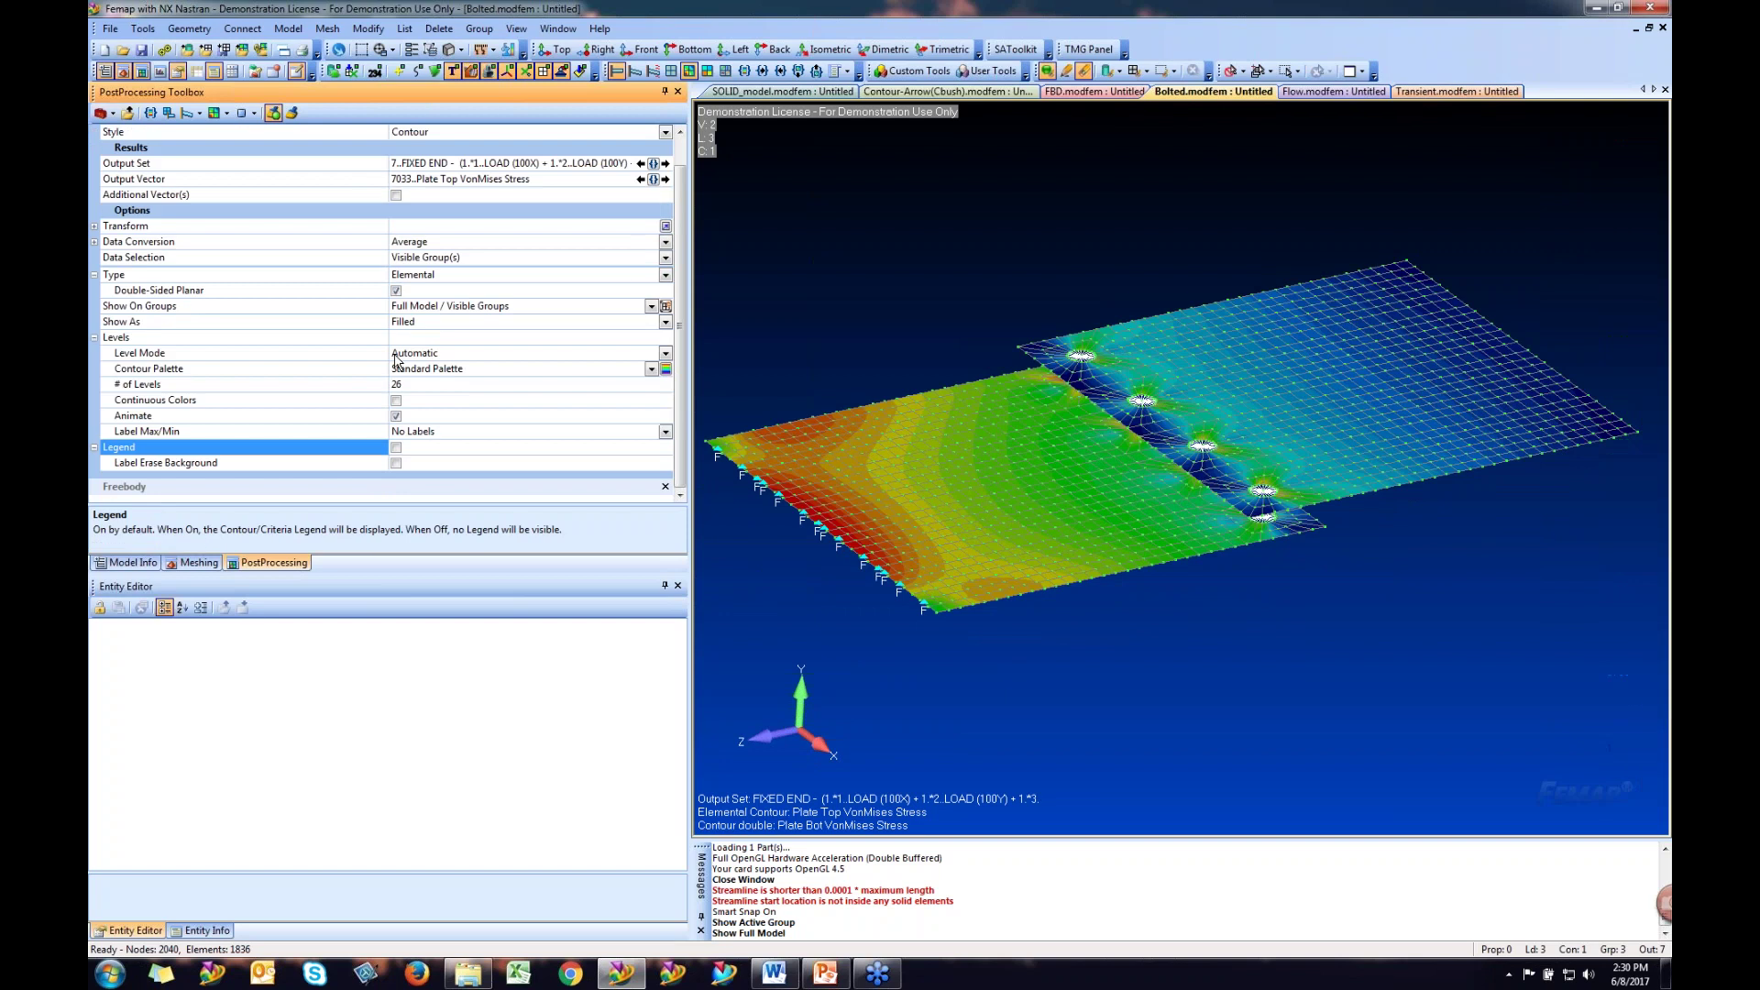
left_click(393, 353)
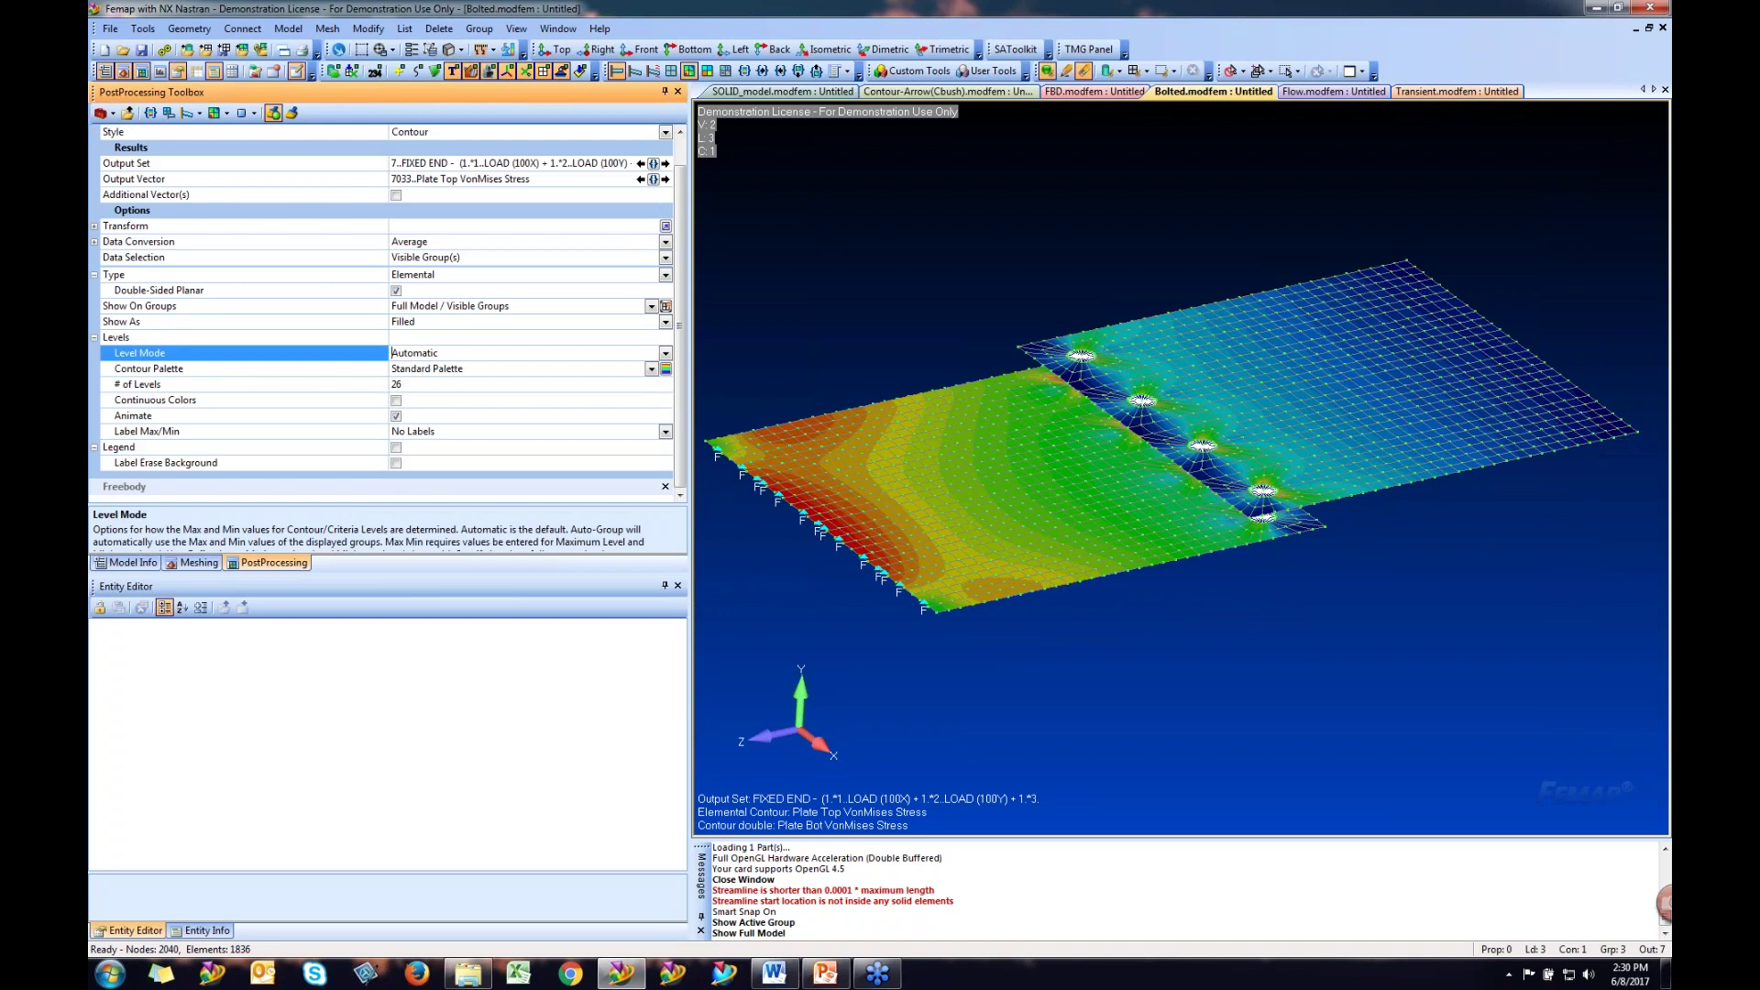
left_click(396, 448)
left_click_drag(678, 302, 678, 367)
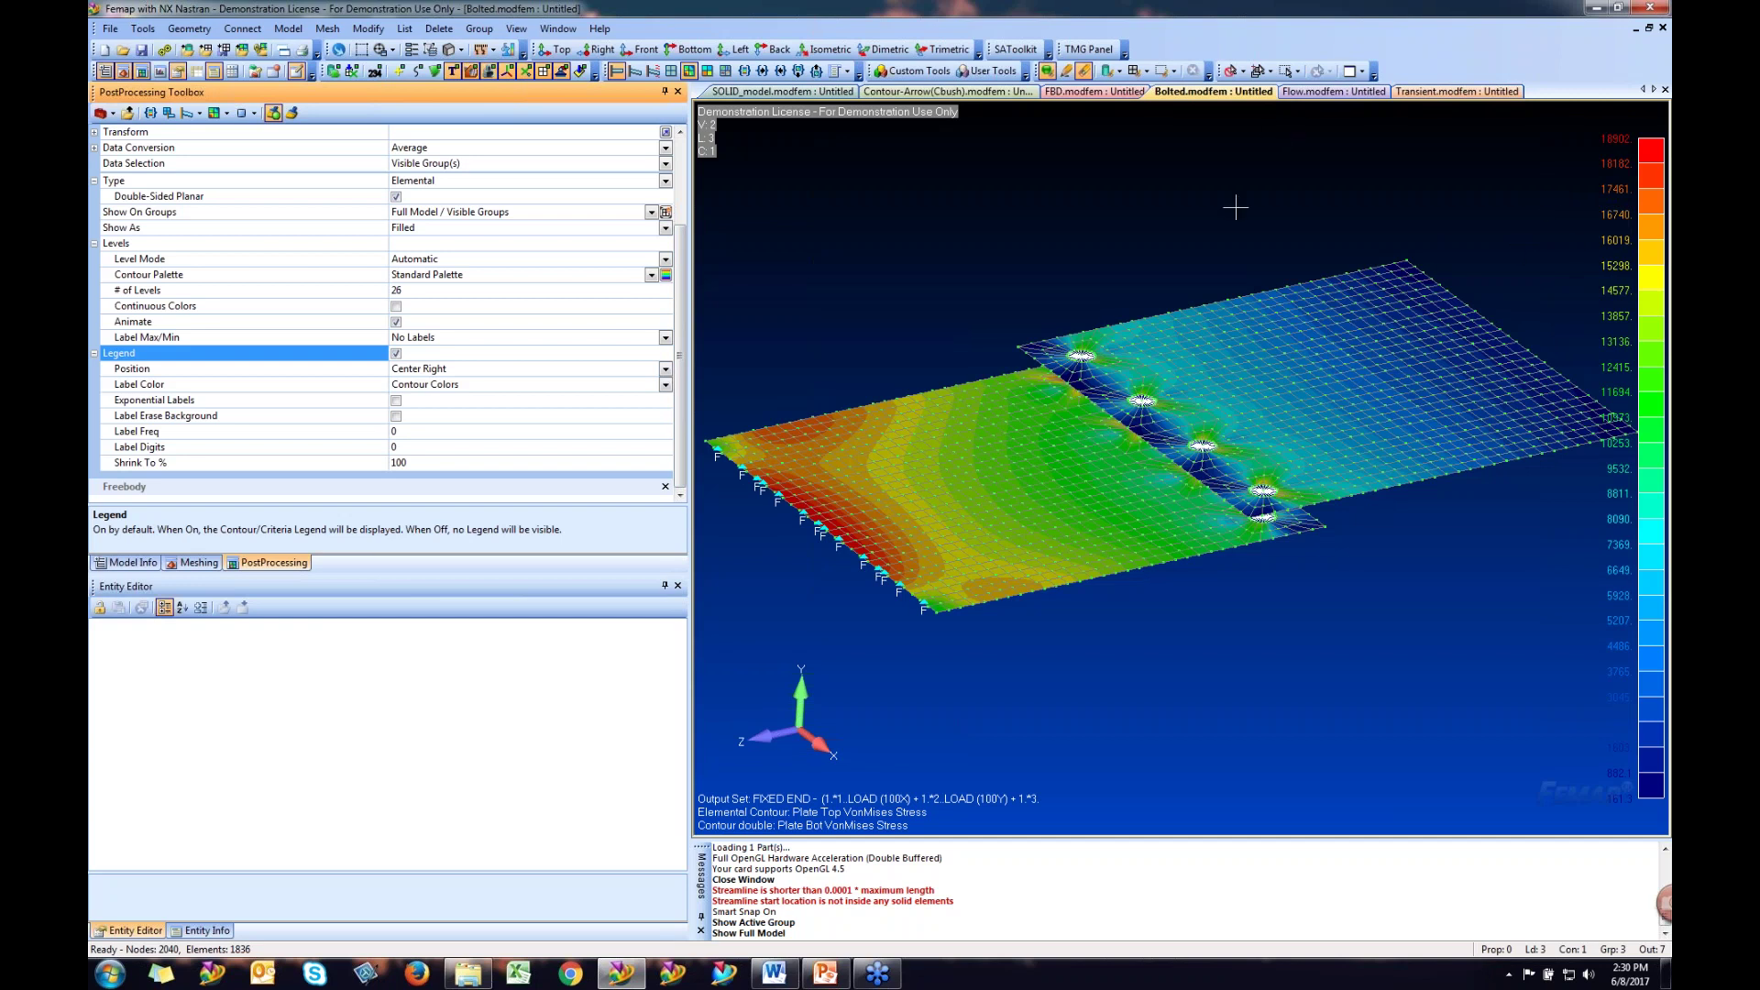
- Try Use View Color for the legend labels and return the label color to Contour Colors
left_click(666, 371)
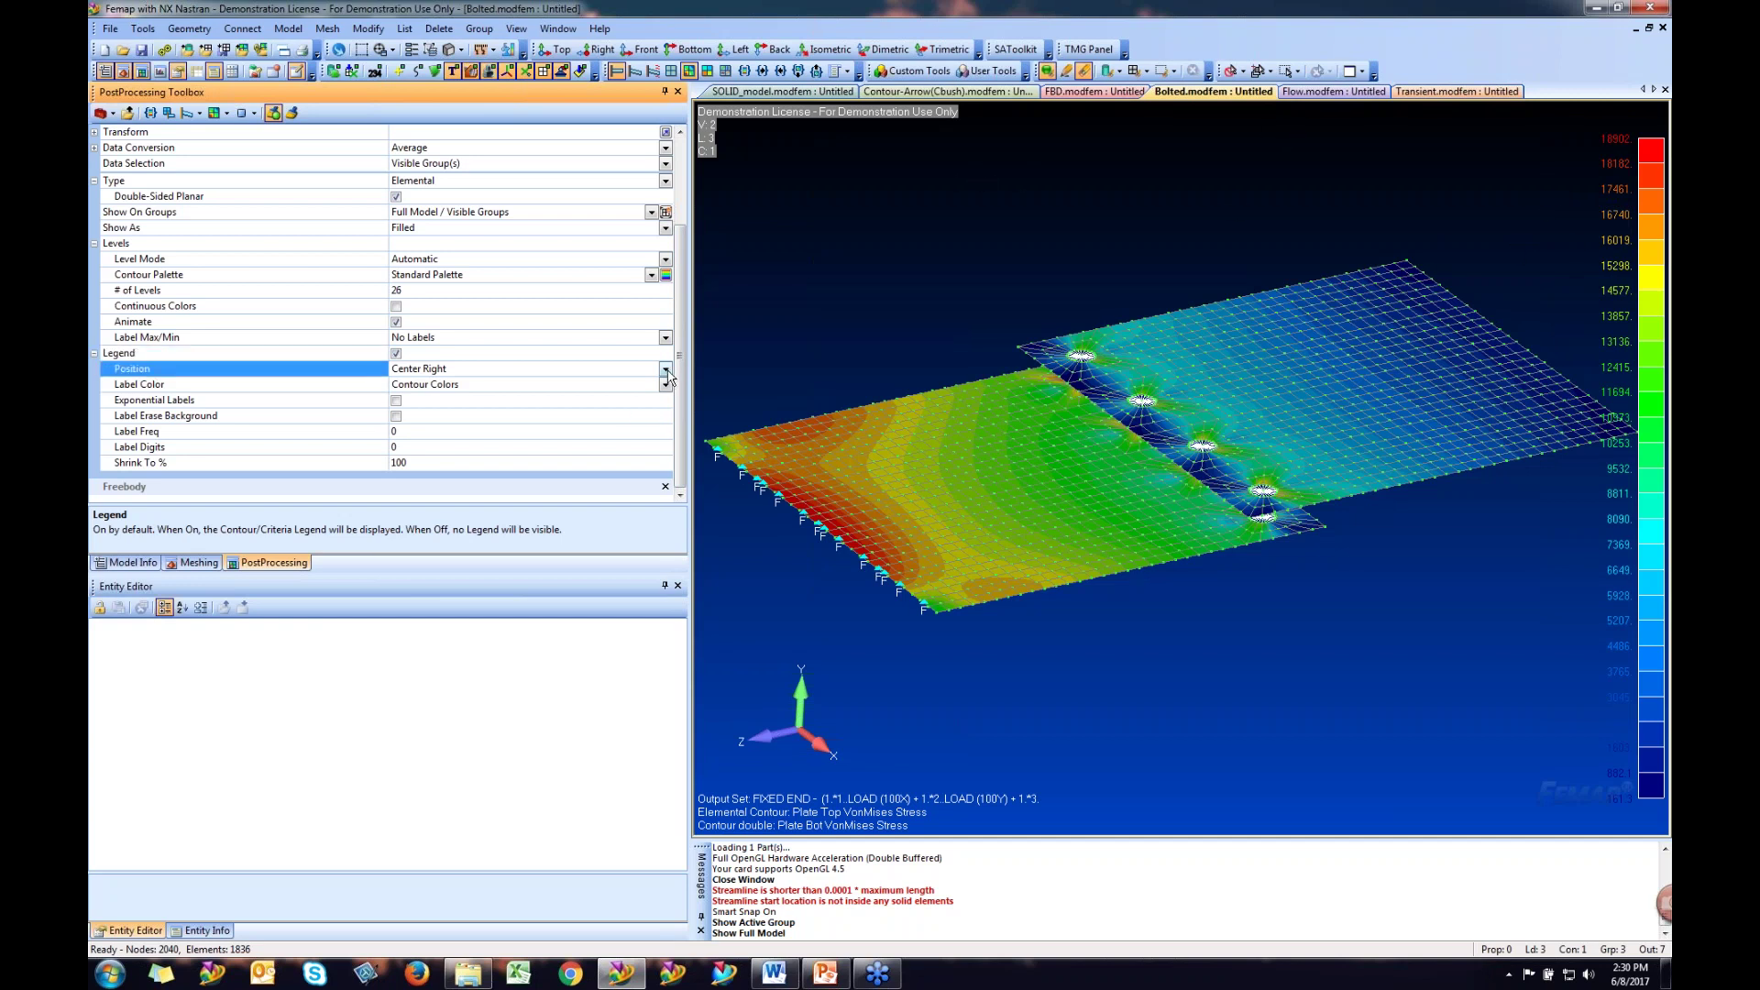
left_click(665, 386)
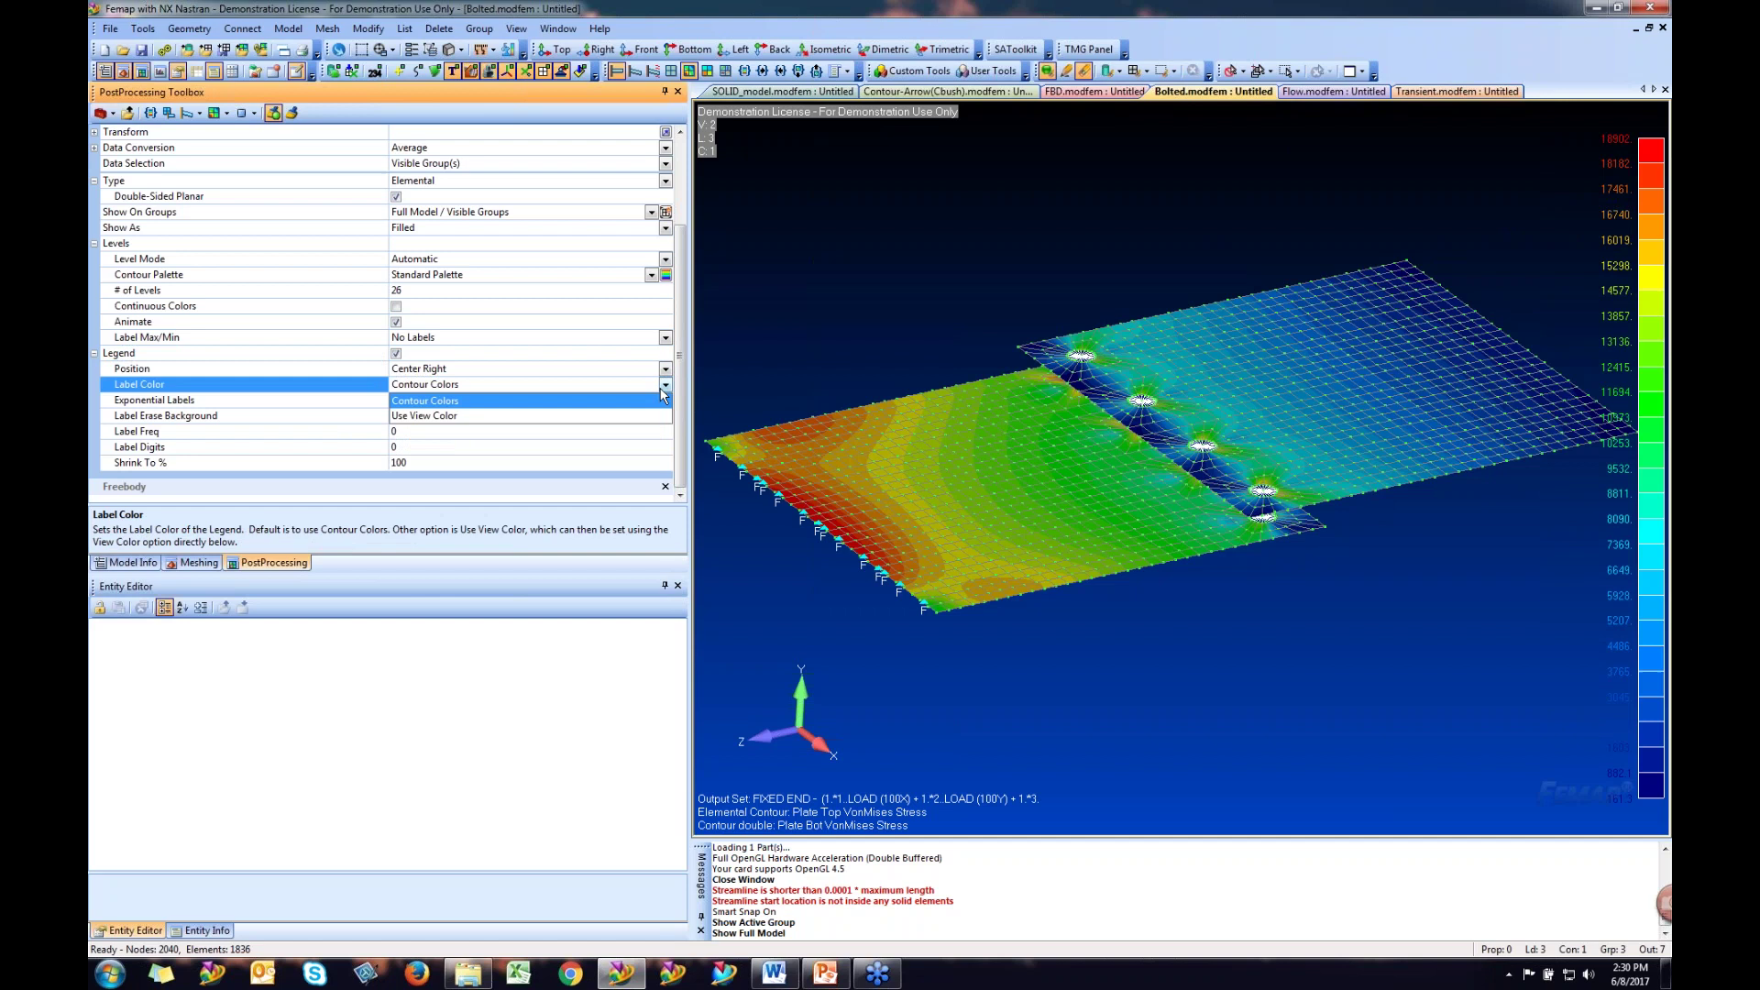
left_click(429, 417)
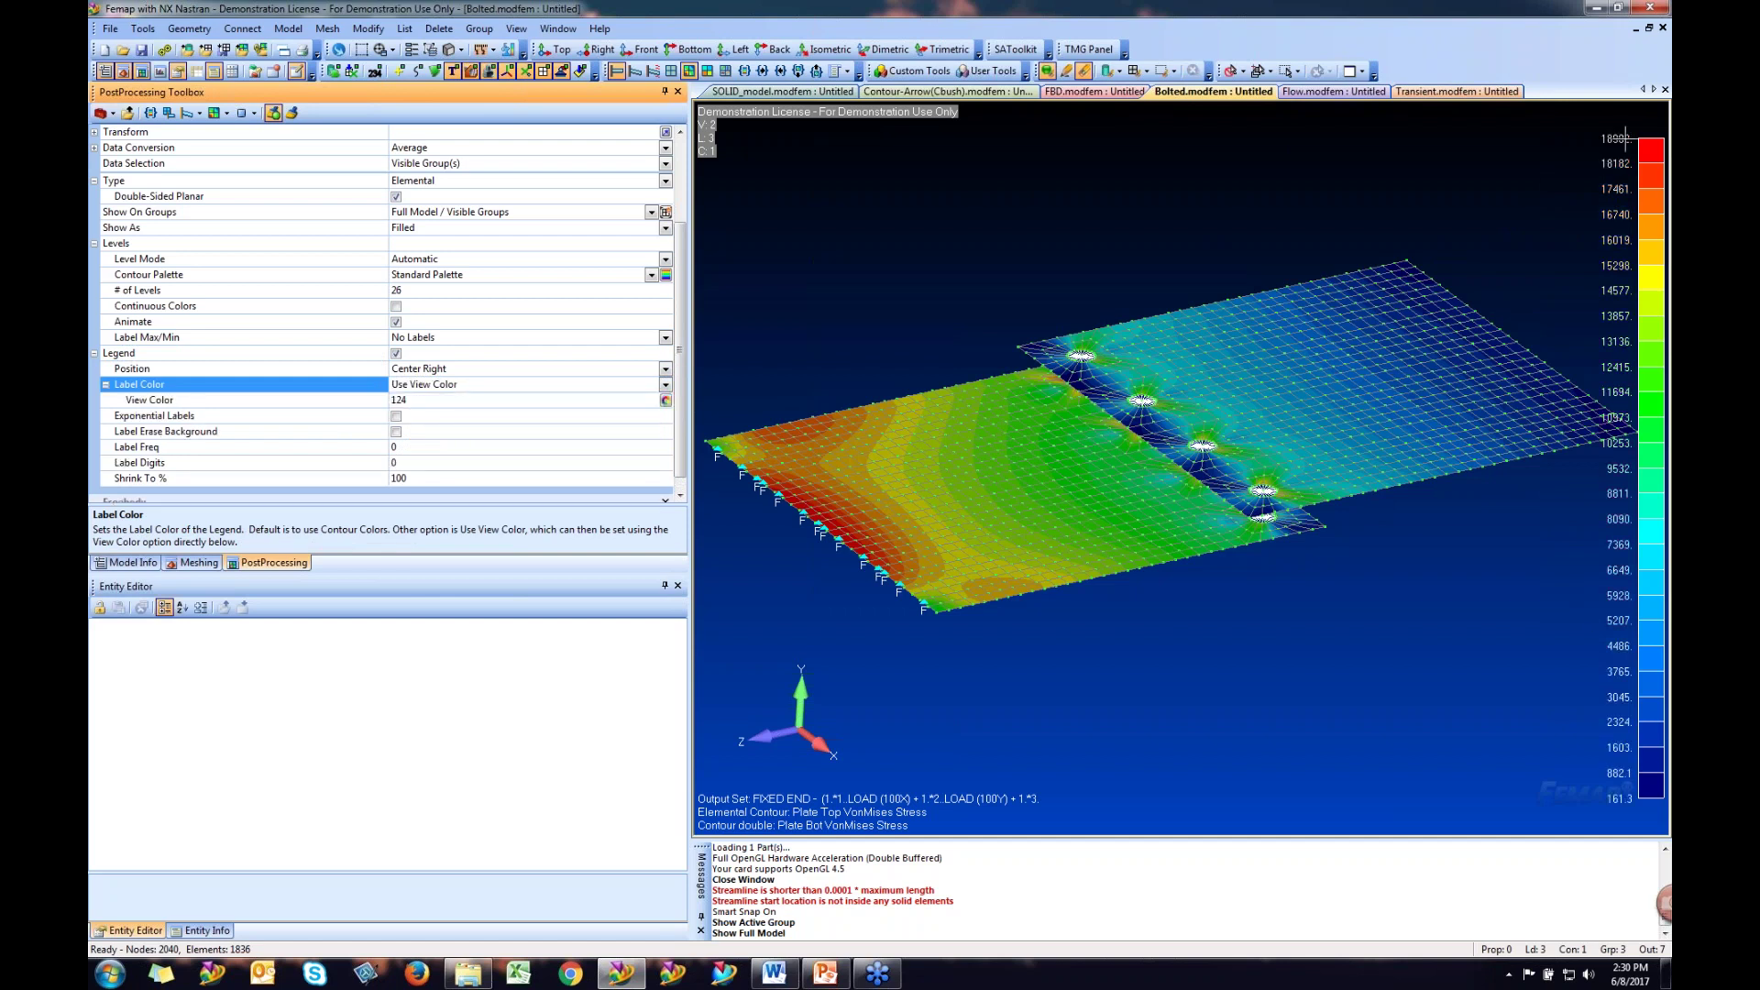
left_click(666, 386)
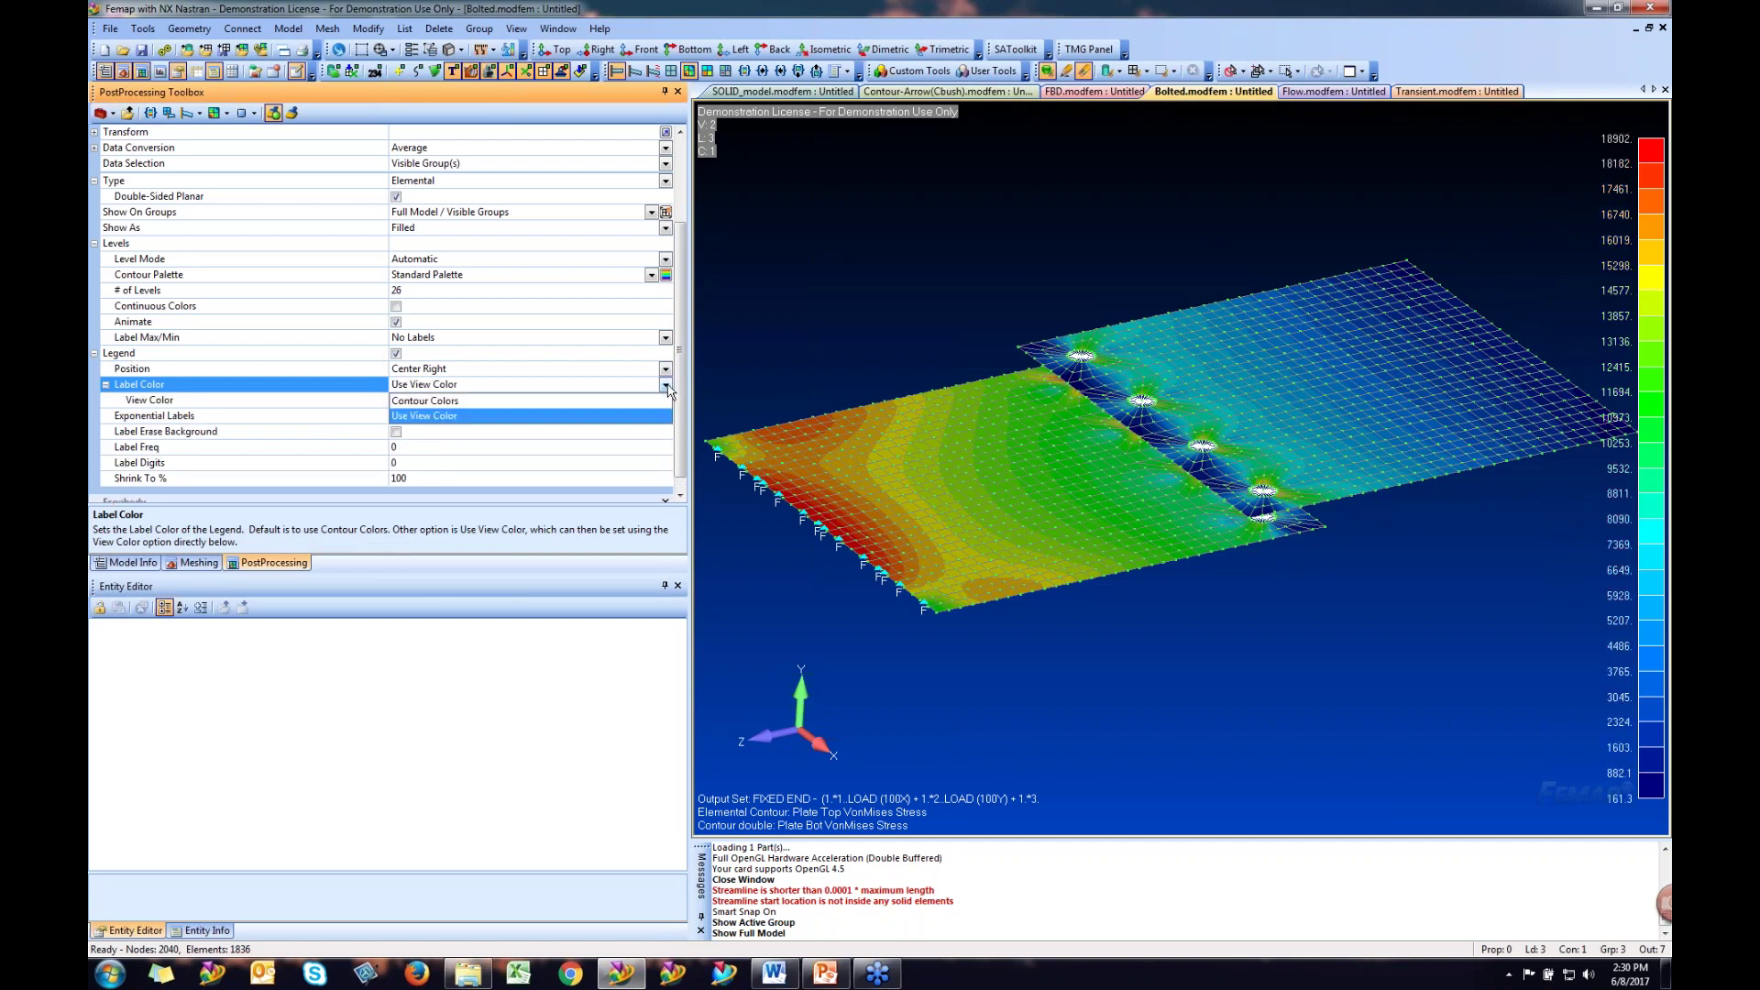
left_click(424, 400)
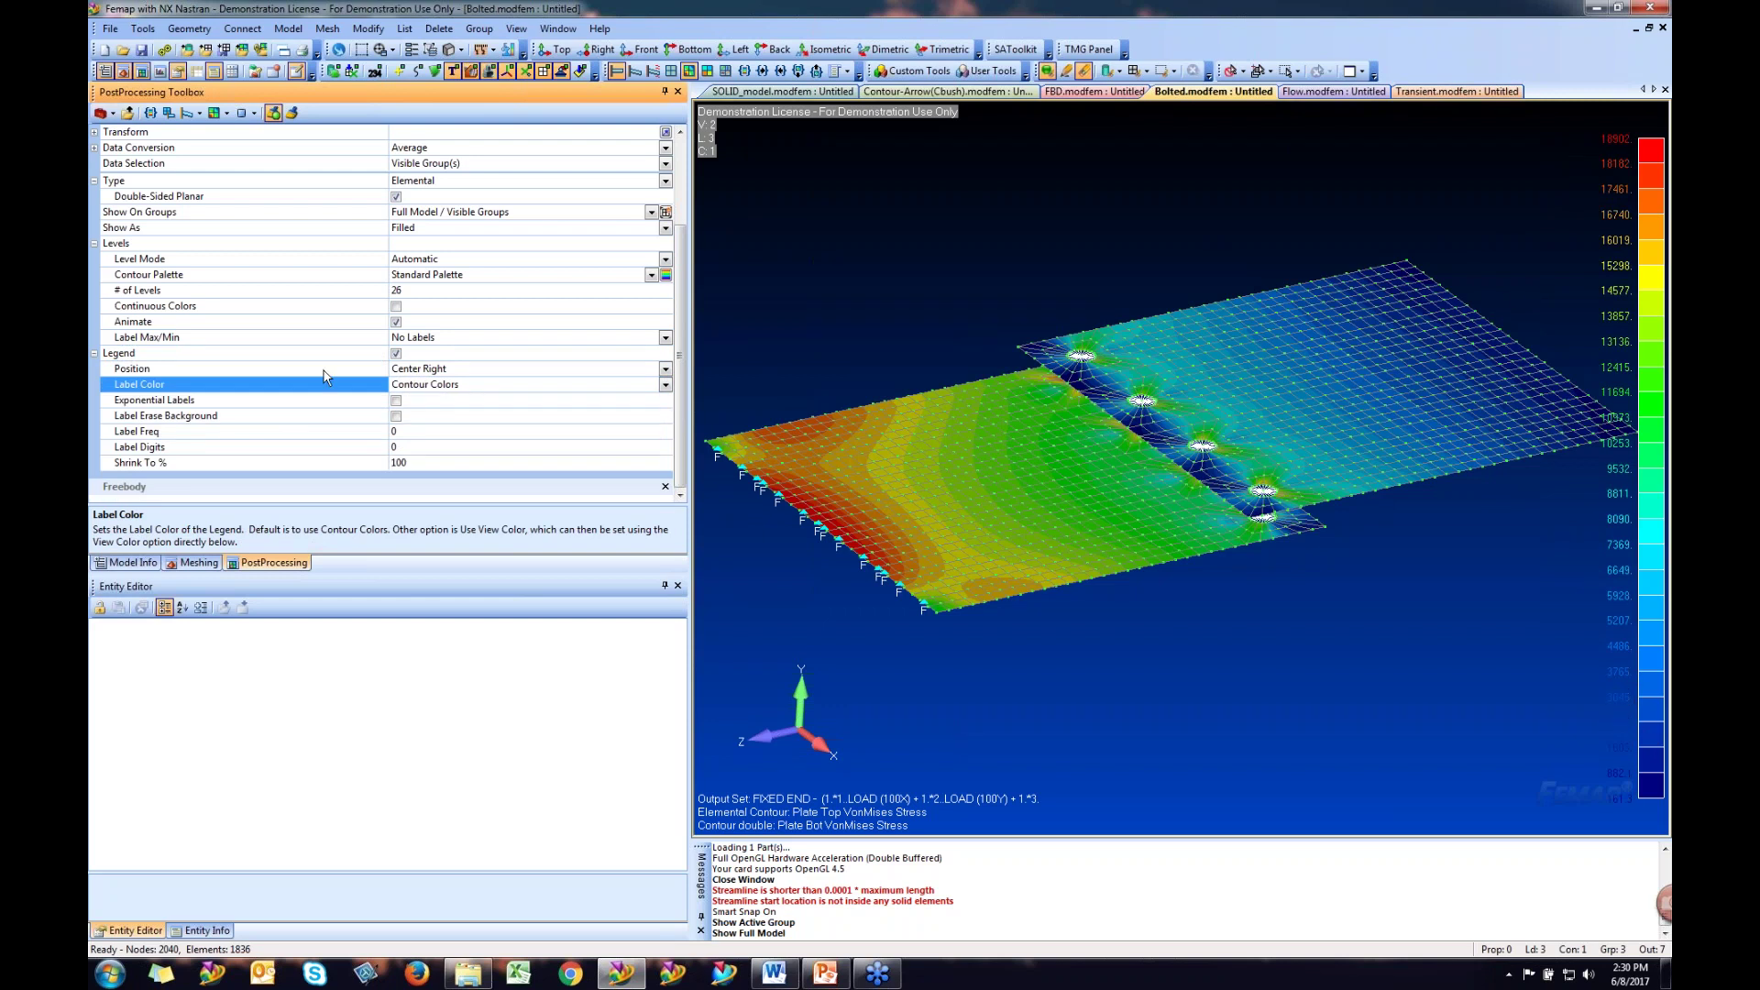
- Try exponential labels and label background erasing on the contour legend, and turn both options off again
left_click(396, 402)
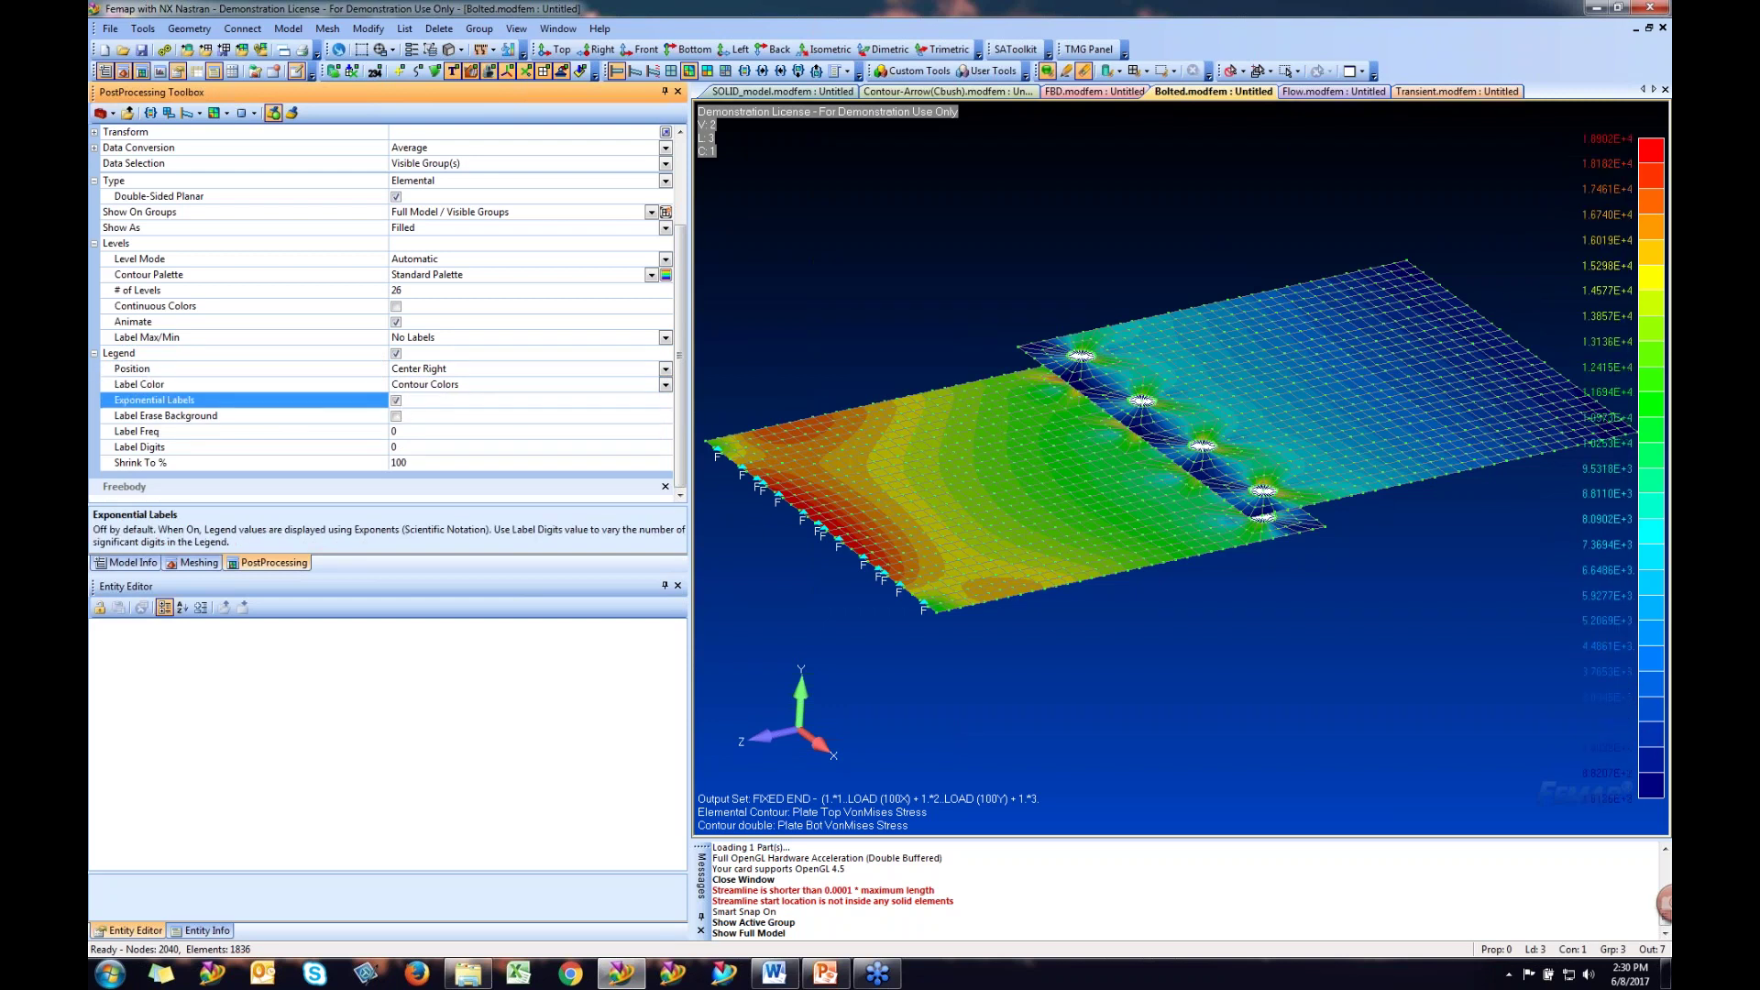
left_click(396, 418)
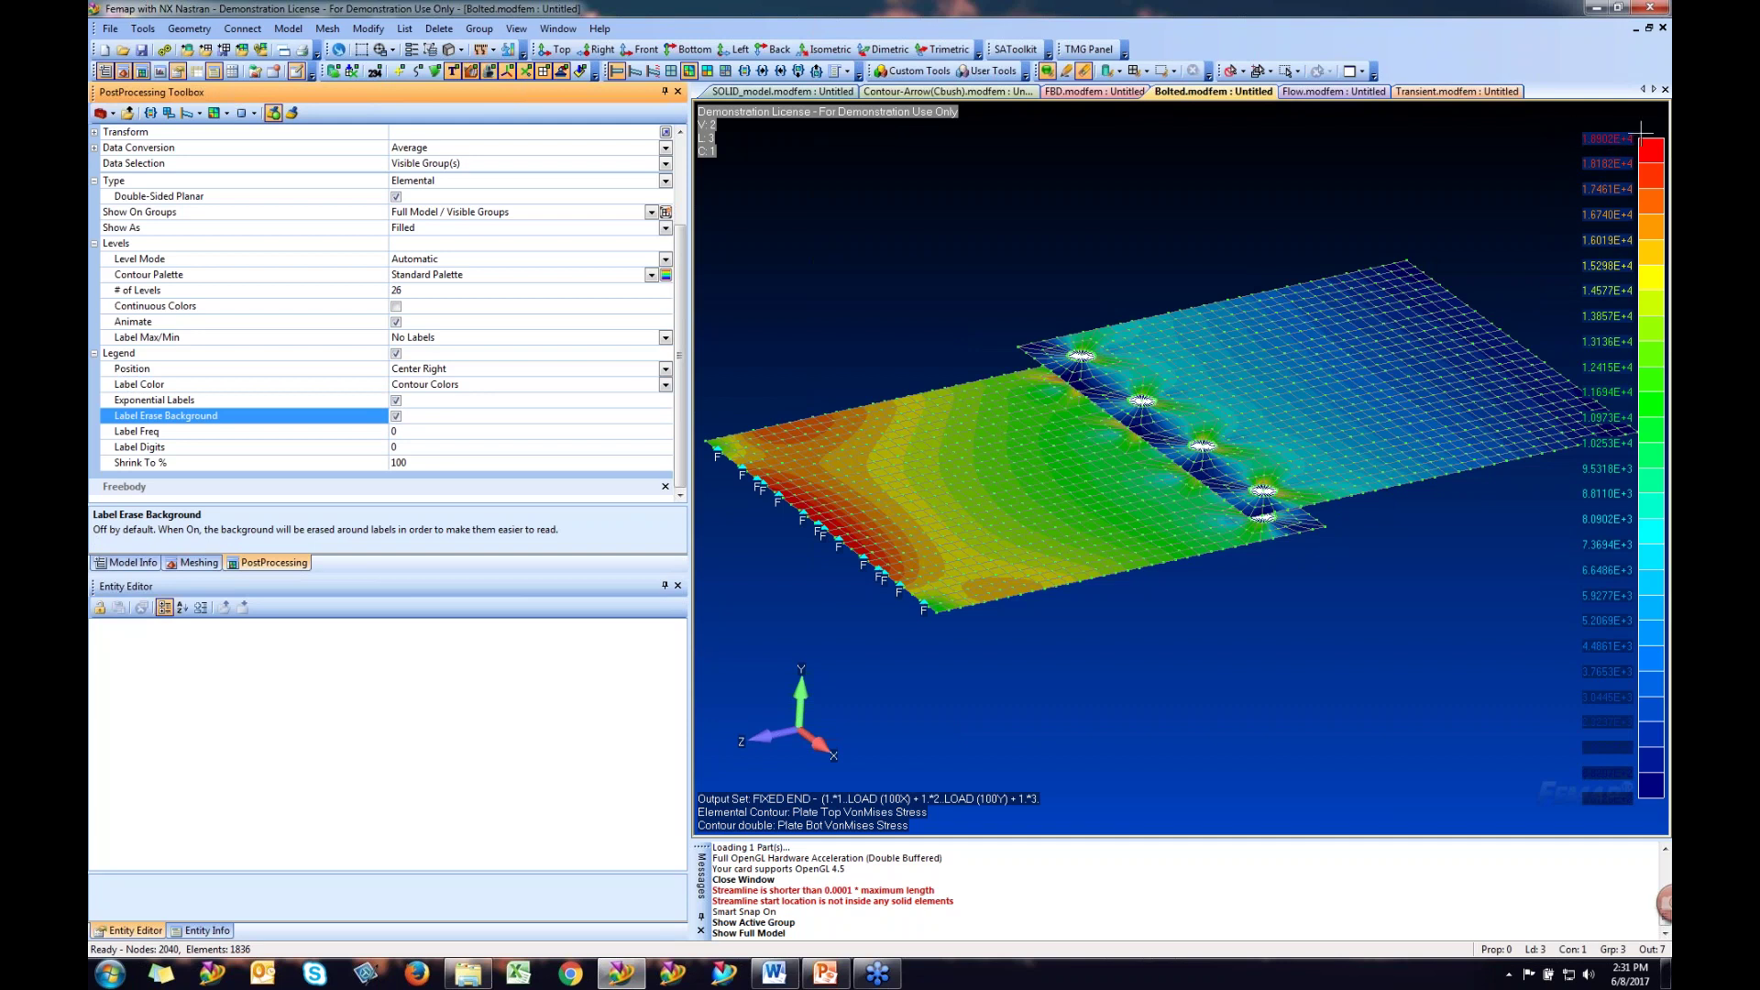
middle_click_drag(1342, 310, 1312, 263)
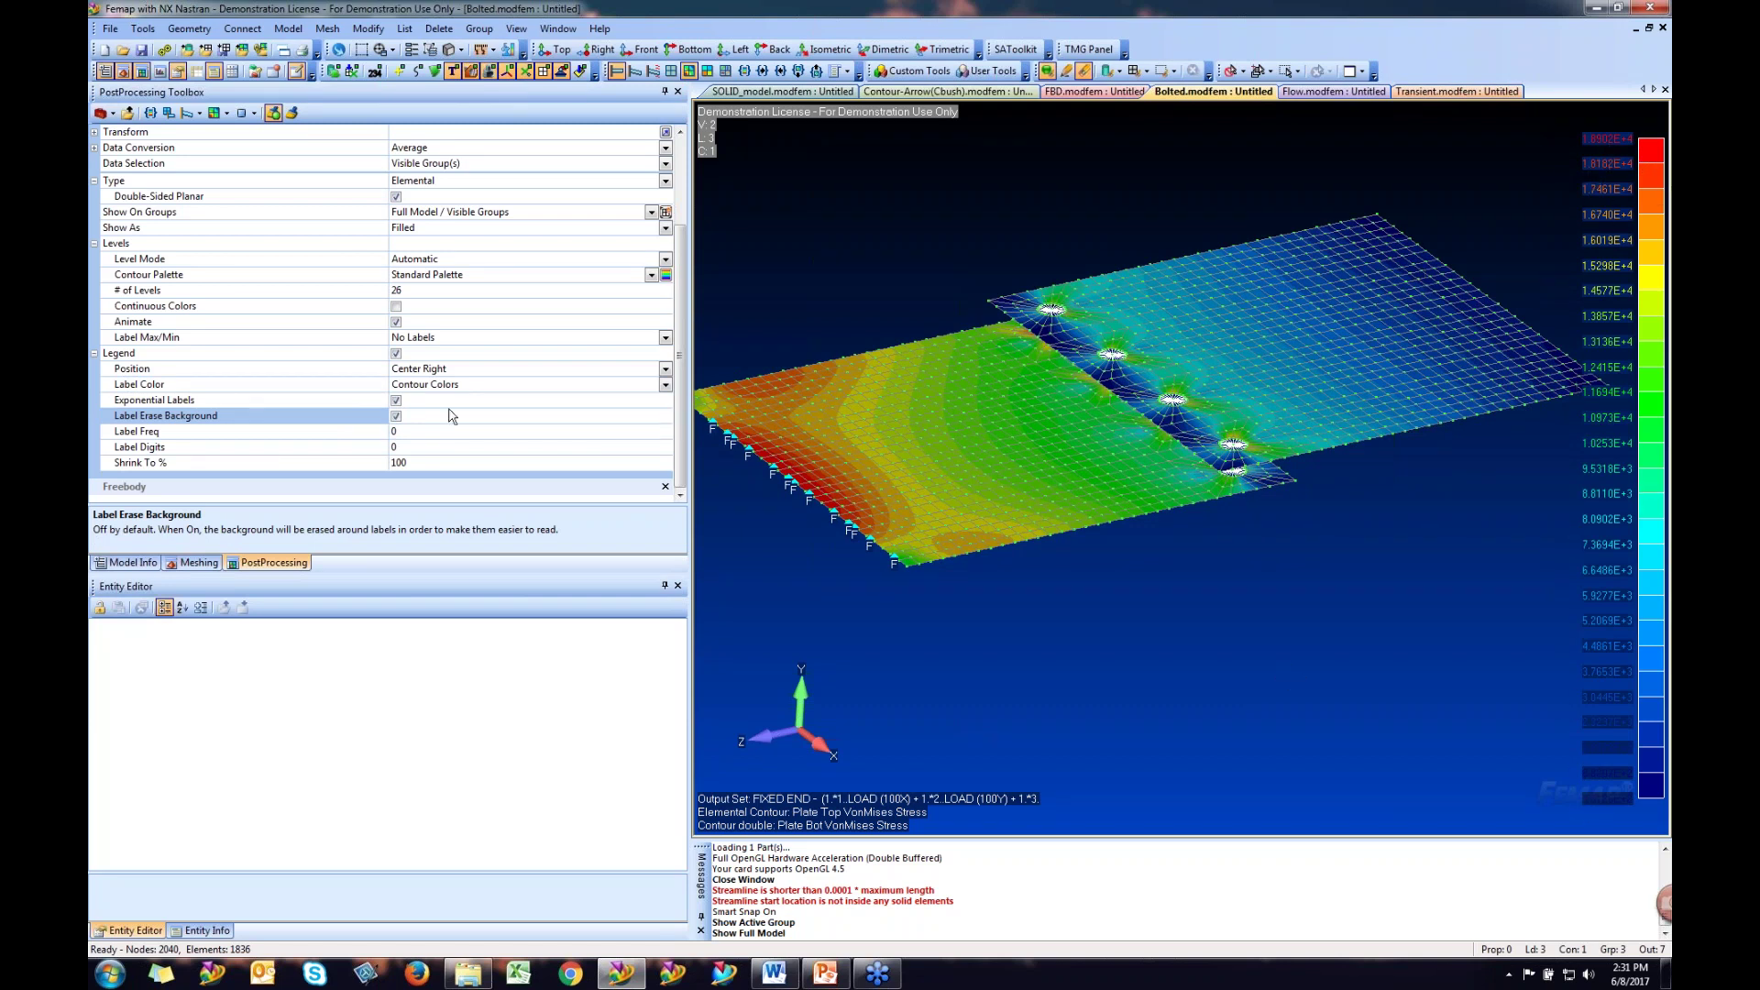
left_click(396, 416)
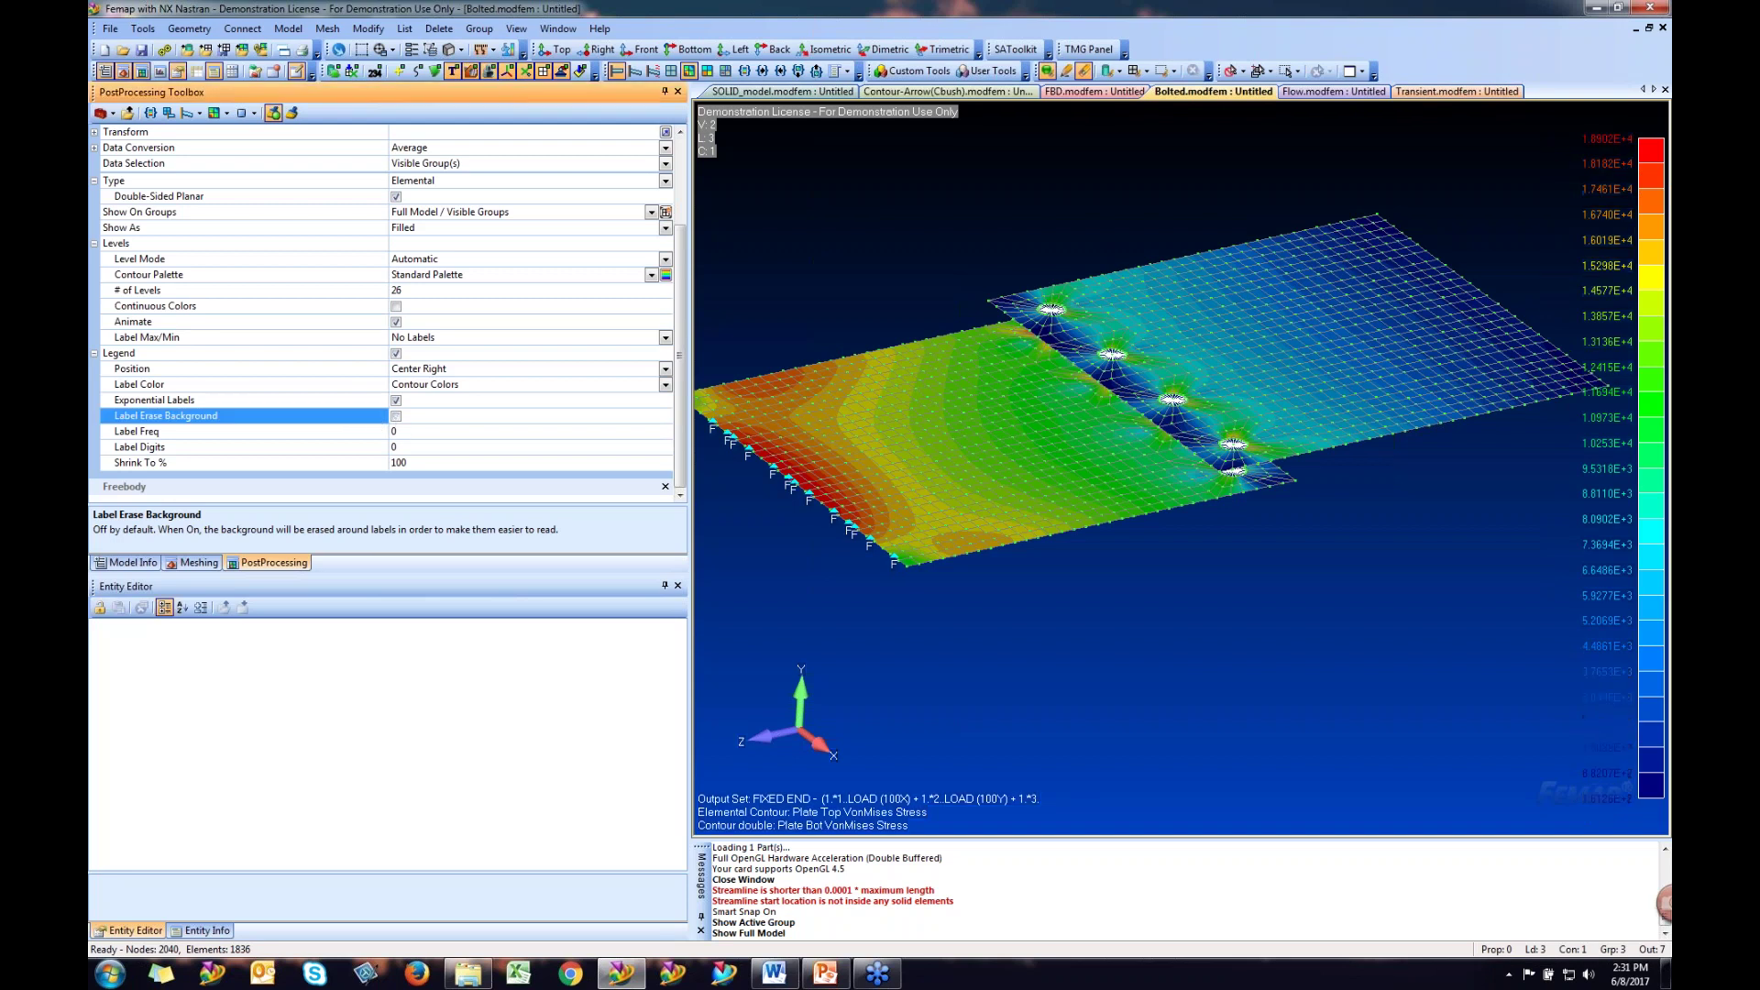
left_click(396, 402)
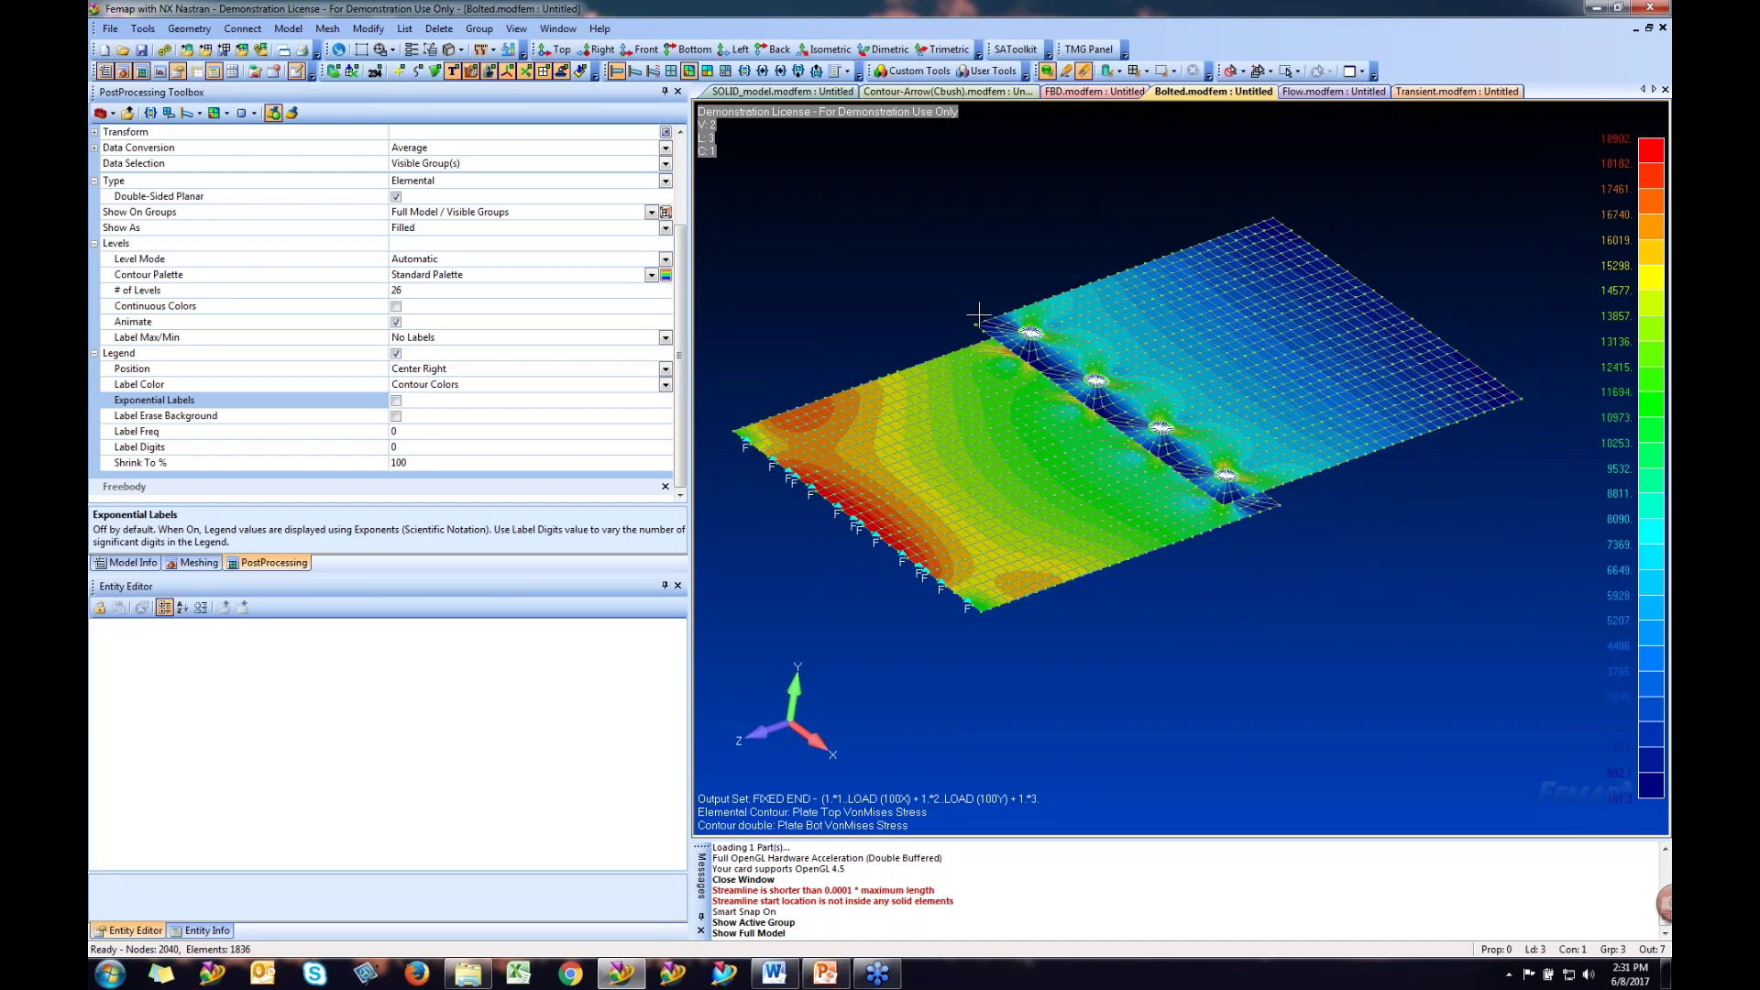
- Try the Switch Background For Printing custom tool and run it again to restore the original background
left_click(945, 49)
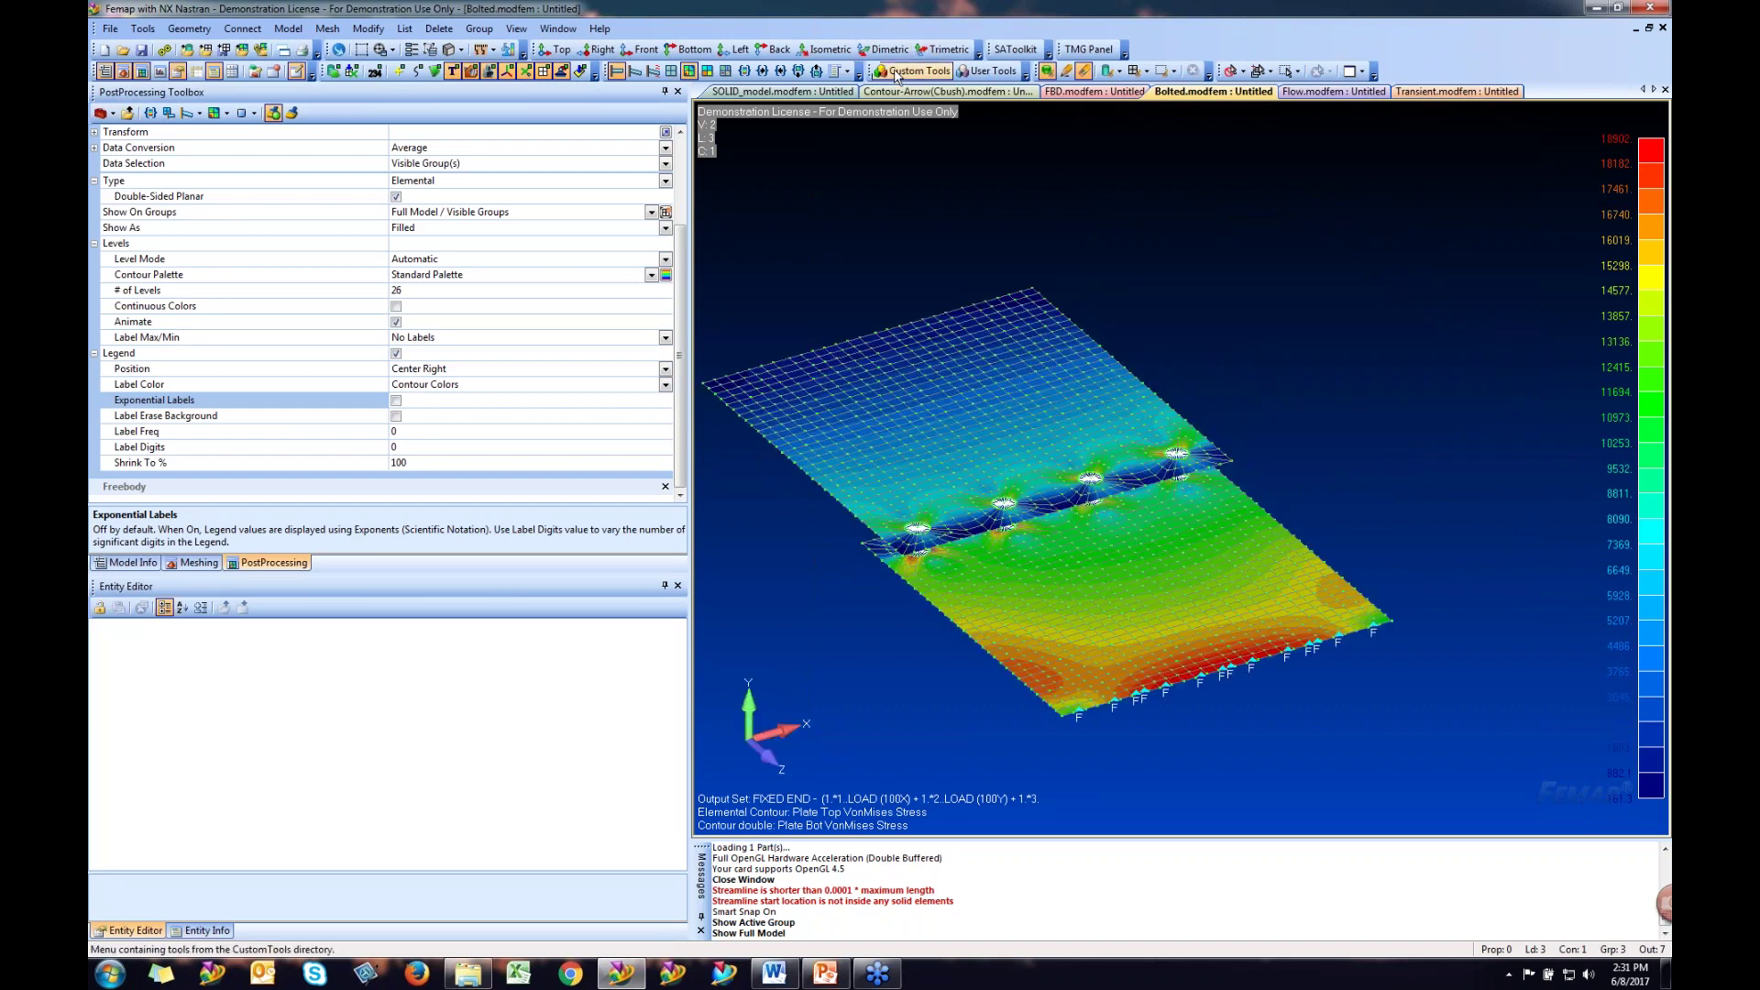
left_click(923, 70)
mouse_move(928, 383)
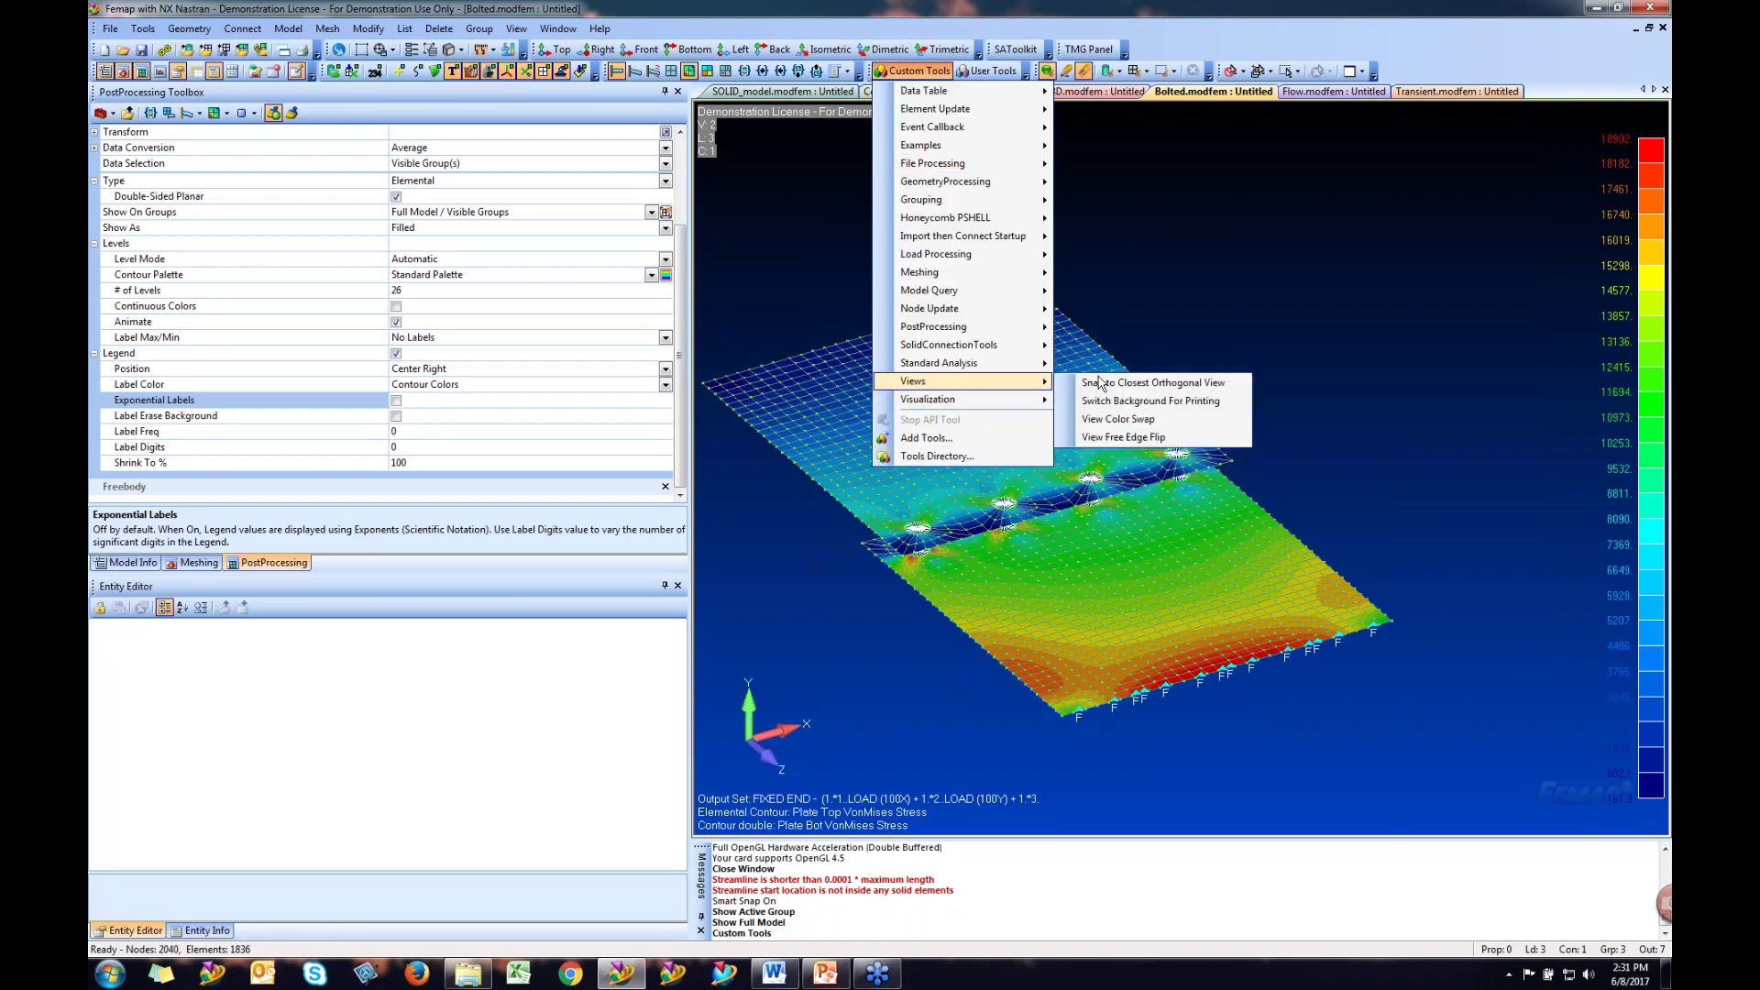
left_click(1148, 398)
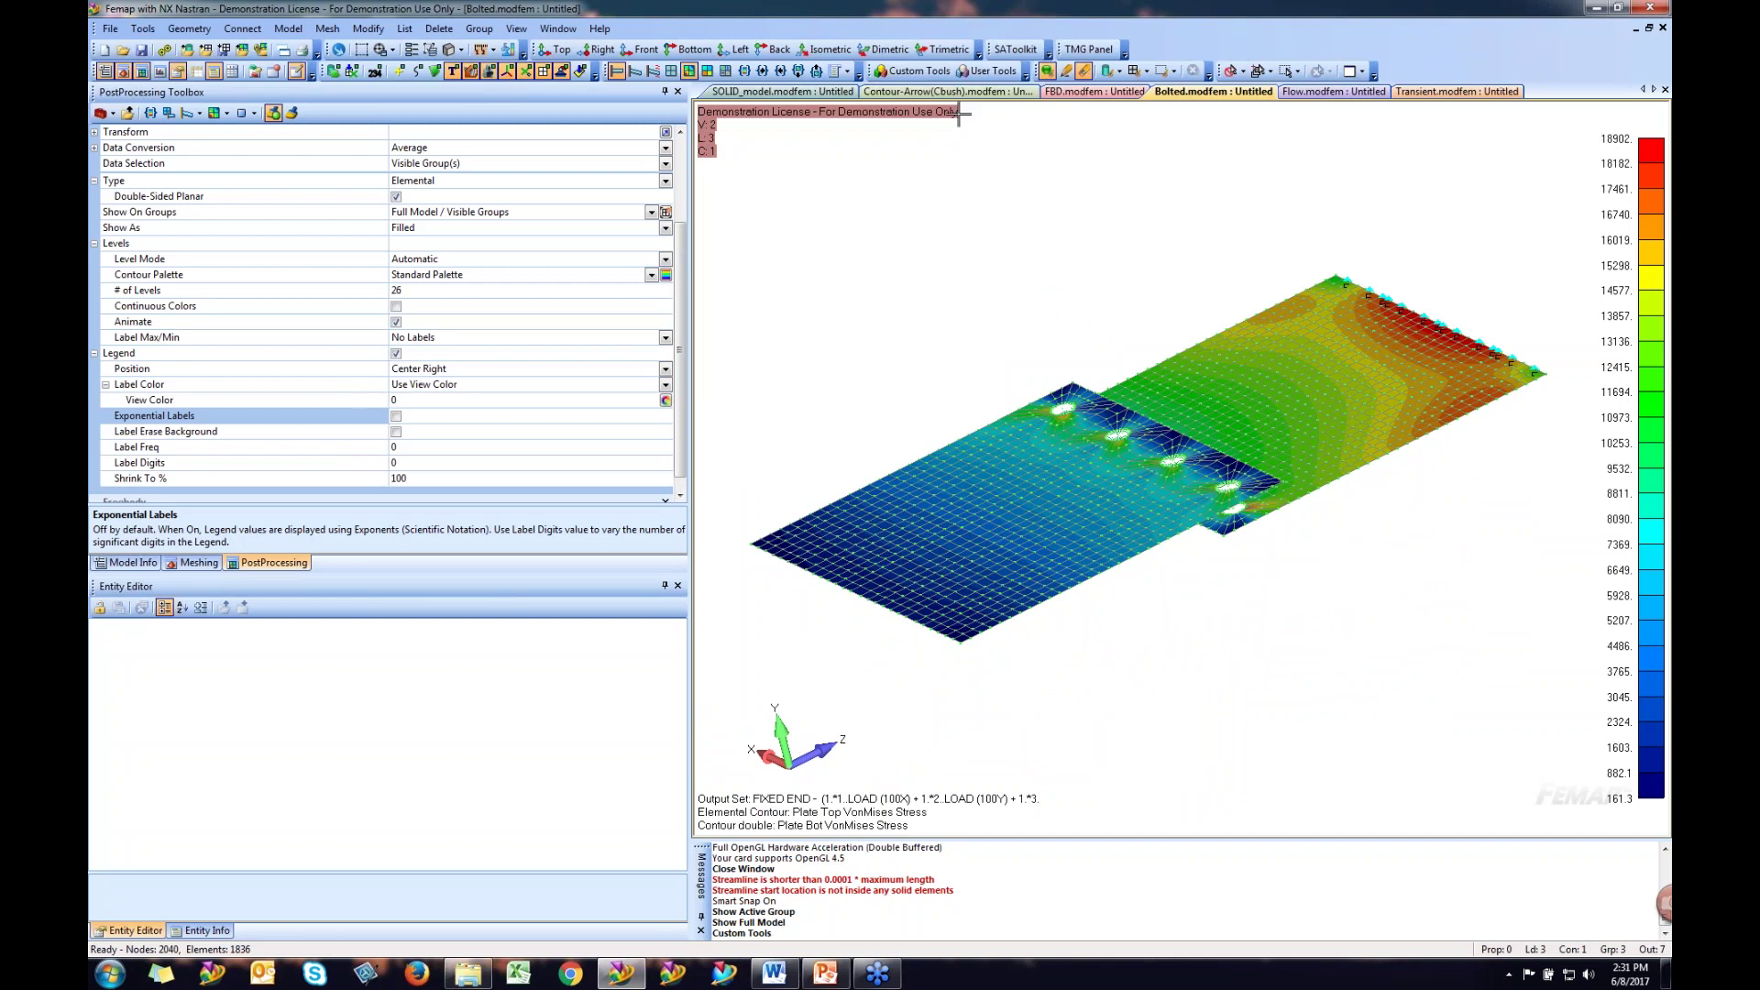
left_click(914, 71)
mouse_move(917, 381)
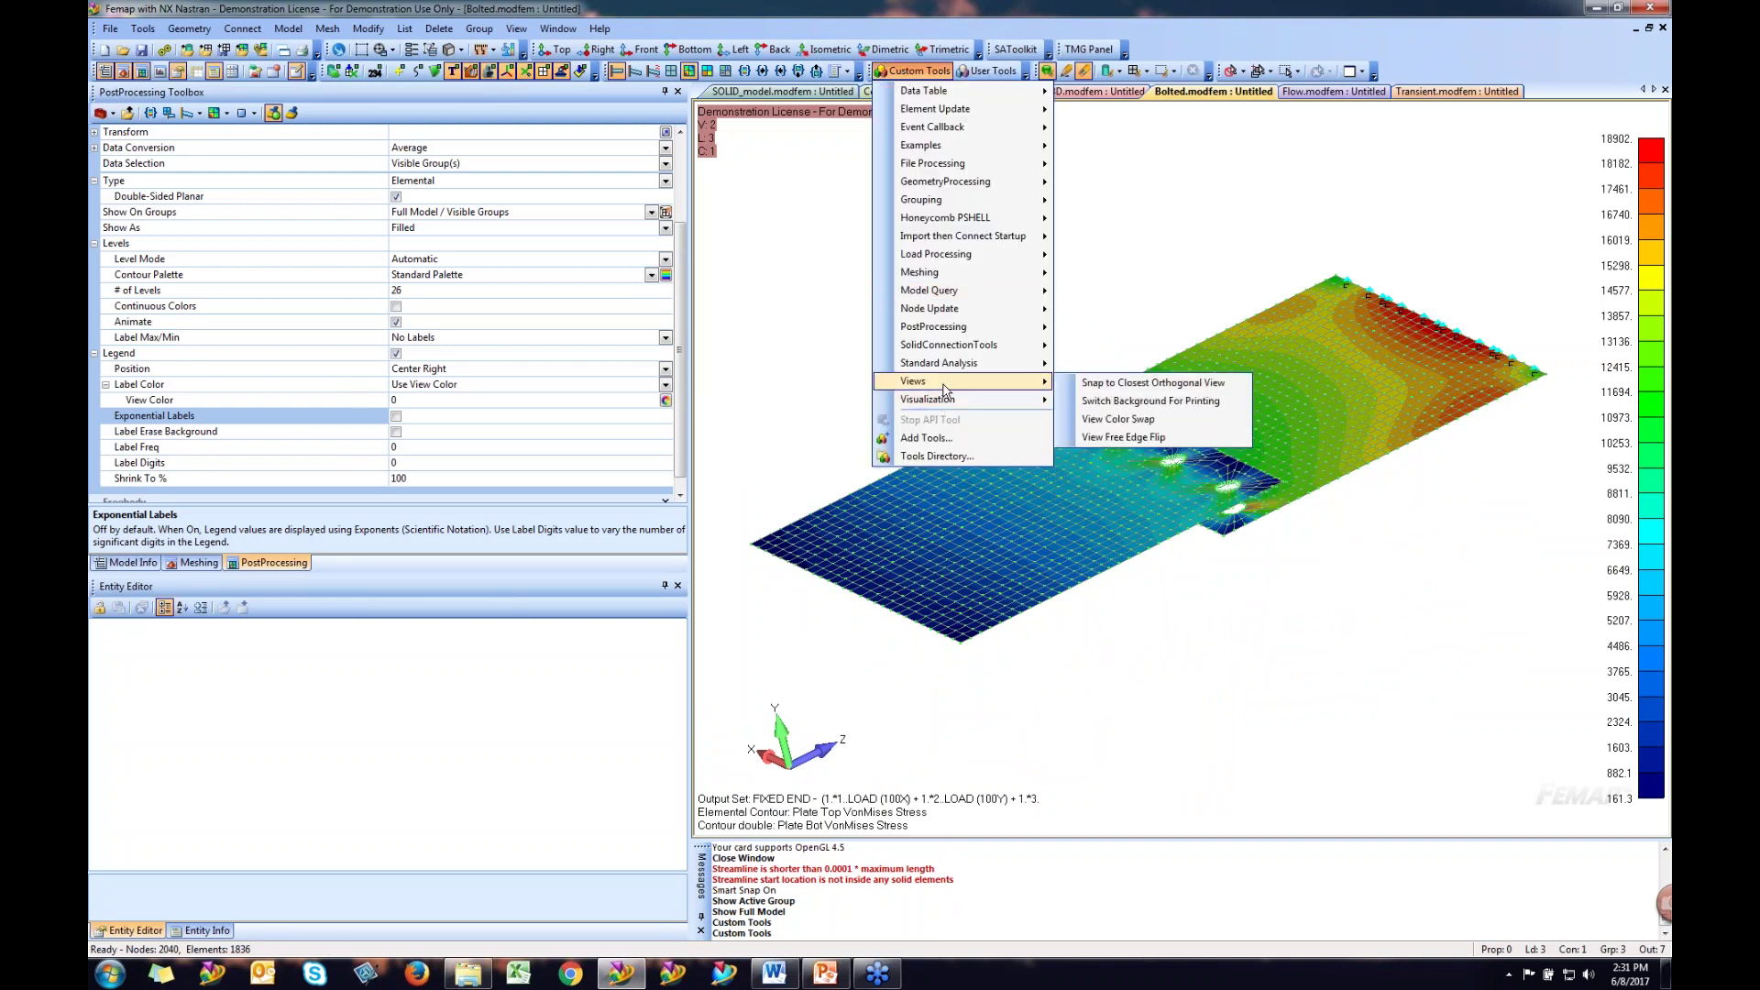
left_click(1158, 401)
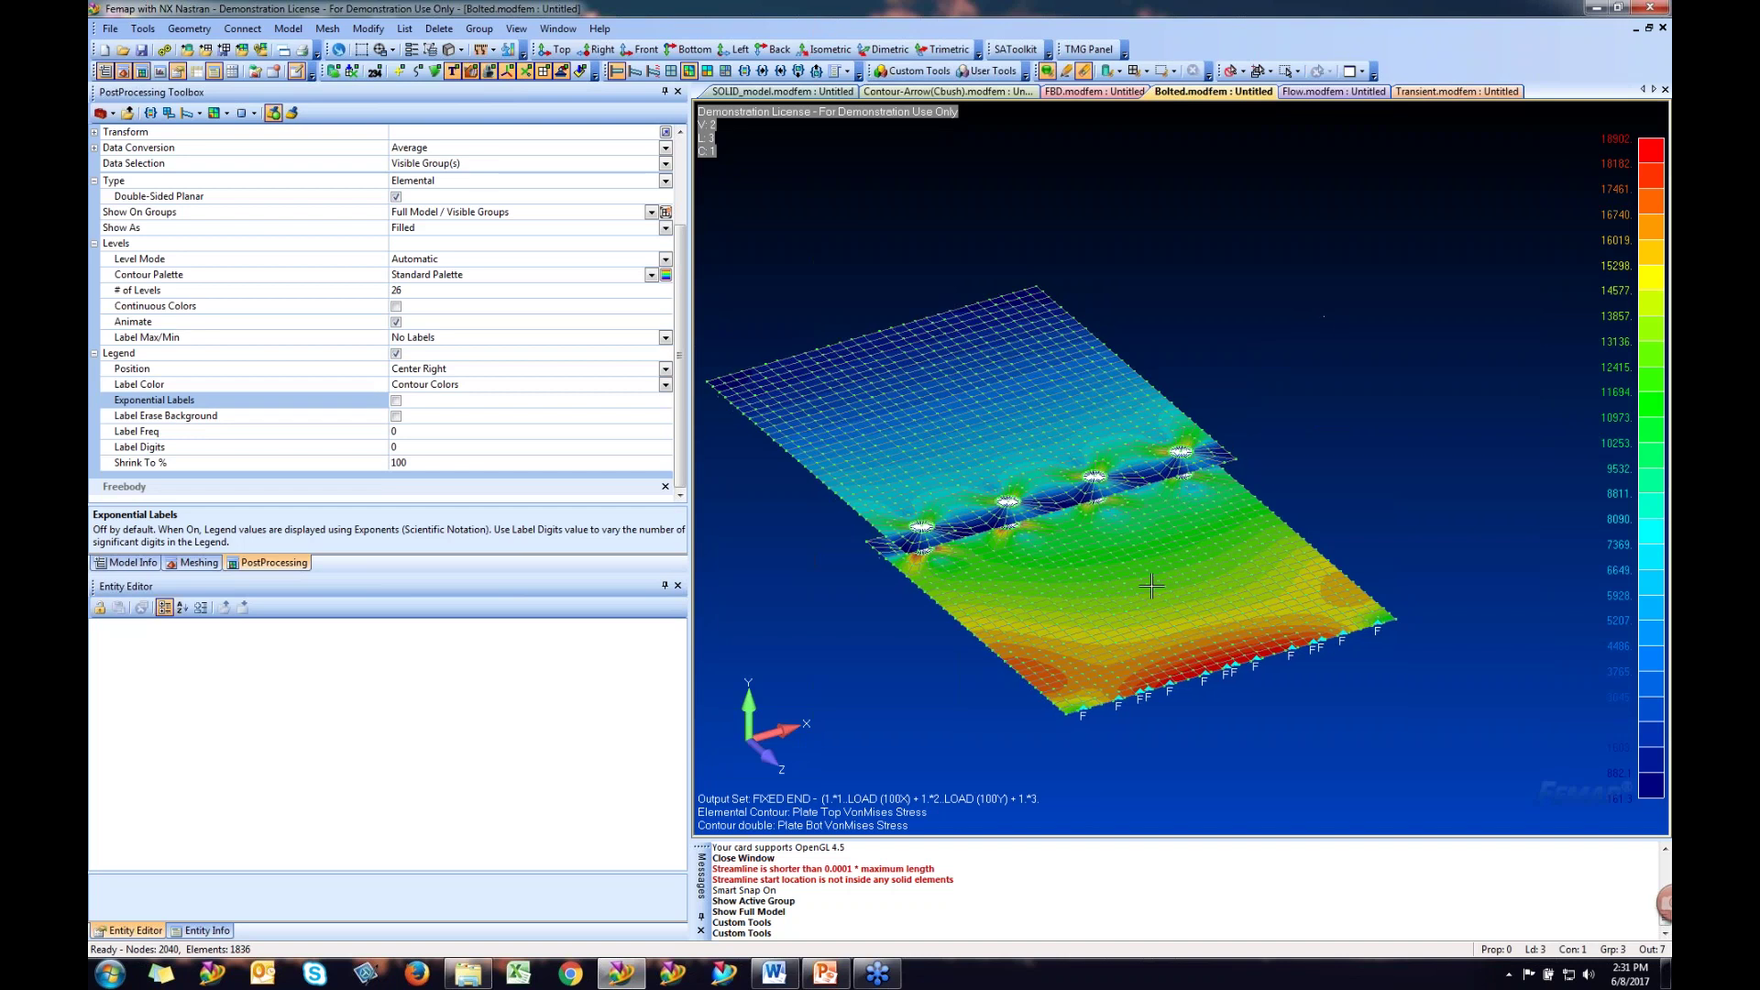
- Change the contour style to Criteria
scroll(677, 299, "up", 3)
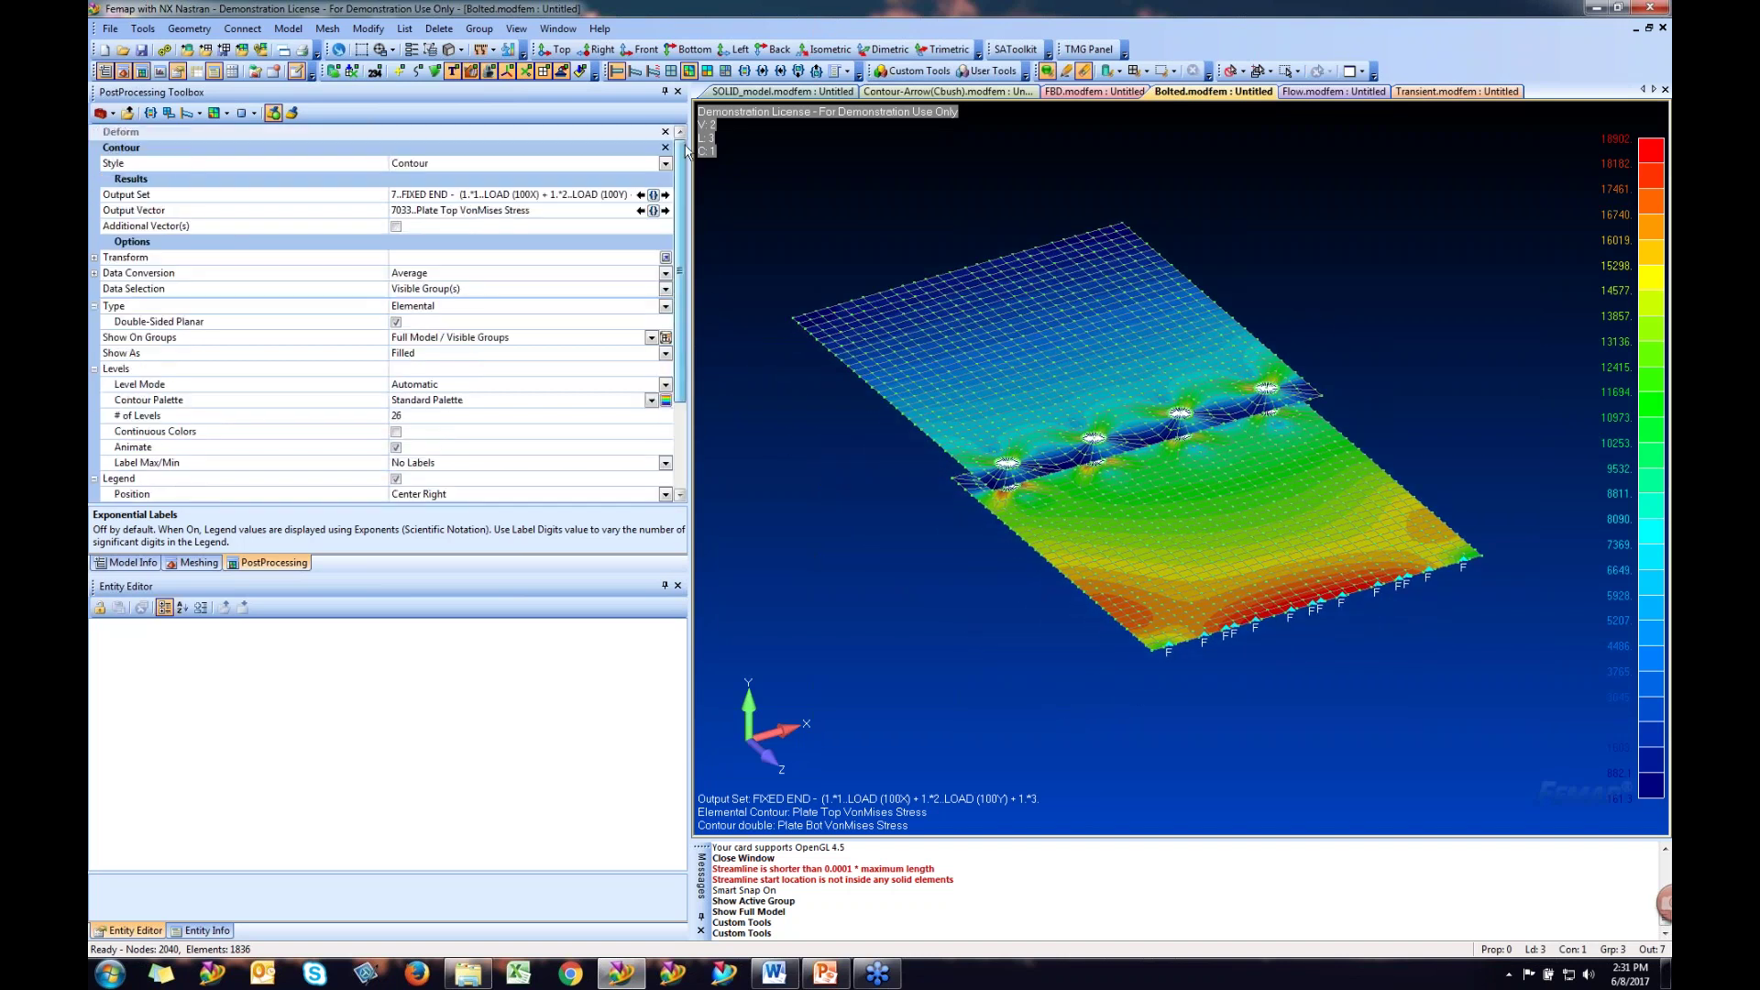
left_click(666, 164)
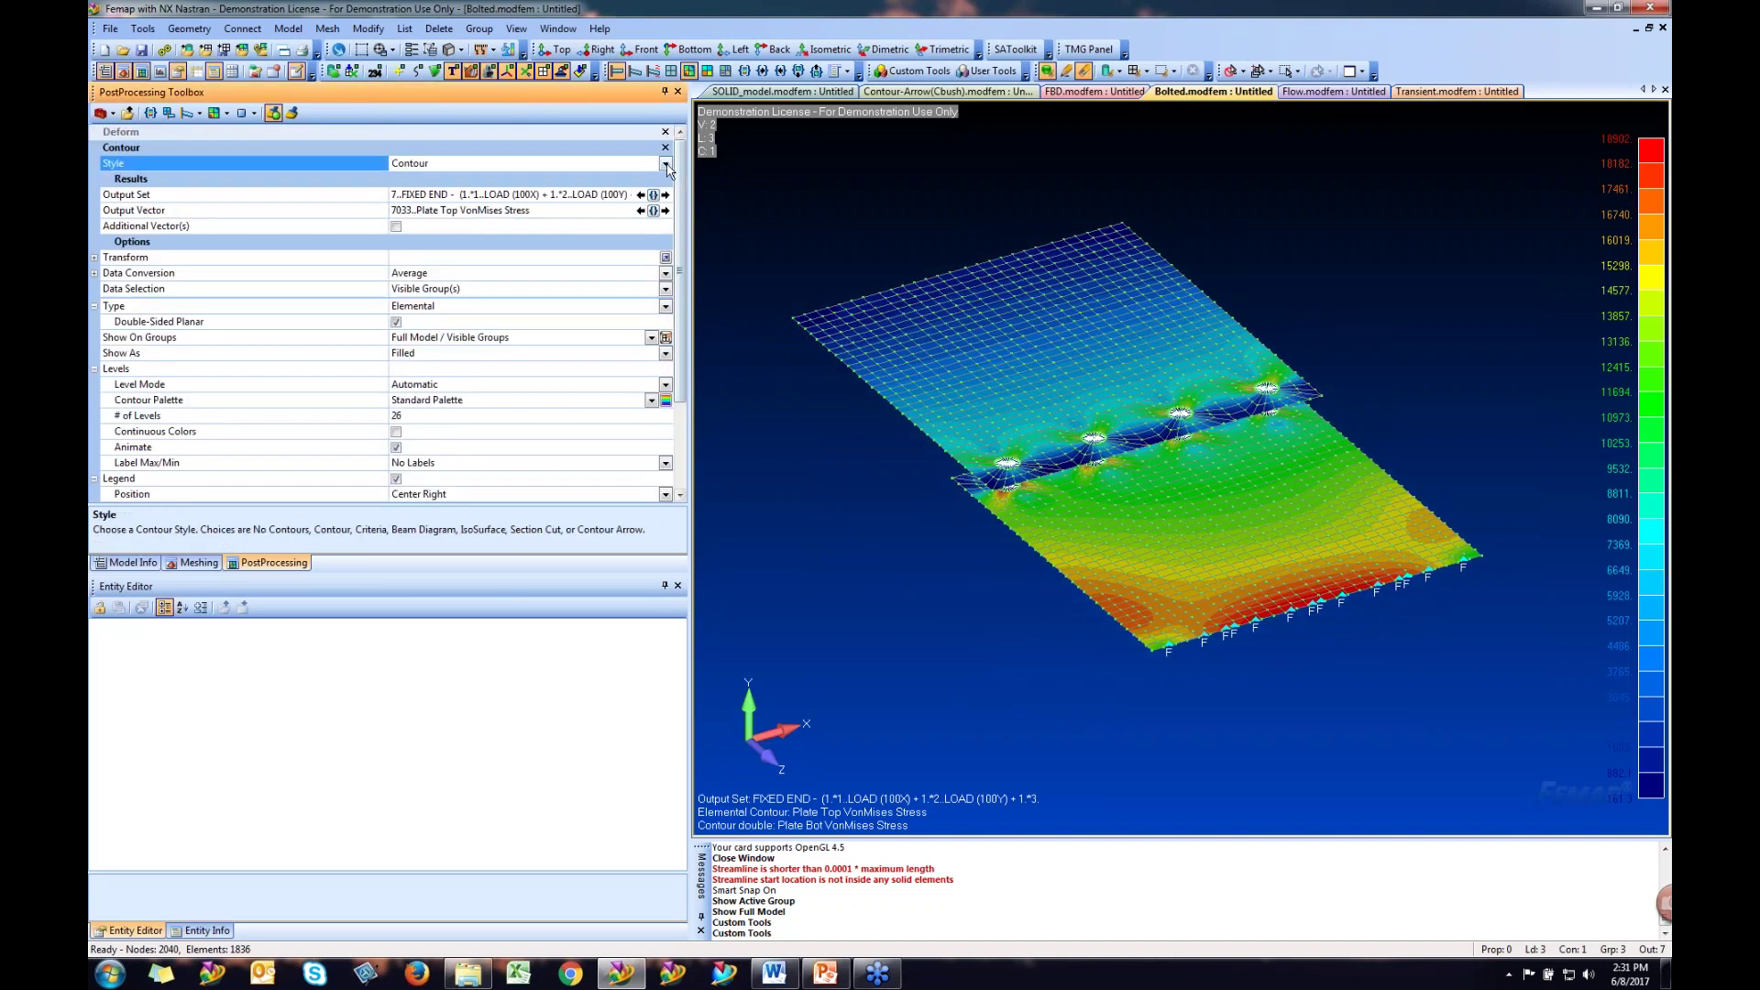
left_click(666, 164)
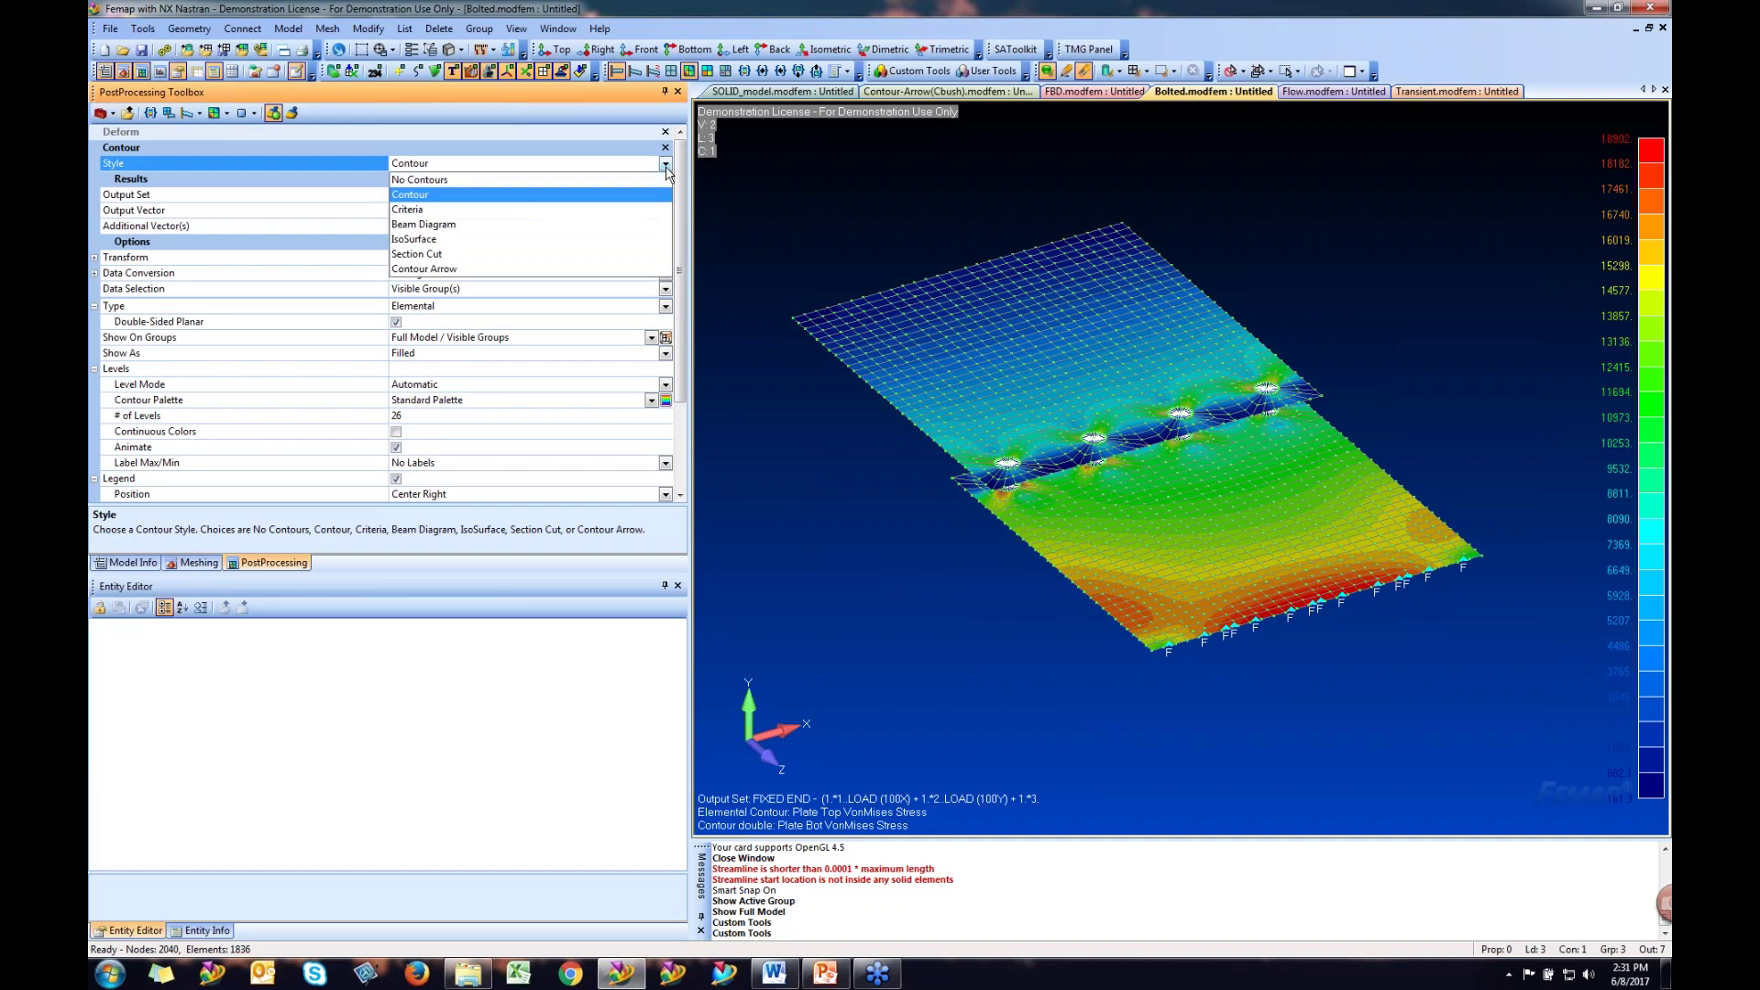
left_click(404, 210)
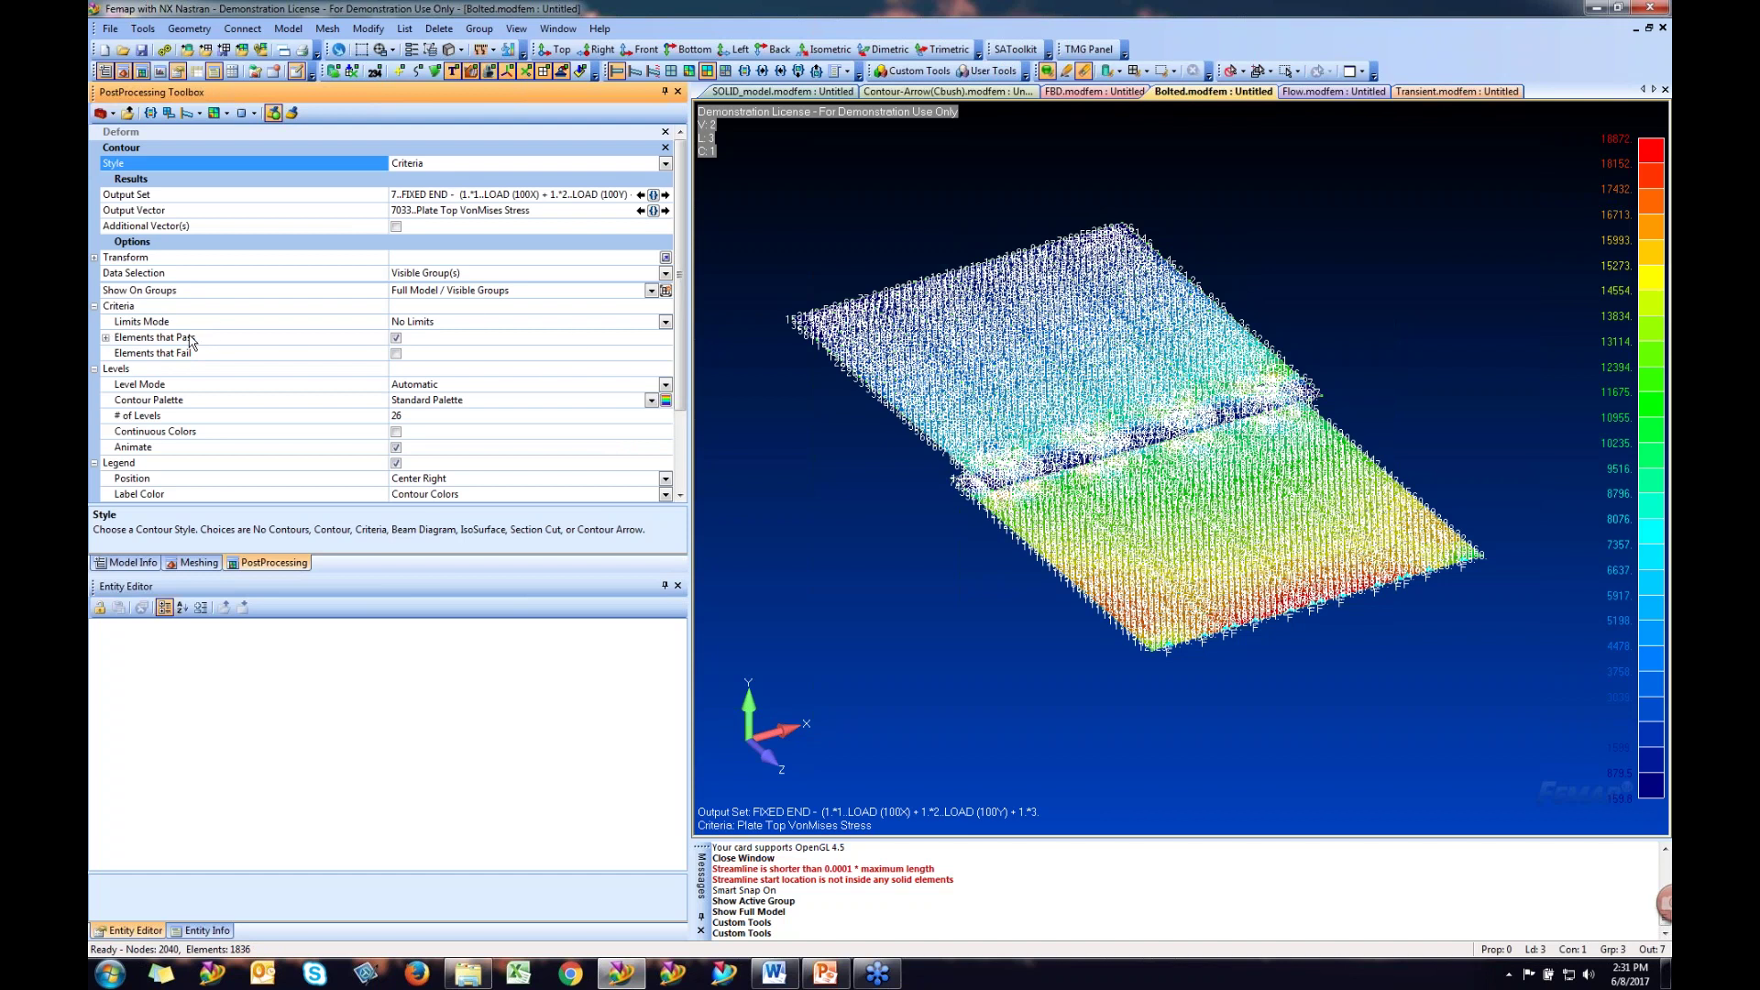
- Turn off the value labels for elements that pass in the criteria plot
left_click(111, 339)
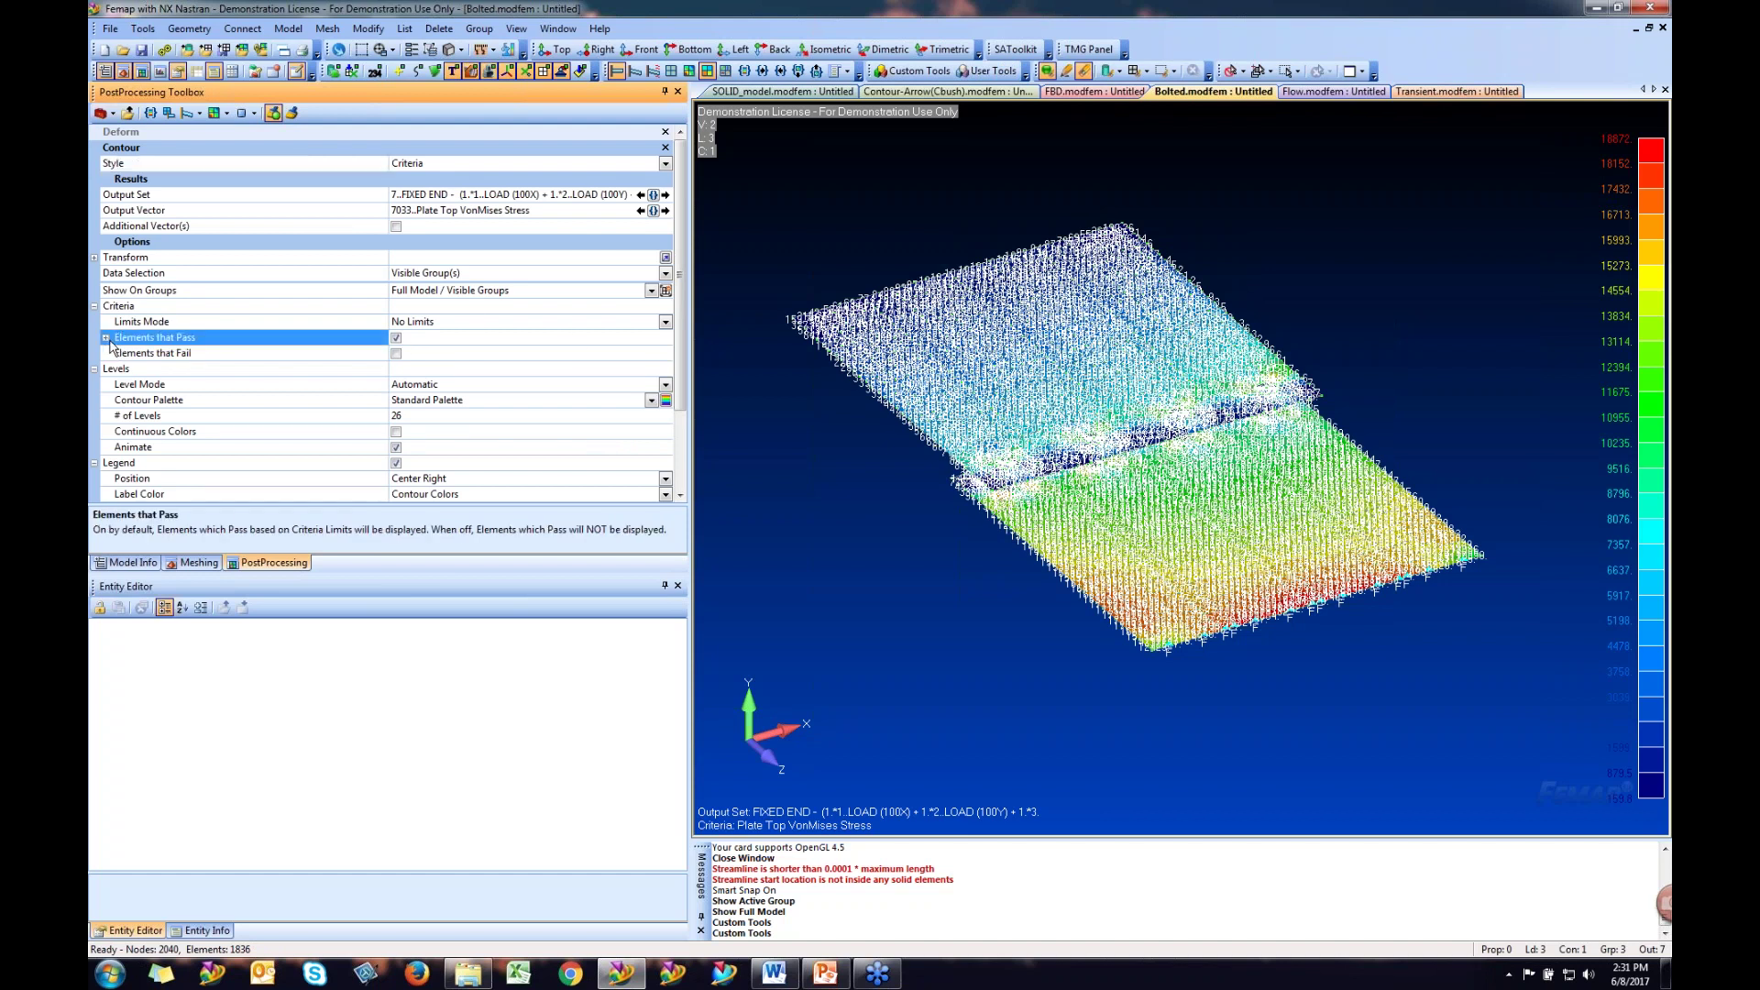
left_click(106, 338)
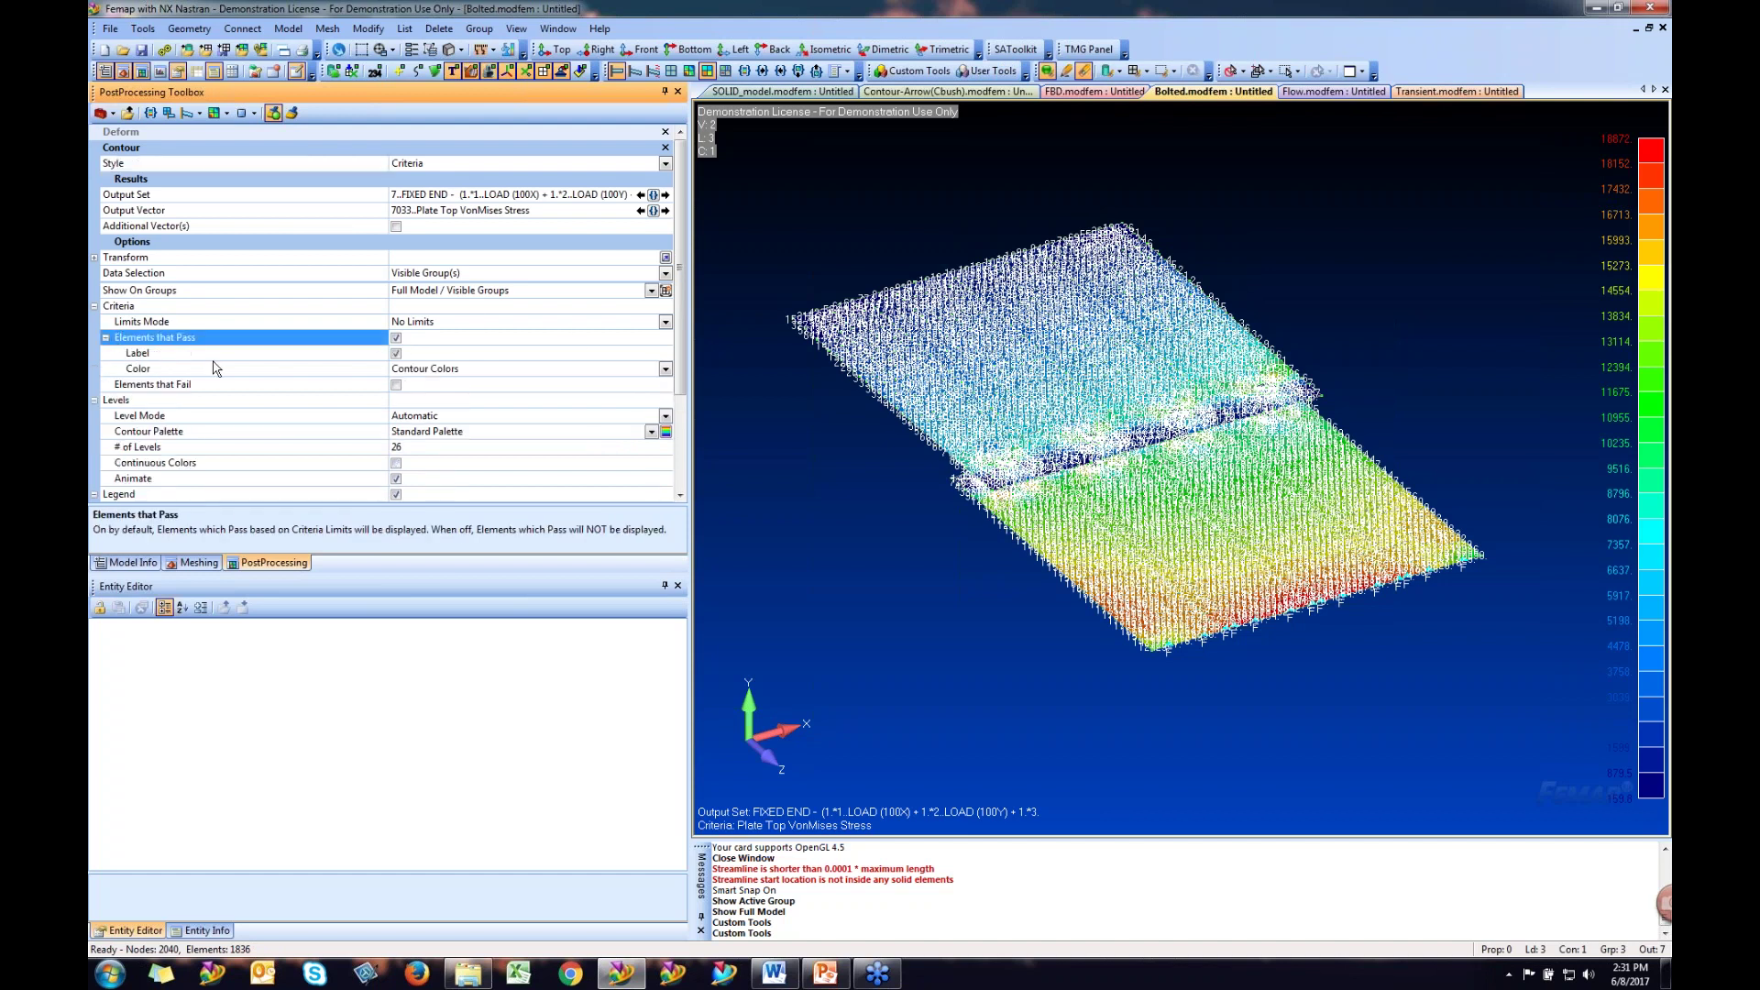
left_click(396, 354)
middle_click_drag(1421, 537, 1224, 695)
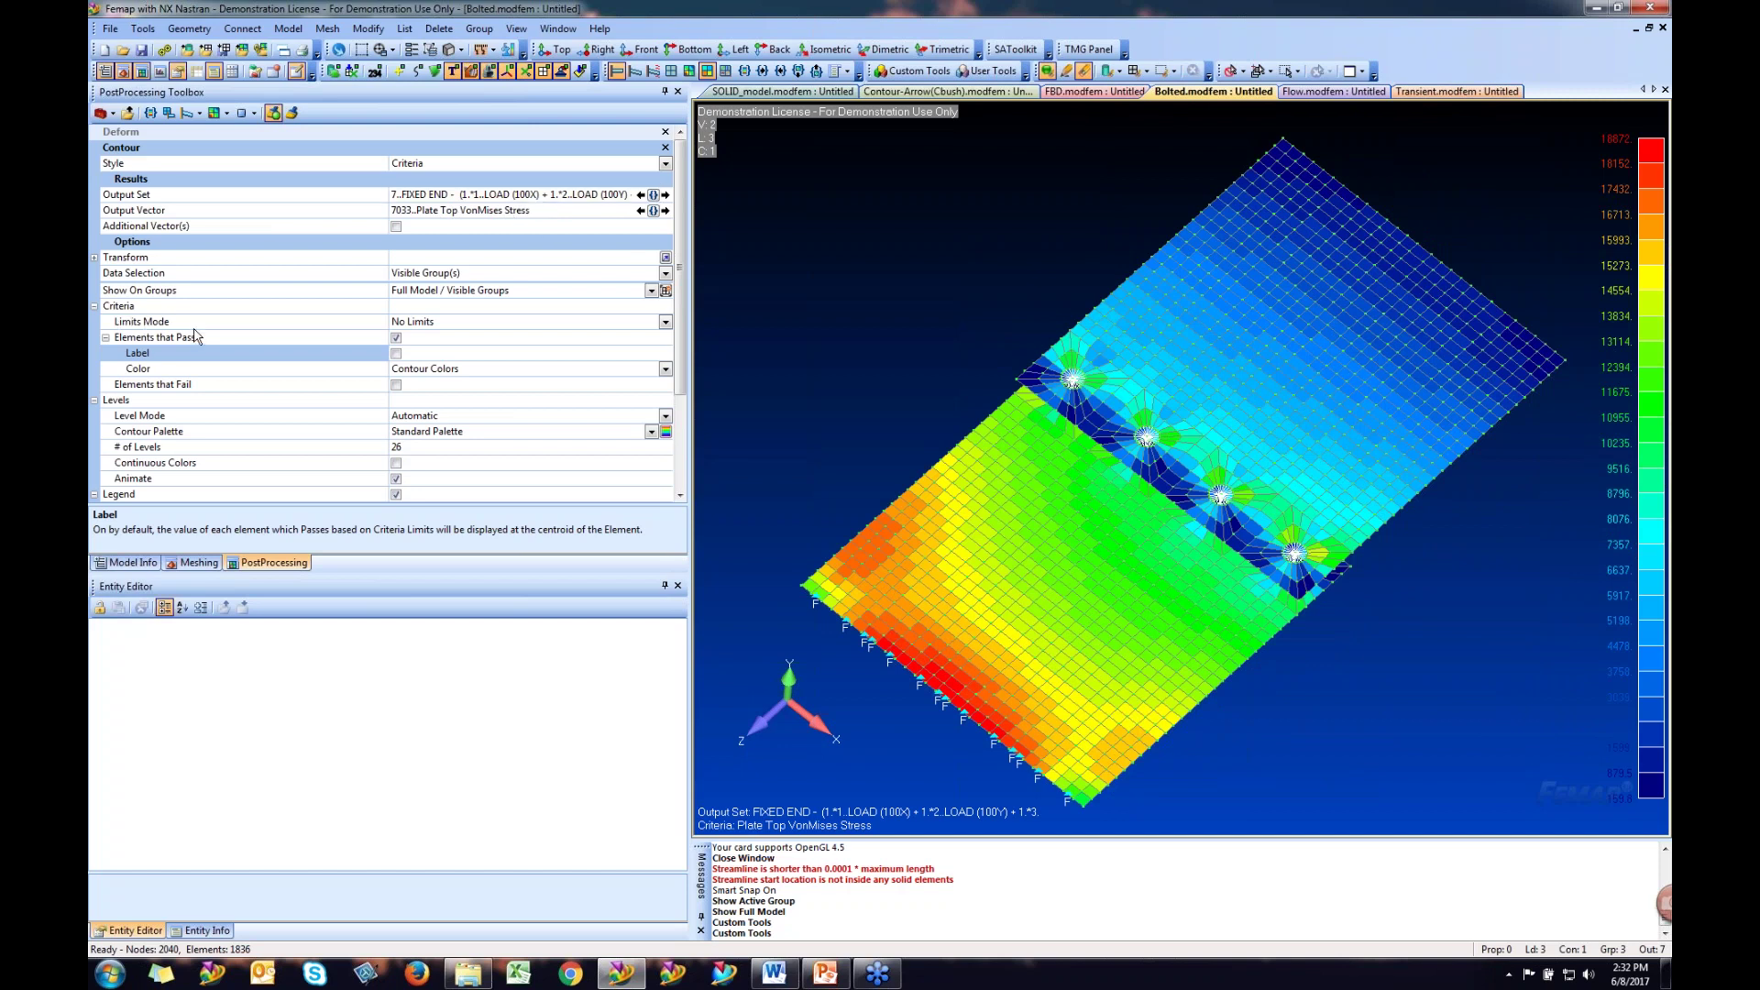
- Set the criteria limits mode to Above Maximum with a maximum of 10000
left_click(665, 323)
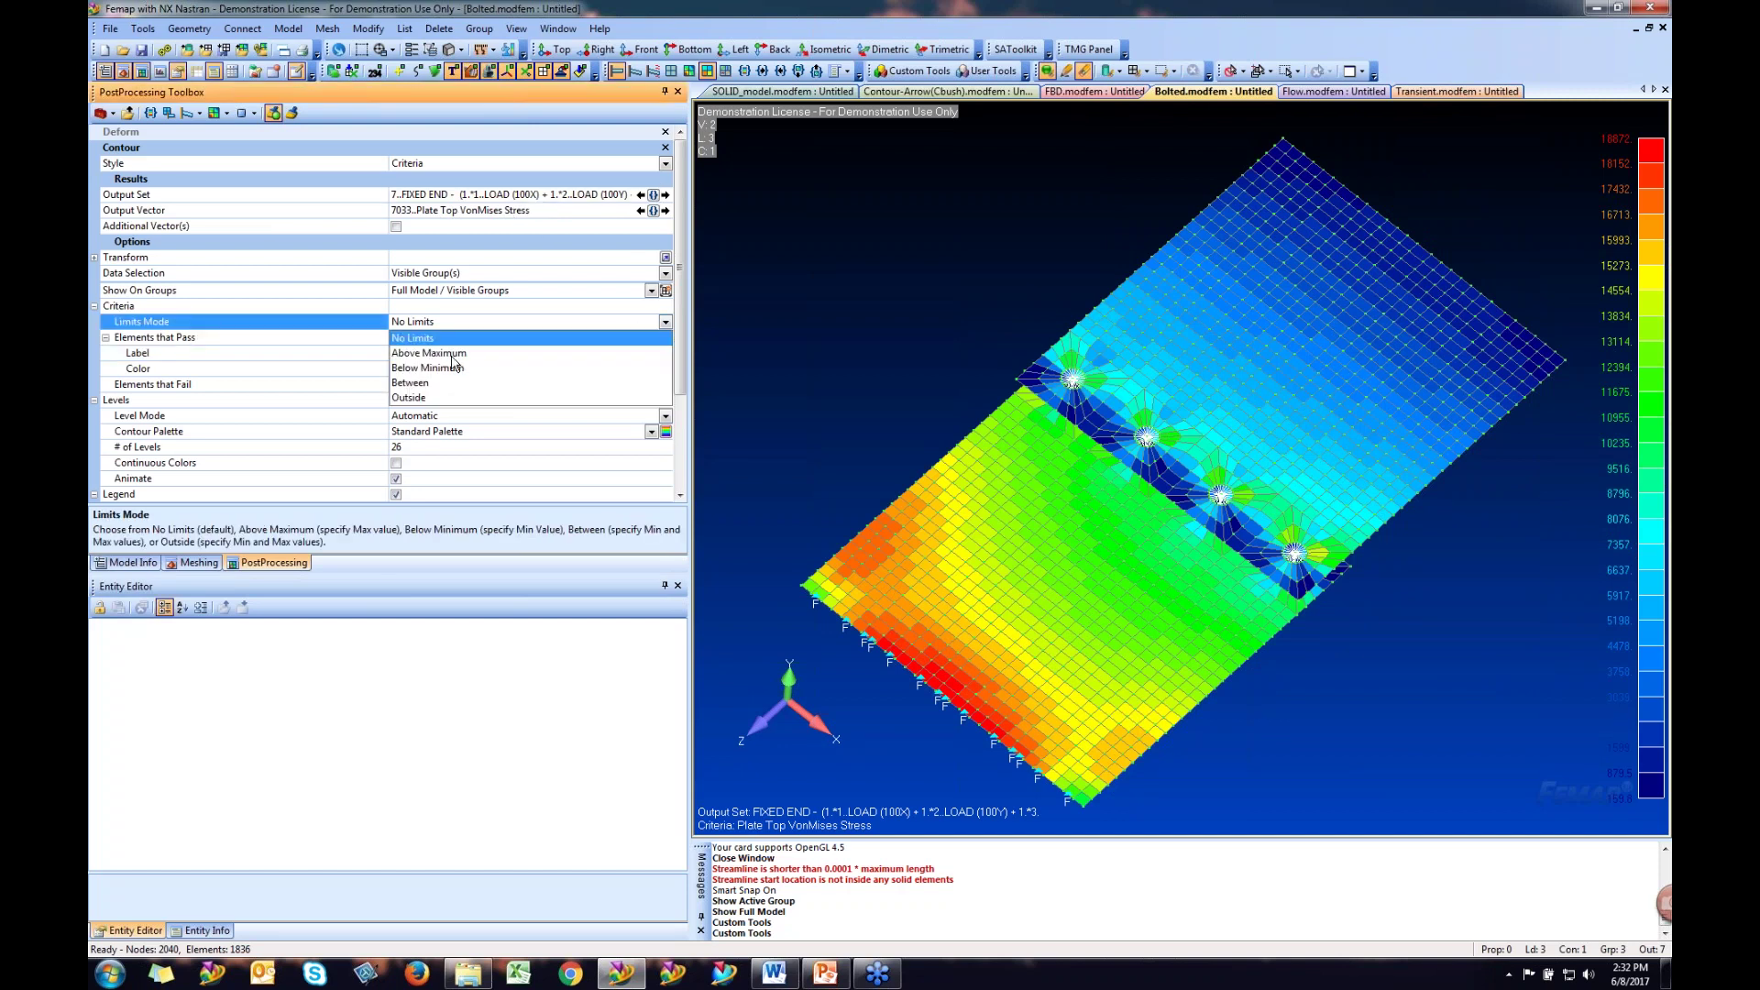
left_click(429, 353)
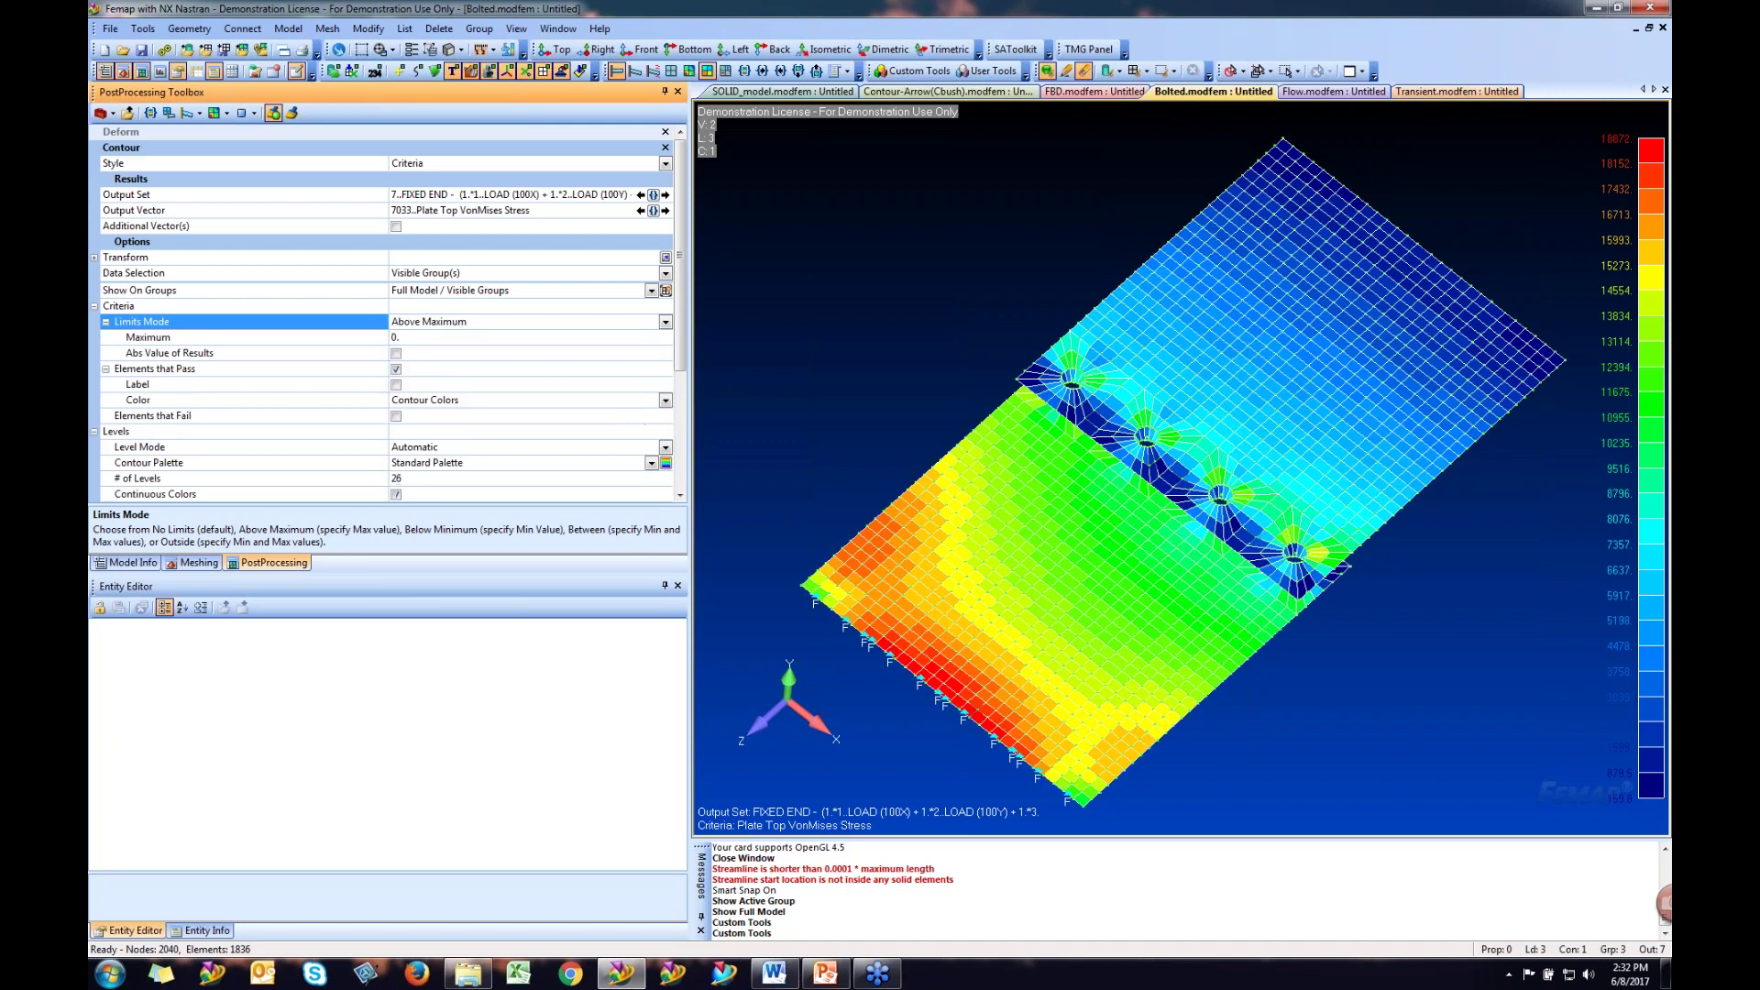
left_click(275, 338)
type("10000")
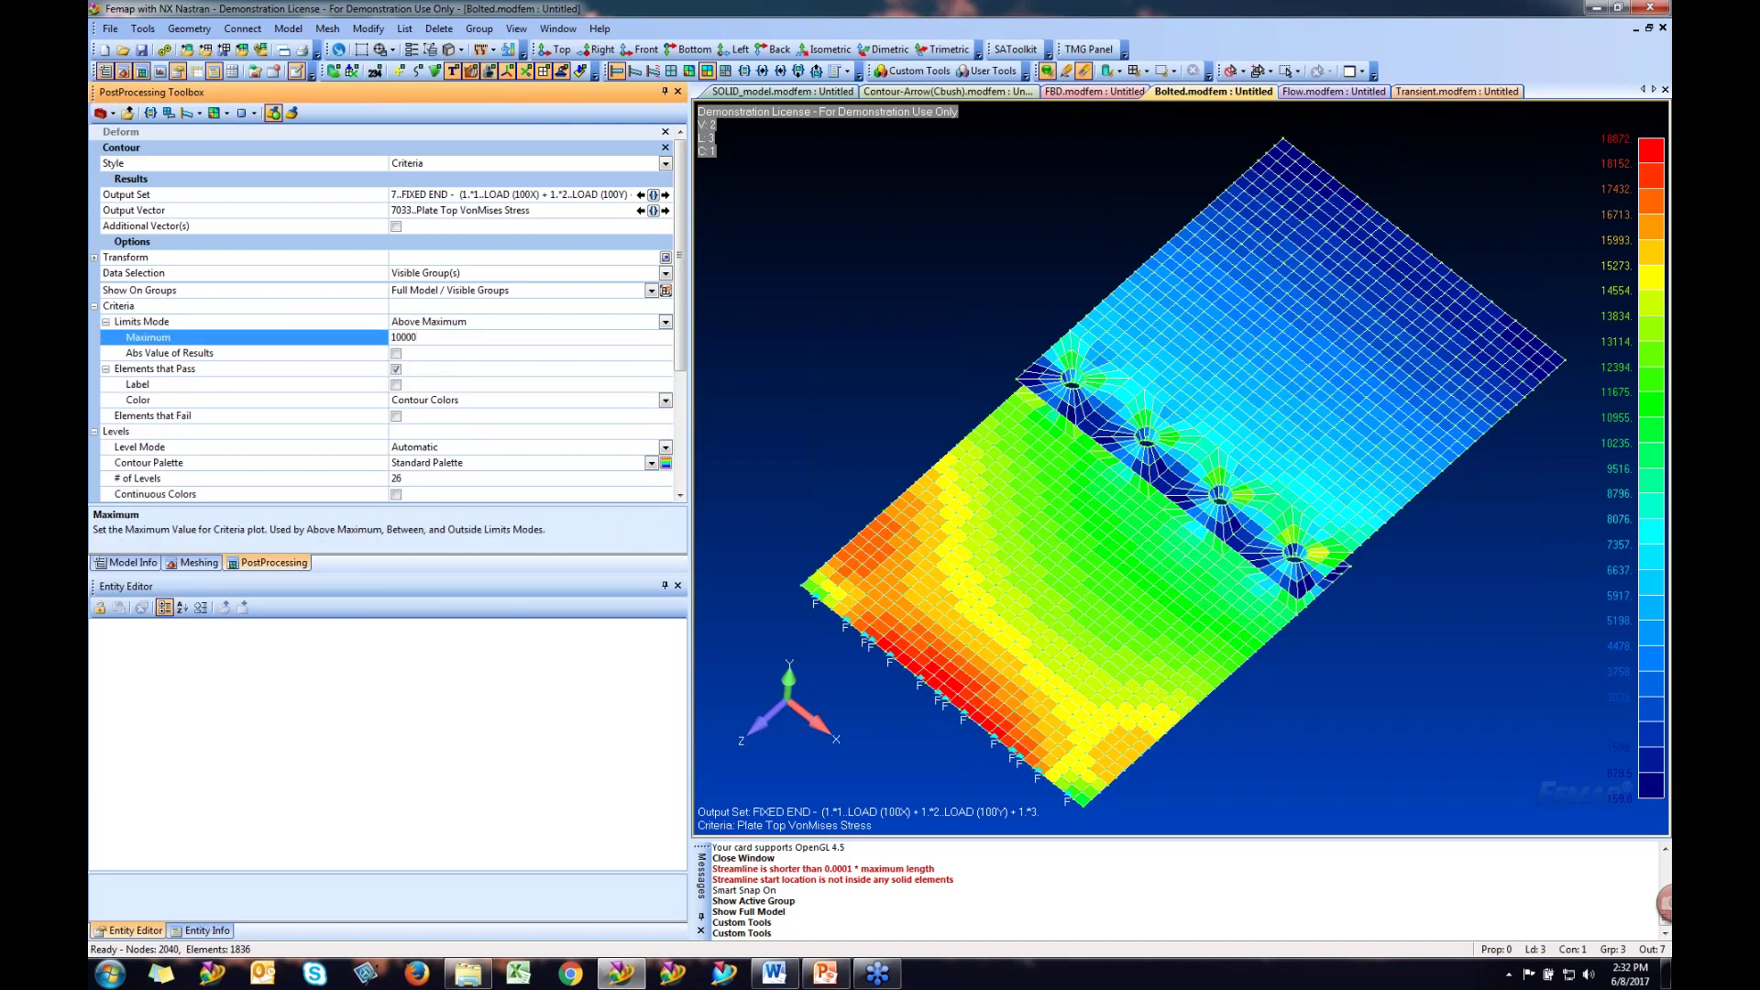
key("Return")
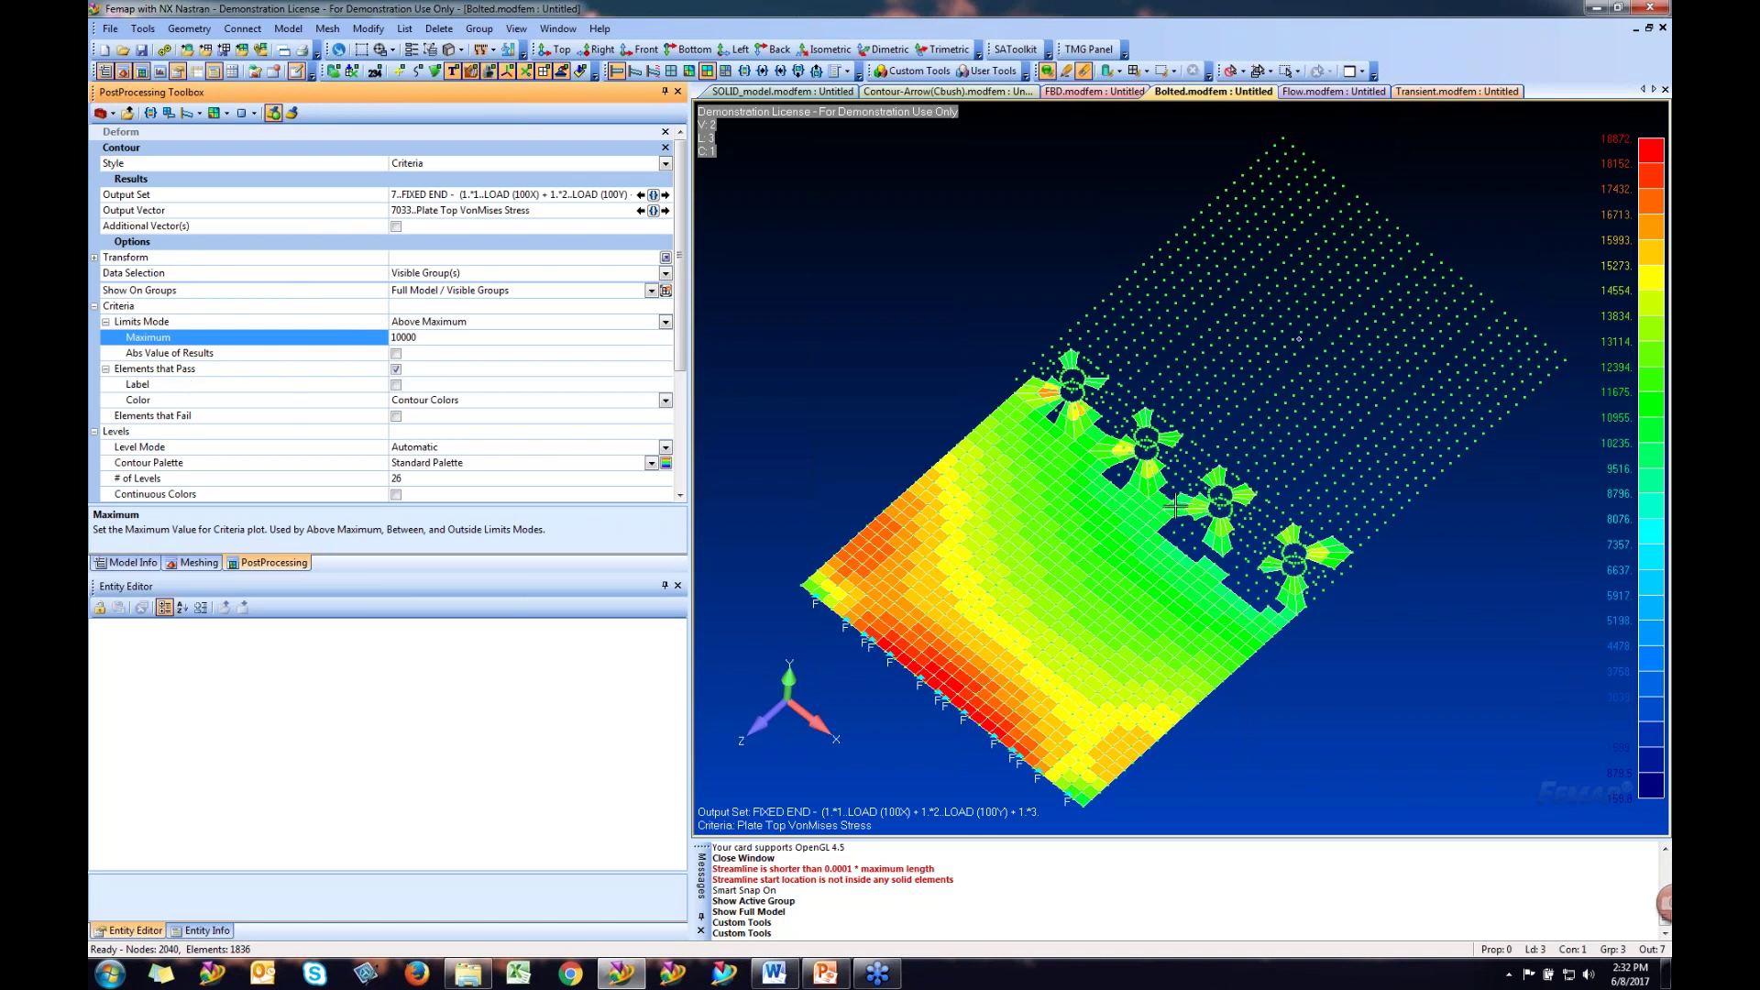
- Hide the nodes in the view and set the criteria limits mode to Below Minimum with a minimum of 10000
left_click(516, 75)
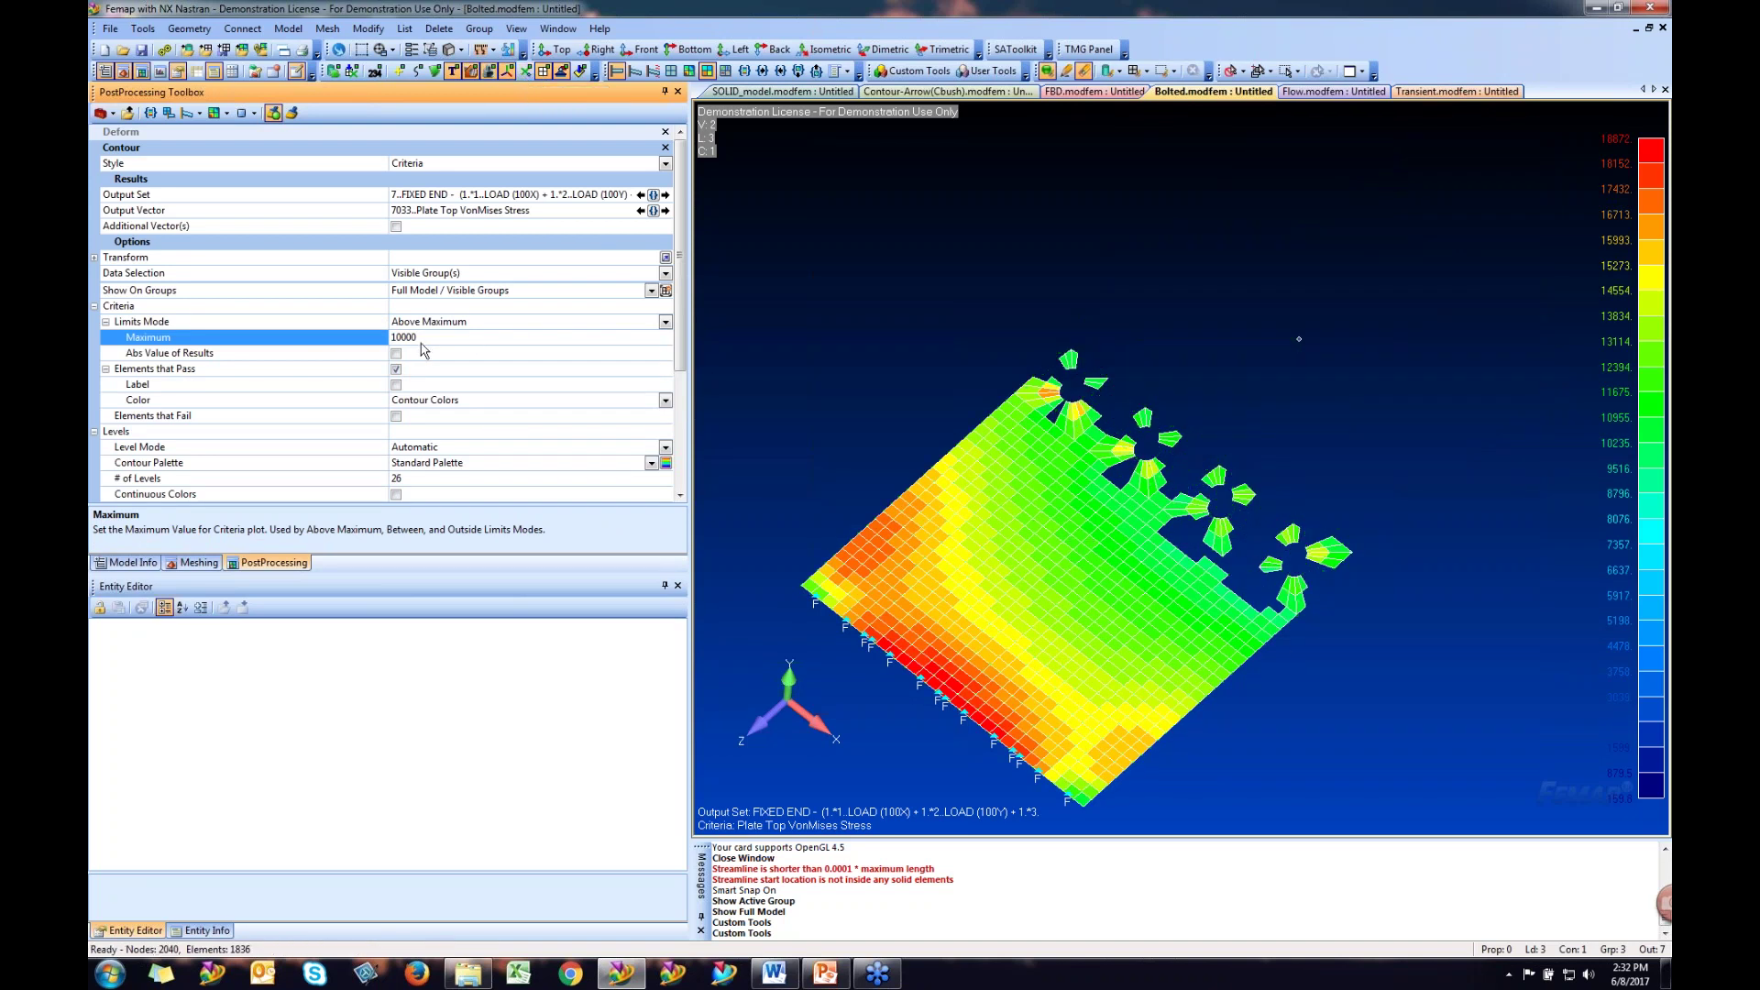
left_click(664, 322)
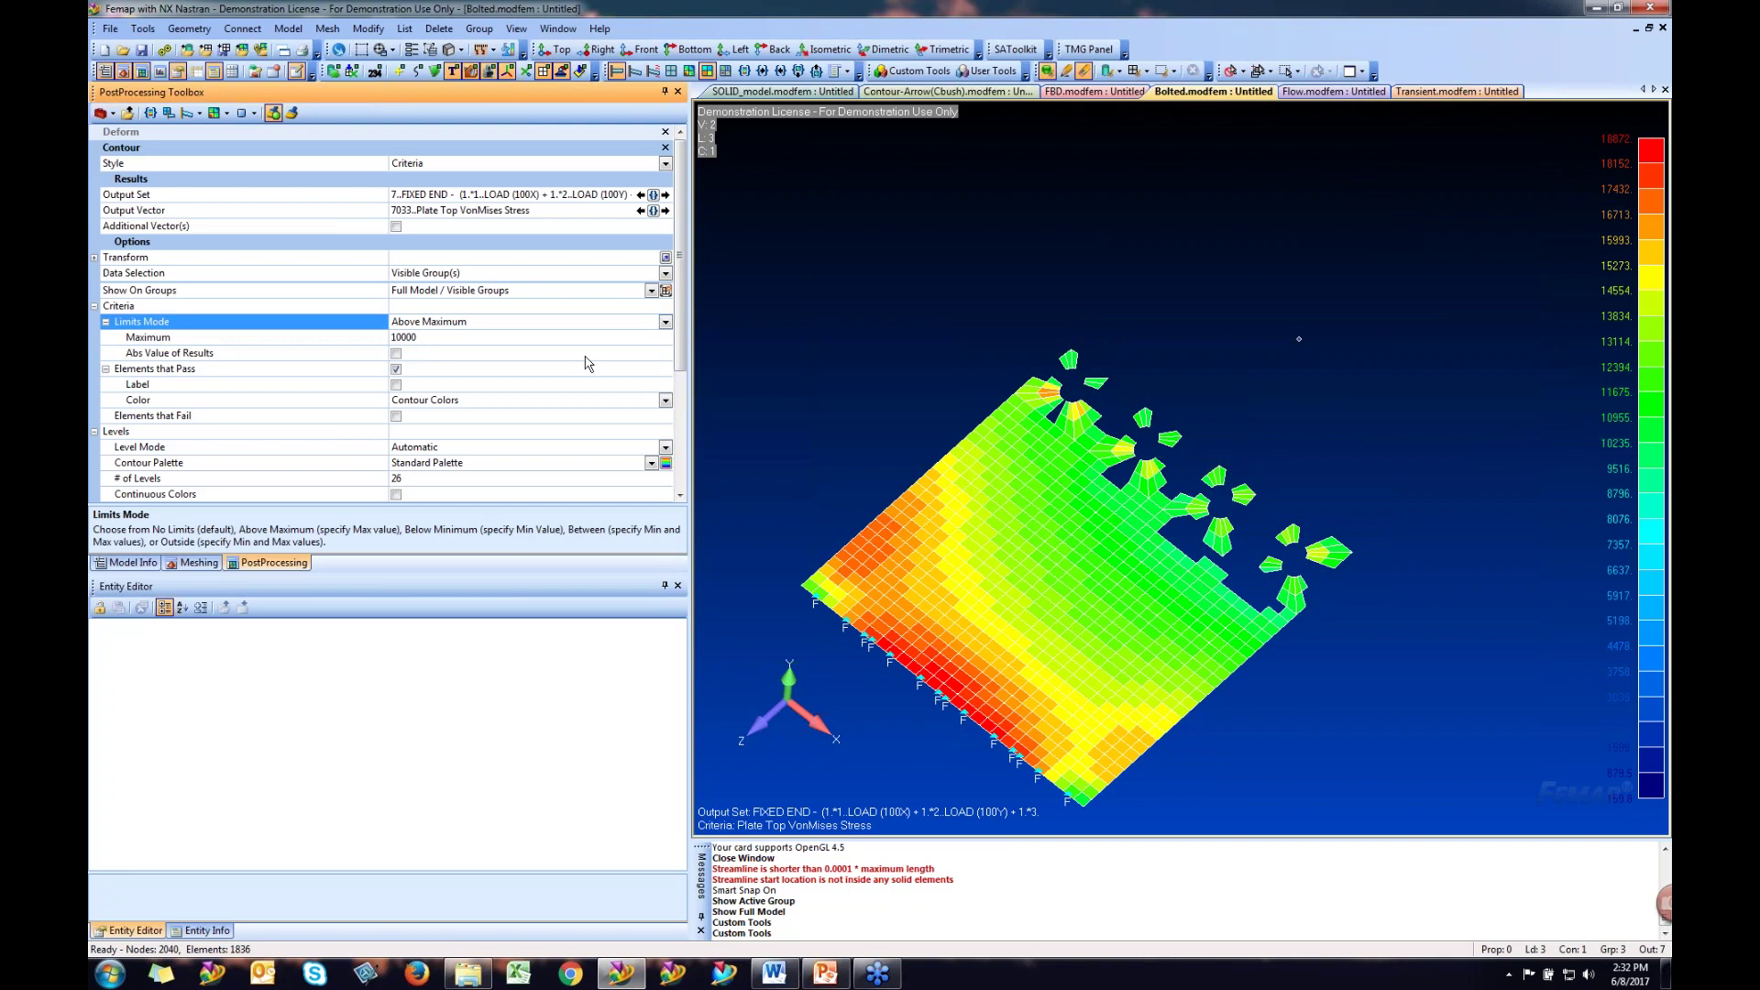
left_click(665, 322)
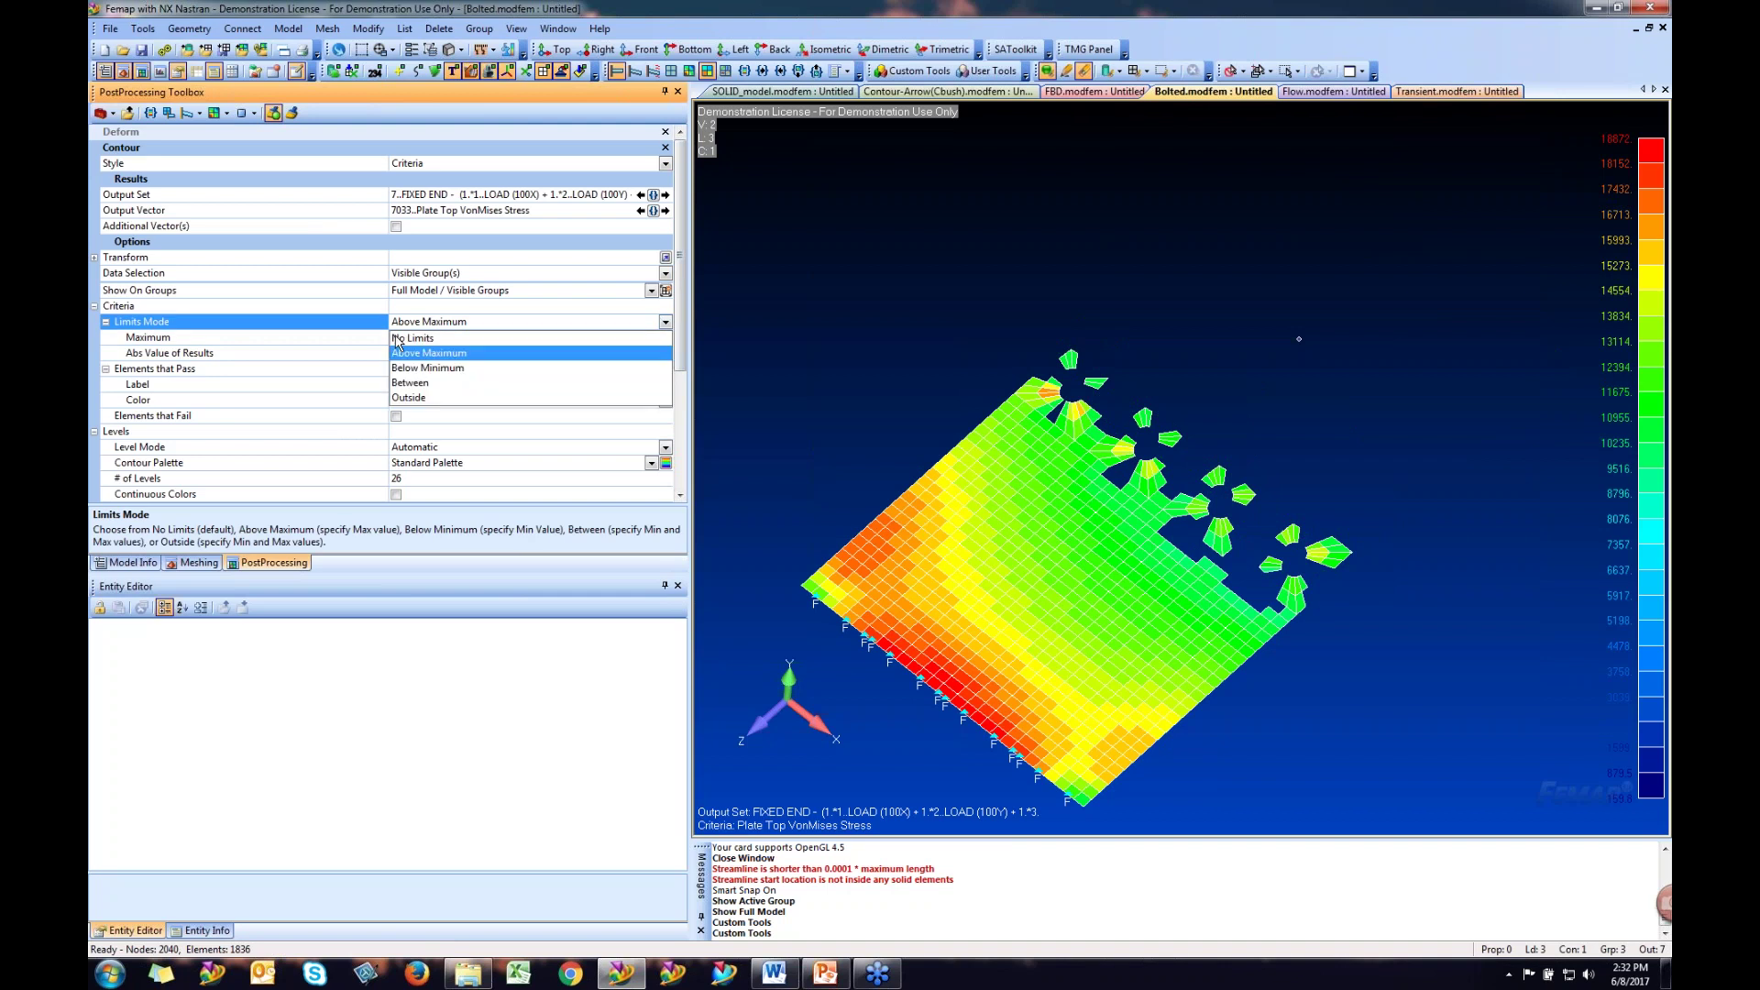
left_click(445, 367)
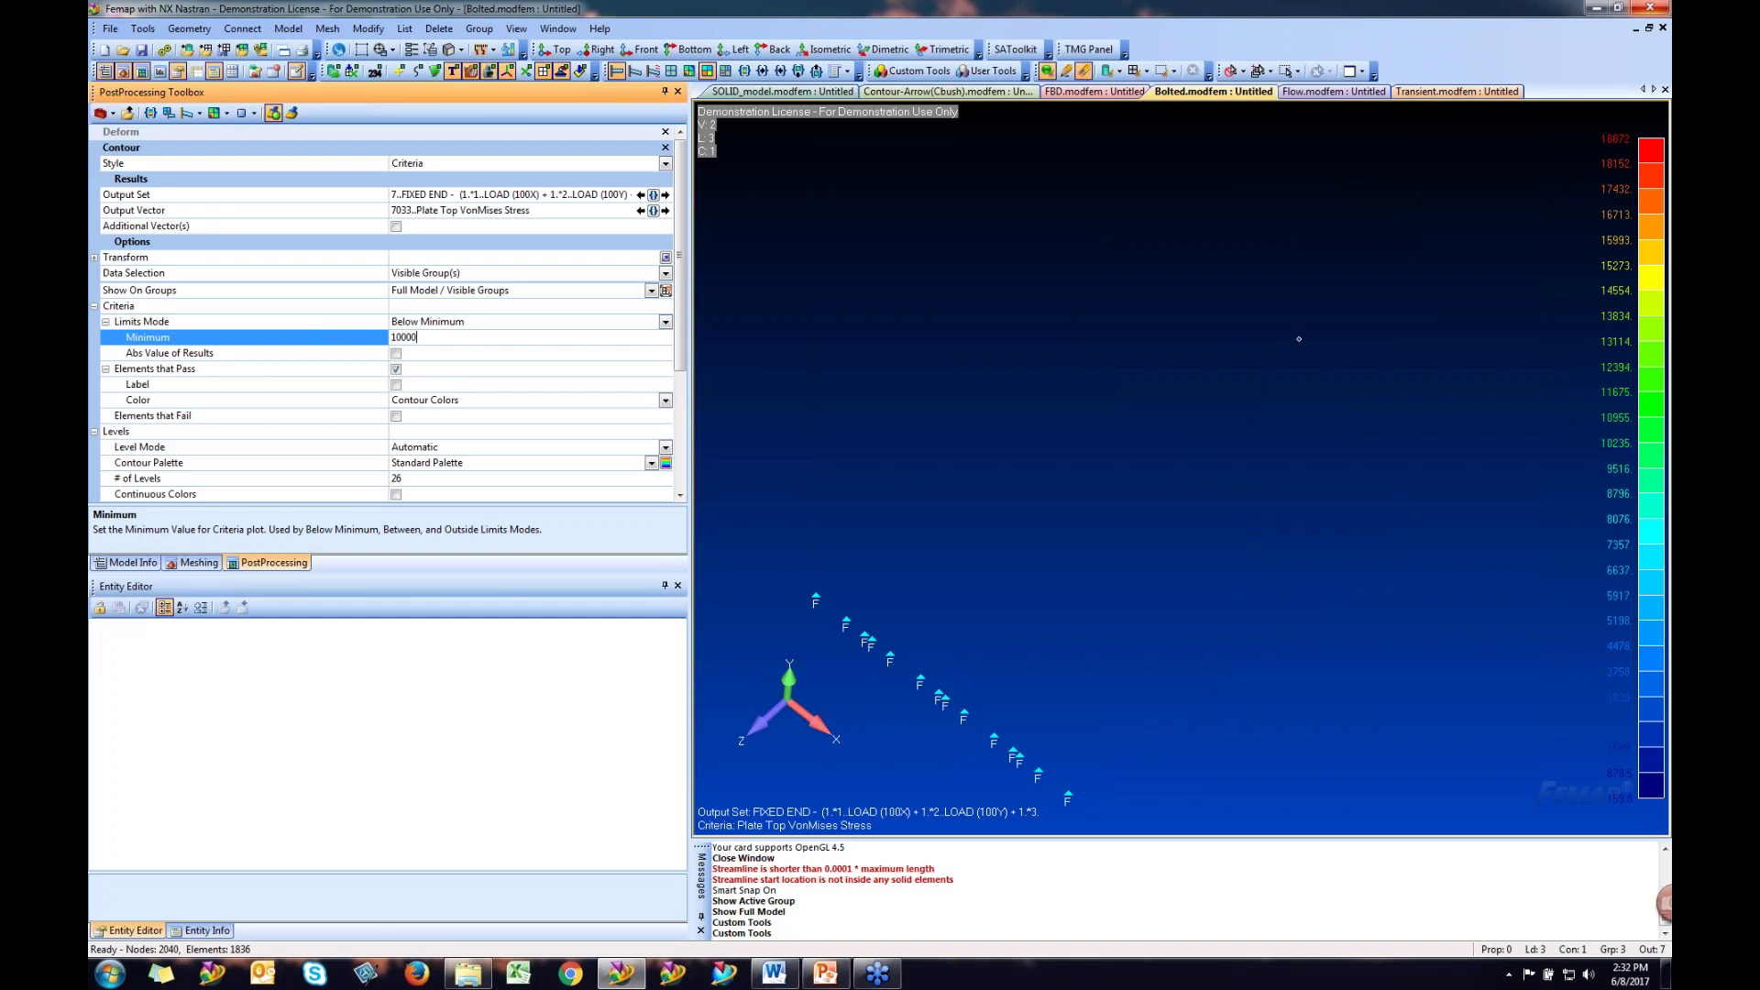
type("10000")
key("Return")
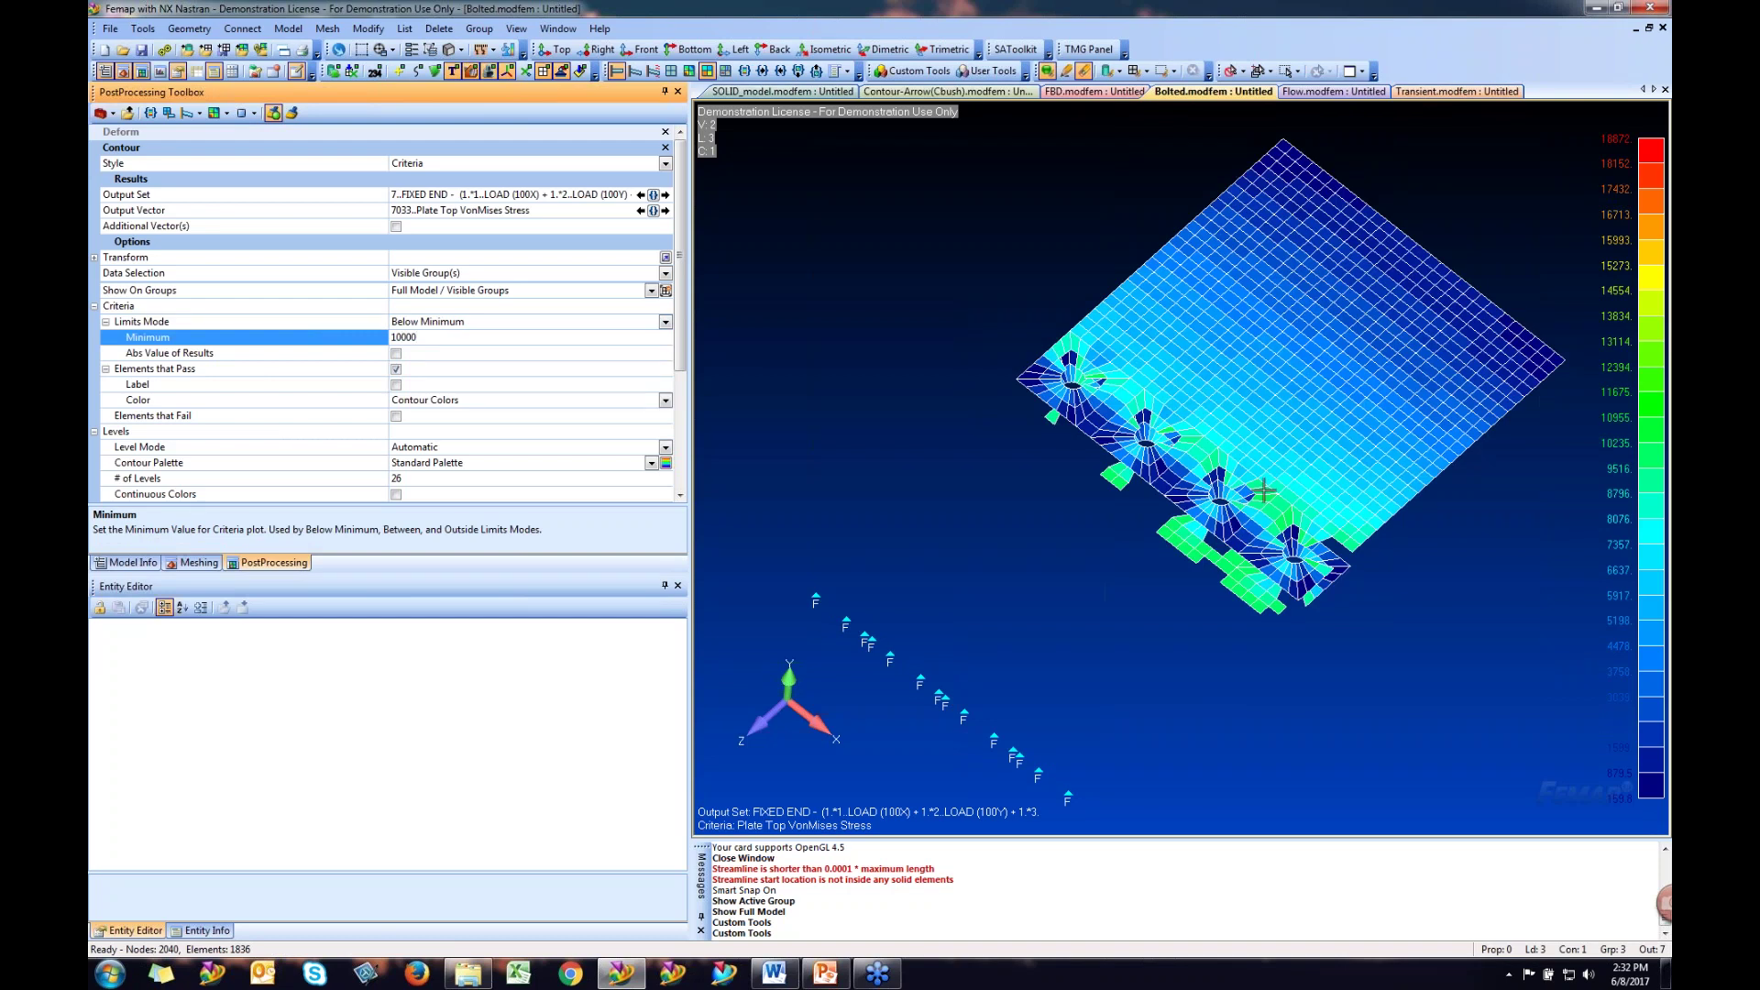
middle_click_drag(1311, 587, 1332, 421)
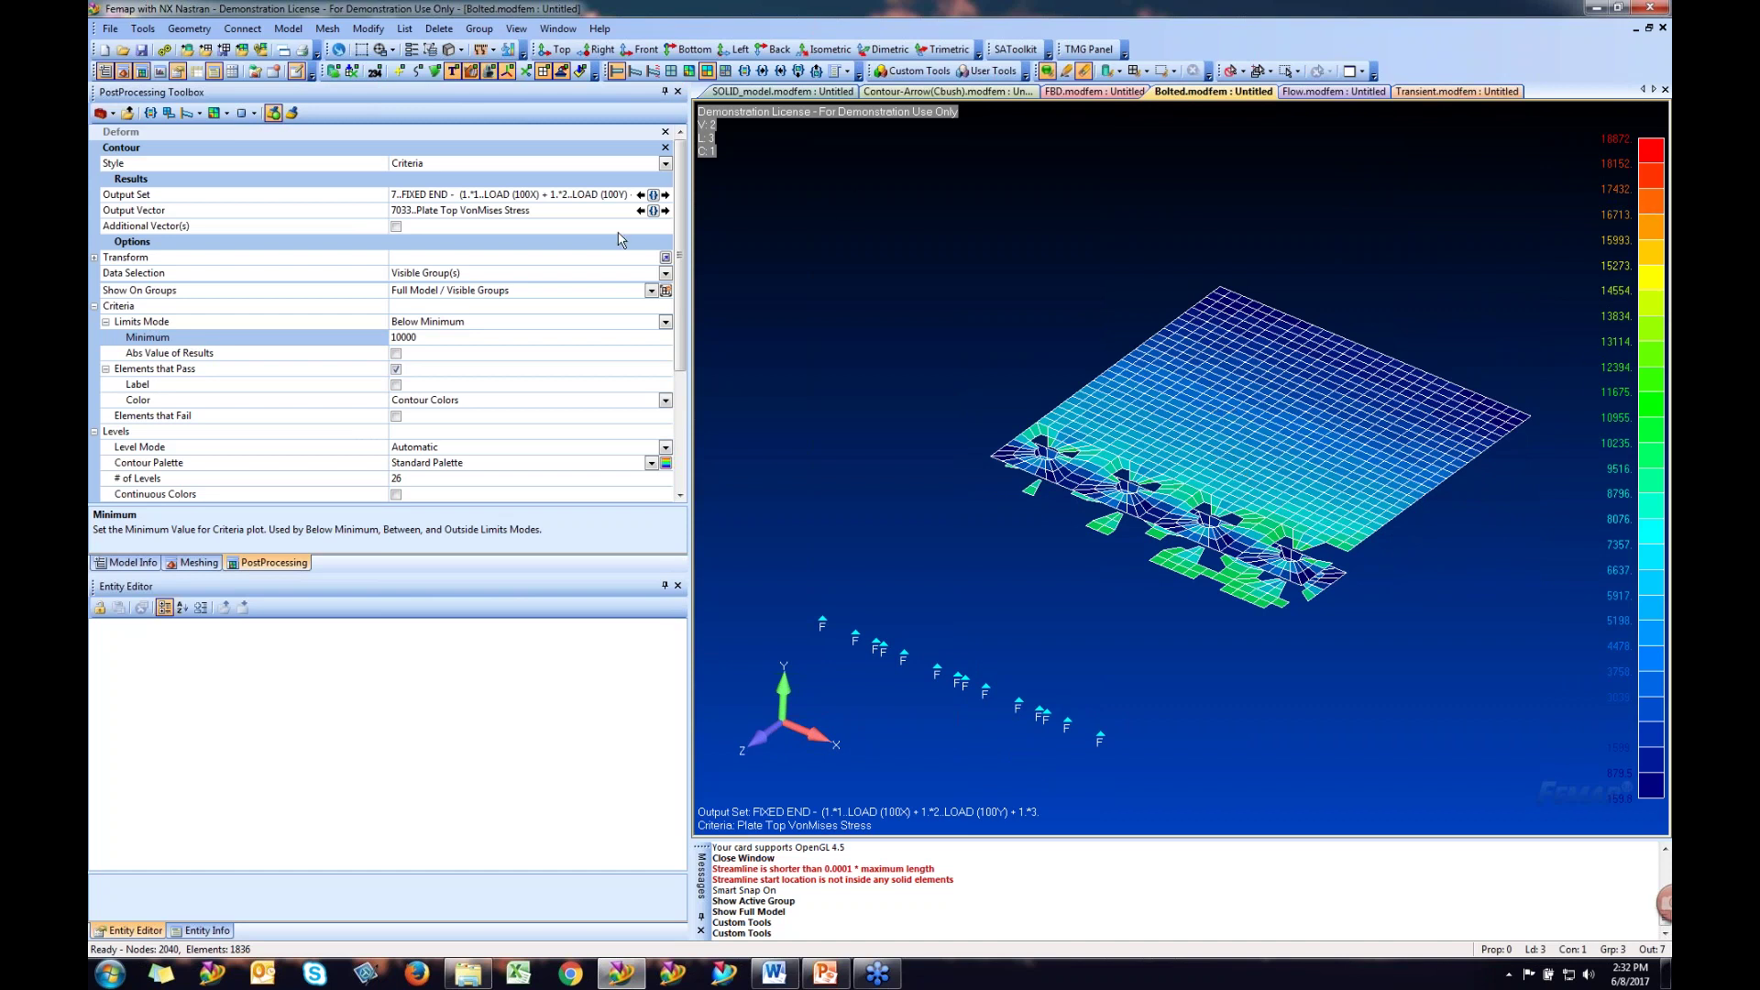
- Switch the criteria limits mode to Above Maximum and set the maximum to 15000
left_click(666, 322)
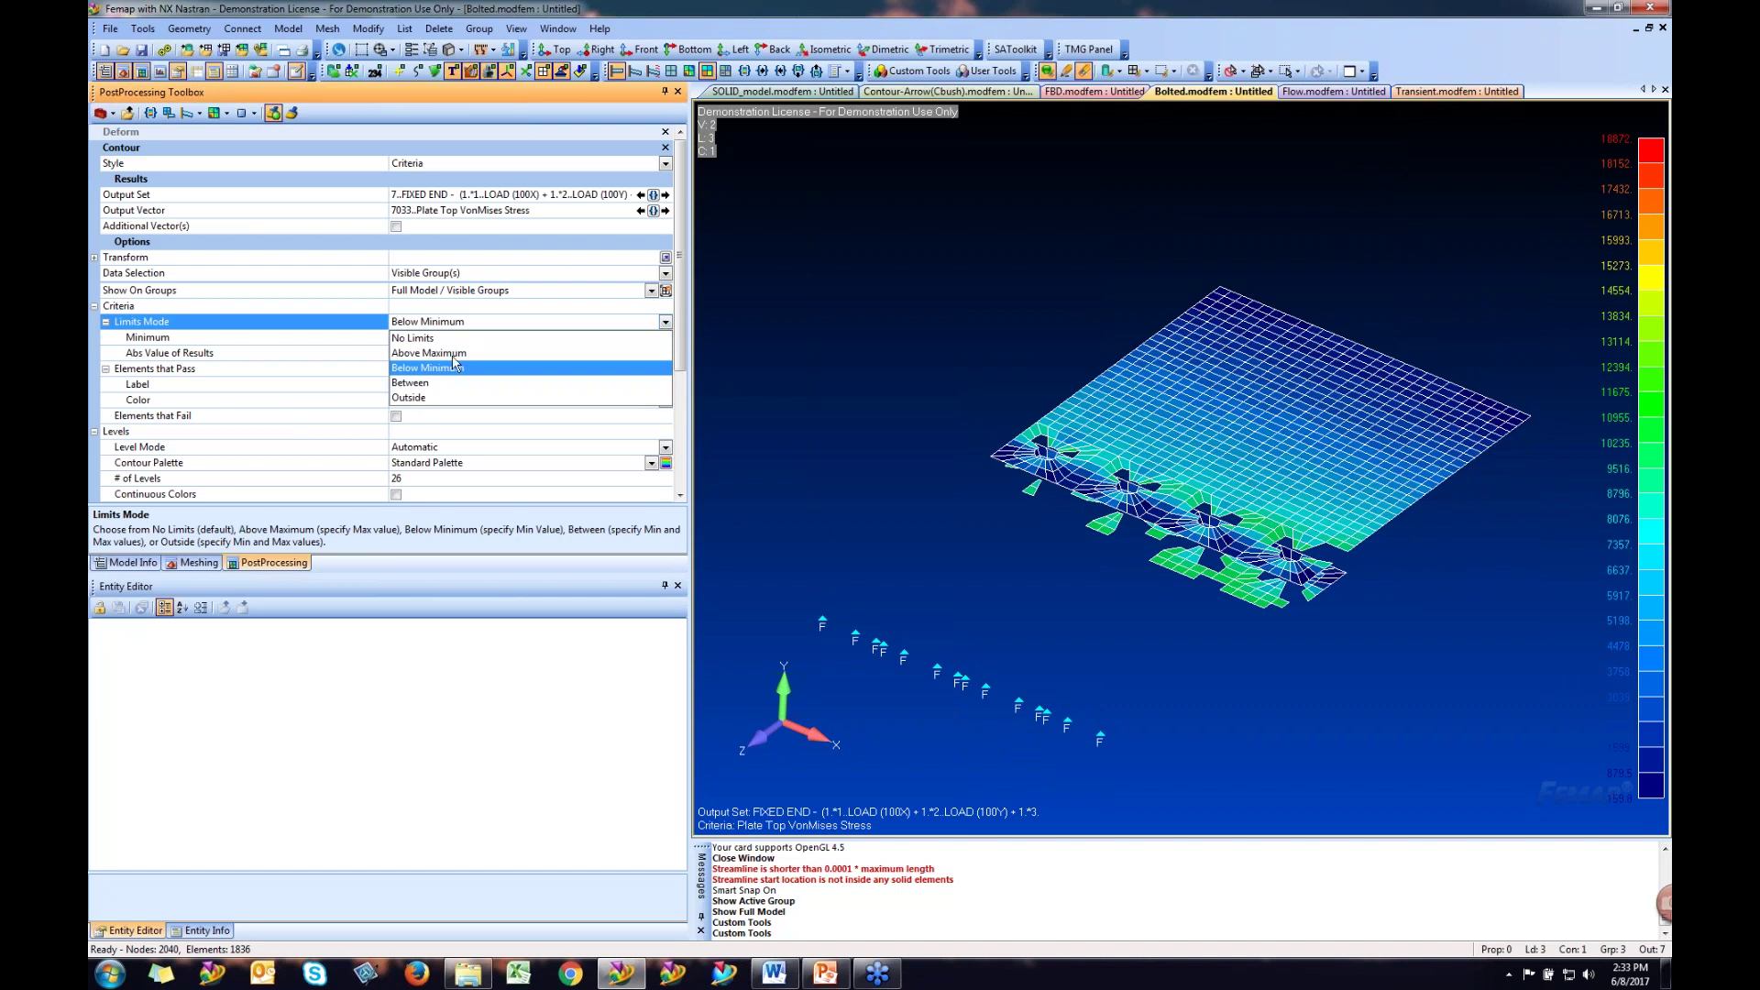
left_click(440, 354)
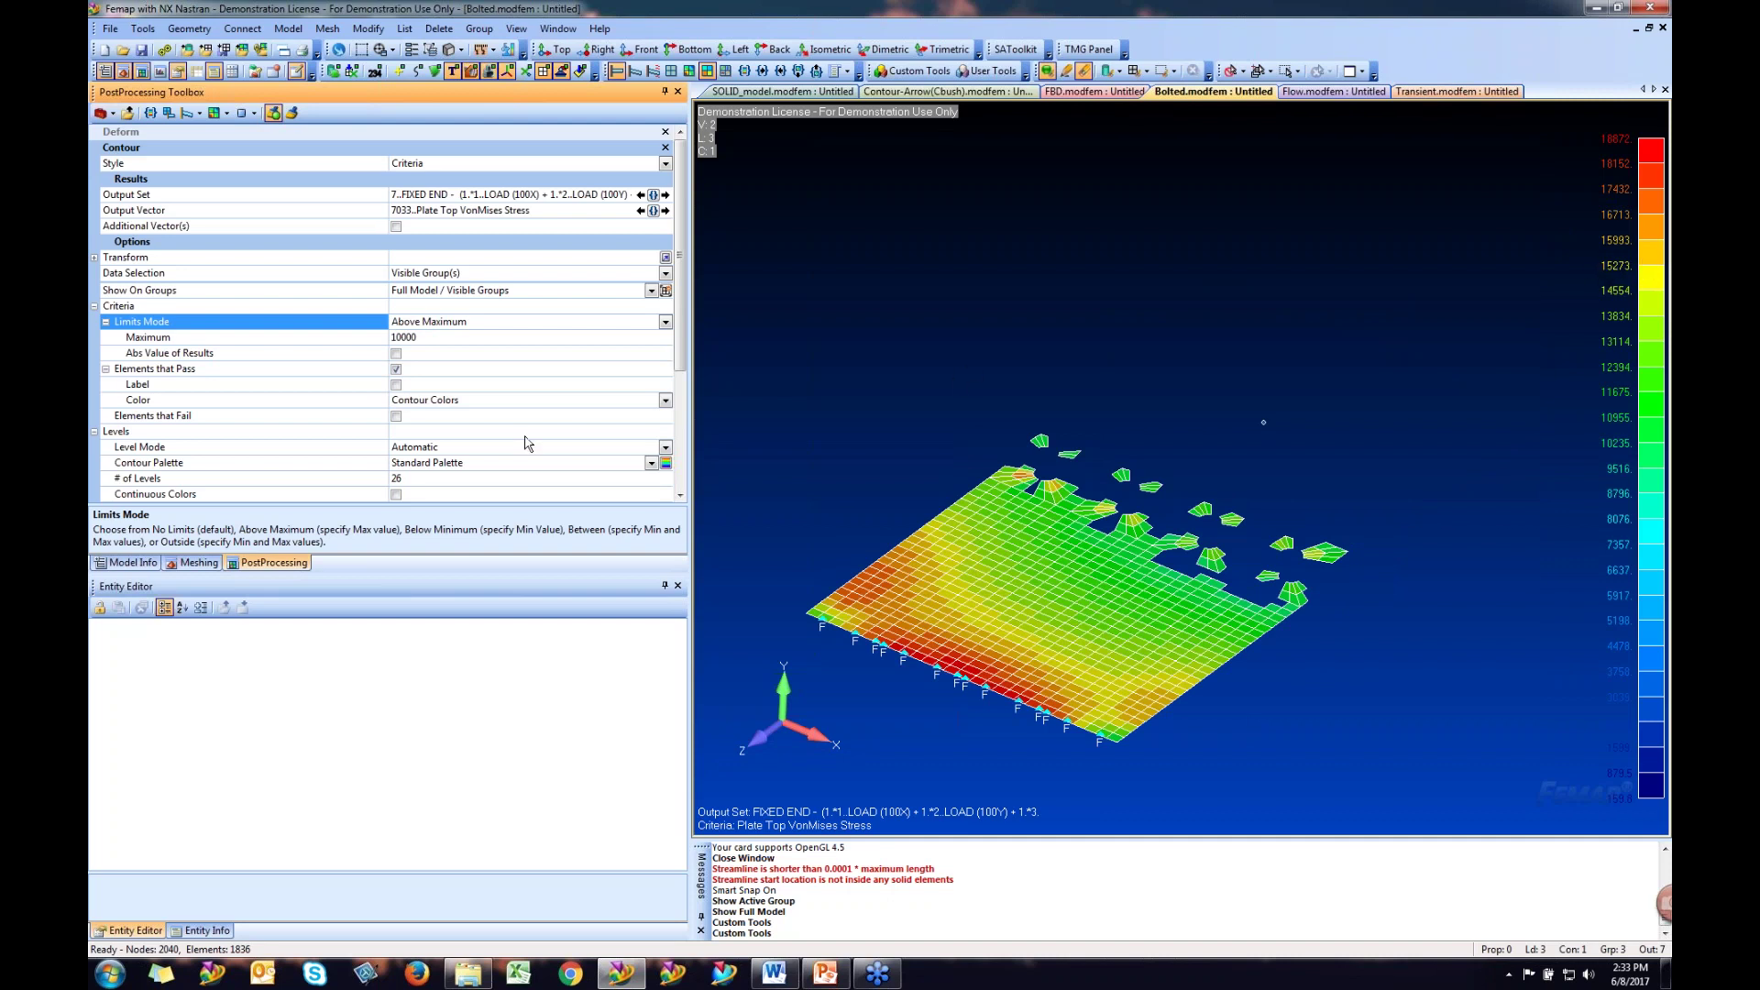
left_click(385, 337)
left_click(396, 339)
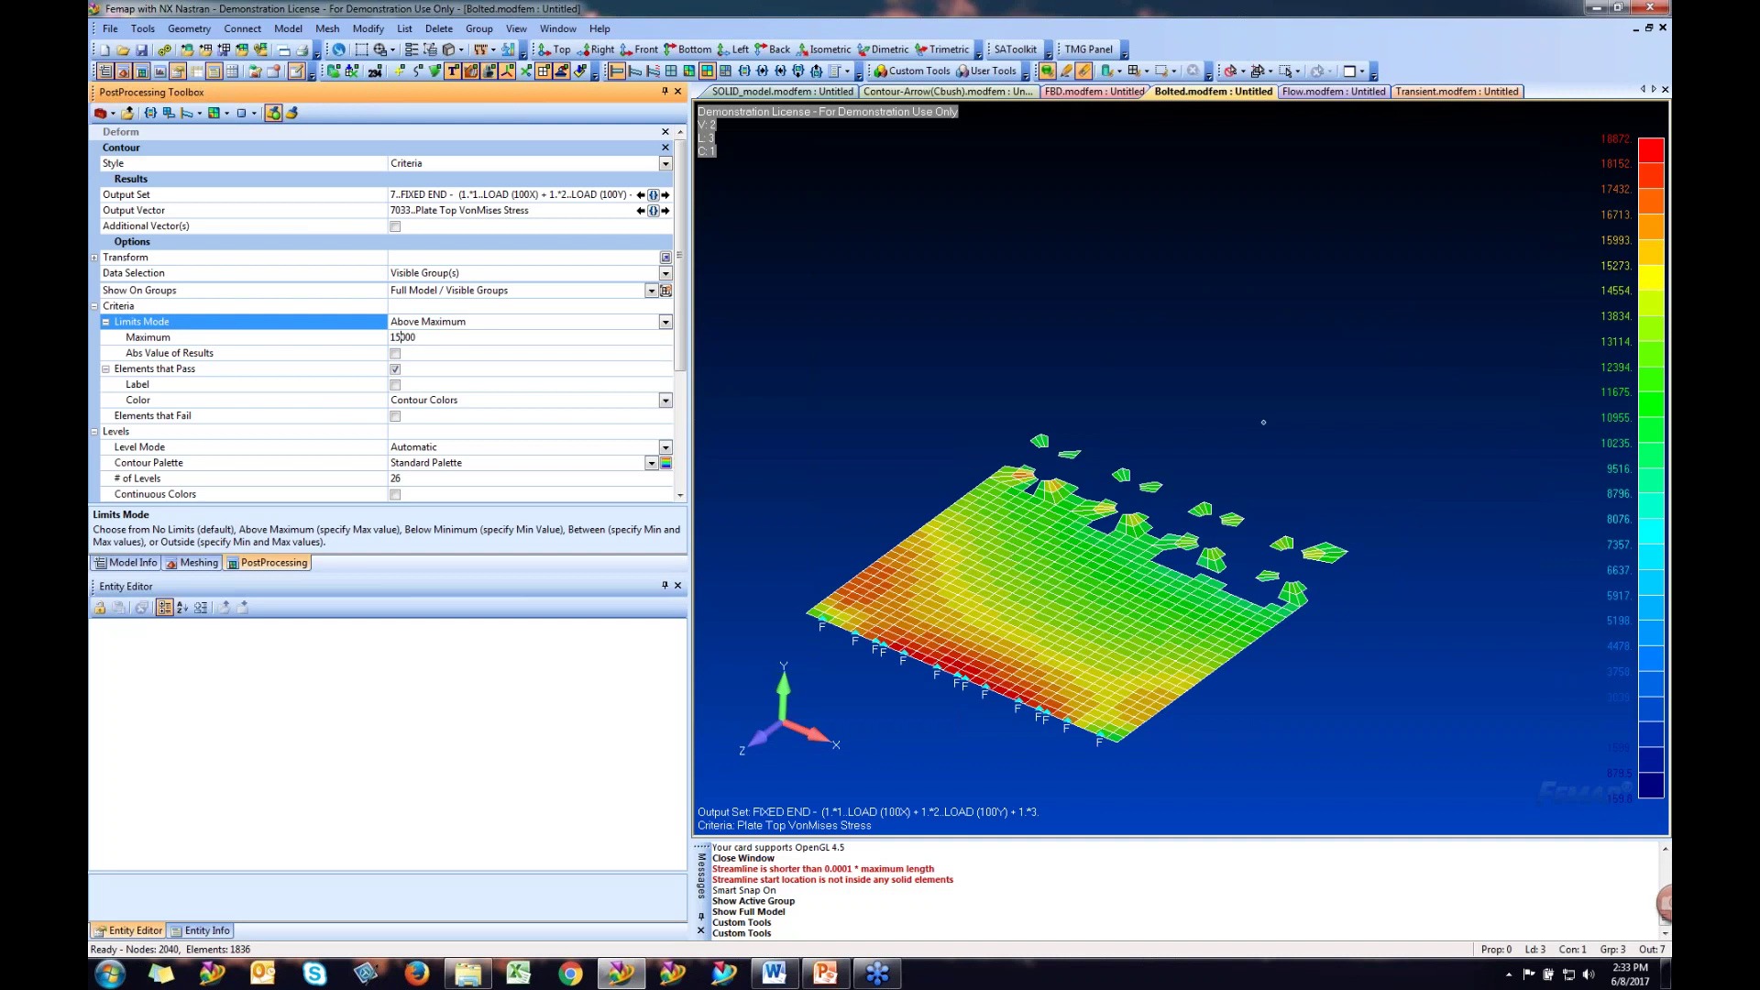
middle_click_drag(980, 519, 1197, 754)
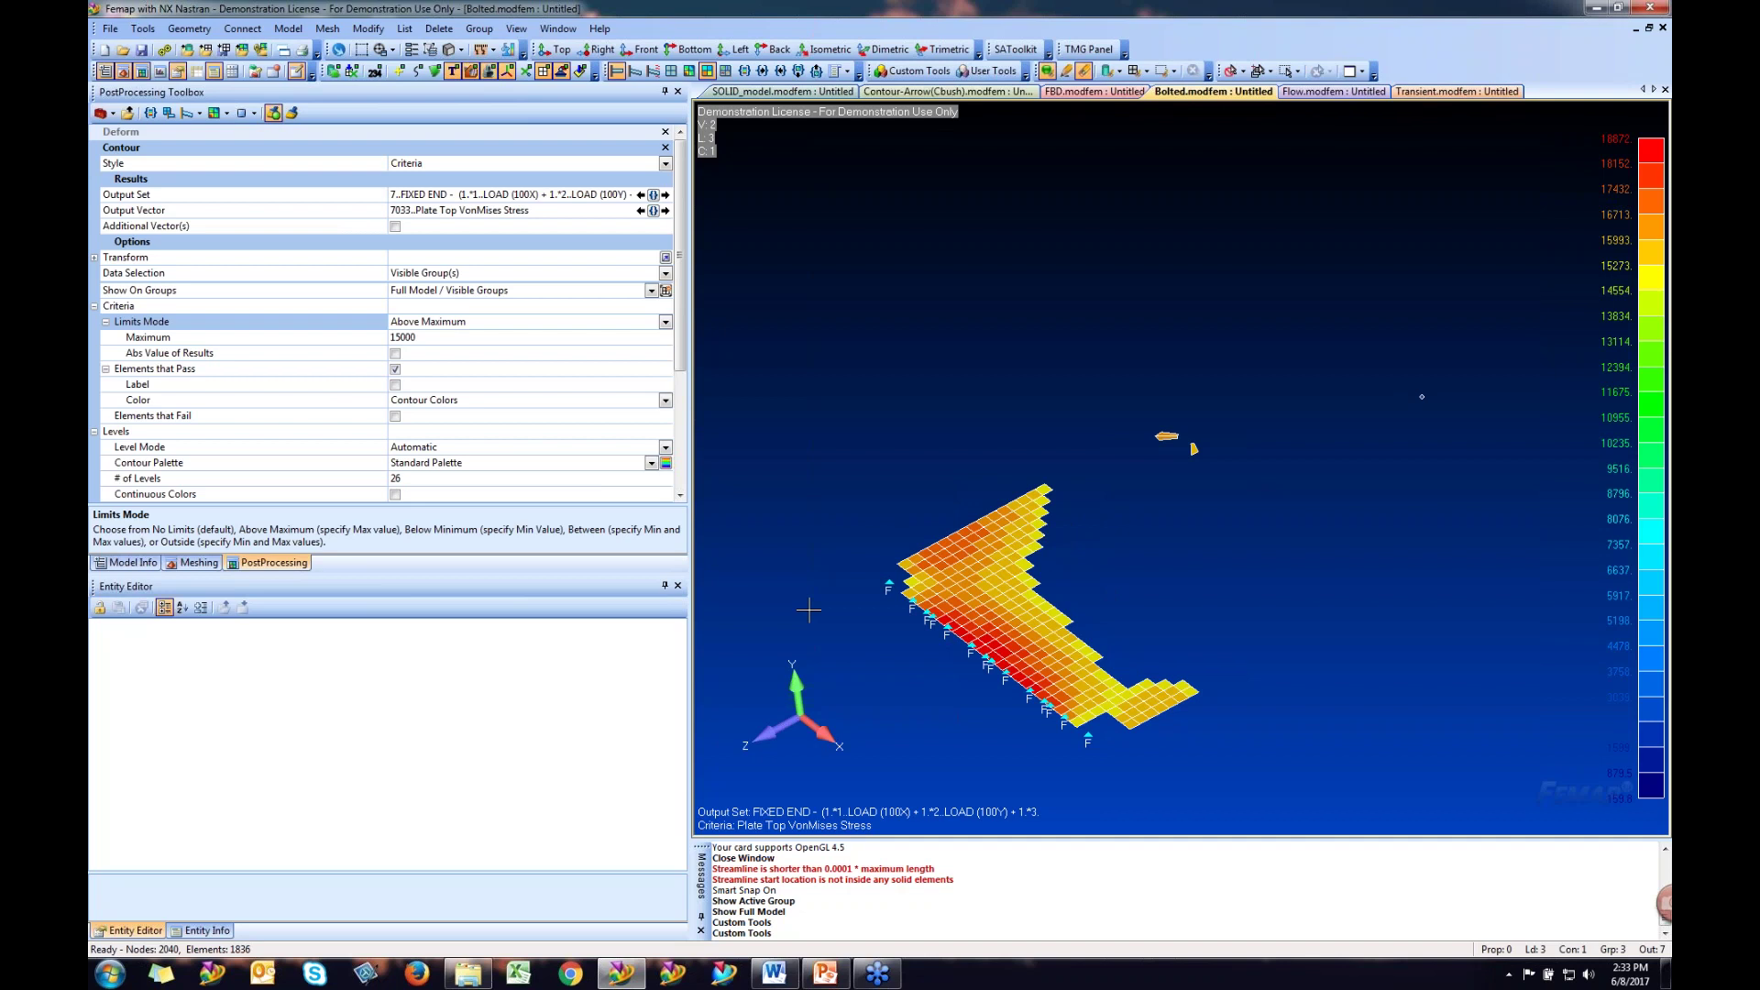
- Set the criteria limits mode back to Below Minimum and collapse the Levels options
left_click(664, 324)
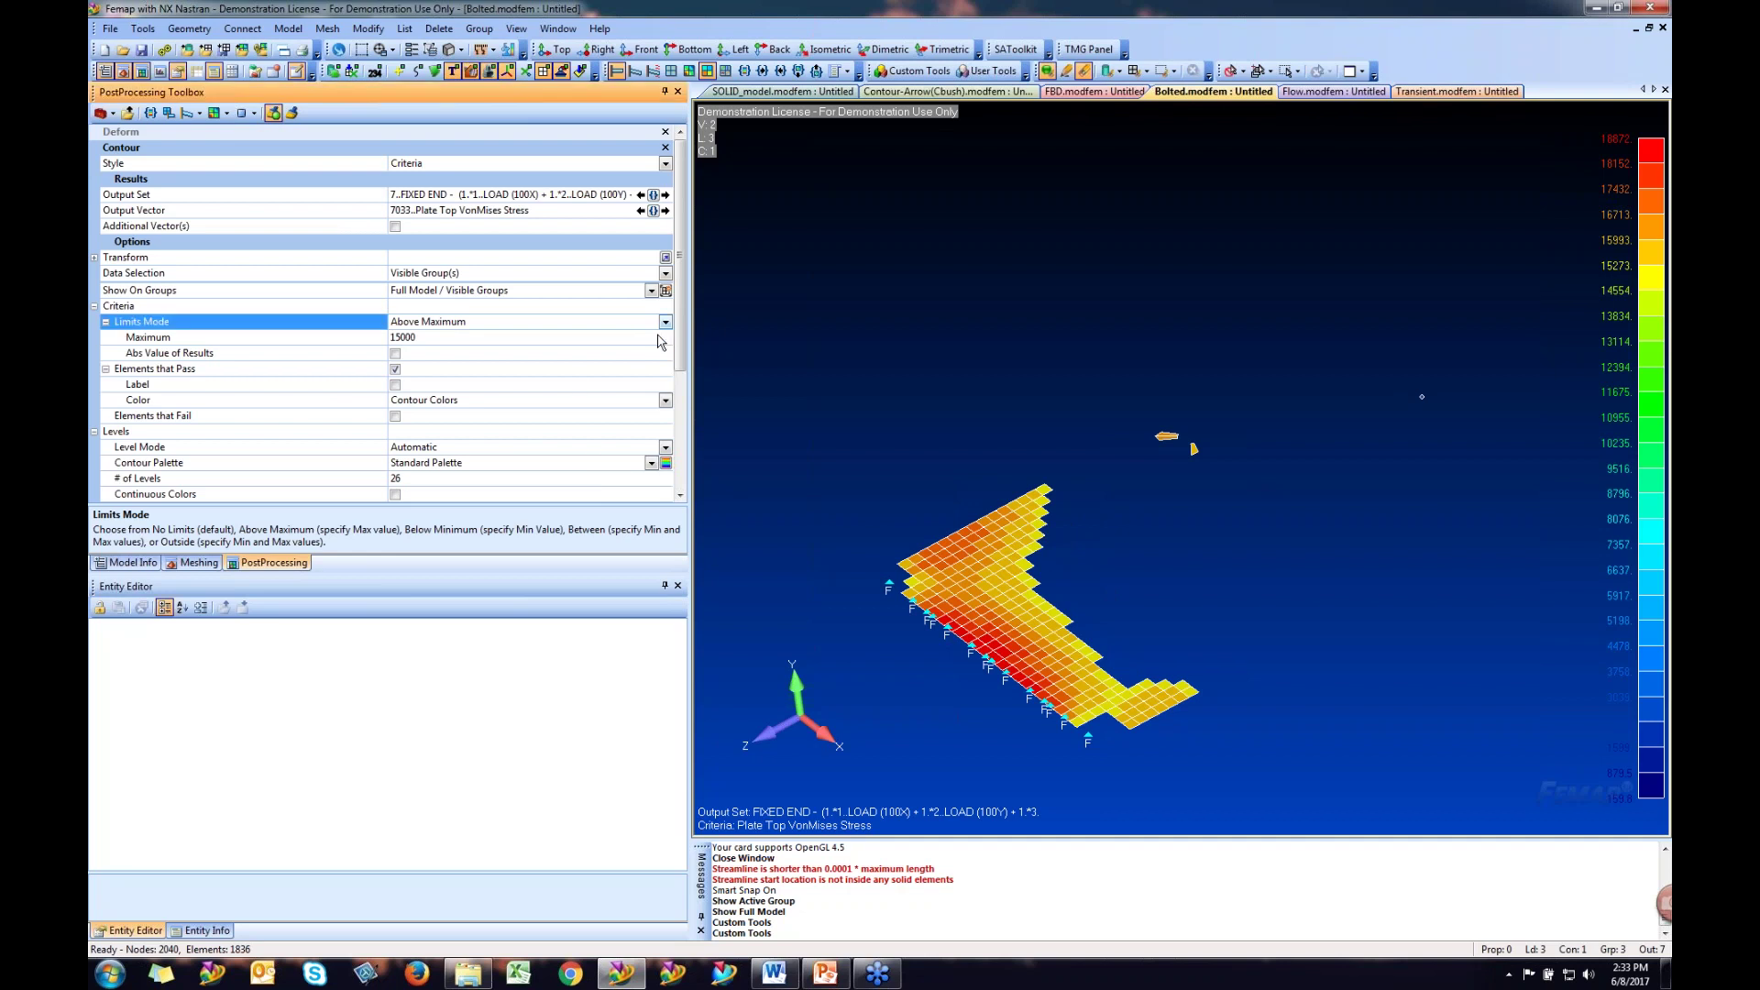
key("Down")
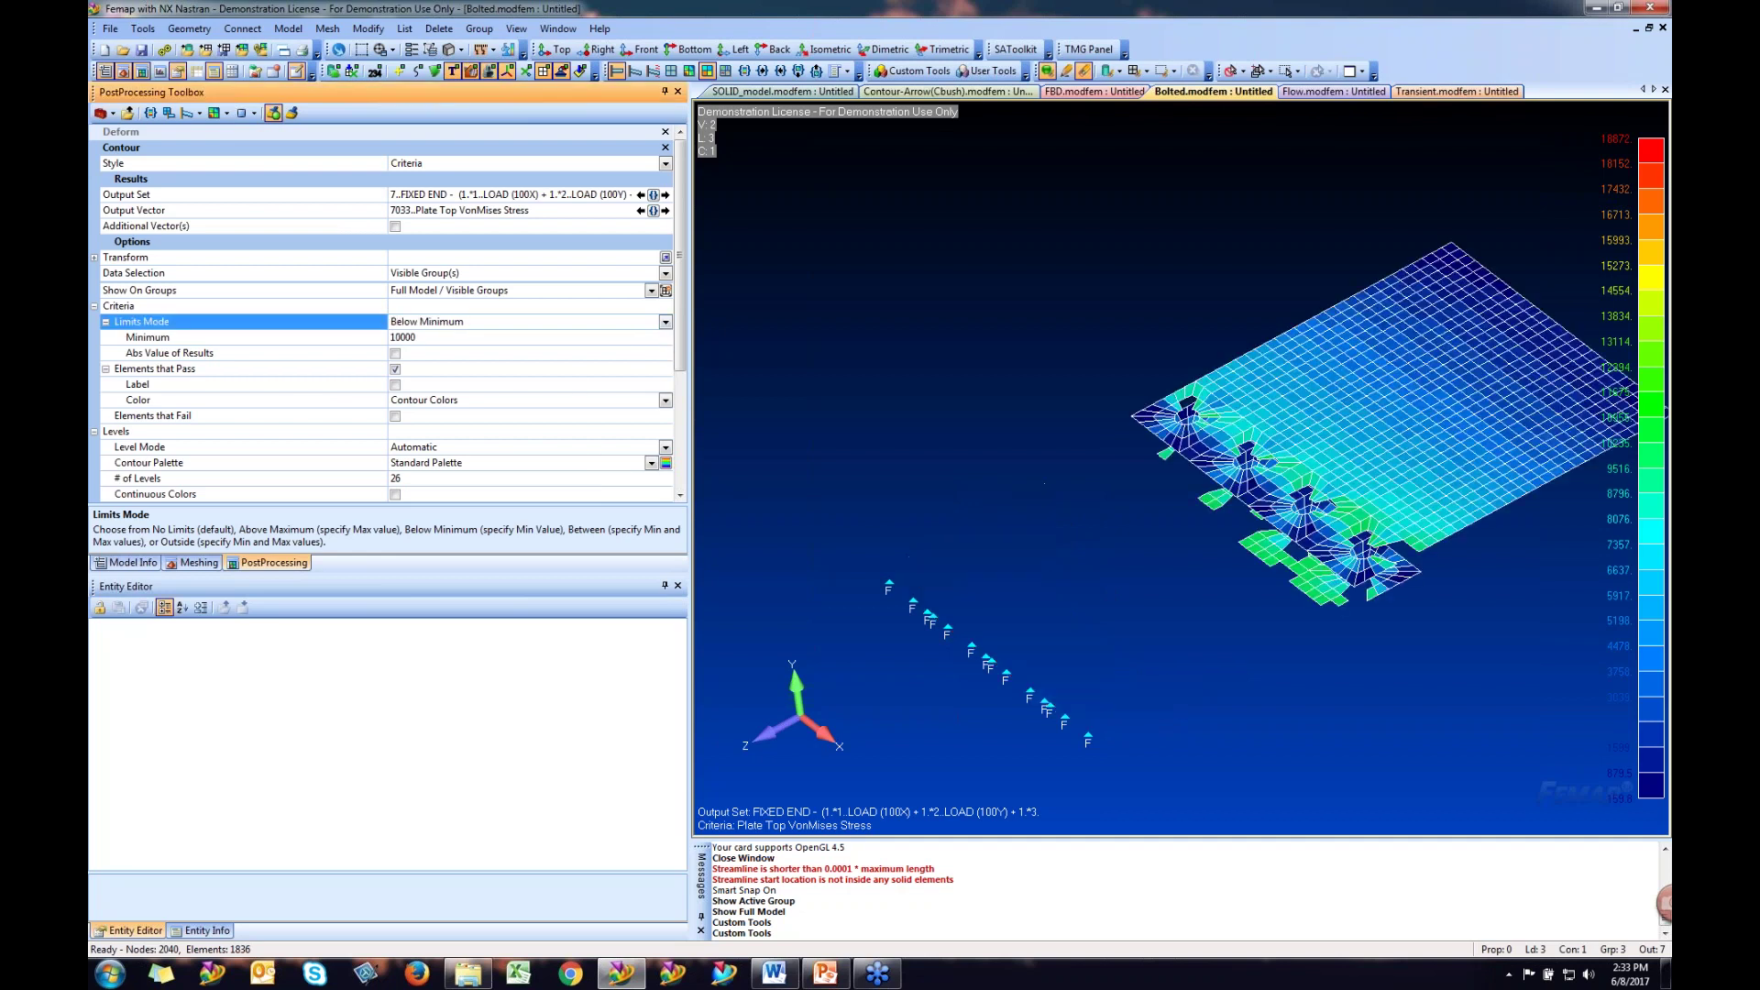
left_click(666, 322)
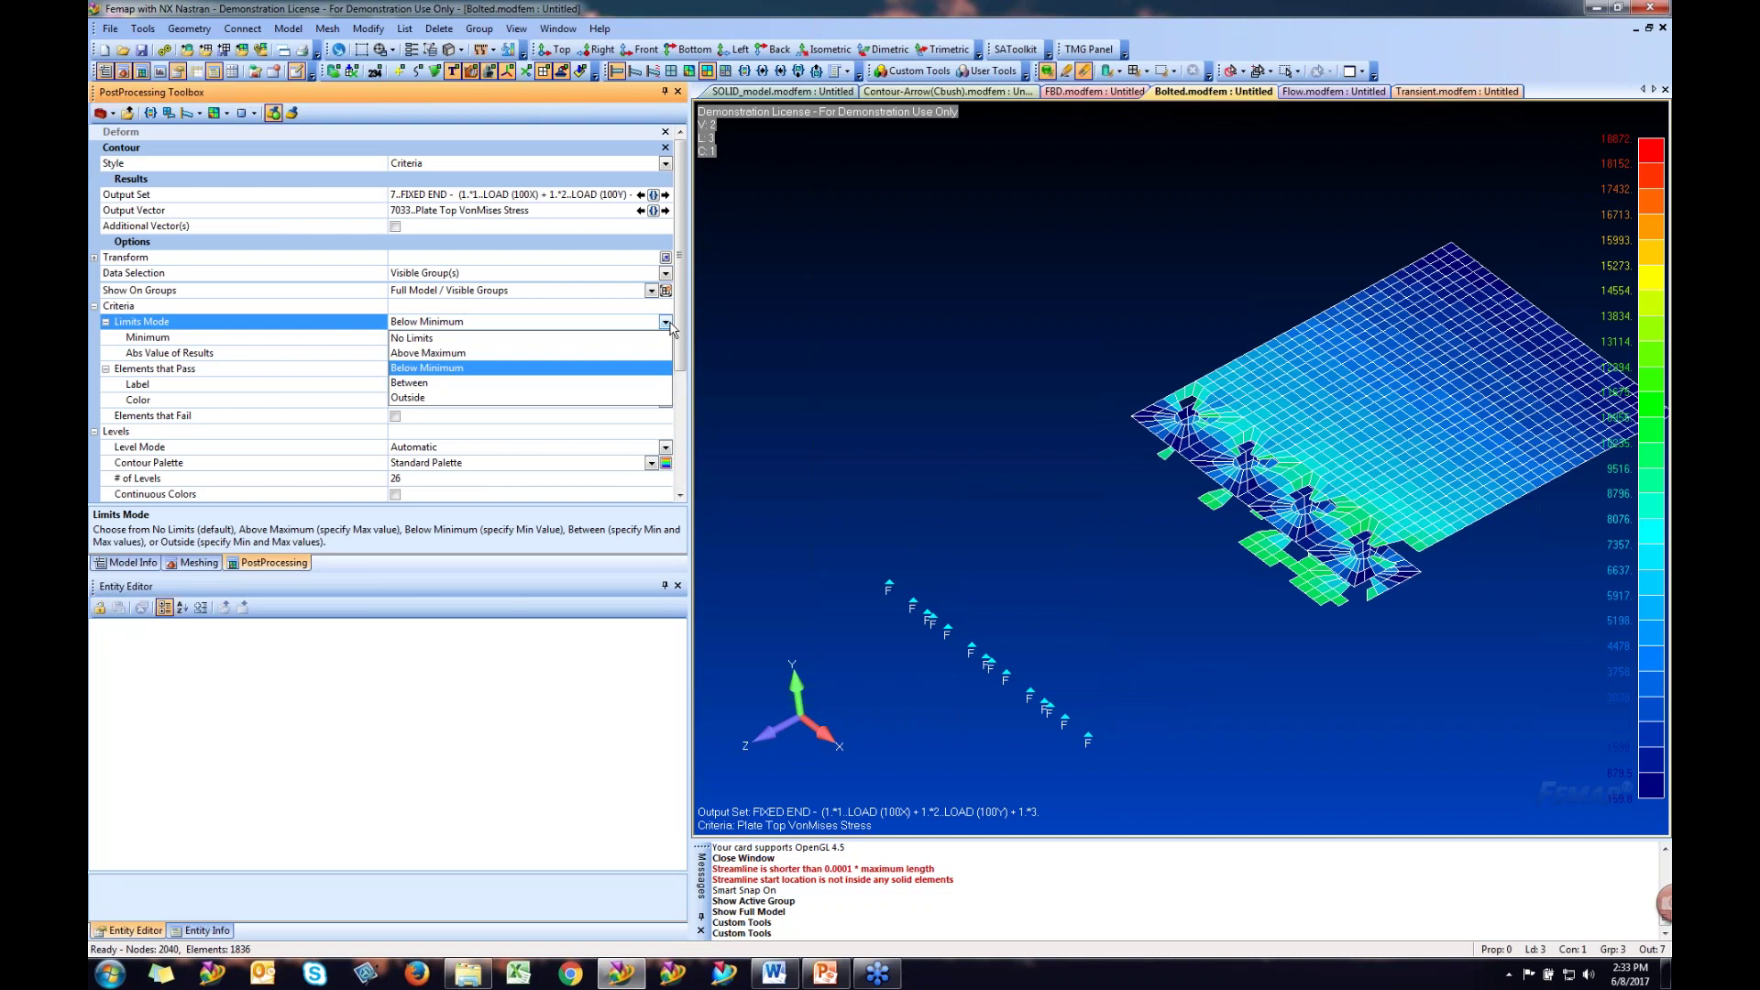
left_click(315, 379)
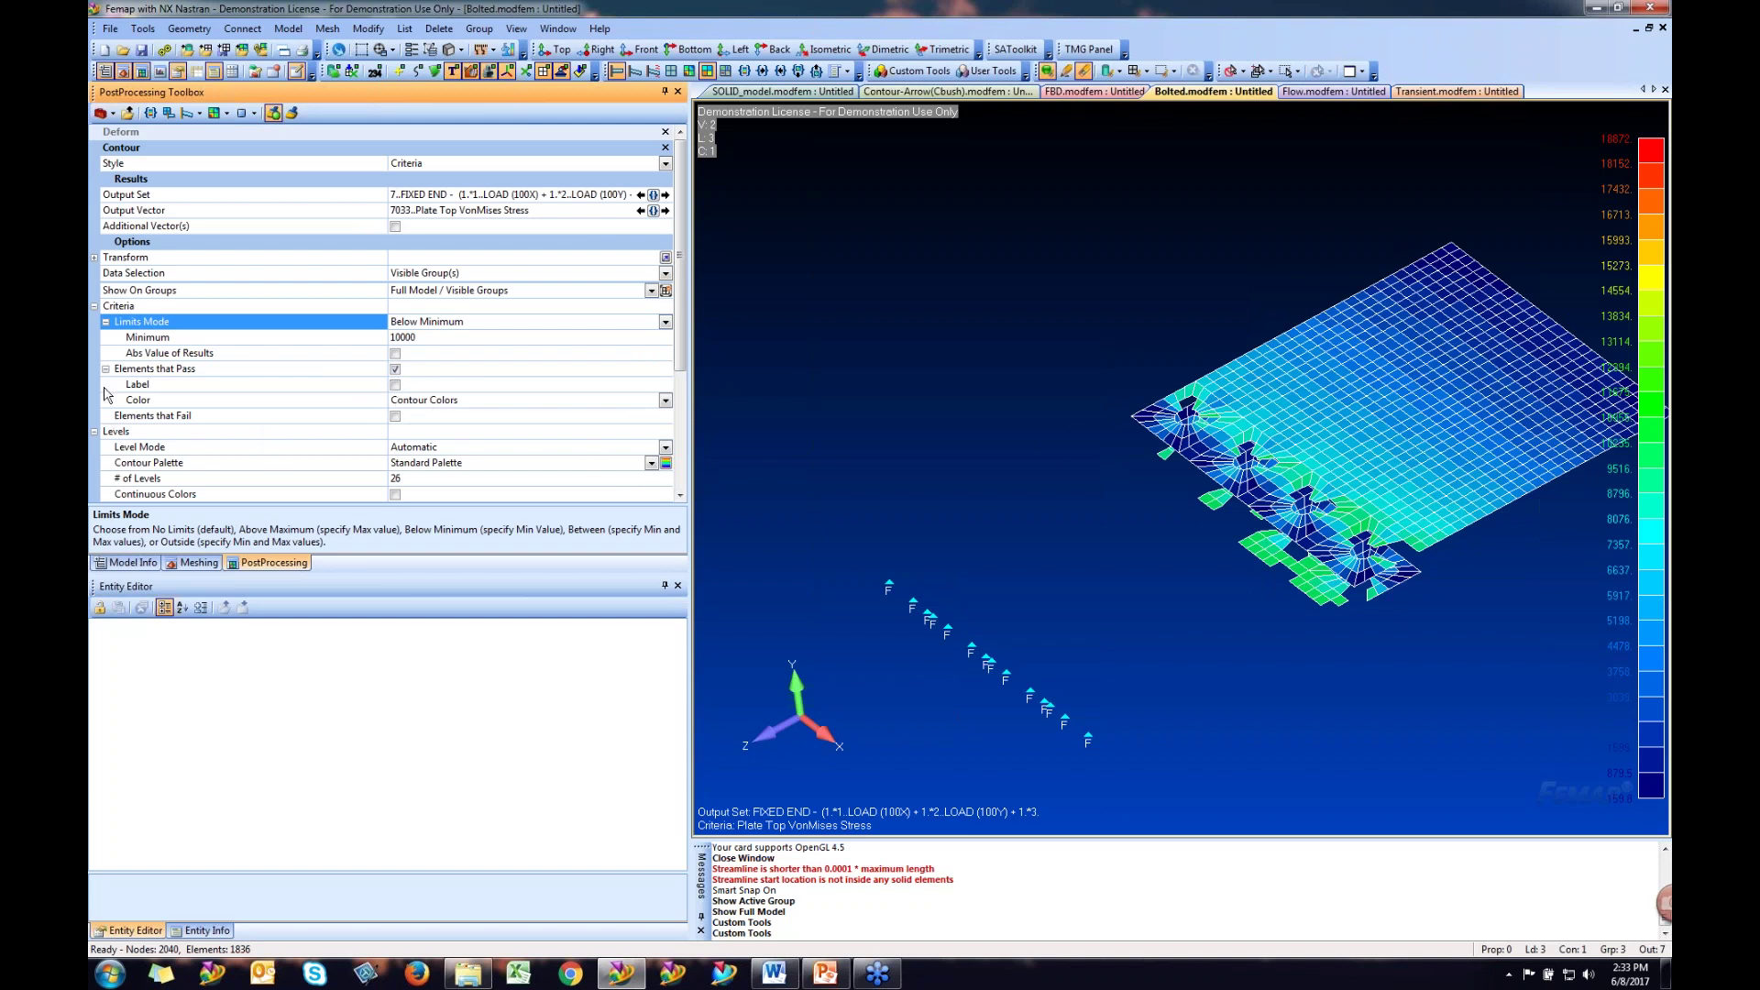
left_click(95, 432)
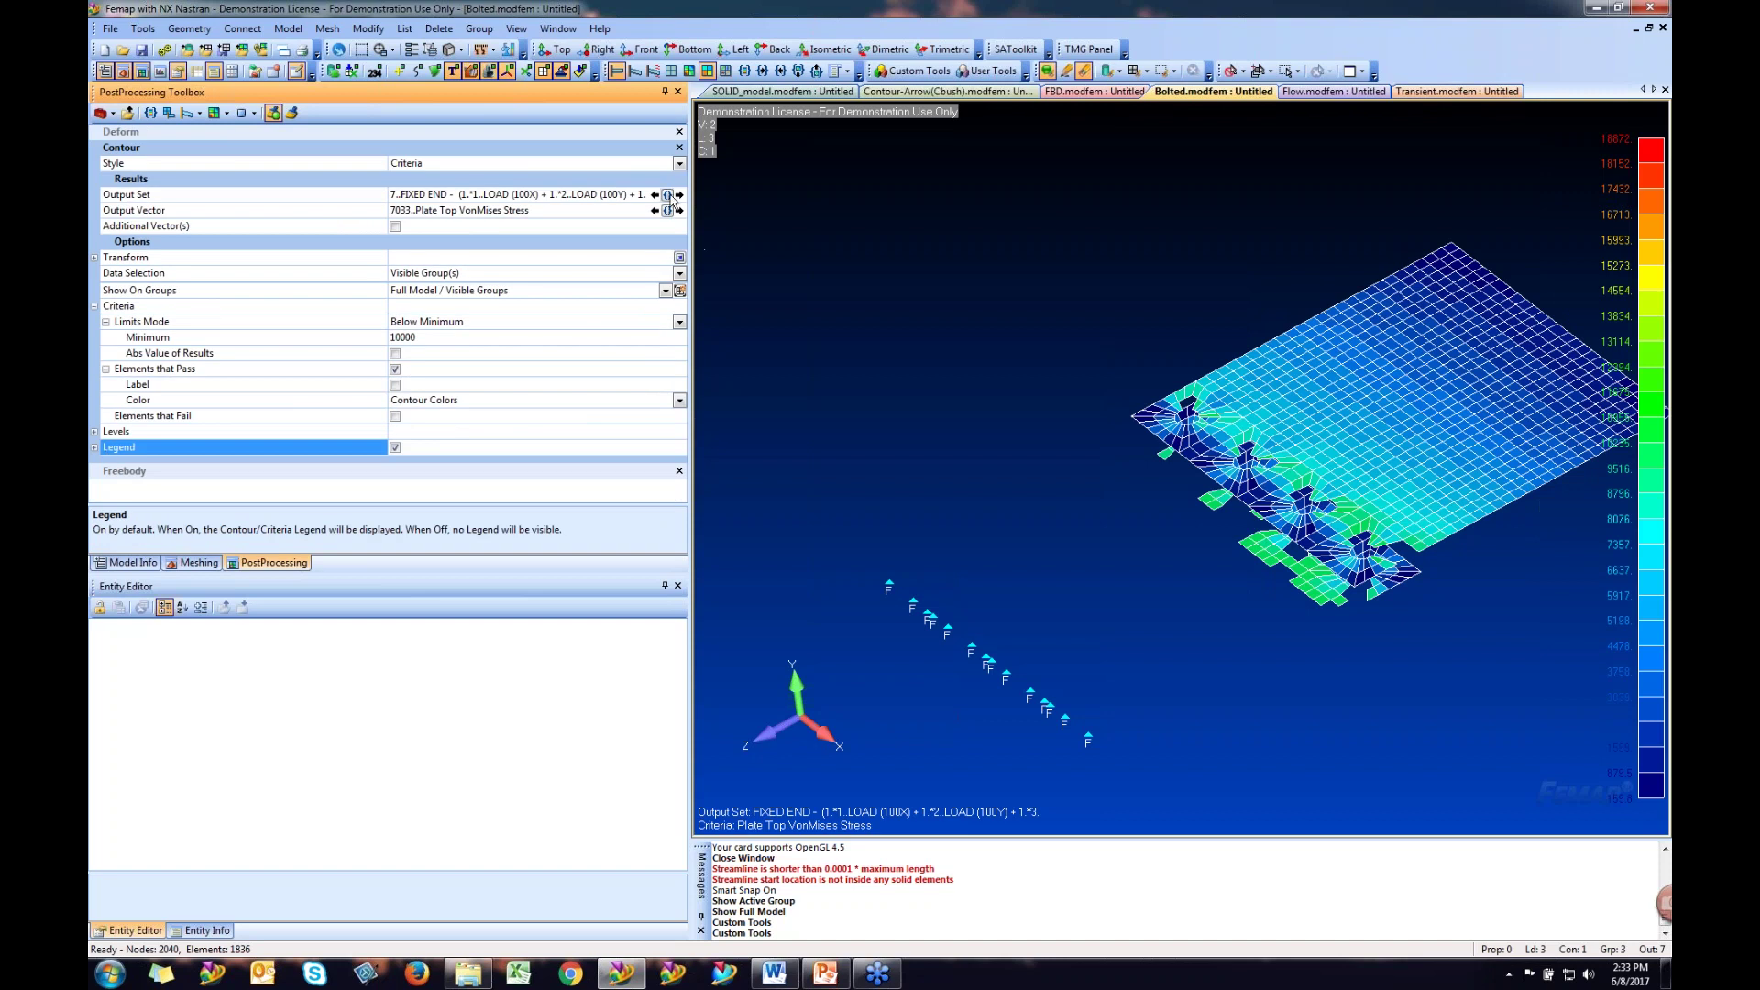
- Change the contour style from Criteria to Beam Diagram for the bolted model
left_click(679, 164)
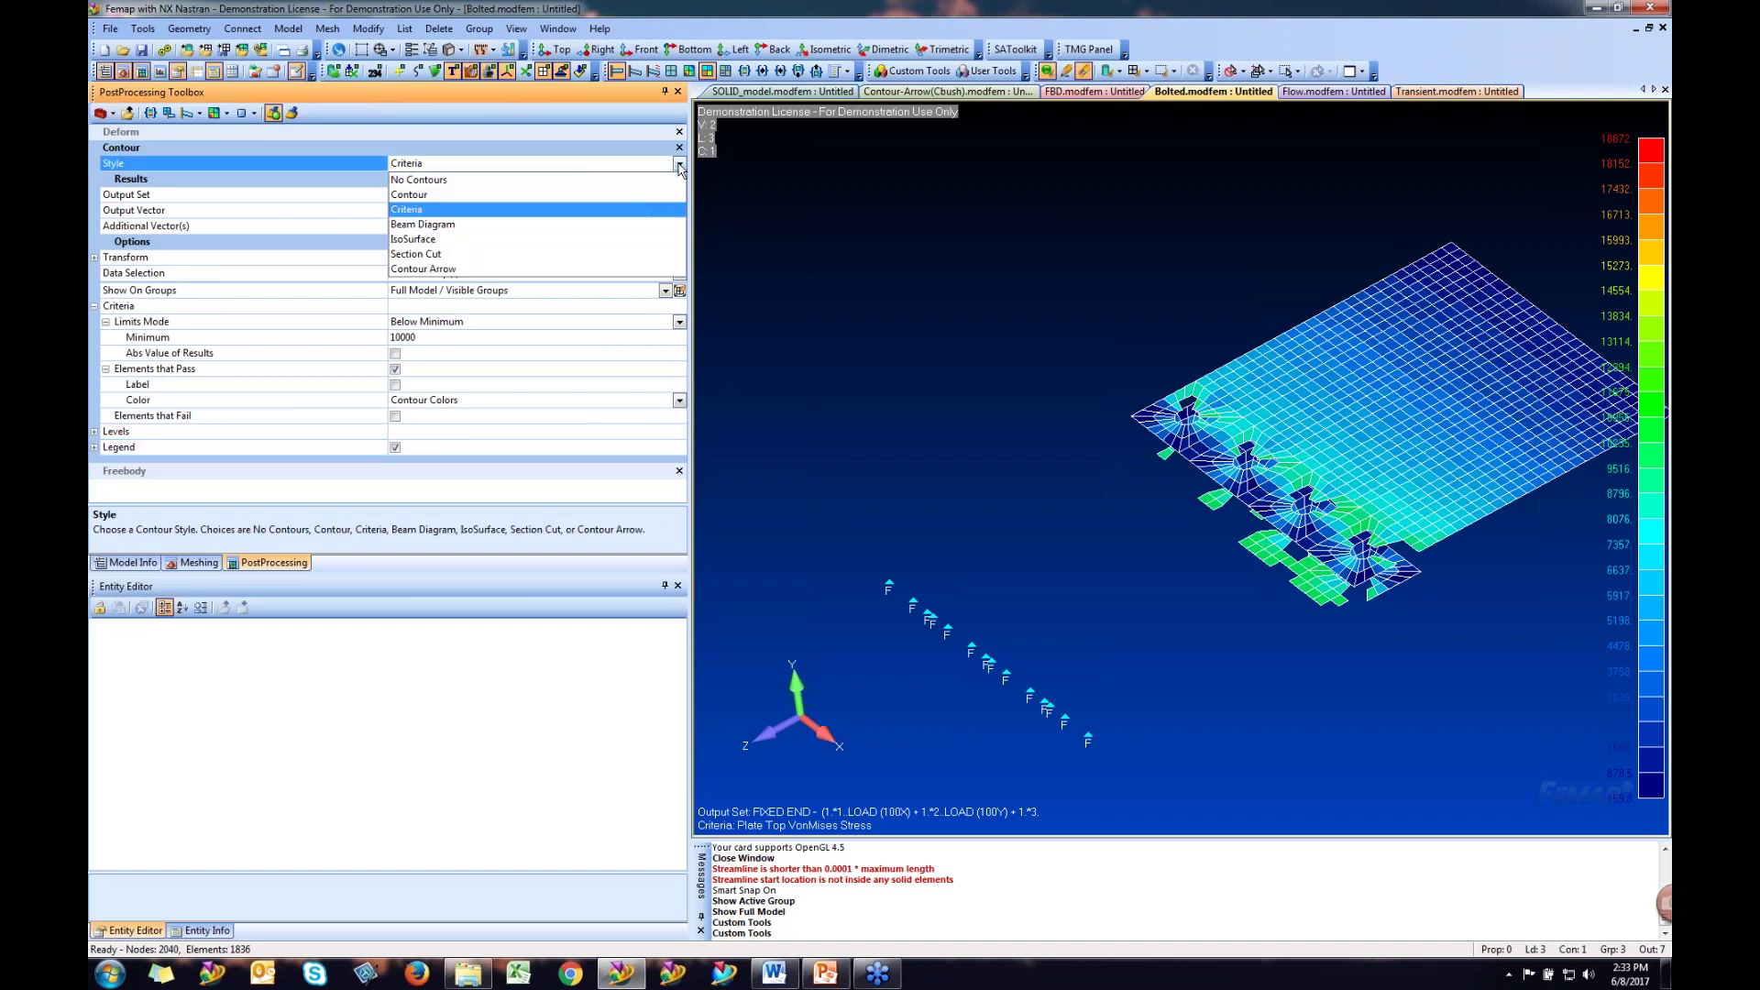
left_click(443, 225)
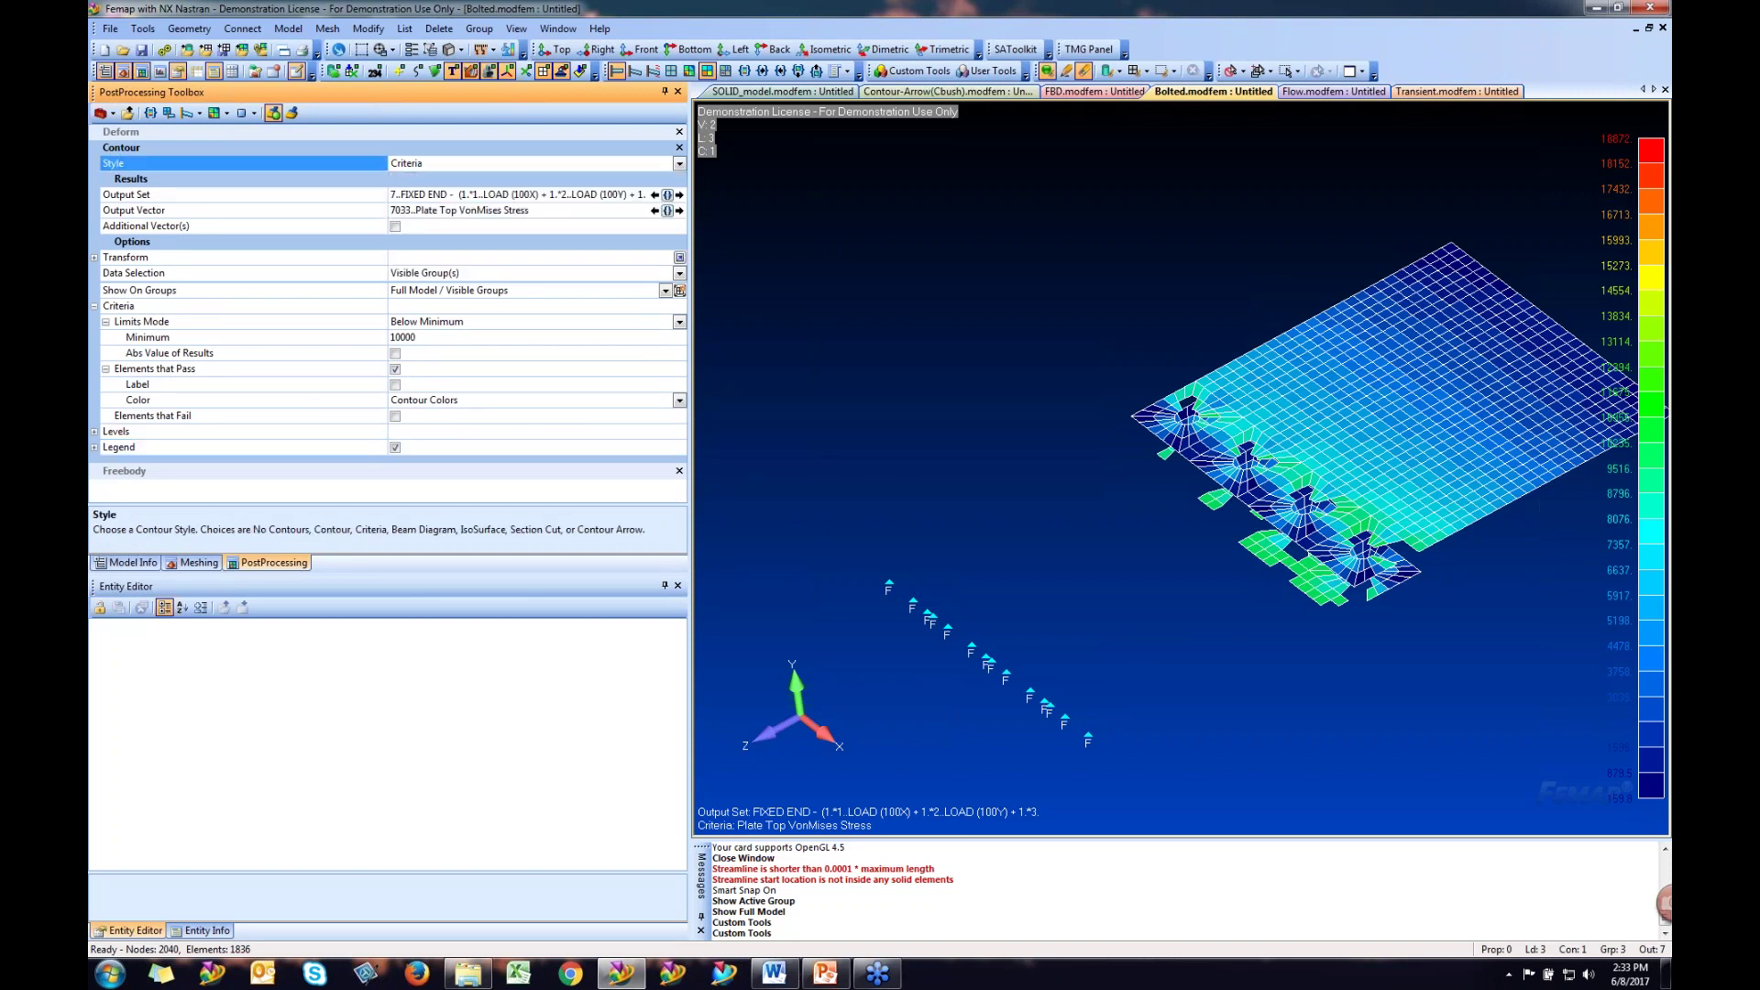
middle_click_drag(1206, 563, 1293, 537)
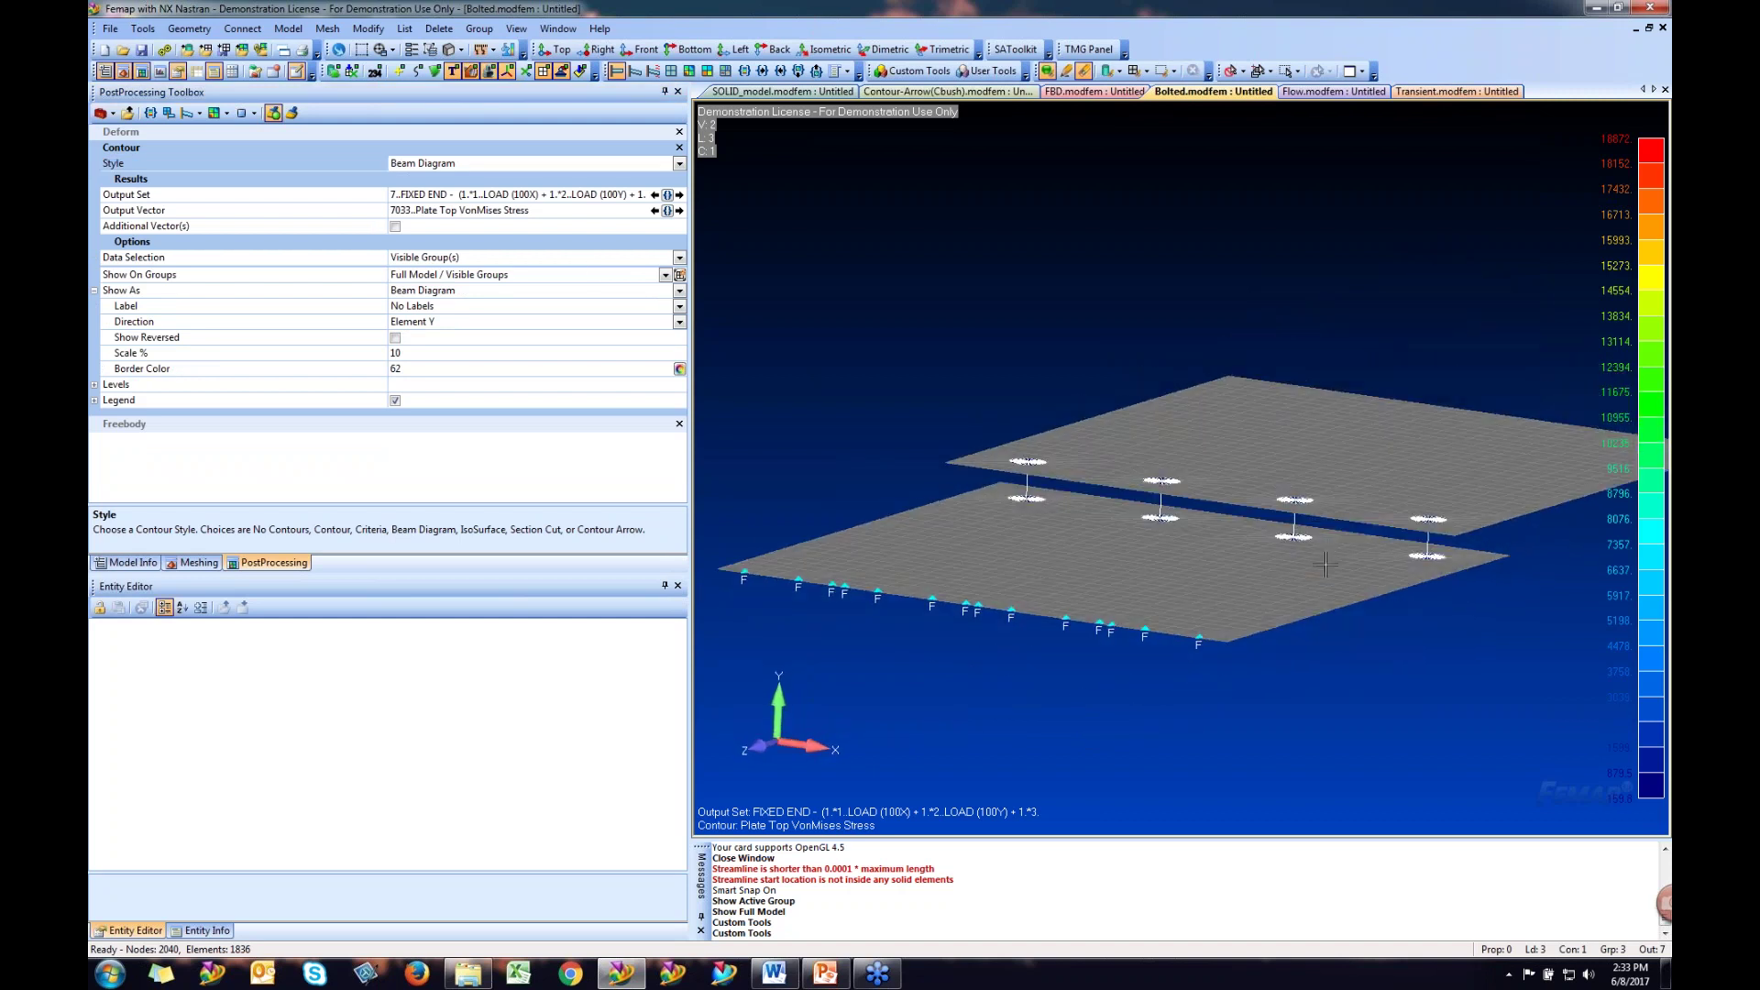
- Activate the BOLTS group and display only the active group
left_click(1622, 950)
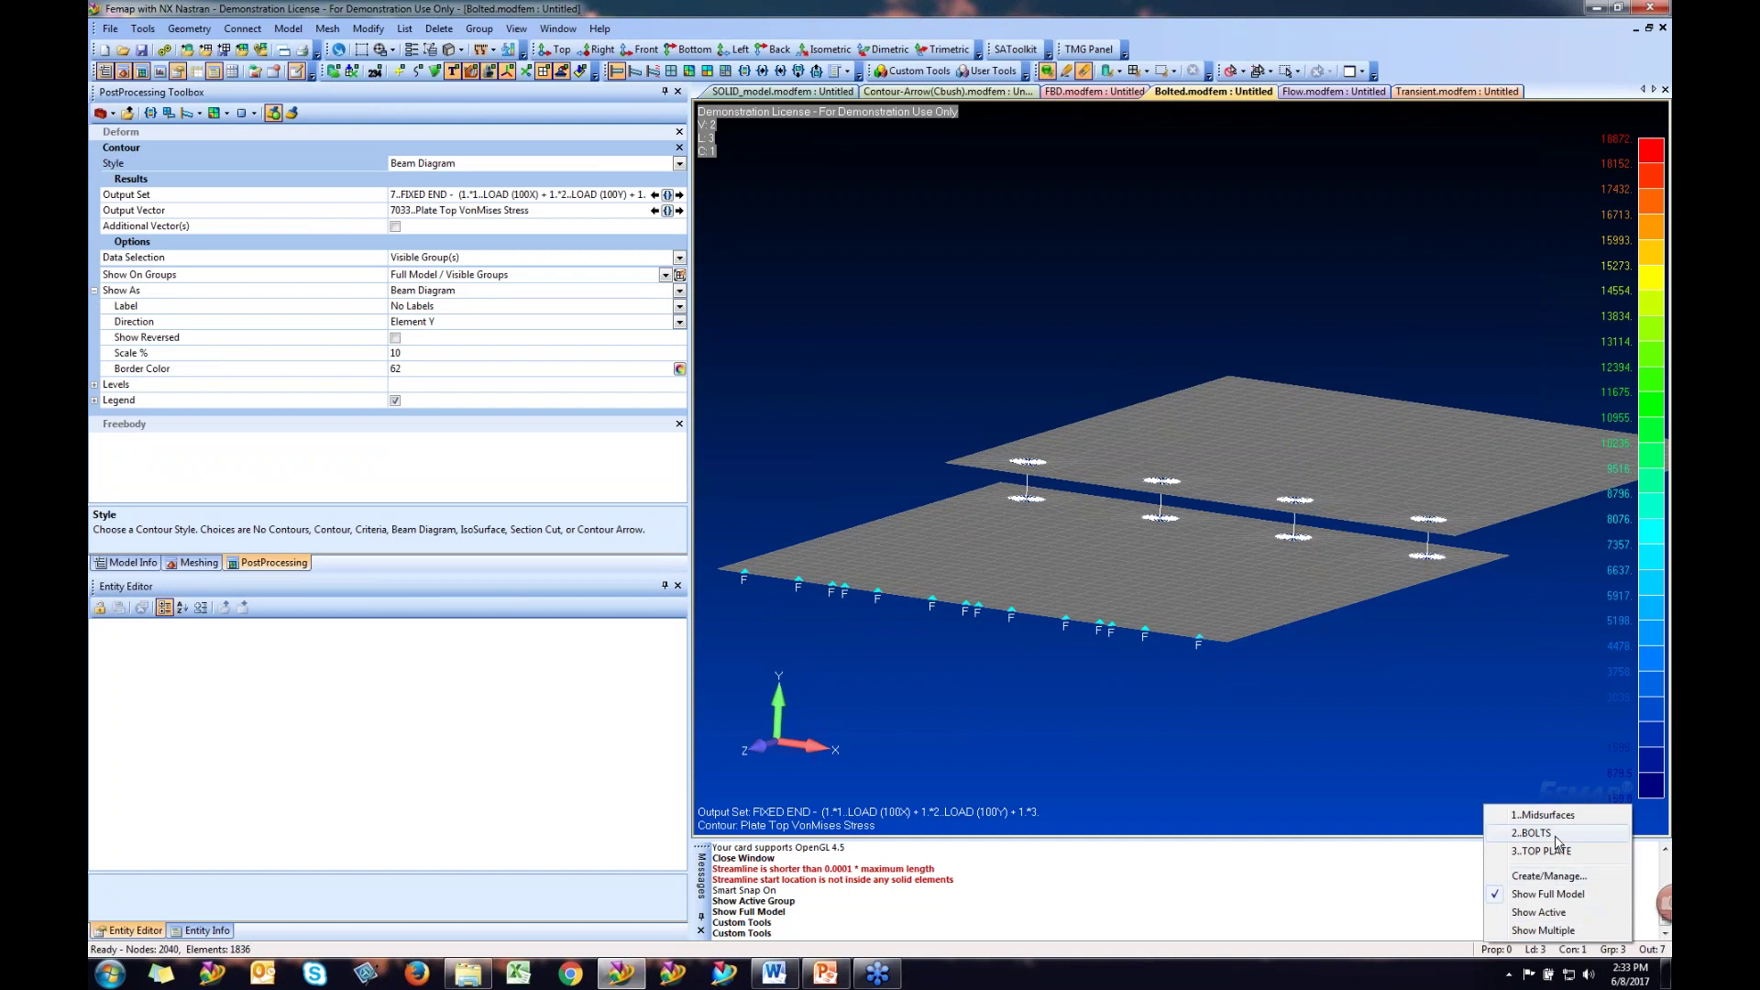
left_click(1531, 833)
left_click(1619, 952)
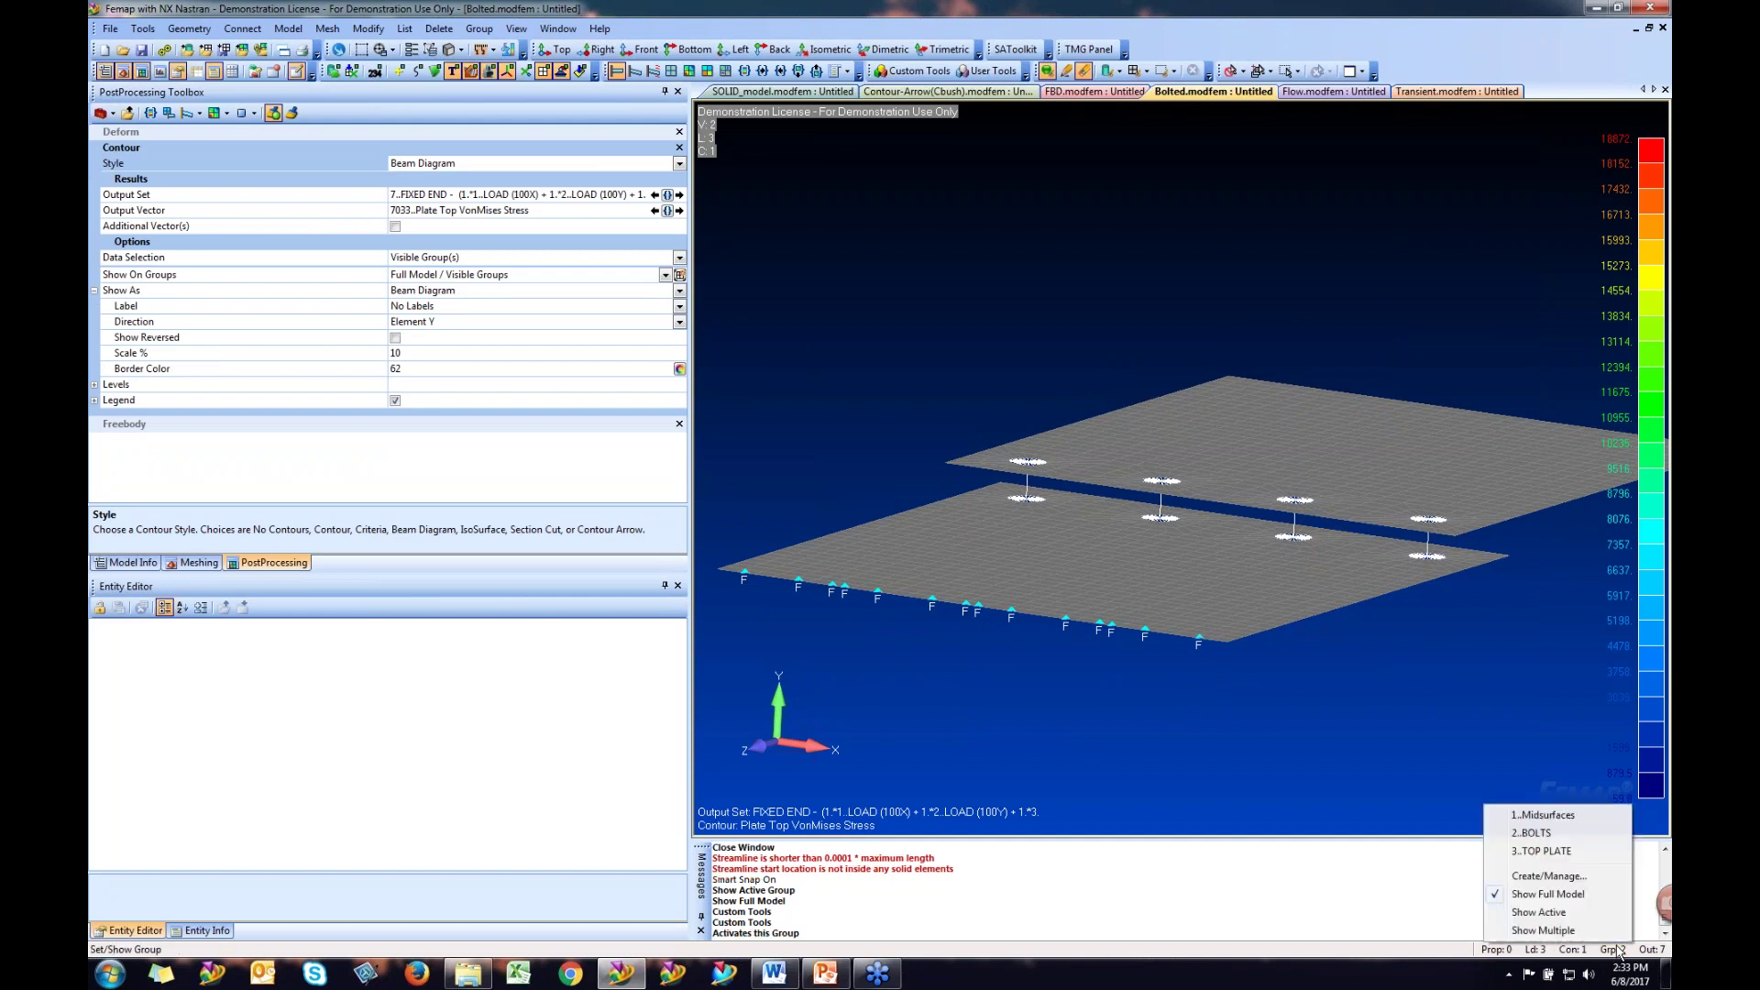
left_click(1551, 914)
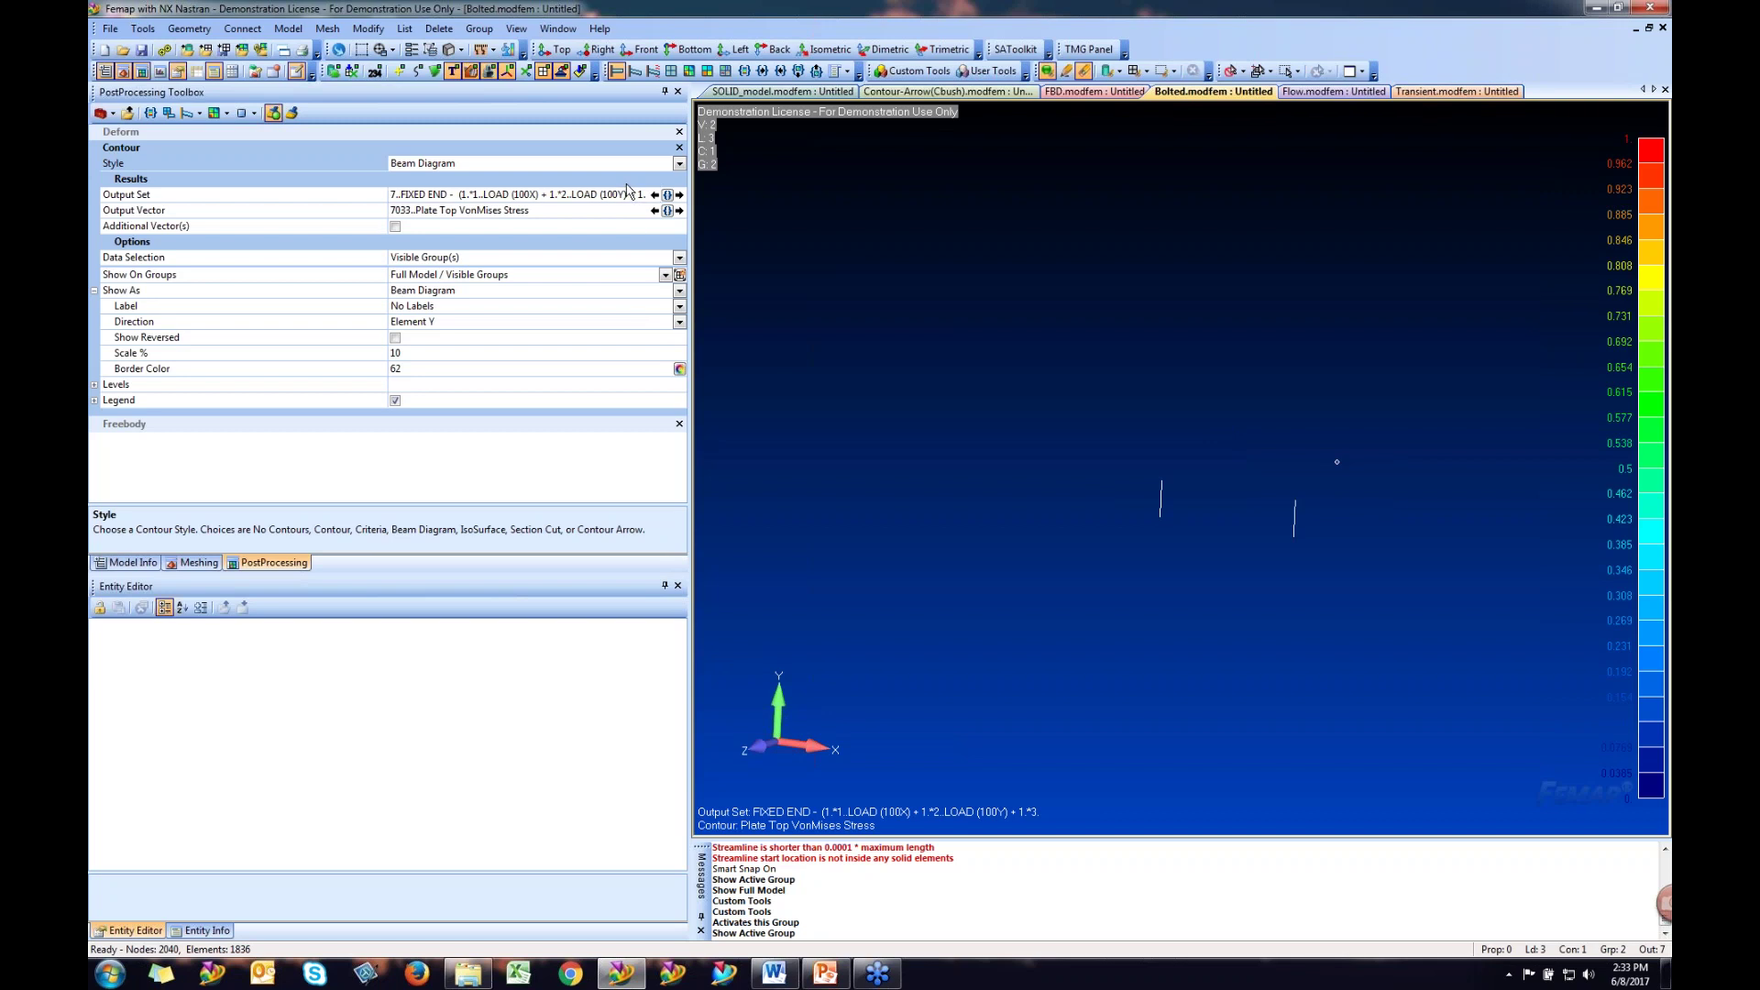
- Clear the output vector list filter and choose 3014..Beam EndA Plane1 Moment as the output vector for the beam diagram
left_click(669, 212)
left_click(668, 211)
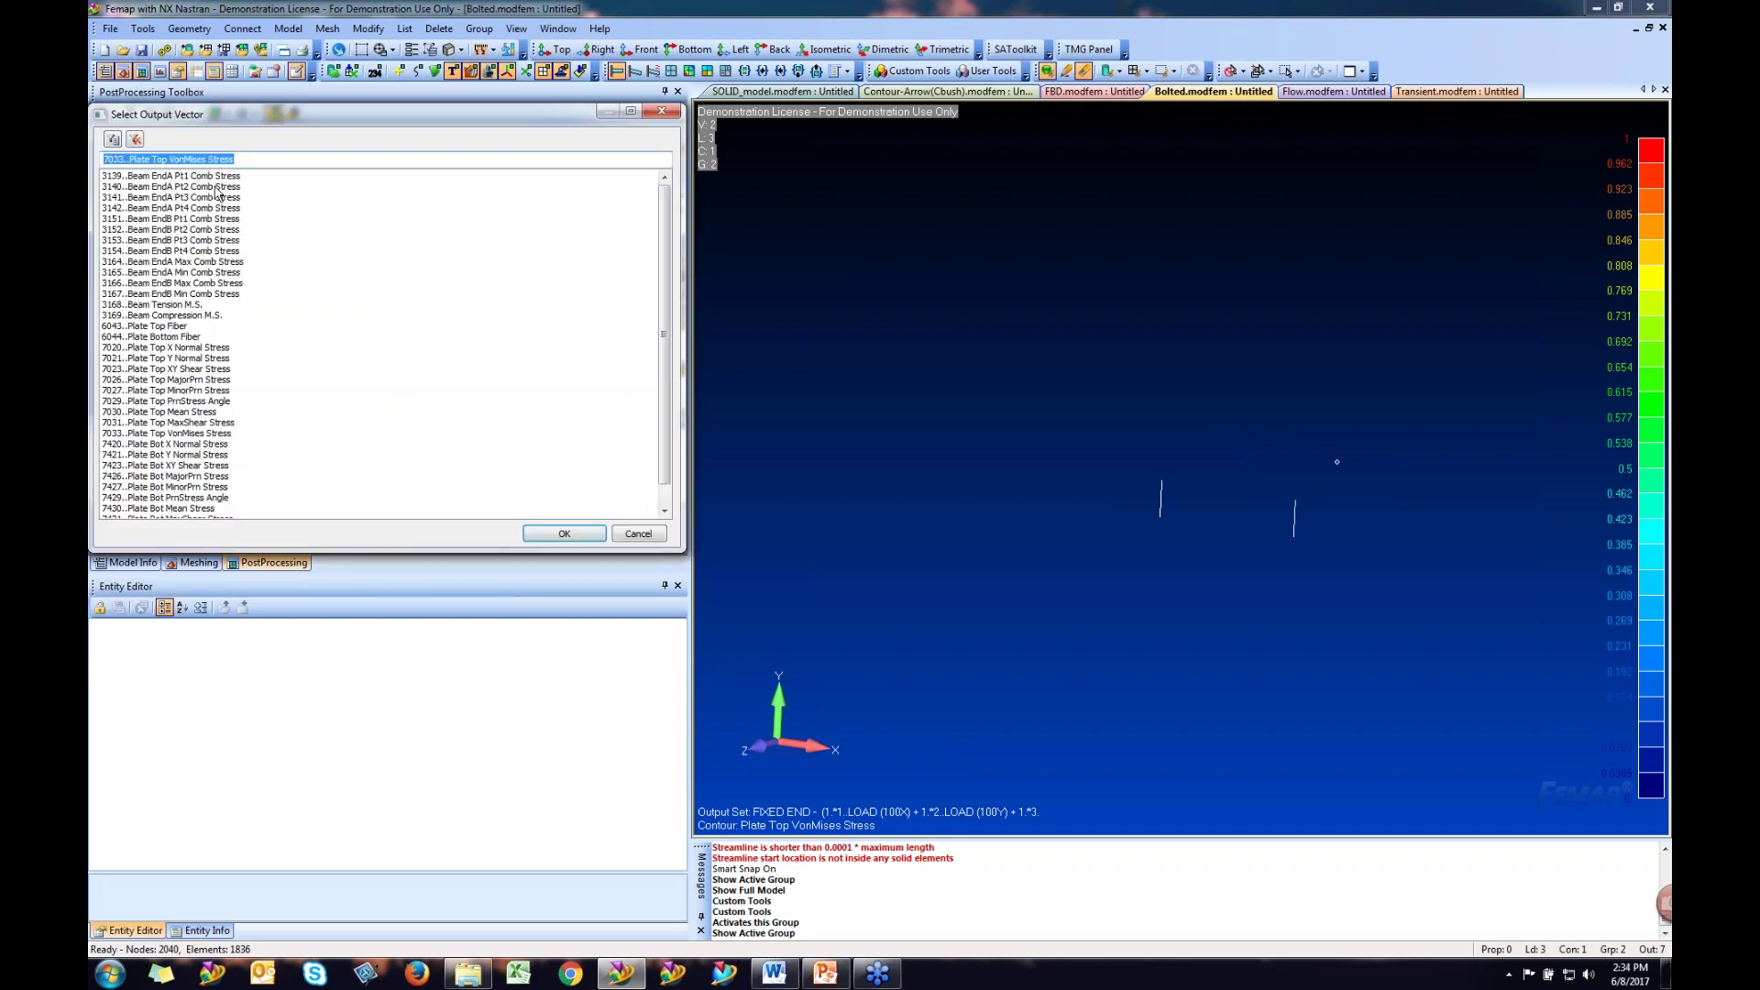
left_click(225, 186)
left_click(225, 176)
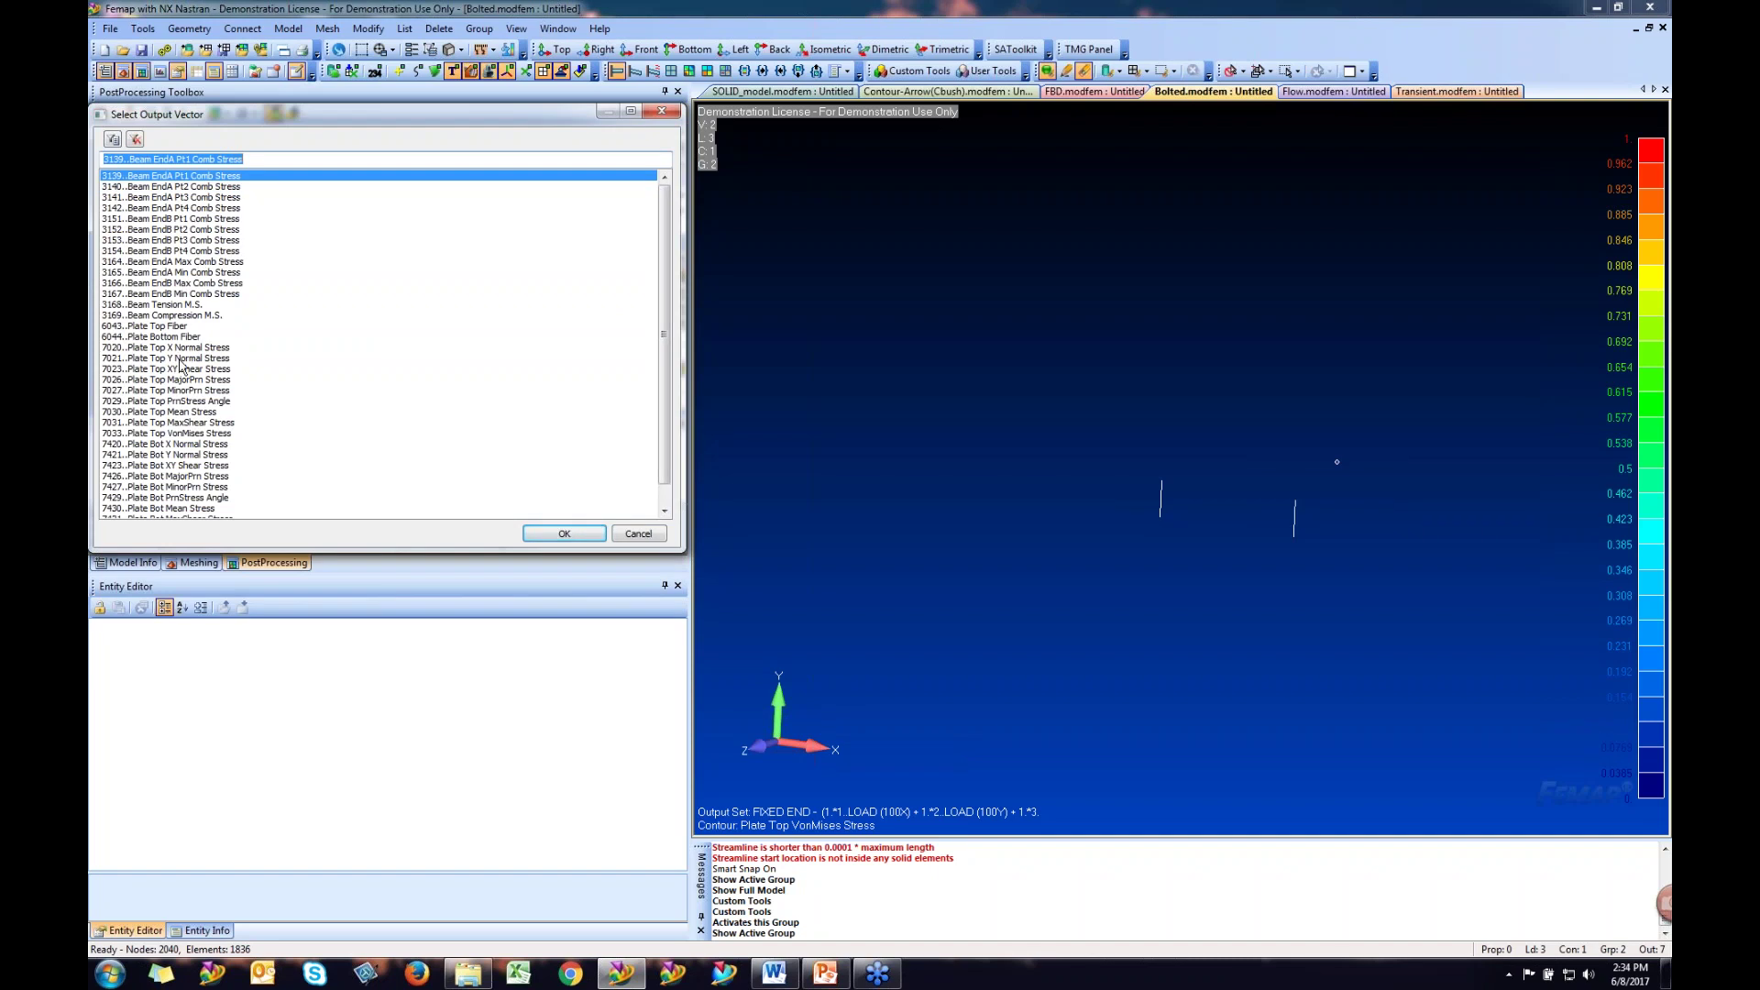
left_click(134, 140)
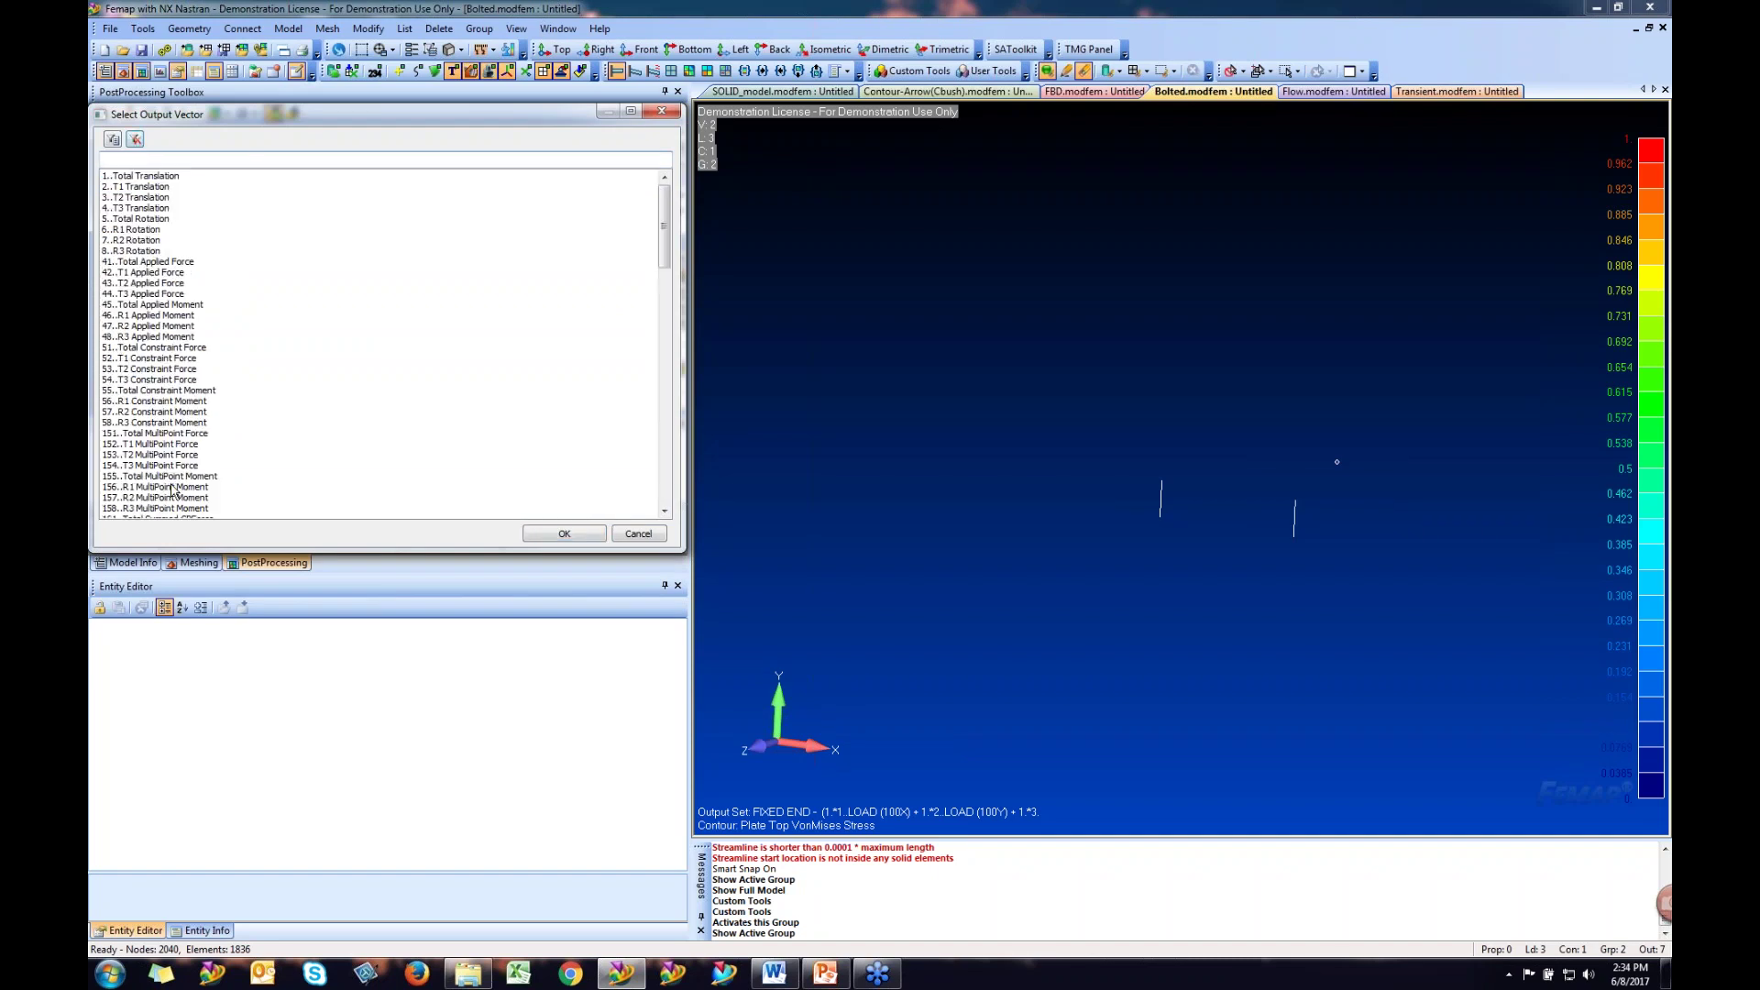
left_click(172, 490)
scroll(171, 491, "down", 8)
scroll(171, 490, "down", 11)
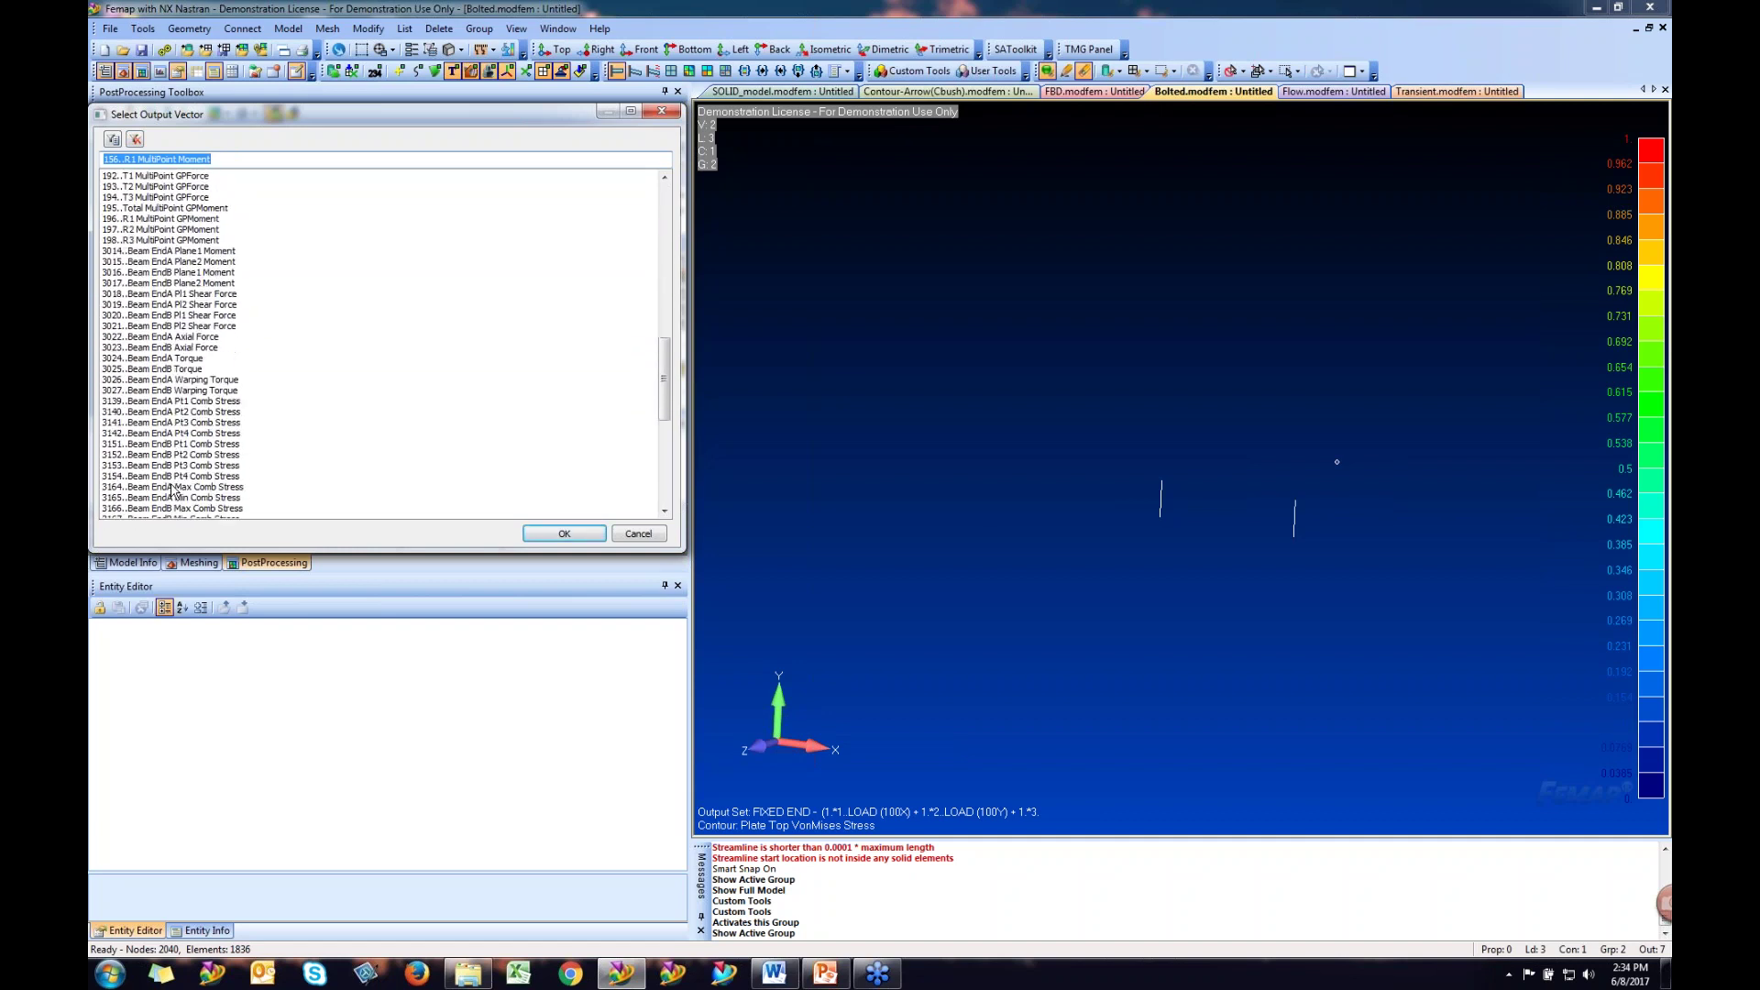
scroll(172, 491, "down", 2)
scroll(172, 491, "up", 5)
left_click(179, 348)
left_click(564, 533)
scroll(1182, 534, "up", 1)
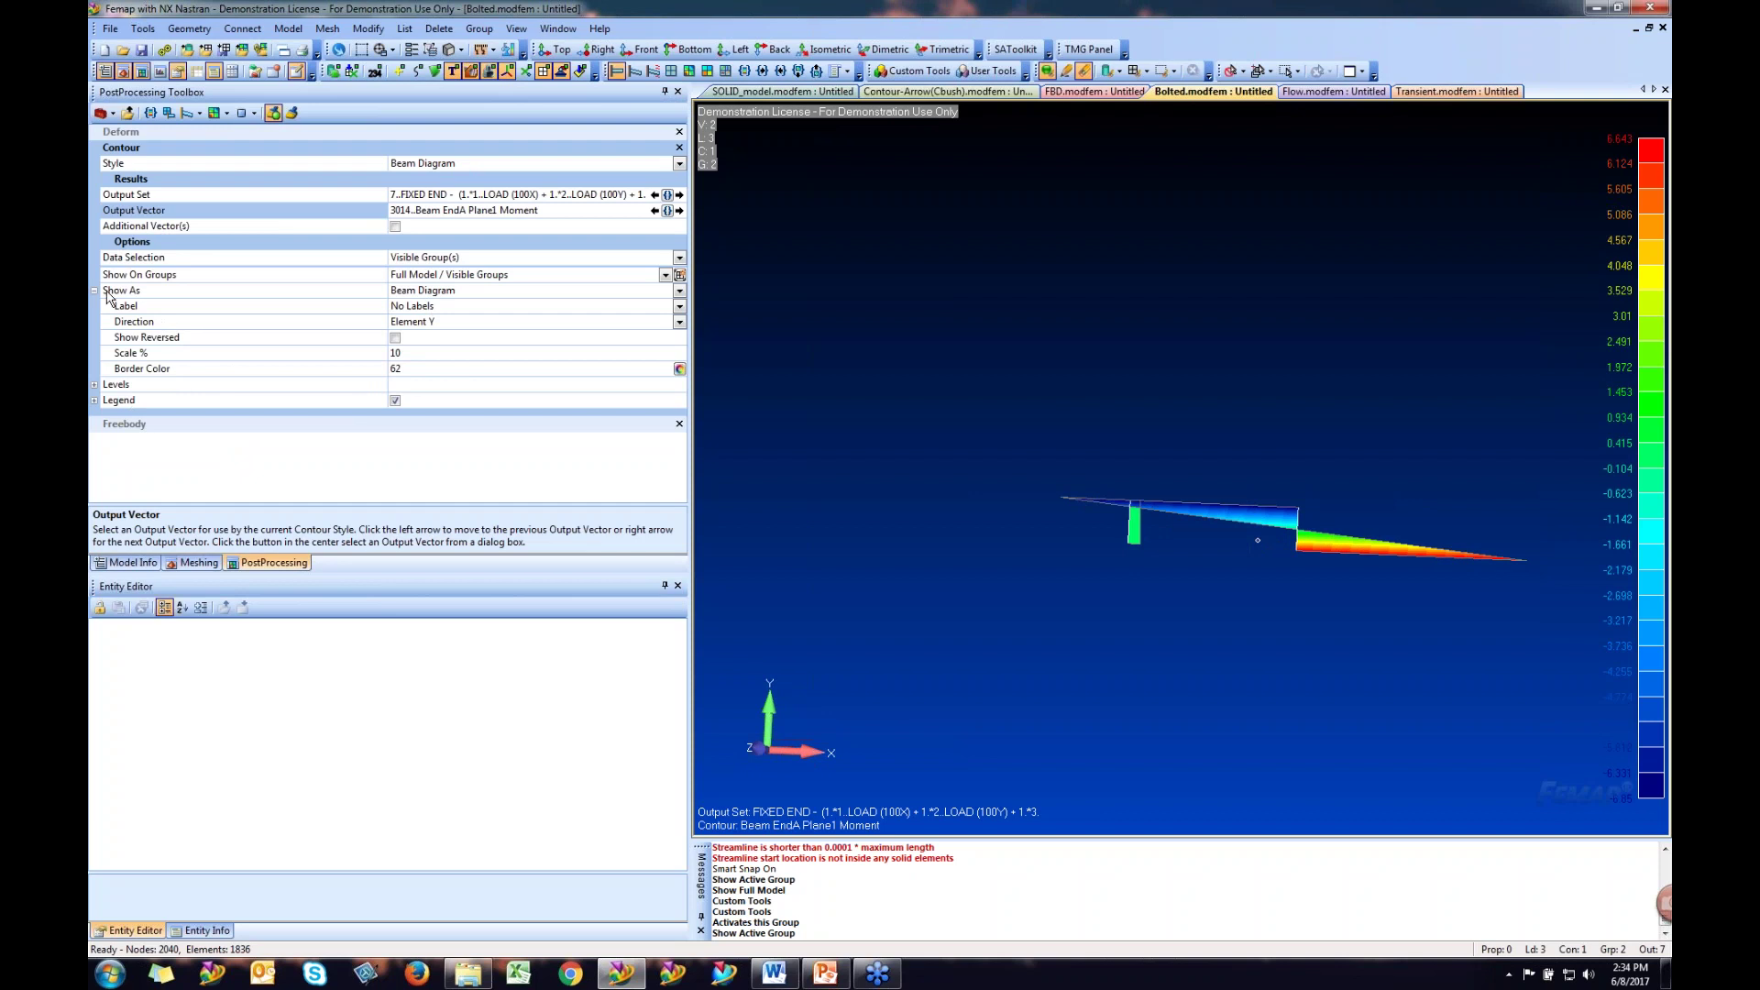
- Check the Show As choices for the beam diagram and set its labels to Labels at Peaks
left_click(680, 291)
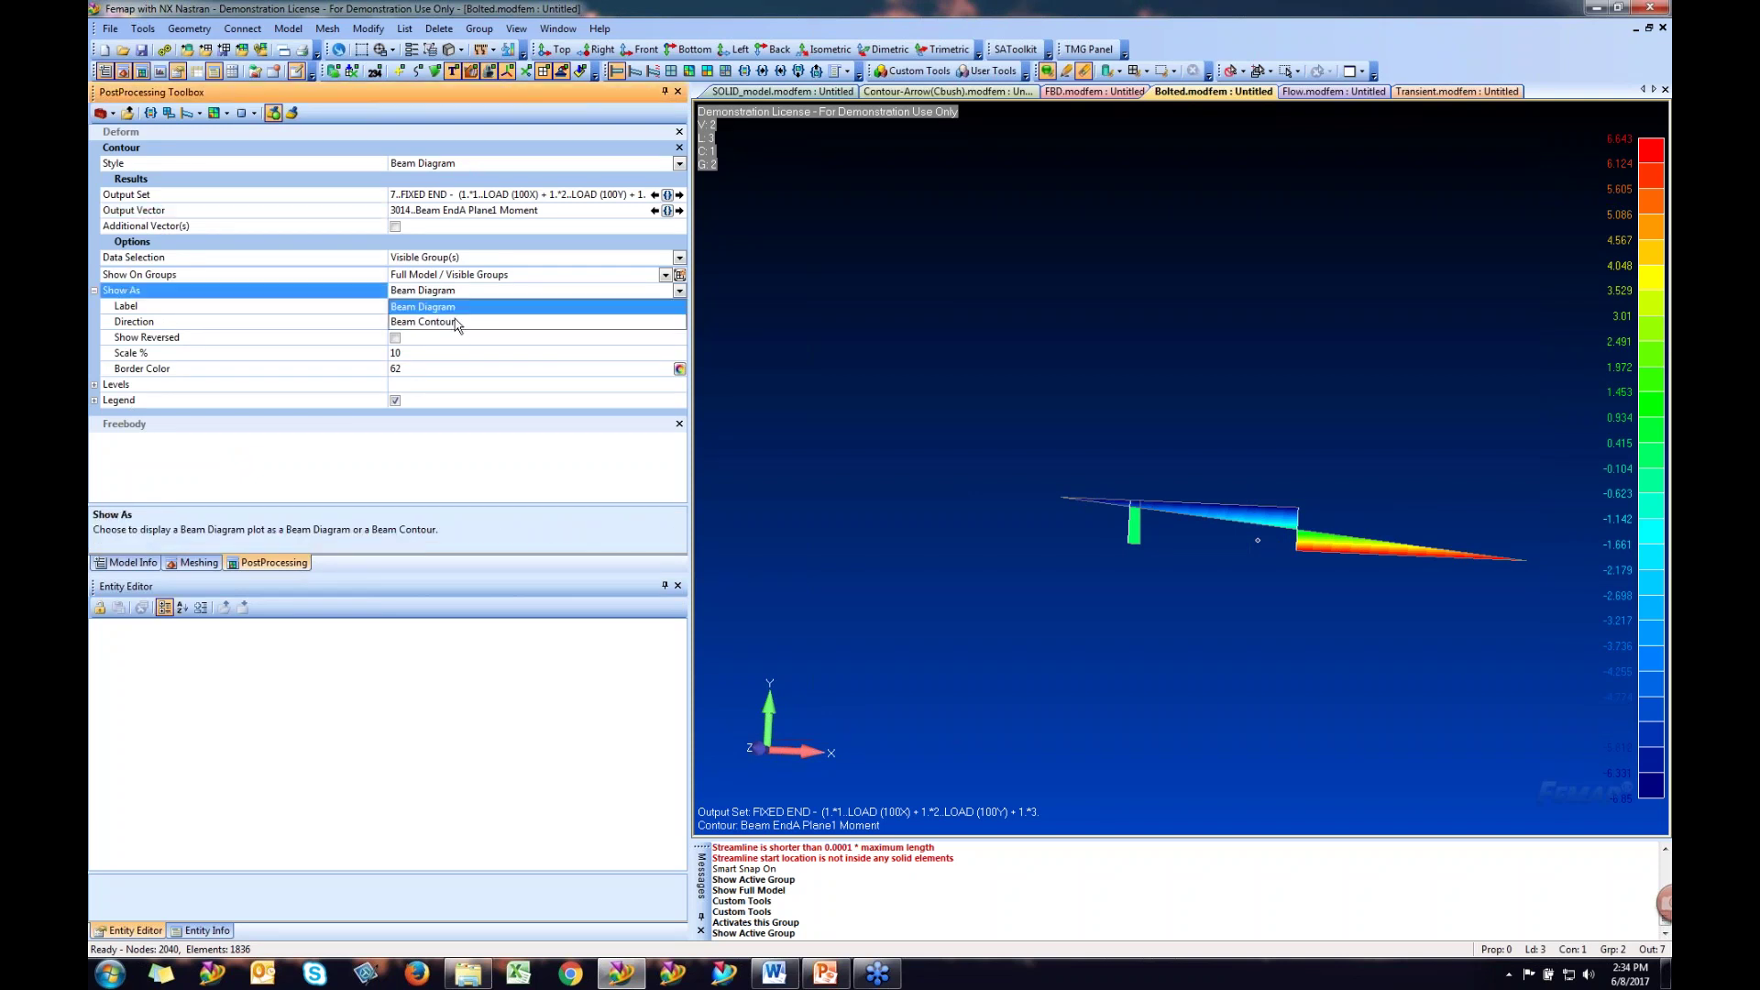
left_click(316, 294)
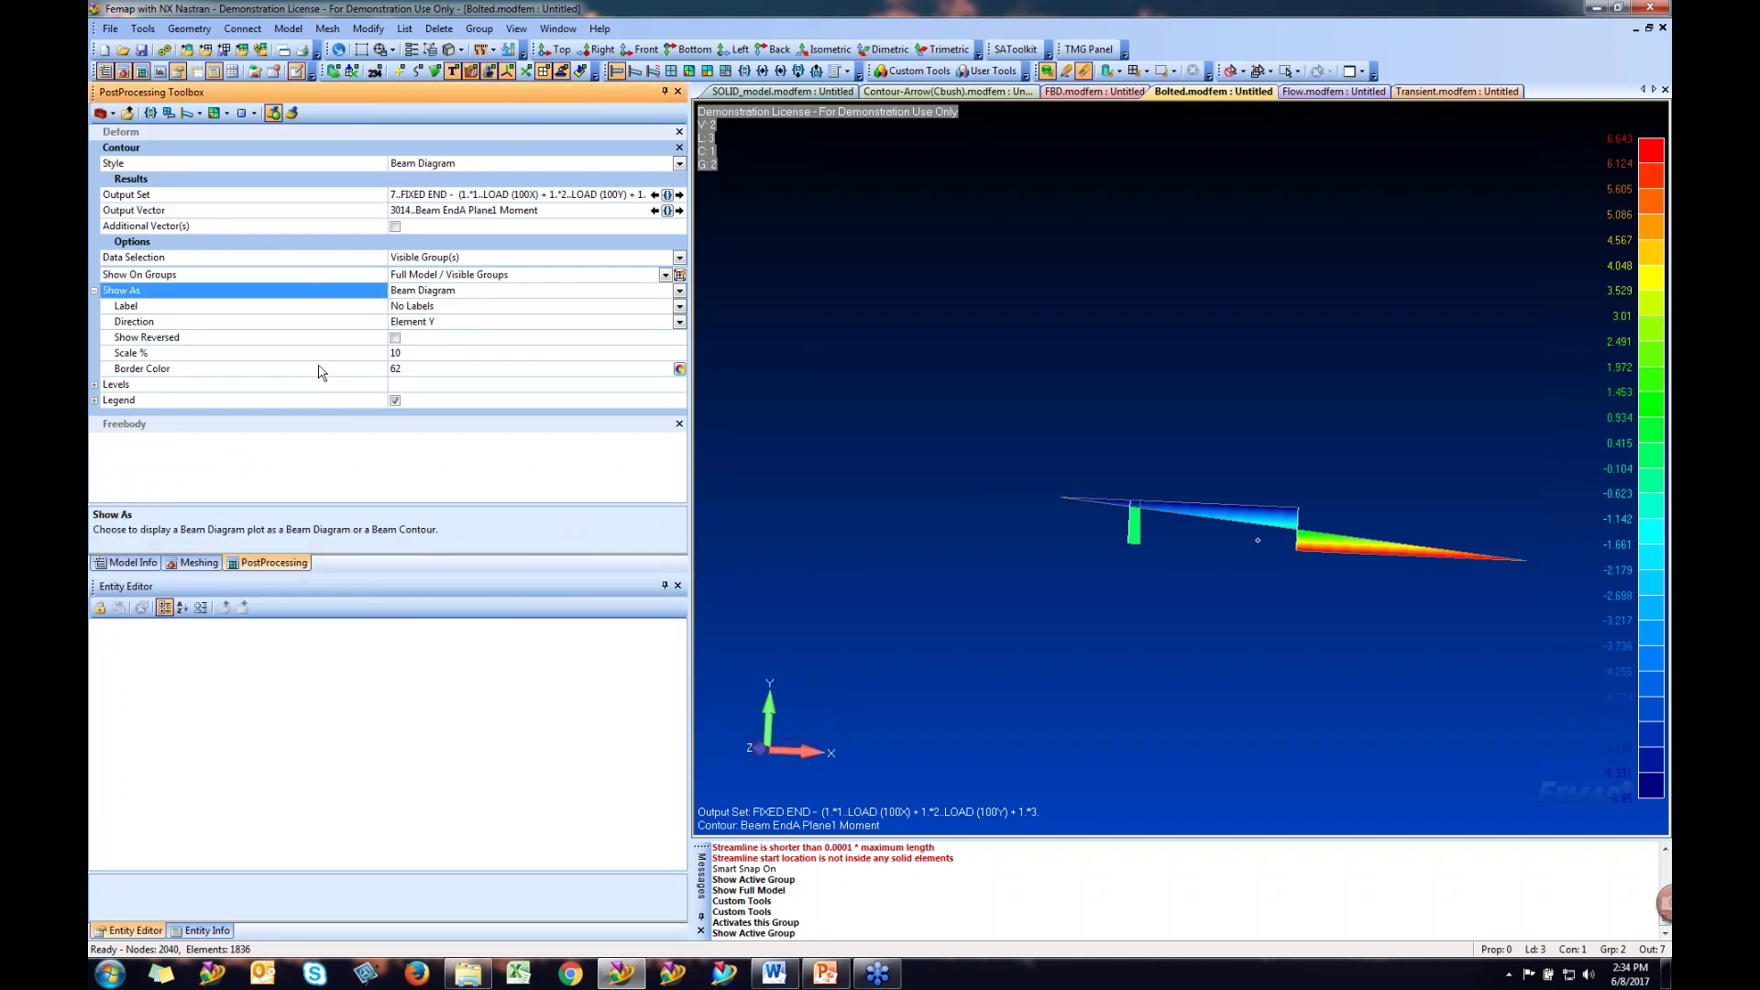
left_click(679, 308)
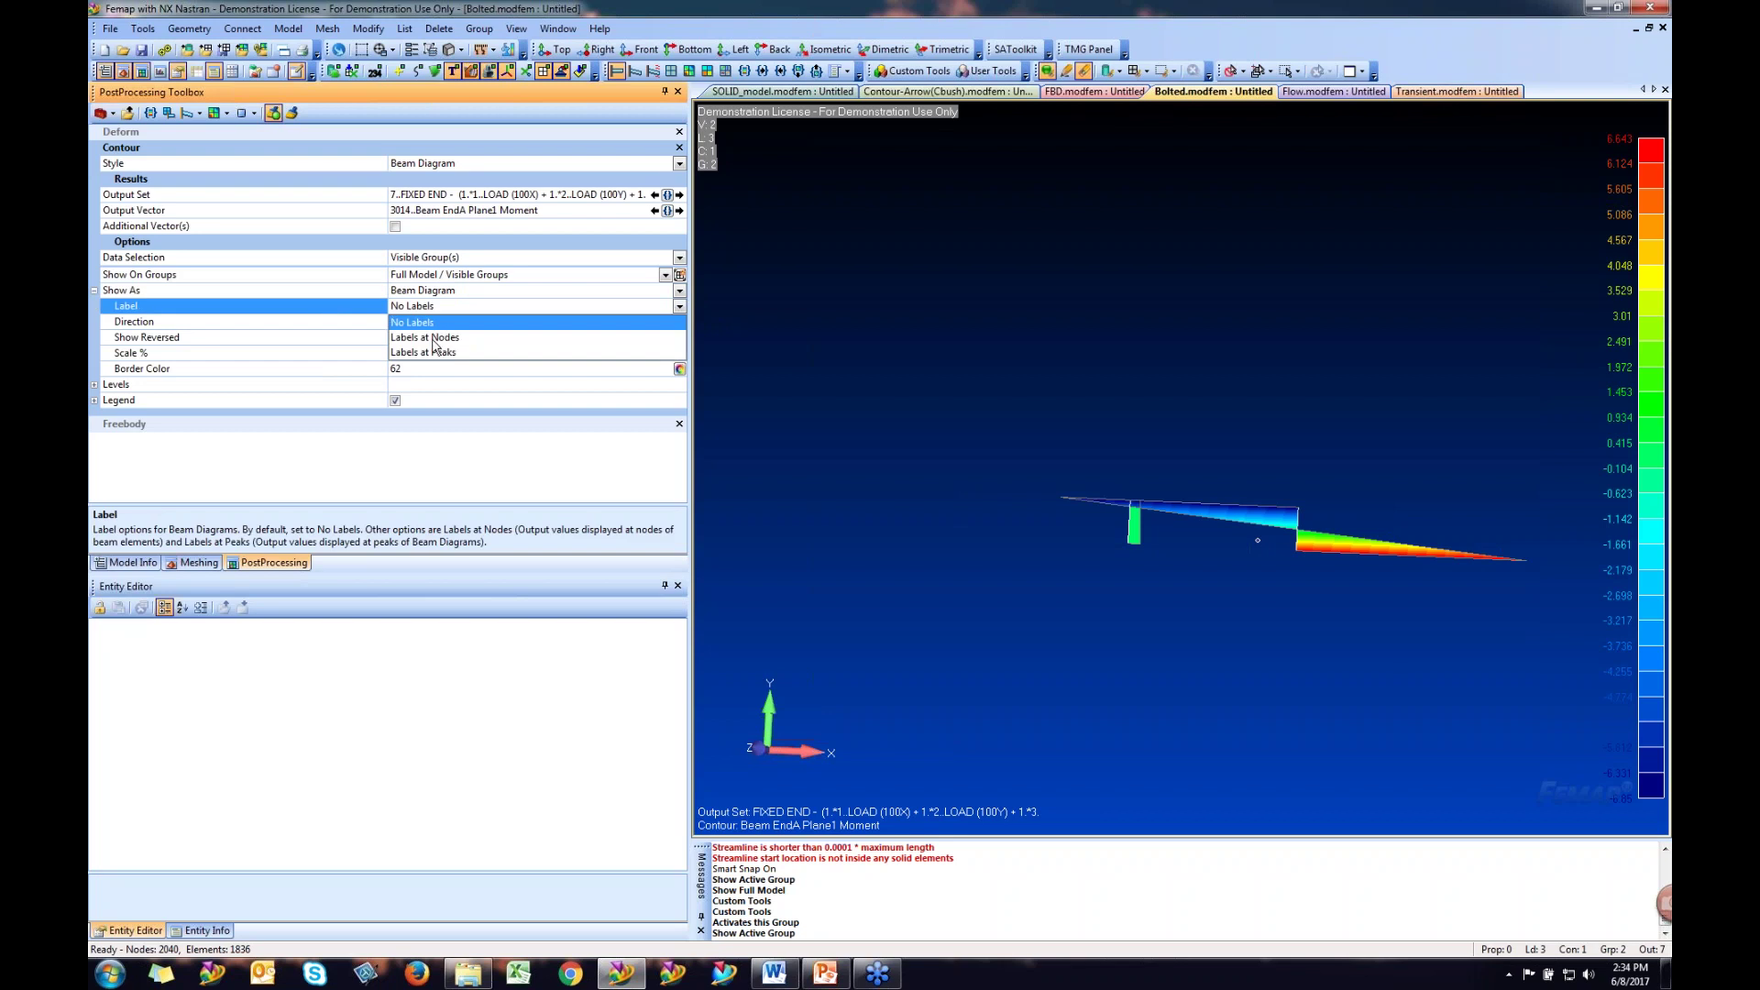
left_click(452, 354)
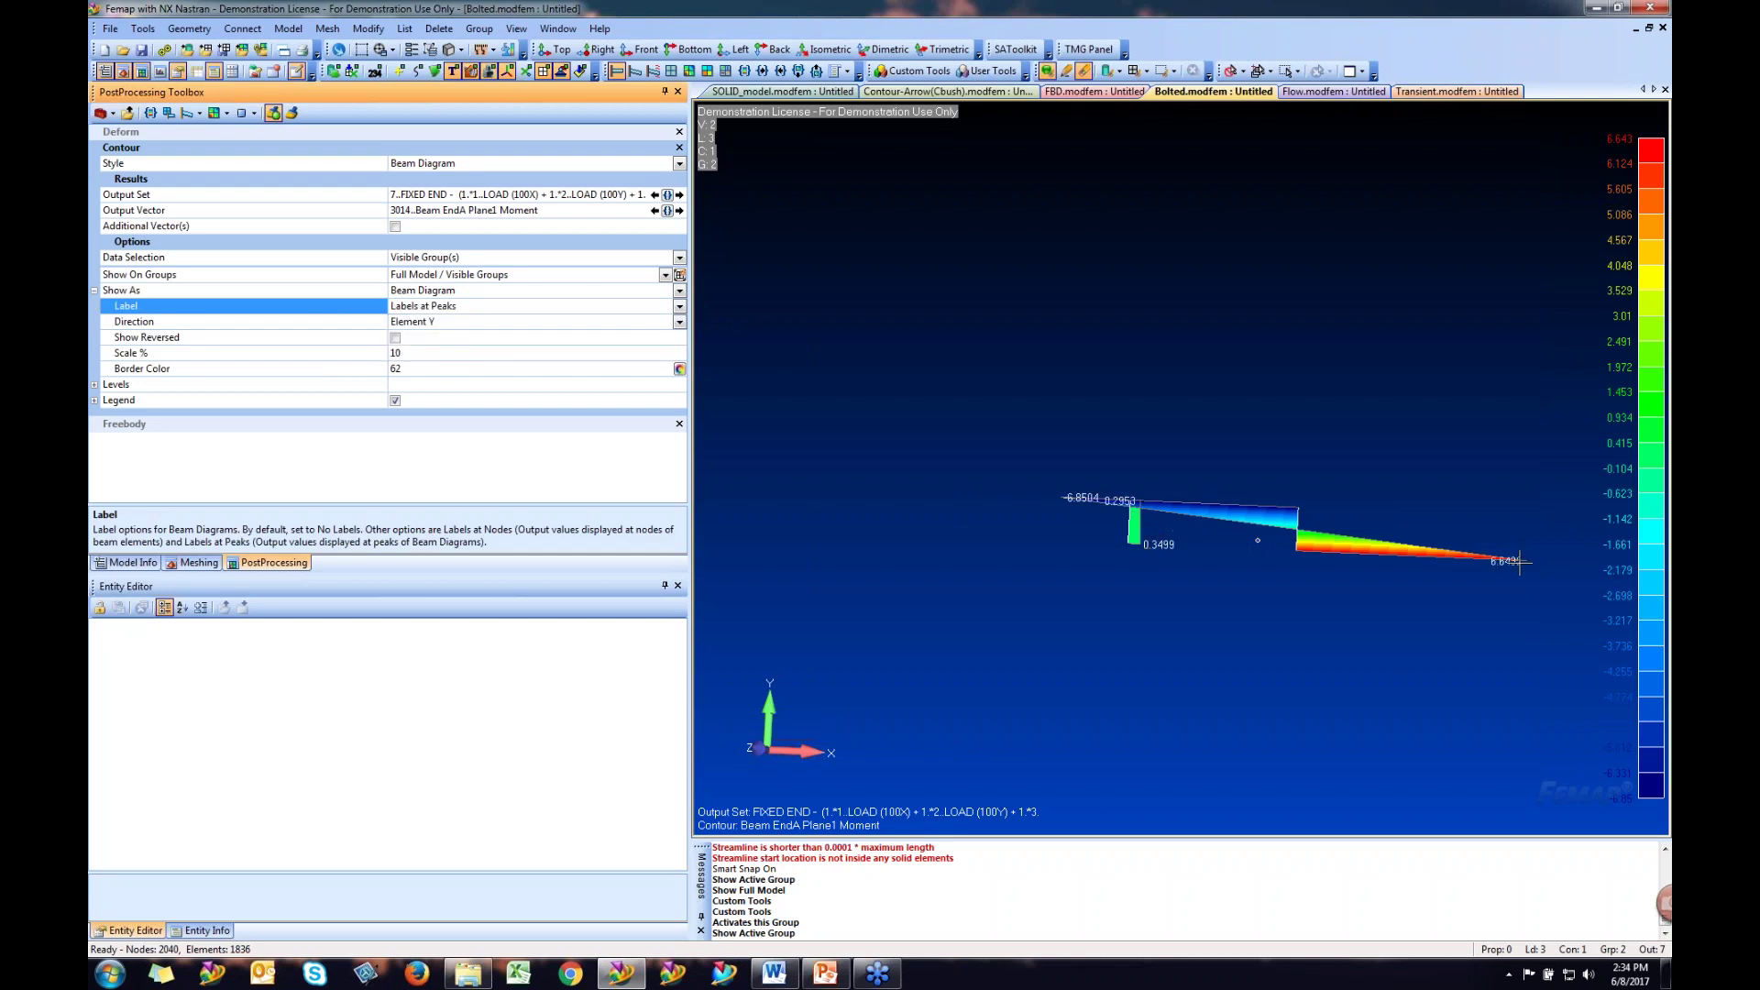
- Set the beam diagram direction to Element Z
left_click(679, 324)
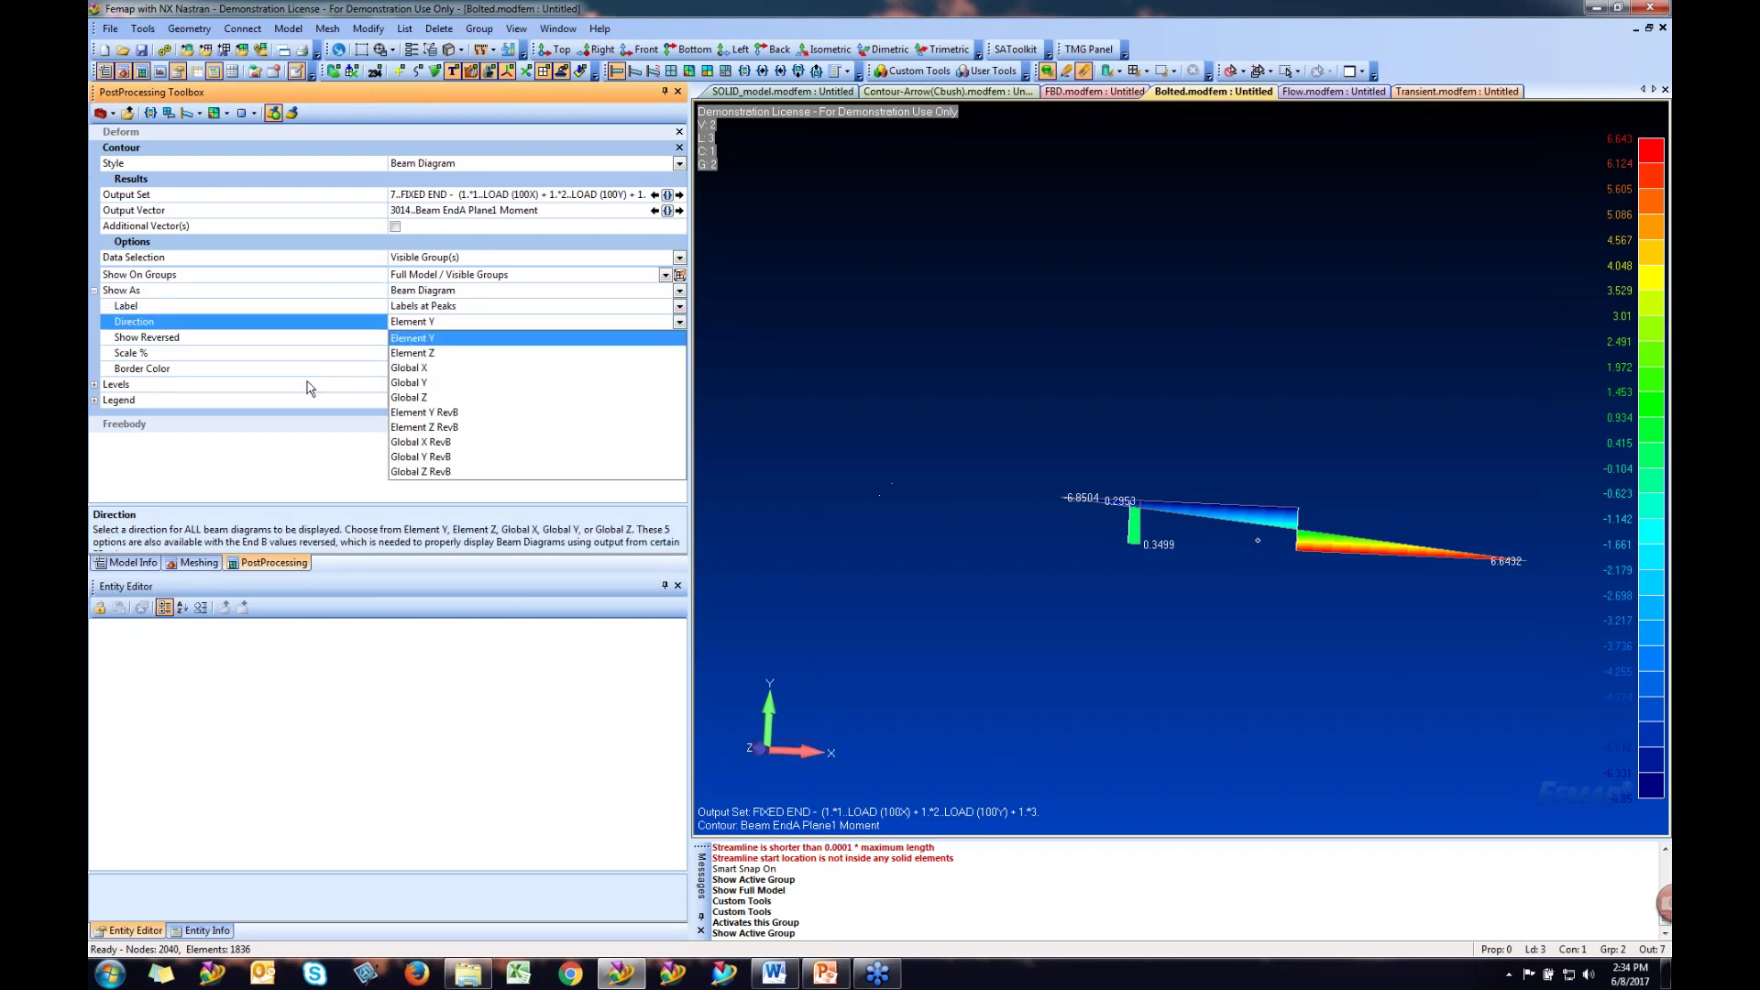
left_click(437, 354)
middle_click_drag(1204, 541, 1137, 514)
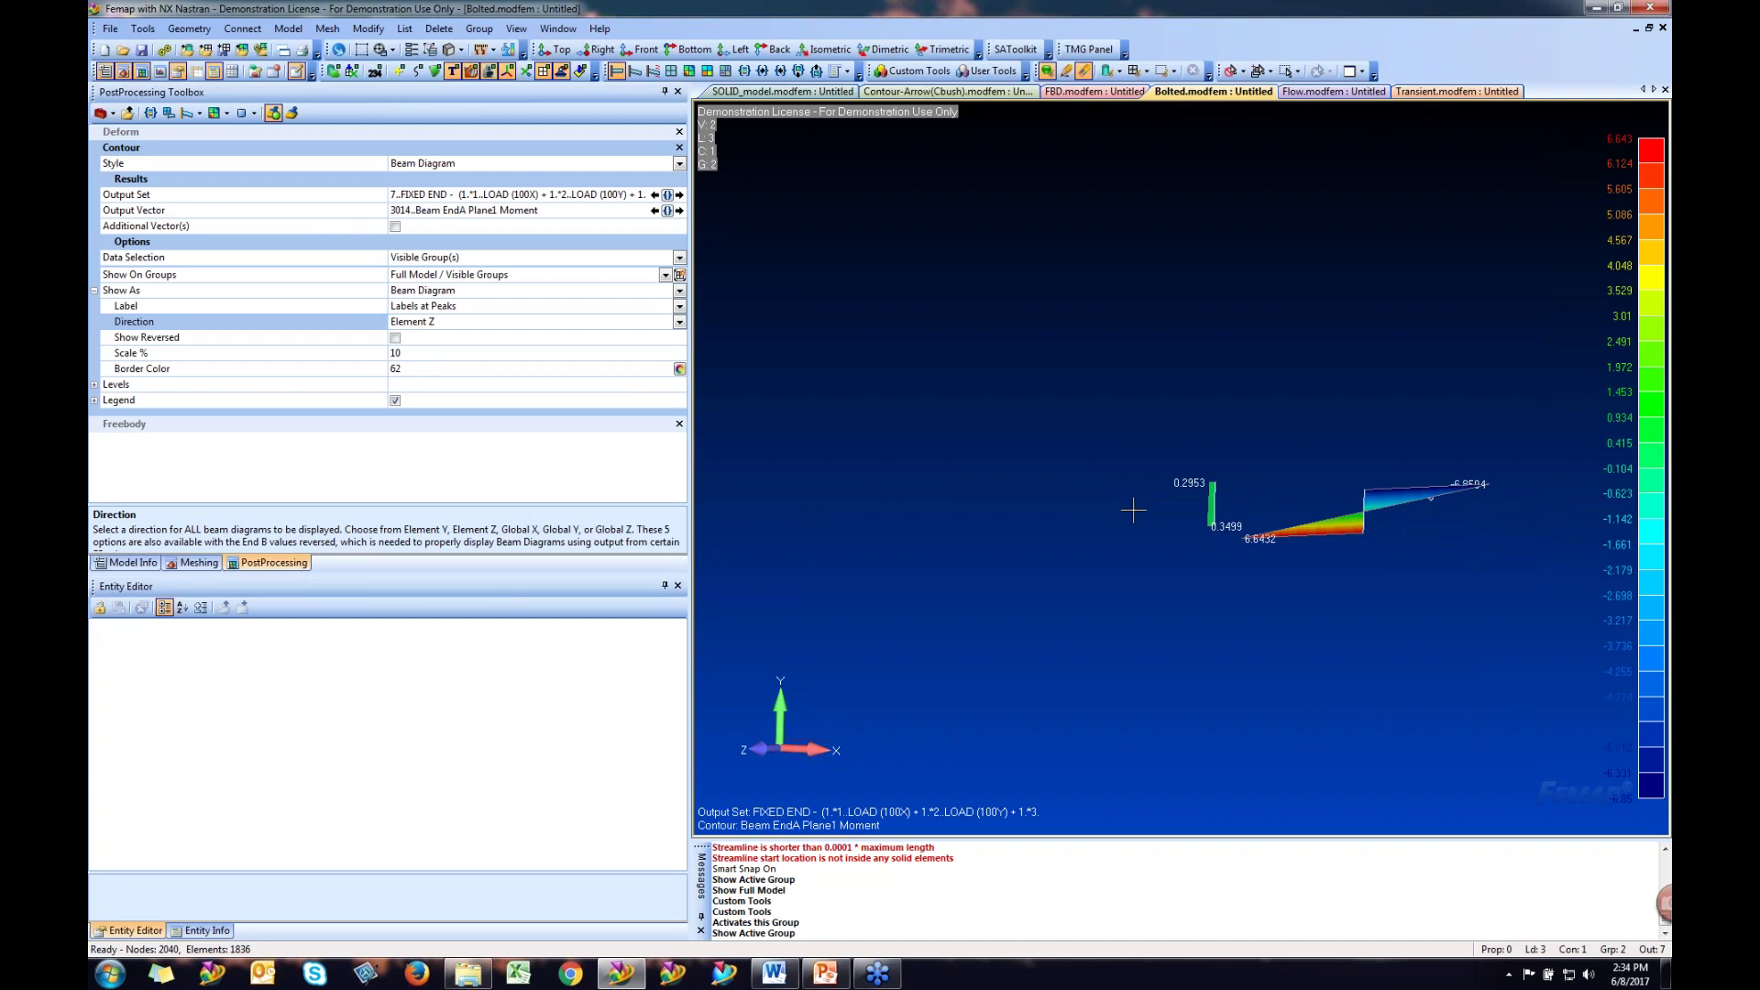
- Change the beam diagram's output vector to 3018..Beam EndA Pl1 Shear Force
left_click(668, 210)
scroll(185, 485, "down", 10)
scroll(184, 486, "down", 10)
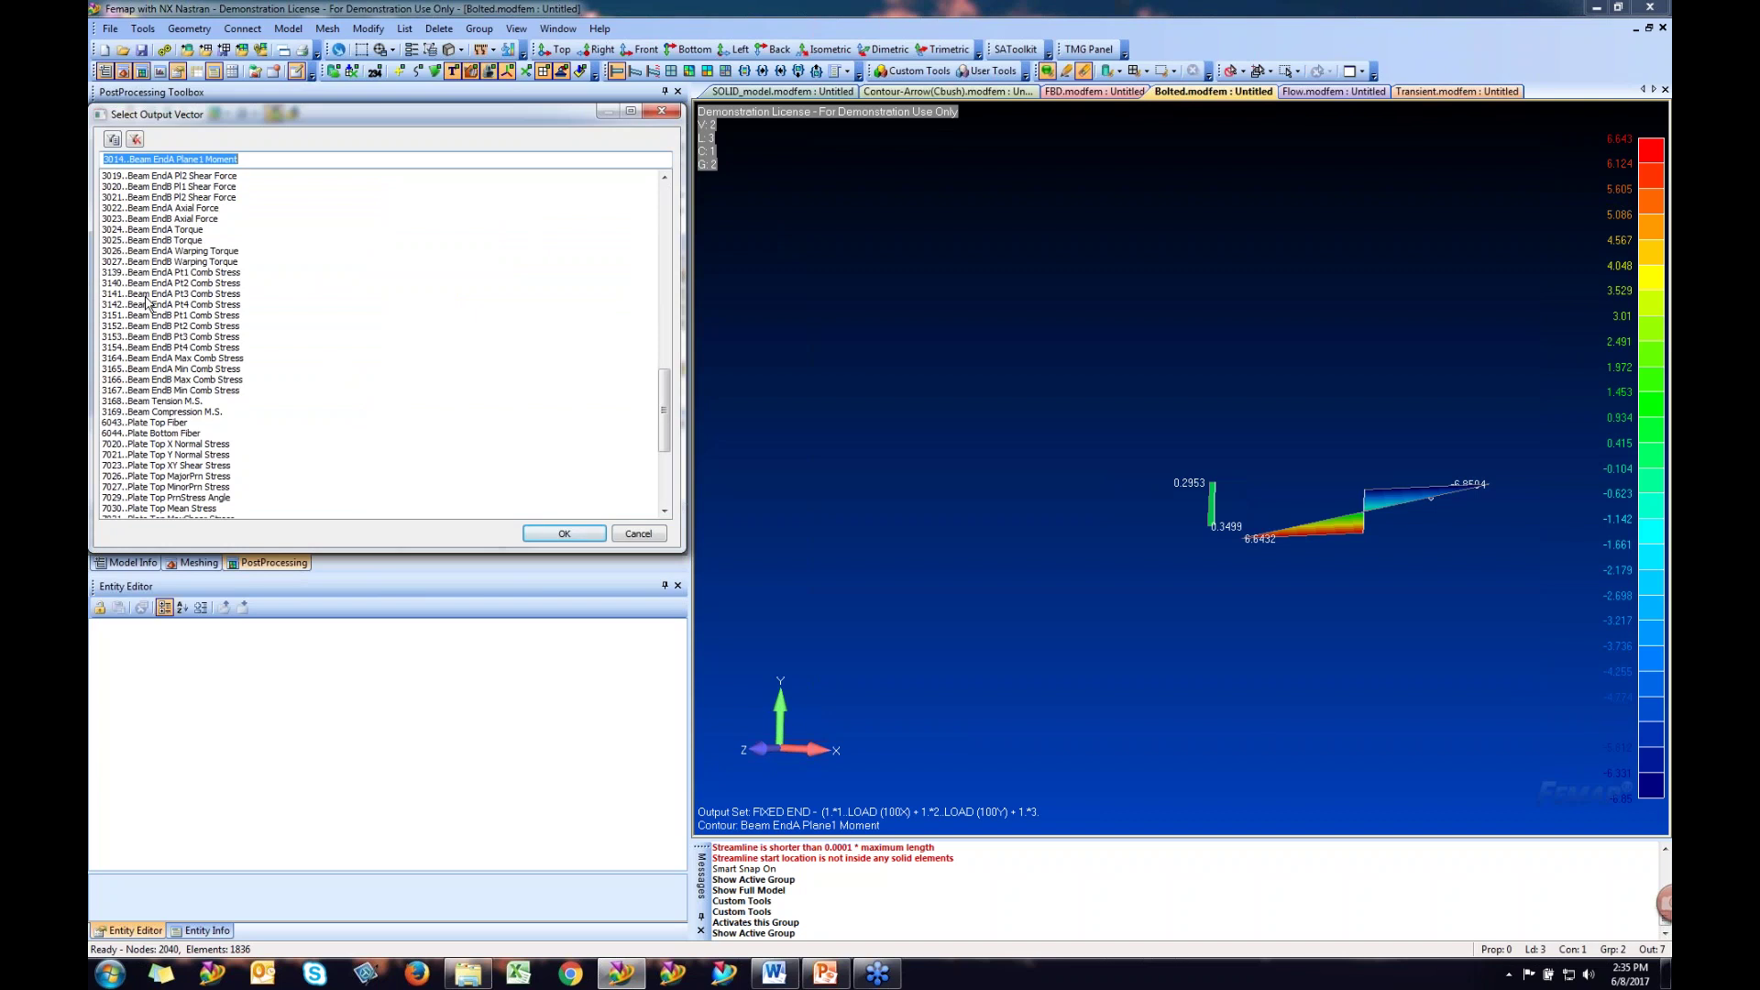
scroll(147, 302, "up", 2)
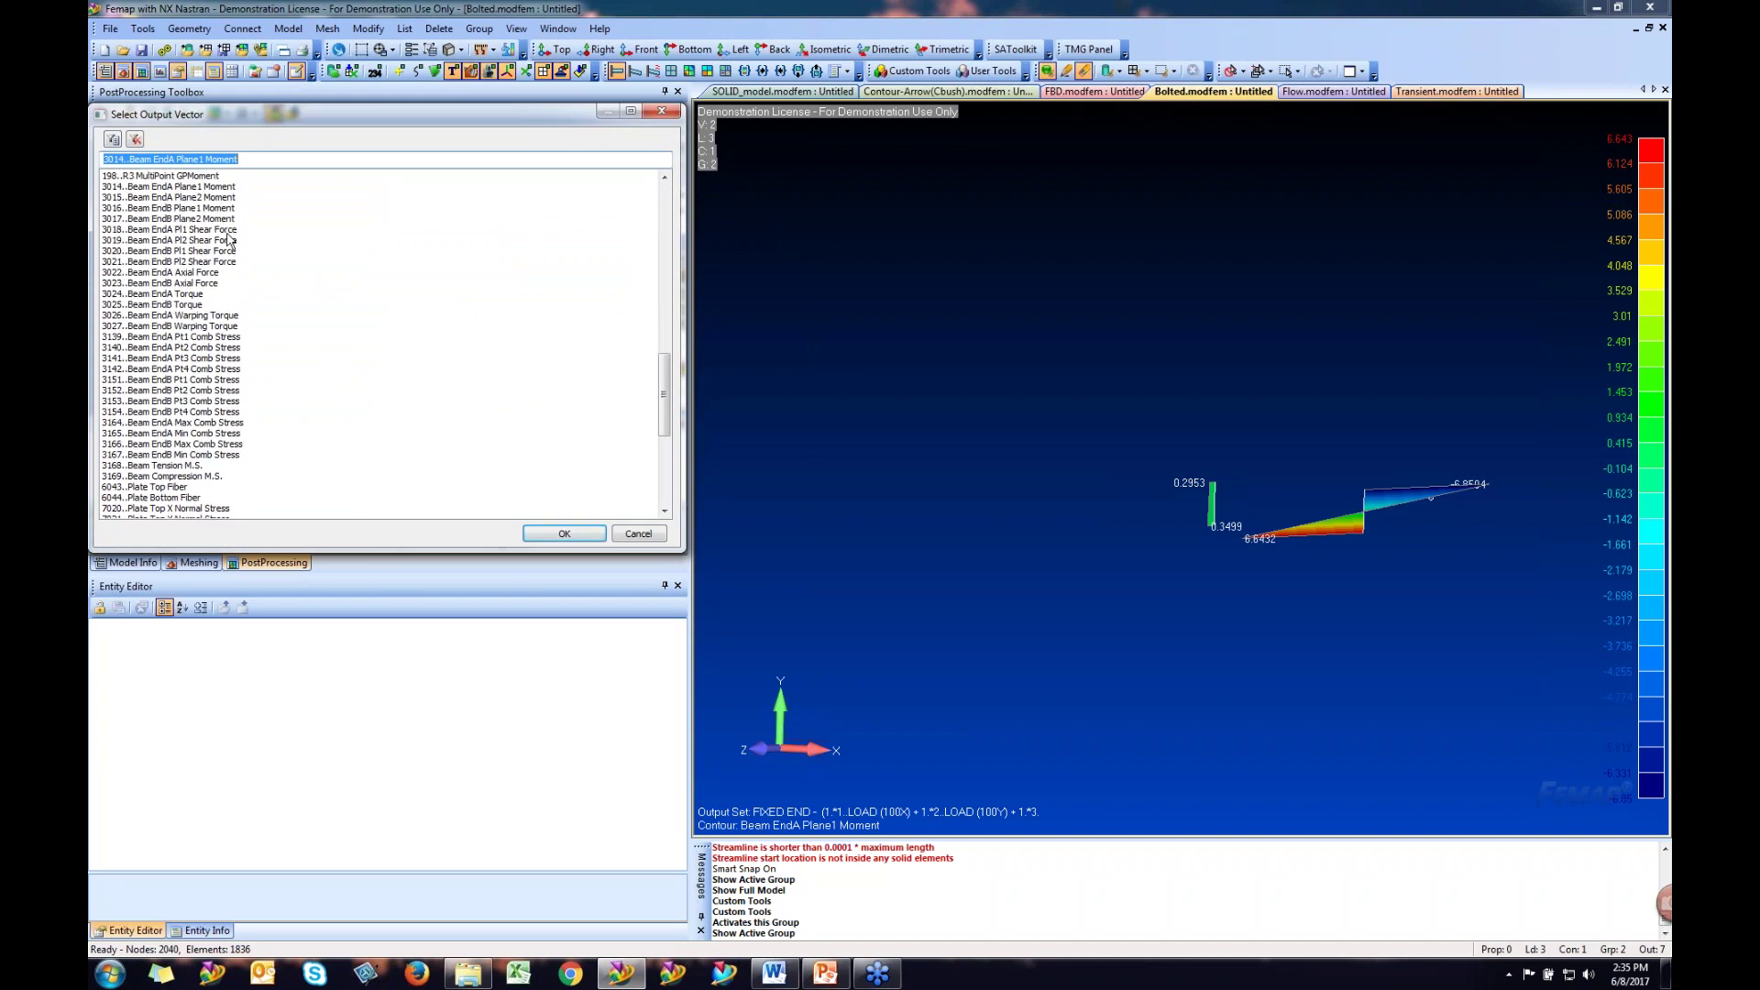
double_click(227, 230)
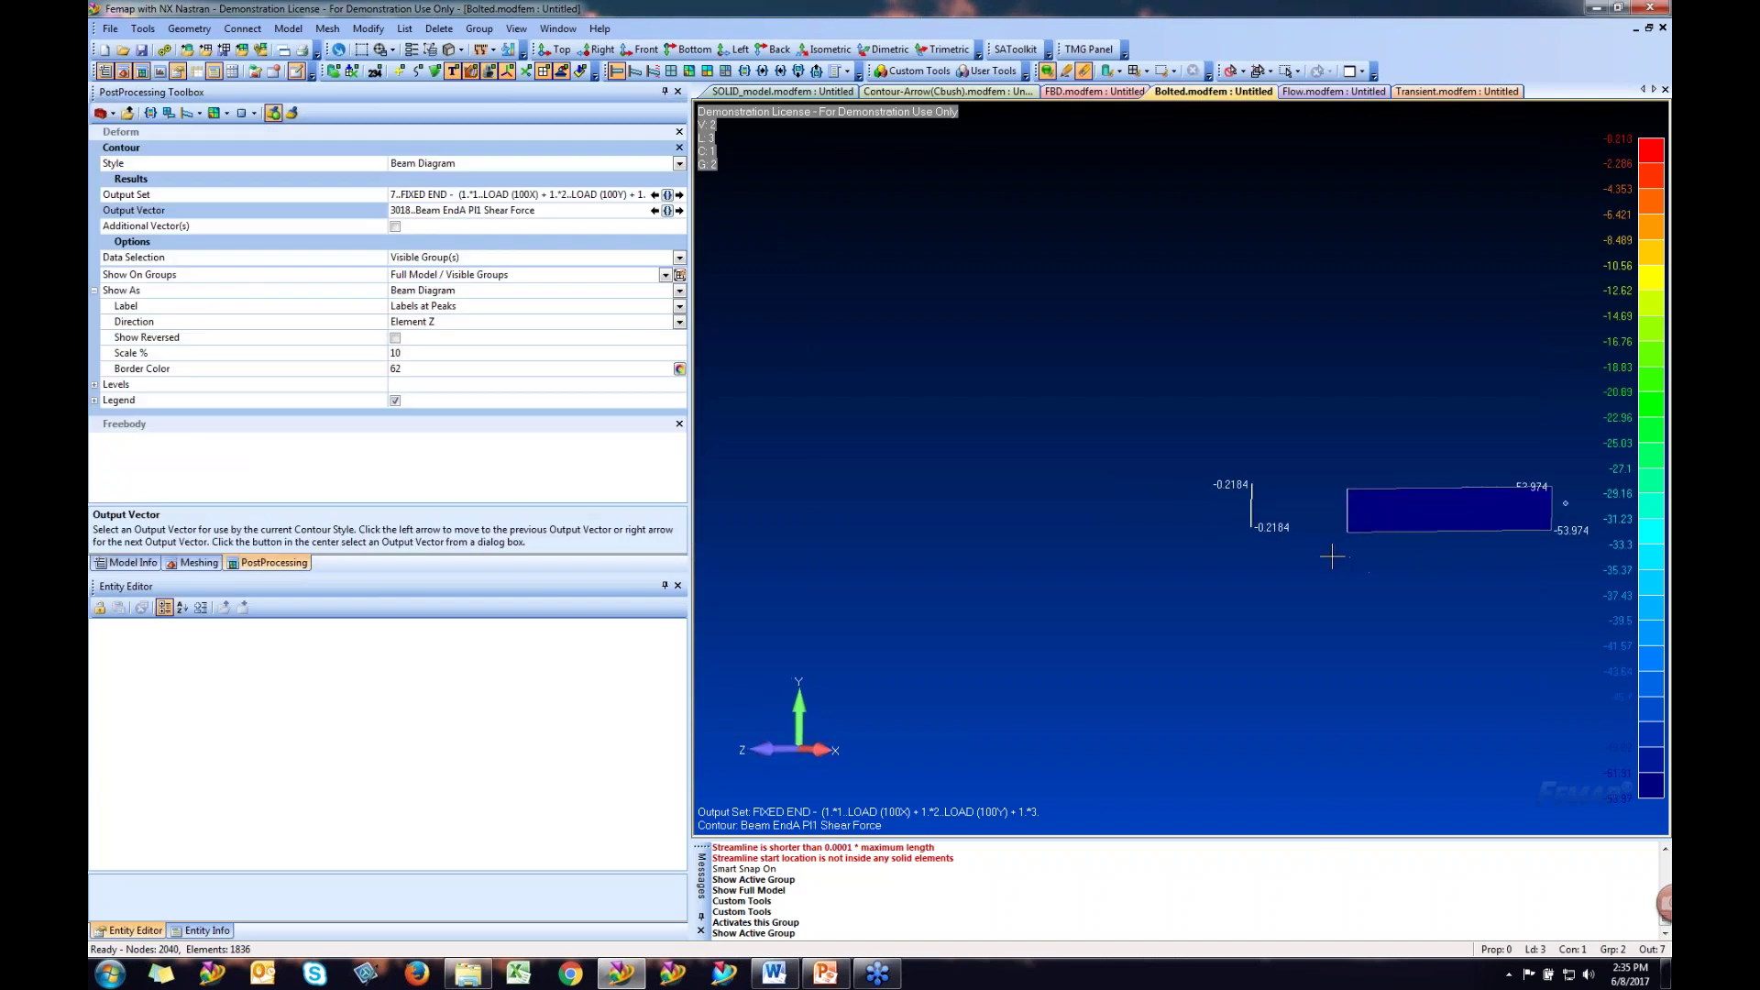
- Change the contour style of the bolt results to Contour Arrow
middle_click_drag(1462, 593, 1284, 605, "ctrl")
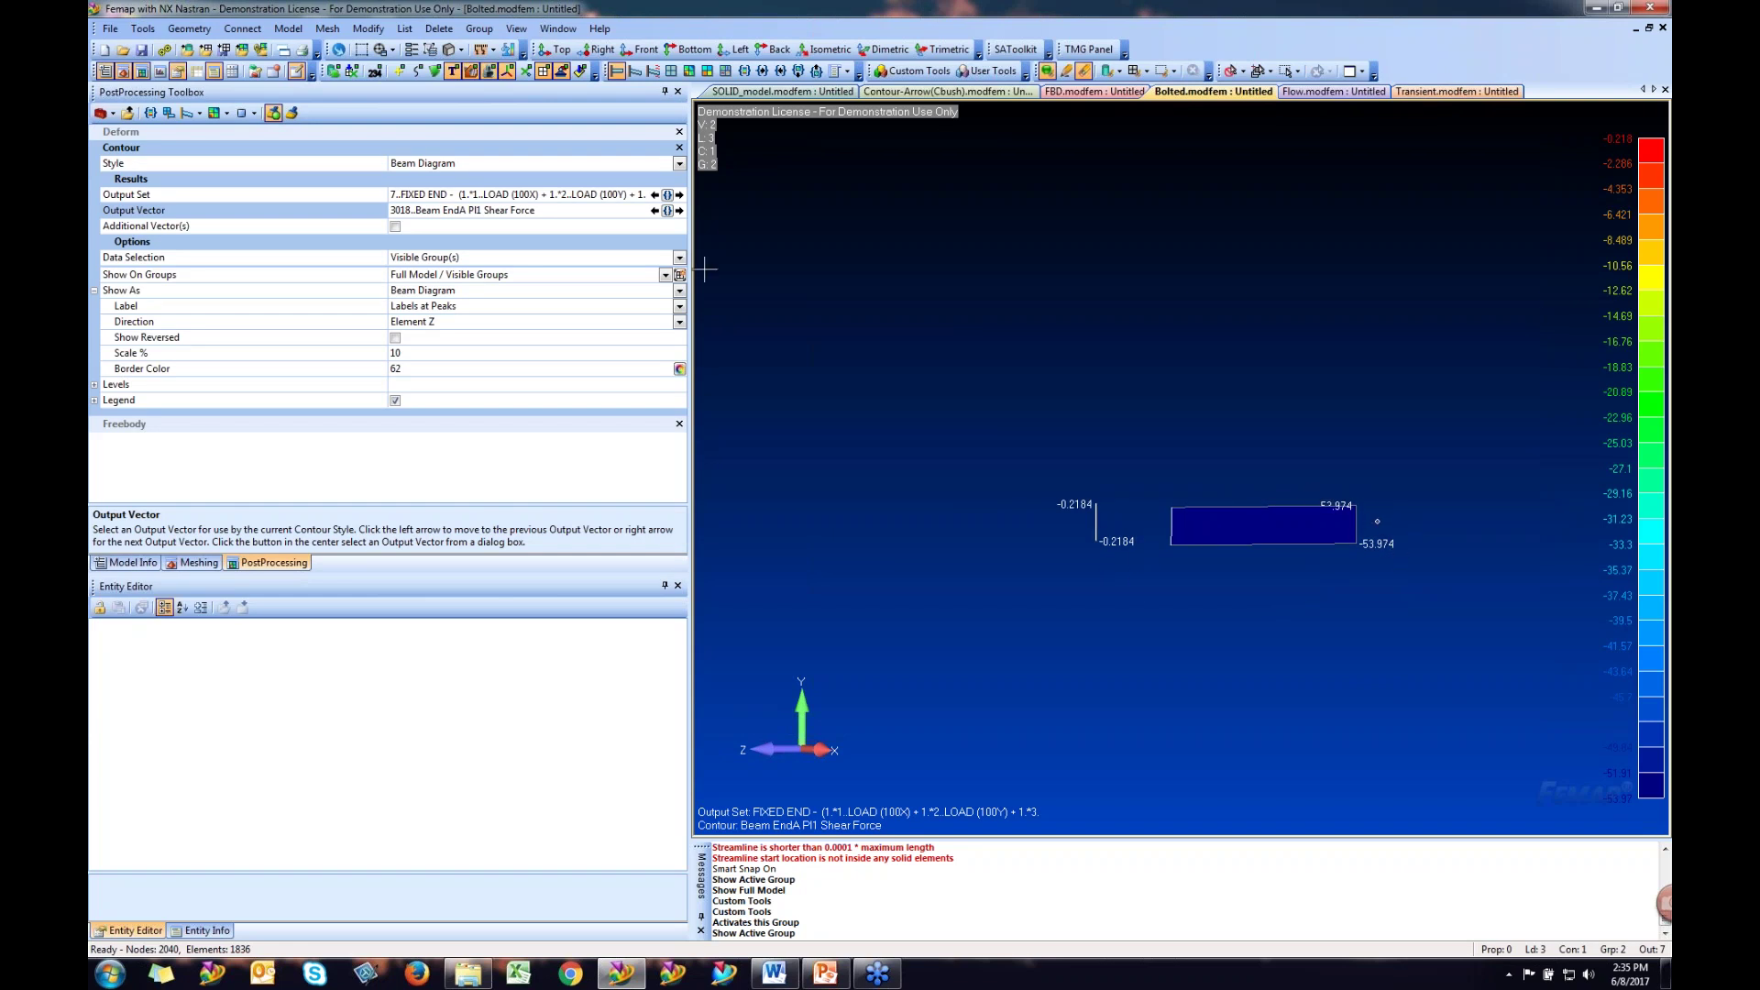
left_click(680, 165)
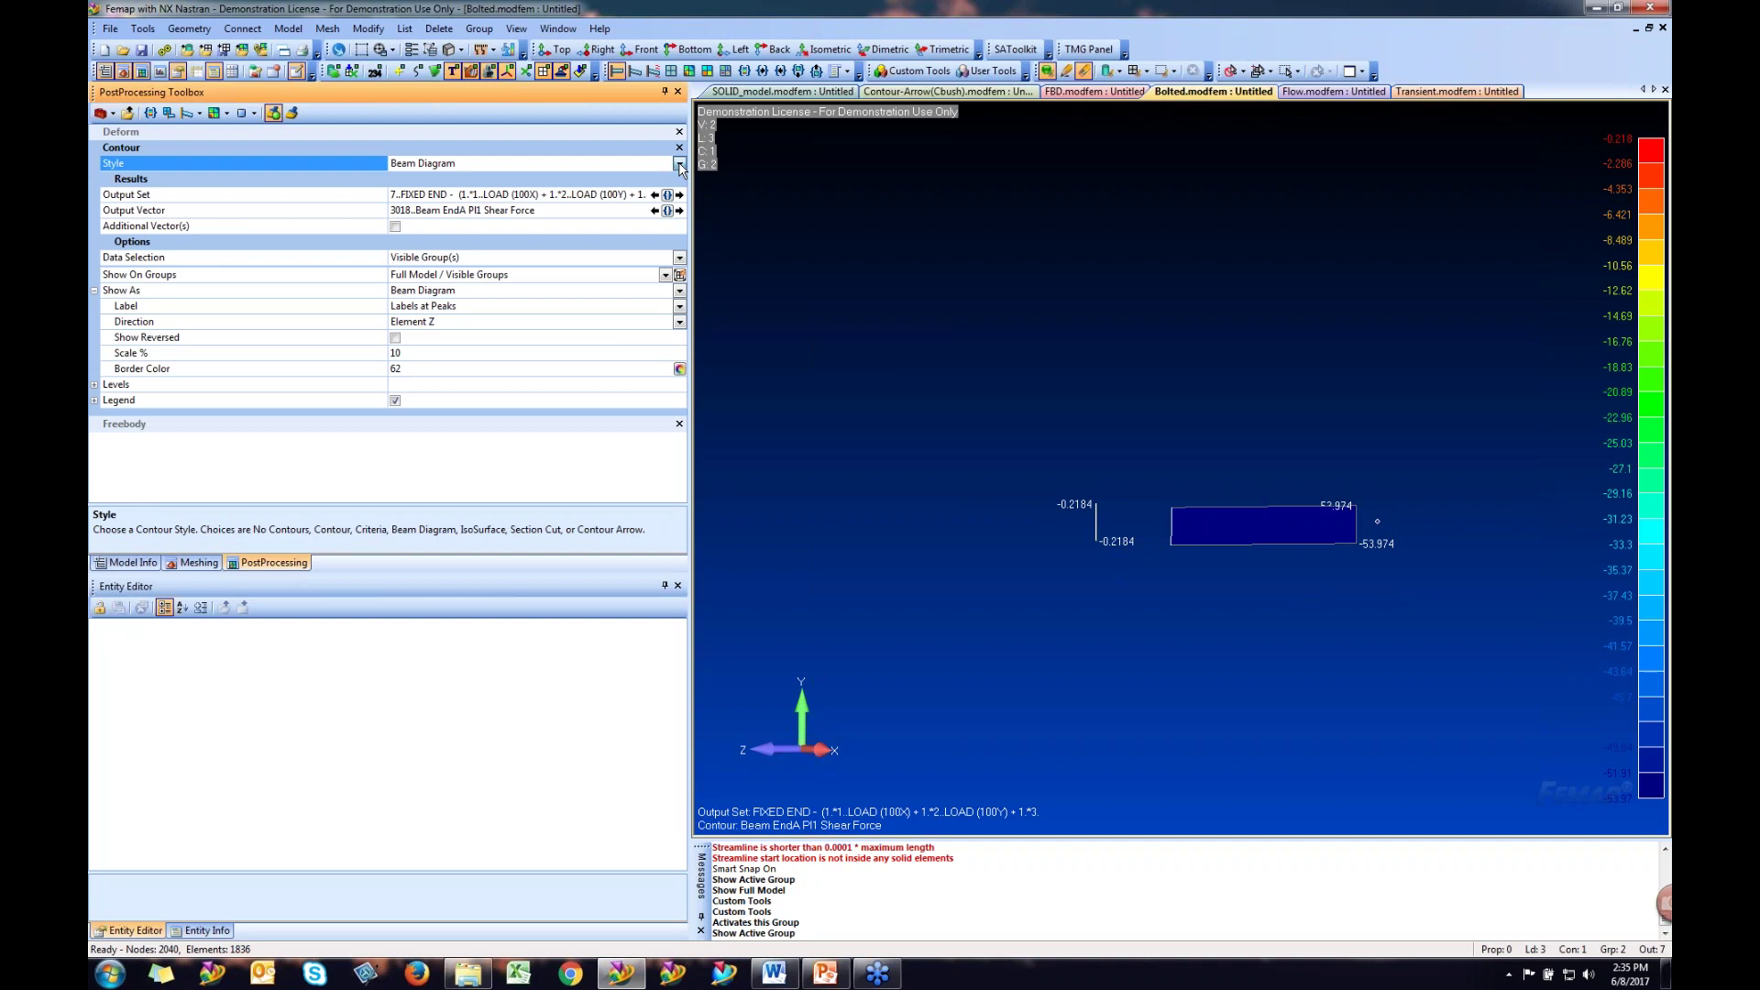
left_click(679, 164)
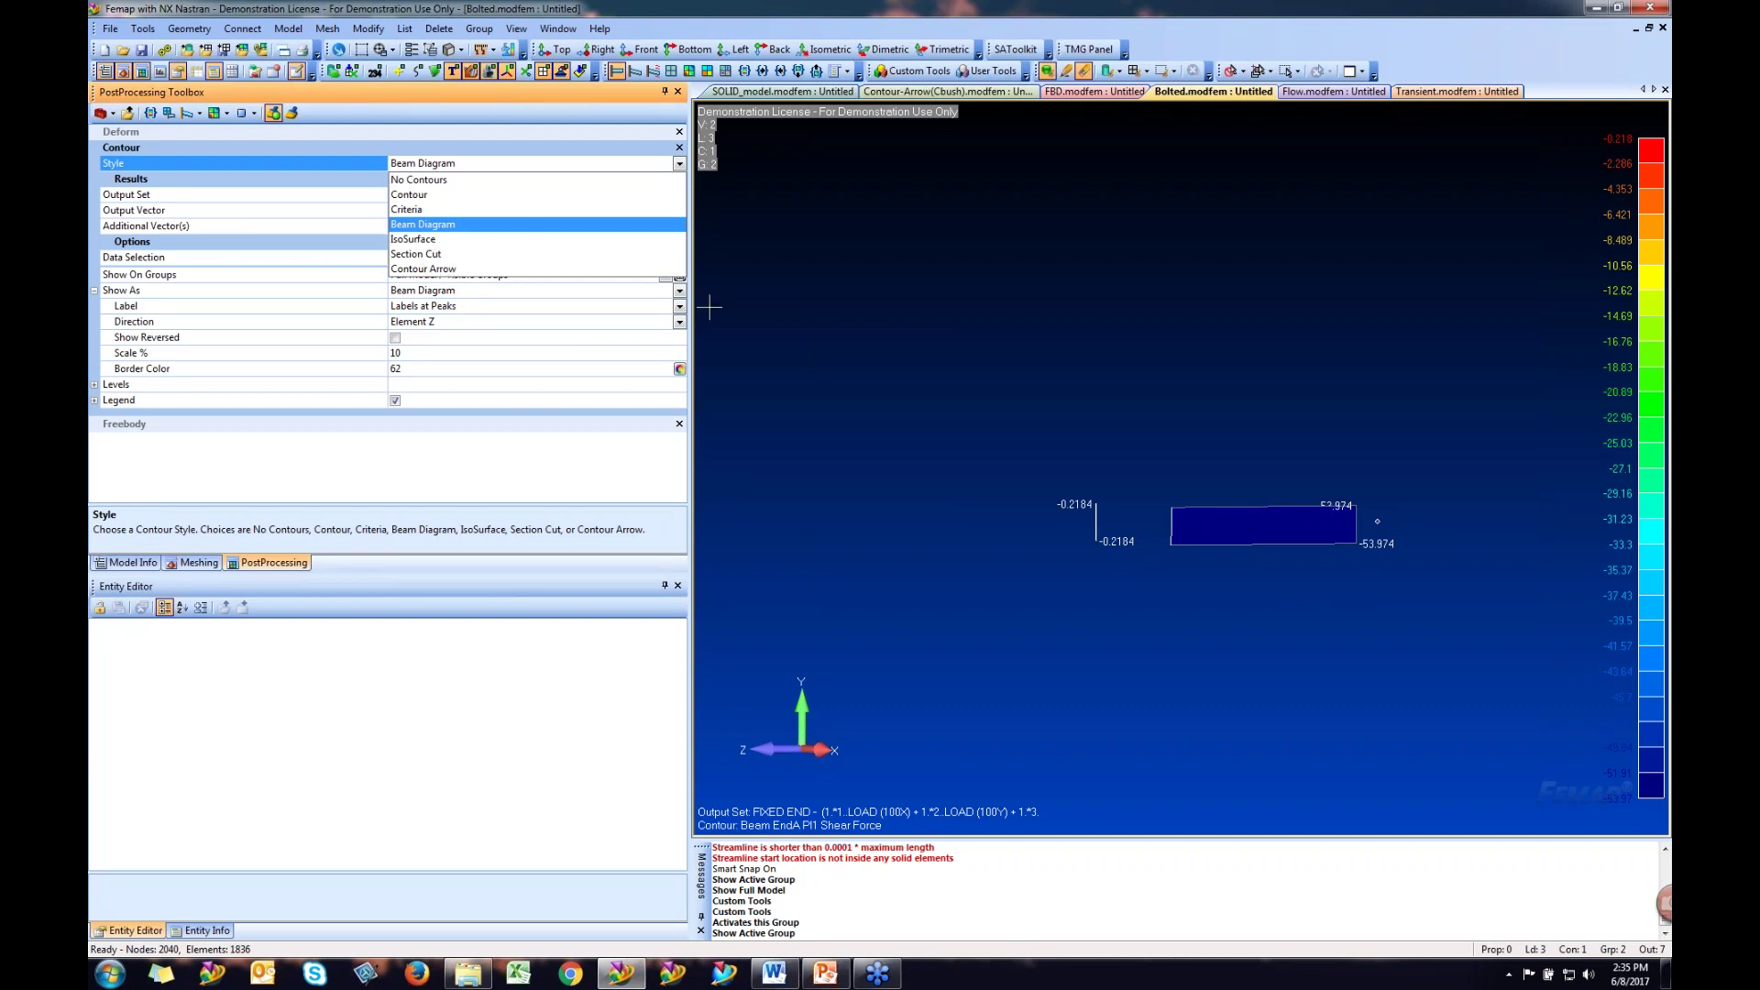
left_click(433, 270)
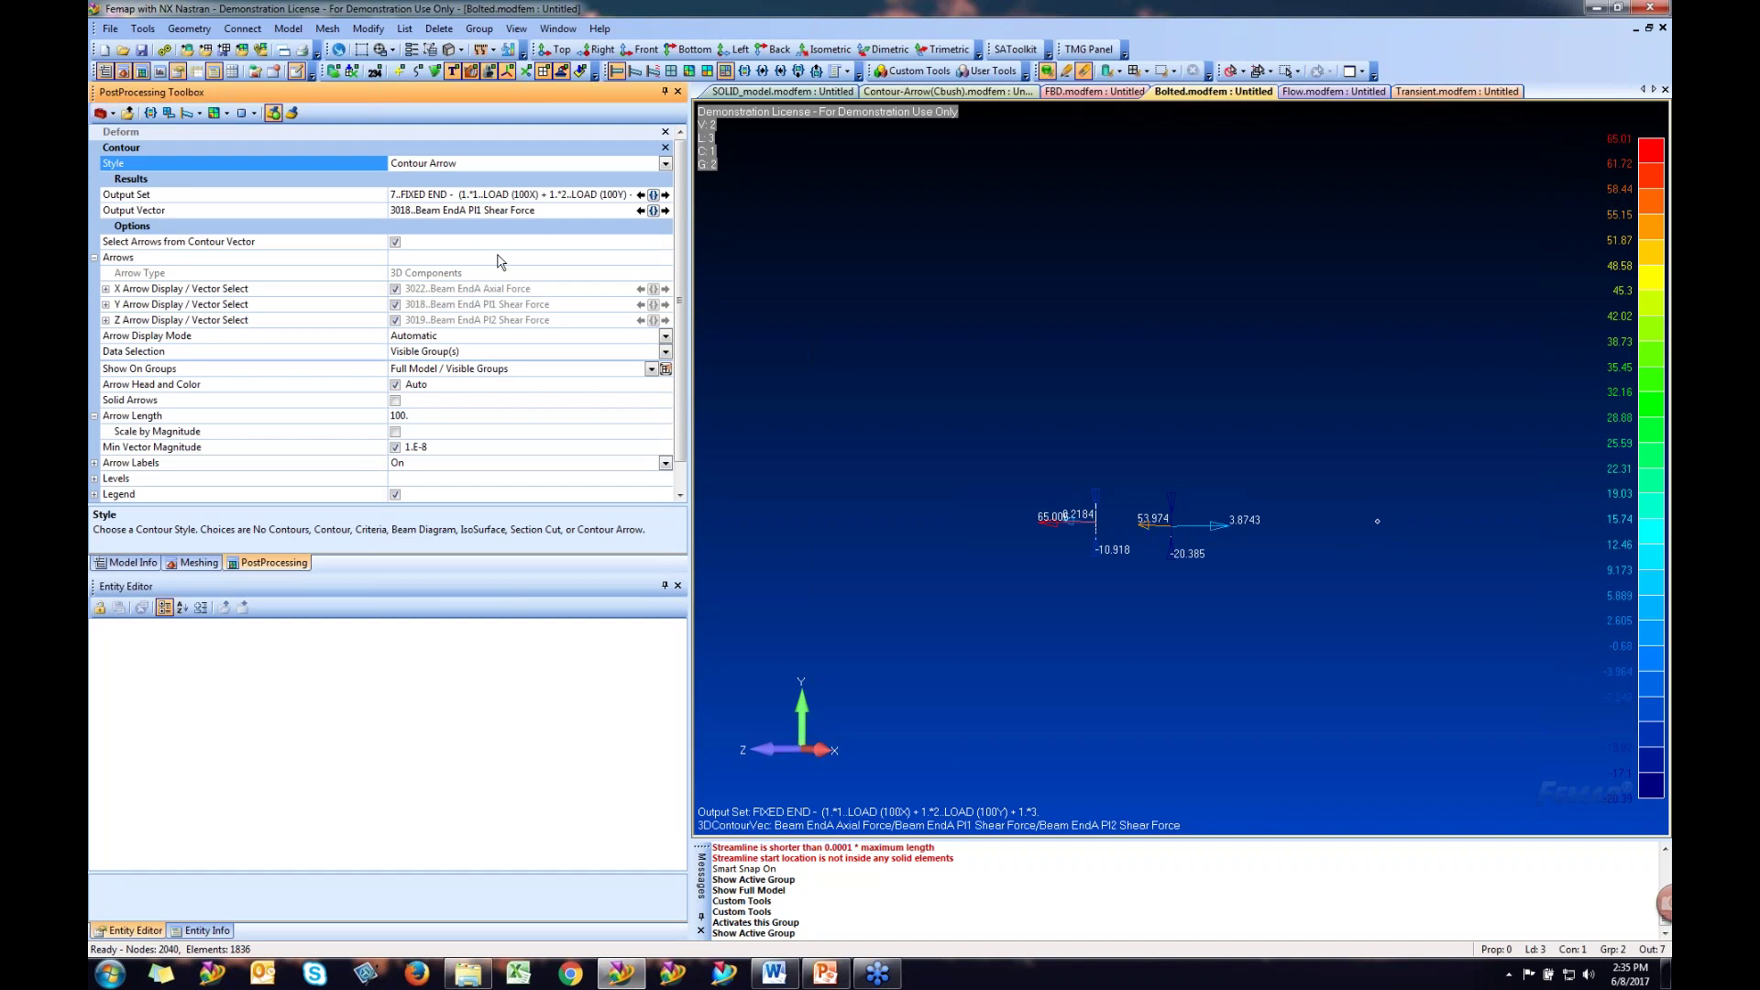
scroll(1118, 504, "up", 4)
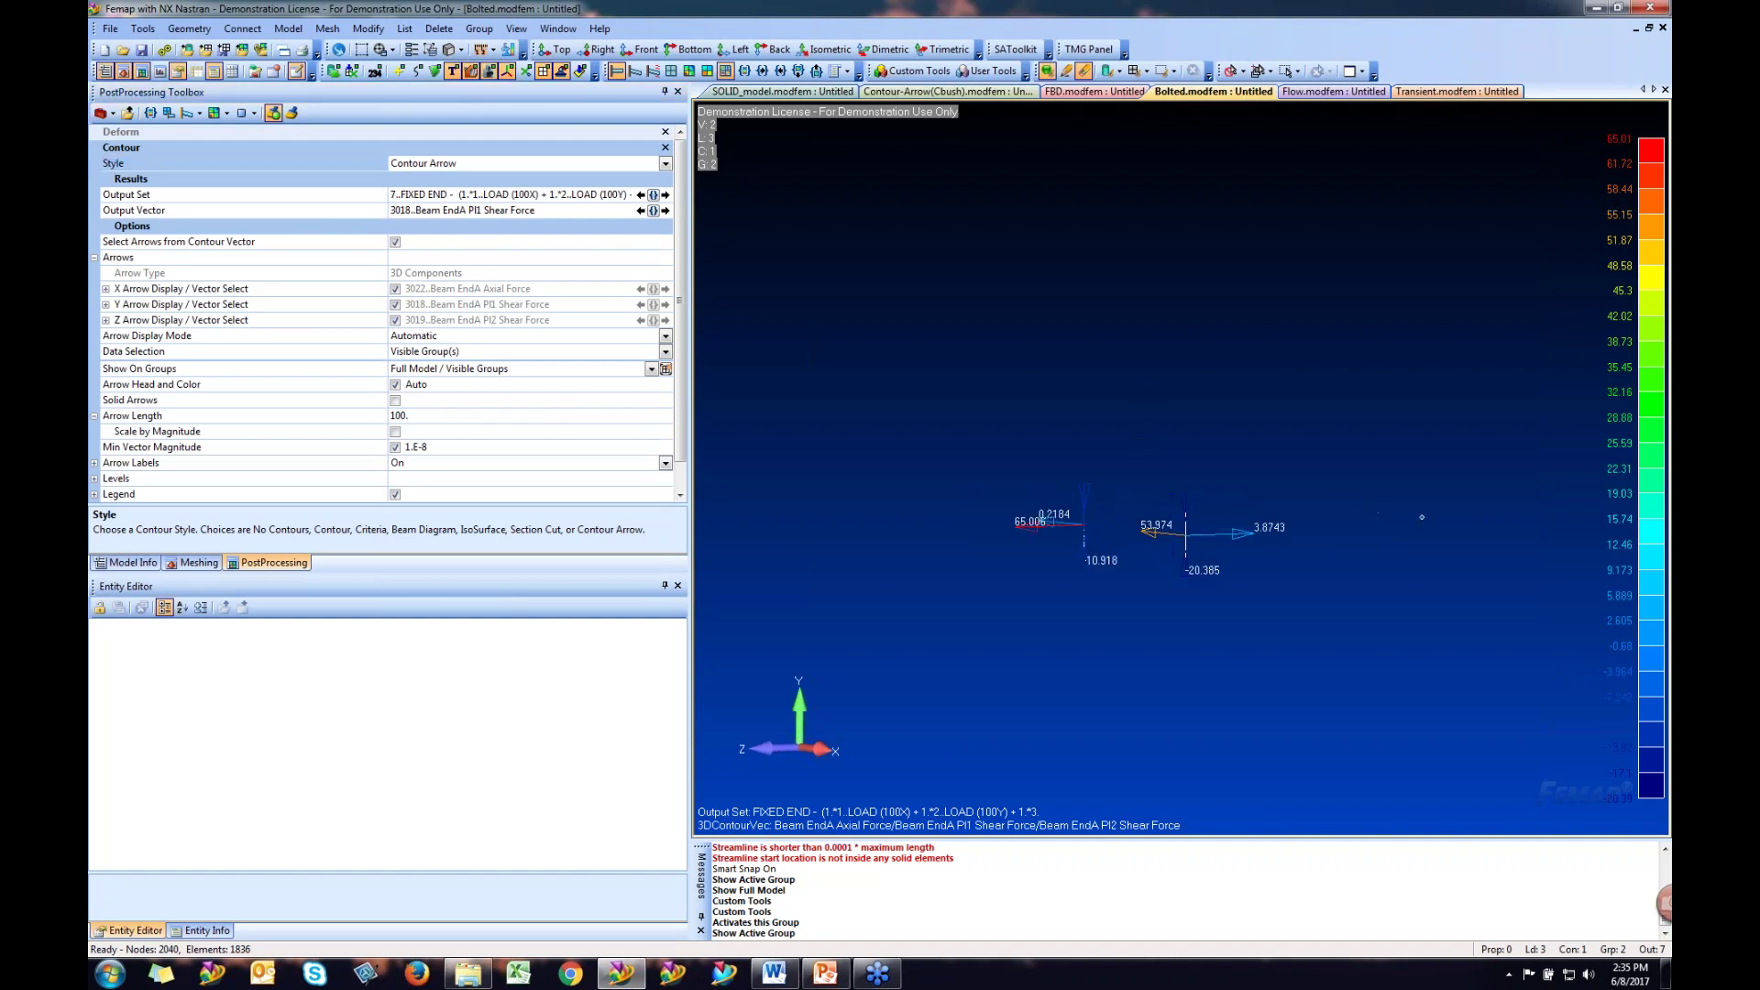
middle_click_drag(1091, 598, 1117, 479)
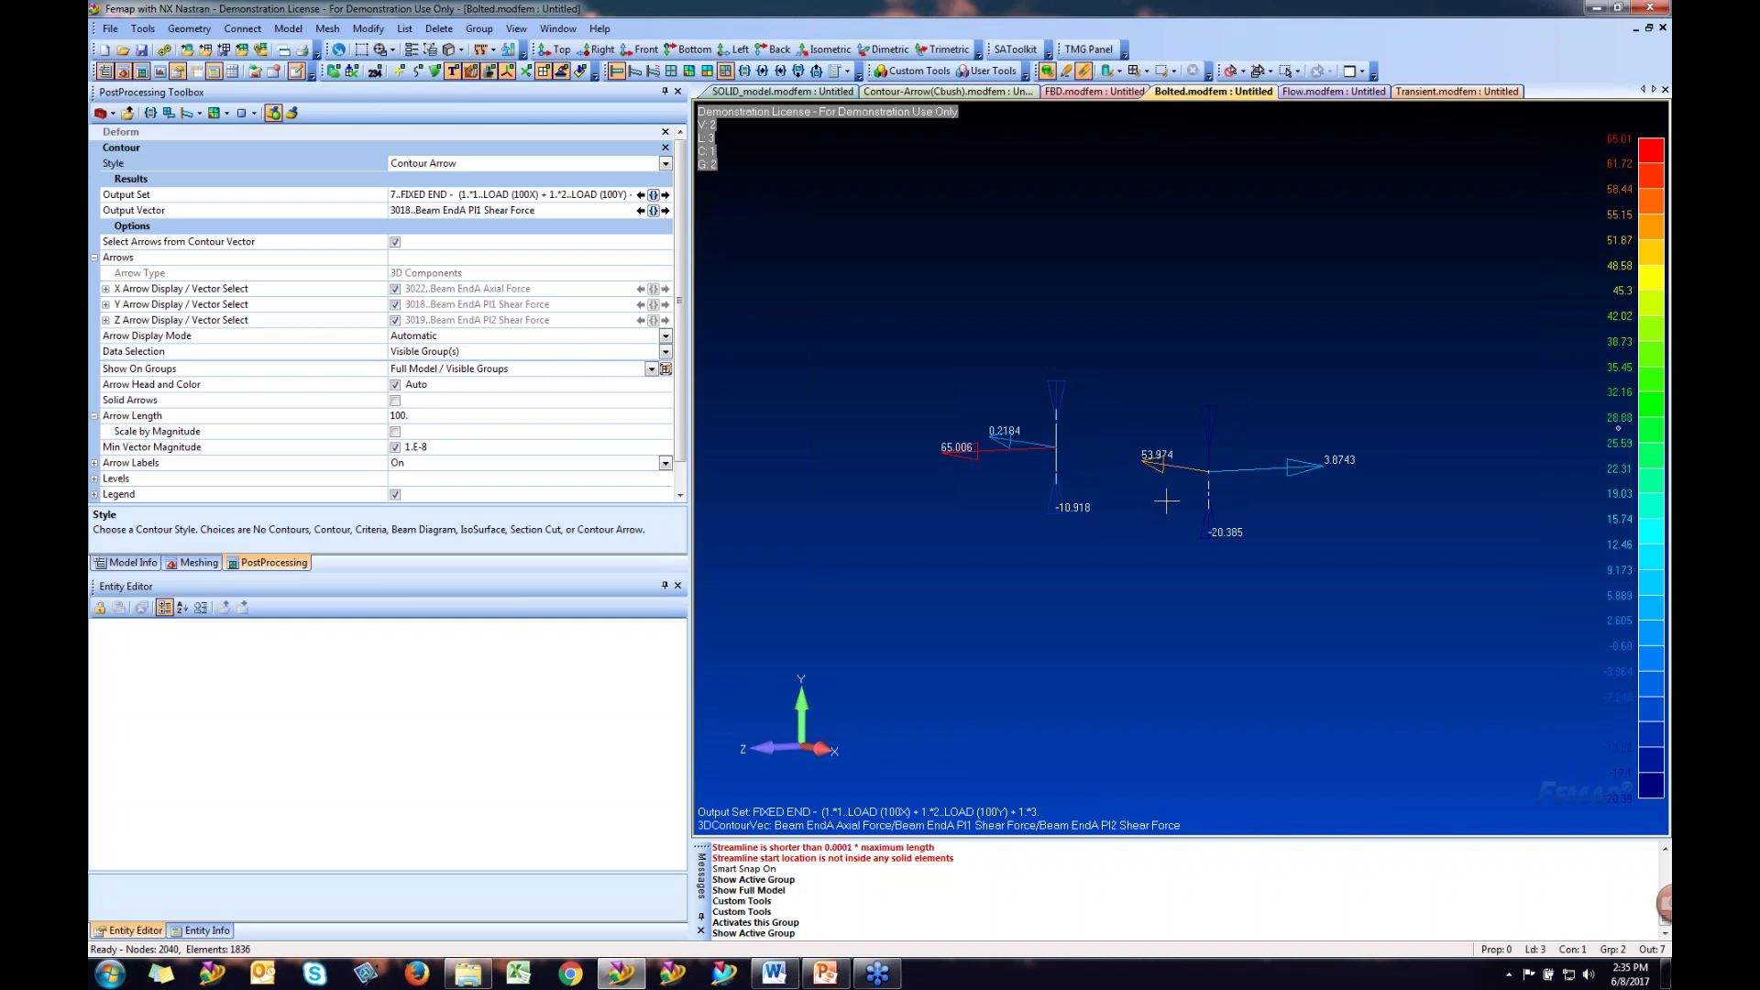
middle_click_drag(1216, 518, 1219, 512)
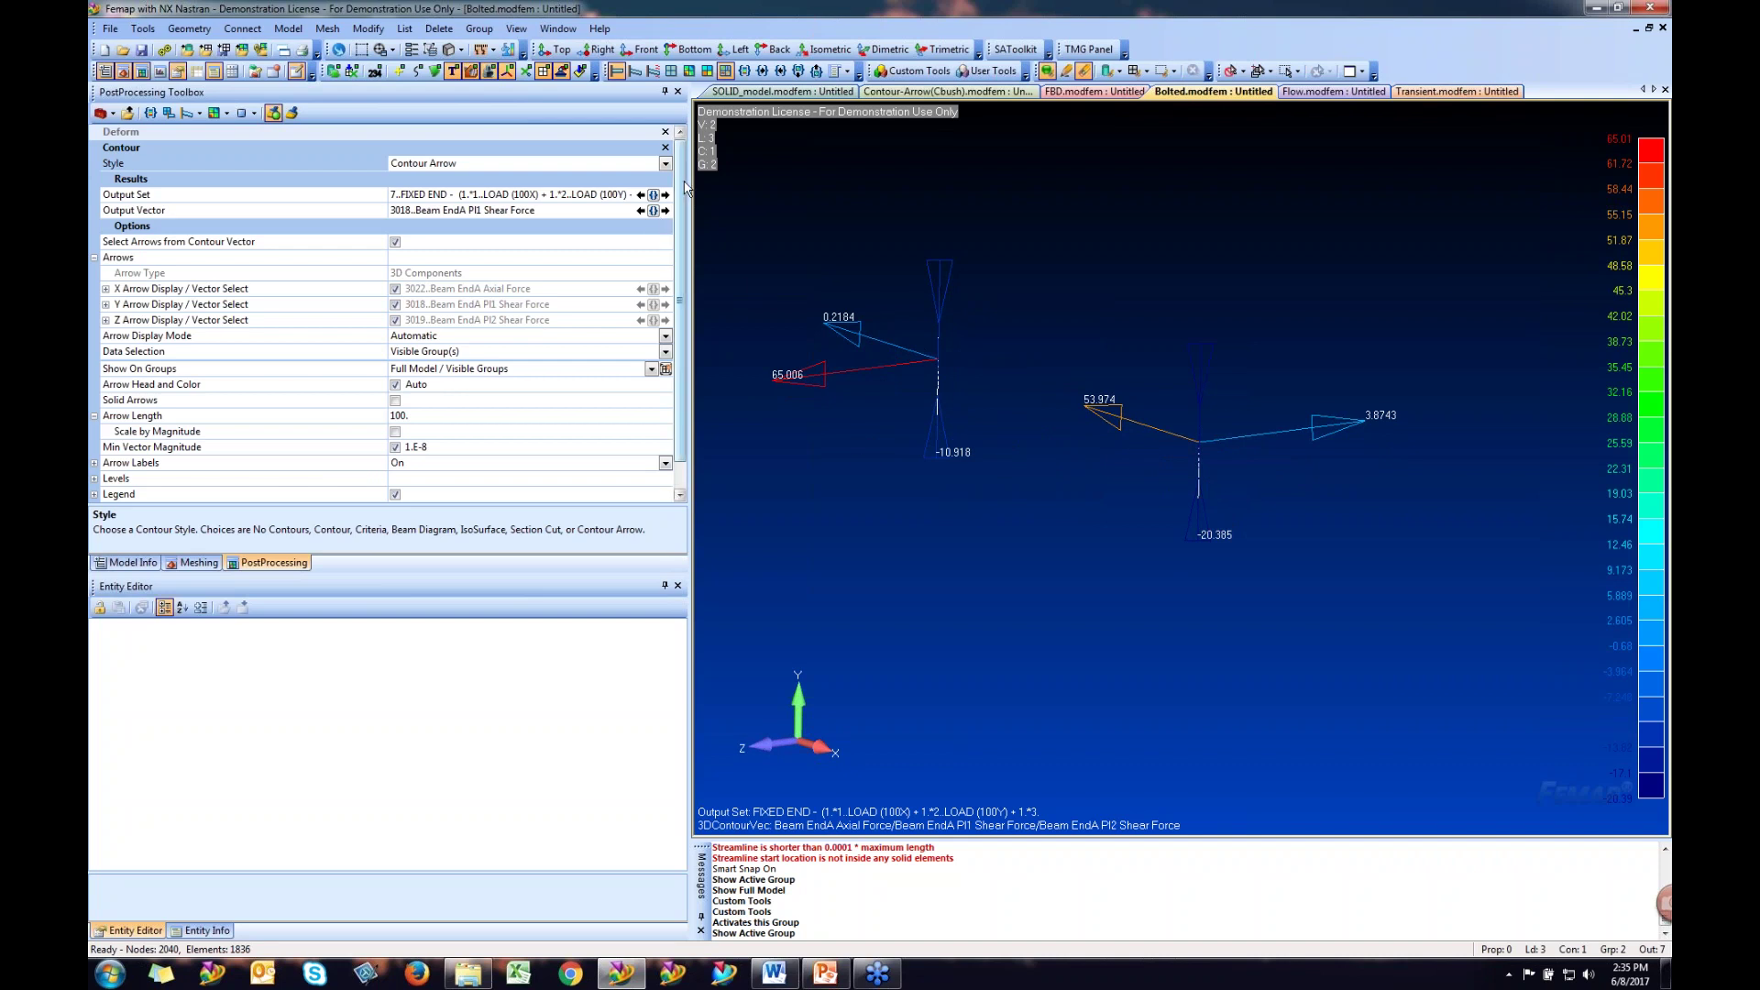
- Toggle the Z arrow display of the contour arrows off and back on
scroll(683, 193, "down", 1)
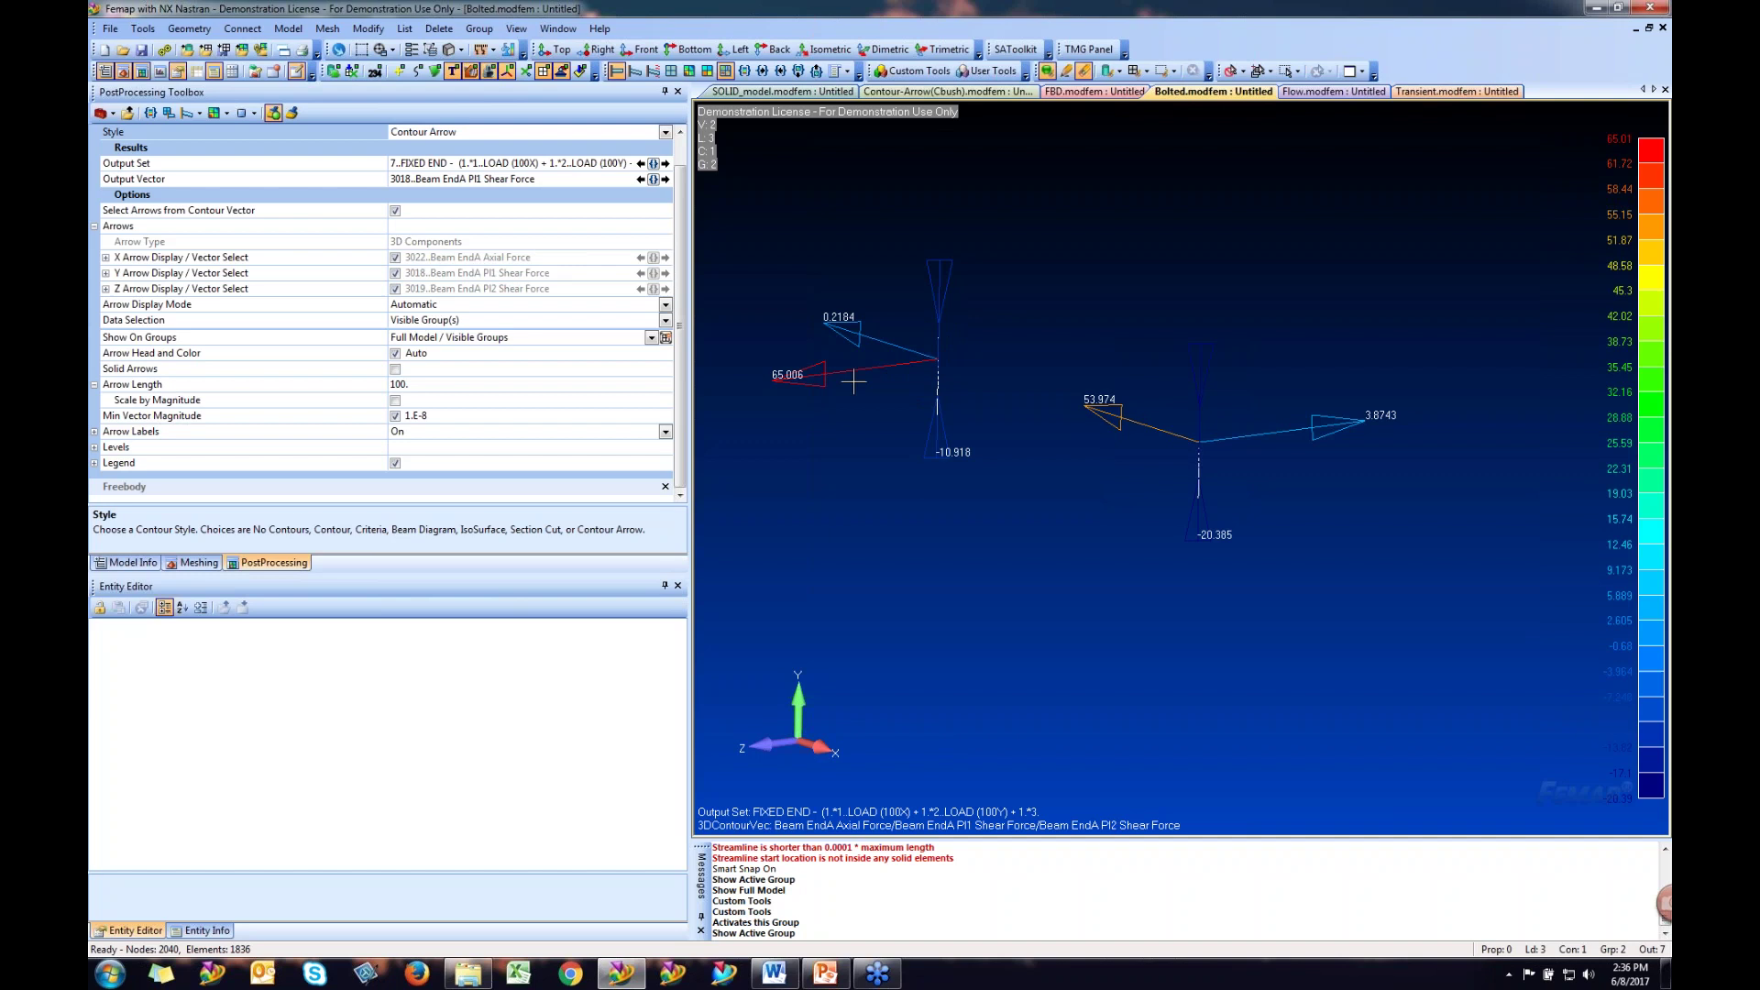
left_click(395, 290)
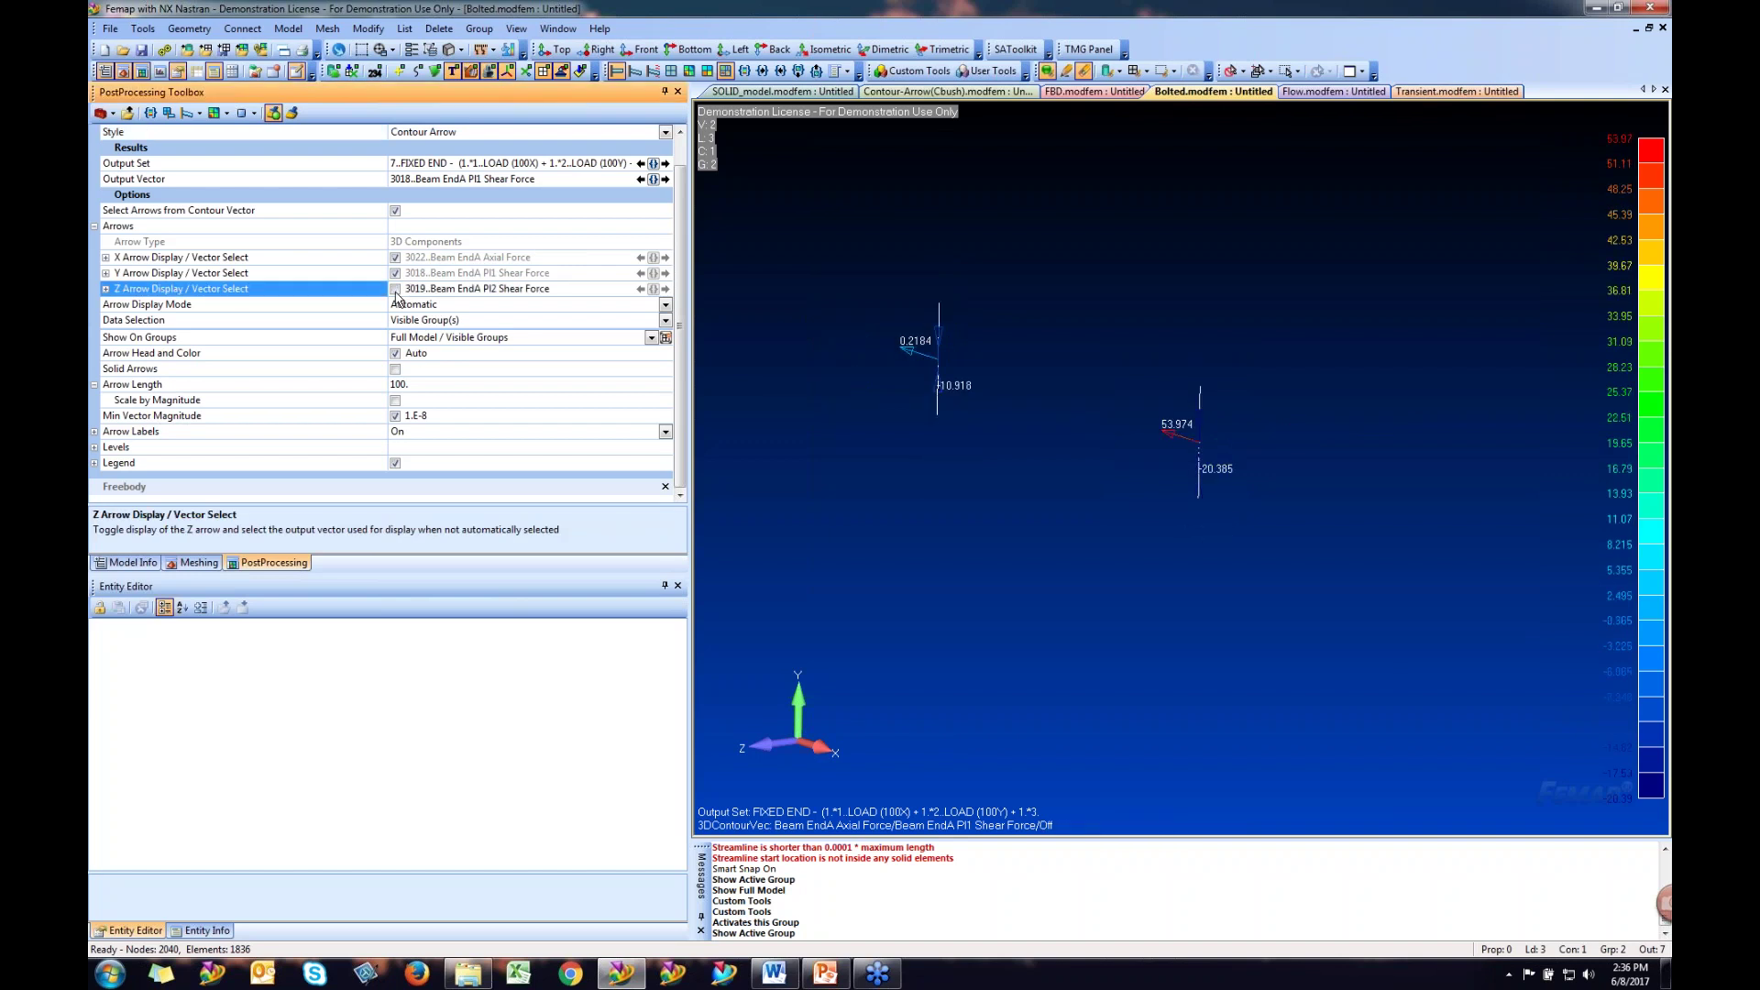
left_click(395, 290)
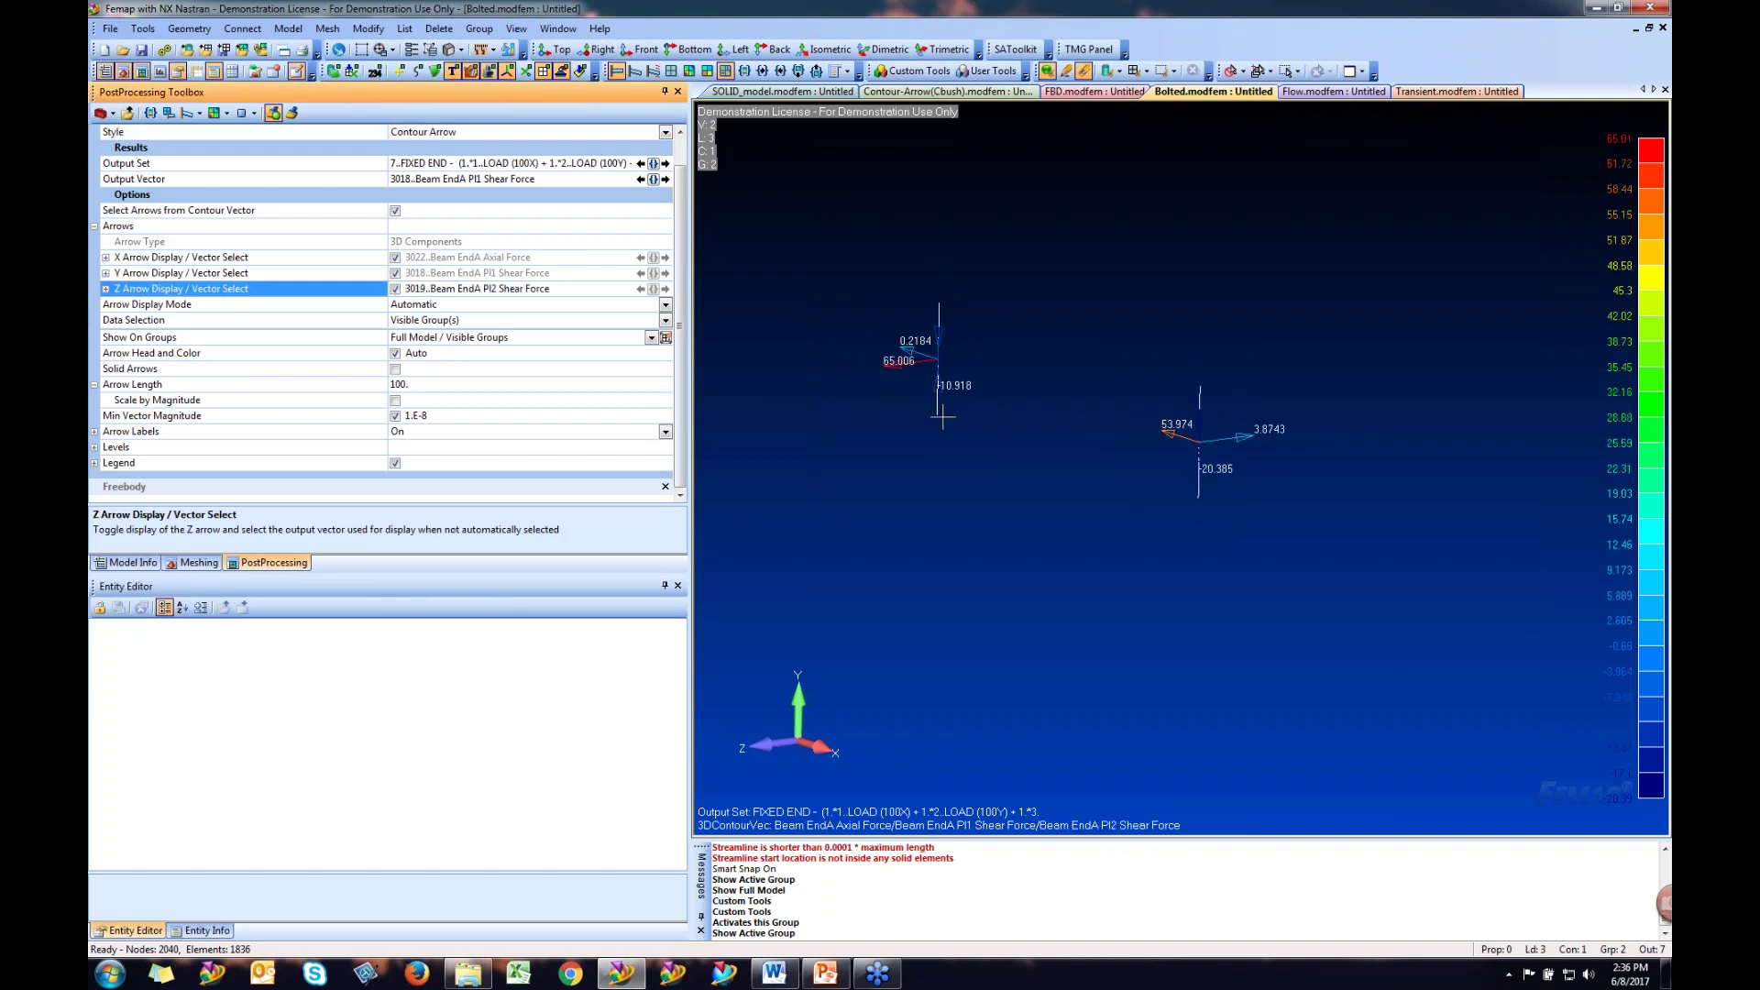
- Render the contour arrows as solid arrows and open their Label Digits setting for editing
left_click(395, 369)
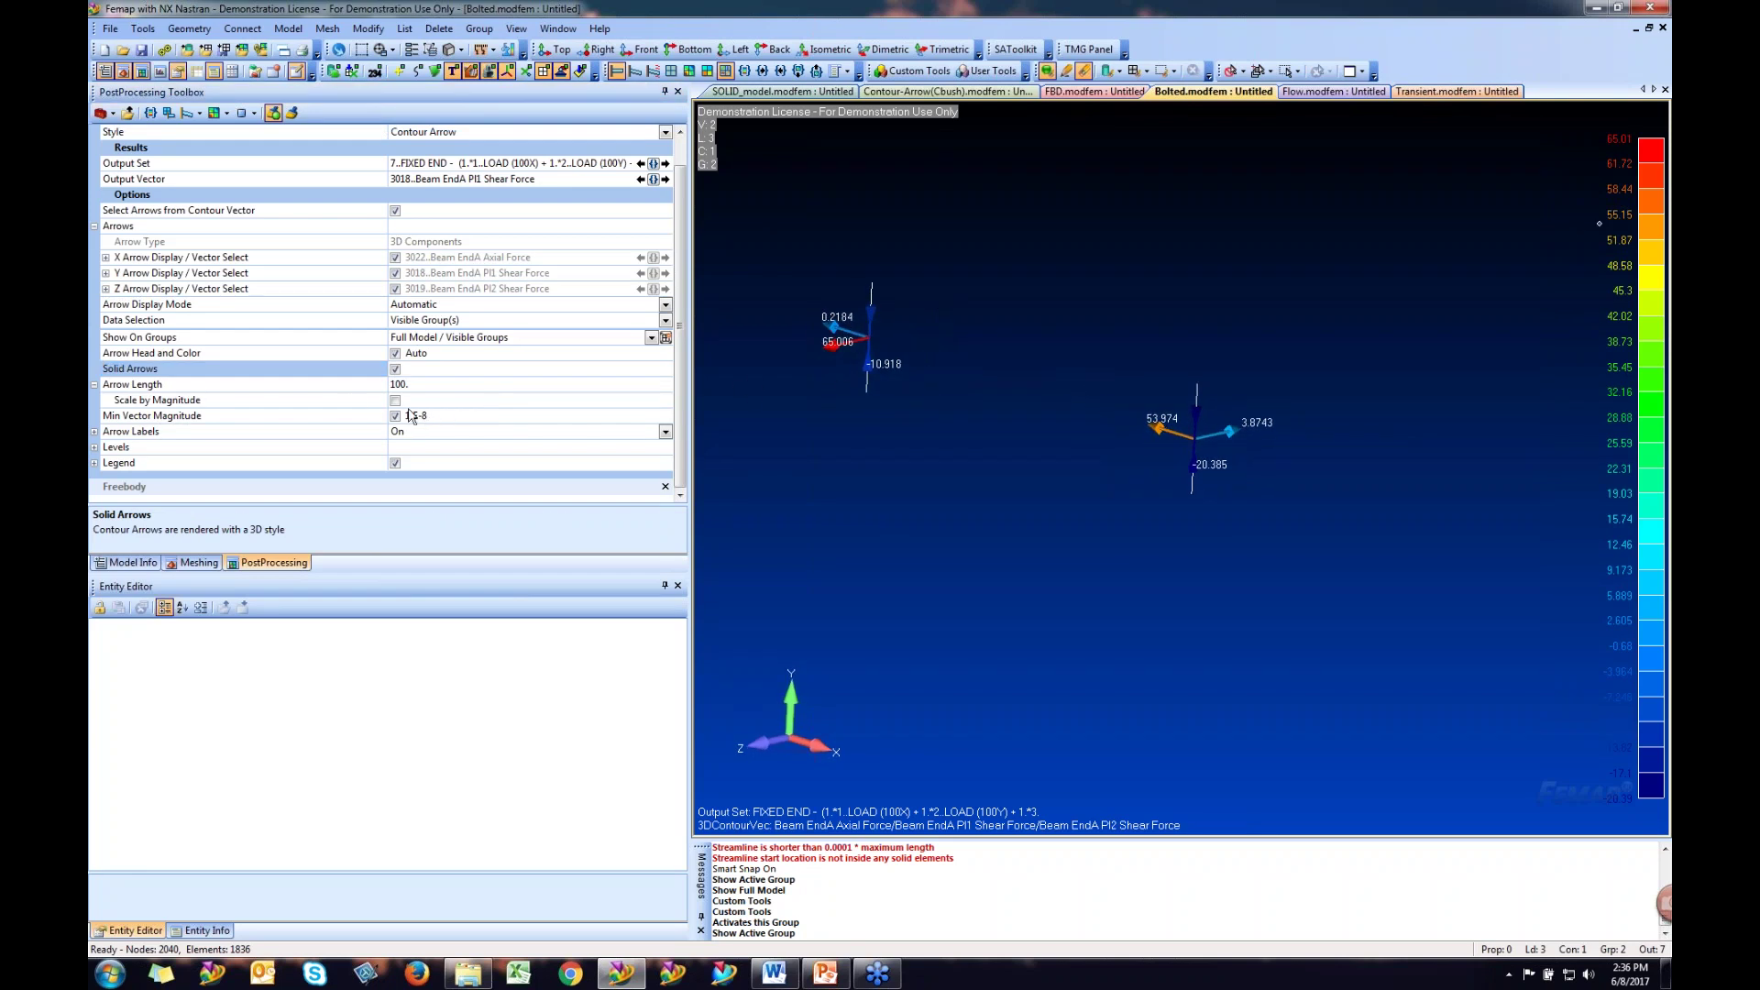
left_click(107, 434)
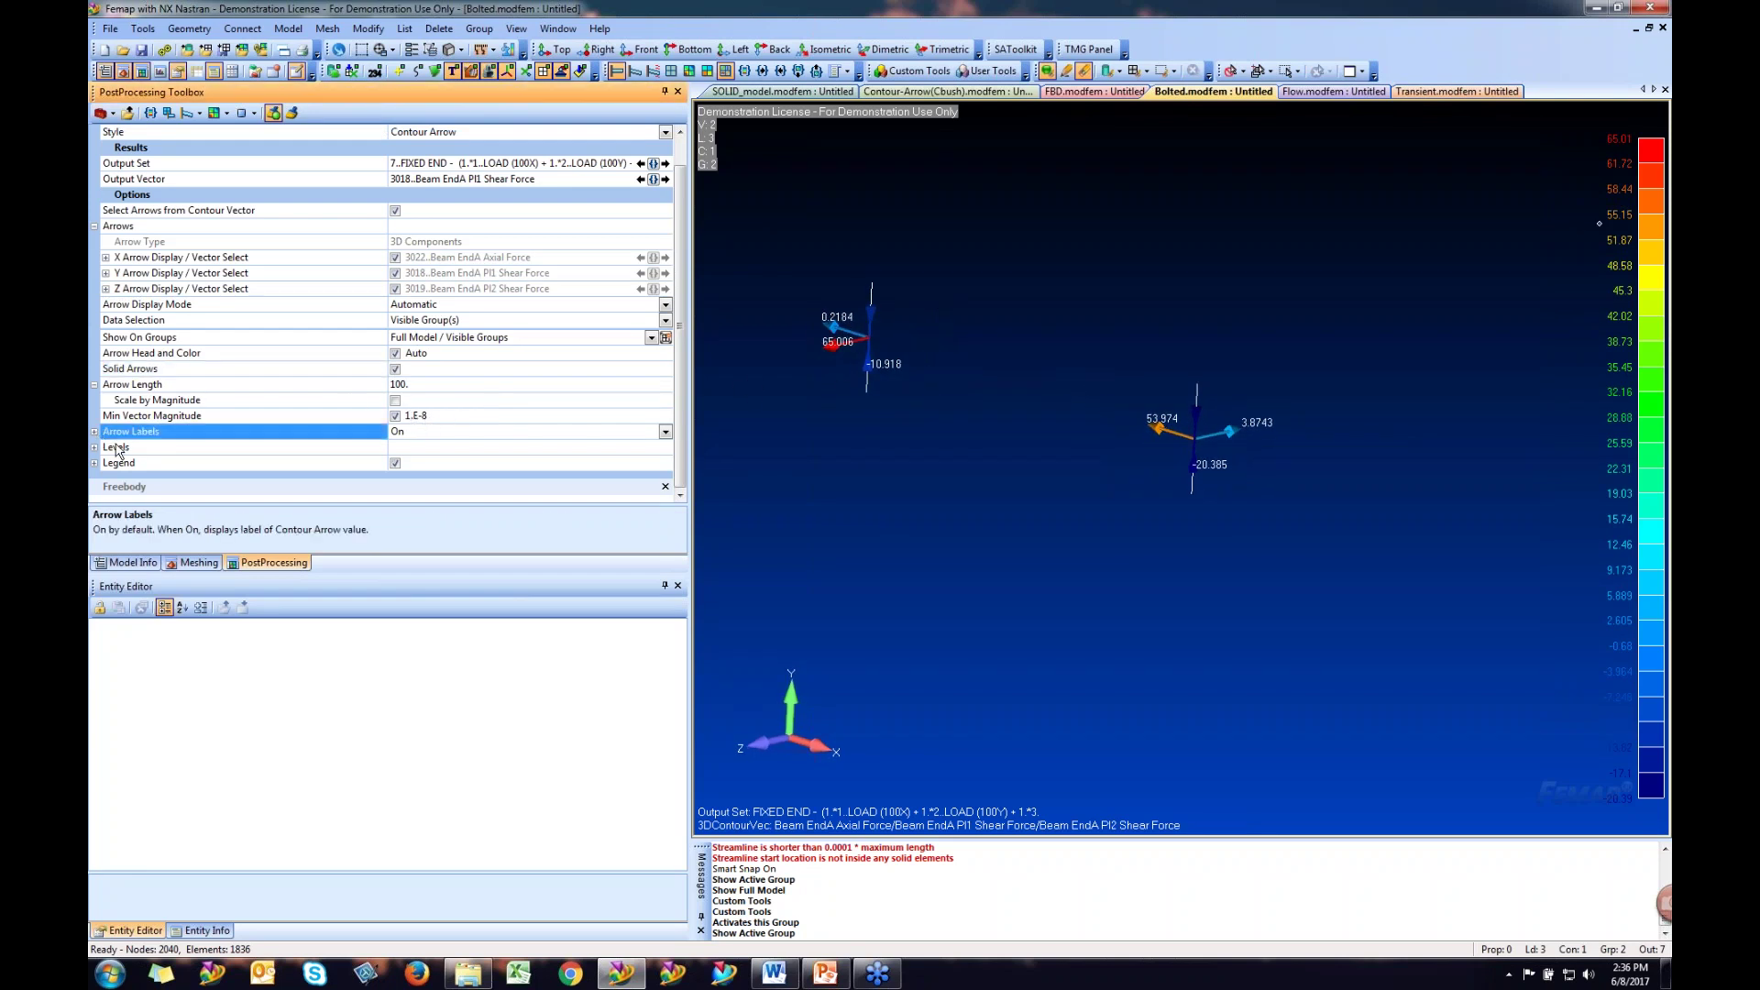
left_click(96, 432)
left_click(425, 449)
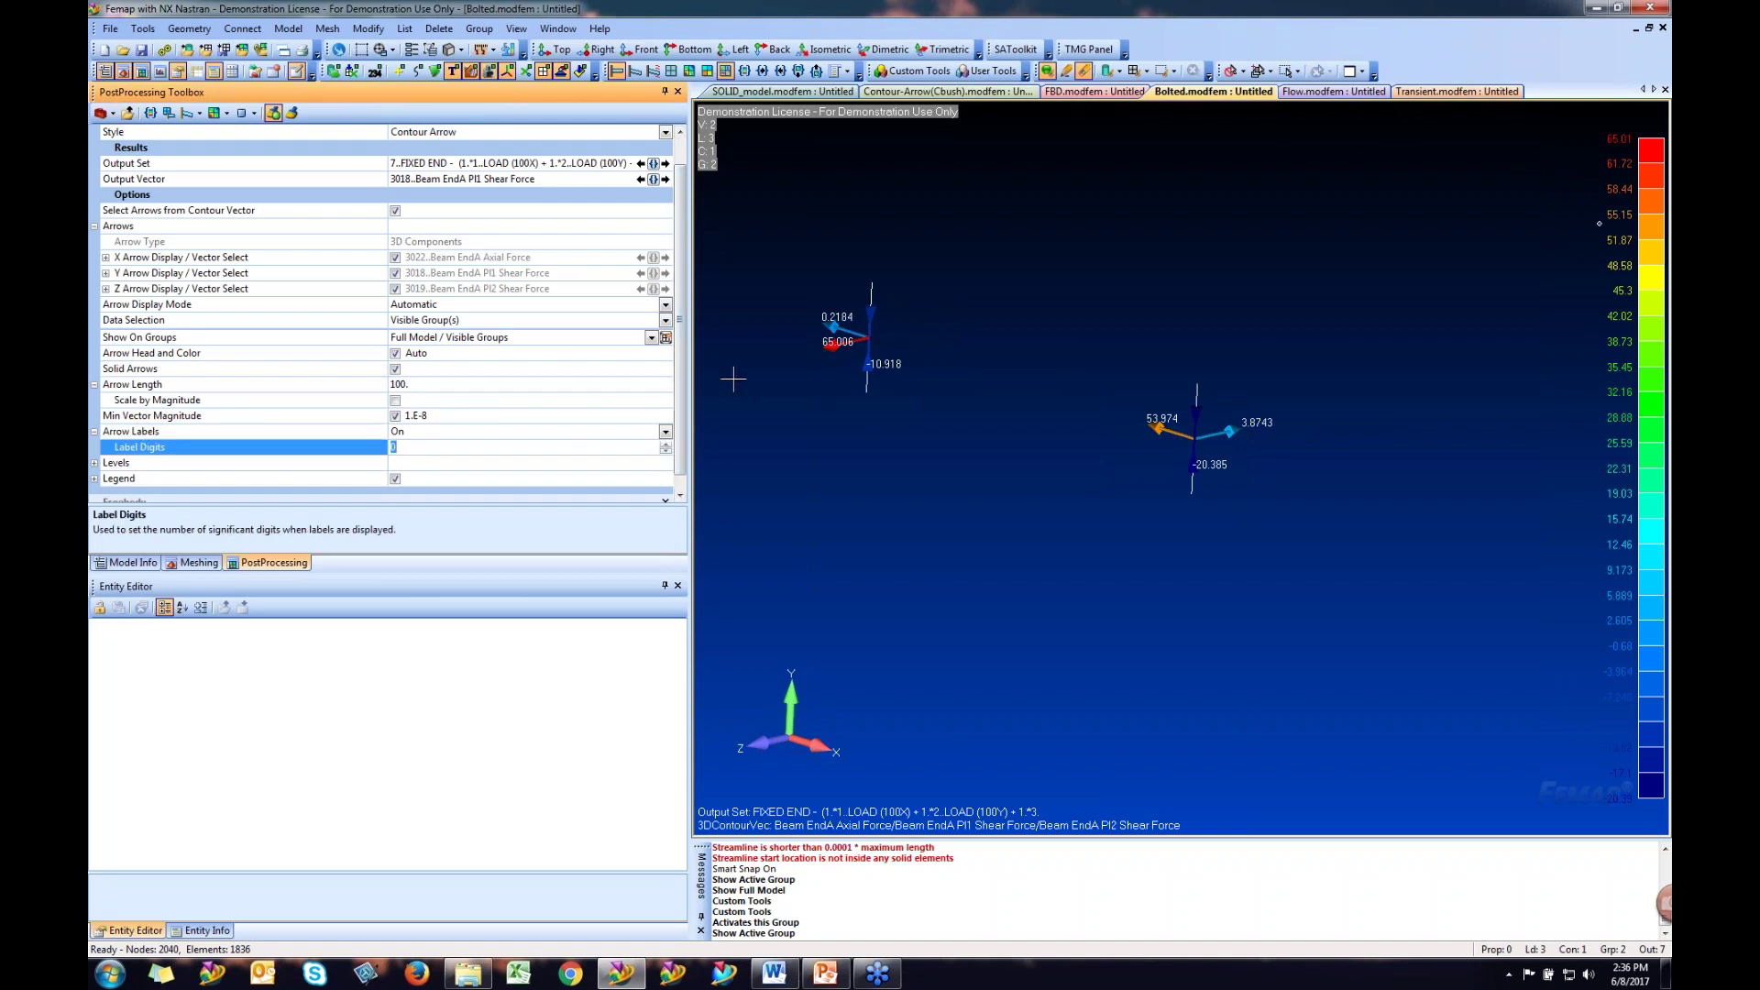
scroll(646, 250, "up", 1)
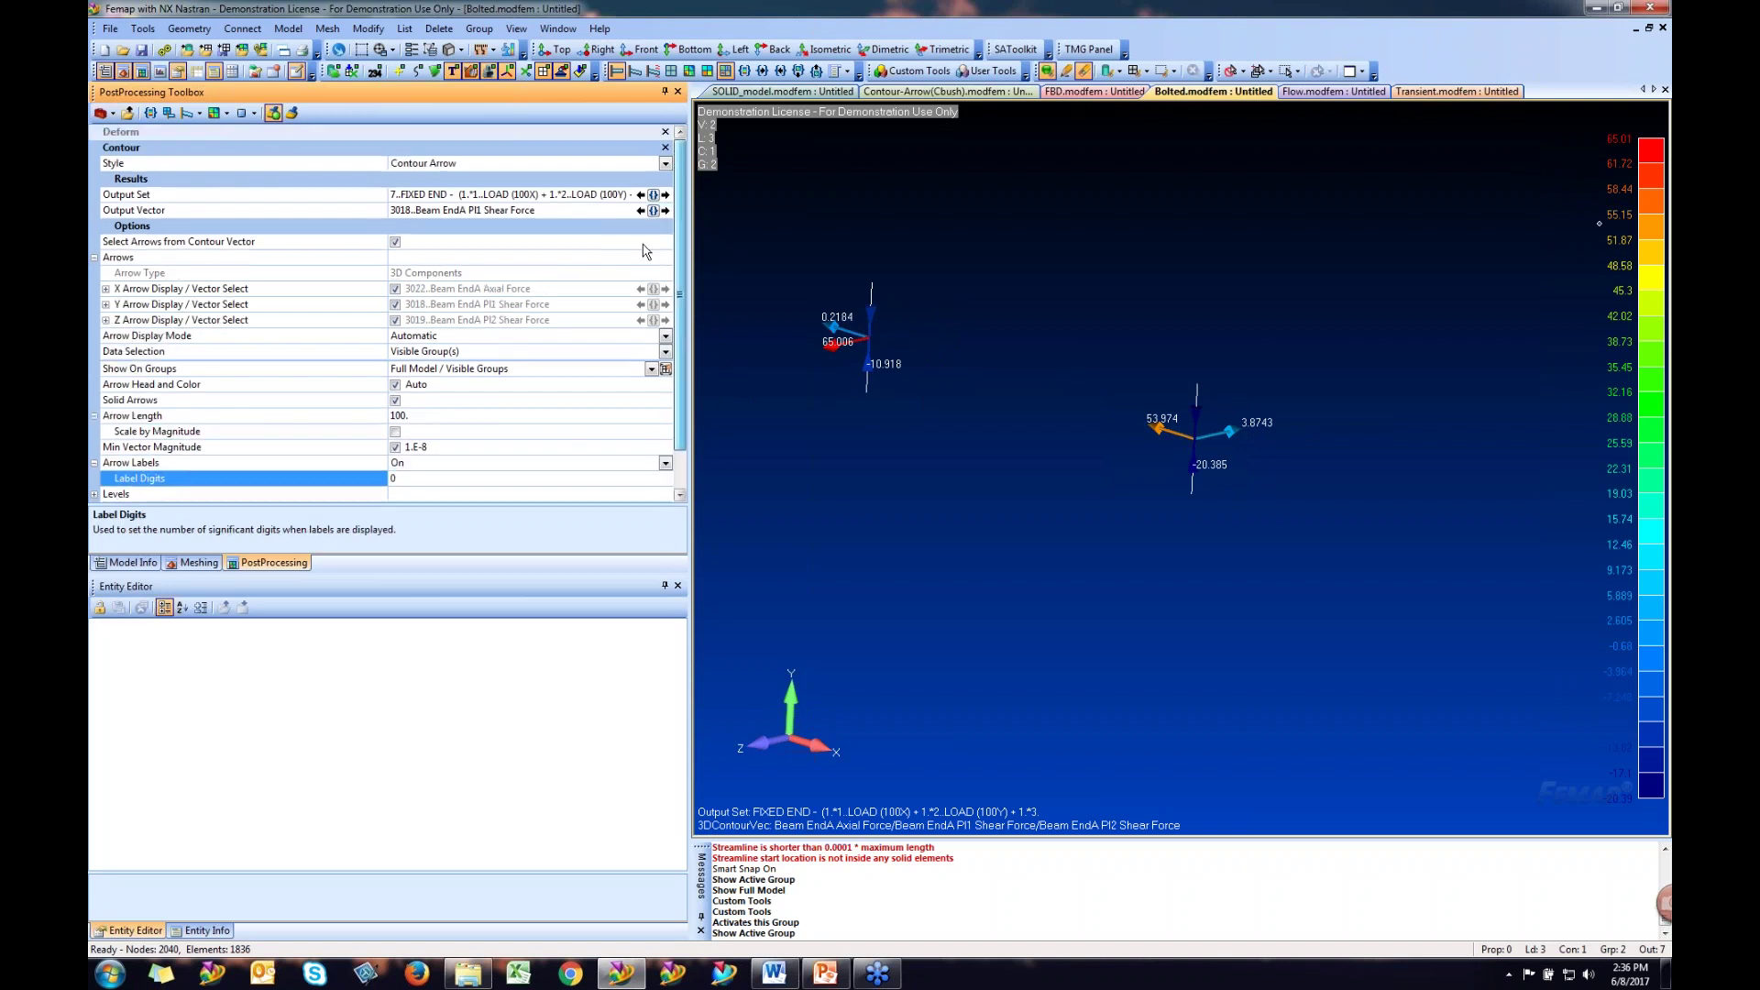
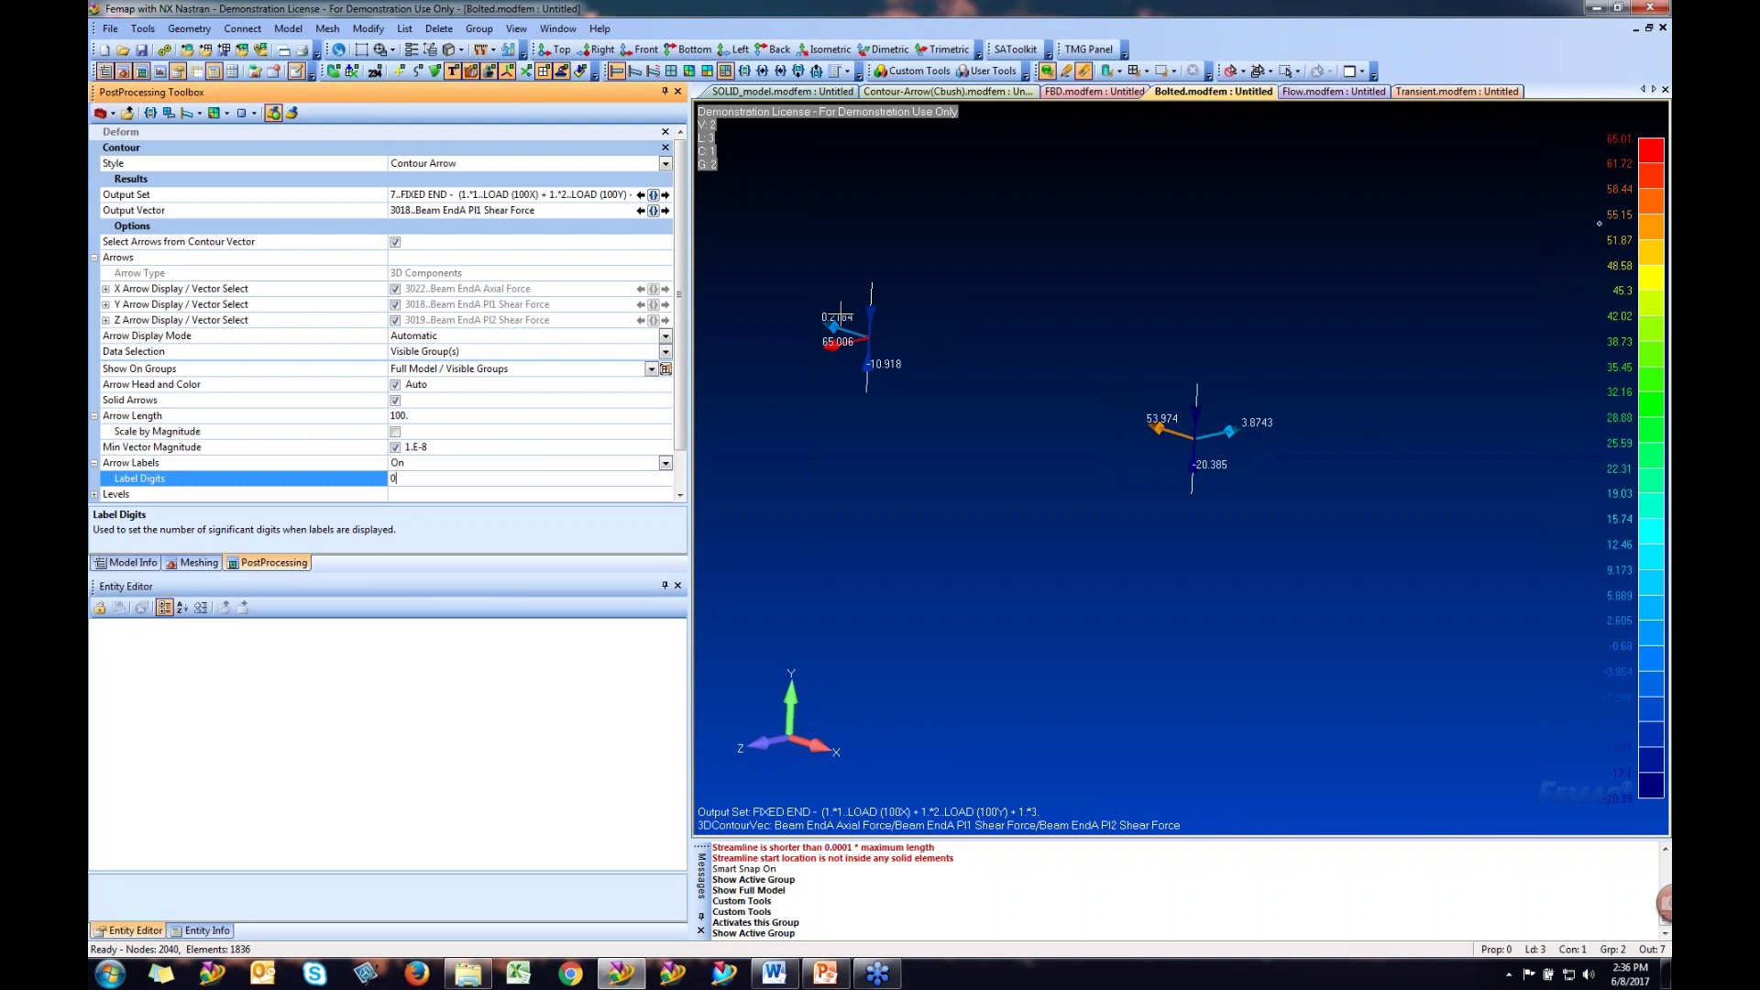
- Switch to the SOLID_model file and set its contour style to Section Cut
left_click(819, 94)
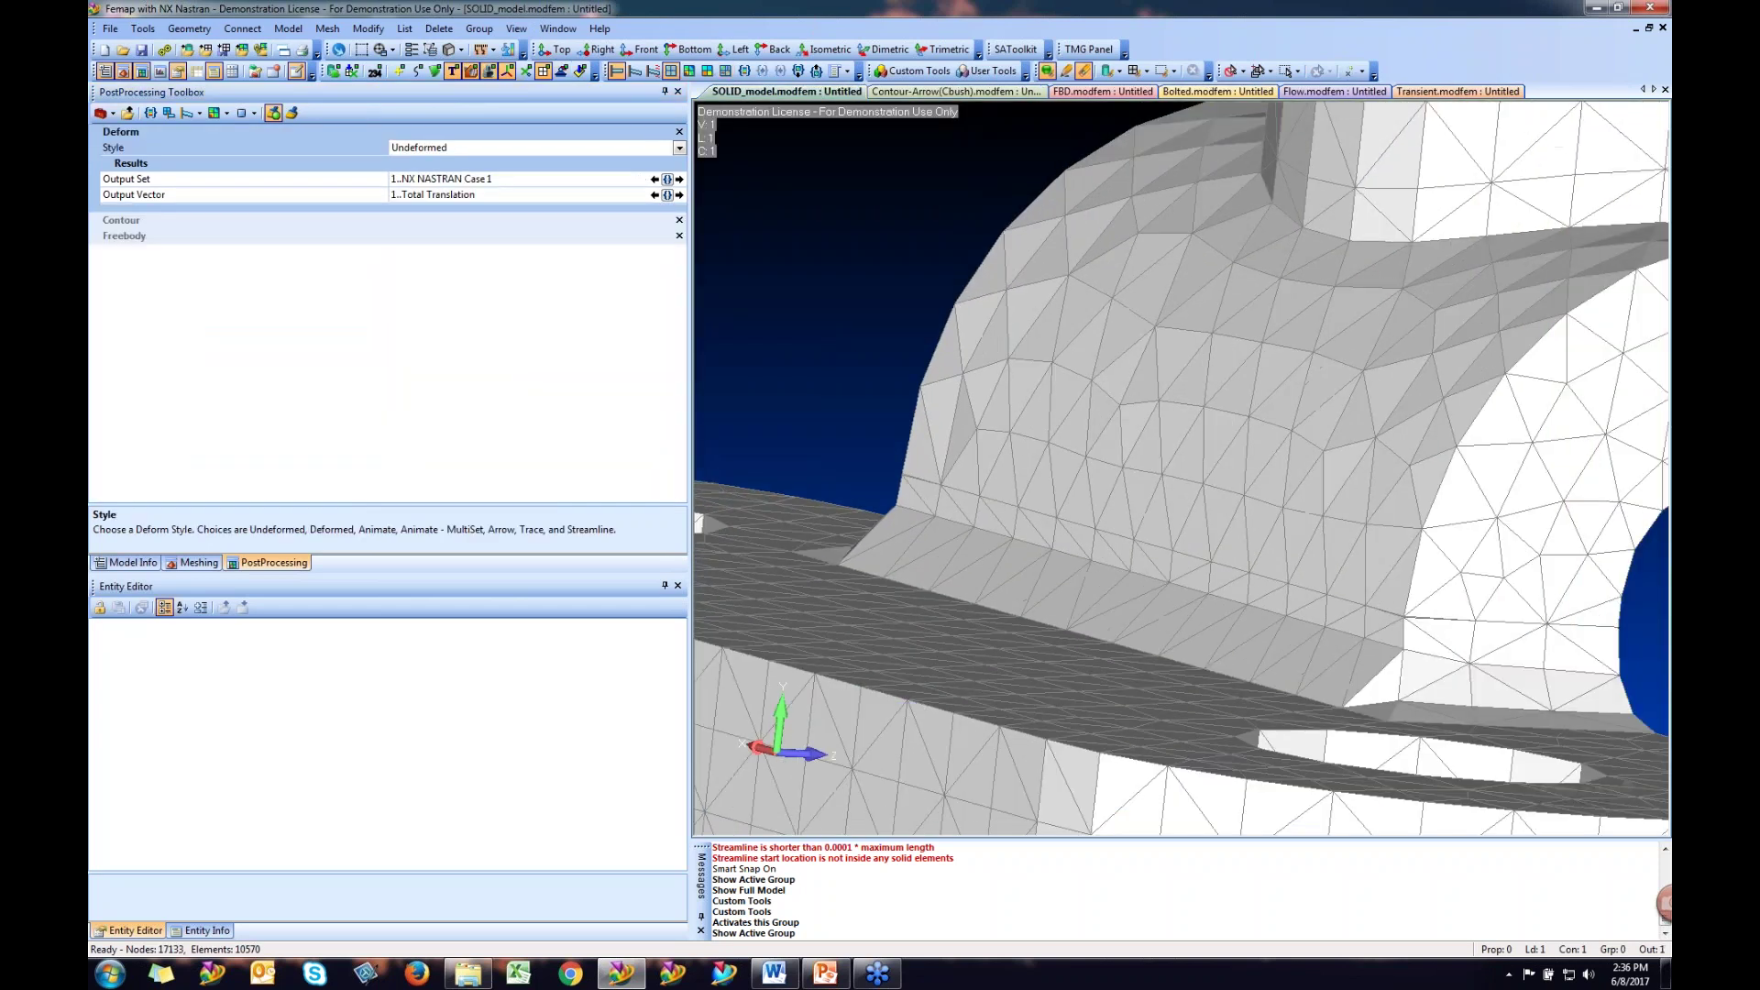
scroll(1256, 414, "down", 5)
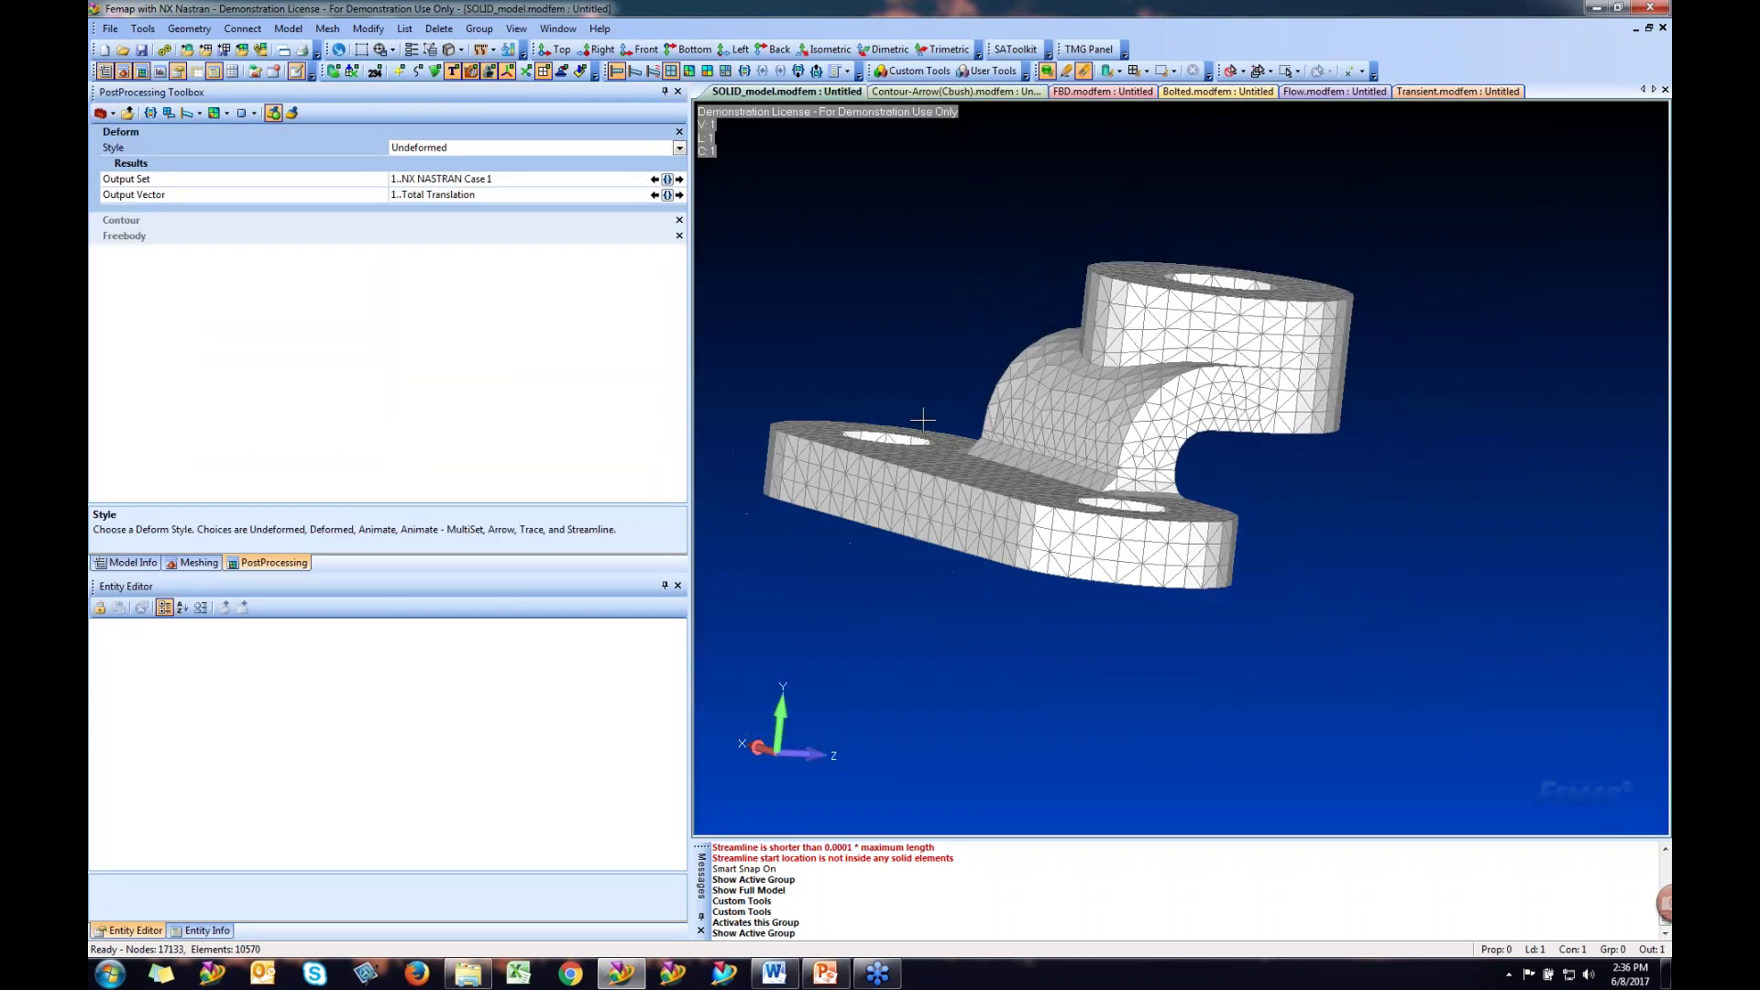
left_click(182, 222)
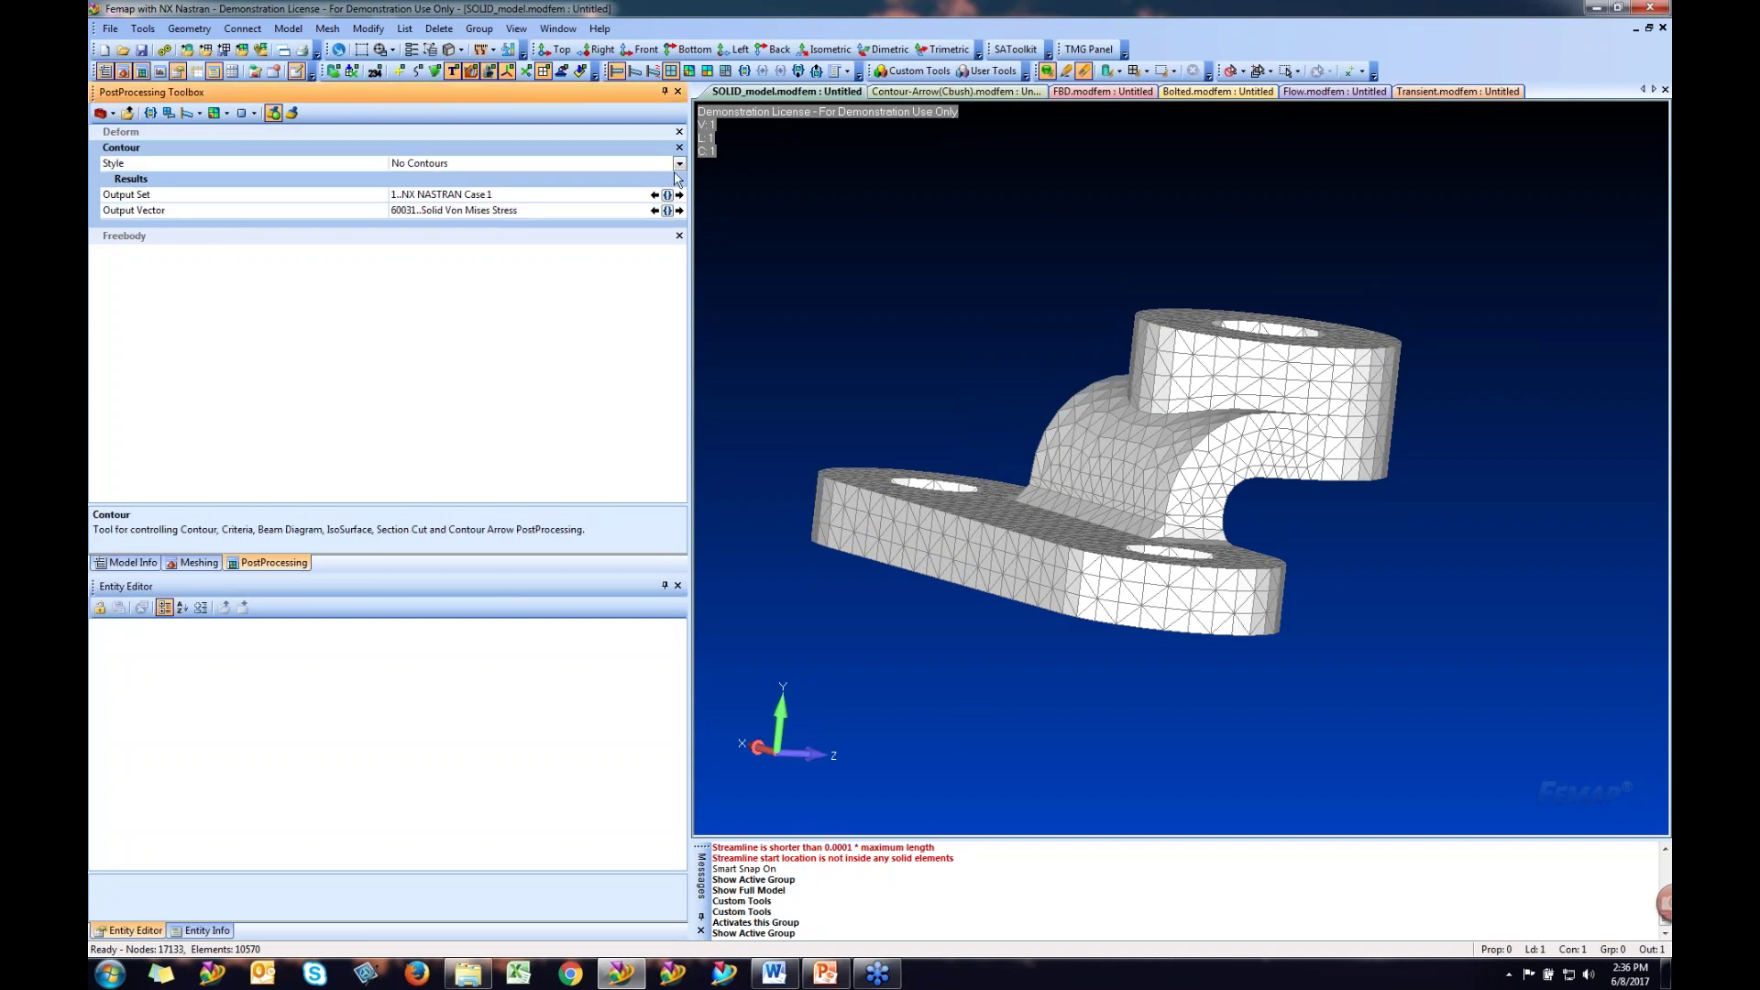
left_click(680, 164)
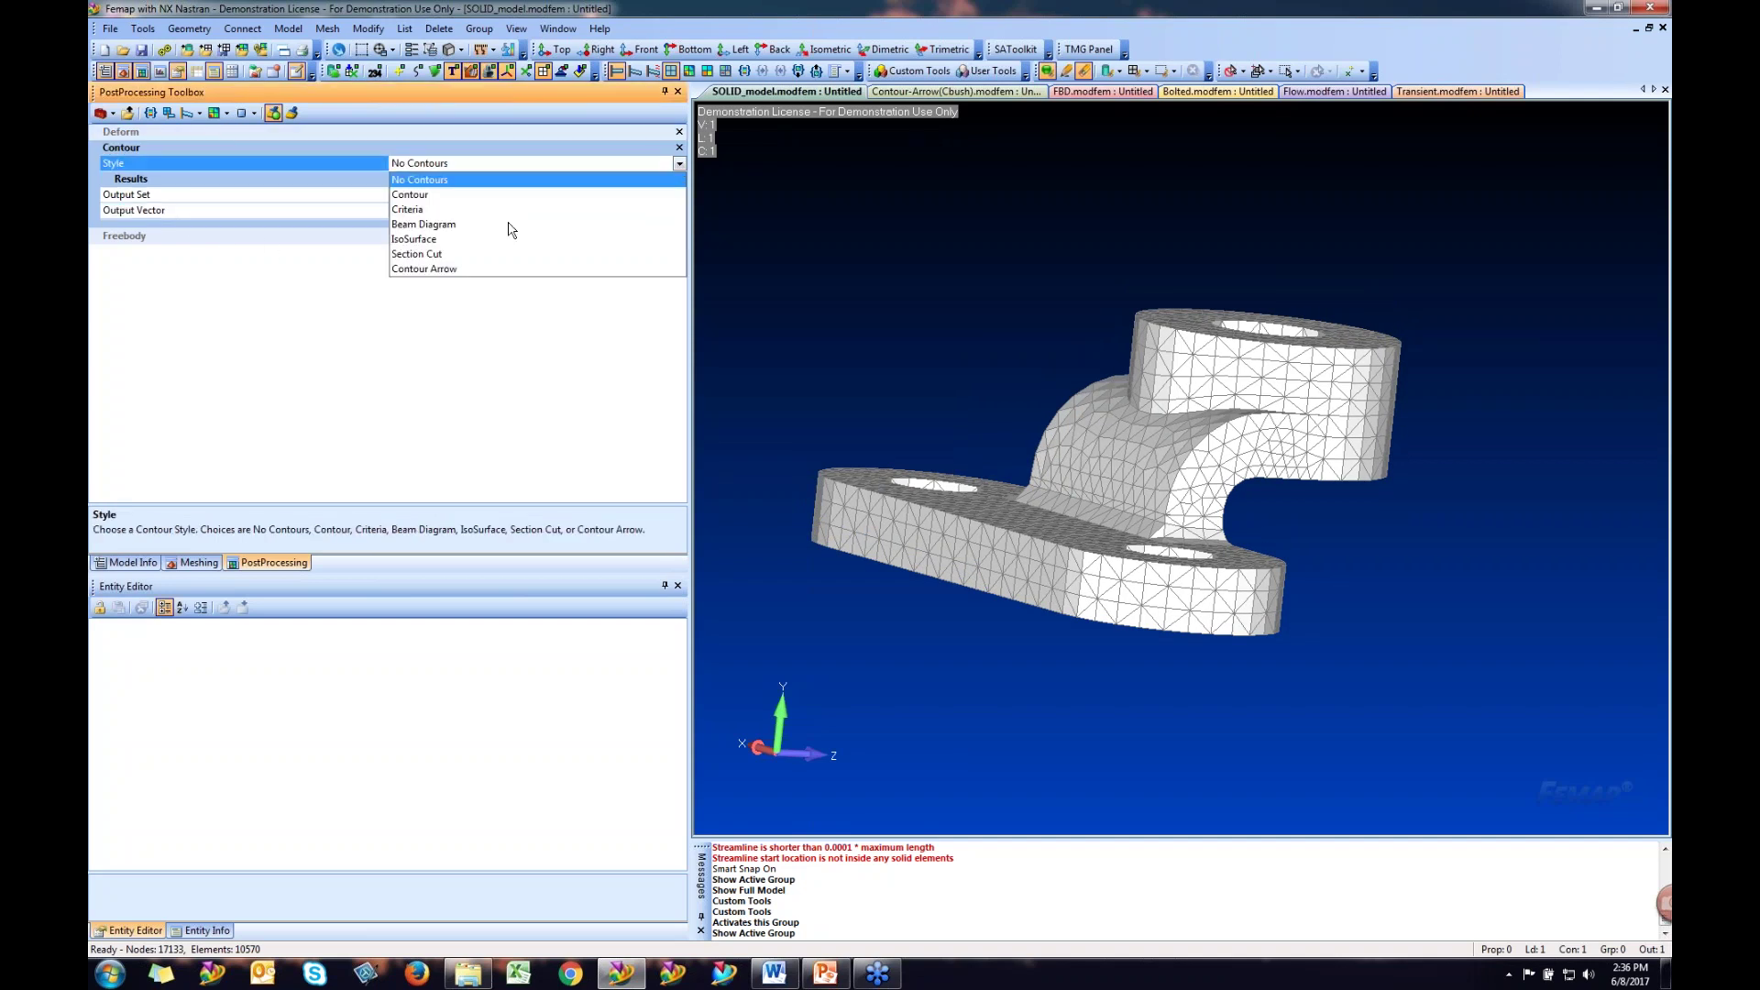
left_click(438, 254)
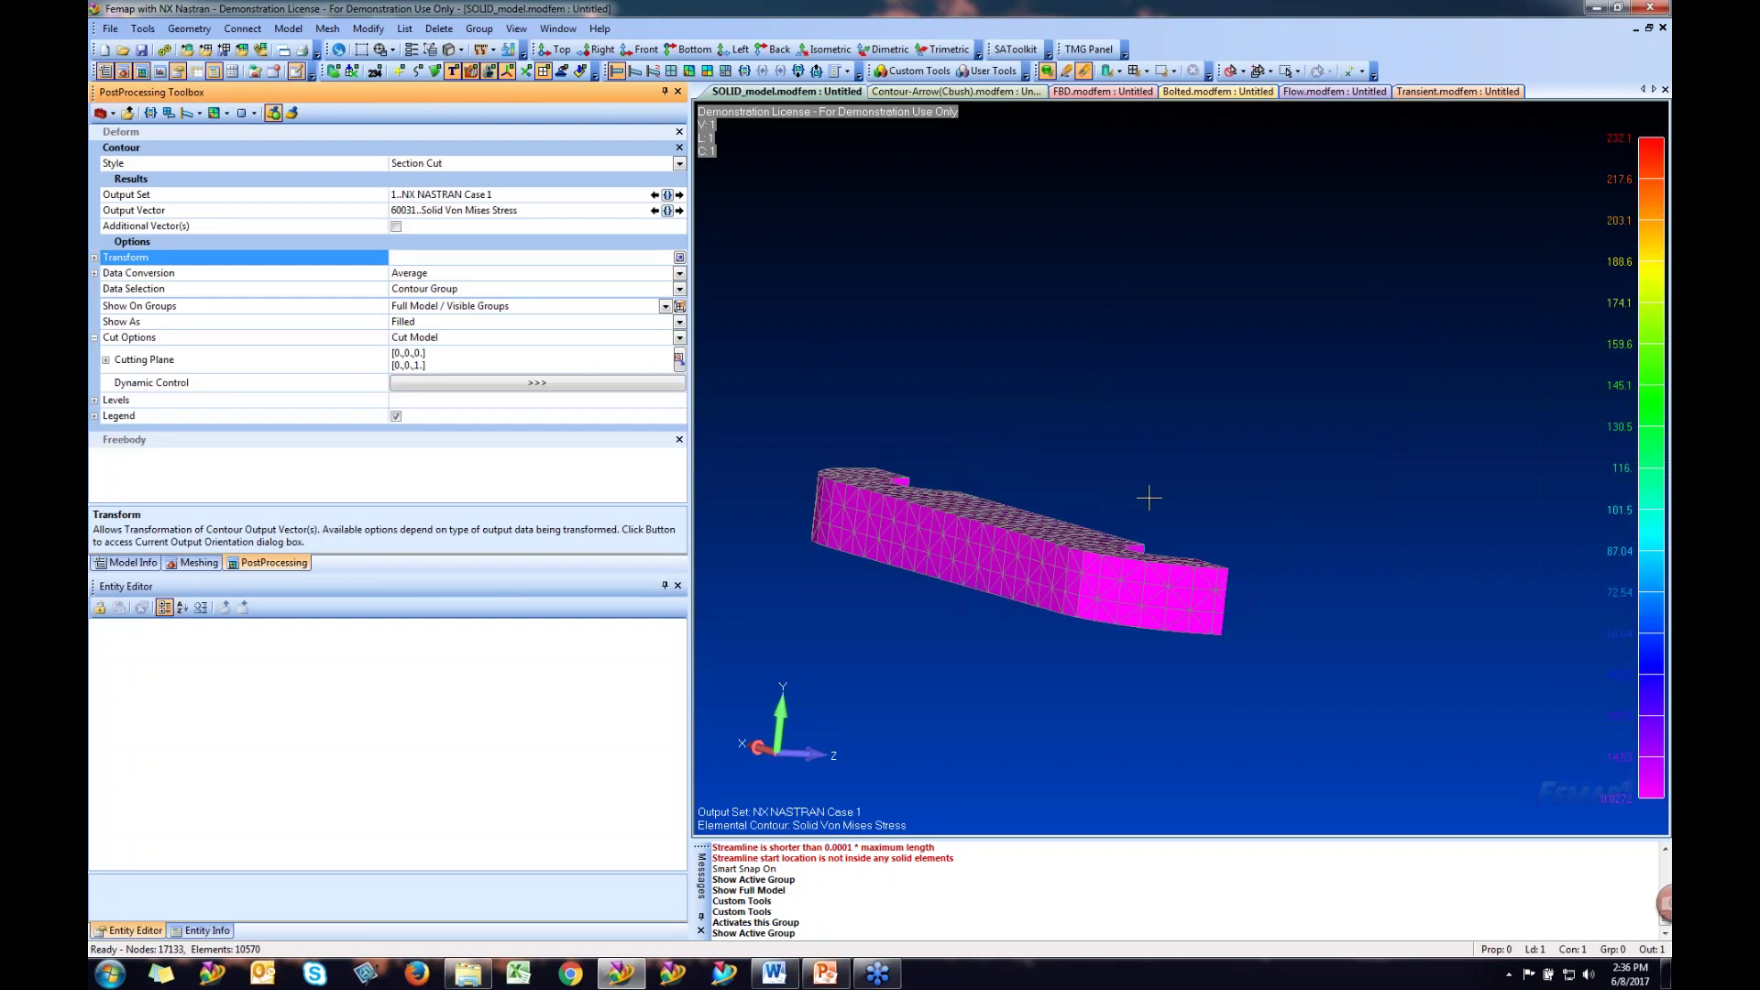
middle_click_drag(1104, 496, 1054, 497)
- Dynamically move the section cut to 1.336456 along Z, and redefine the cutting plane as a positive global YZ plane
left_click(474, 386)
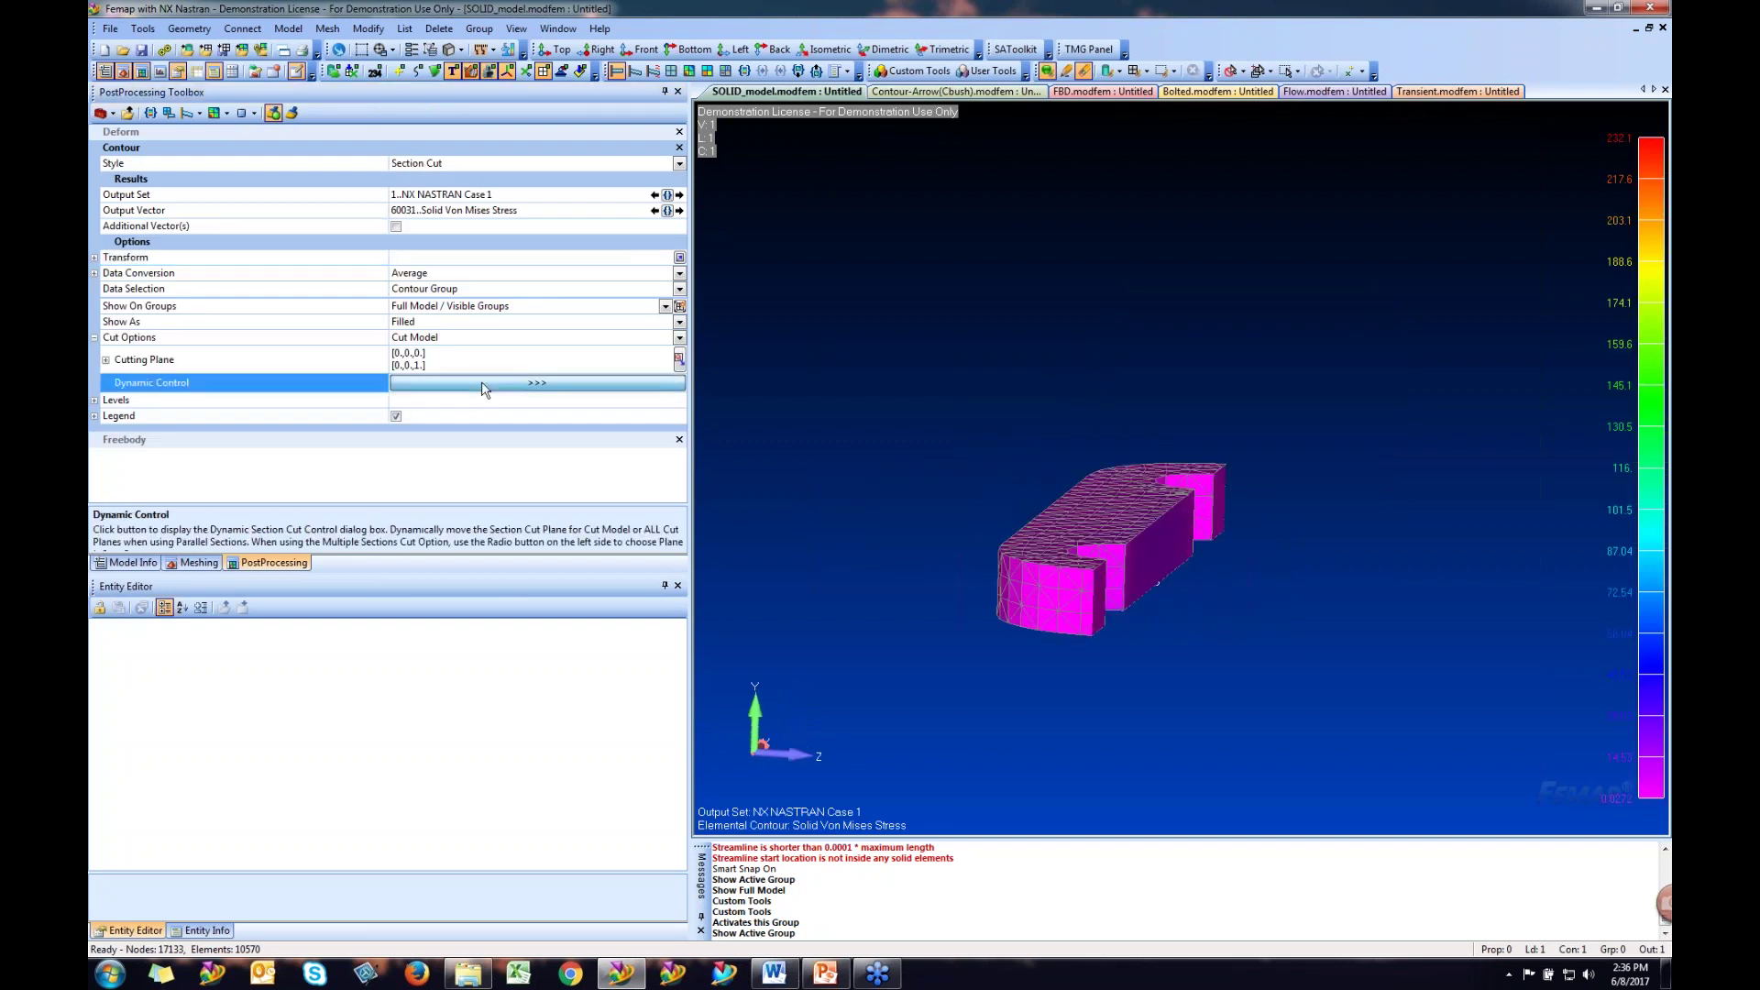
left_click_drag(773, 943, 787, 946)
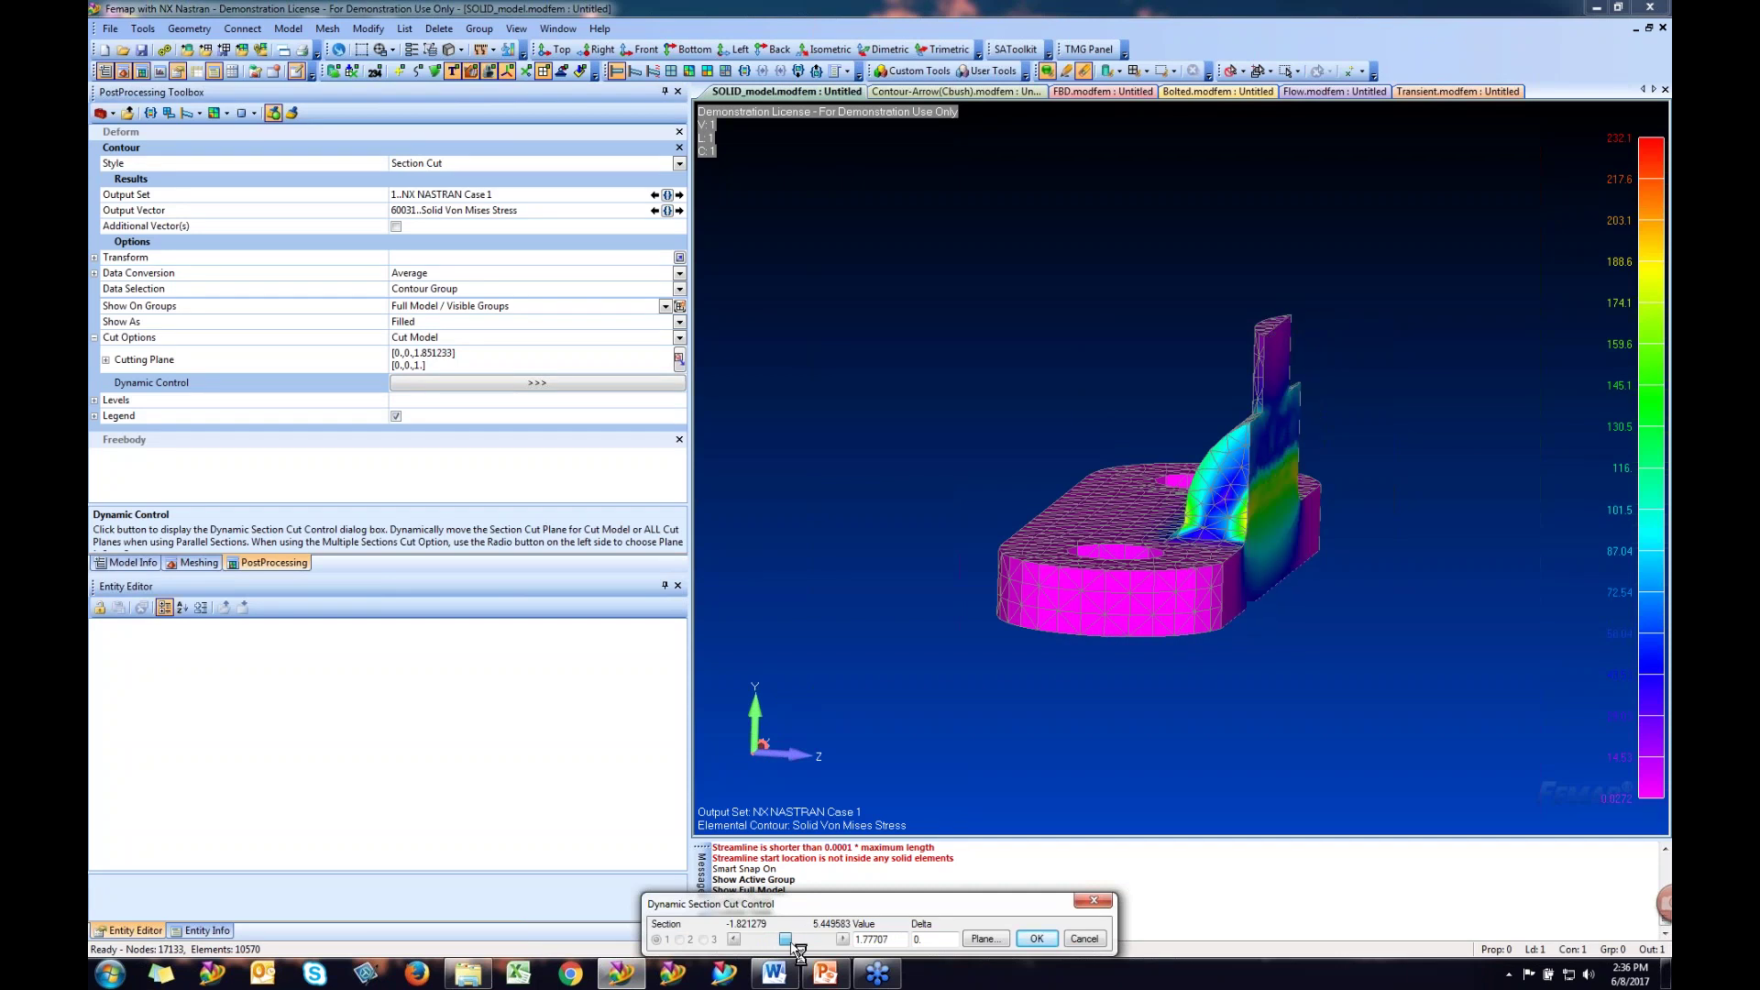
left_click(986, 939)
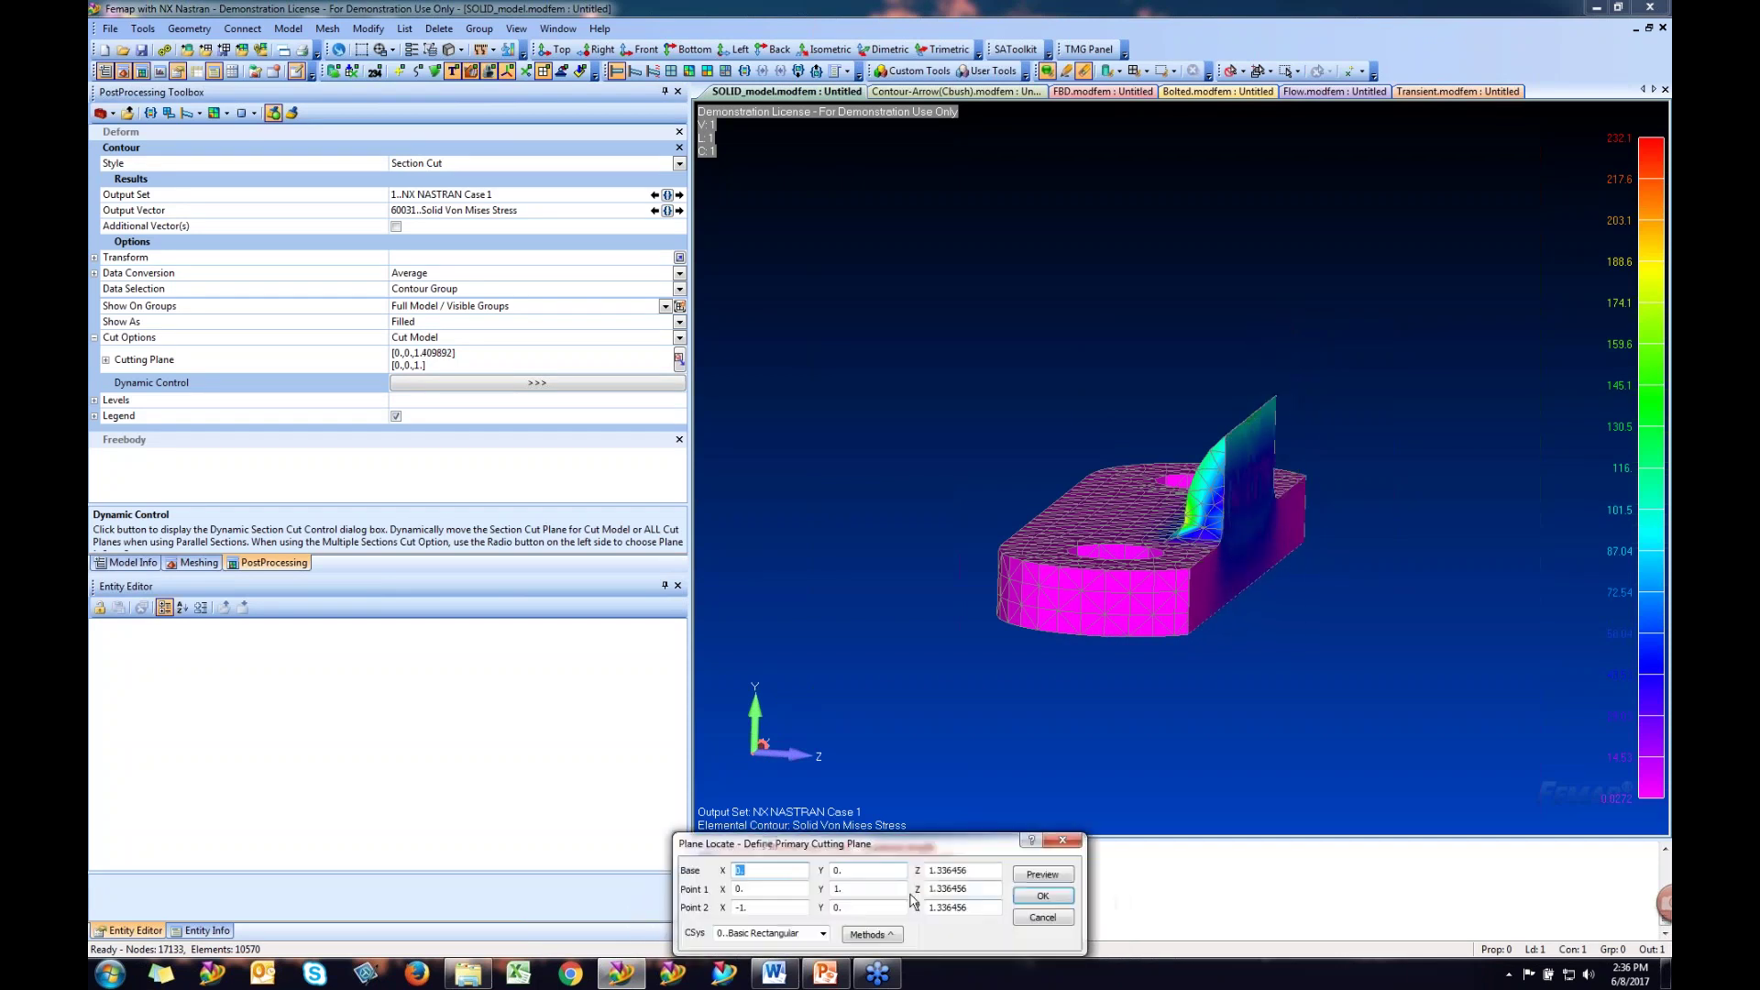
left_click(888, 940)
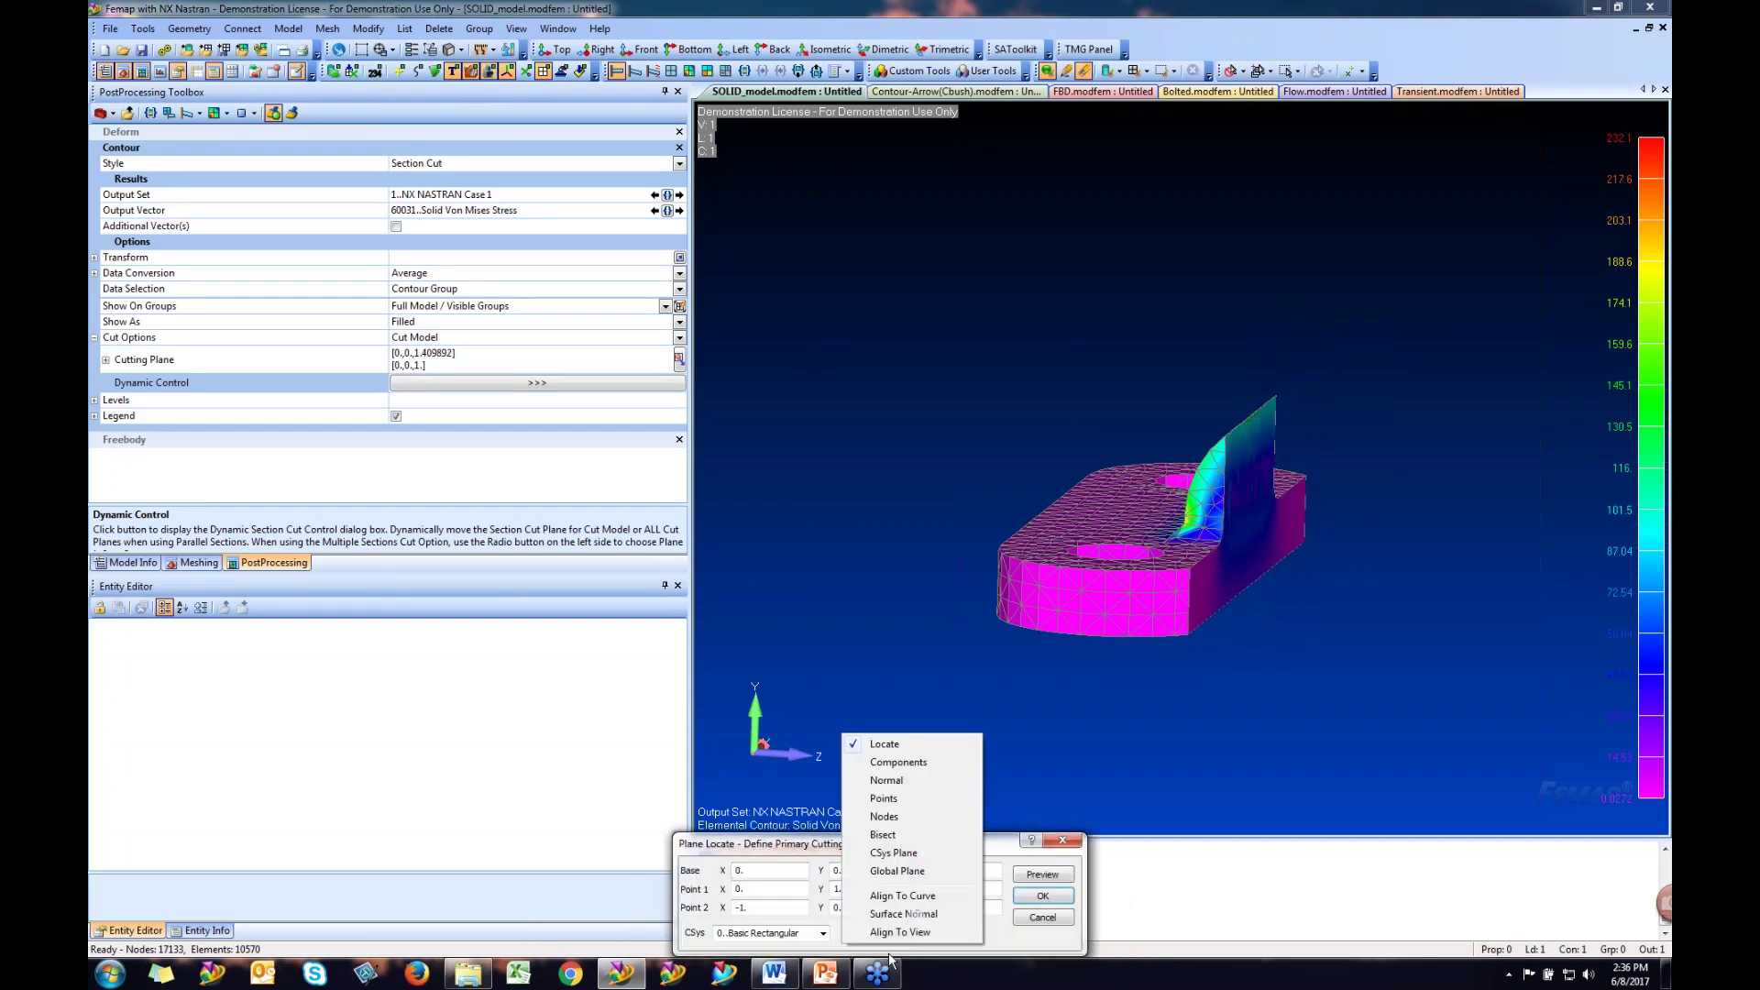
left_click(897, 871)
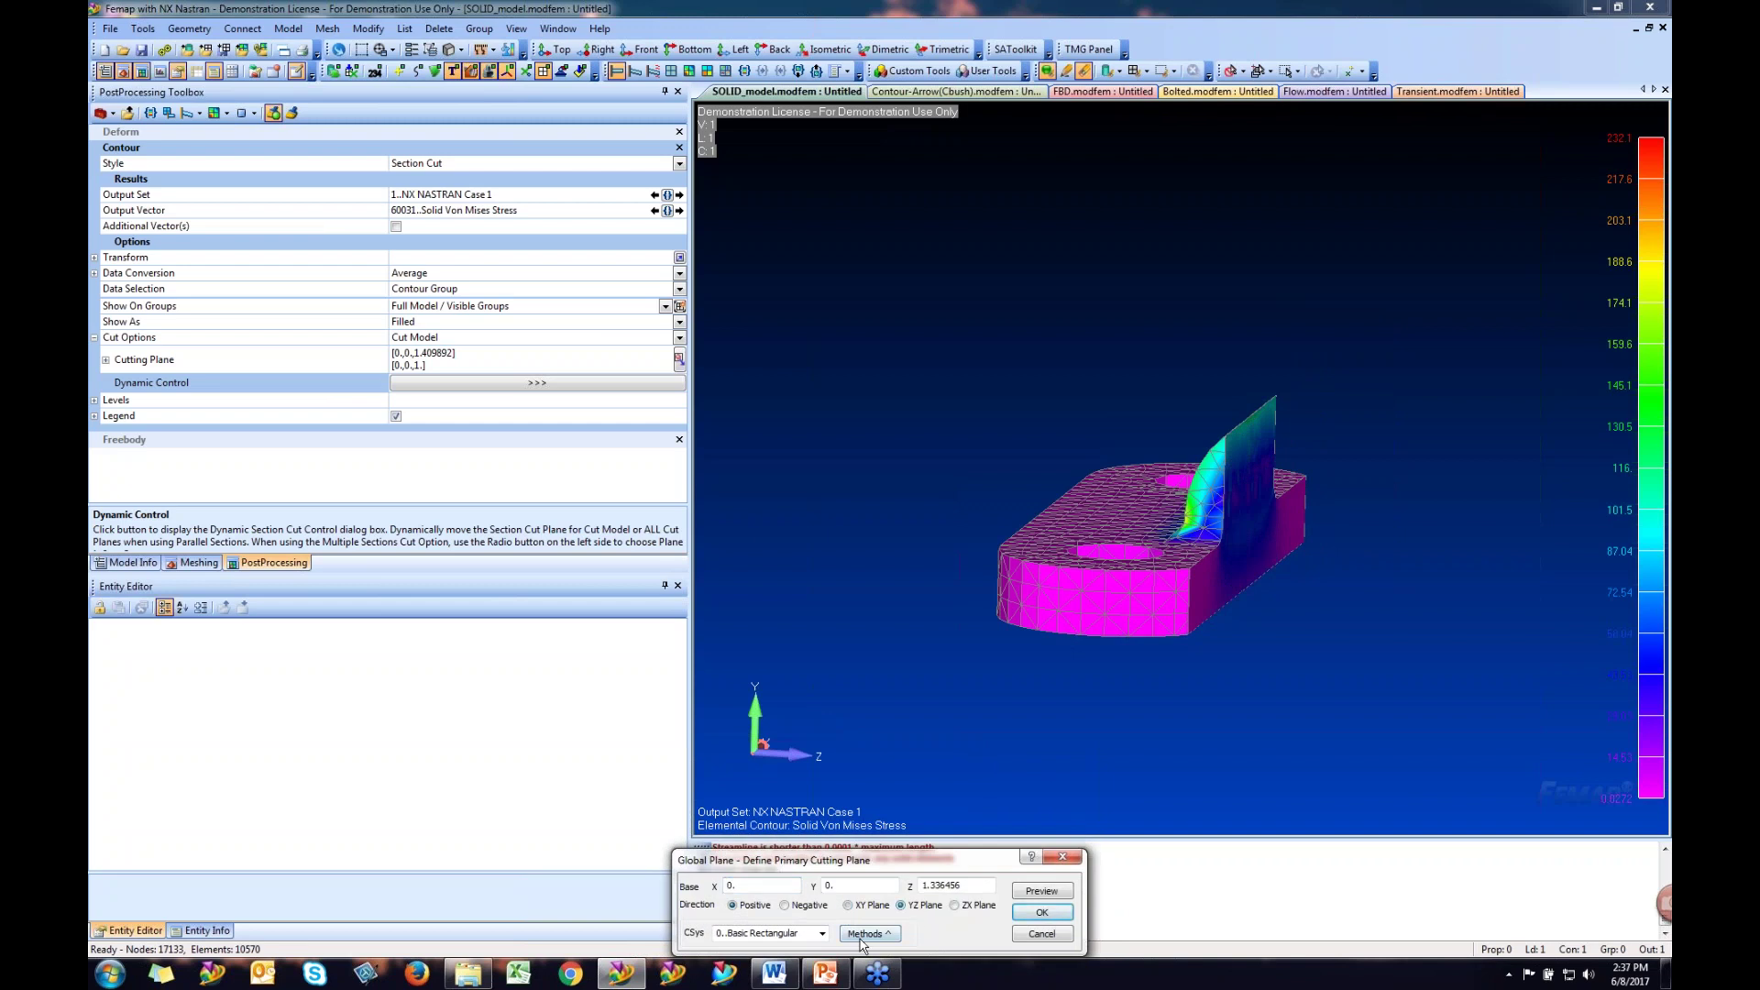
left_click(1042, 913)
- Dynamically move the YZ cutting plane to -1.134254 and accept the section cut position
middle_click_drag(1196, 470, 962, 503)
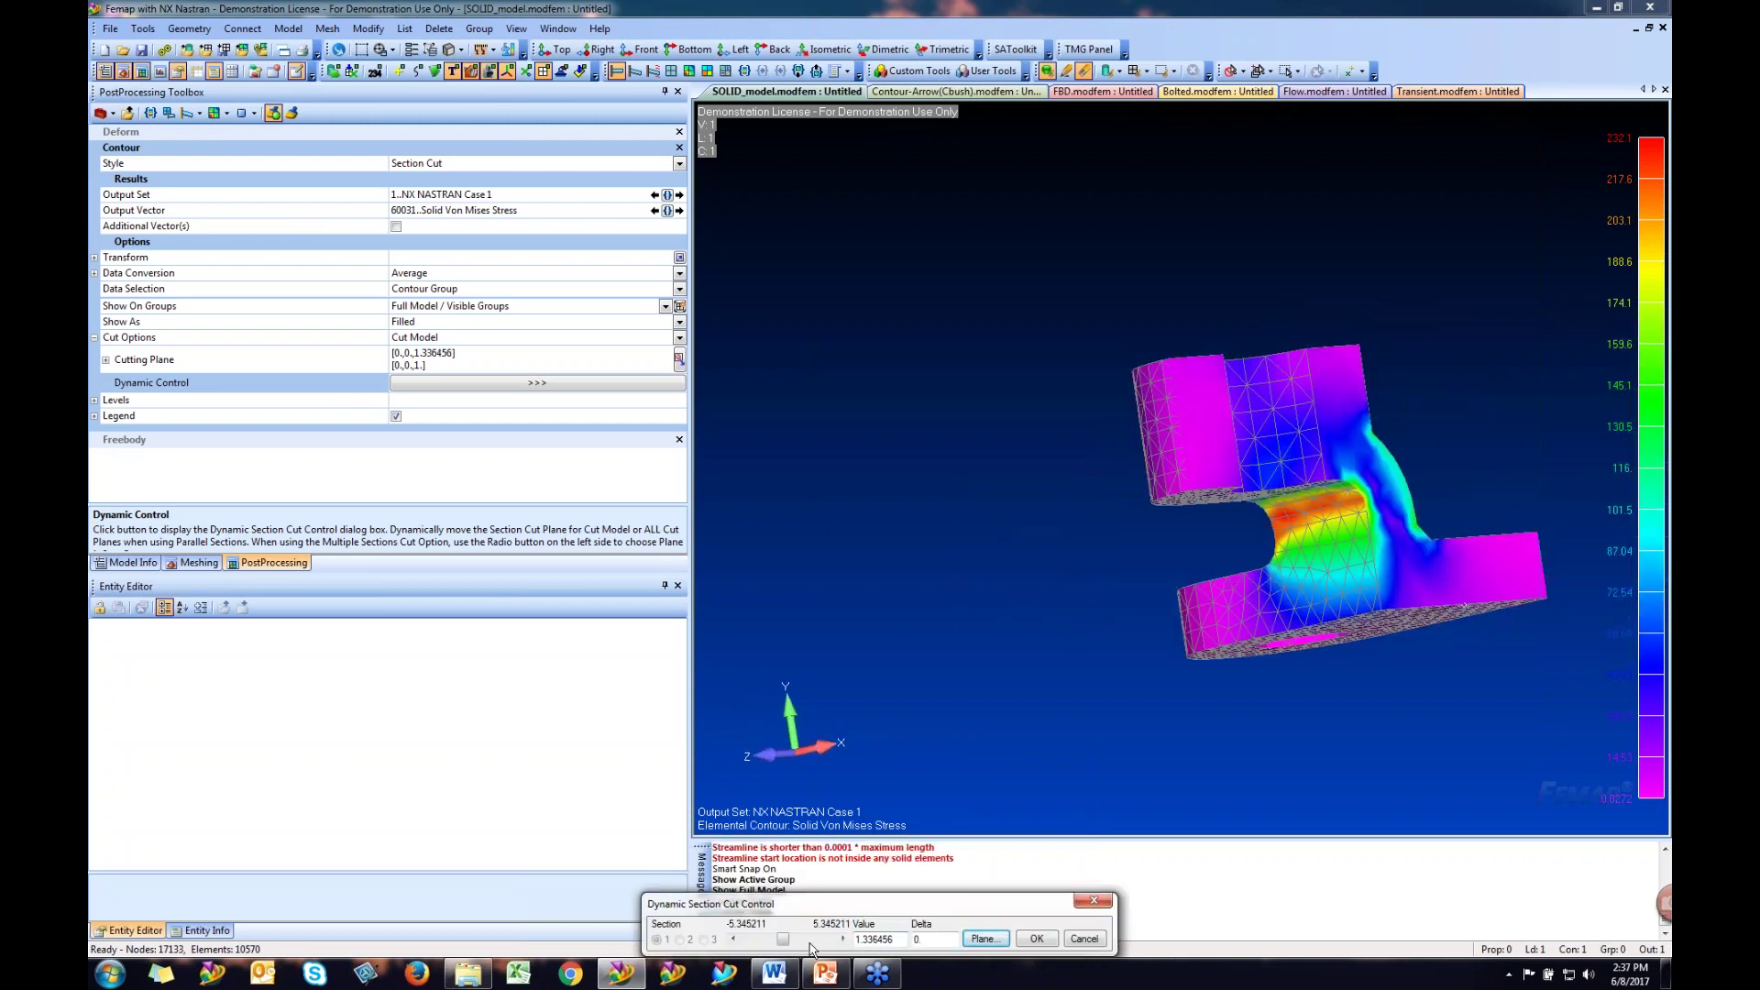
left_click_drag(781, 945, 781, 941)
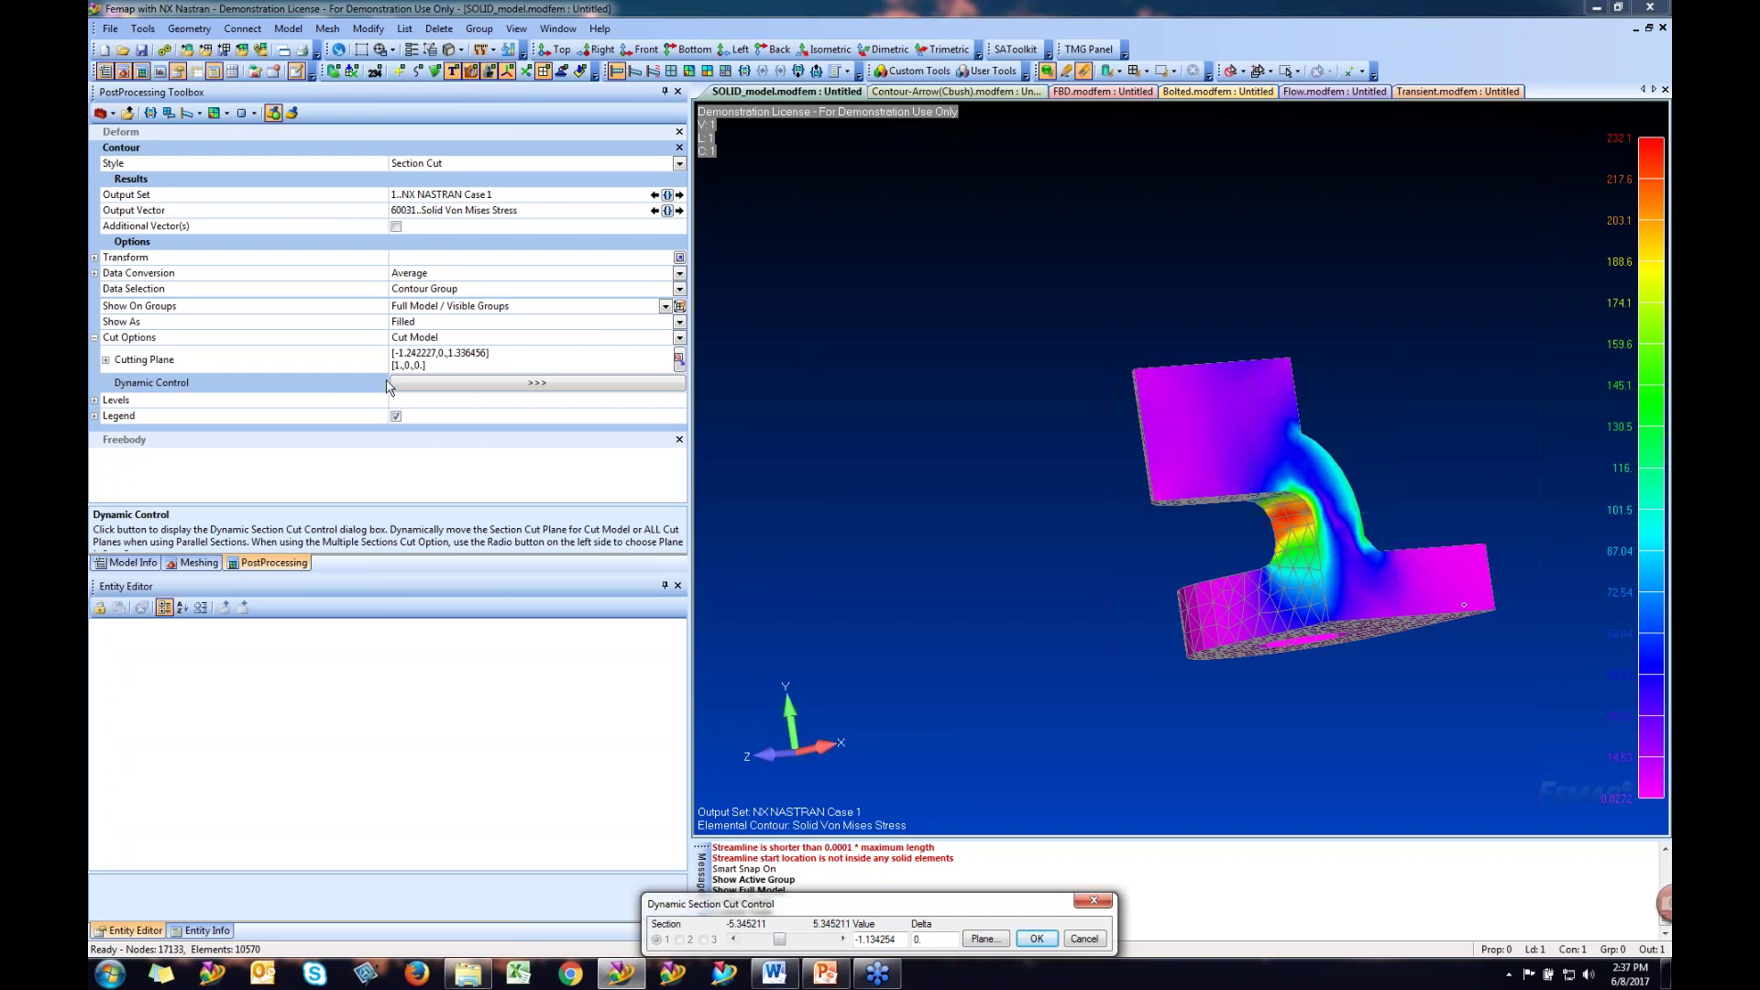
left_click(1037, 939)
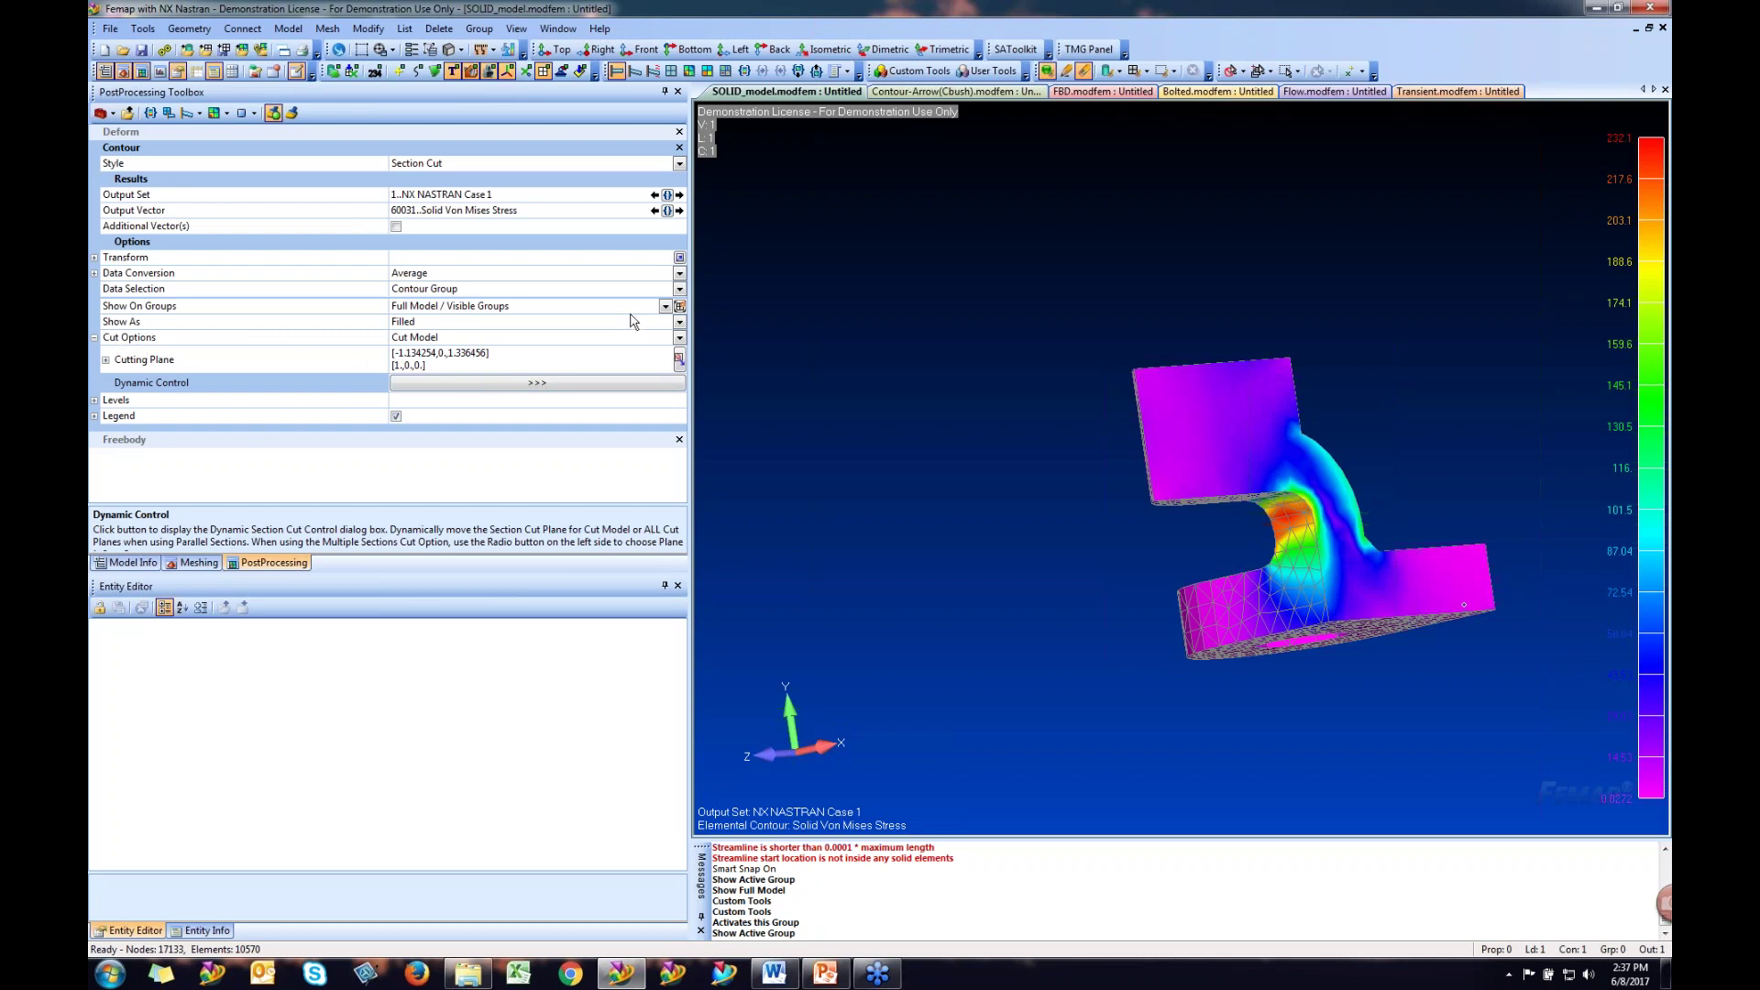
- Set the cut option to Parallel Sections and the number of sections to 5
left_click(680, 338)
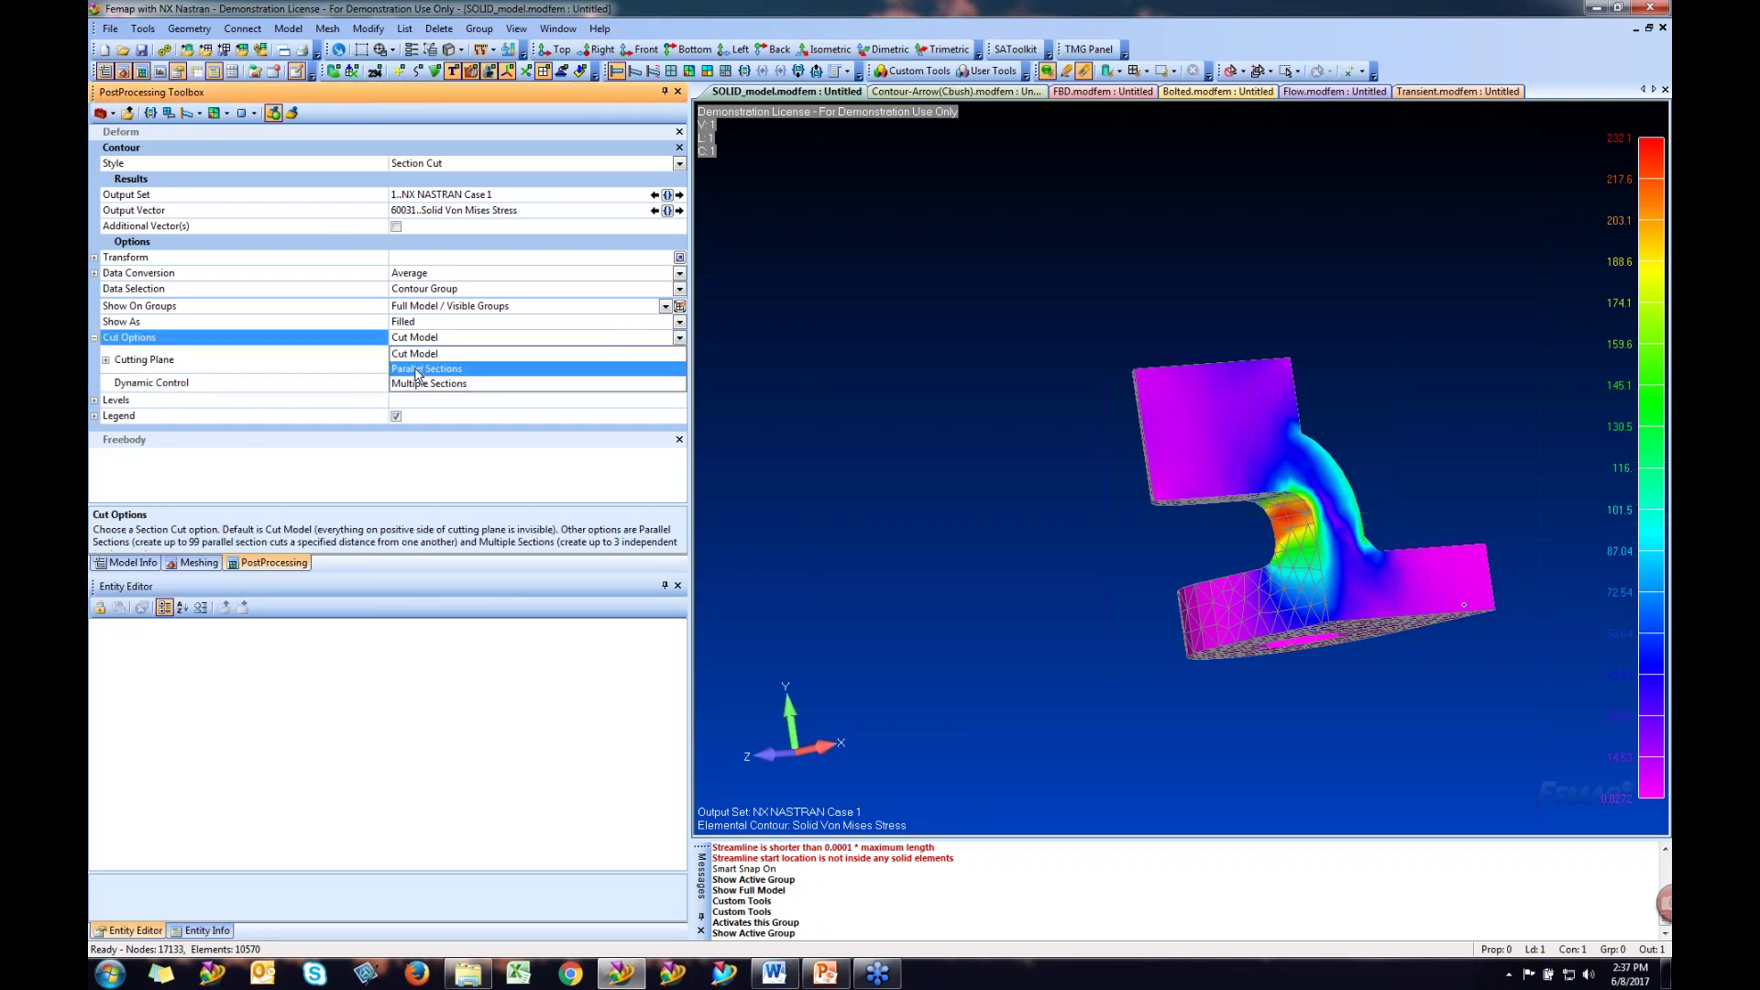
left_click(417, 368)
middle_click_drag(1192, 348, 1215, 431)
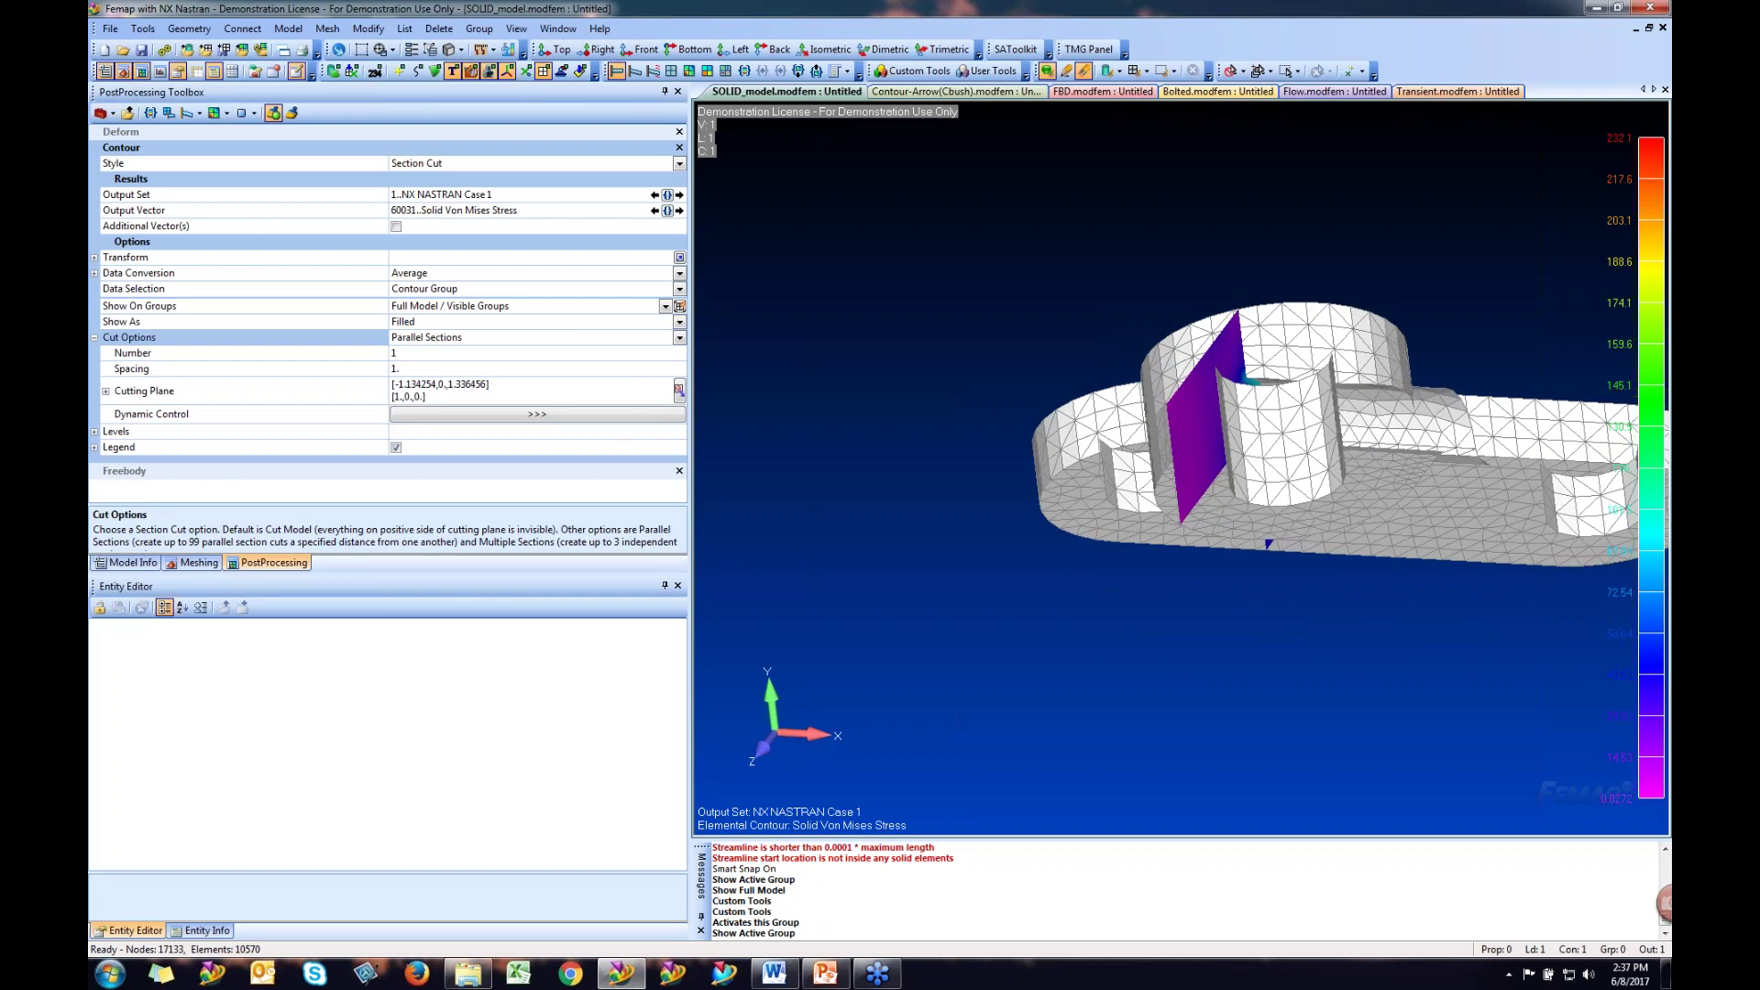
left_click(442, 354)
key("Return")
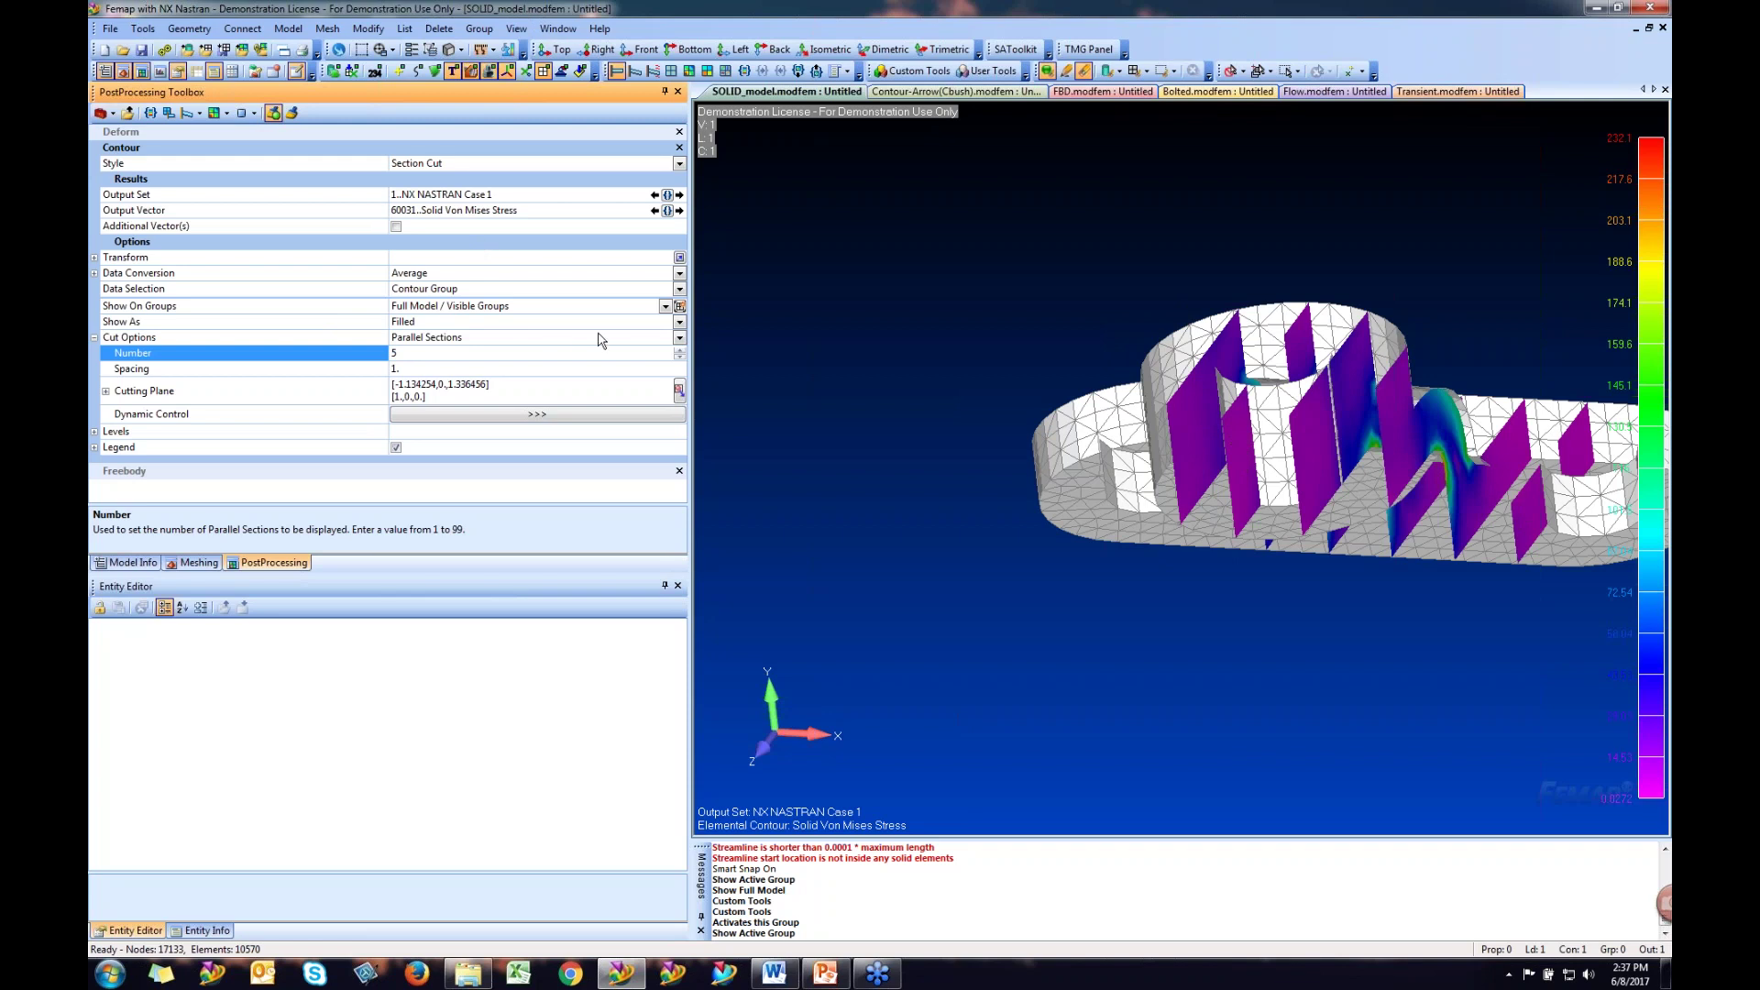
- Change the cut option to Multiple Sections and enable Section Plane 2
left_click(680, 338)
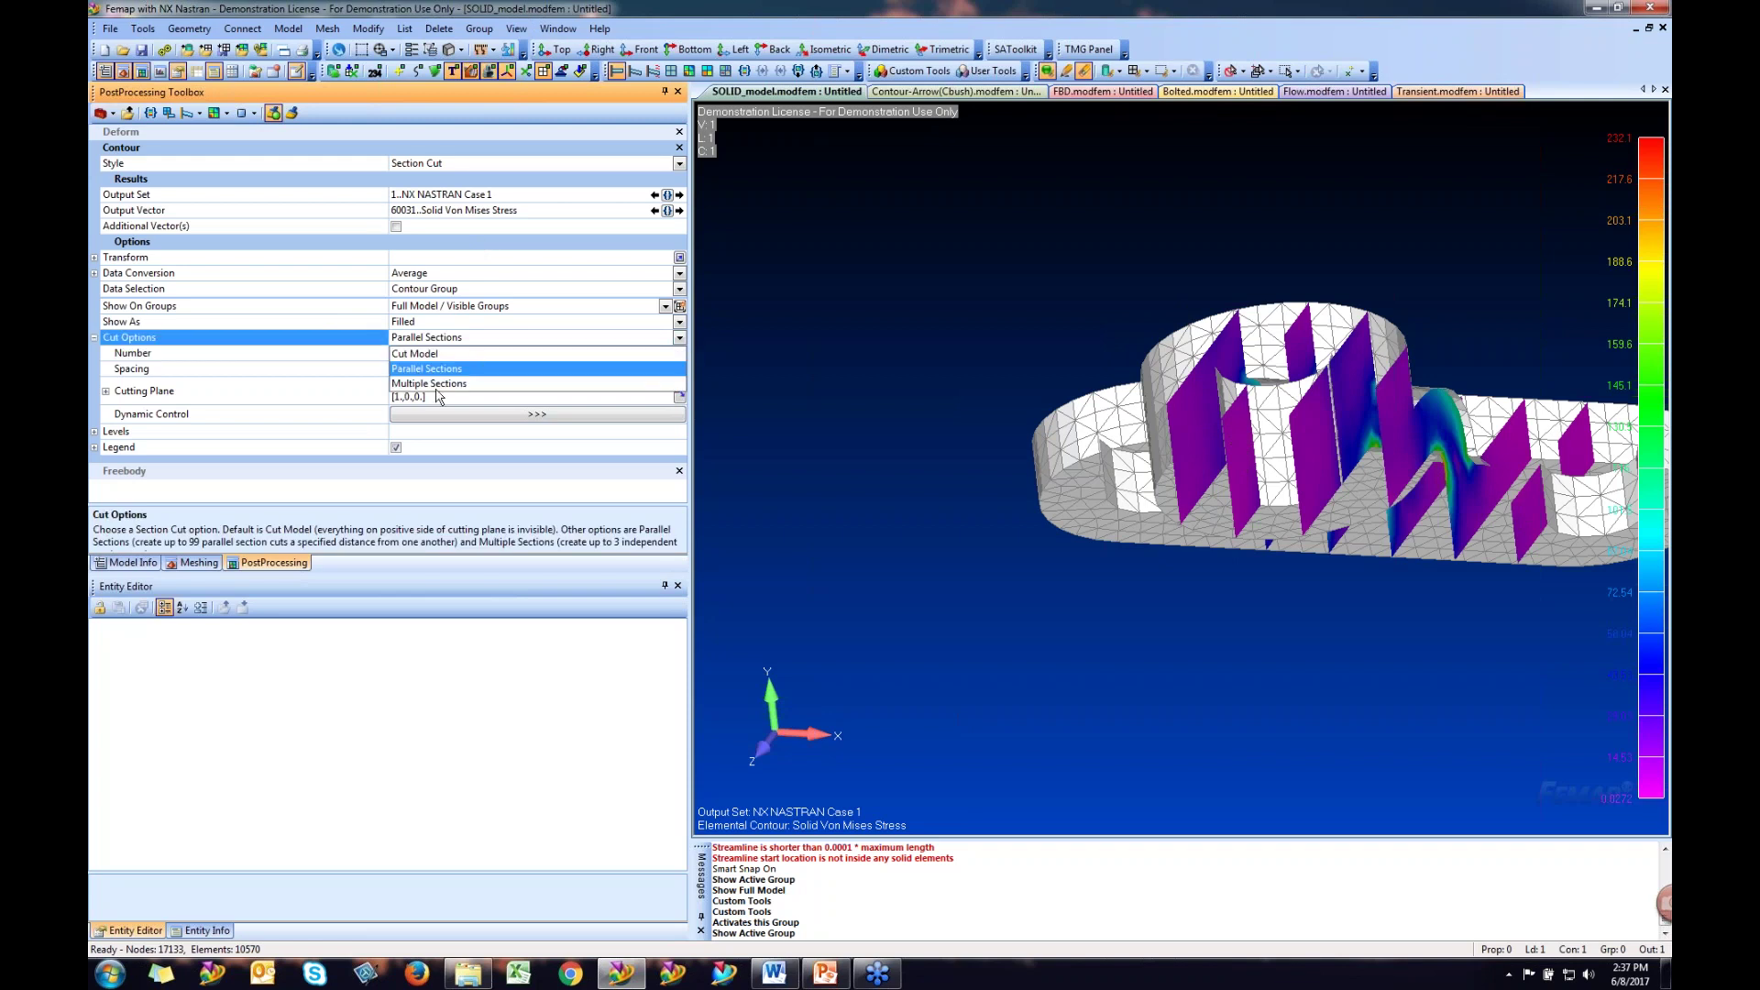
left_click(460, 385)
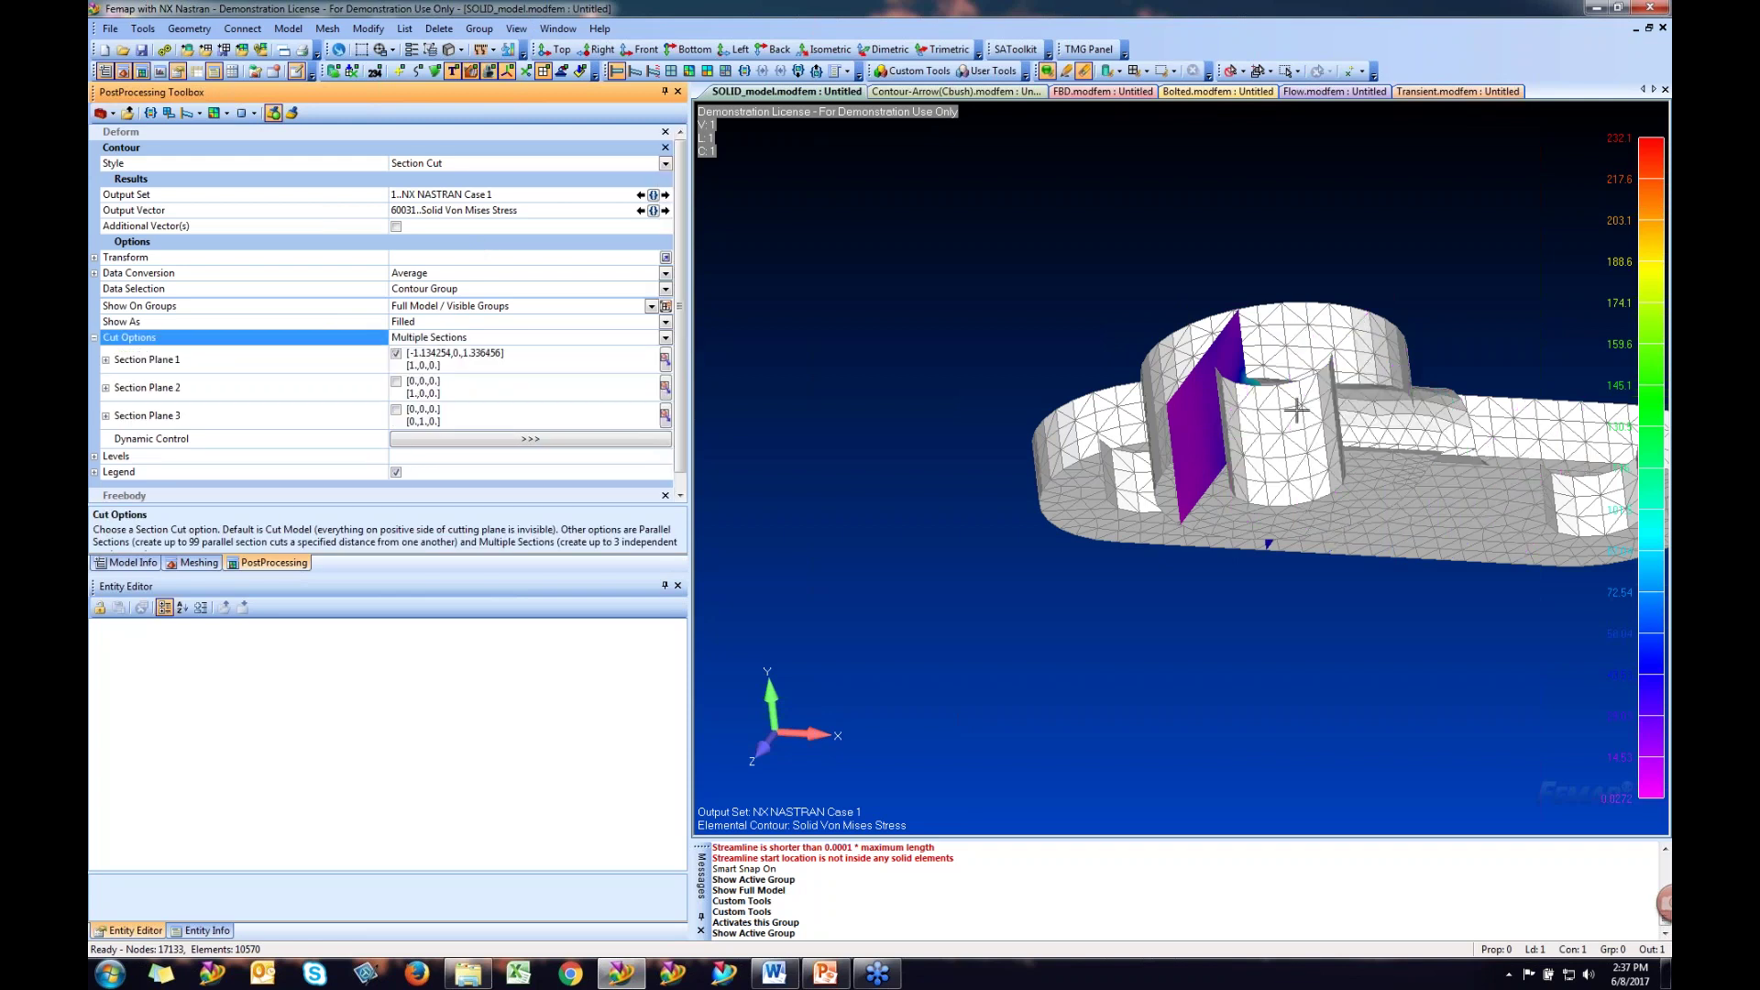
left_click(396, 381)
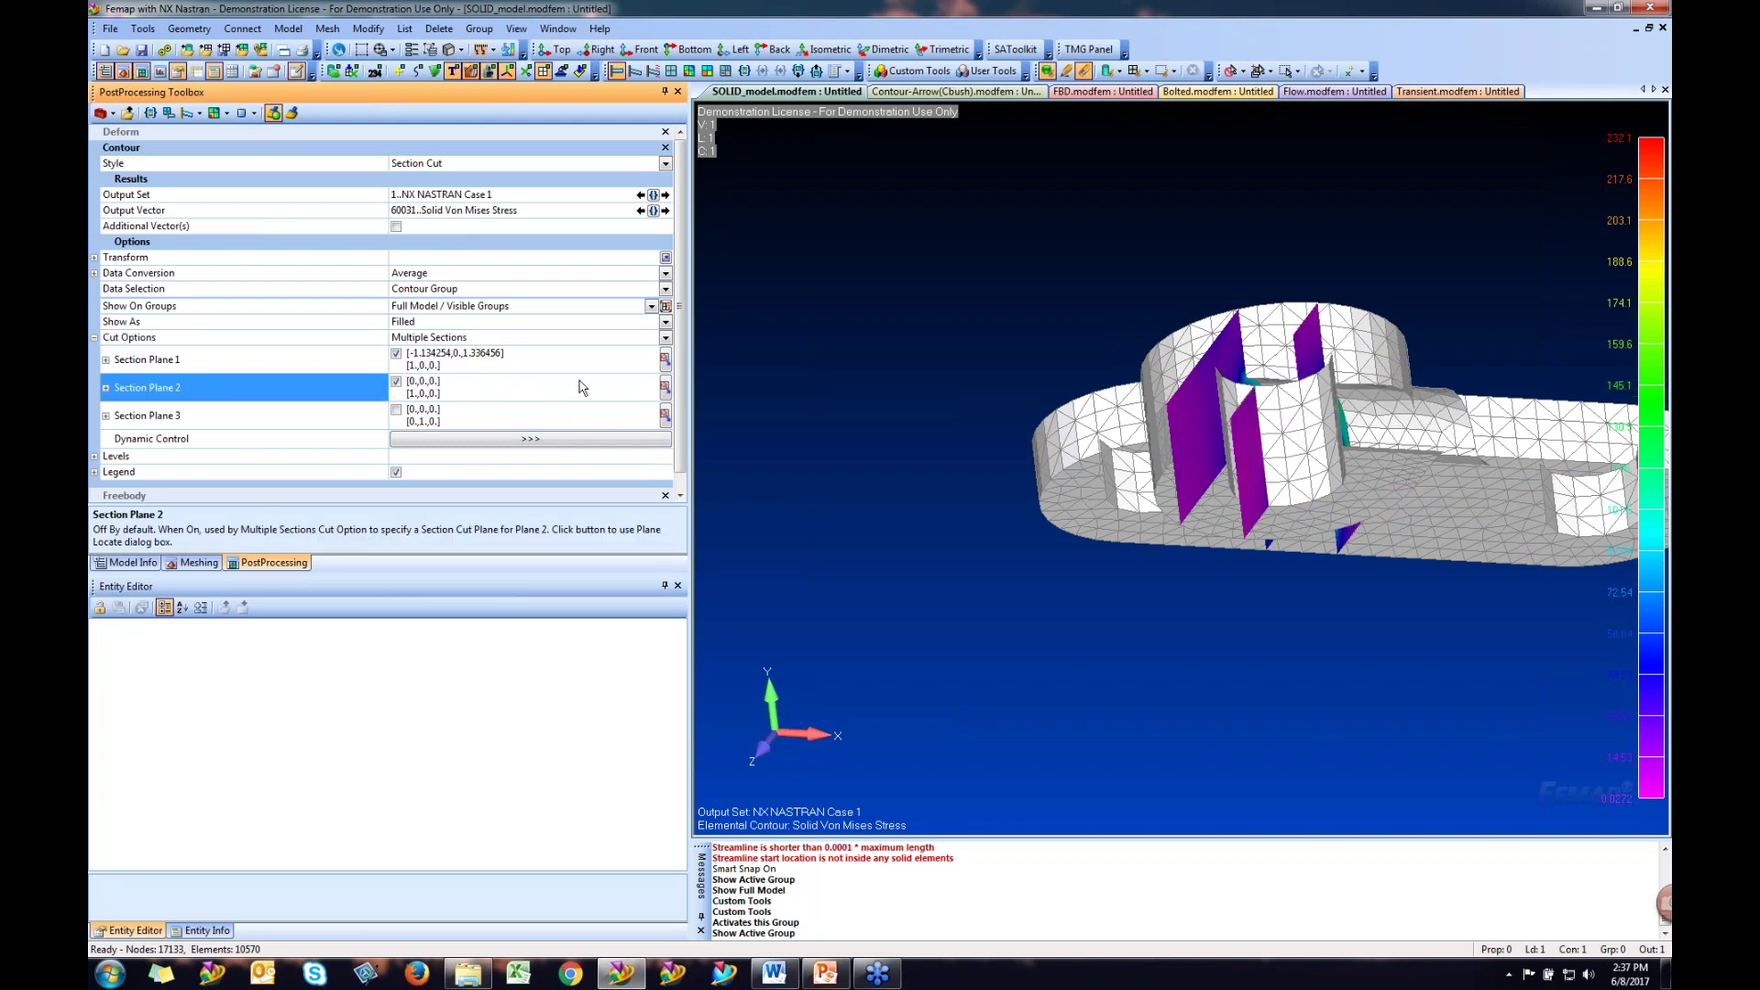
middle_click_drag(1284, 440, 1183, 481)
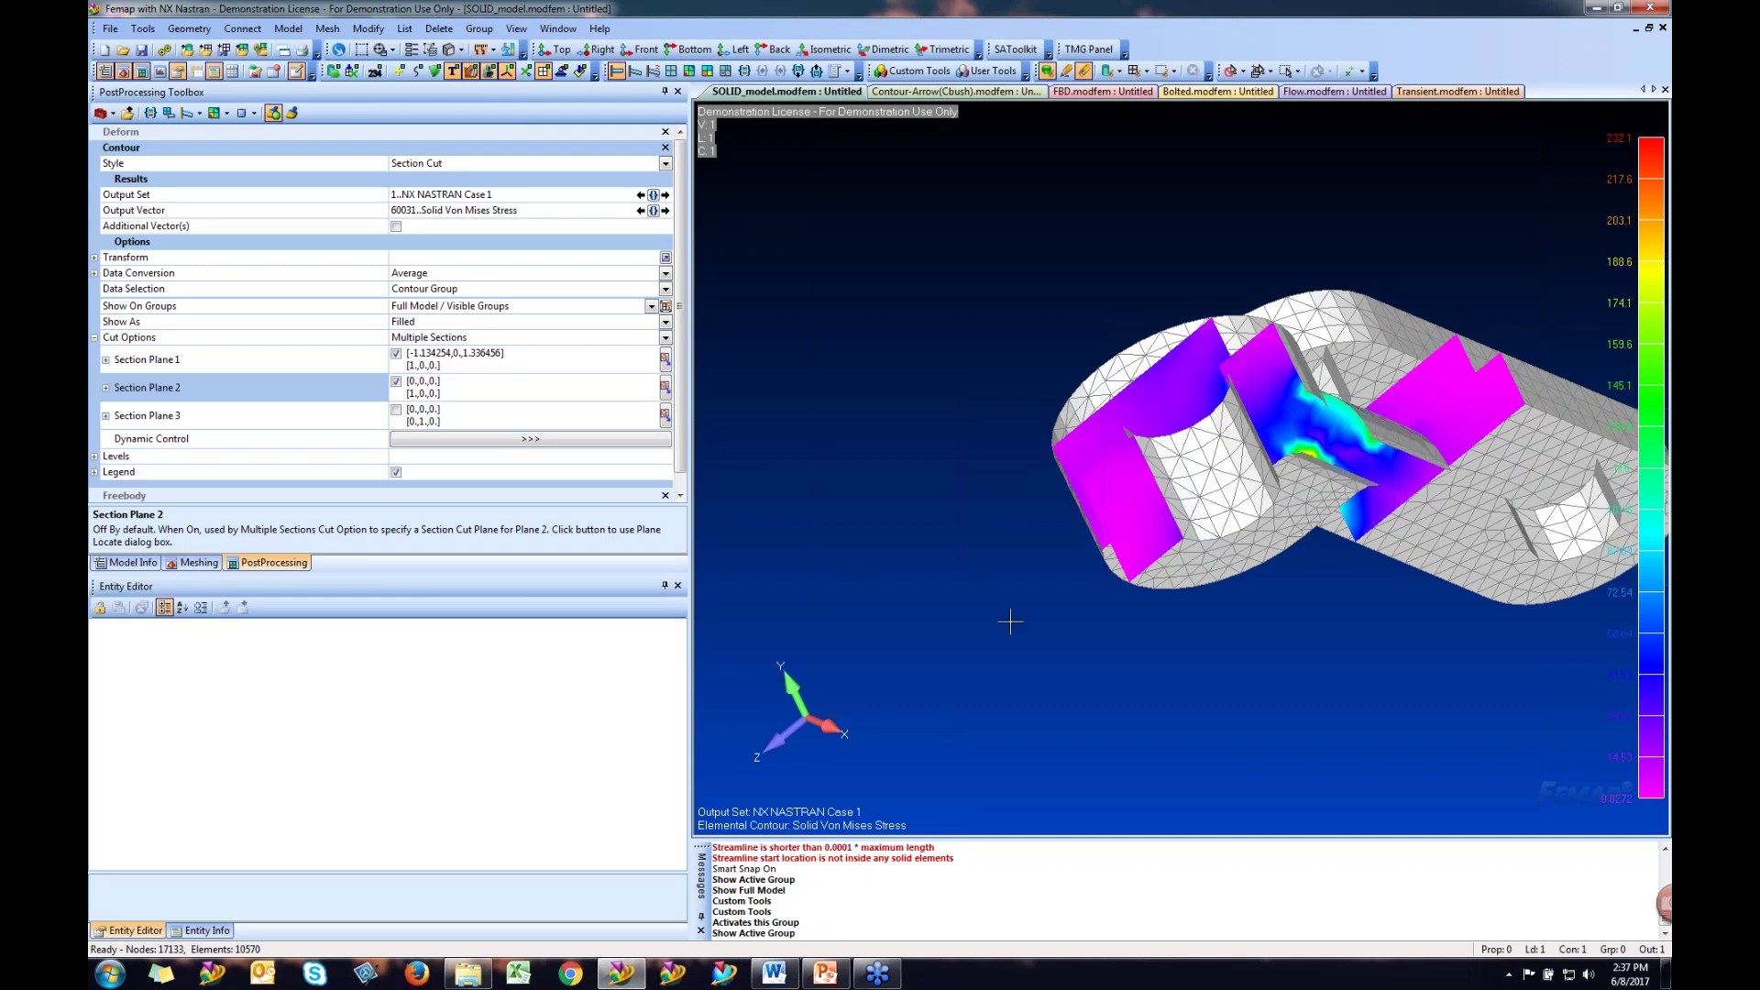
- Change the solid model's contour style to IsoSurface and inspect the stress isosurfaces around the curved bend
left_click(665, 163)
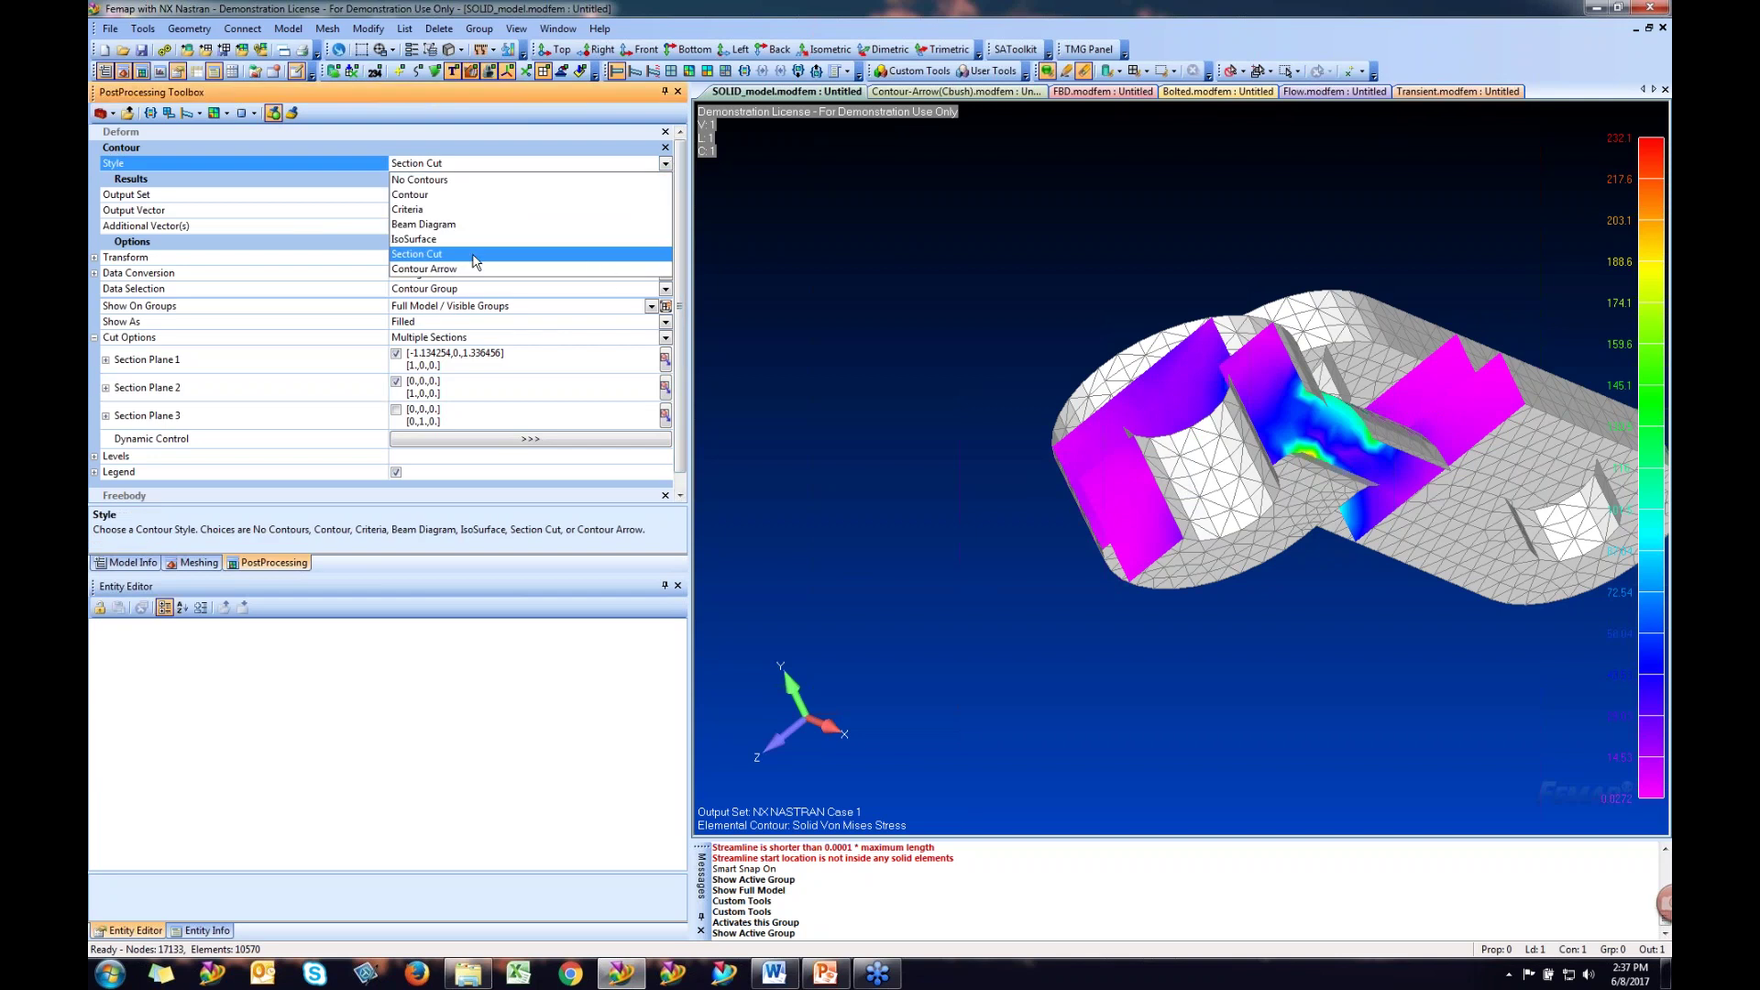
left_click(429, 239)
middle_click_drag(1182, 296, 1471, 433)
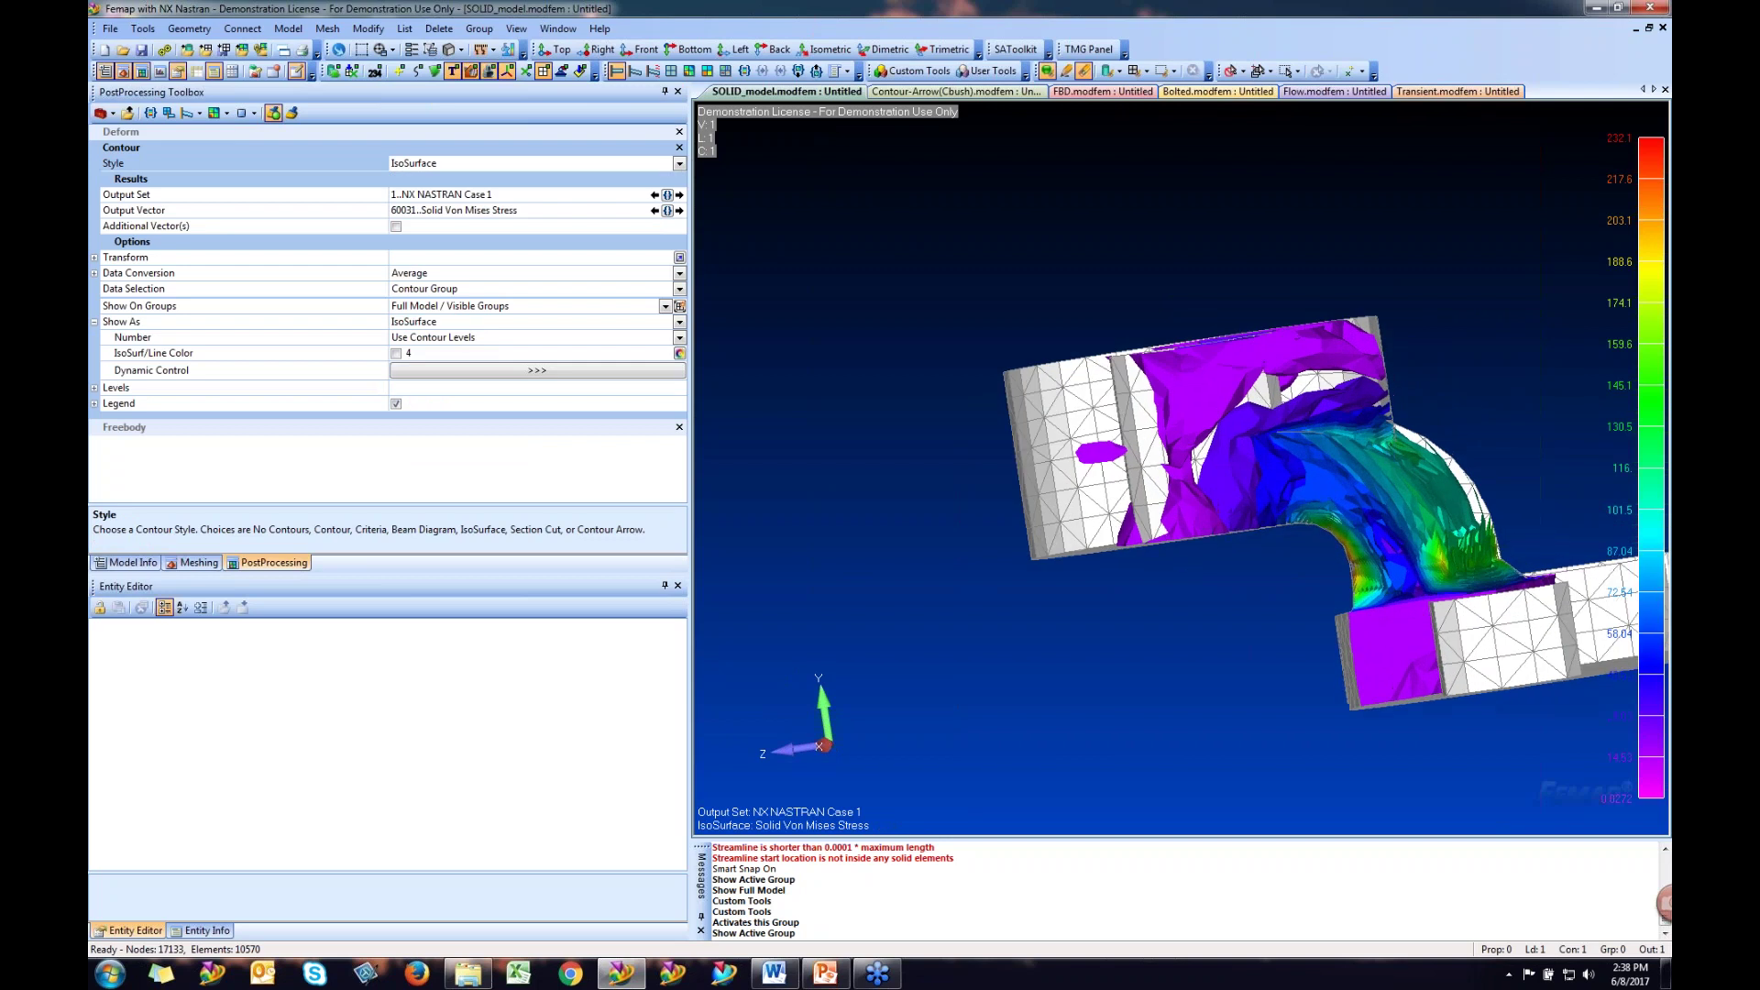
scroll(1336, 537, "up", 8)
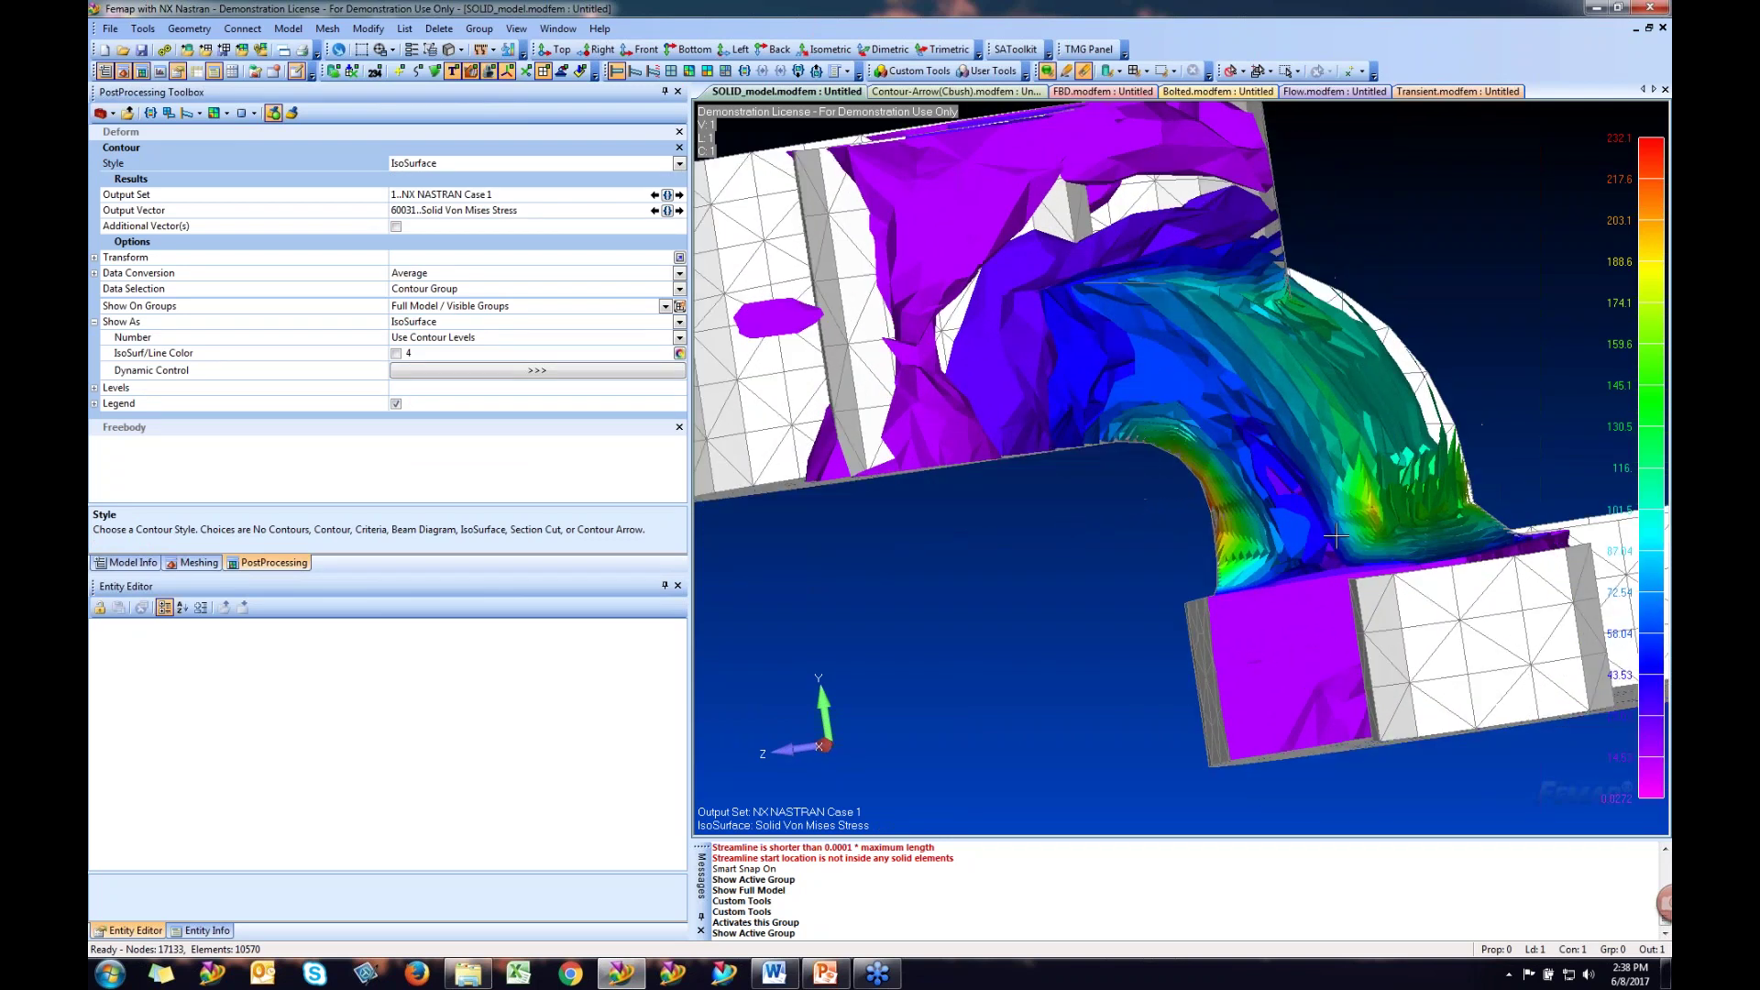
scroll(1343, 527, "up", 8)
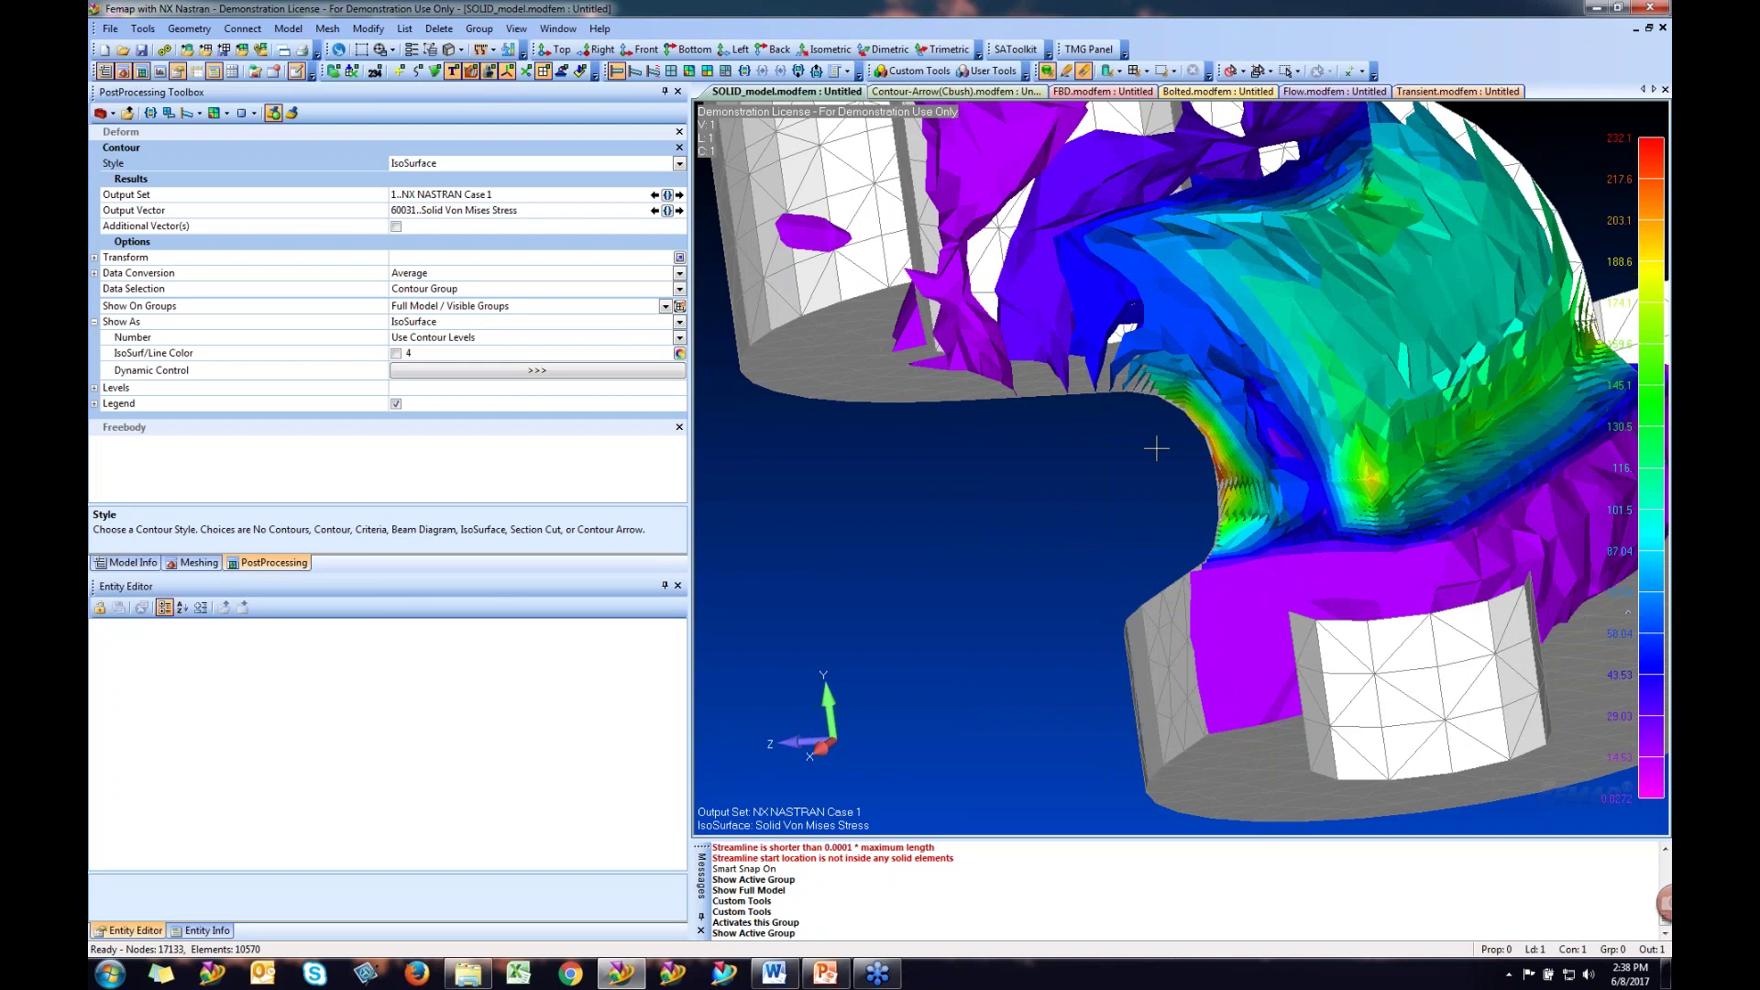
middle_click_drag(1174, 461, 1270, 419)
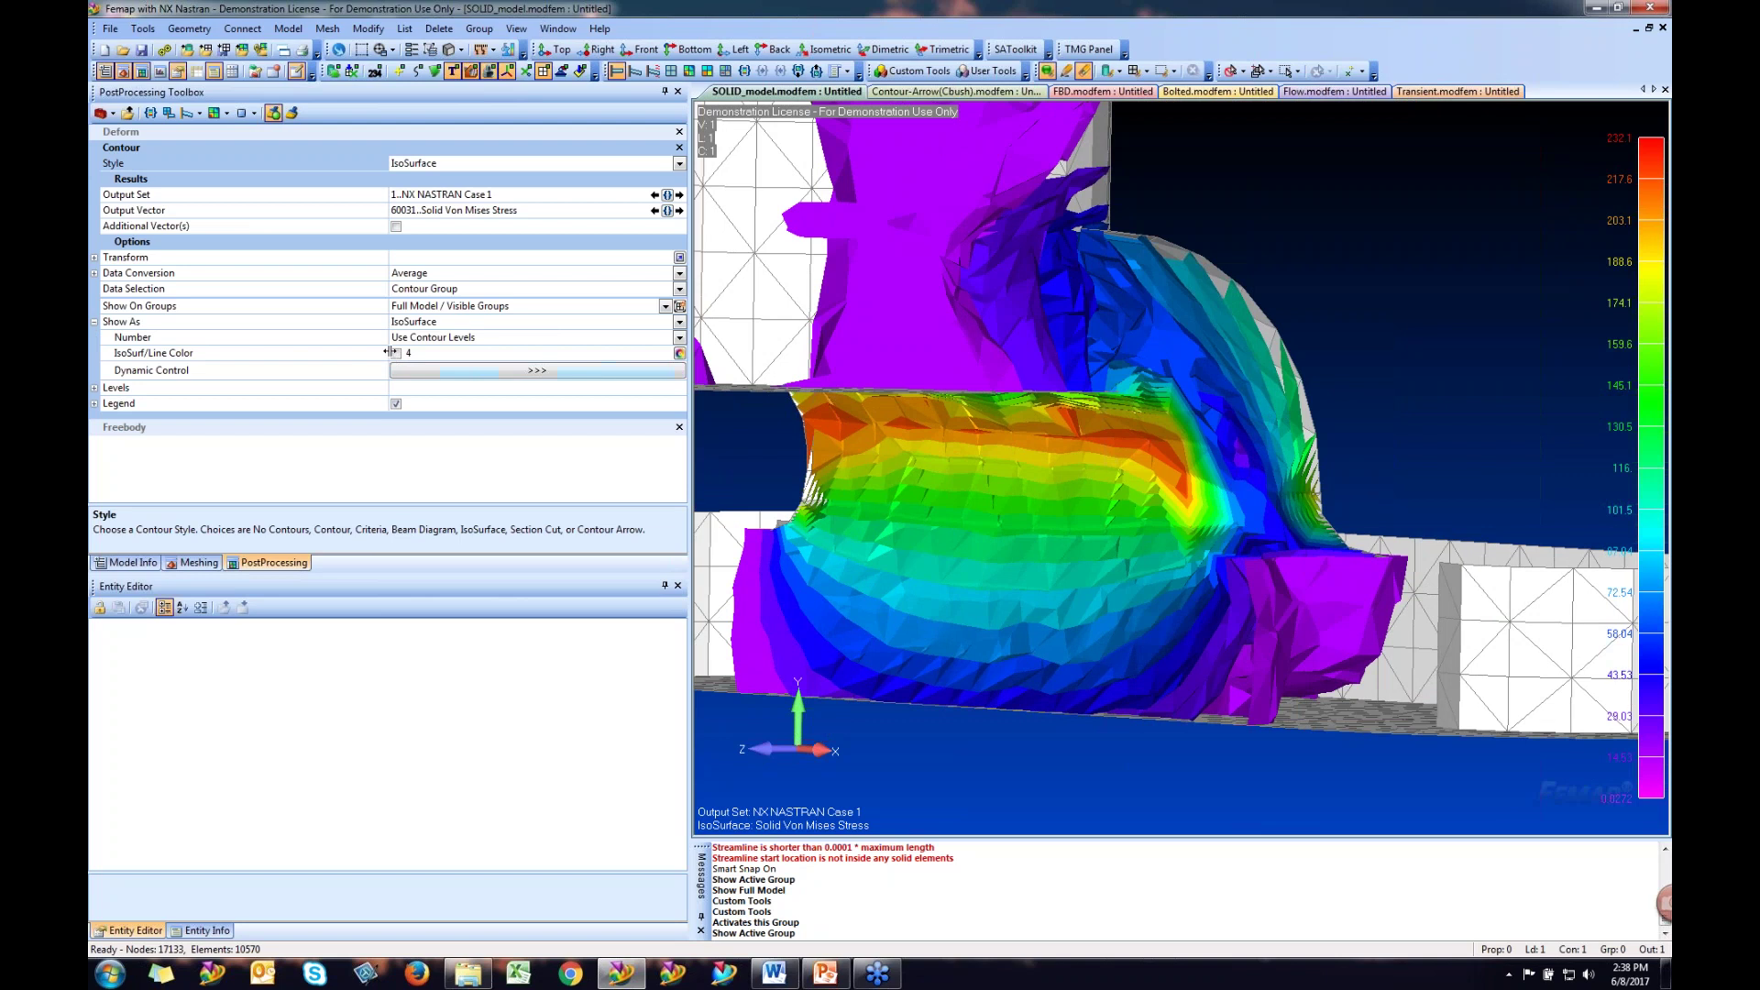
- Preview a single isosurface with Dynamic Control, lower its value to 29.54225, and cancel
left_click(450, 372)
left_click_drag(779, 942, 738, 943)
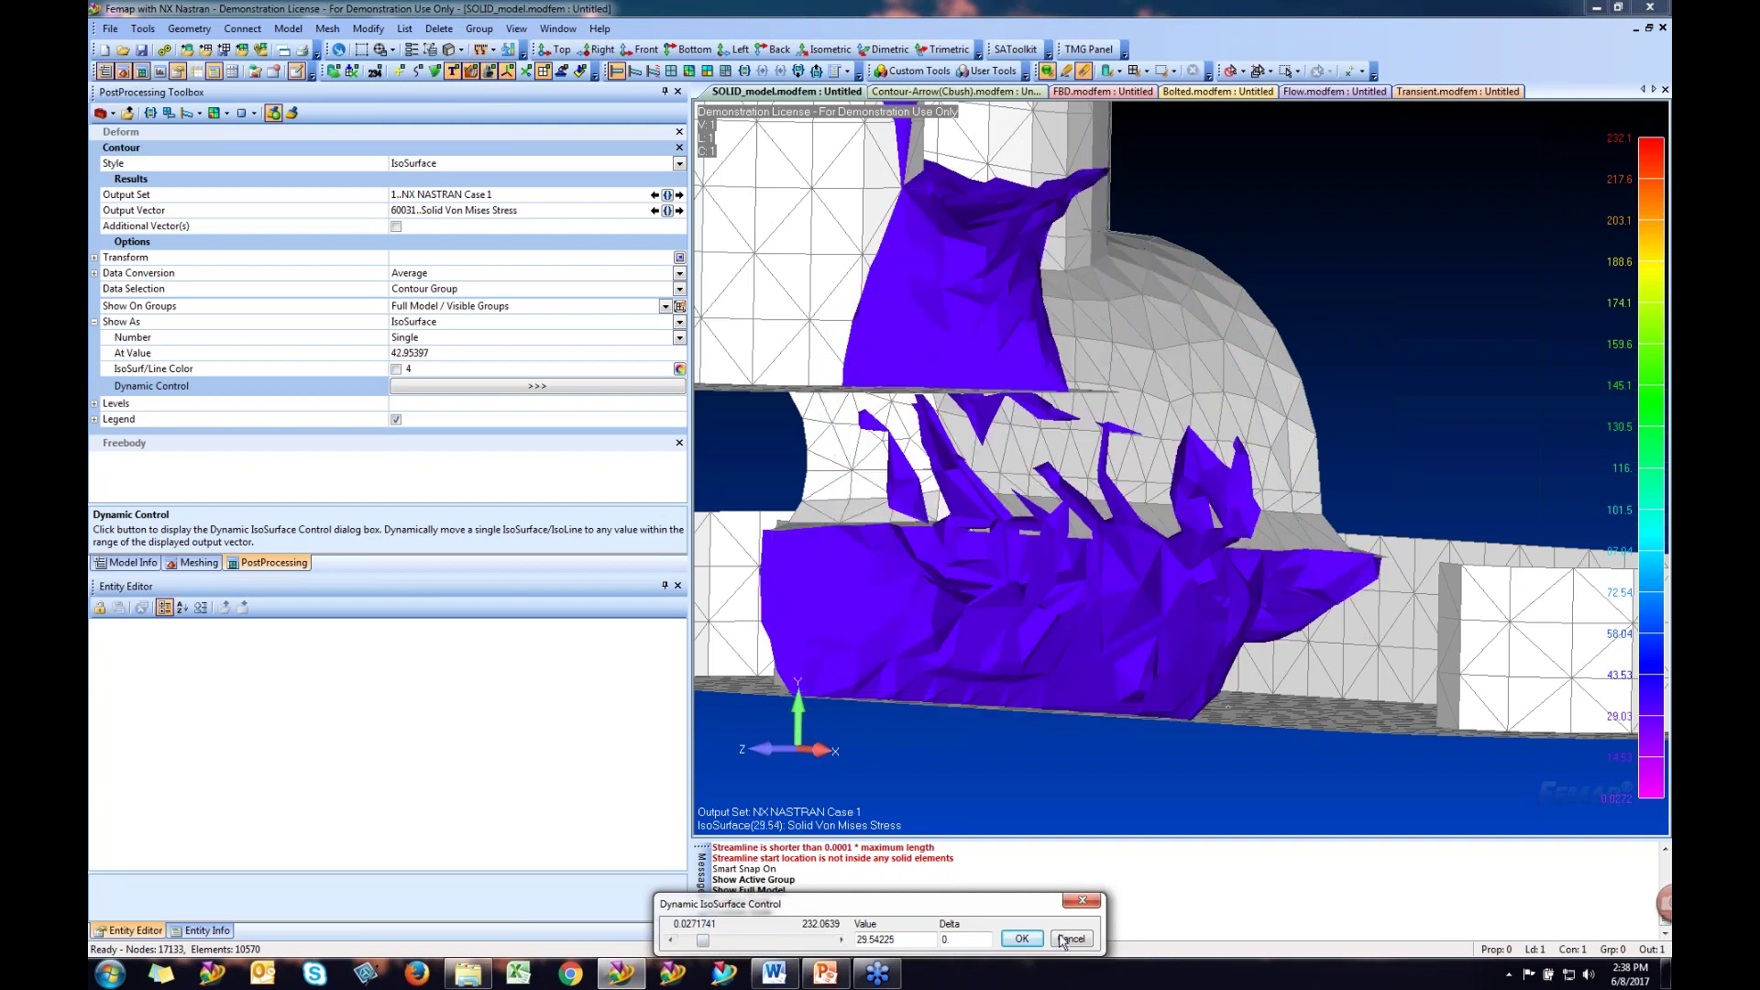
left_click(1071, 939)
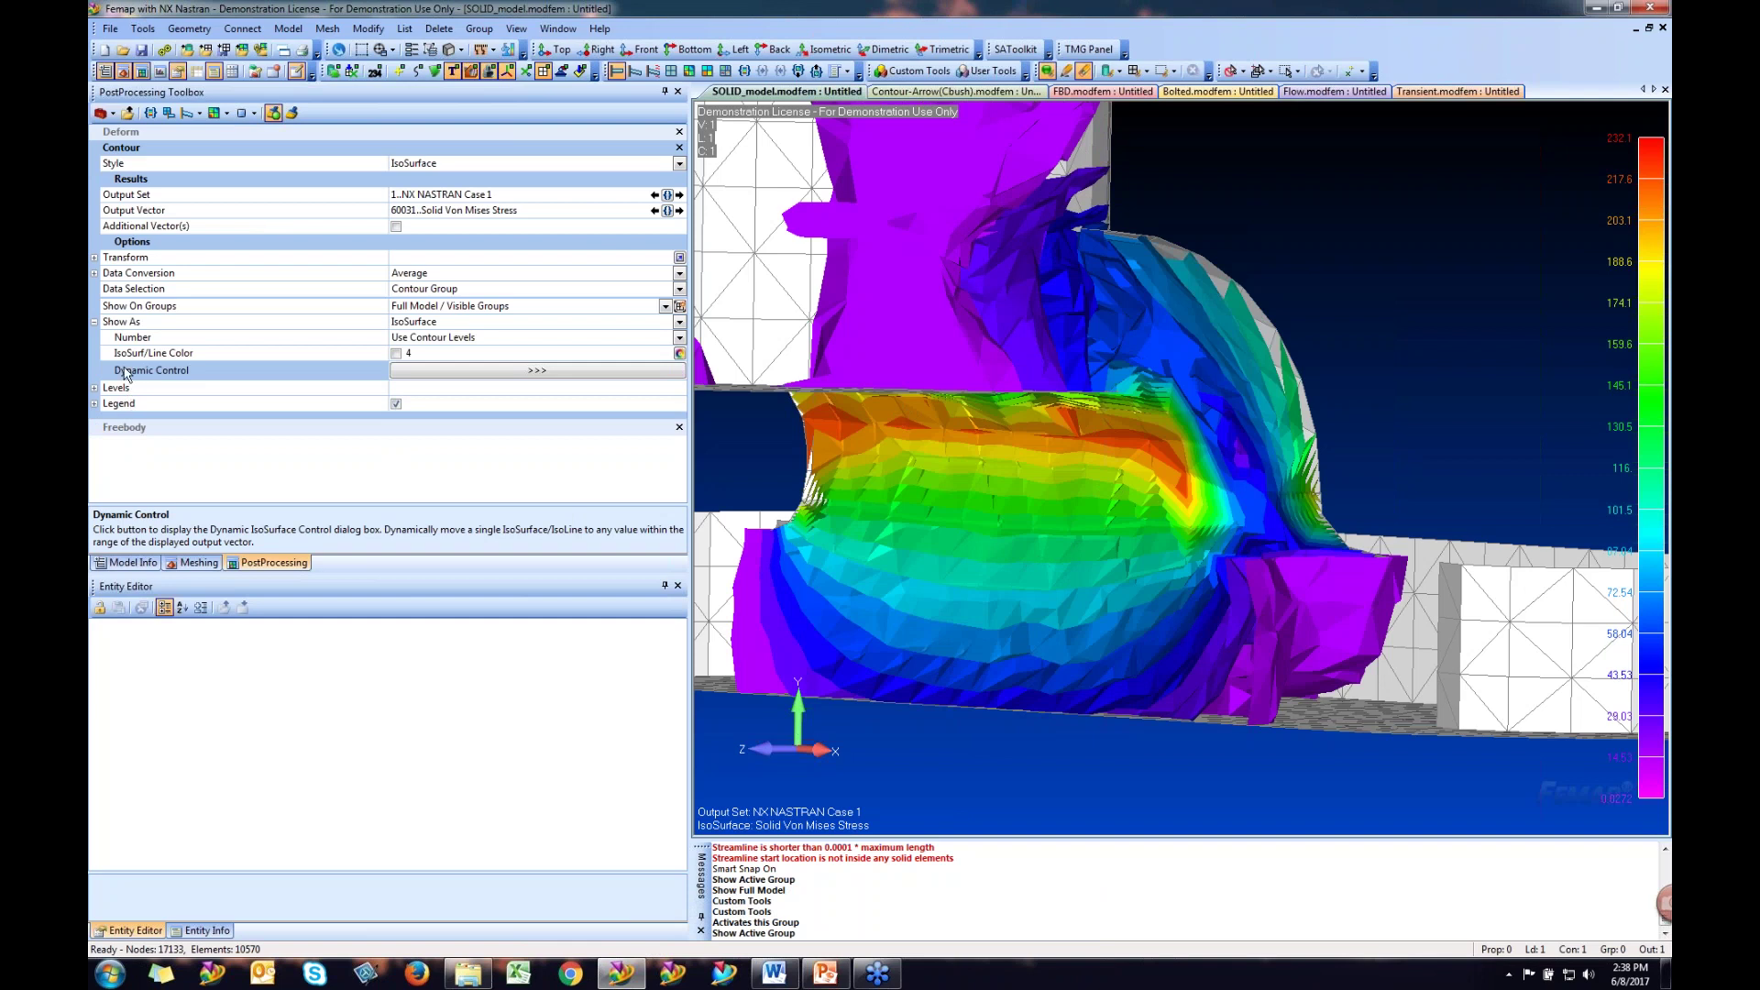
- Switch to the Bolted model and open the Freebody tool's settings
left_click(135, 428)
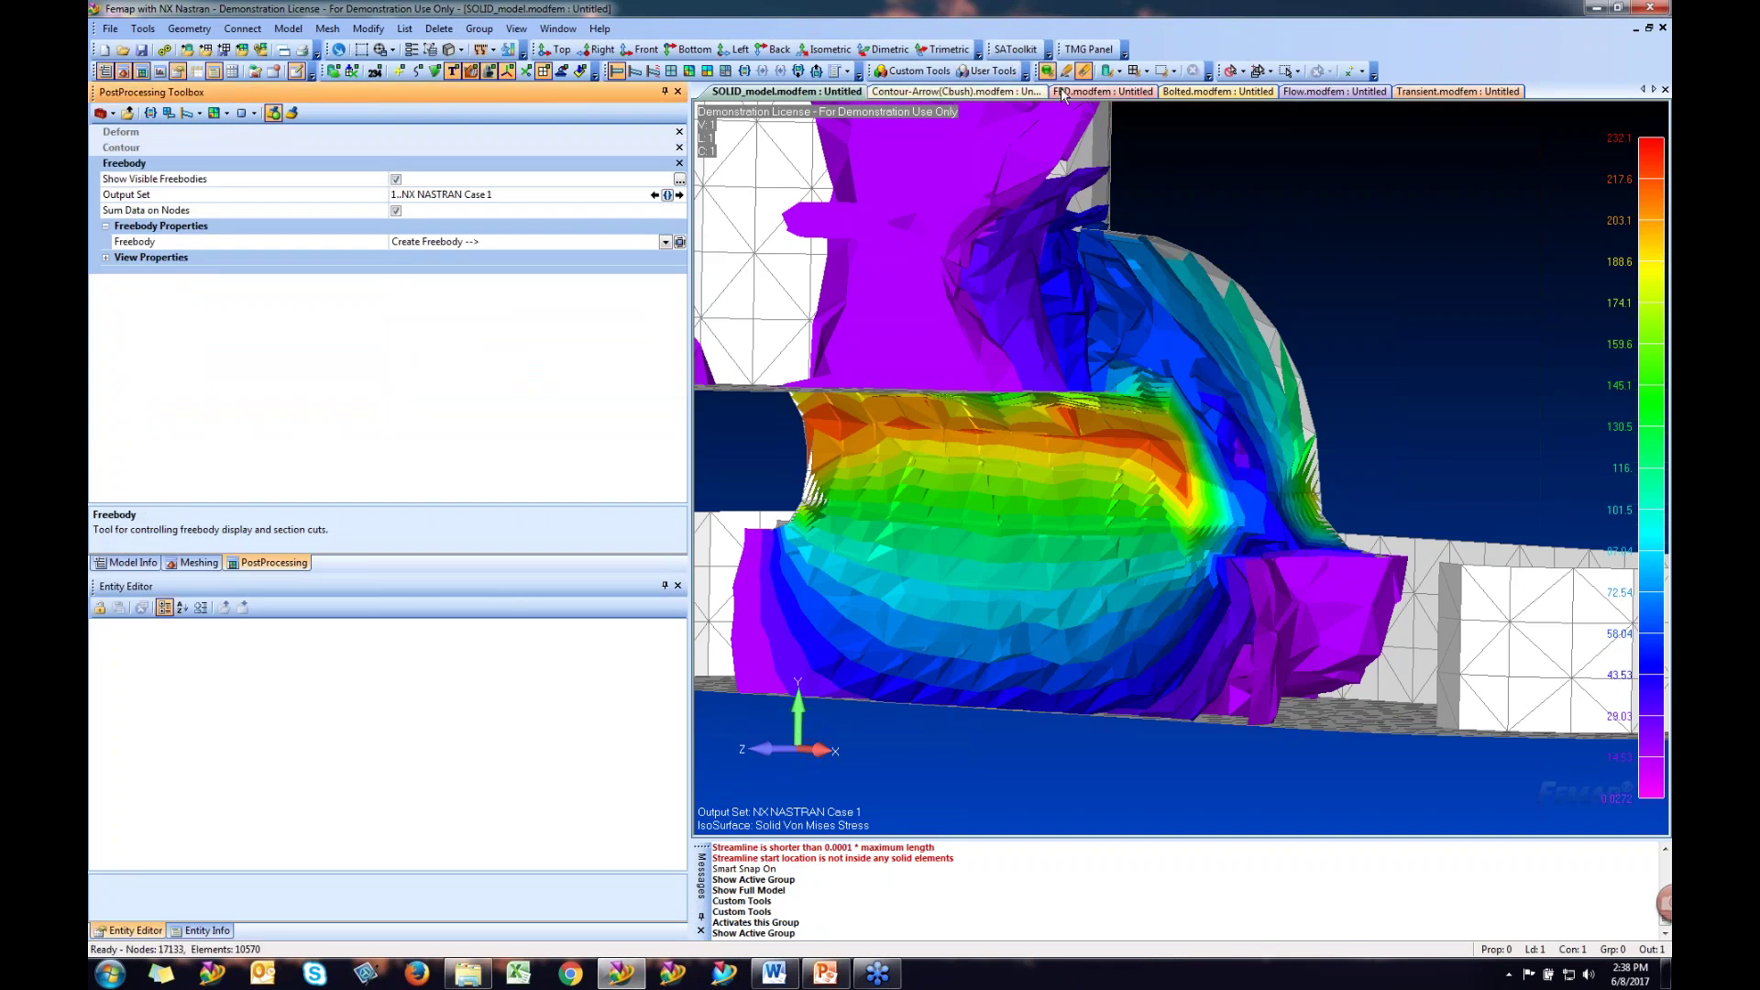
left_click(1218, 93)
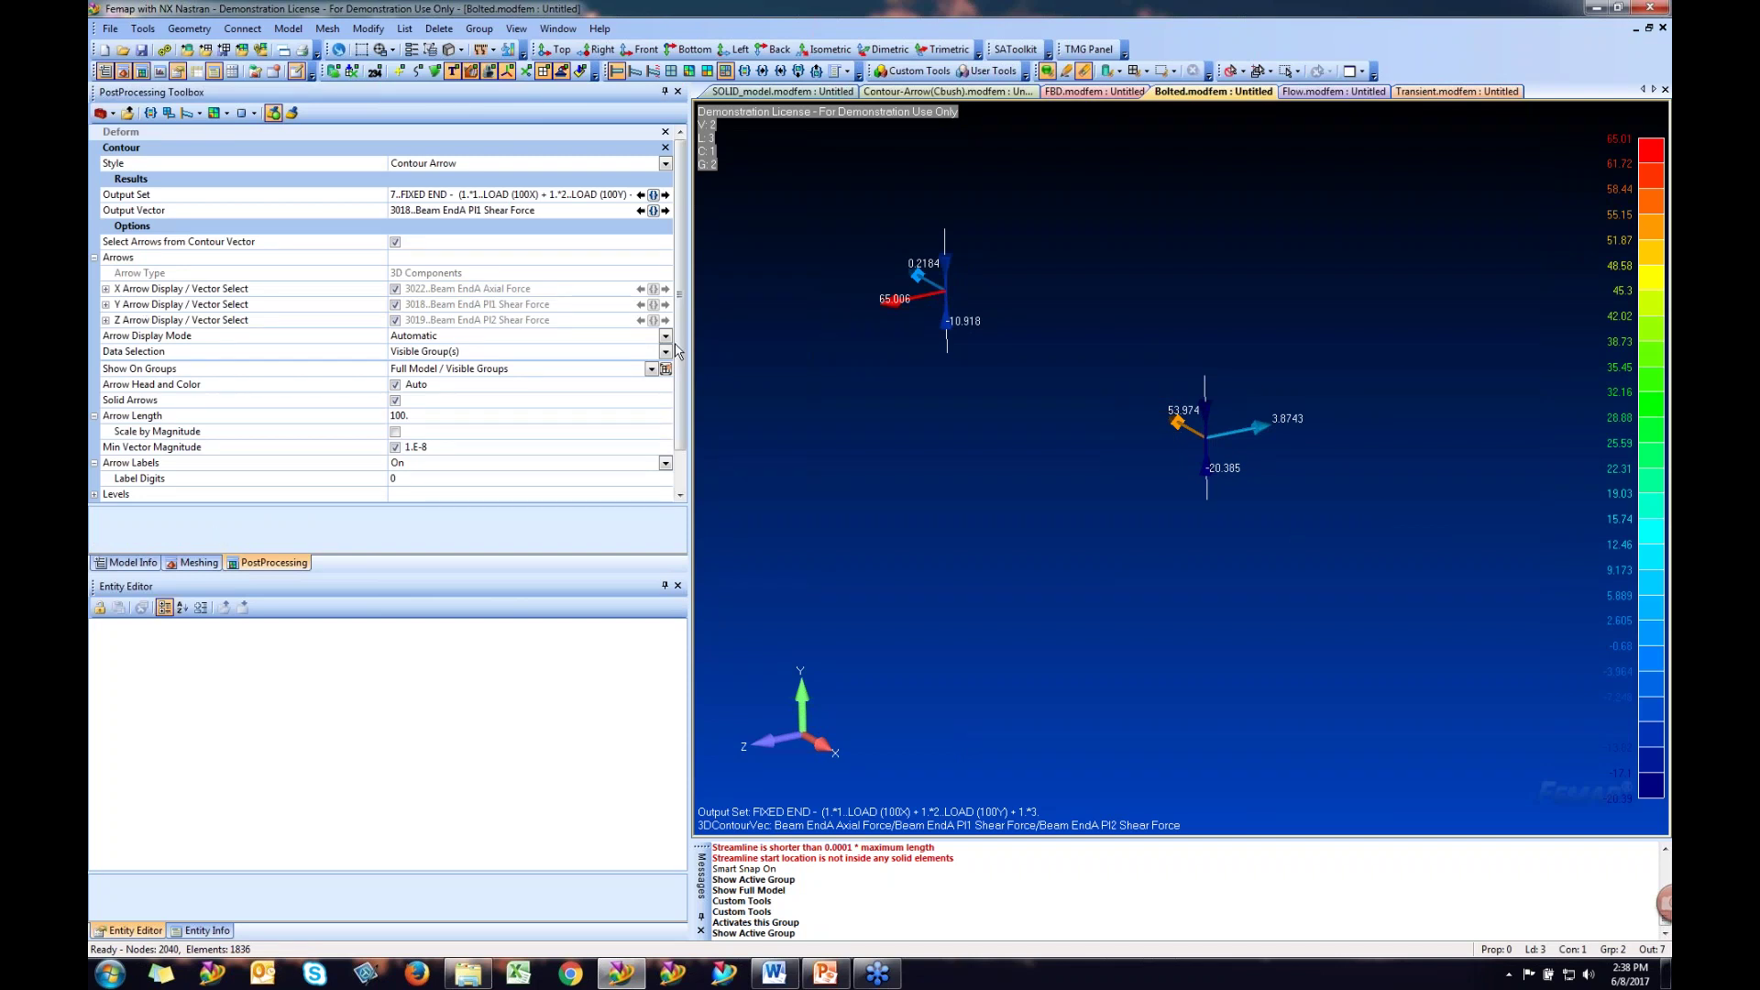
scroll(679, 404, "down", 1)
left_click(127, 487)
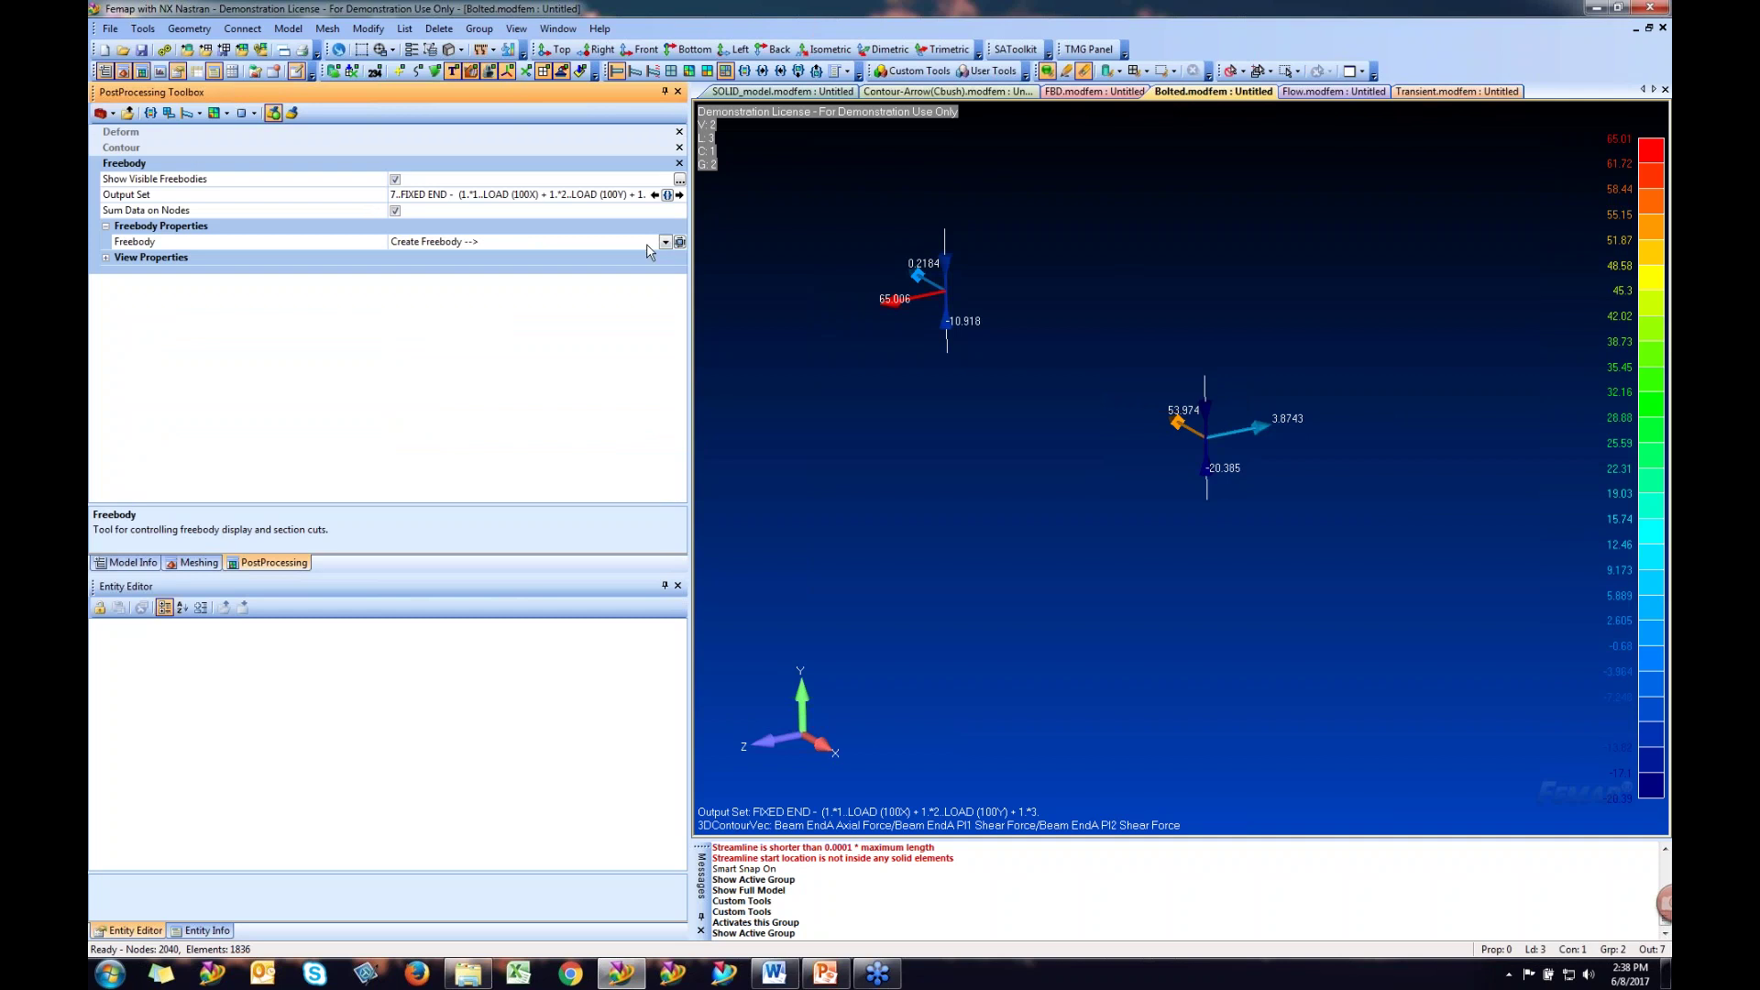
- Create a new freebody titled "bolts" with the default display and contribution settings
left_click(680, 242)
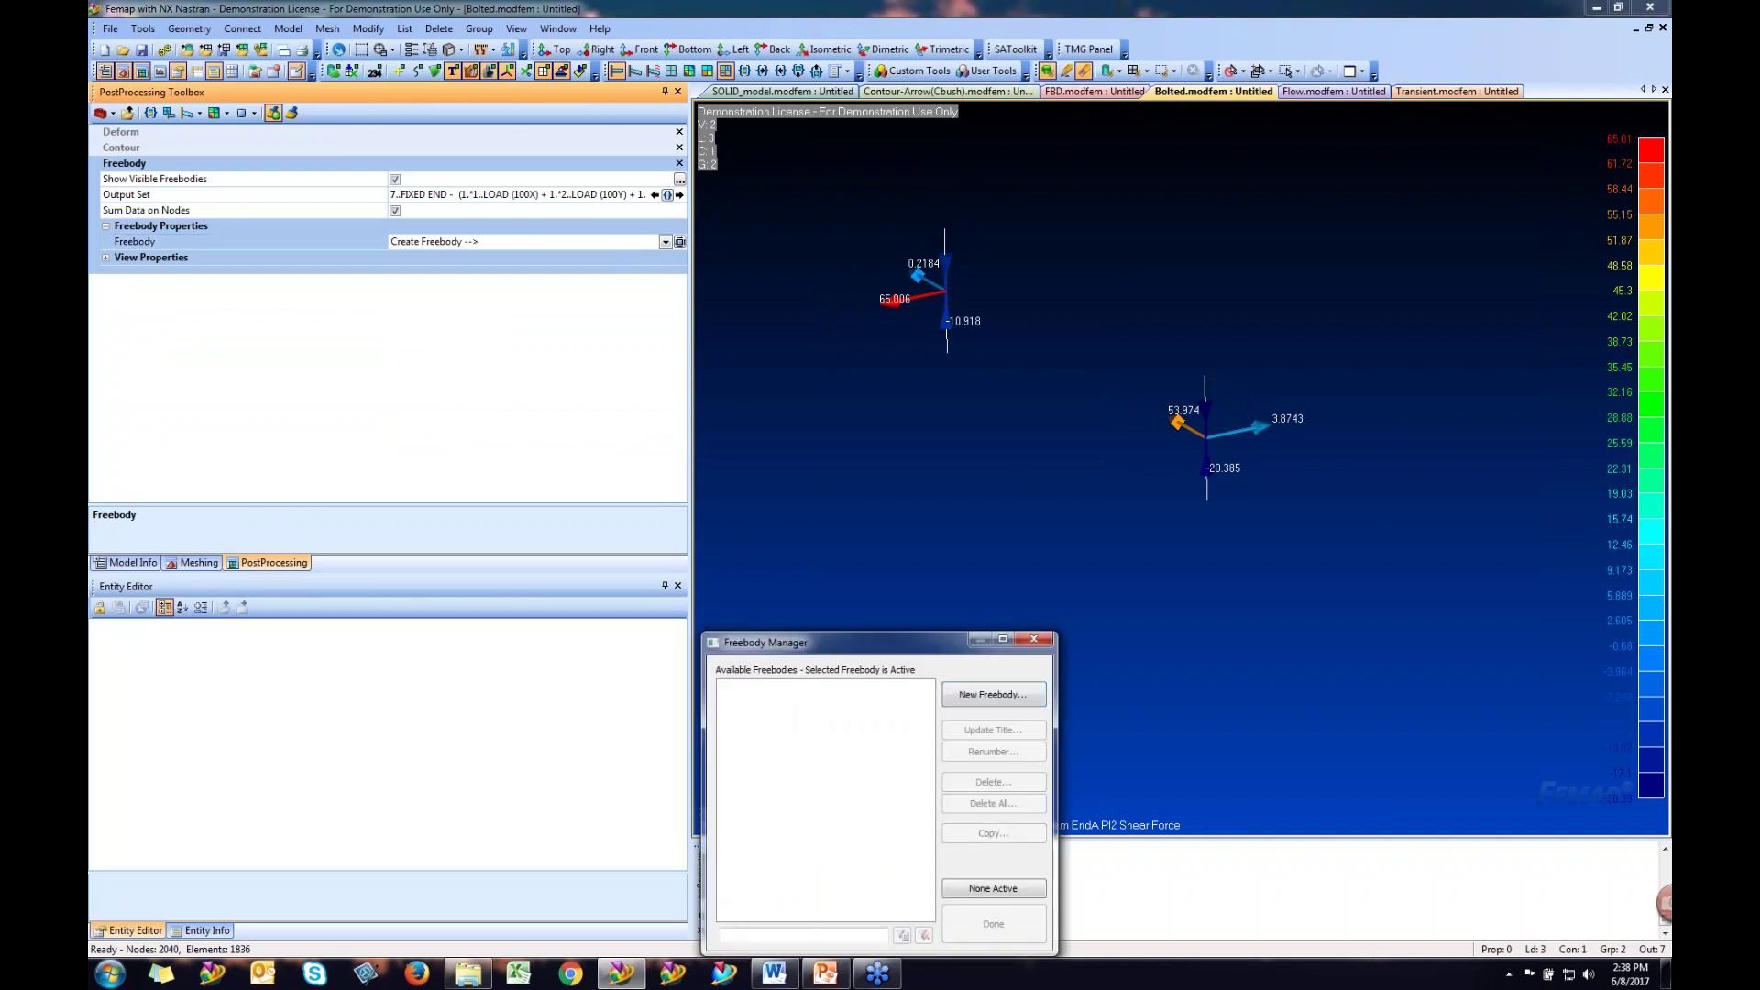
left_click(1027, 697)
type("bolts")
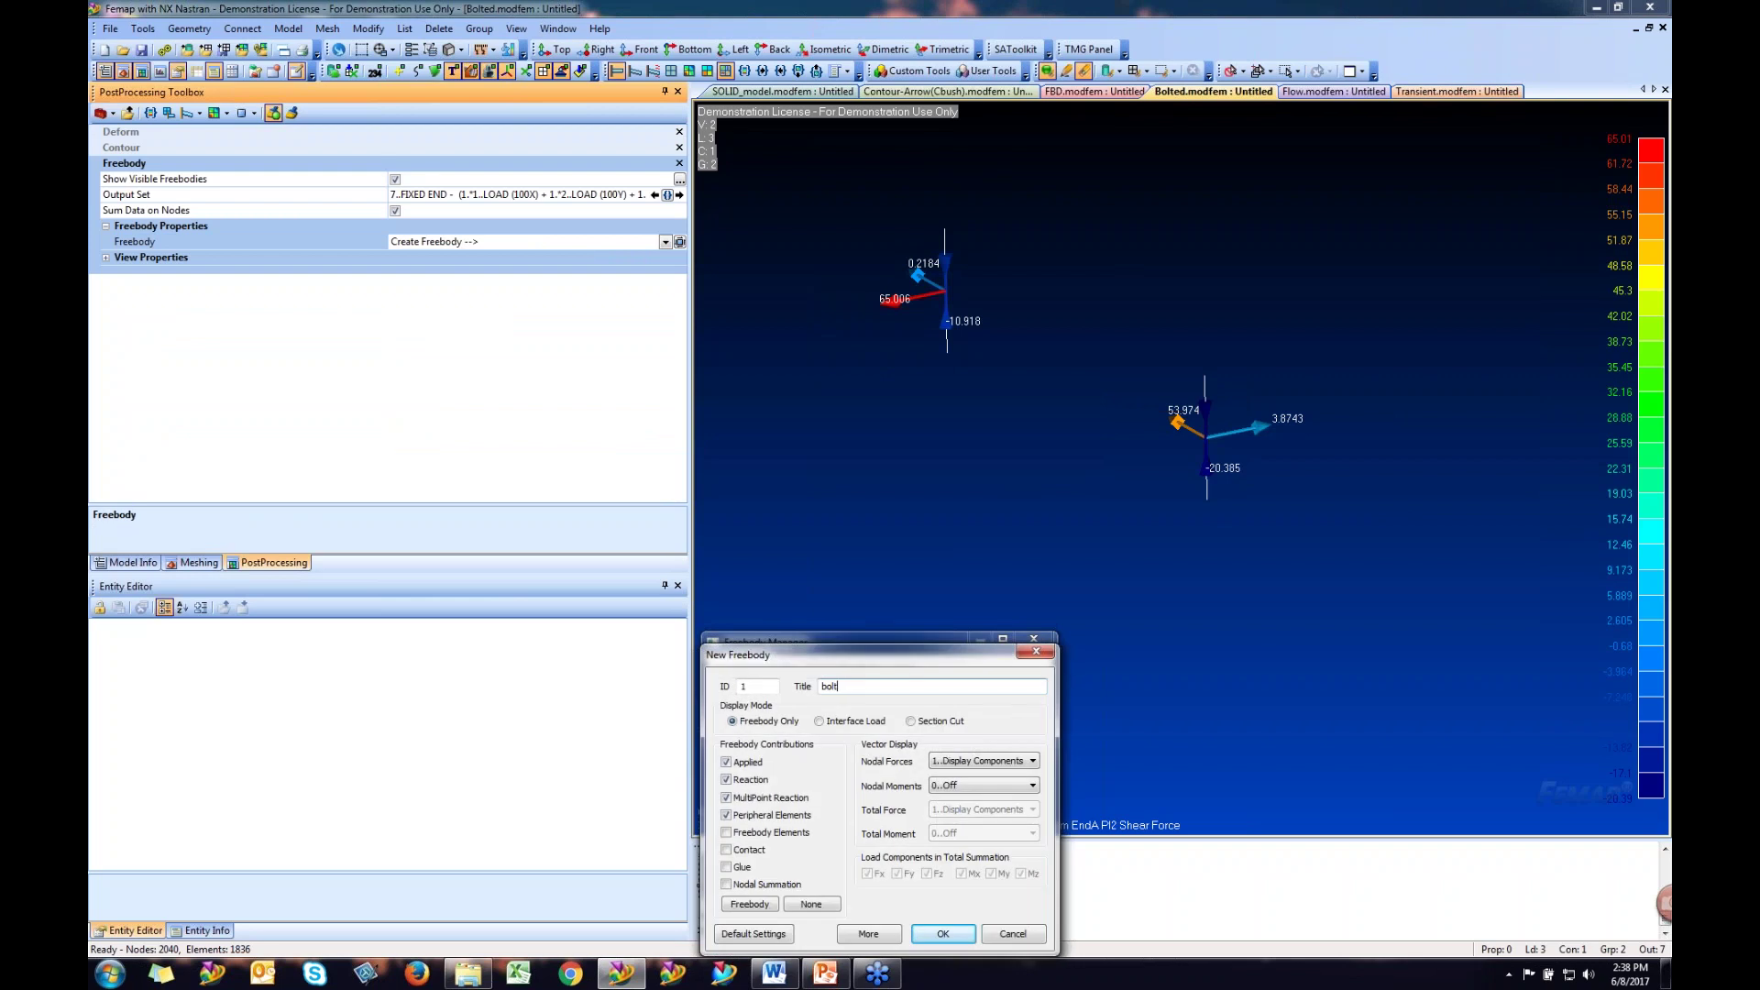
left_click(936, 931)
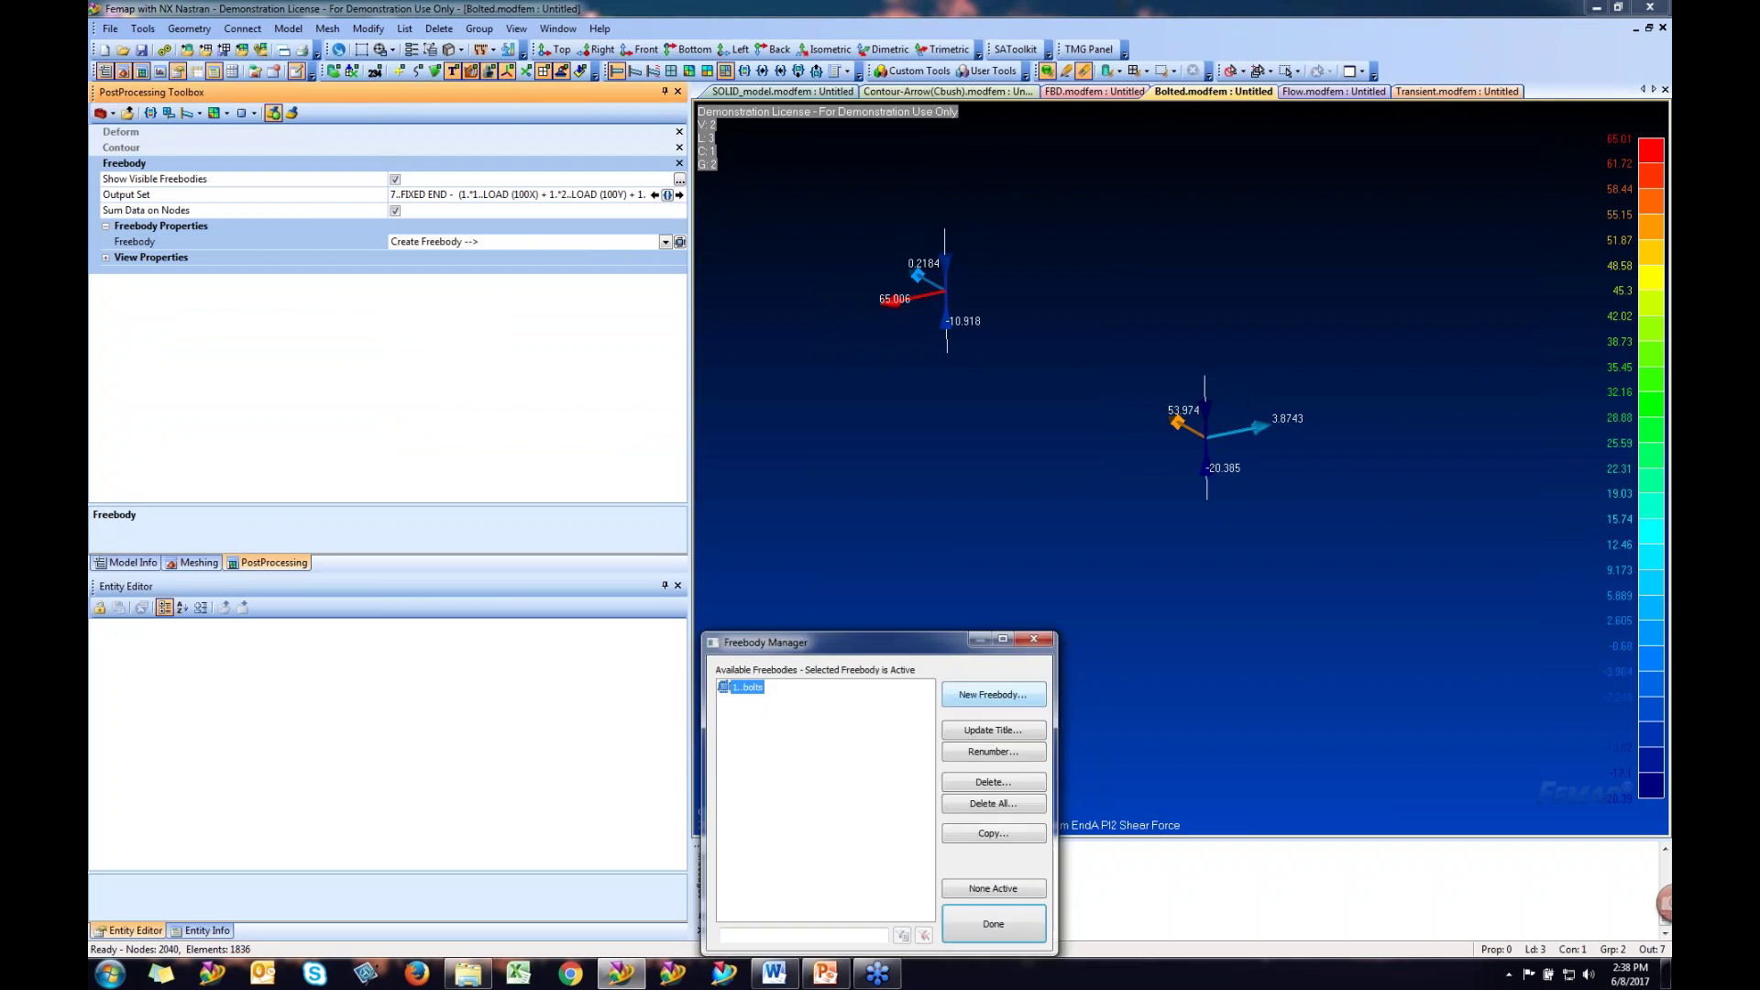
left_click(990, 926)
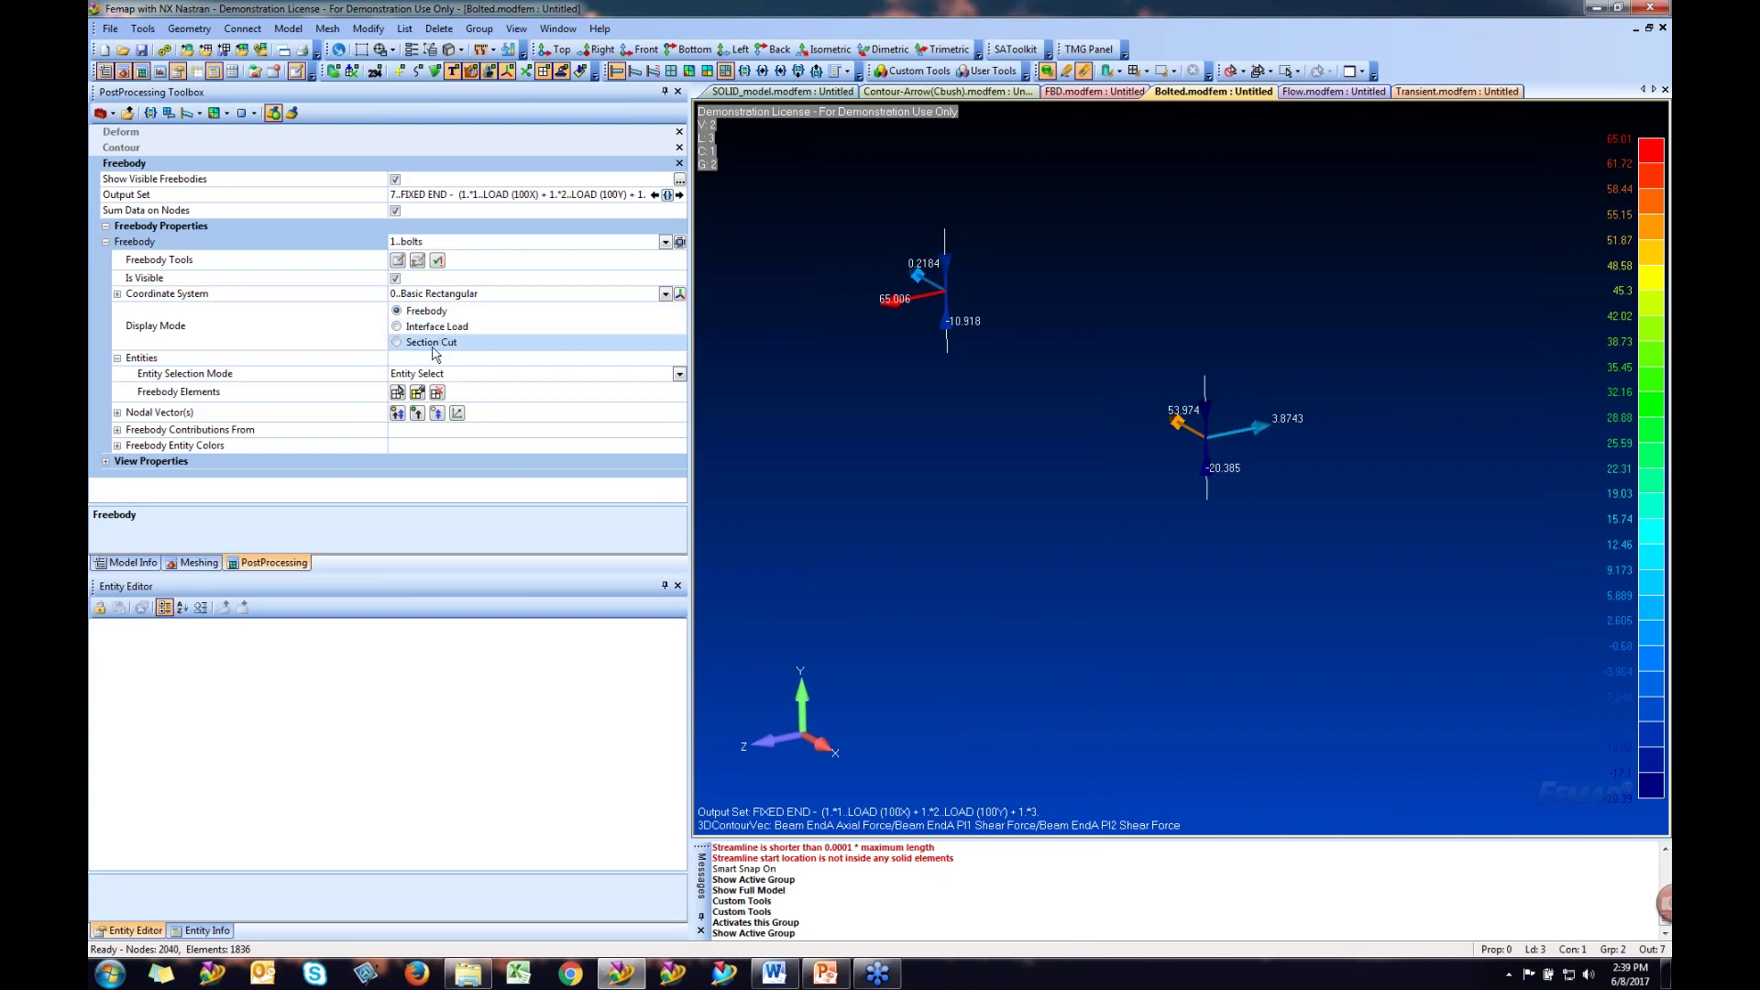
- Assign the two bolt beam elements to the bolts freebody and examine the force vectors on one bolt
left_click(398, 393)
left_click(1206, 440)
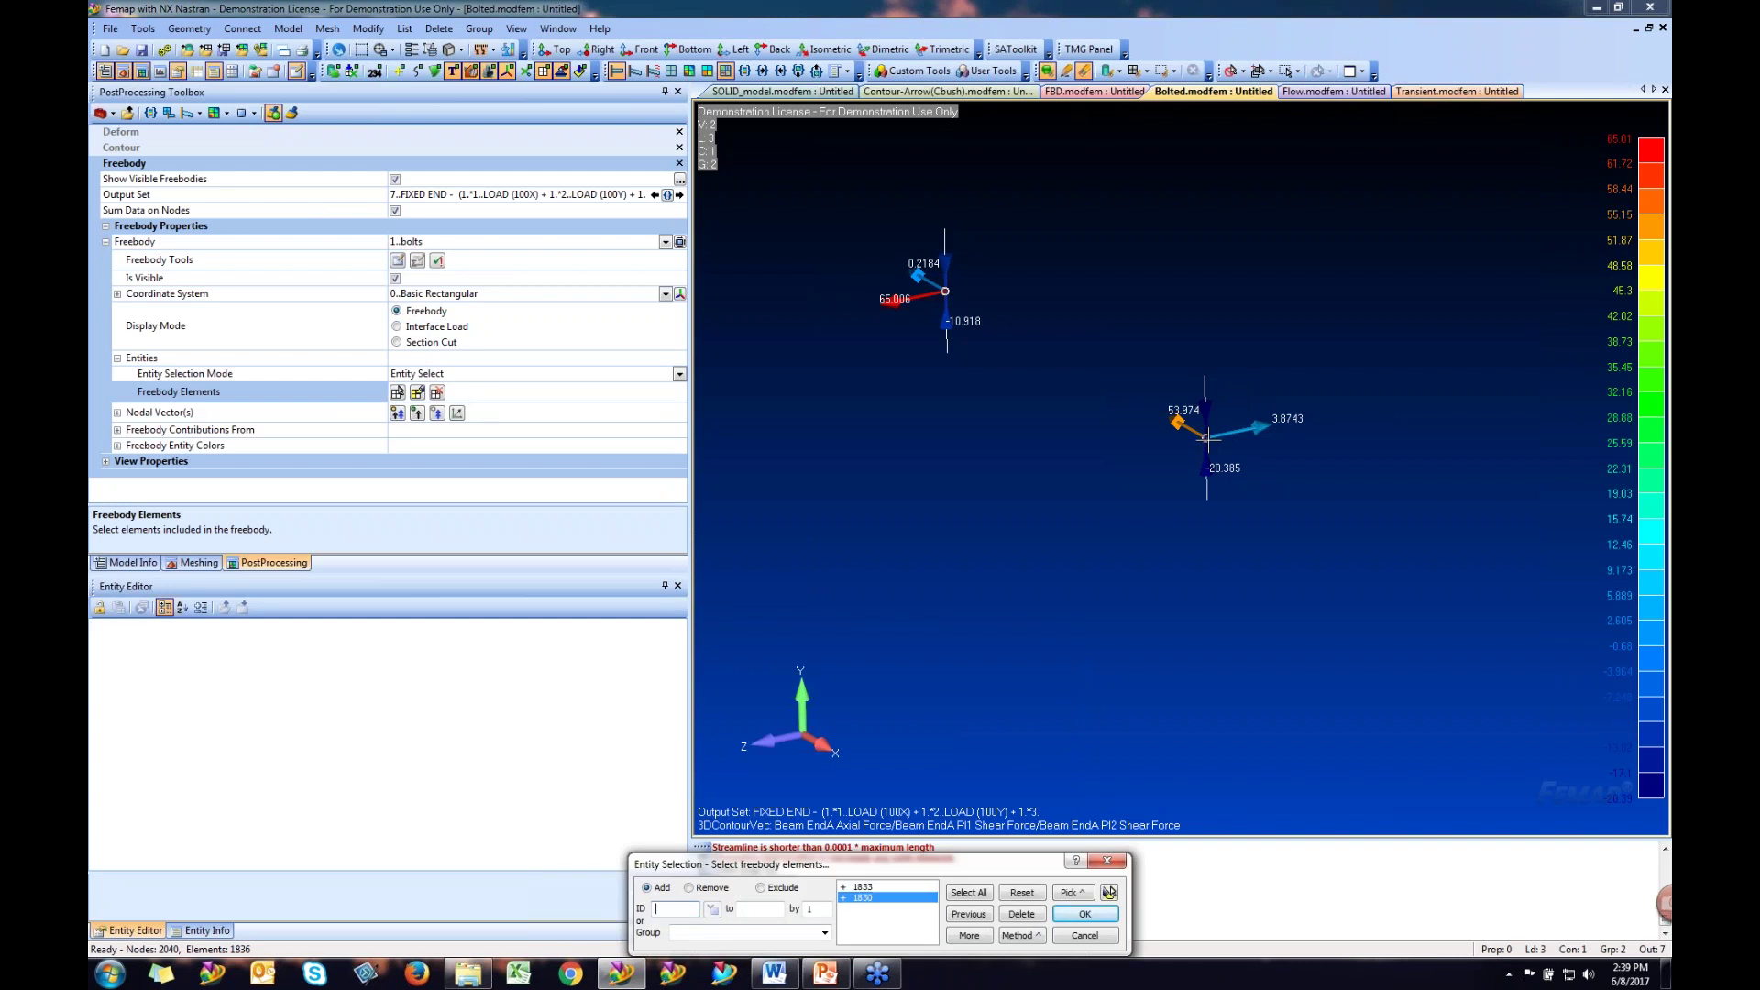
left_click(1085, 914)
middle_click_drag(1185, 500, 1150, 546)
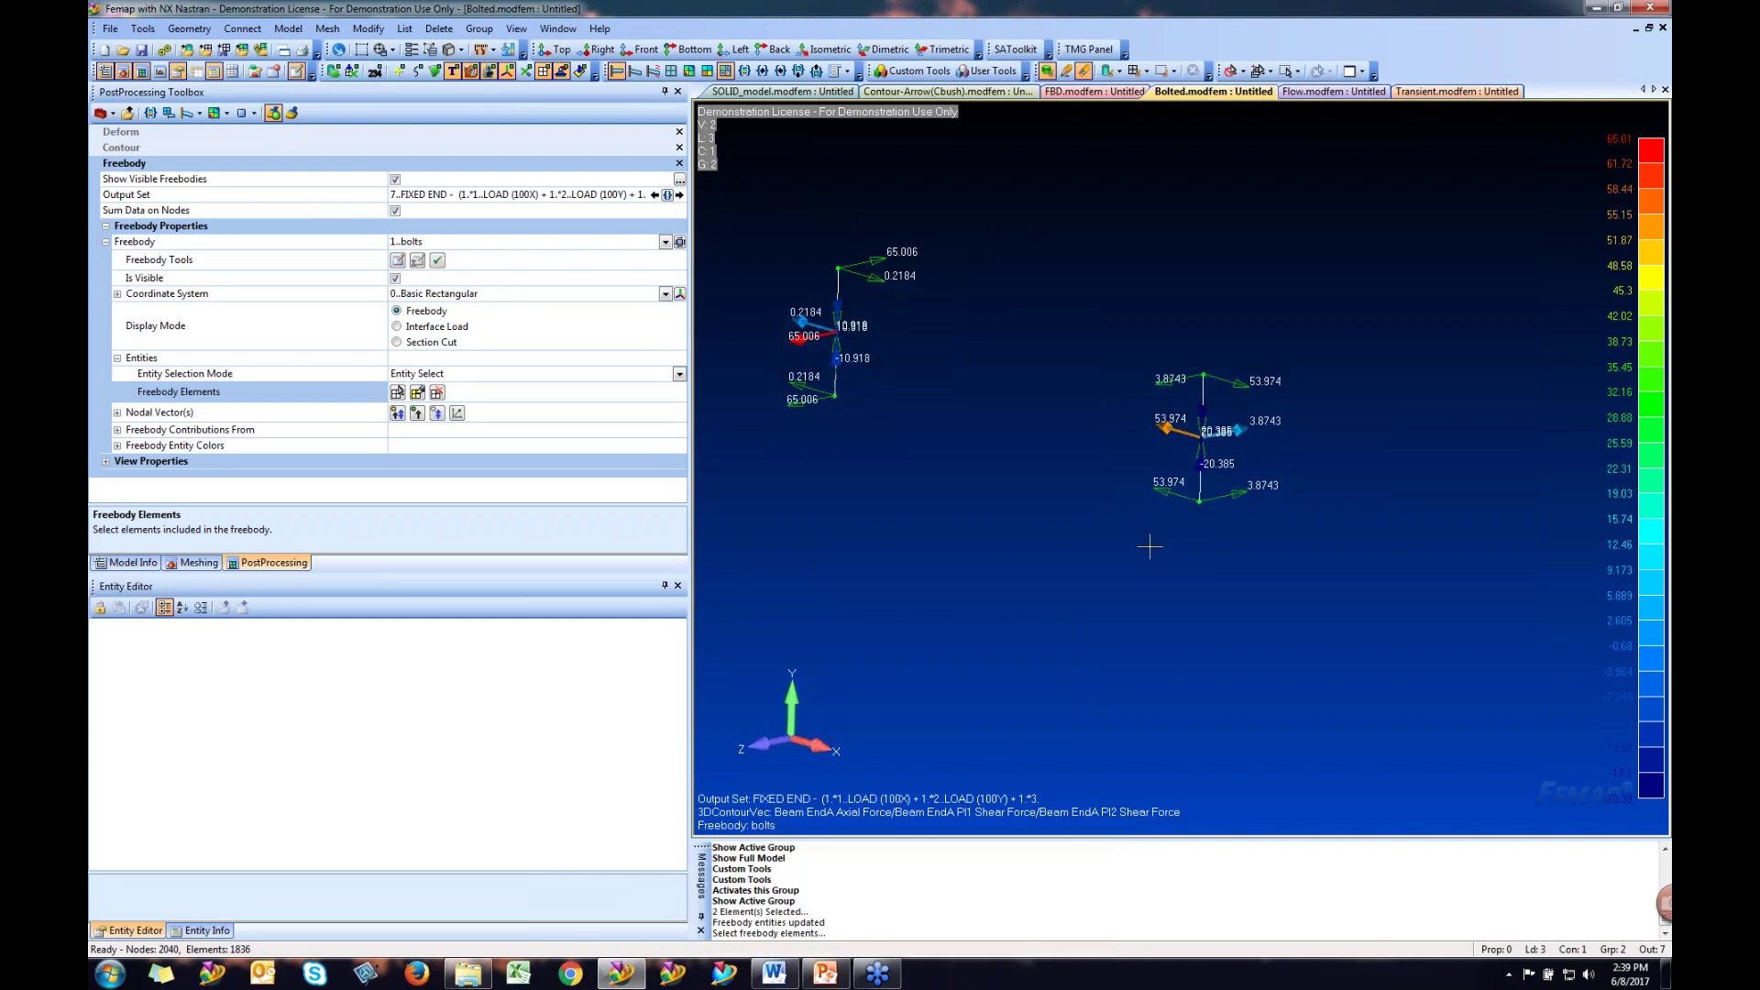
middle_click_drag(969, 471, 1185, 453, "ctrl")
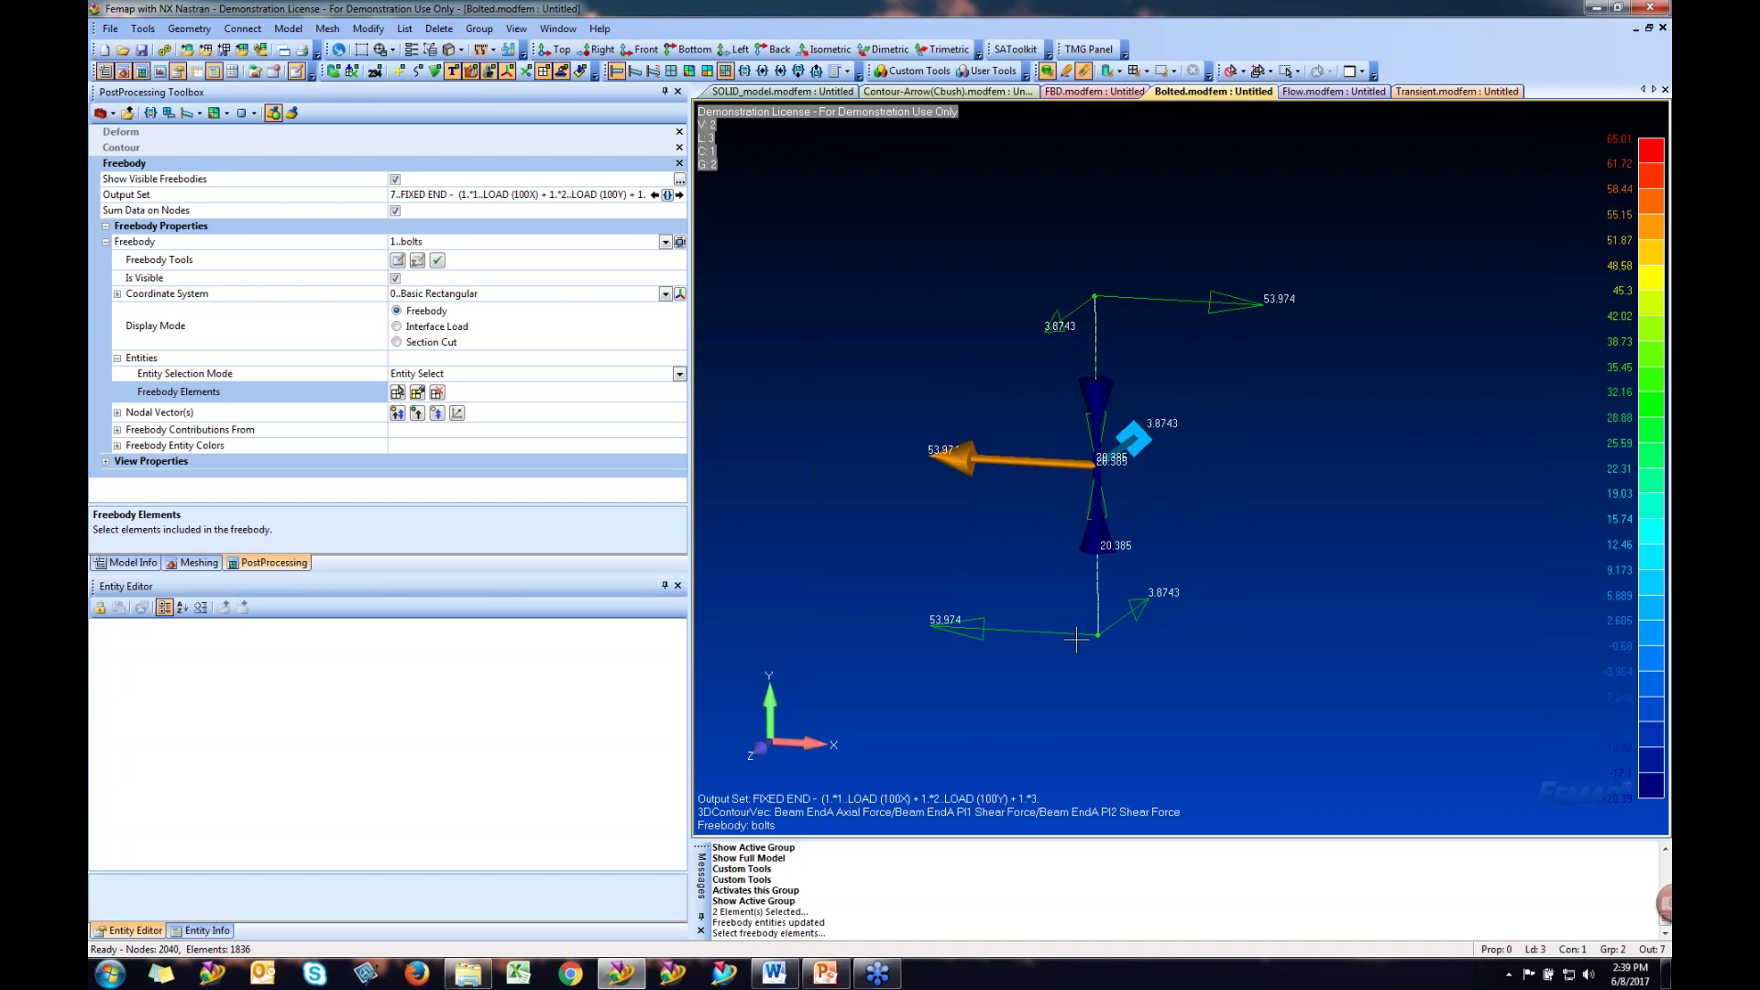
middle_click_drag(1211, 425, 1157, 328)
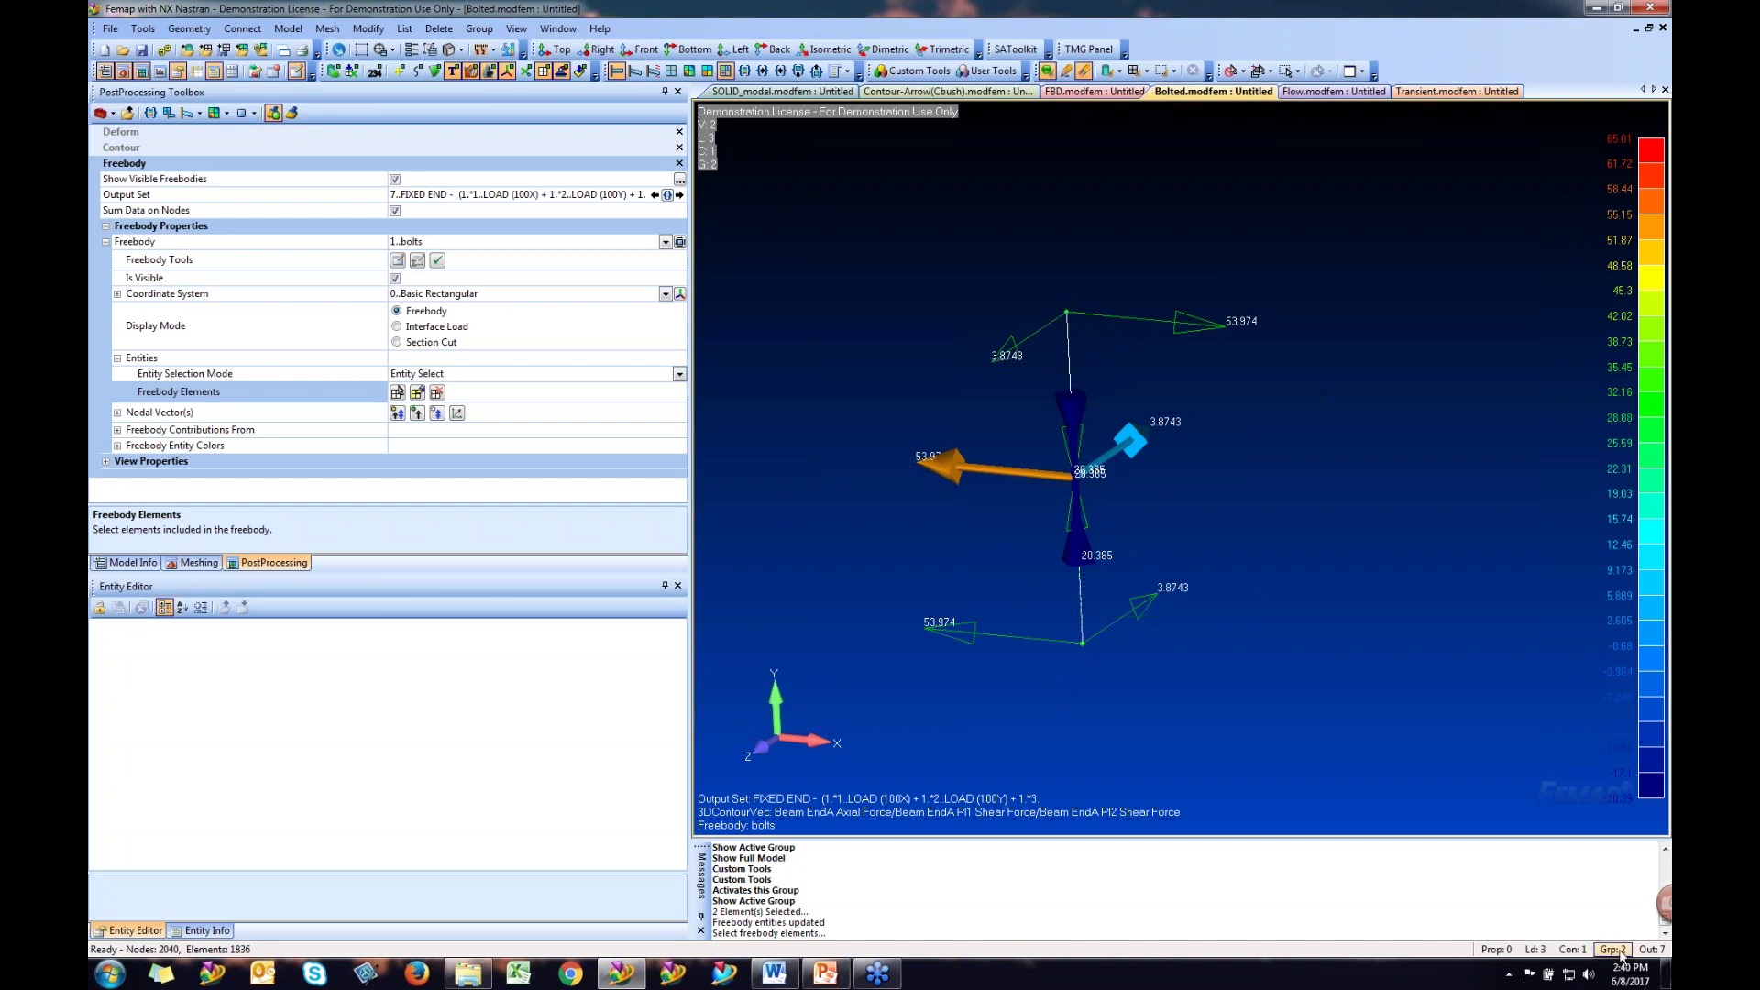
- Turn off the contour and freebody displays and show the full bolted model
left_click(168, 113)
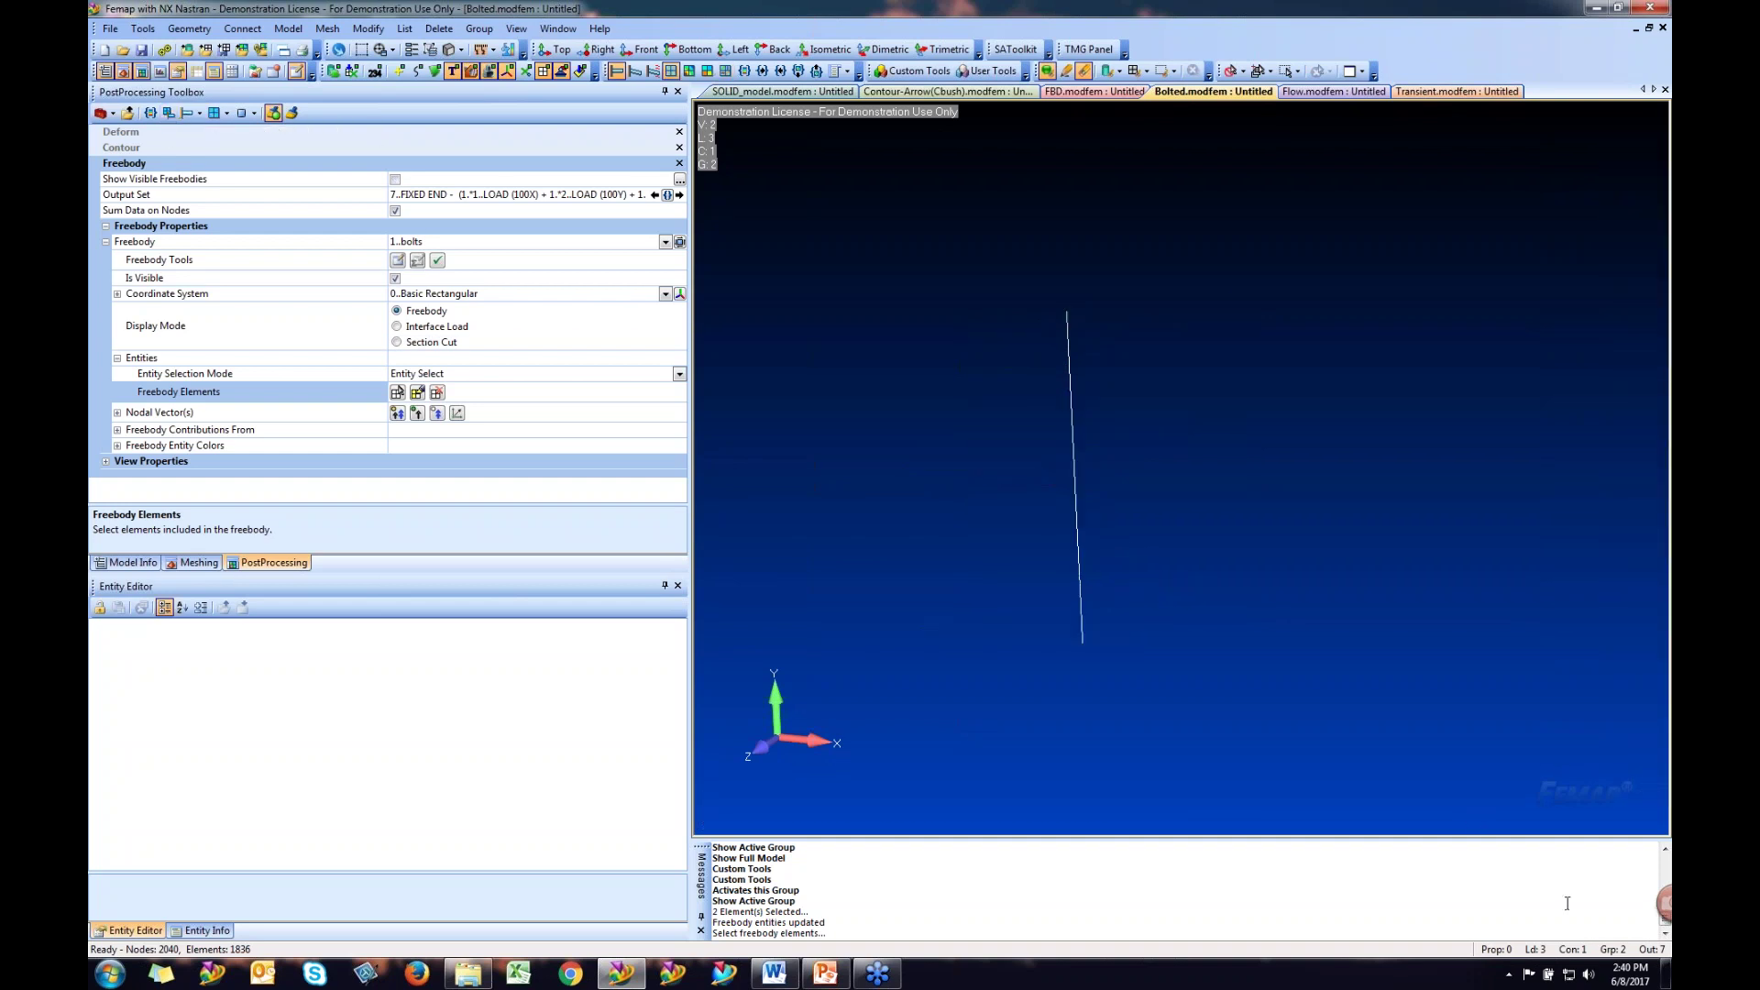
left_click(1621, 951)
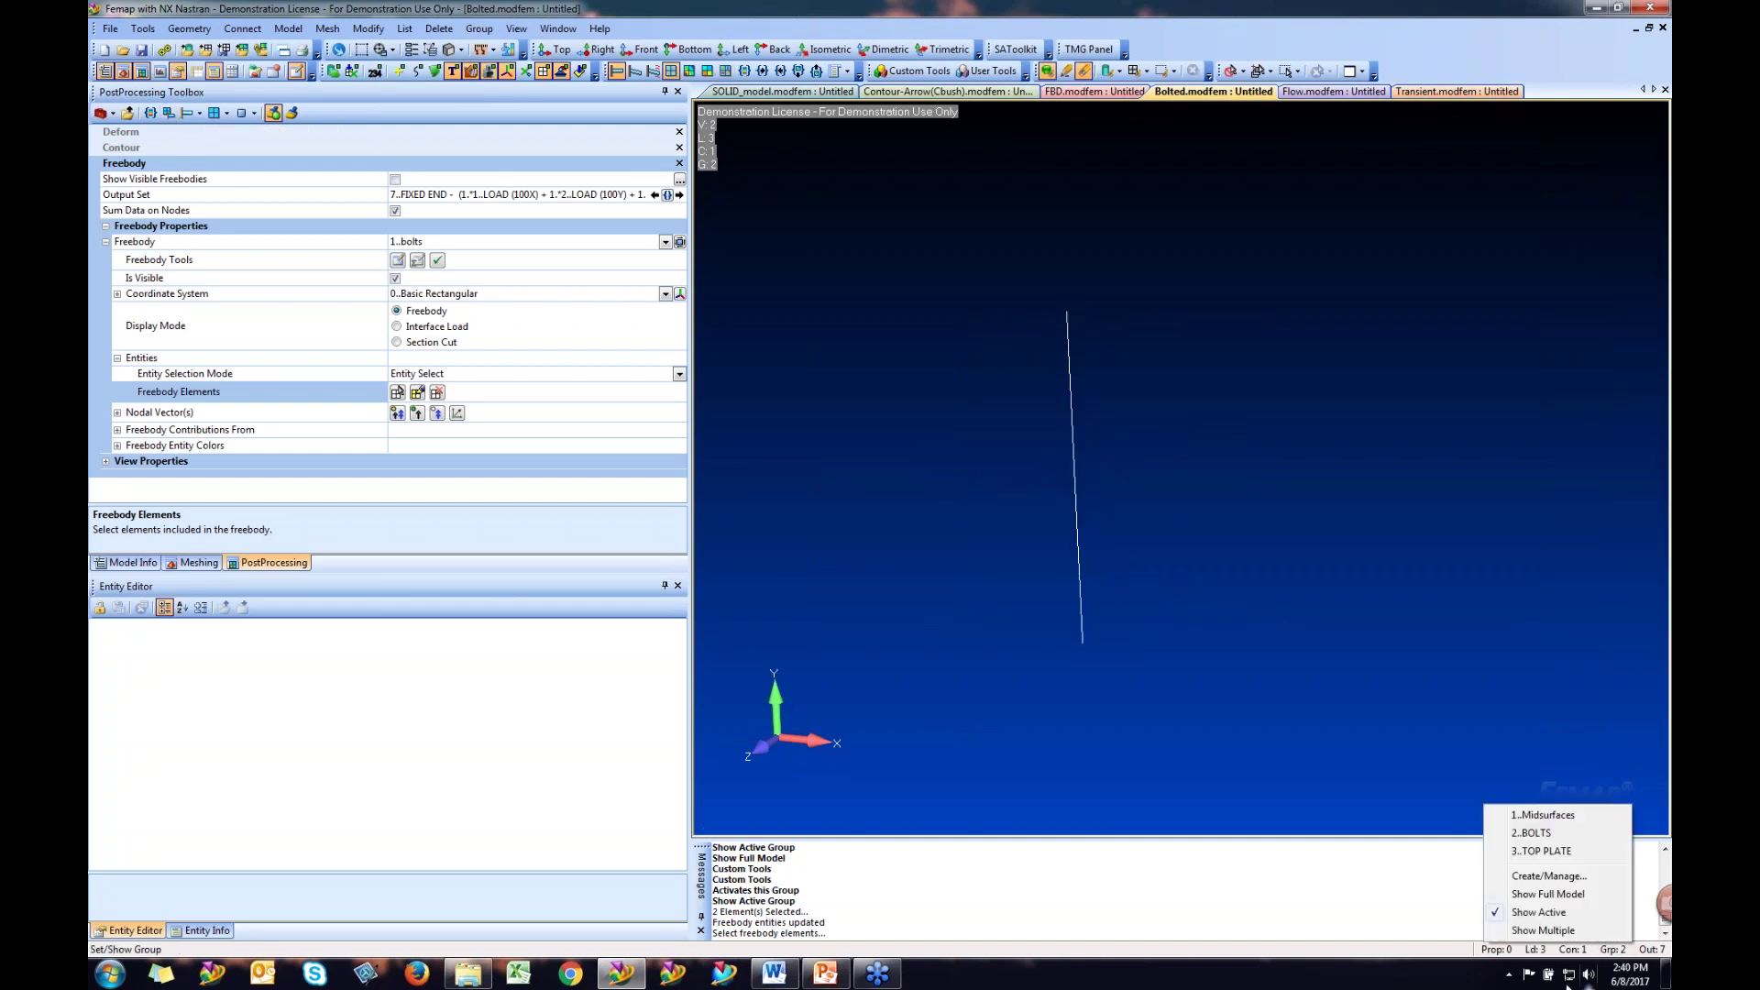
left_click(1591, 895)
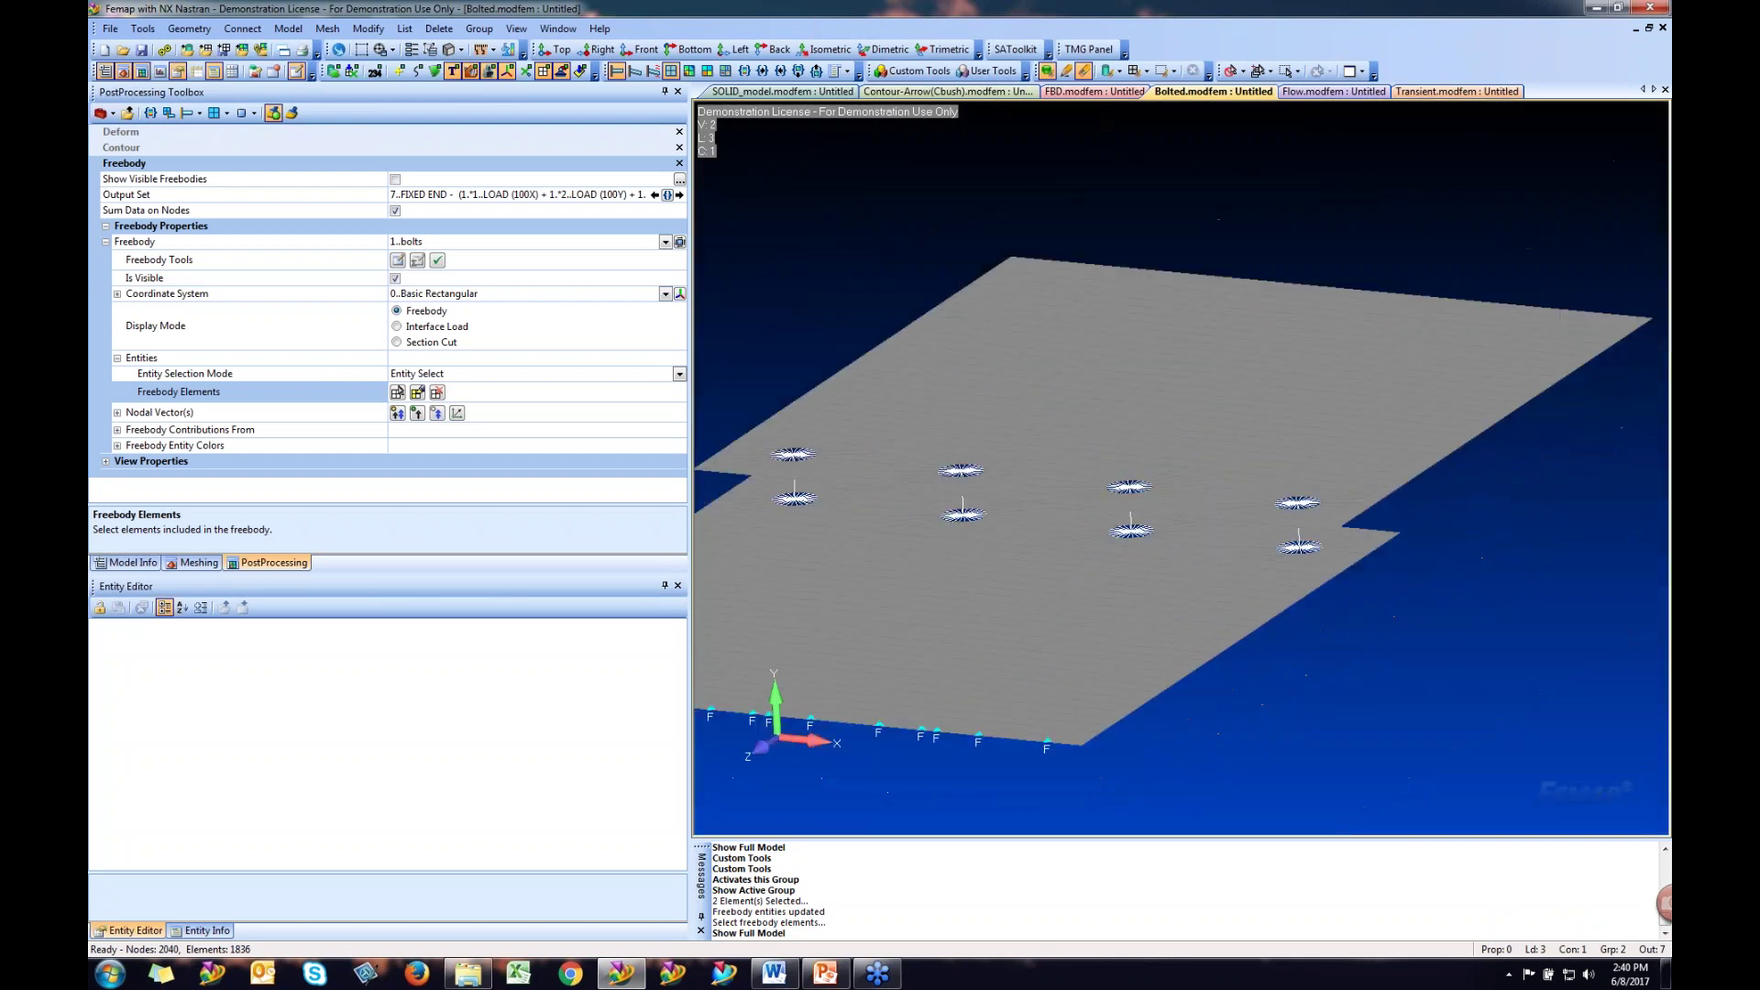
middle_click_drag(1127, 602, 1167, 216)
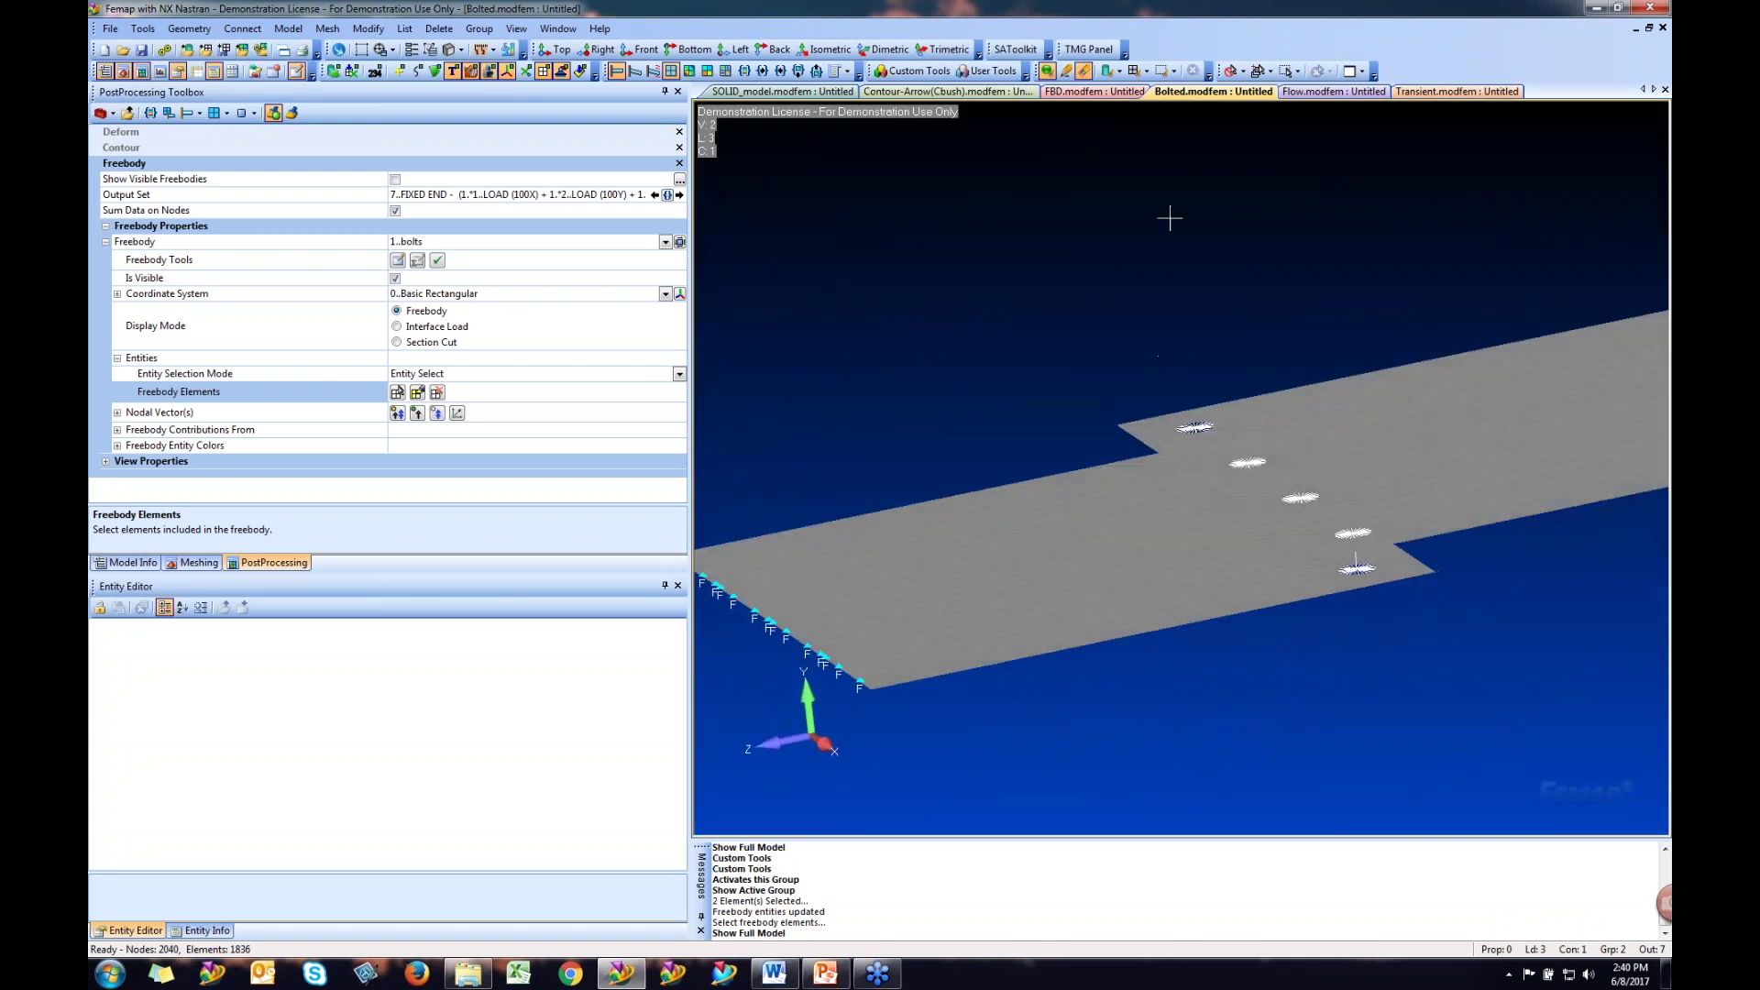
- Switch to the FBD wing model and set its freebody's display mode to Freebody
left_click(1079, 92)
middle_click_drag(1309, 712, 1170, 651)
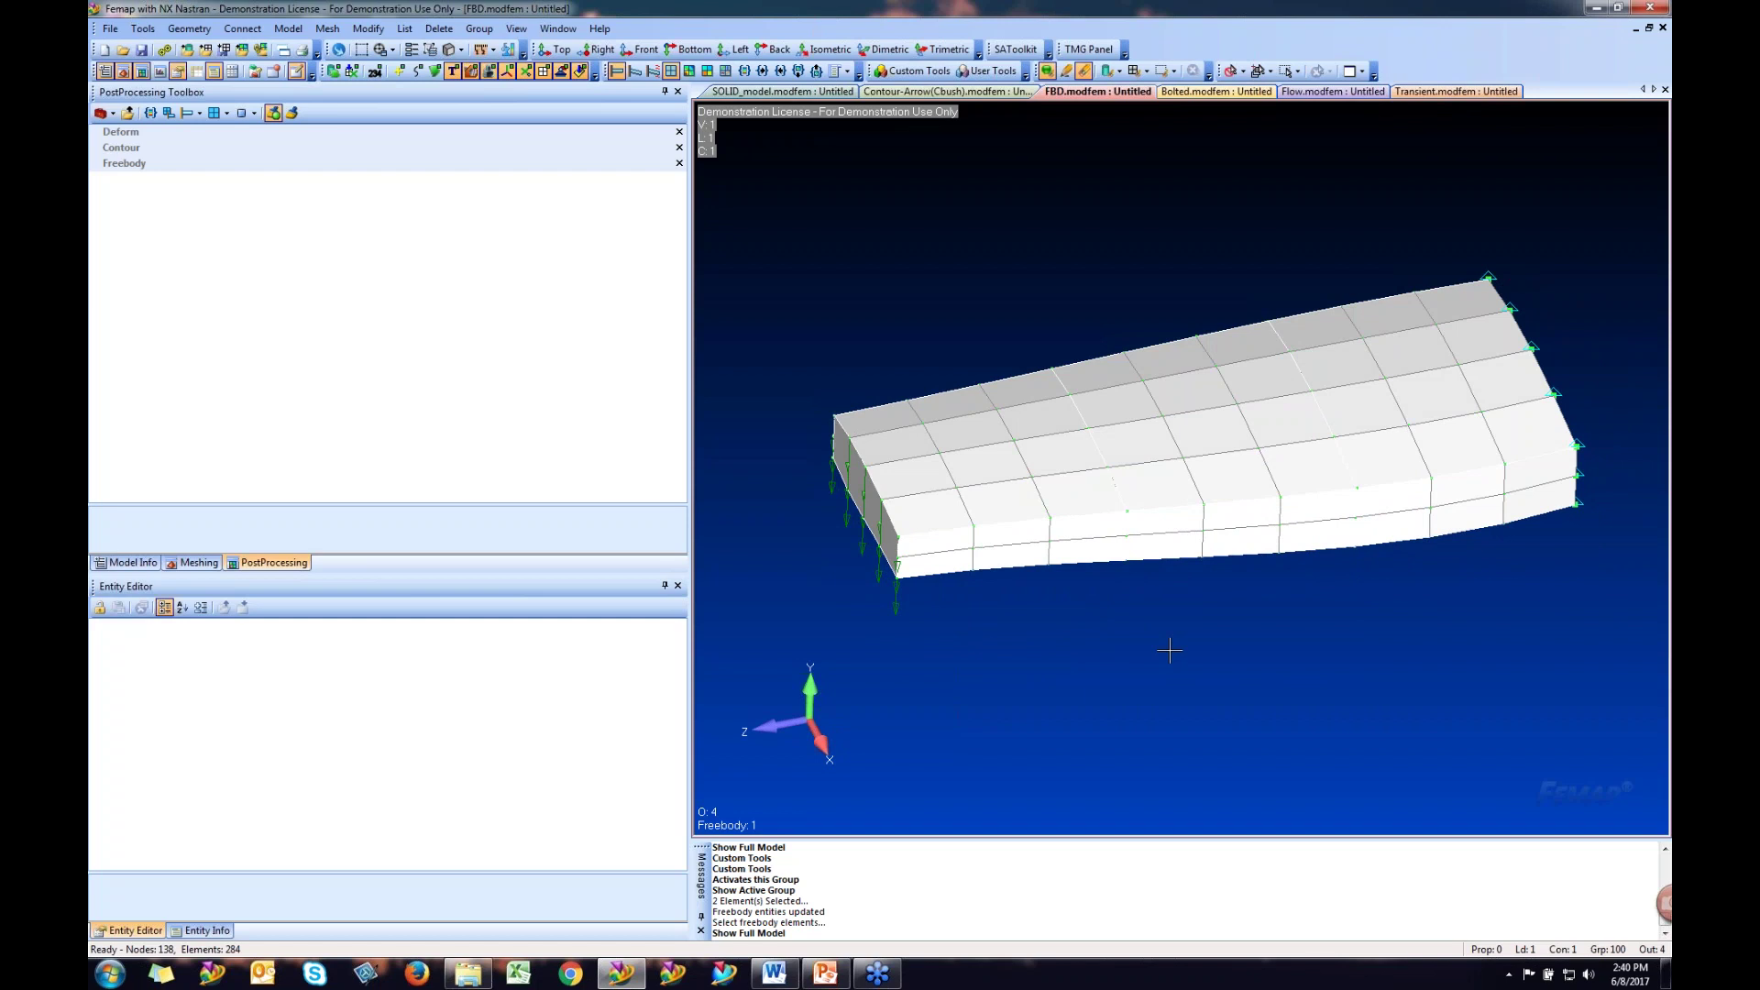
left_click(120, 164)
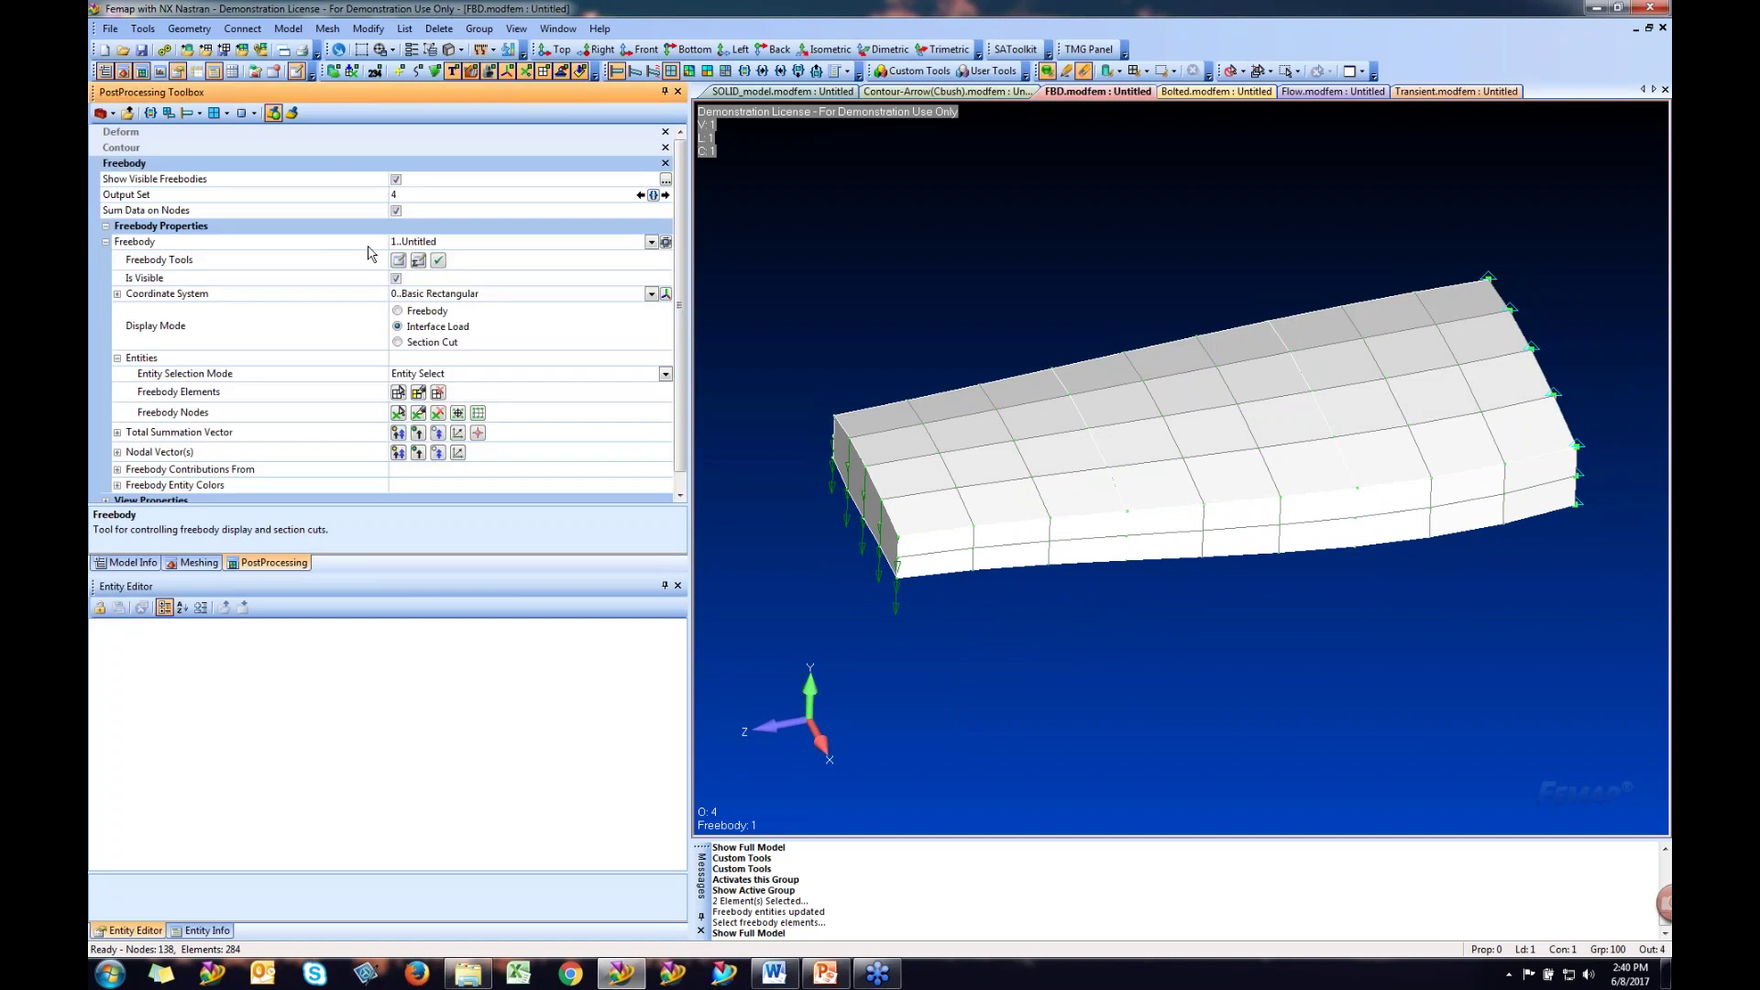
left_click(400, 312)
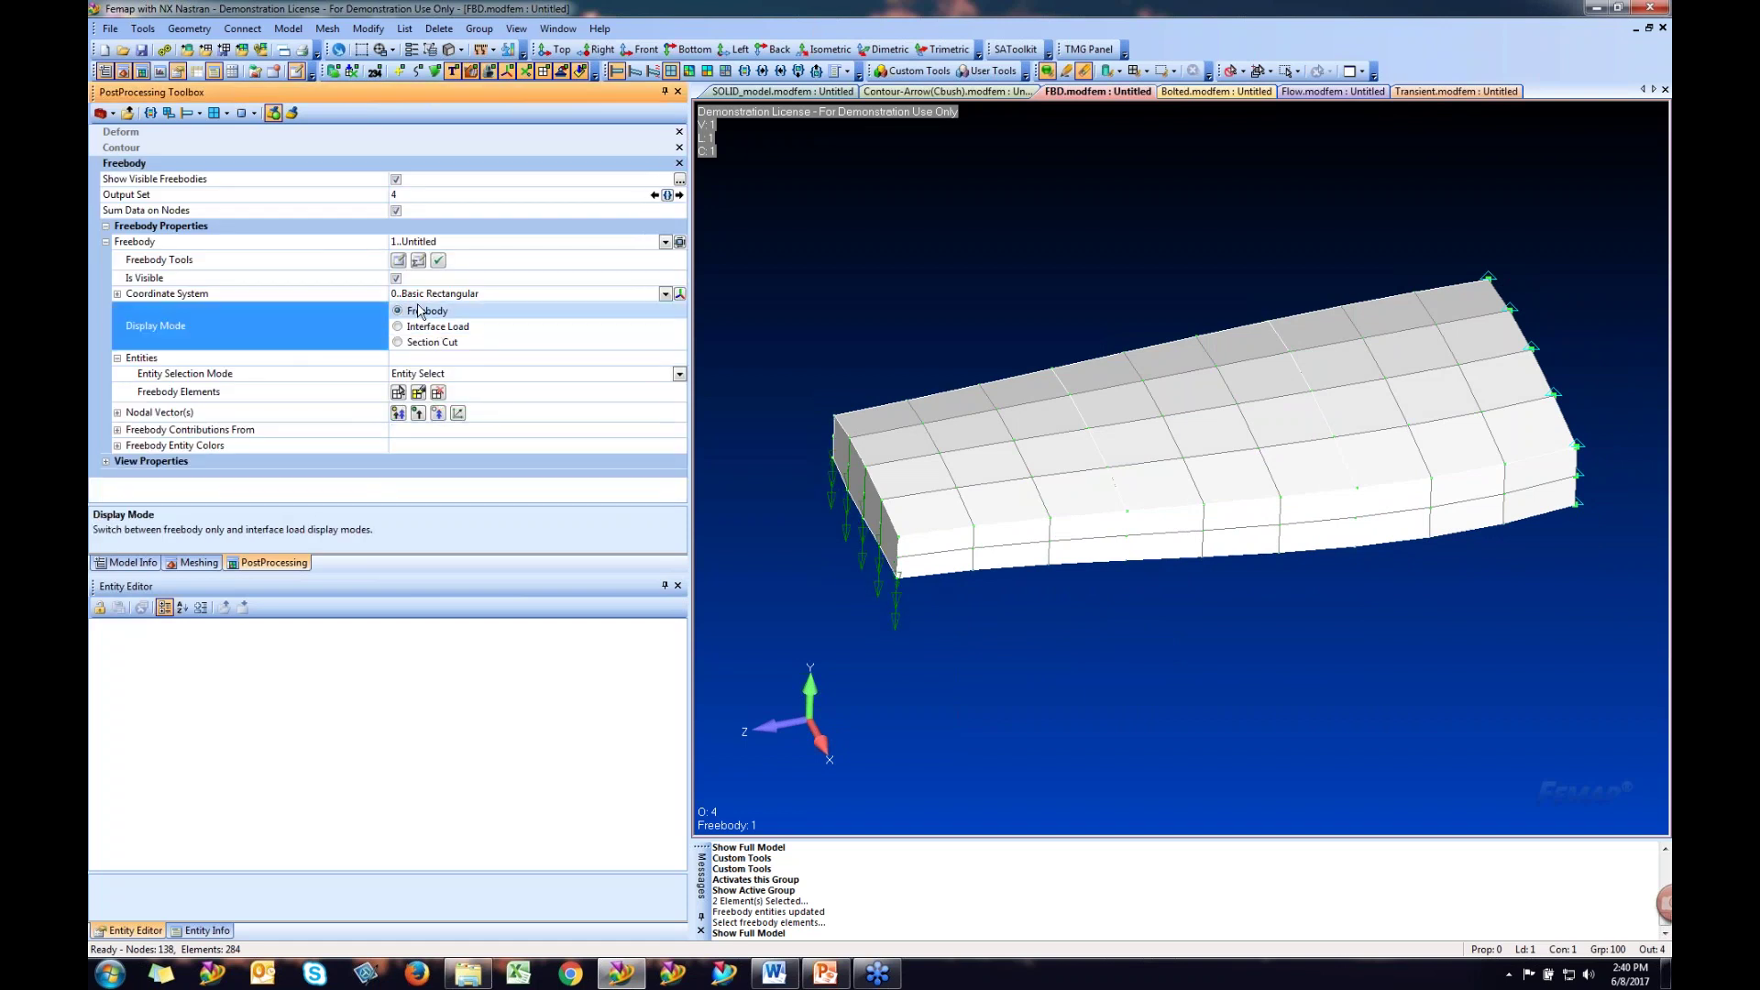
- Assign the elements of the Center Rib group to the freebody, previewing the selection before accepting
left_click(397, 393)
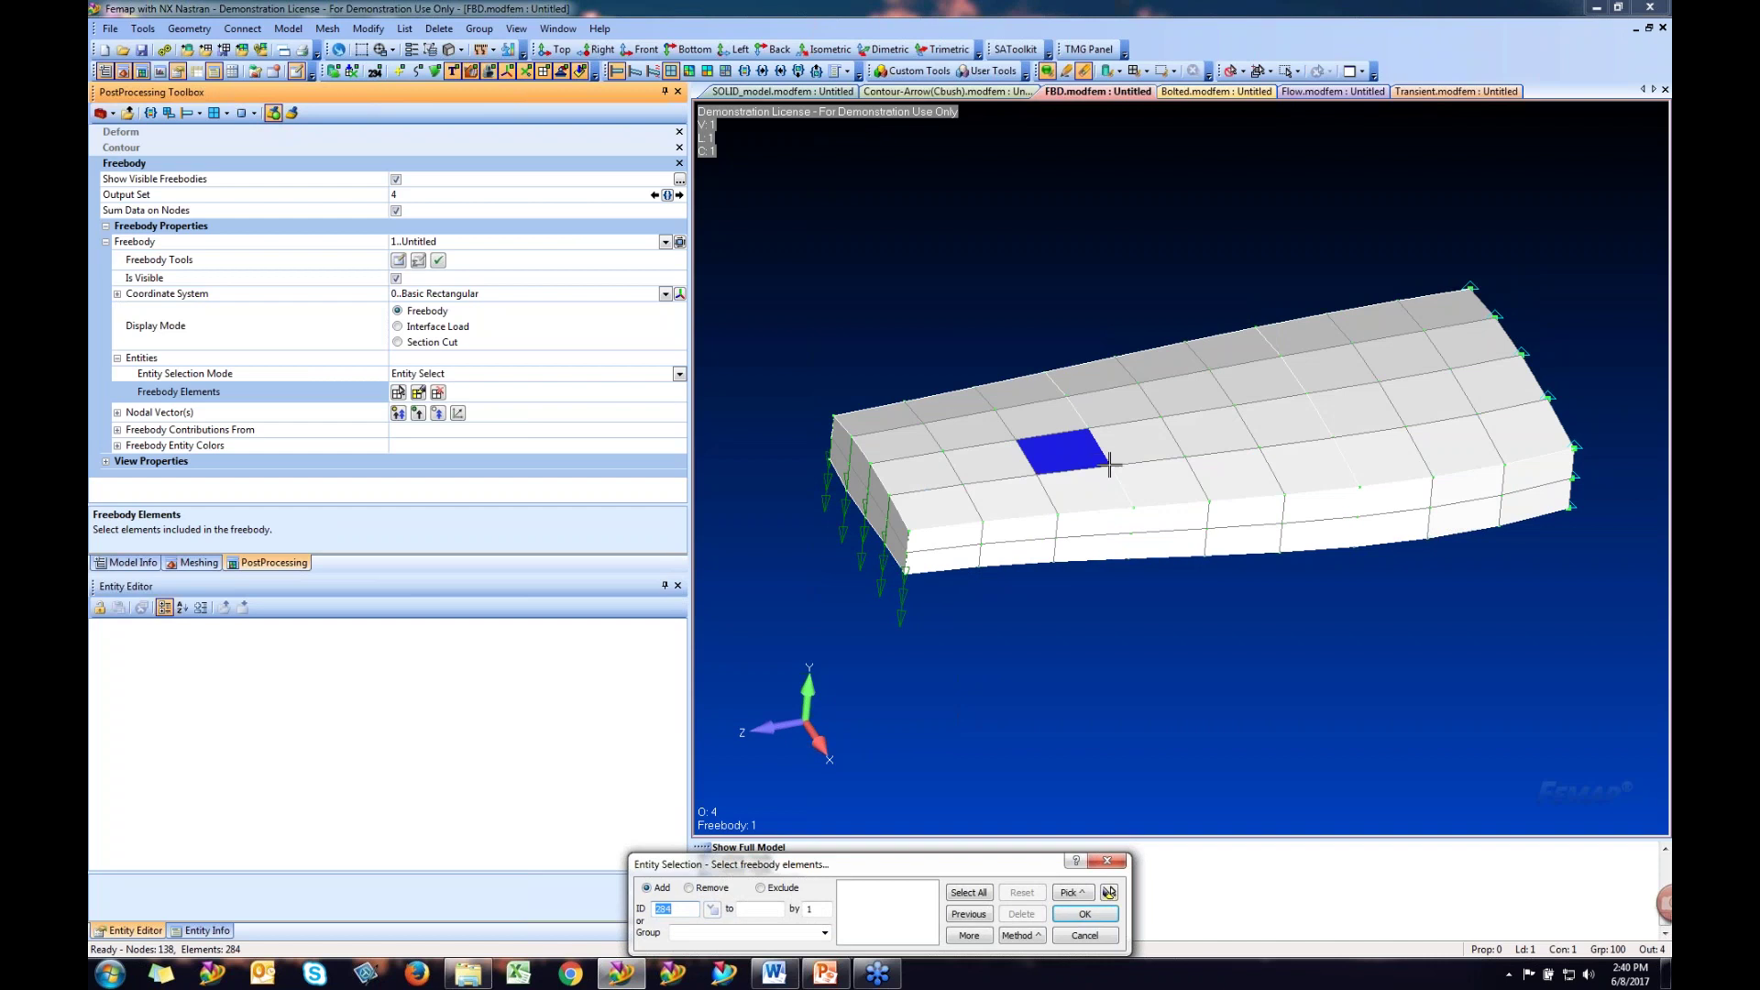
left_click(825, 934)
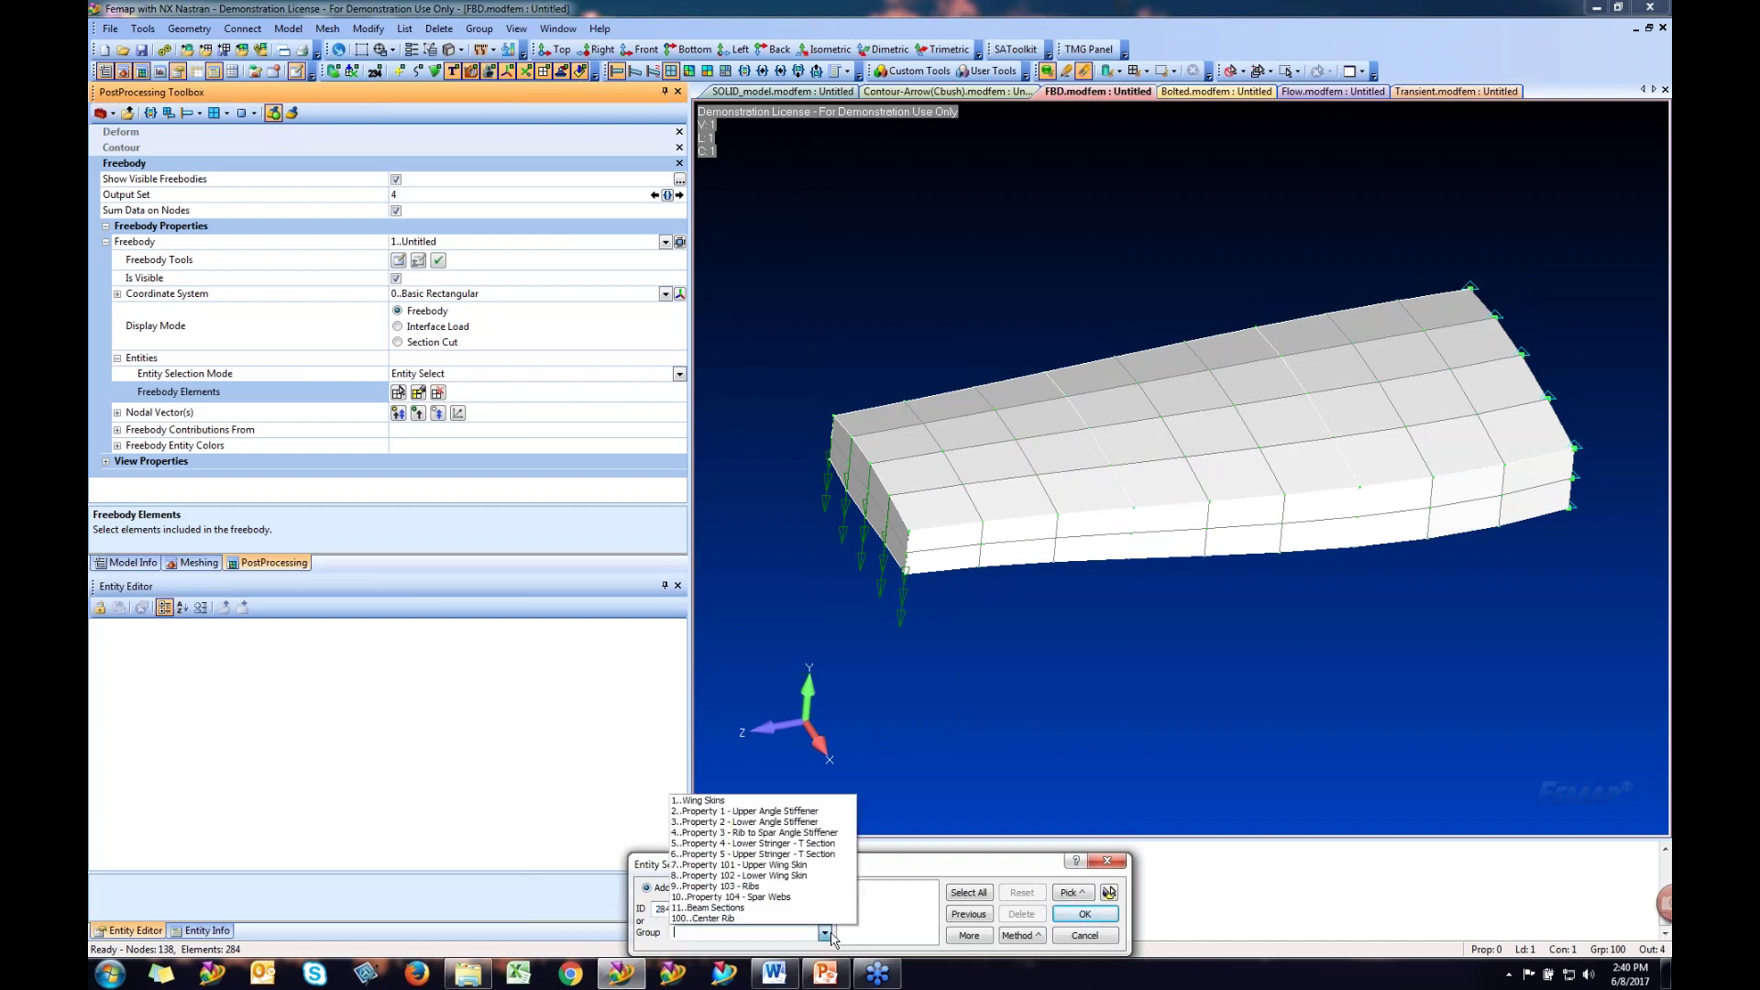
left_click(725, 918)
left_click(970, 935)
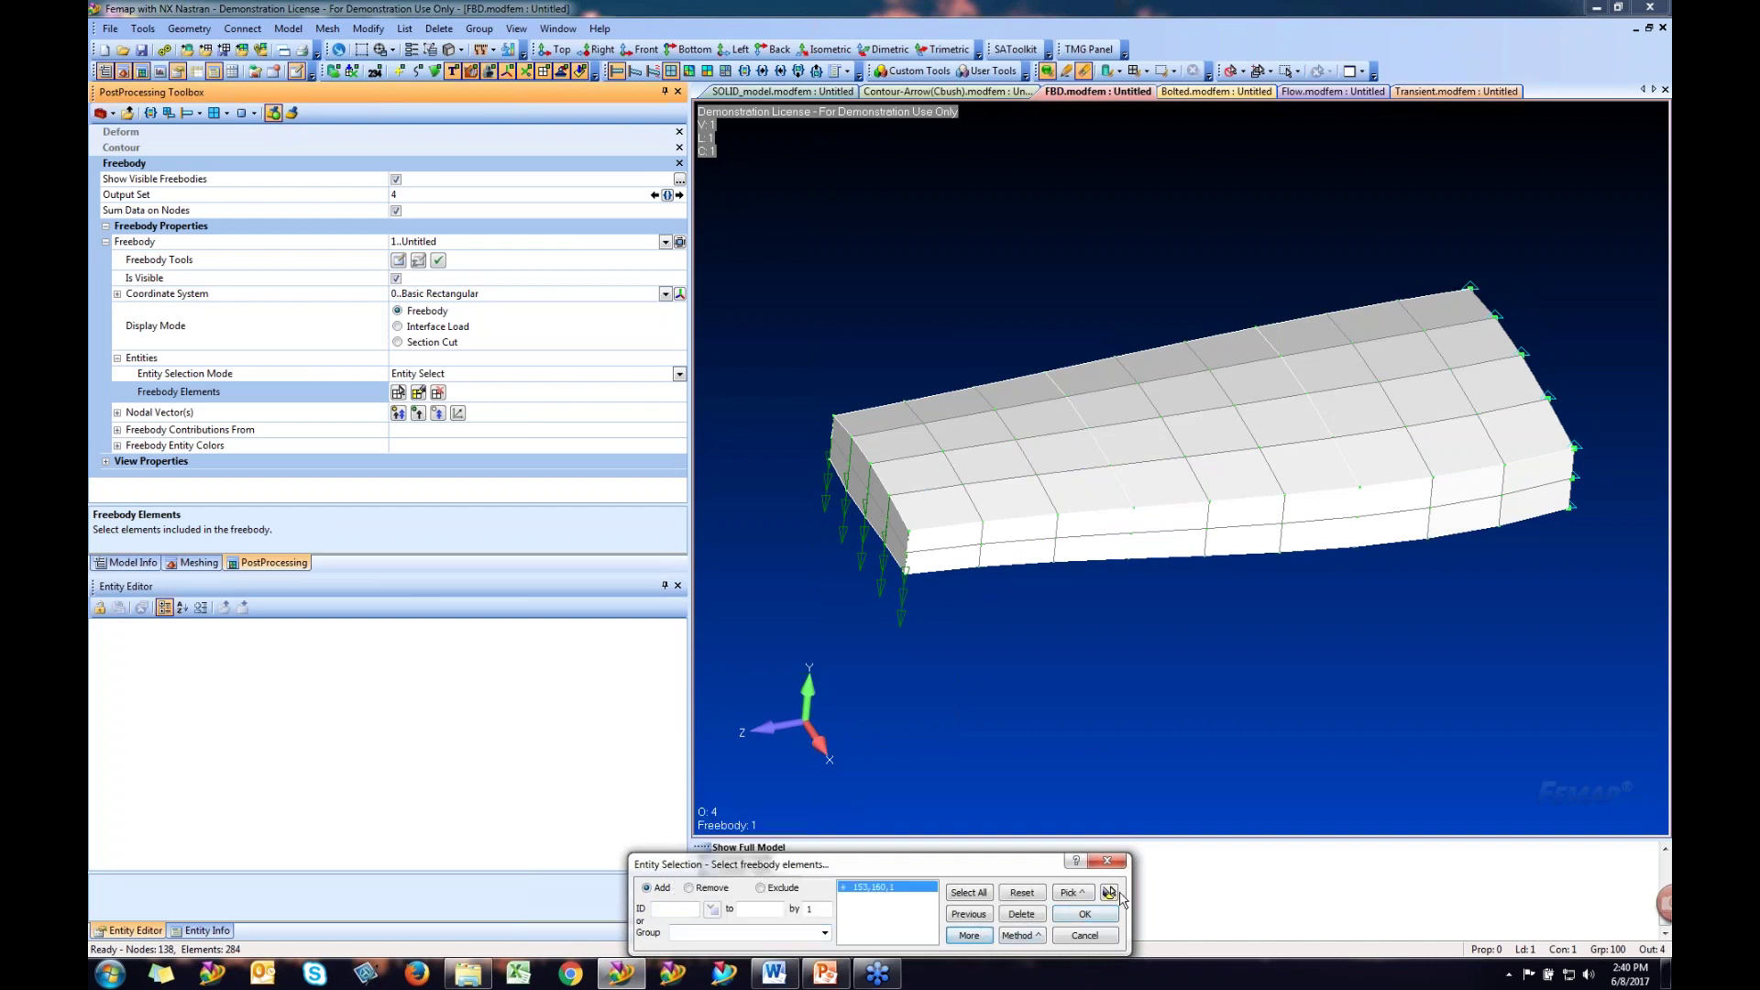
left_click(1109, 893)
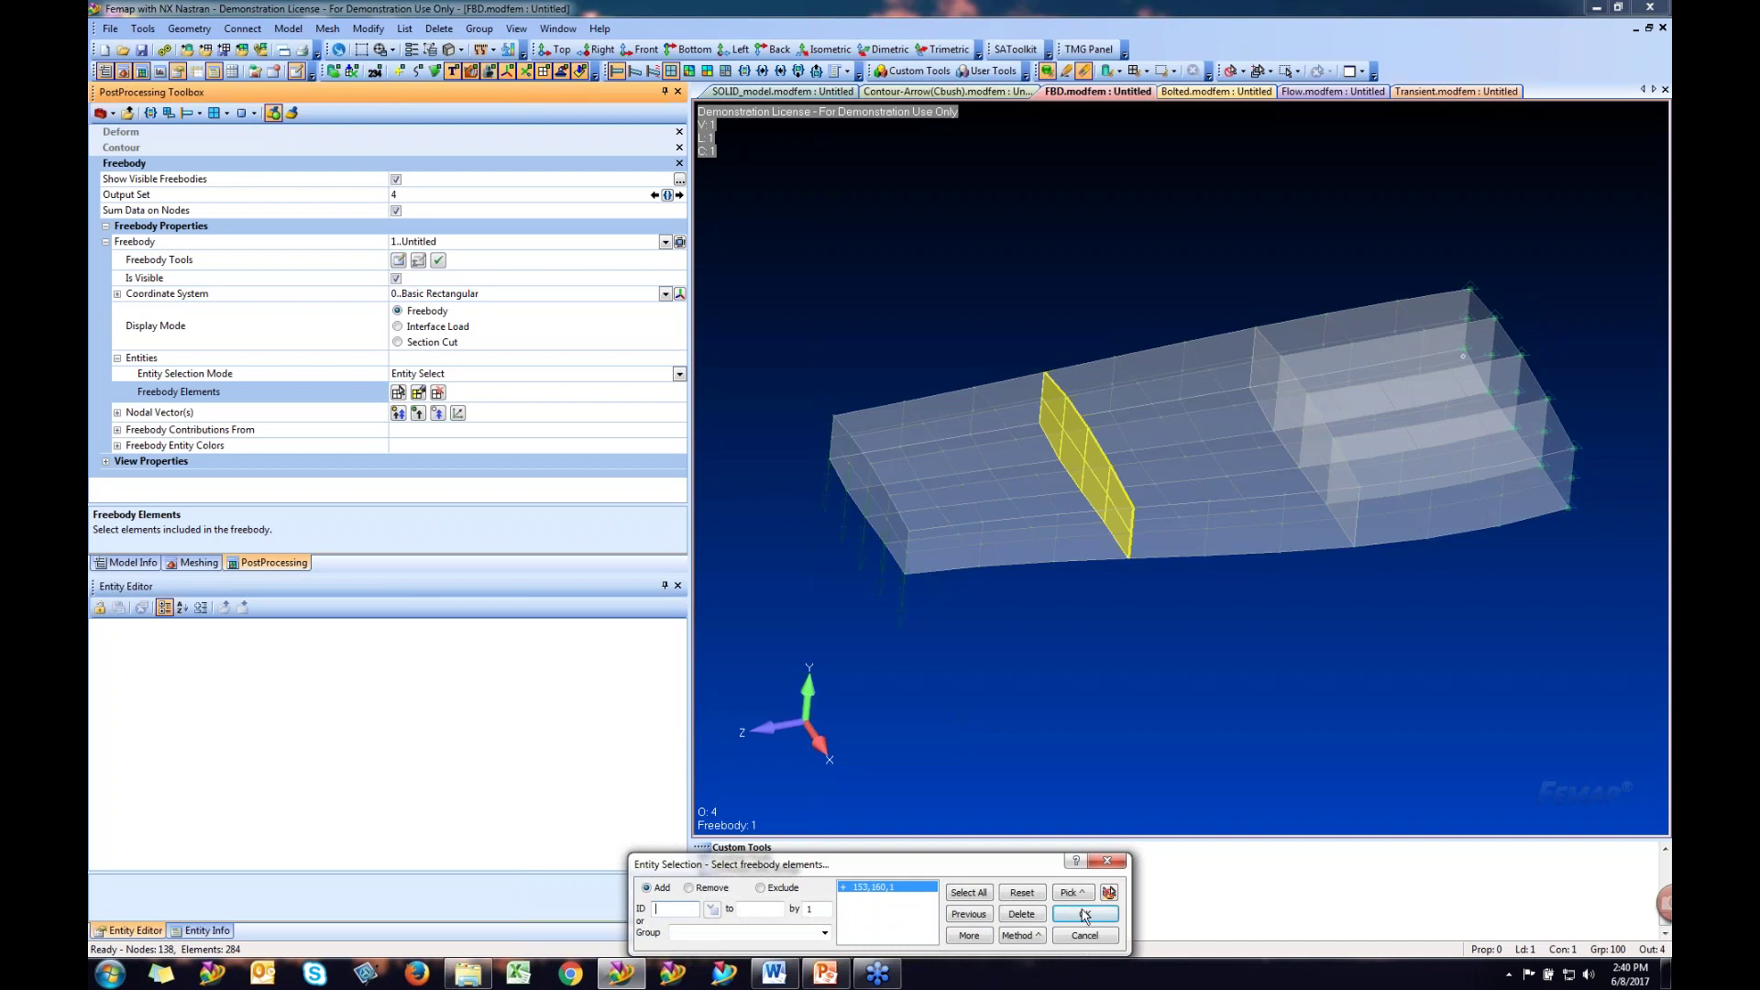
left_click(1088, 916)
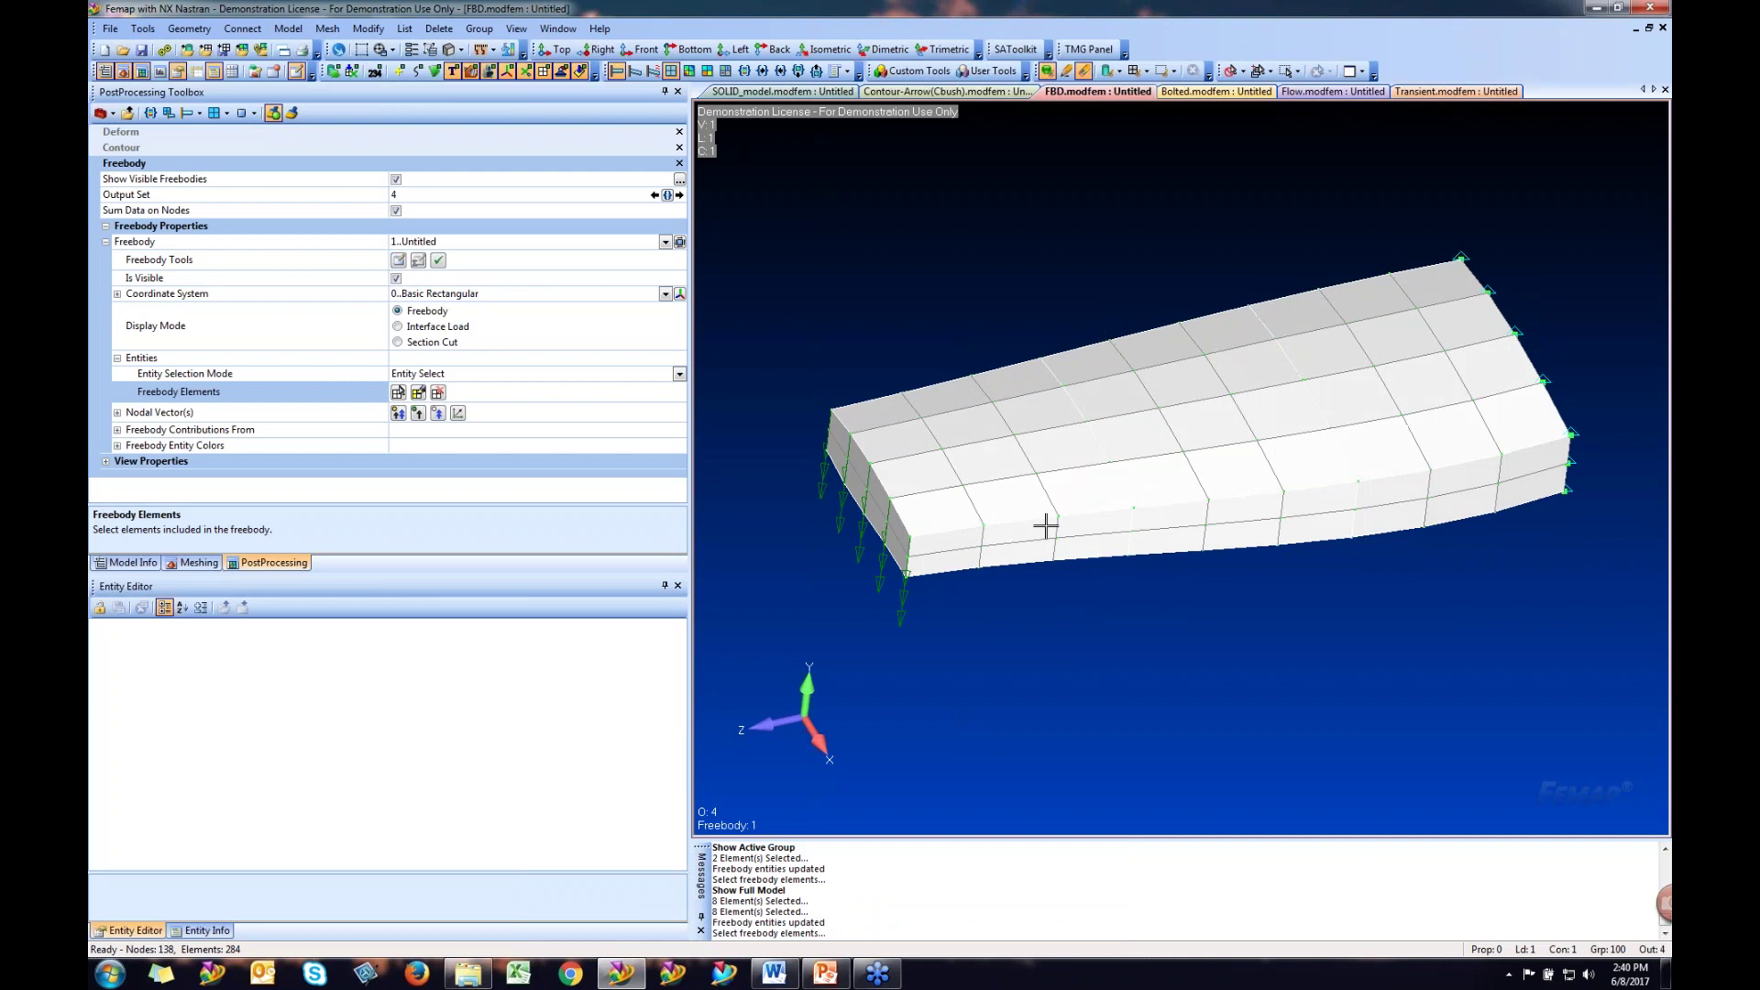
- Show the visible freebodies, using output set 2..NX NASTRAN Case 2, and reopen the Freebody settings
left_click(253, 113)
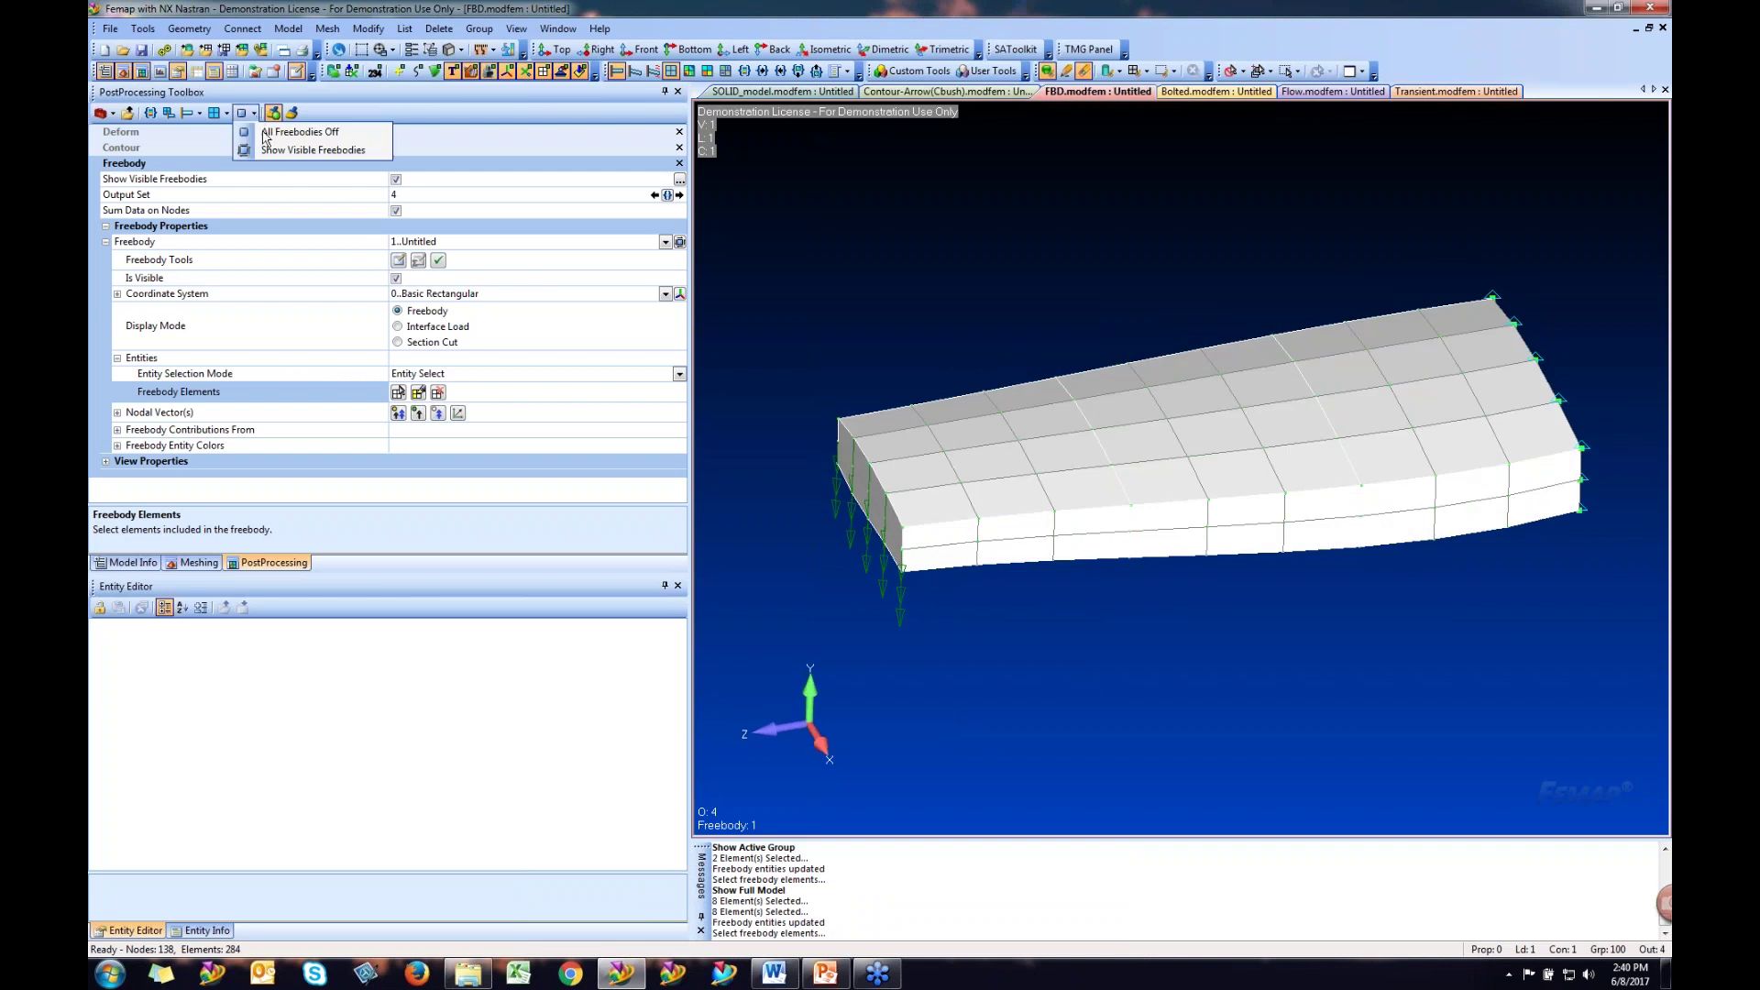
left_click(272, 151)
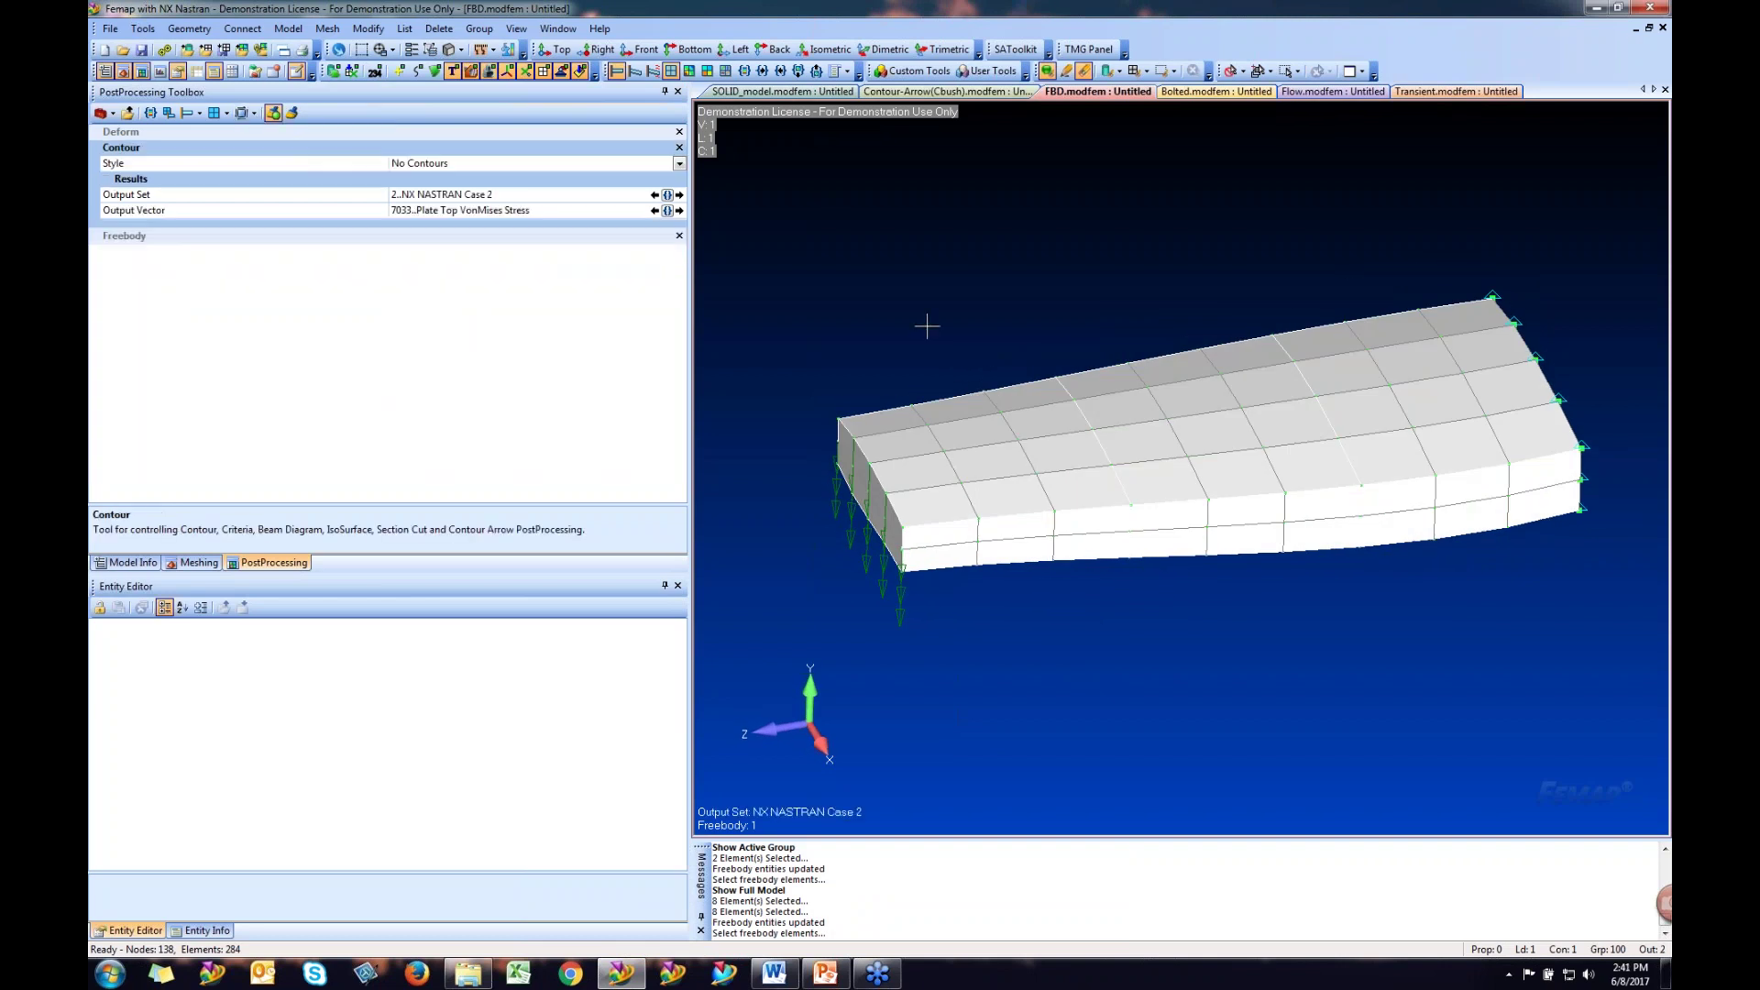
left_click(128, 239)
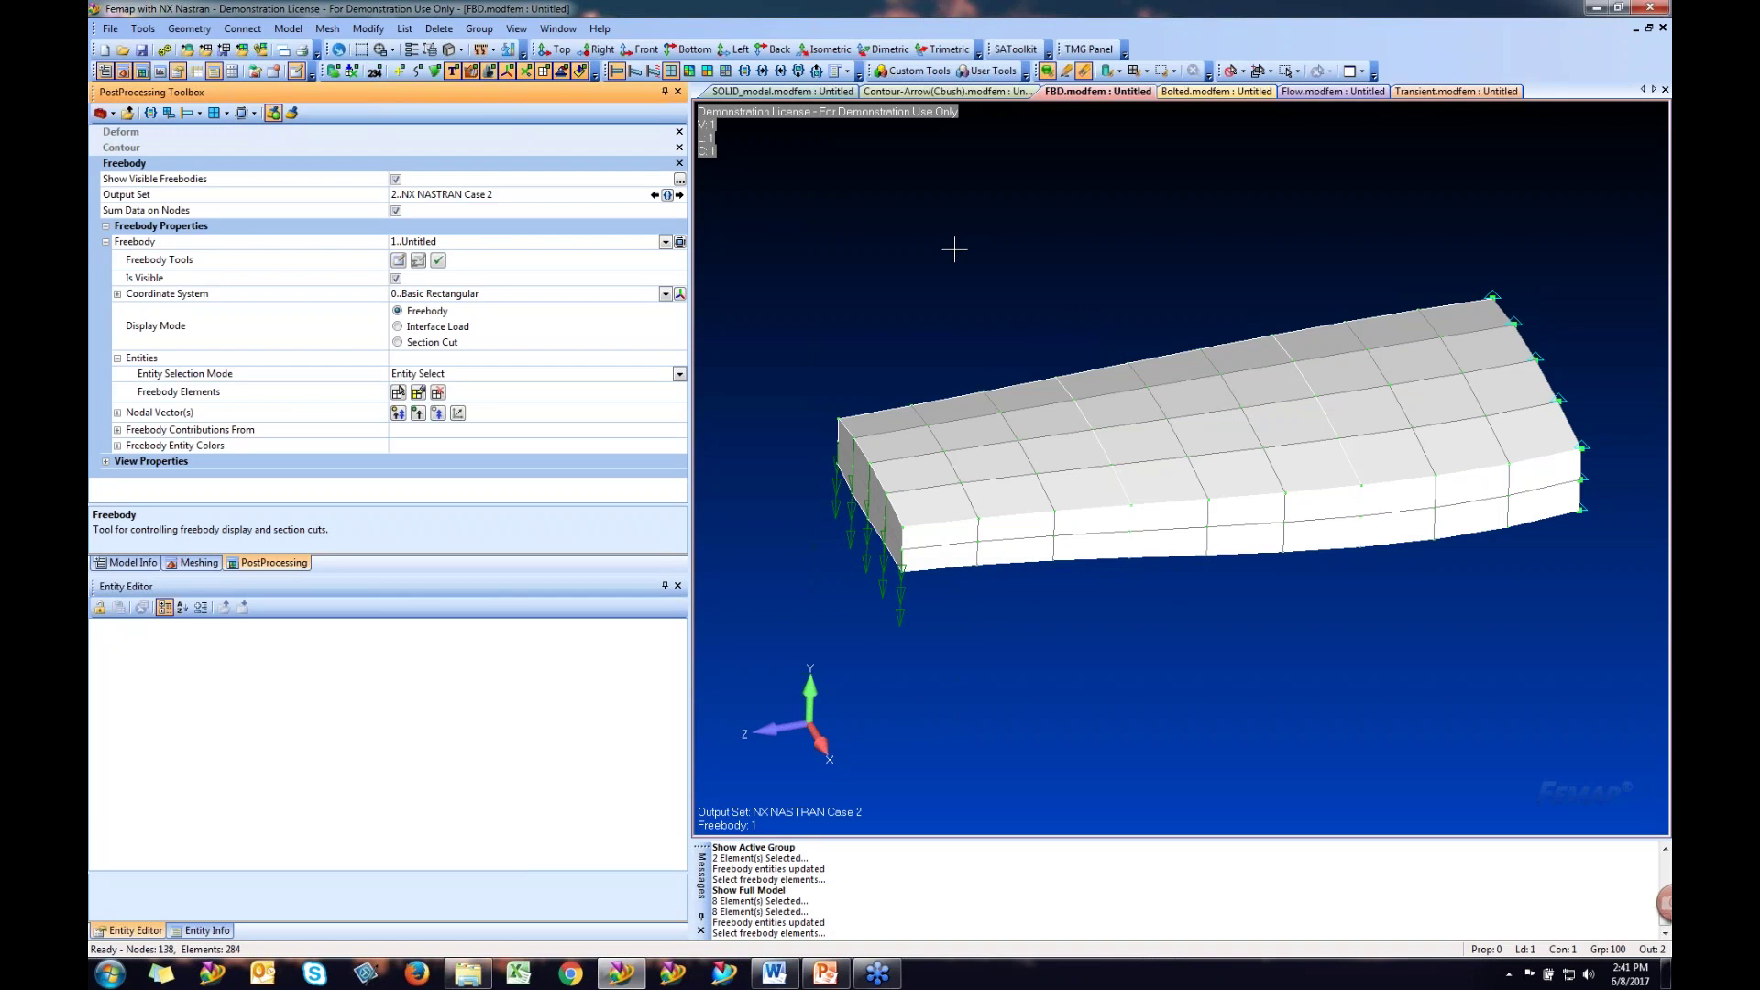
- Hide the wing's elements to expose the center rib's nodal freebody vectors
middle_click_drag(954, 263, 1019, 355)
scroll(1019, 355, "up", 5)
middle_click_drag(1166, 491, 1029, 383)
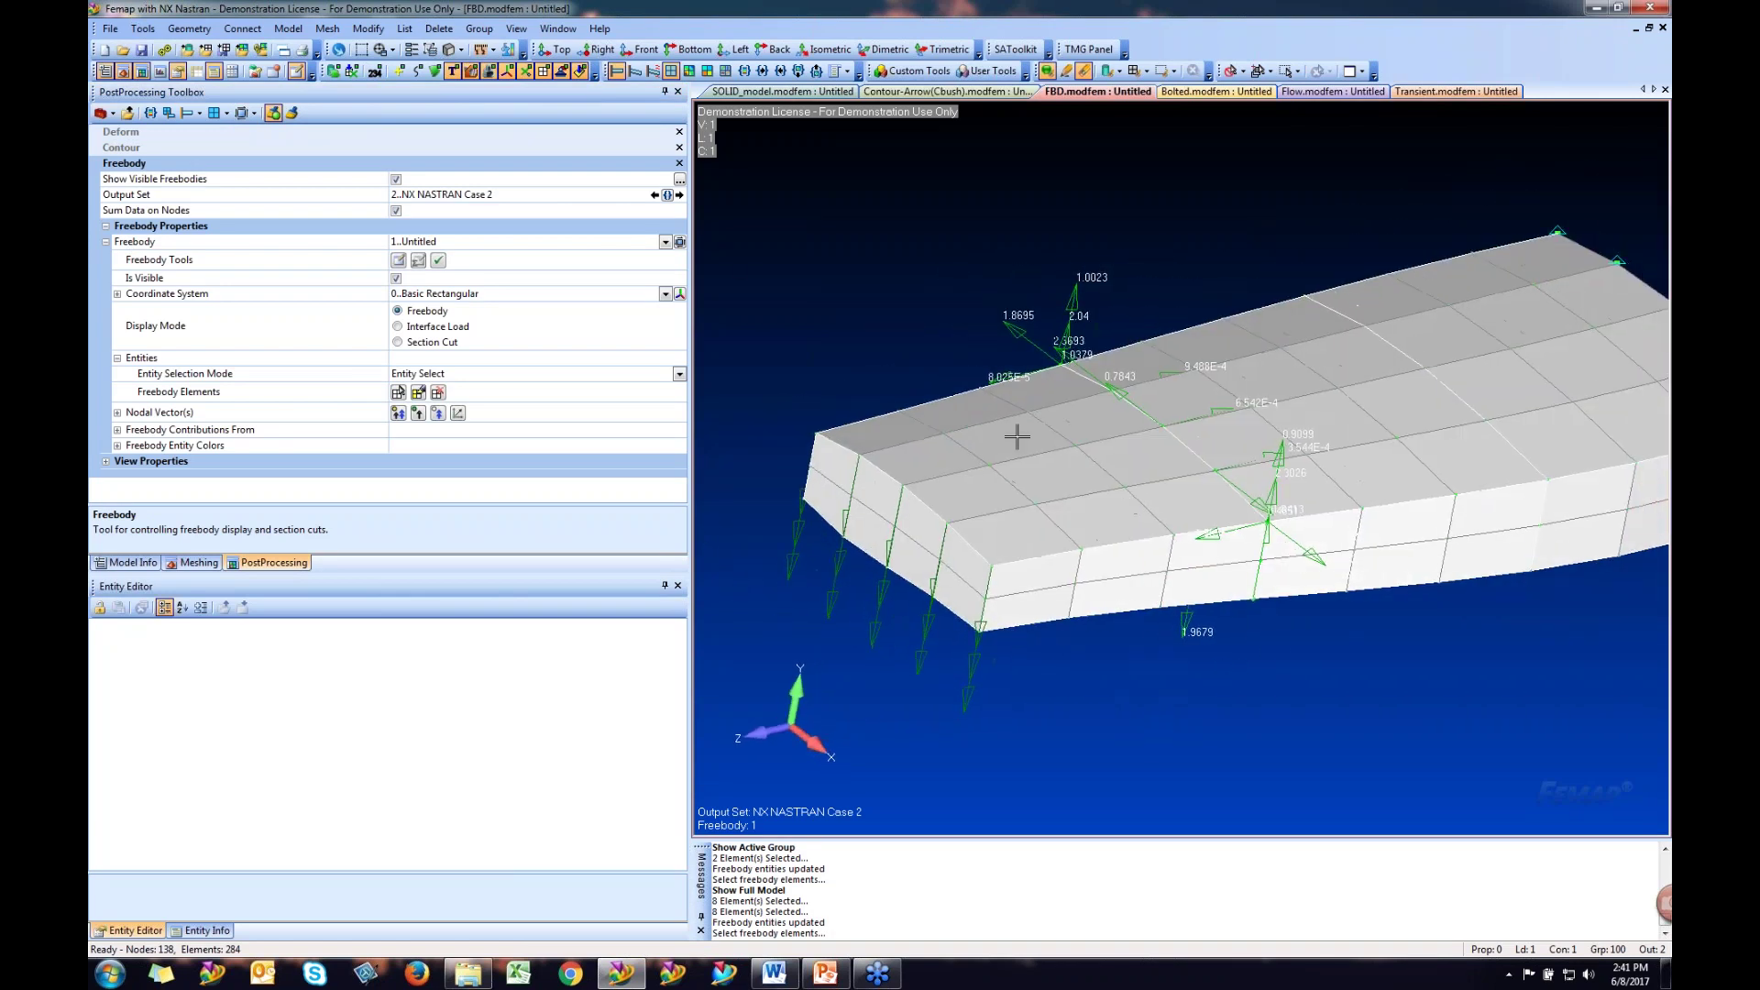
left_click(543, 73)
middle_click_drag(1302, 431, 1171, 453)
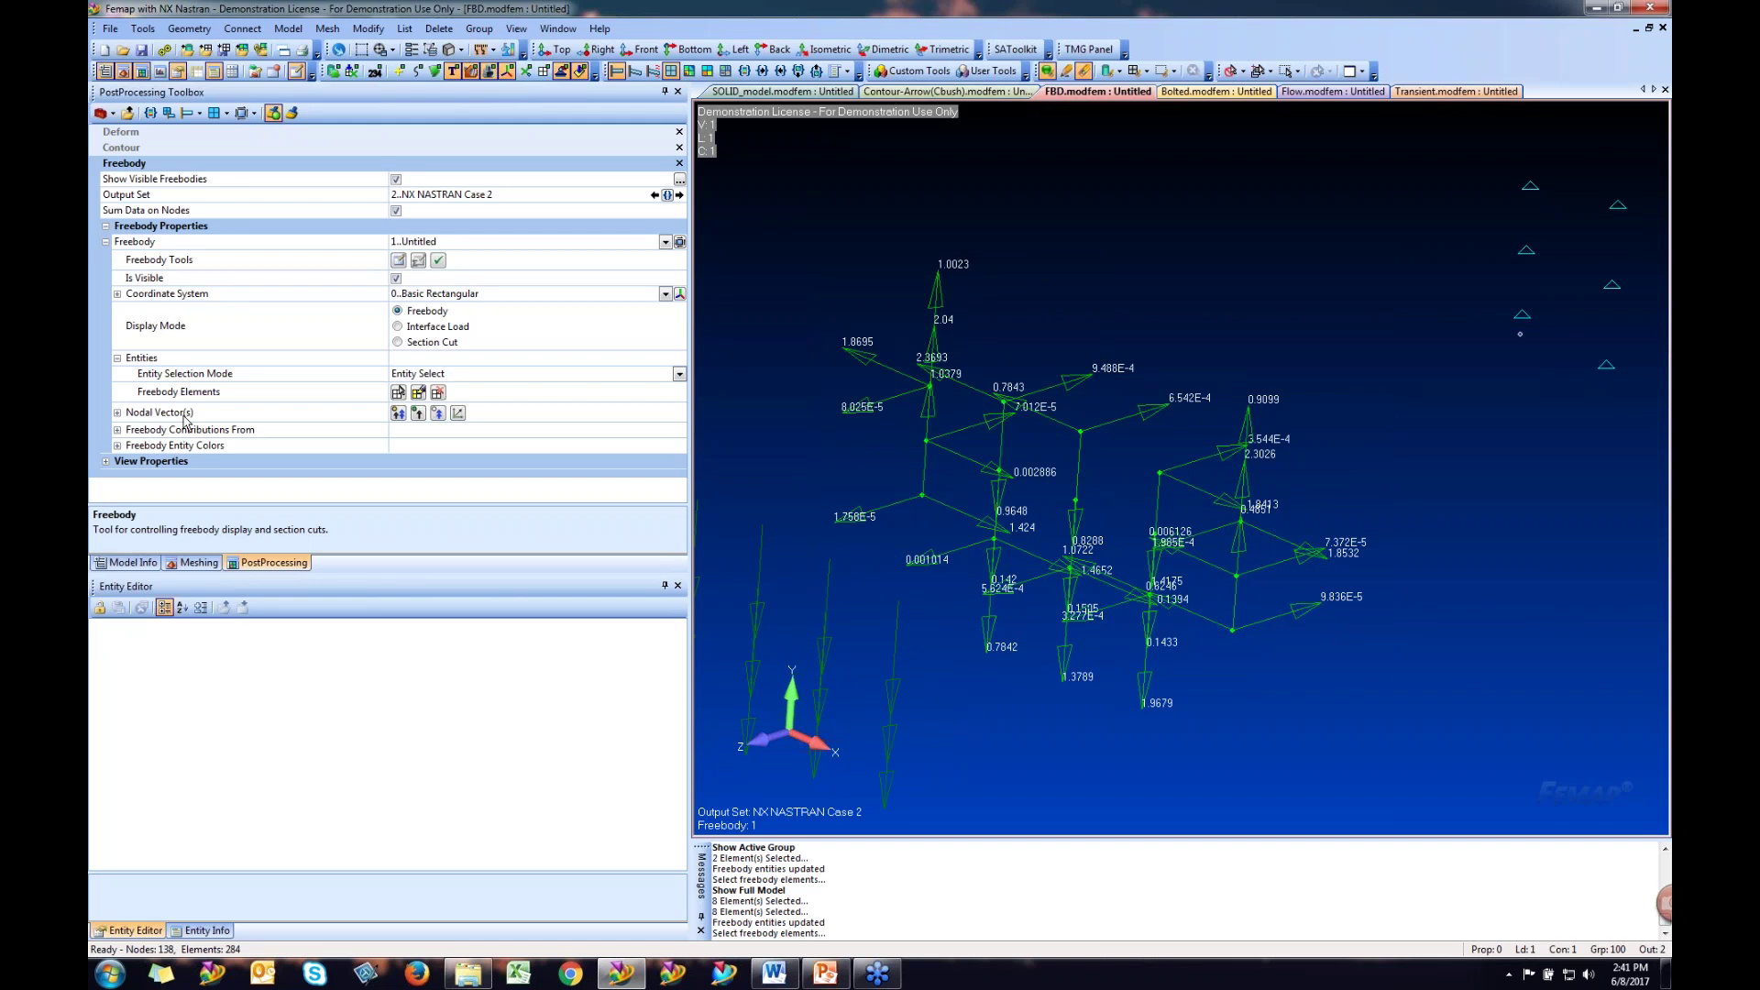
- Show the nodal force vectors with only the FY component, then restore the FX and FZ components
left_click(118, 413)
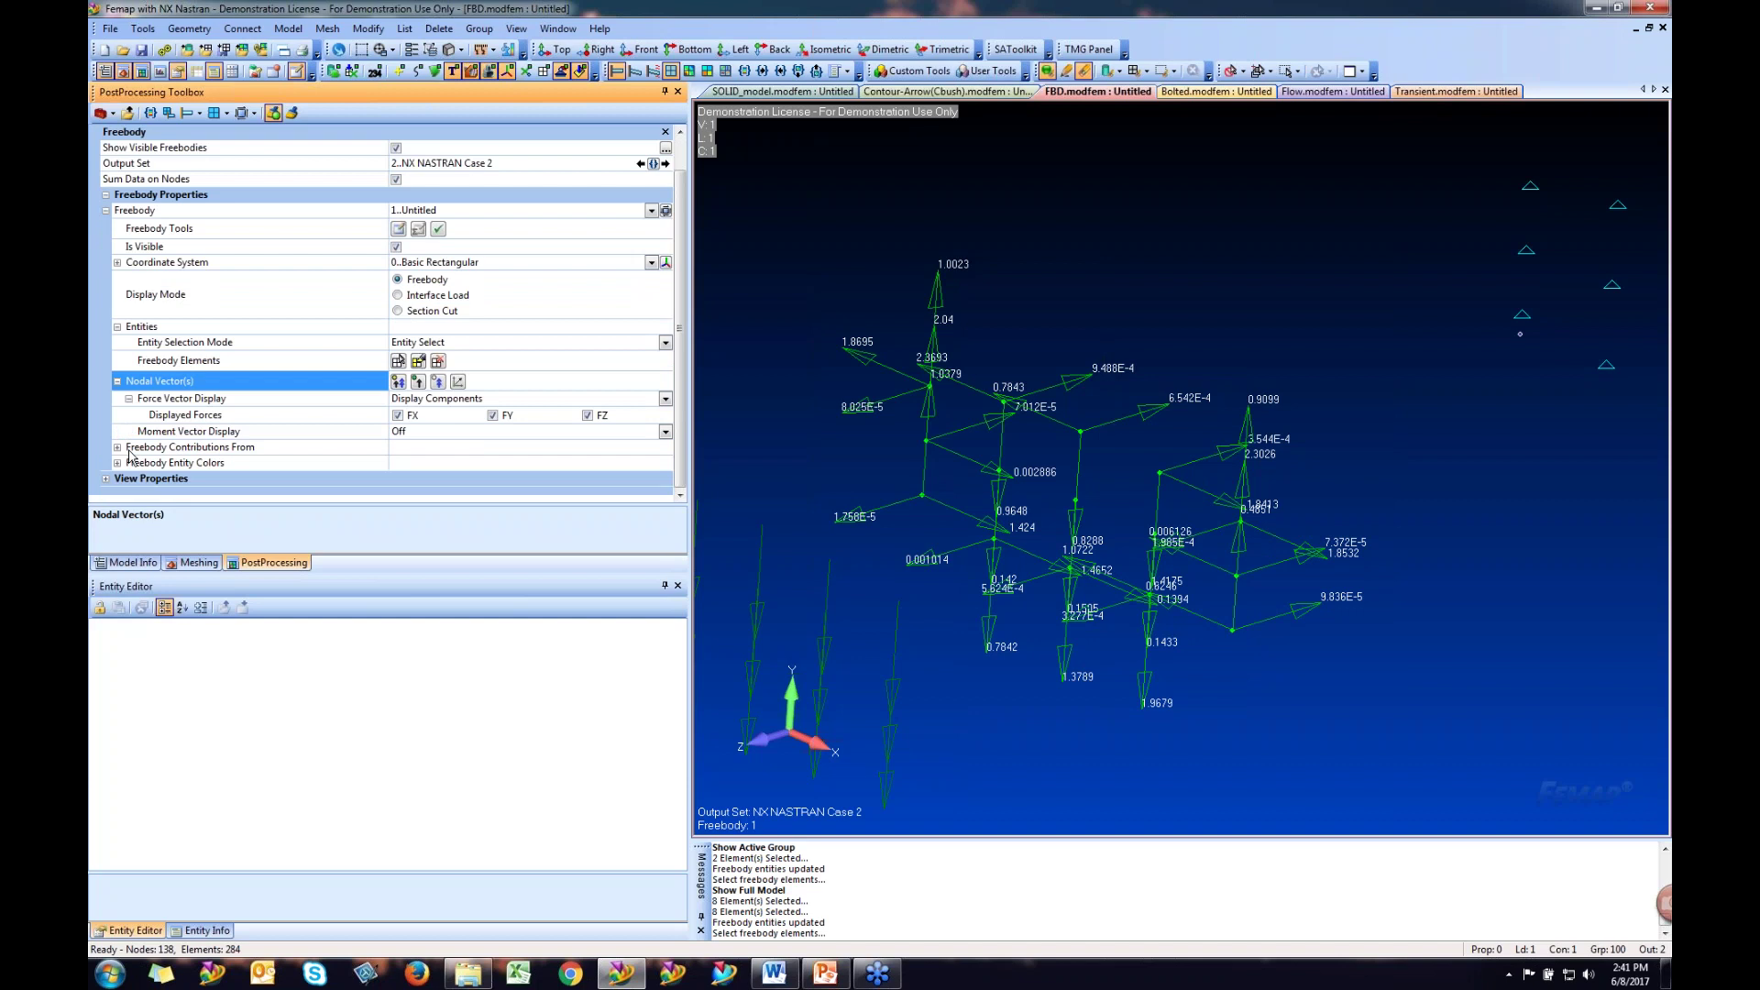
left_click(117, 447)
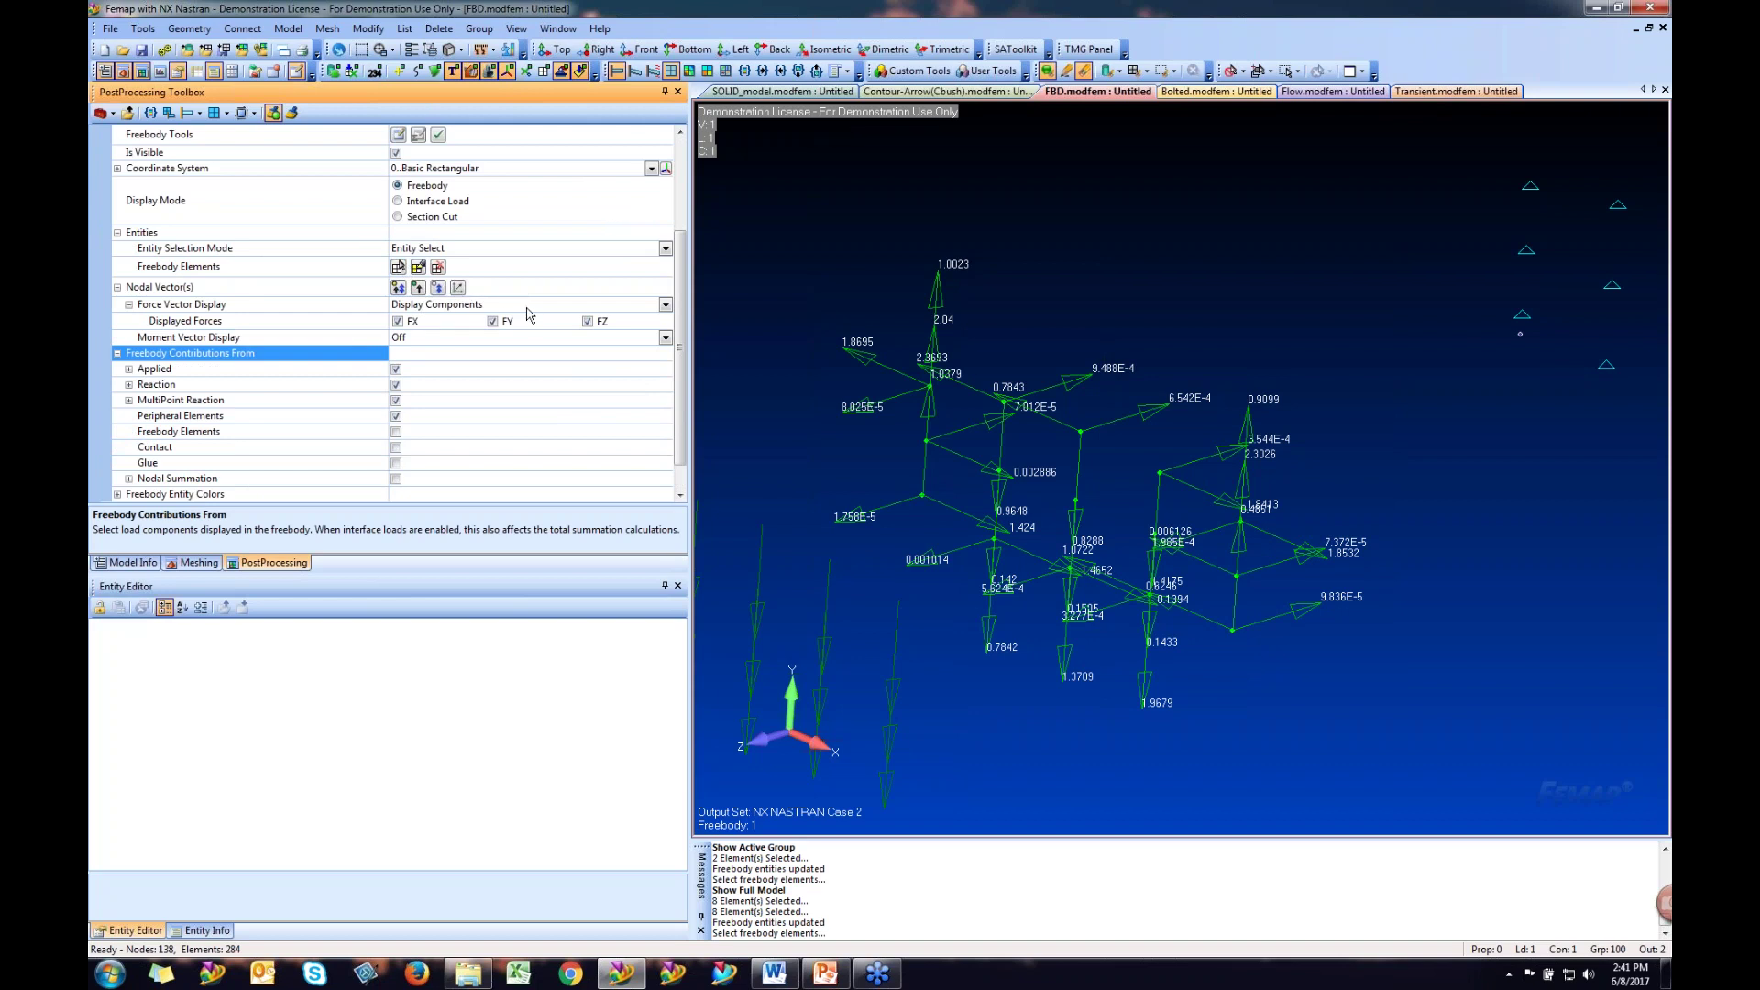
left_click(587, 322)
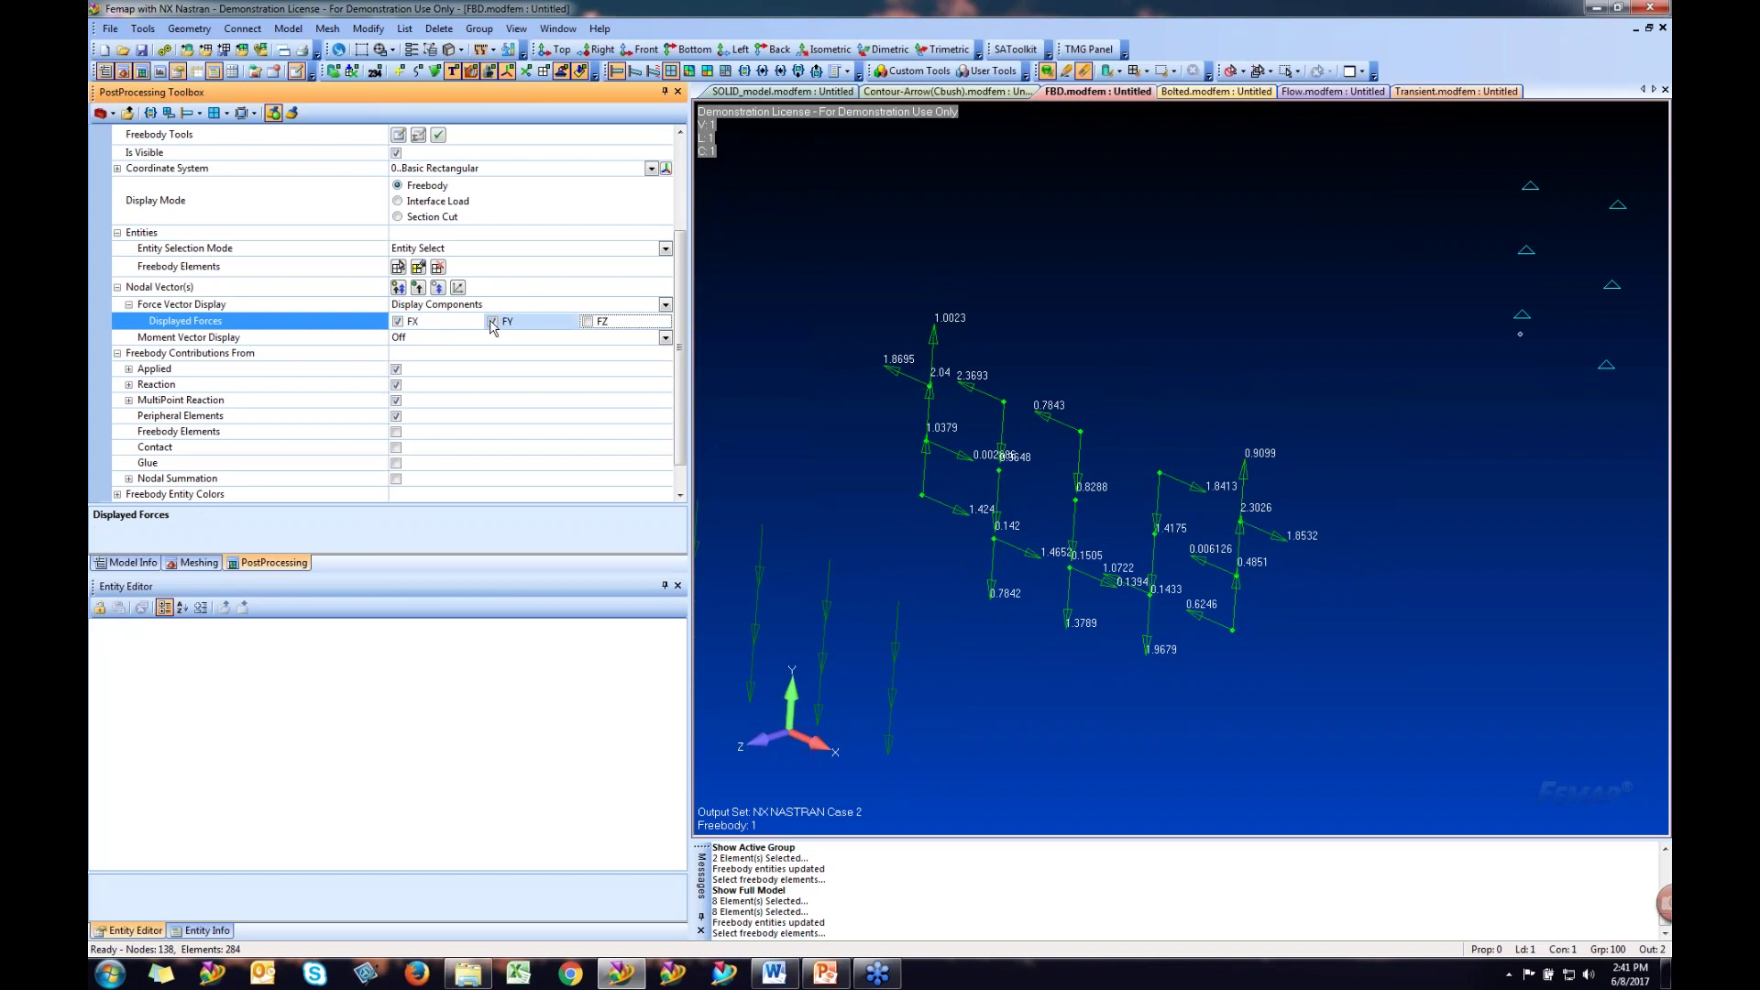
left_click(397, 321)
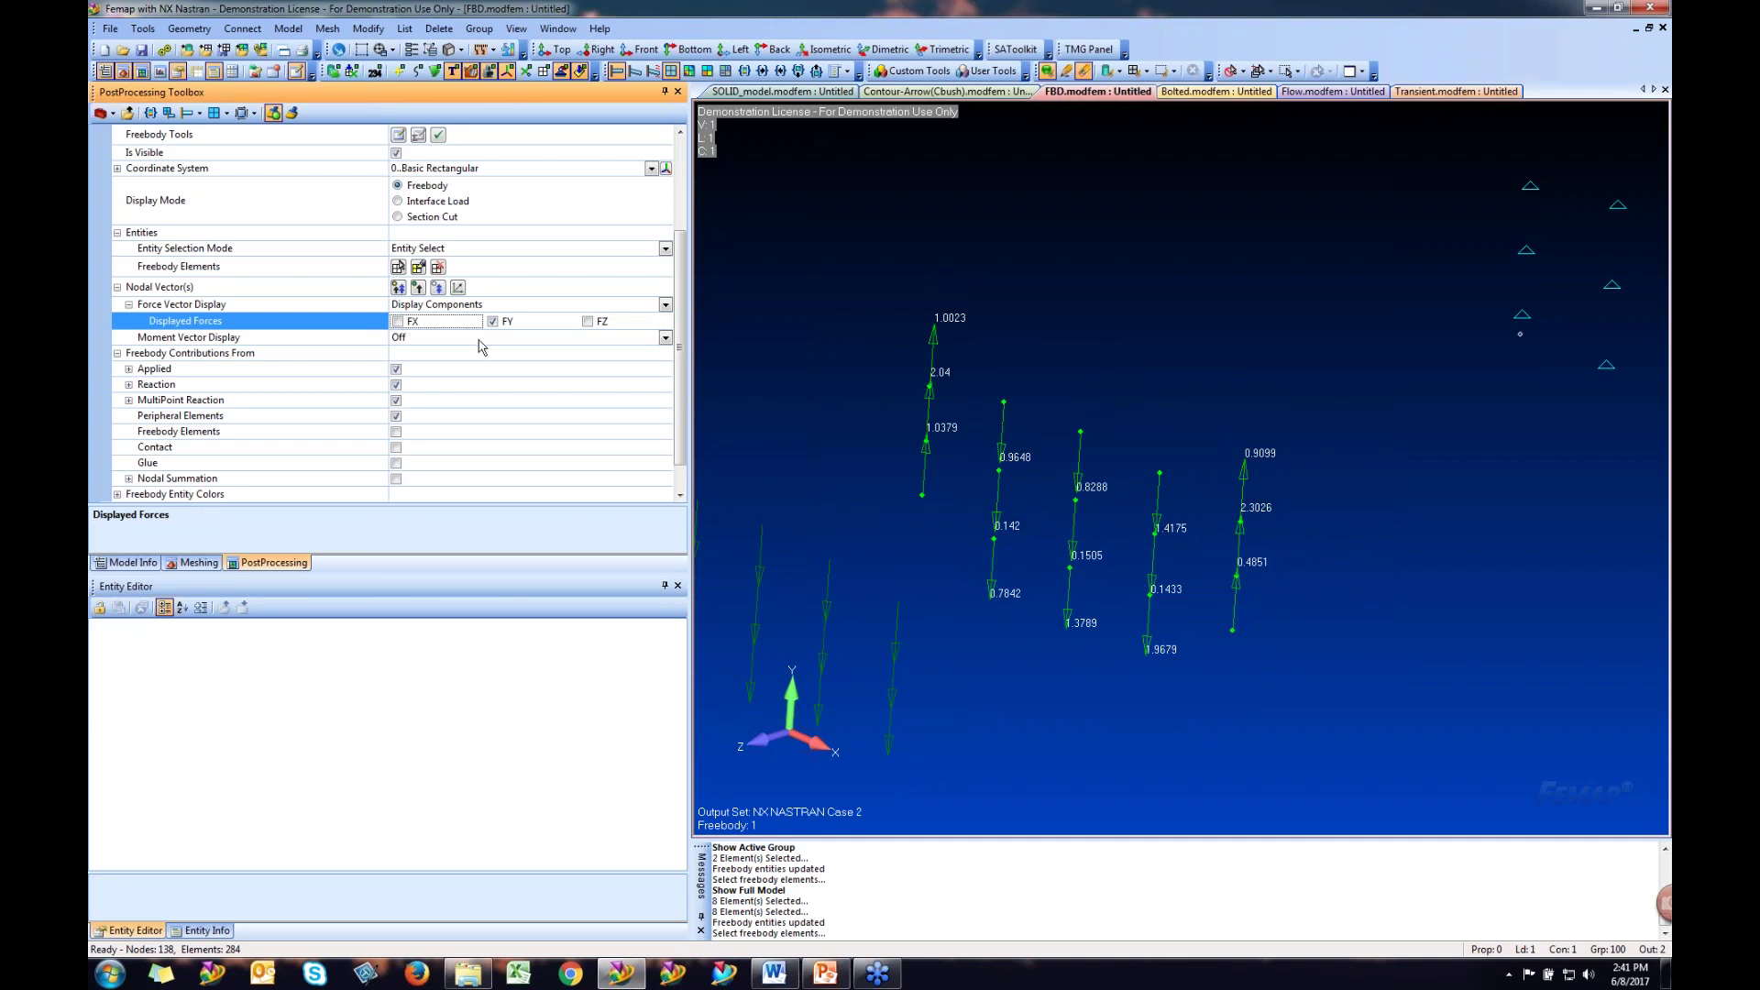
left_click(397, 321)
left_click(586, 321)
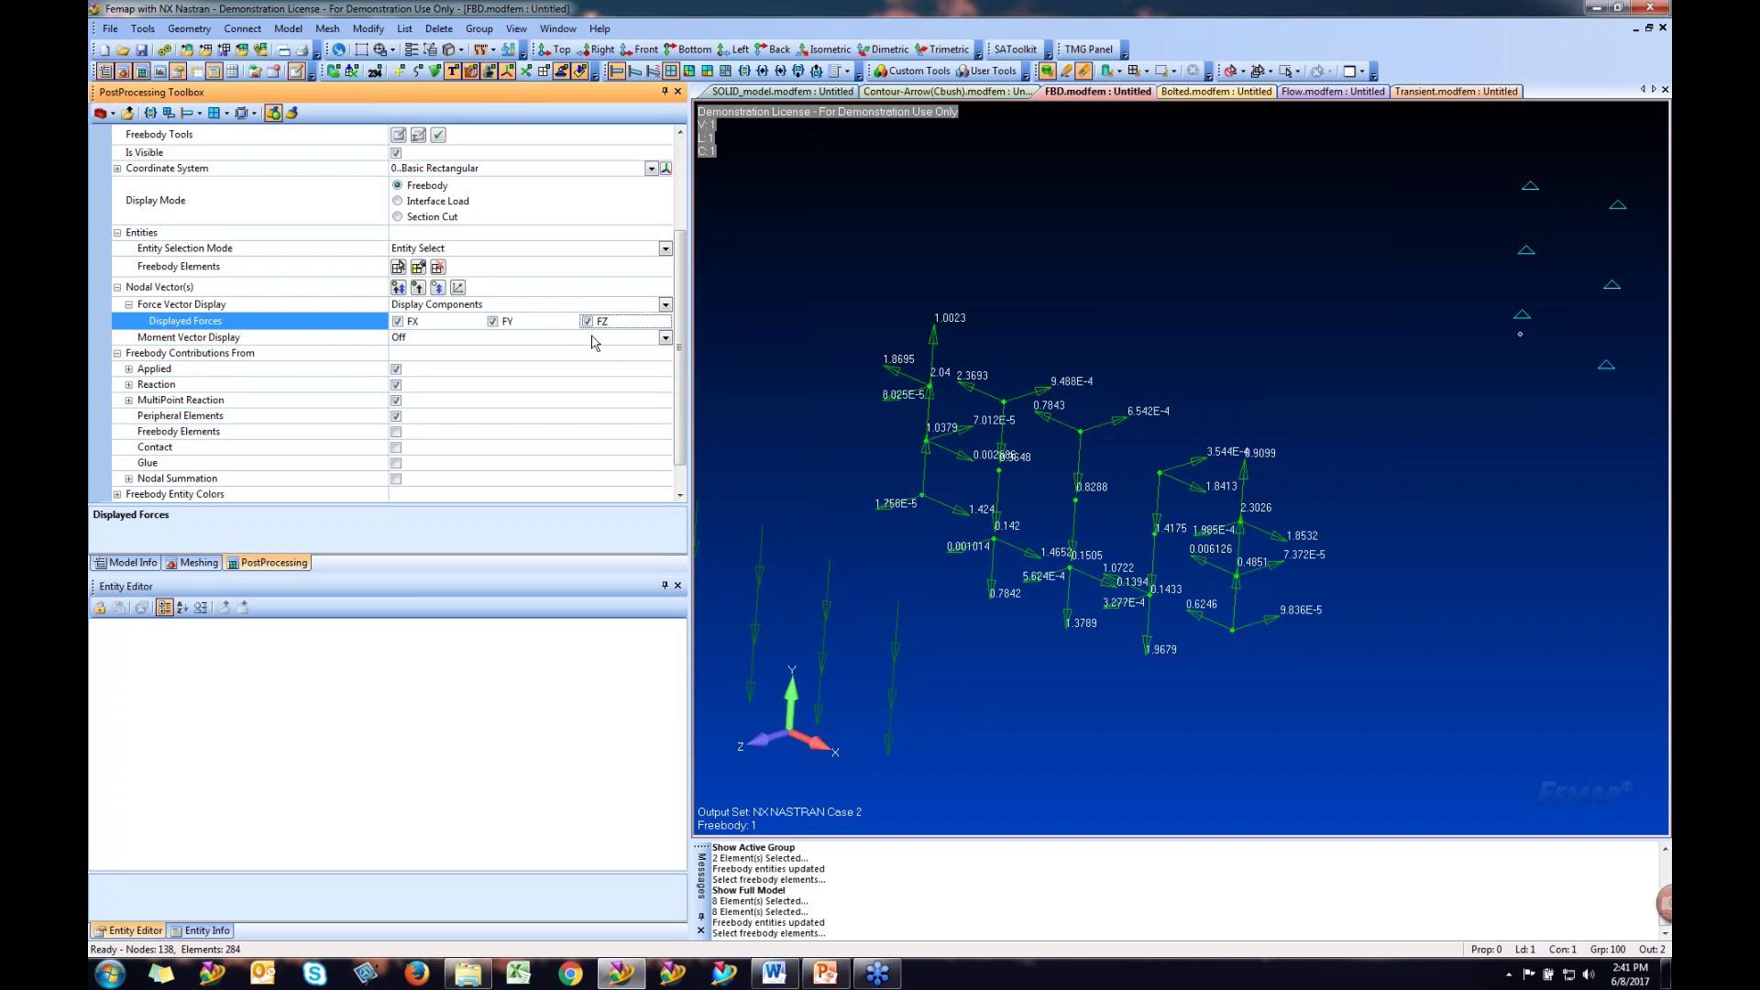
- Set the nodal moment vector display to Display Components, then switch it back to Off
left_click(664, 337)
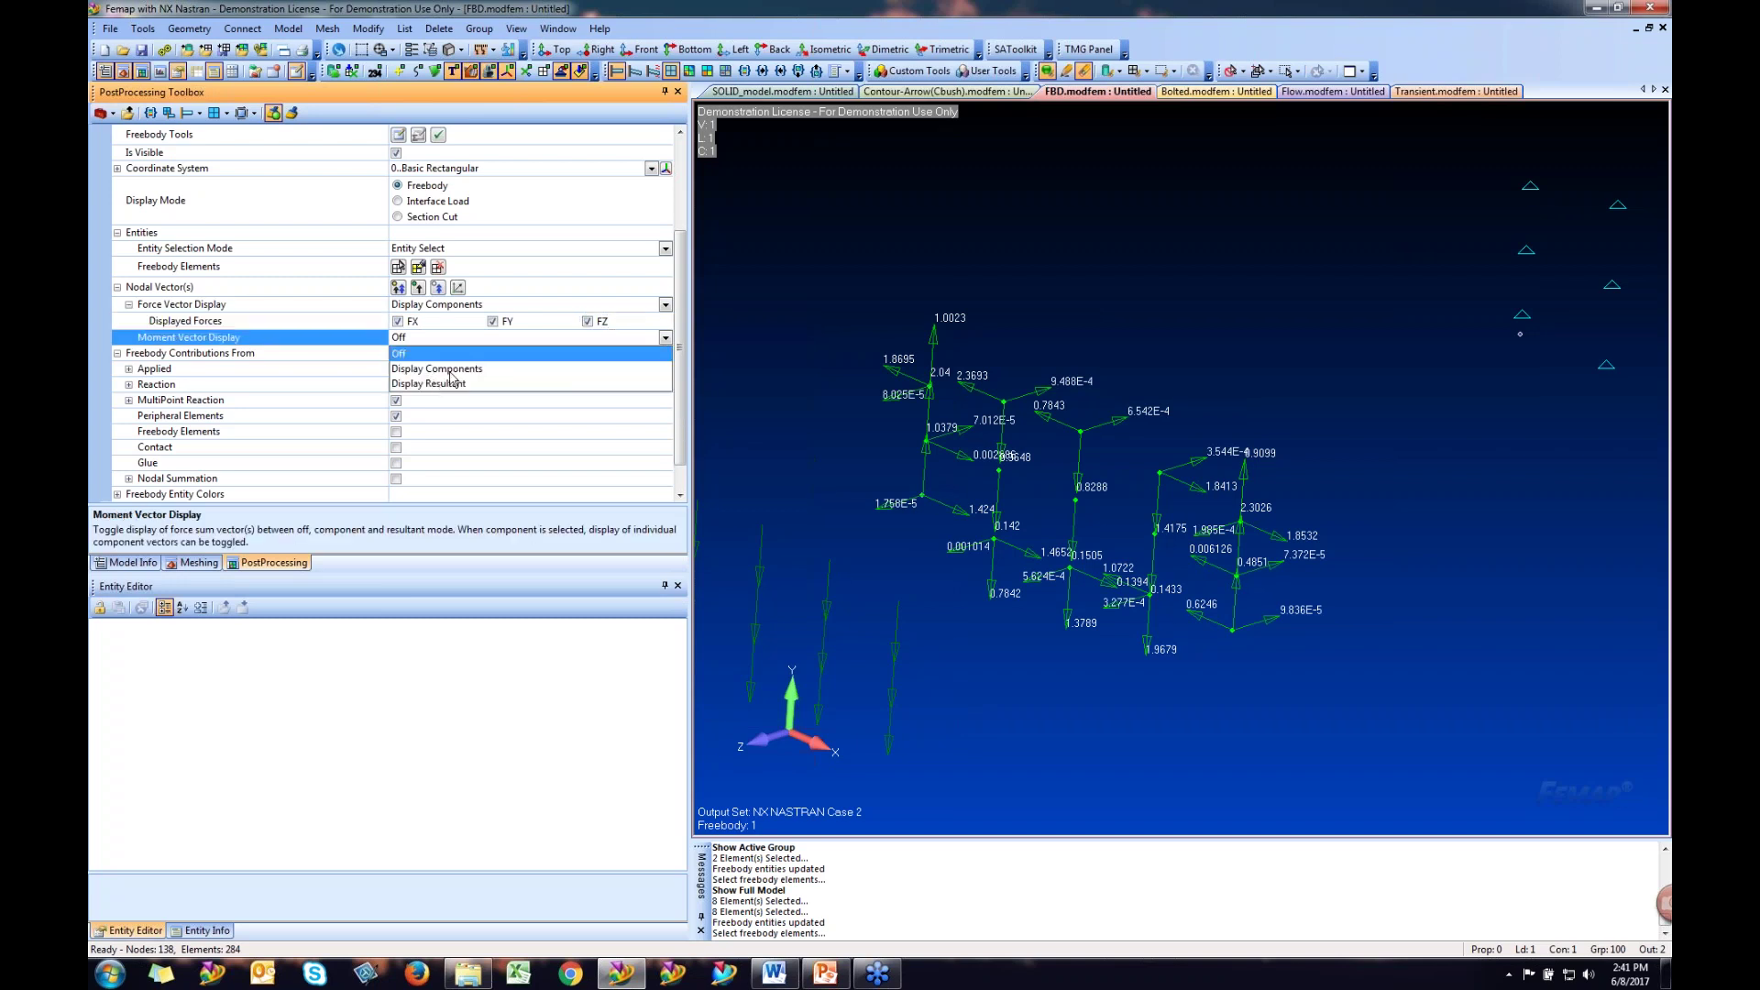
left_click(457, 370)
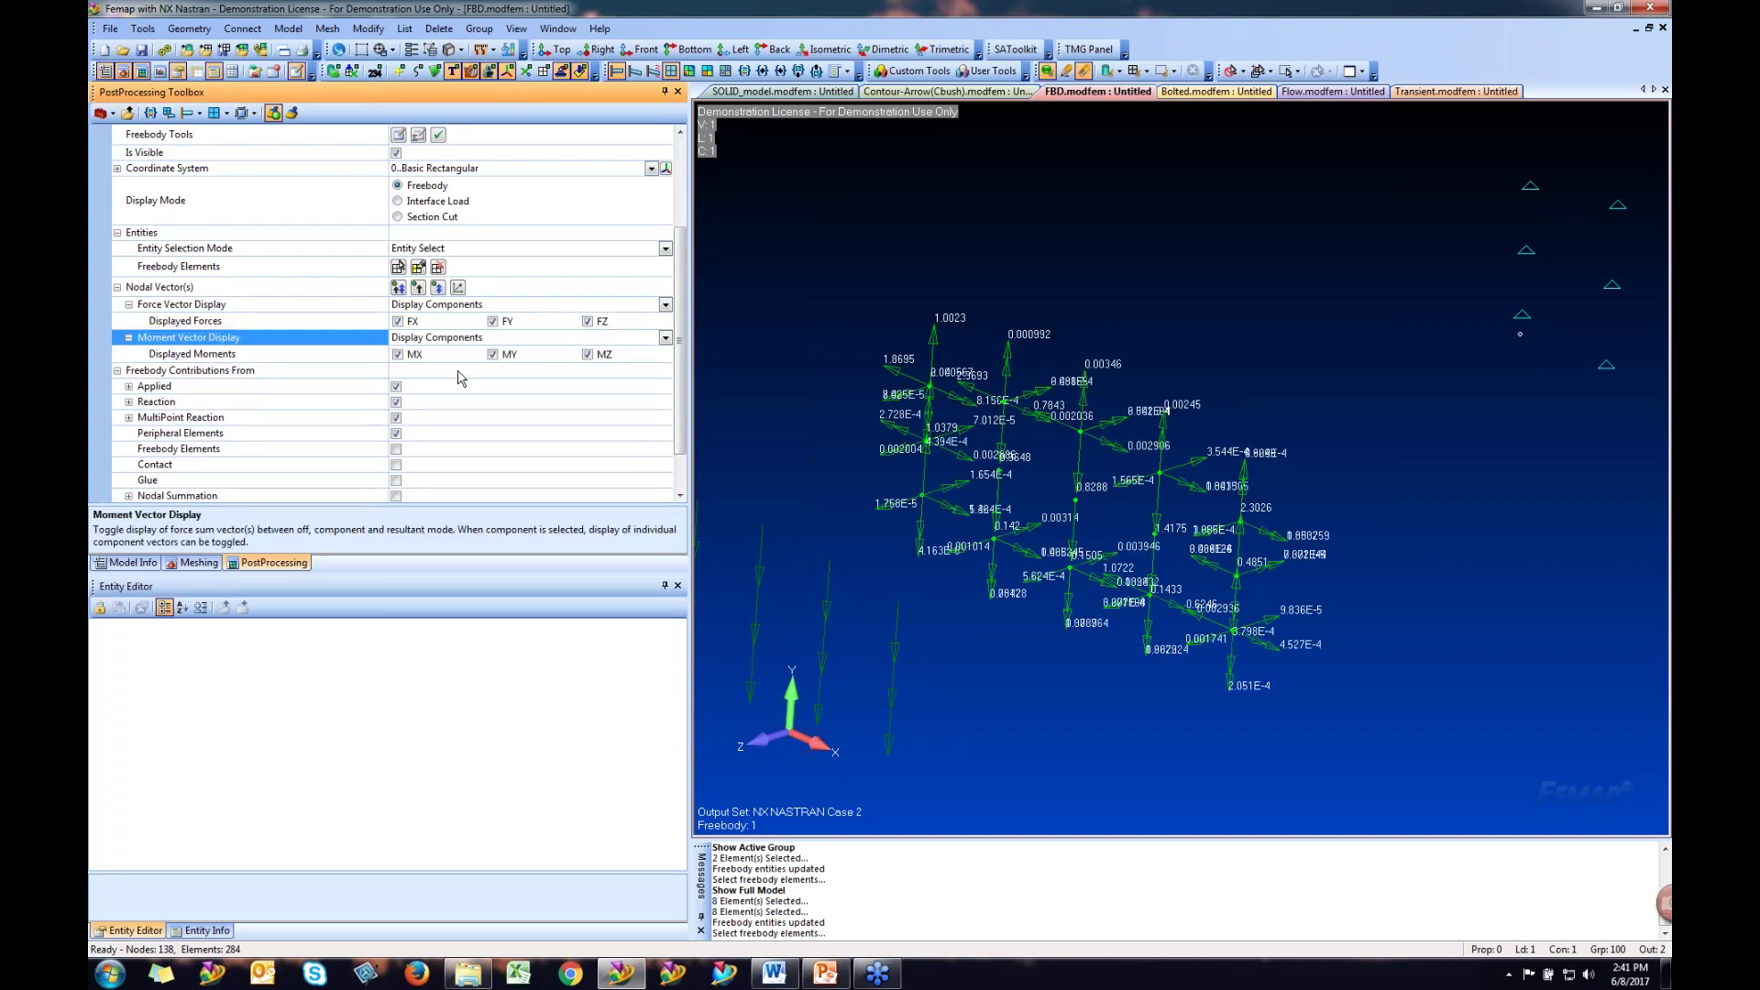
left_click(665, 337)
left_click(410, 356)
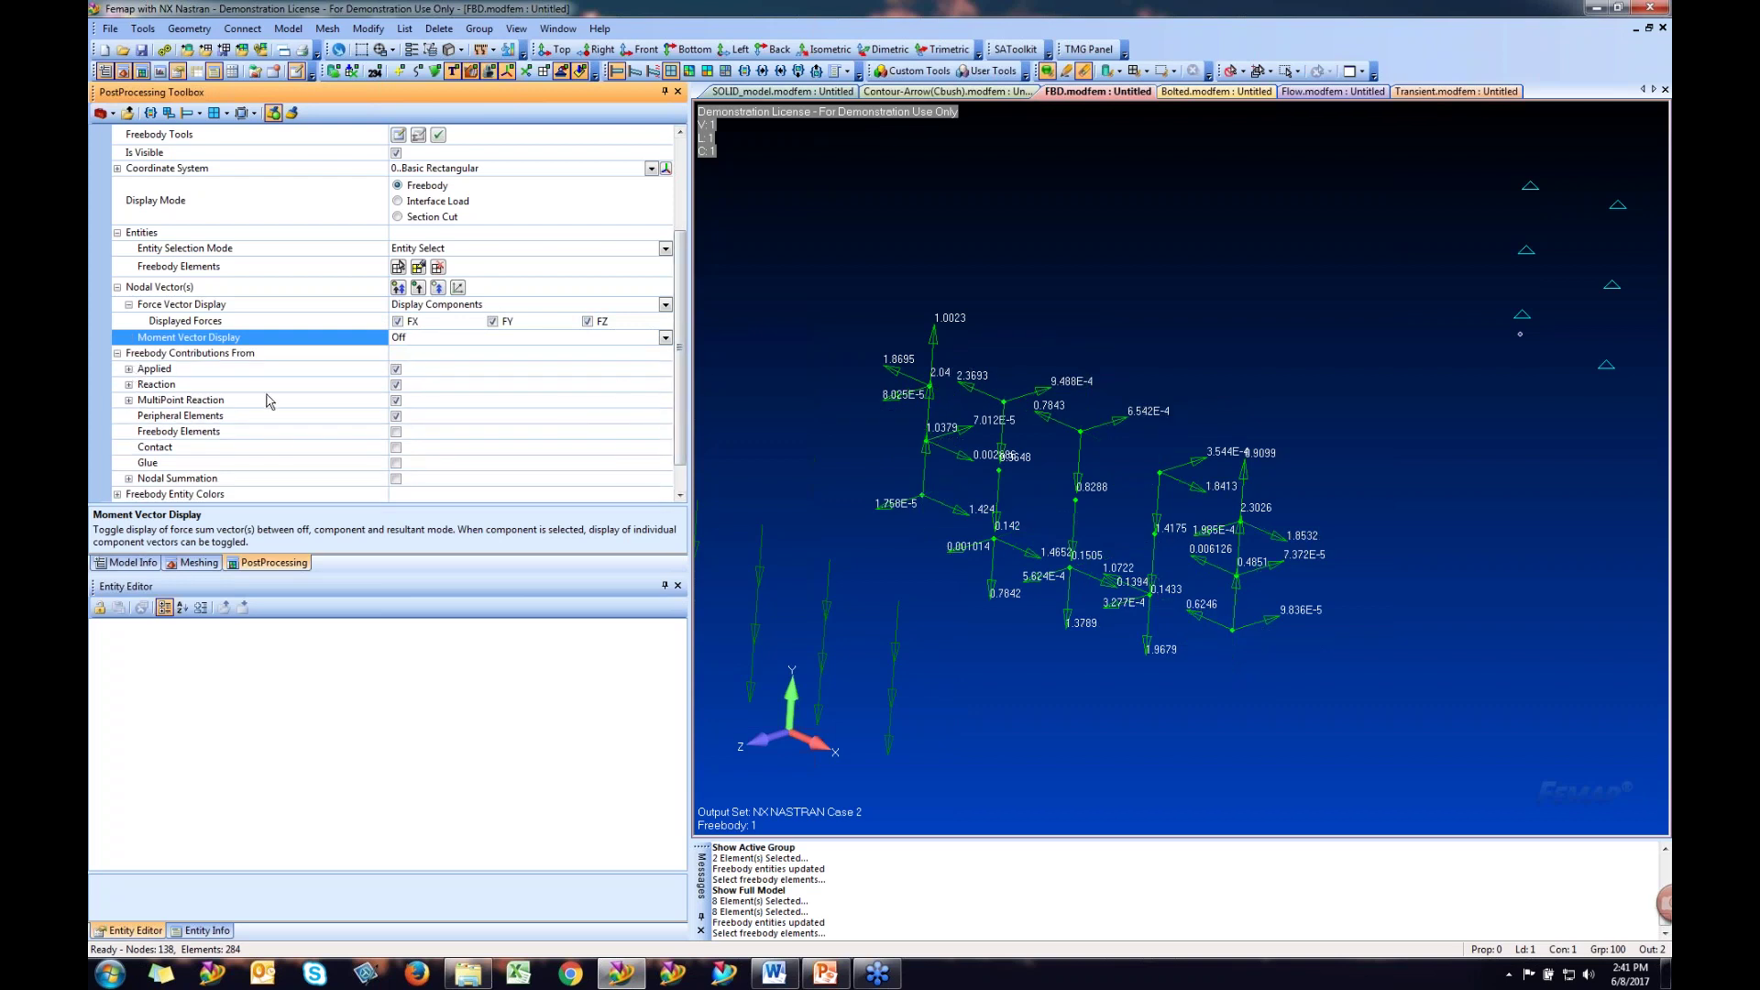
- Exclude and re-include the Applied, Reaction, MultiPoint Reaction and Peripheral Elements contributions one at a time in the freebody
left_click(396, 369)
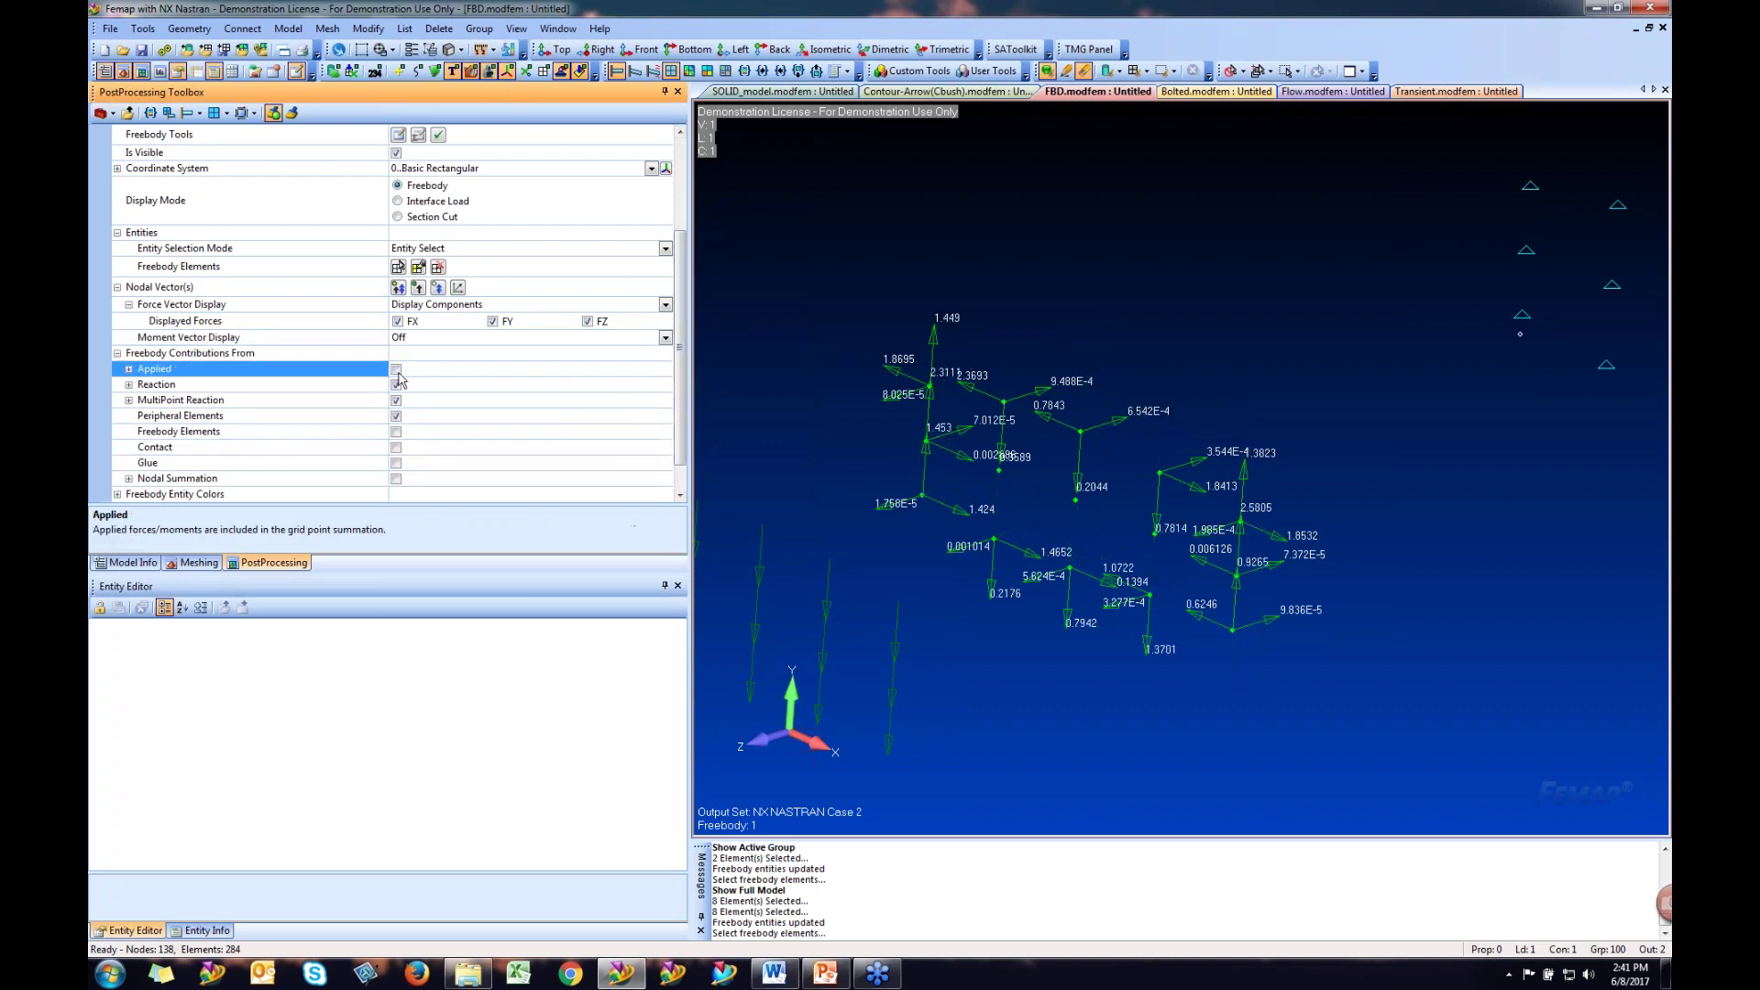
left_click(396, 370)
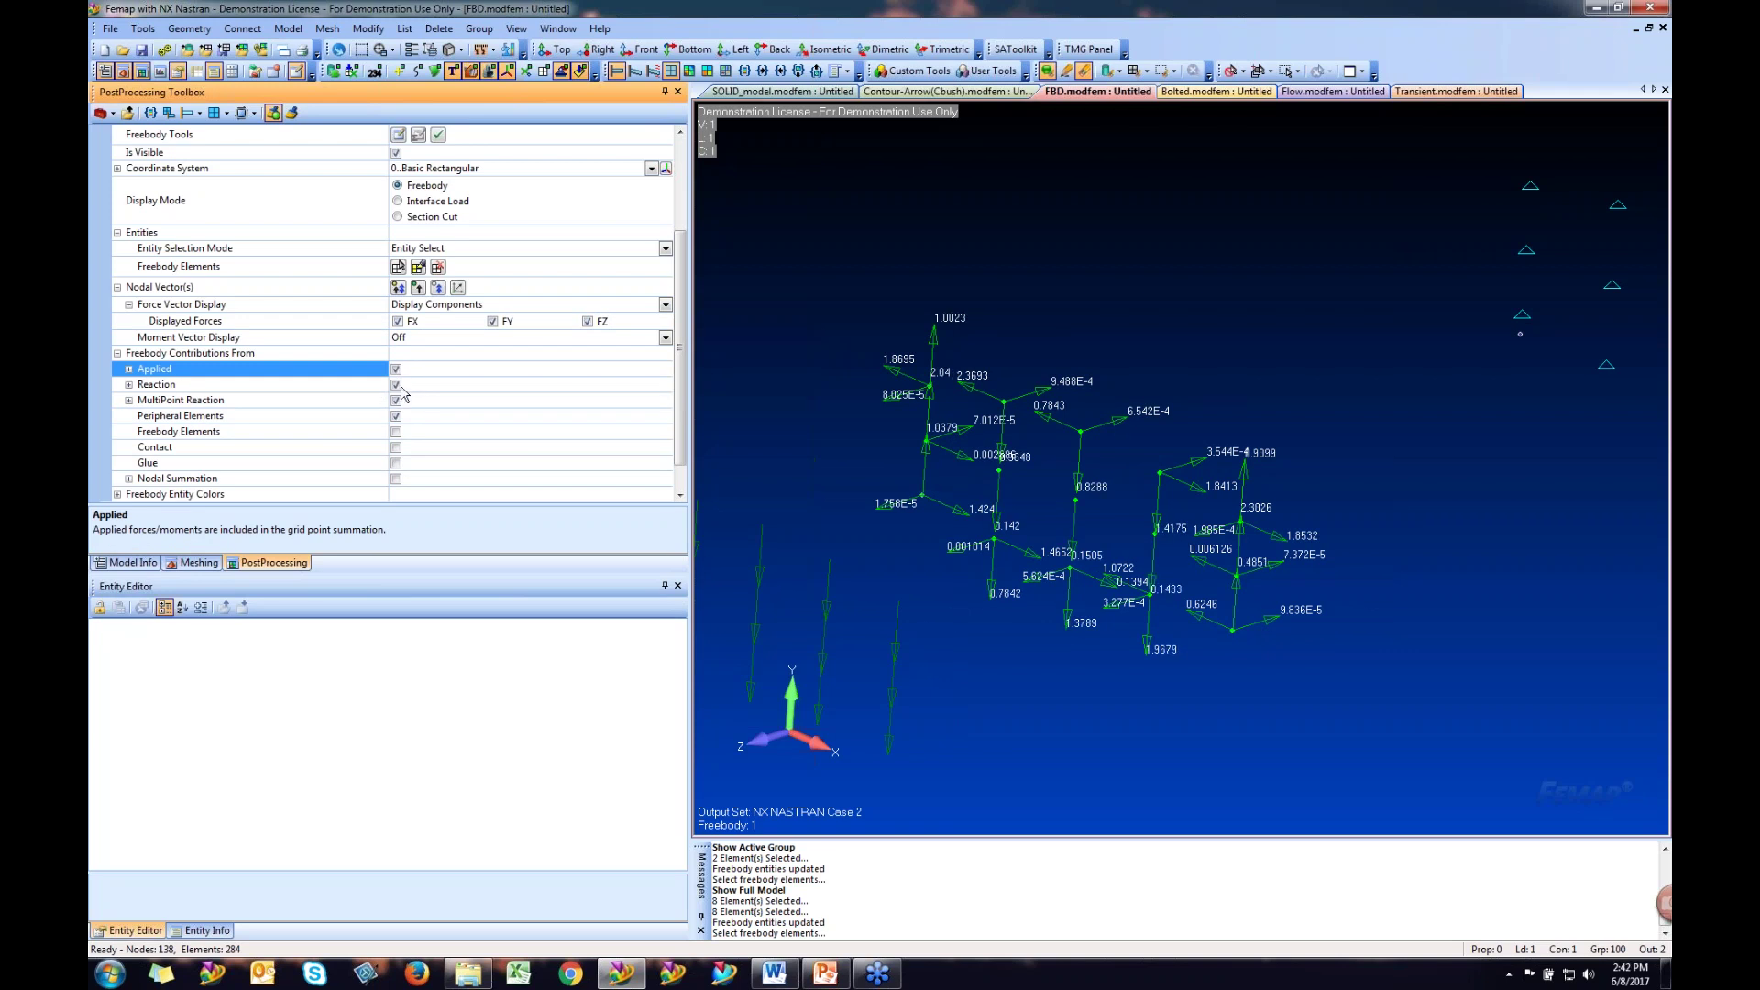
left_click(396, 385)
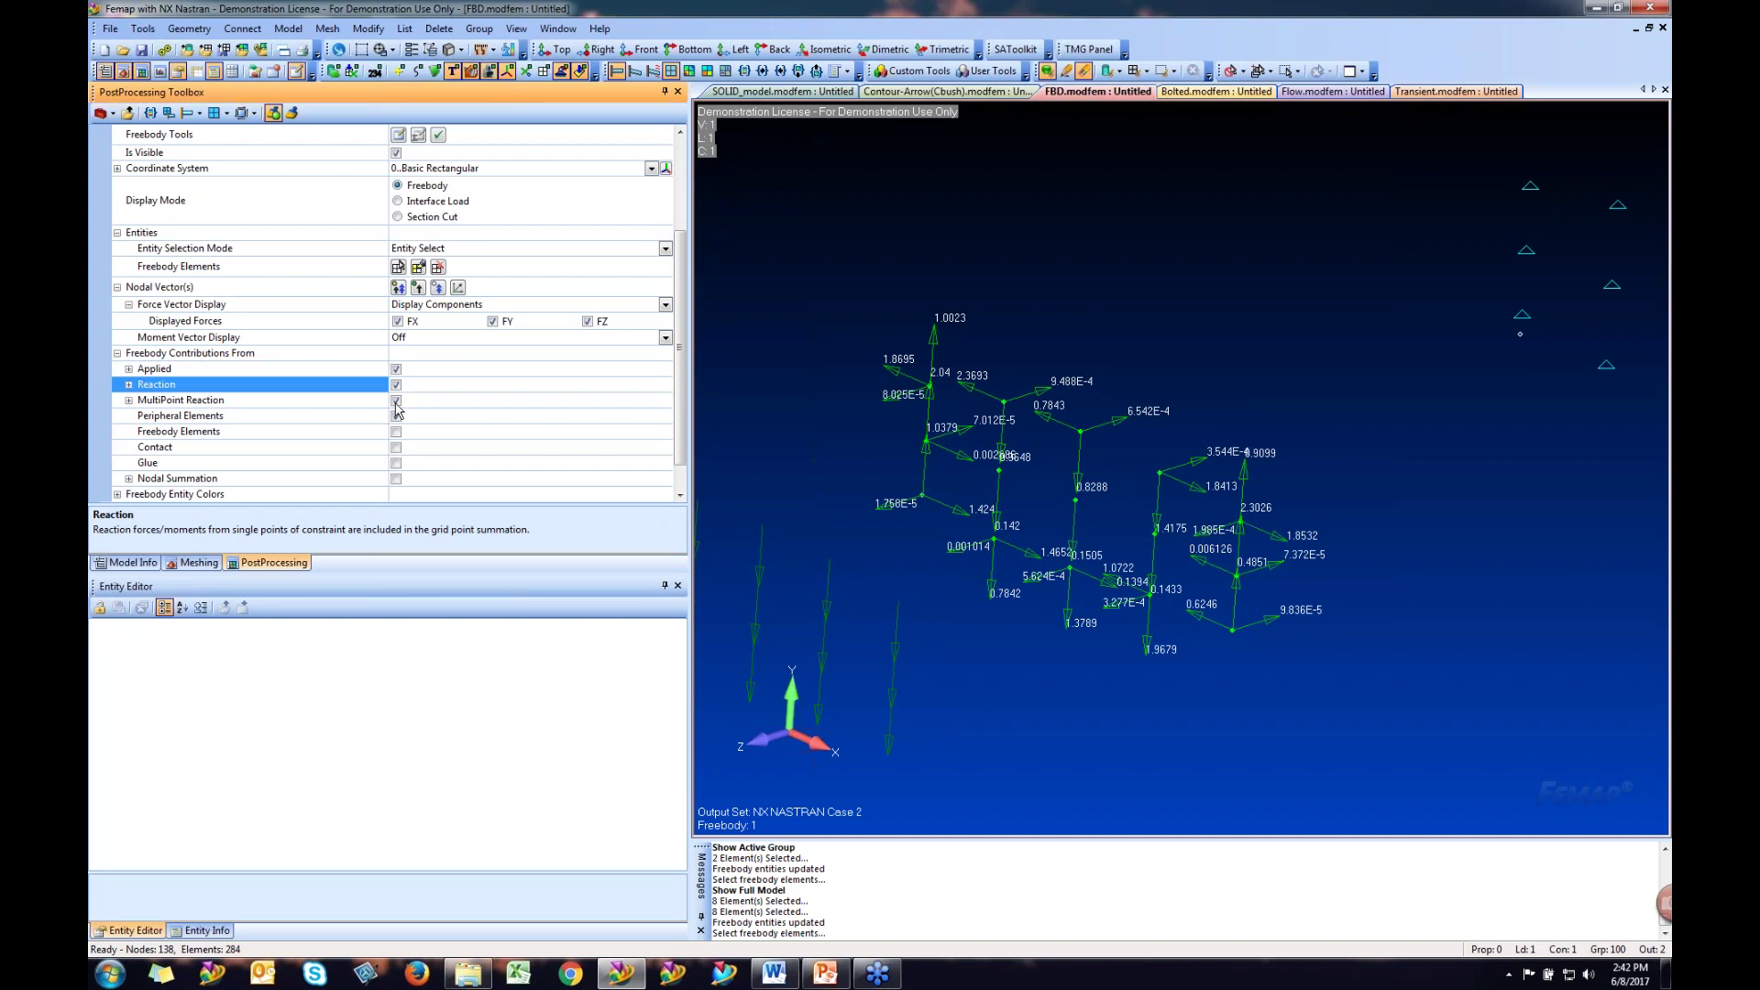
left_click(396, 401)
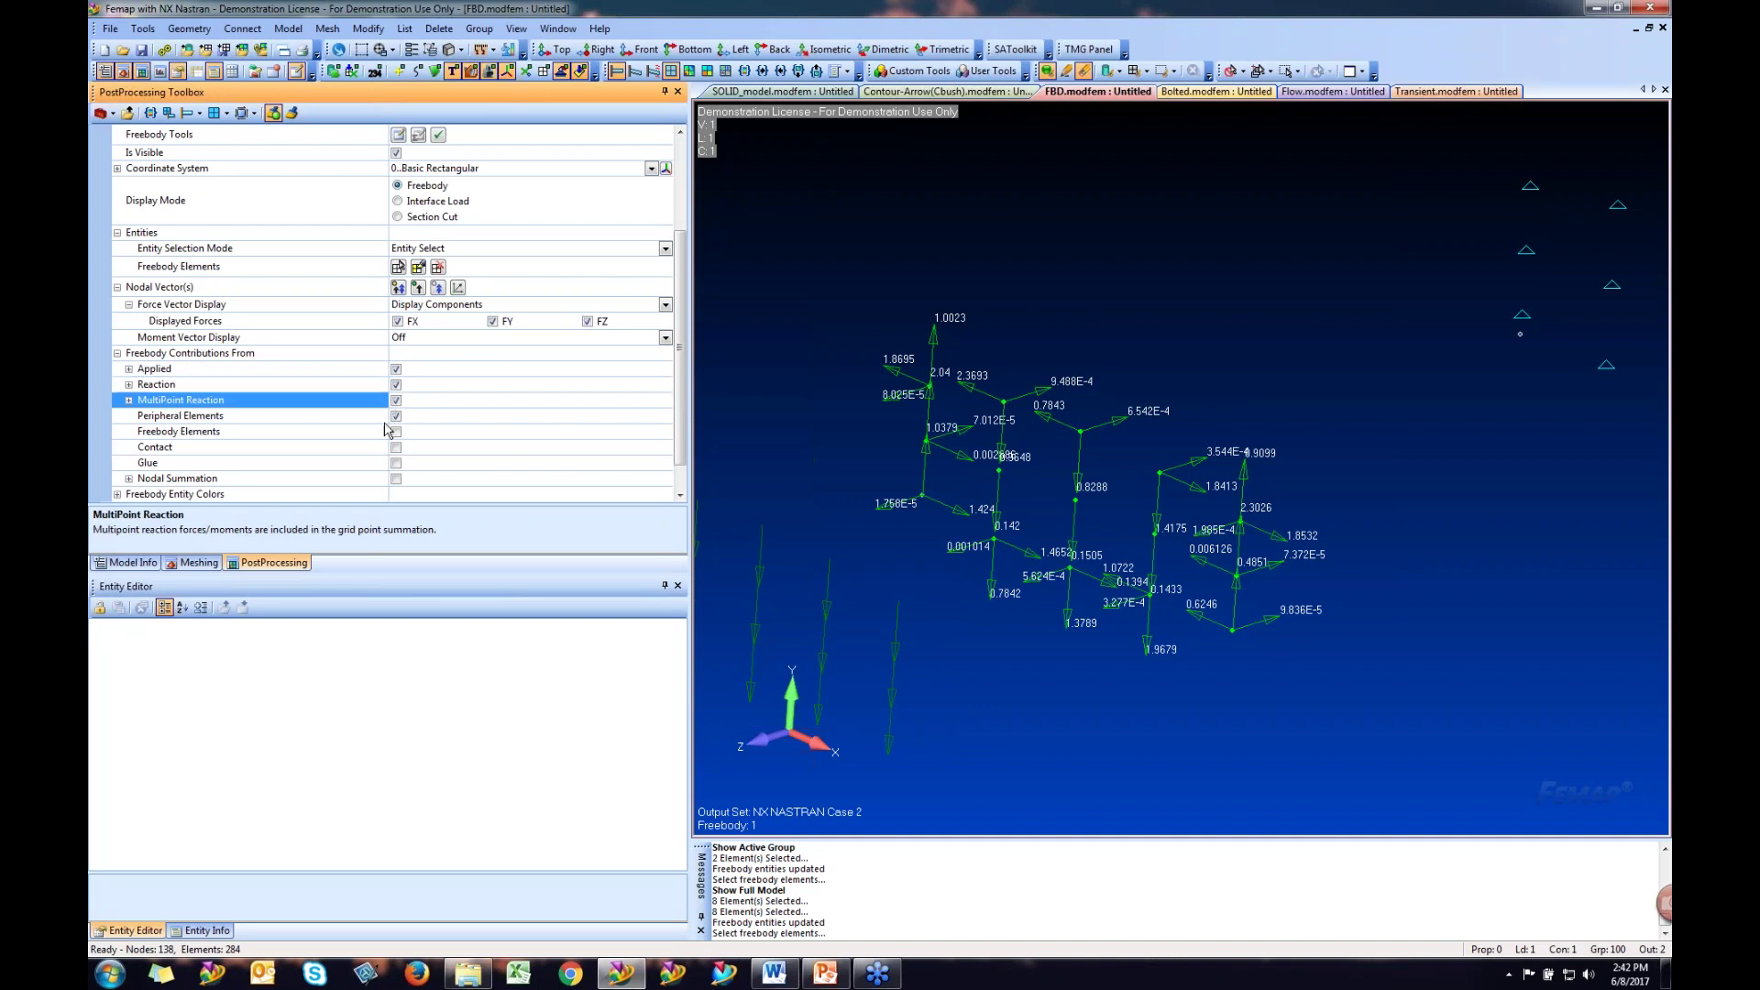
left_click(396, 416)
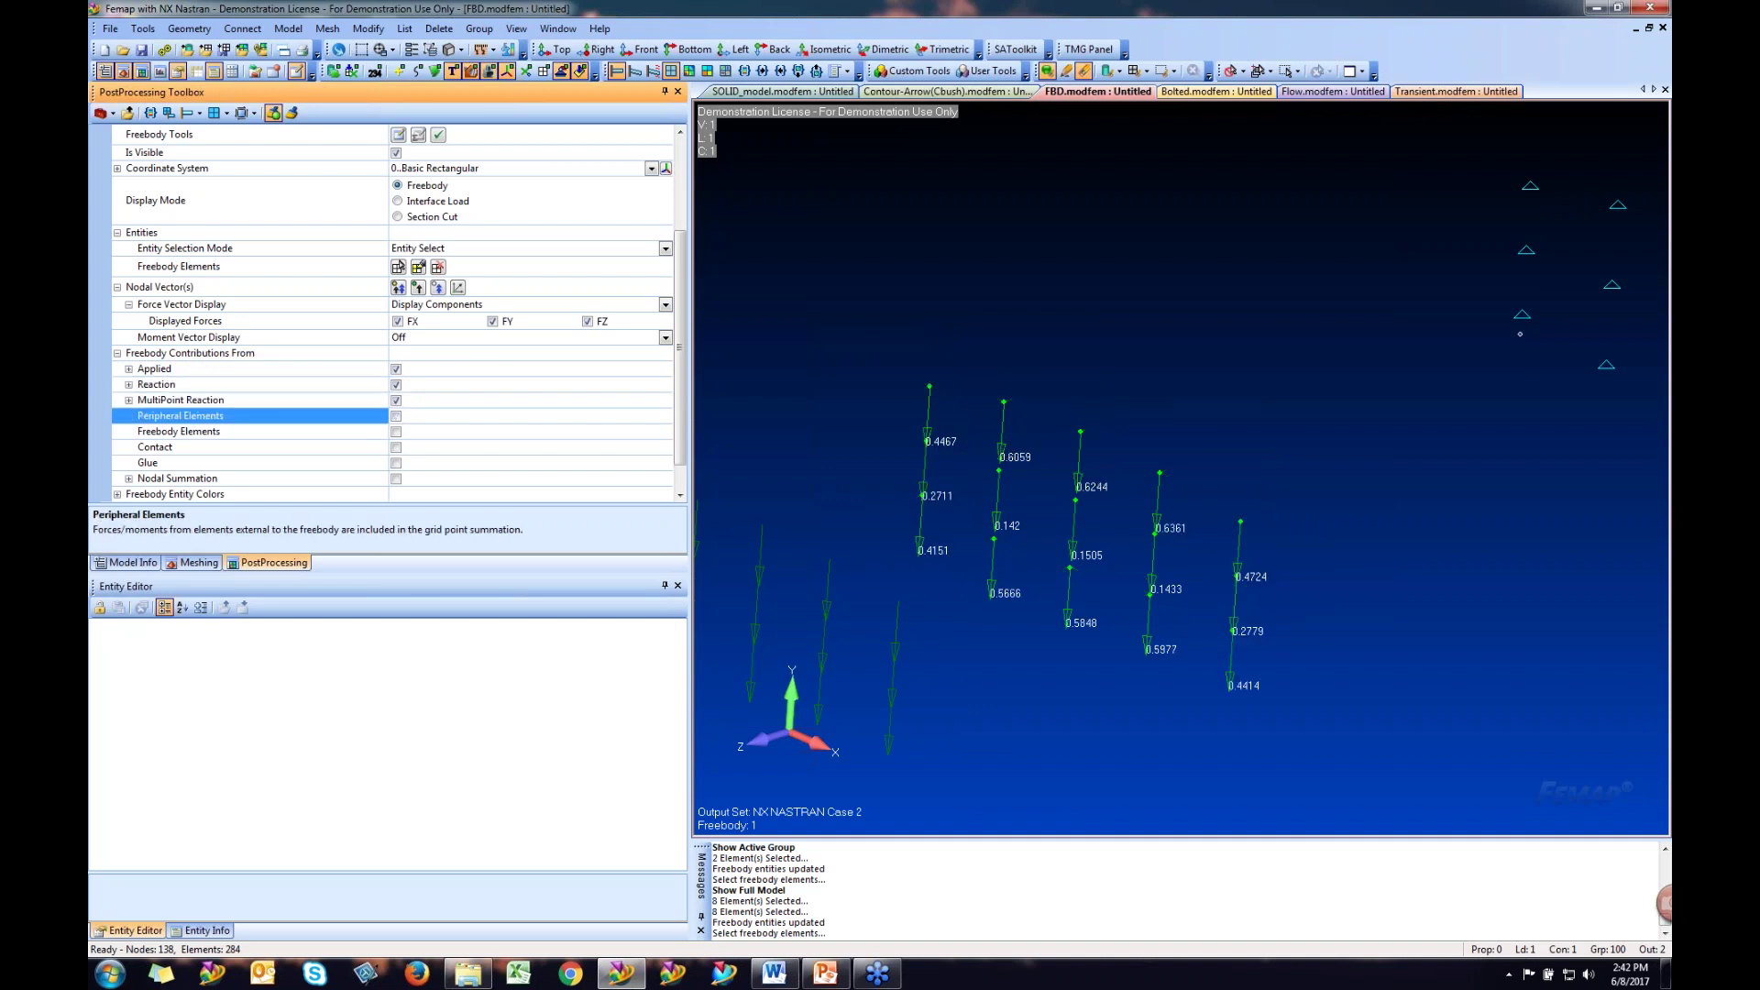
left_click(396, 417)
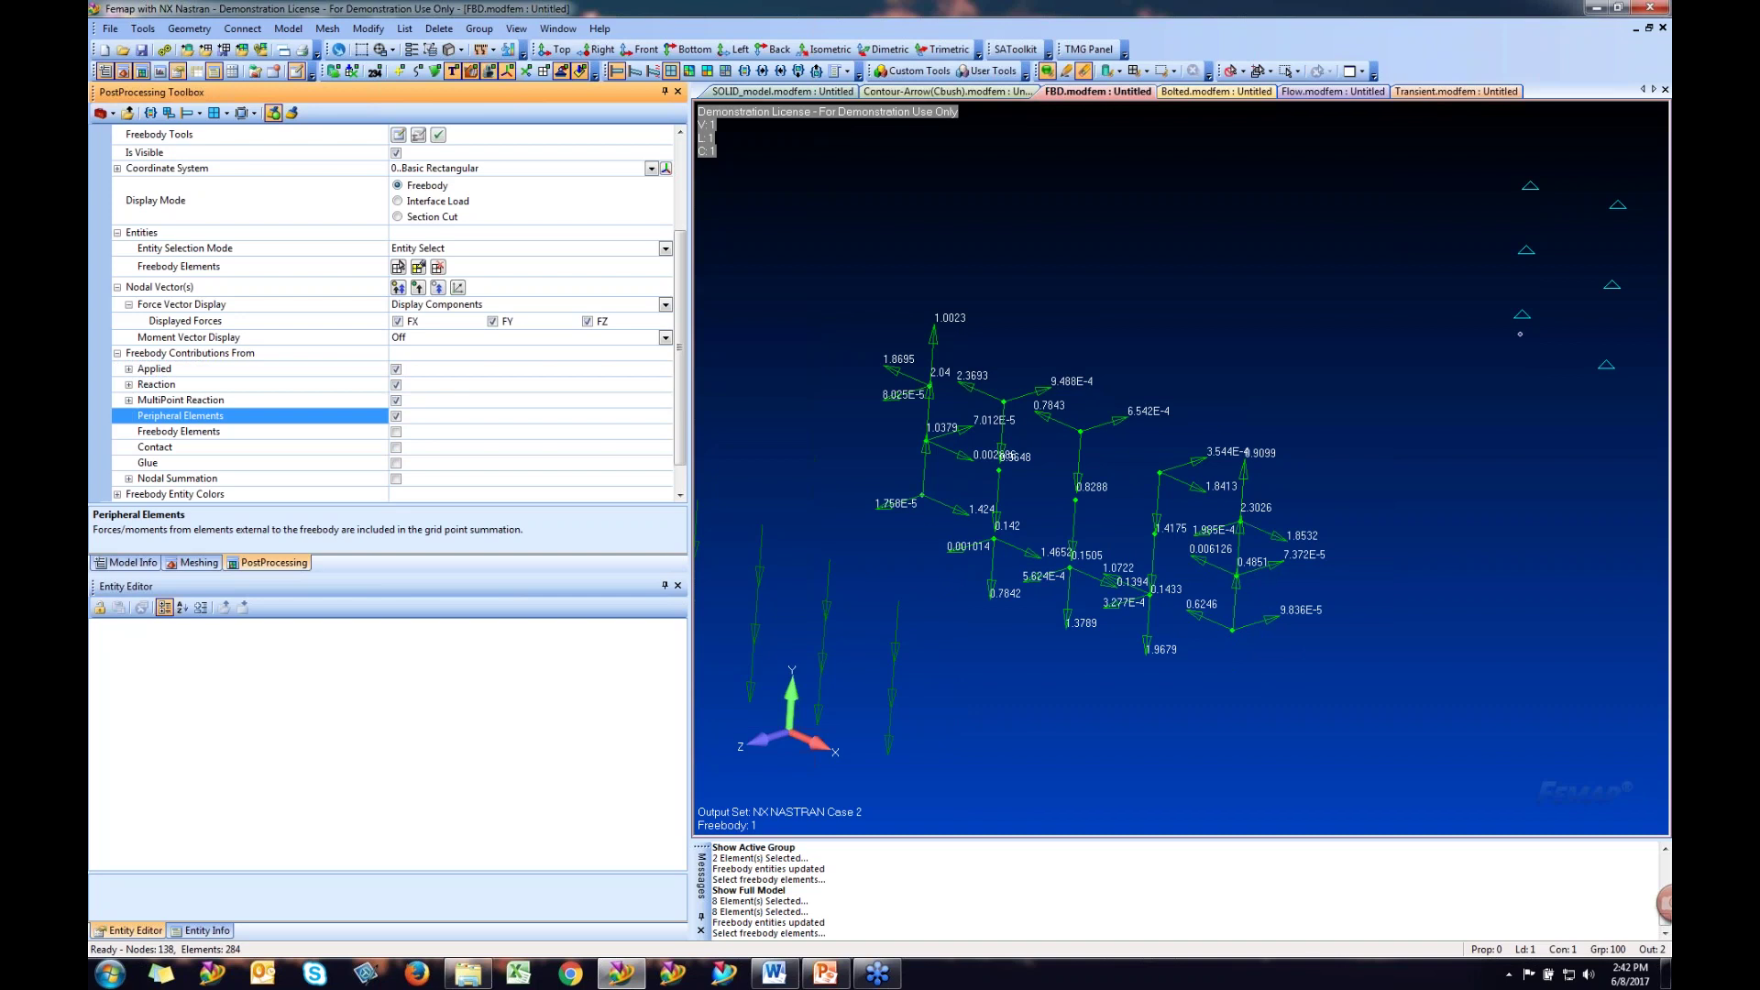
- Try adding the Freebody Elements contribution to the nodal summation, then exclude it again
left_click(396, 432)
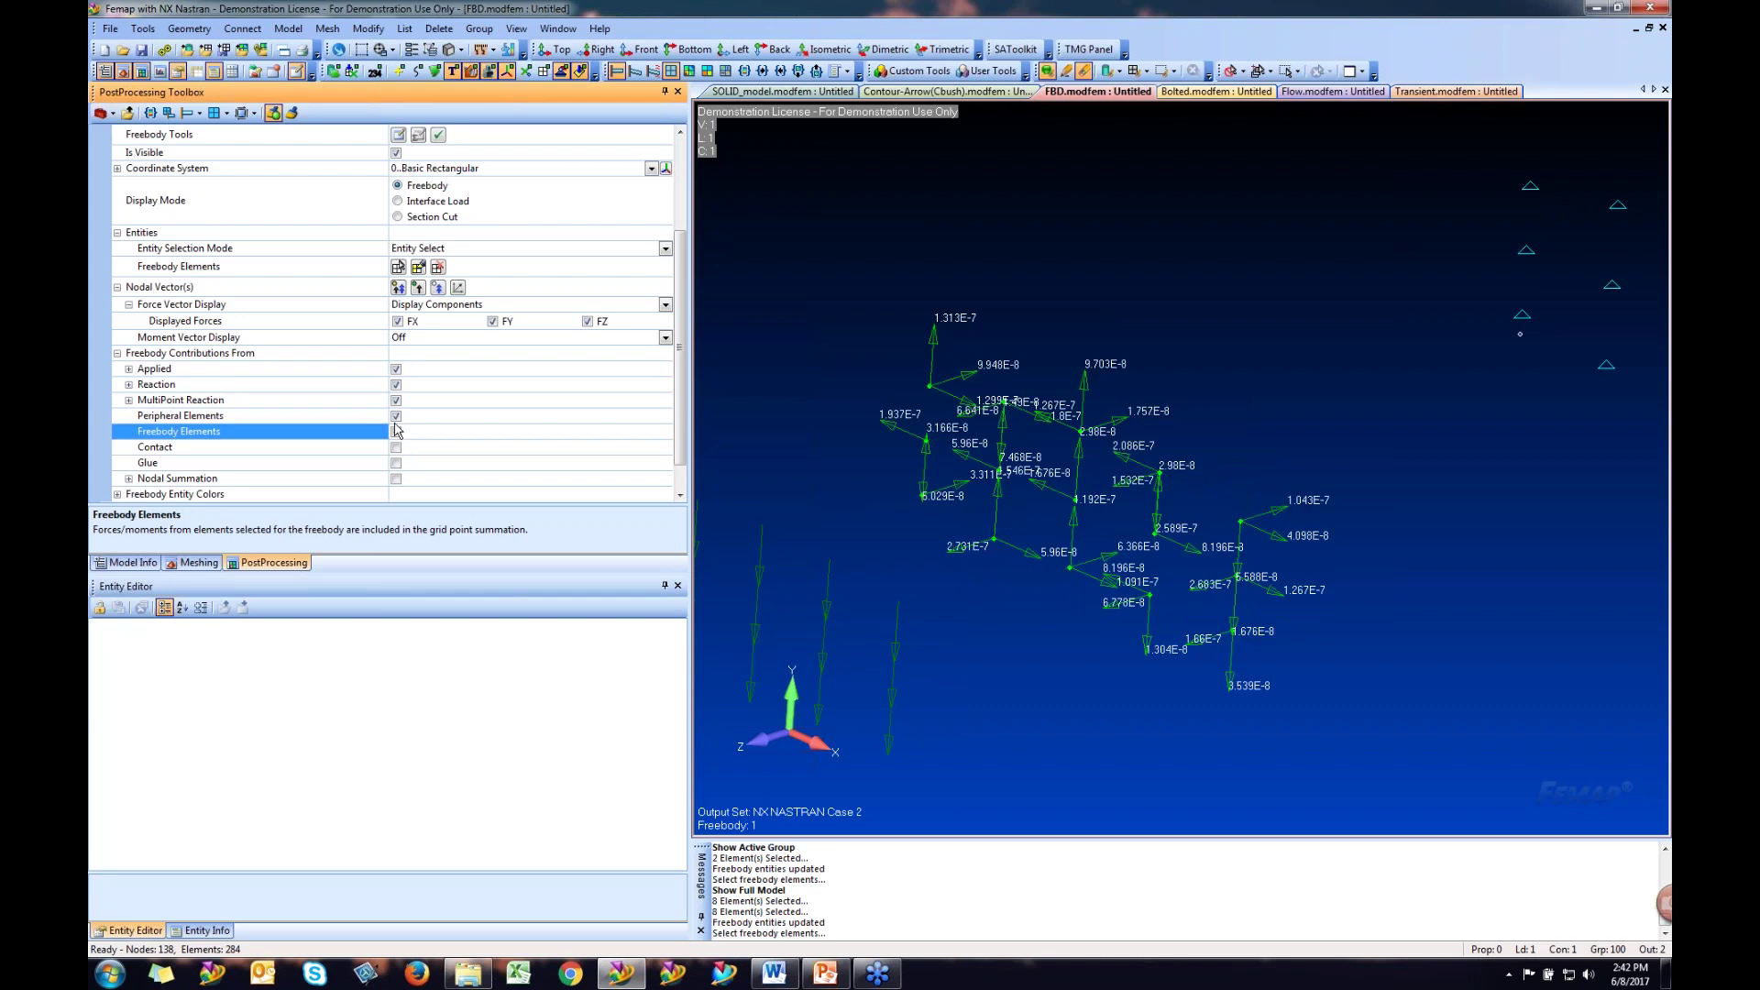
left_click(396, 416)
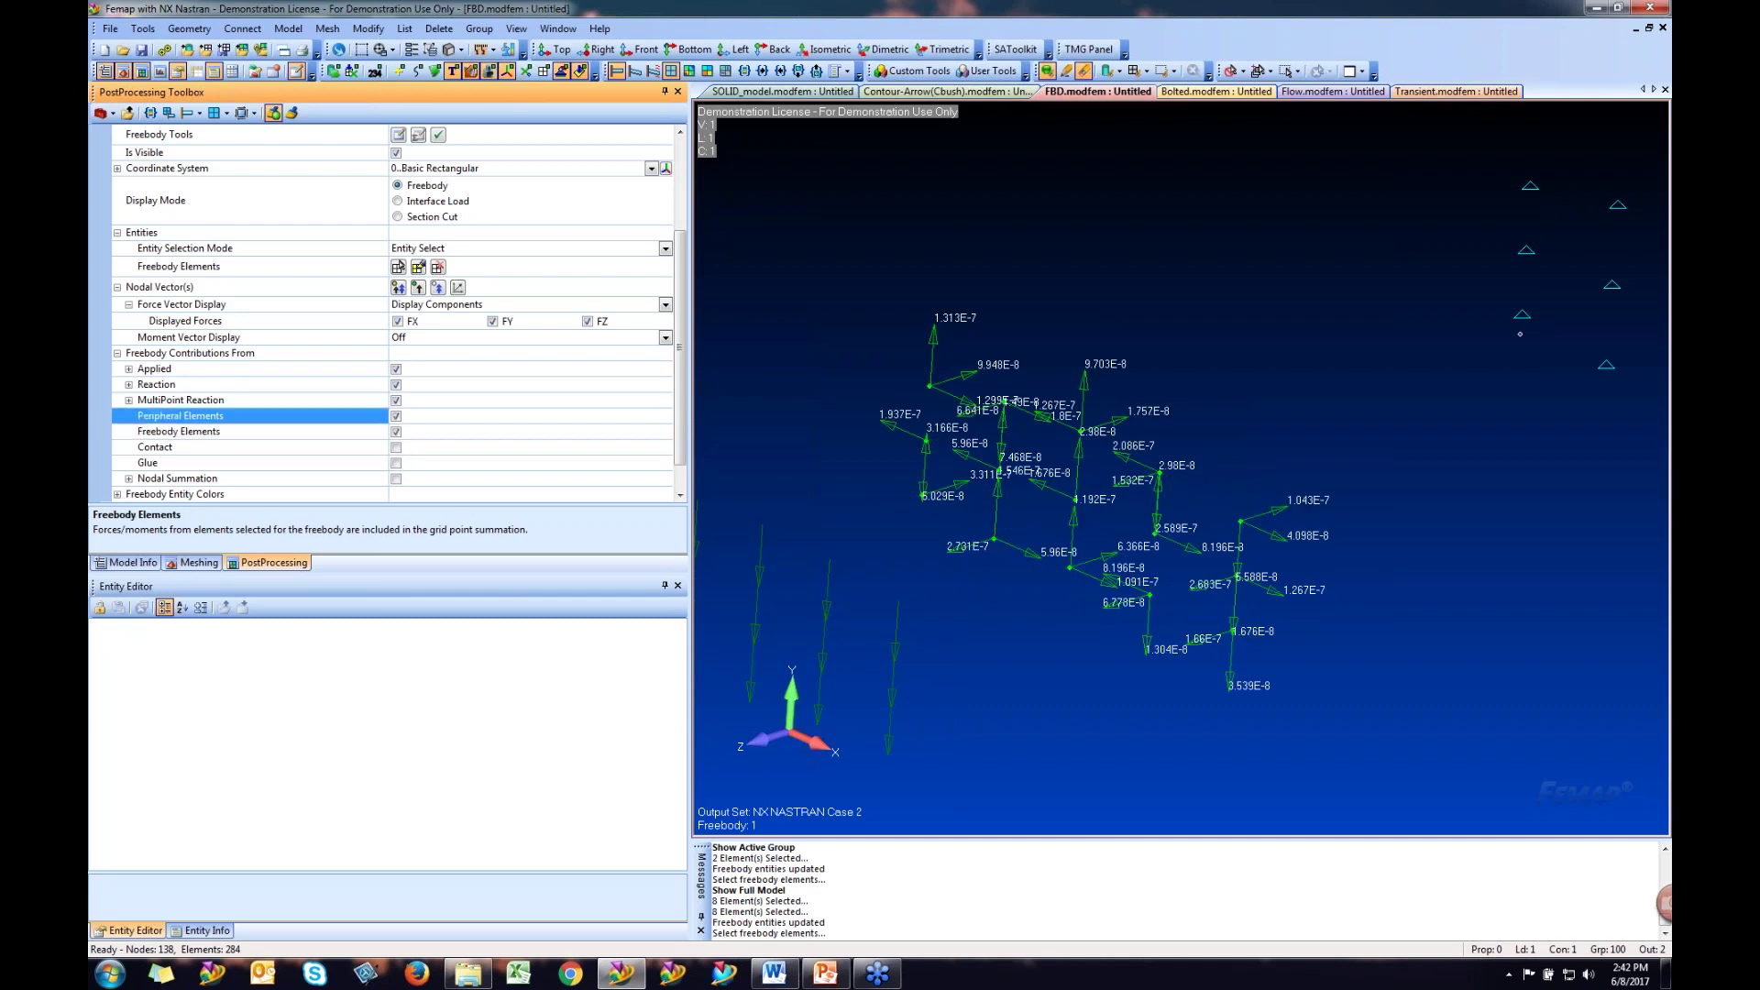
left_click(396, 416)
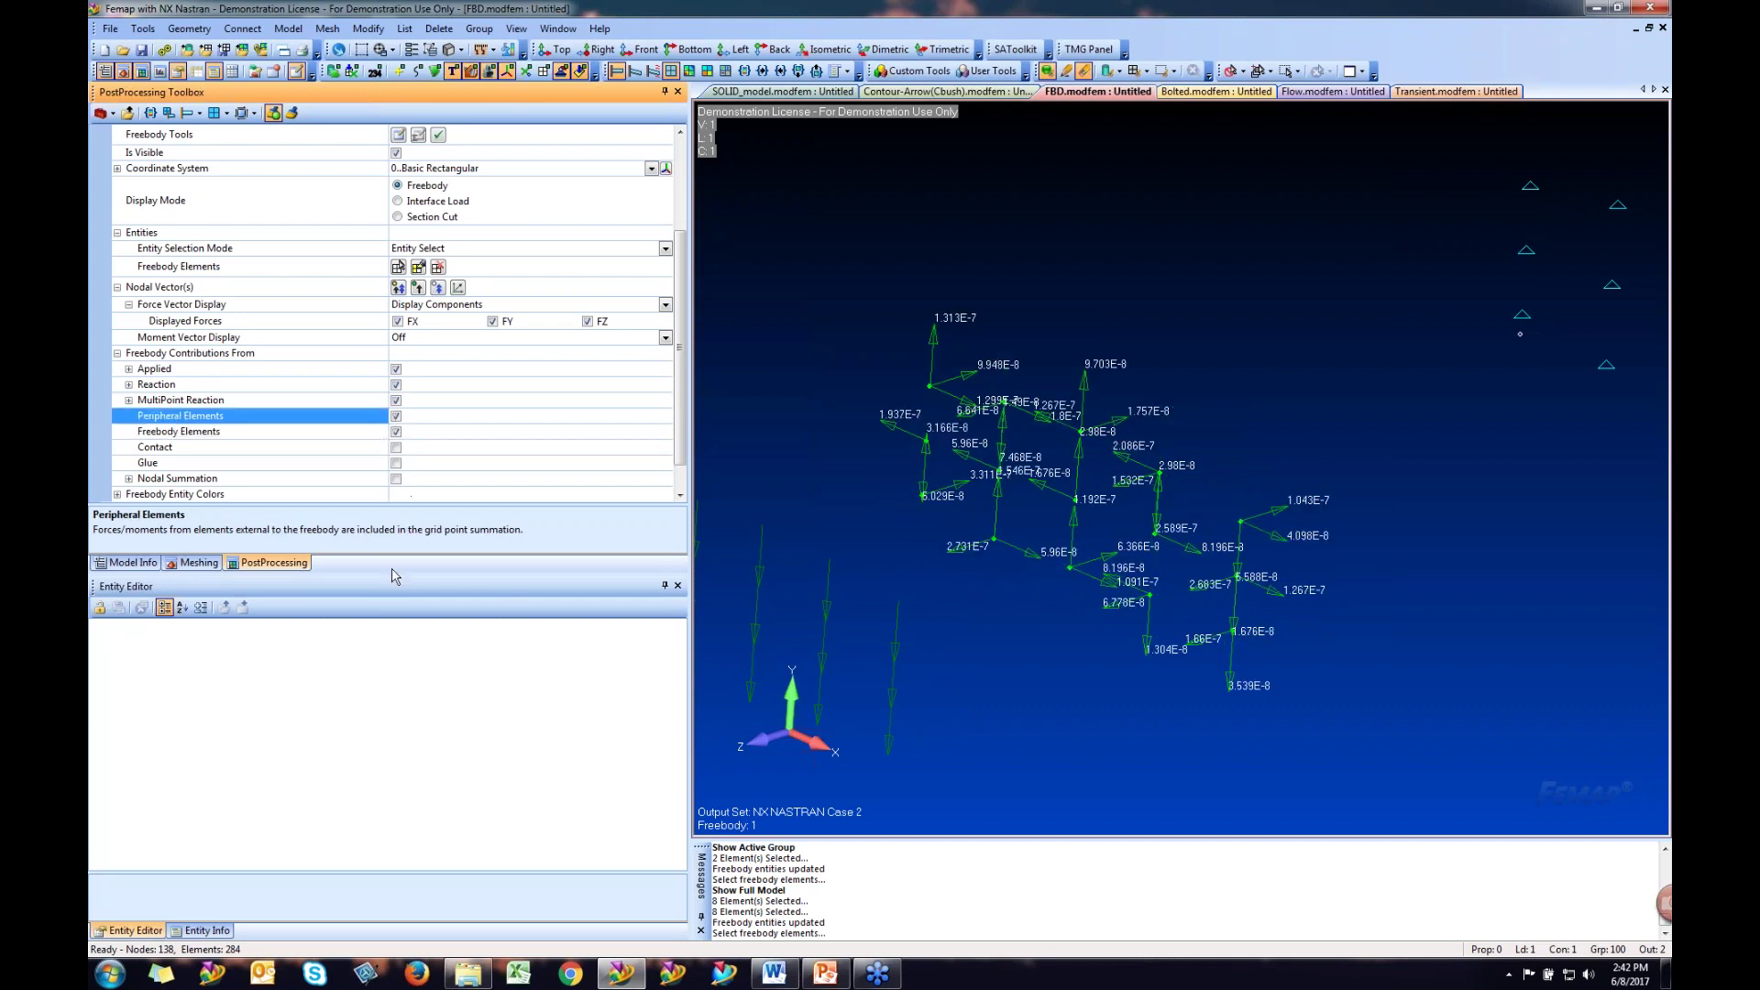
left_click(396, 432)
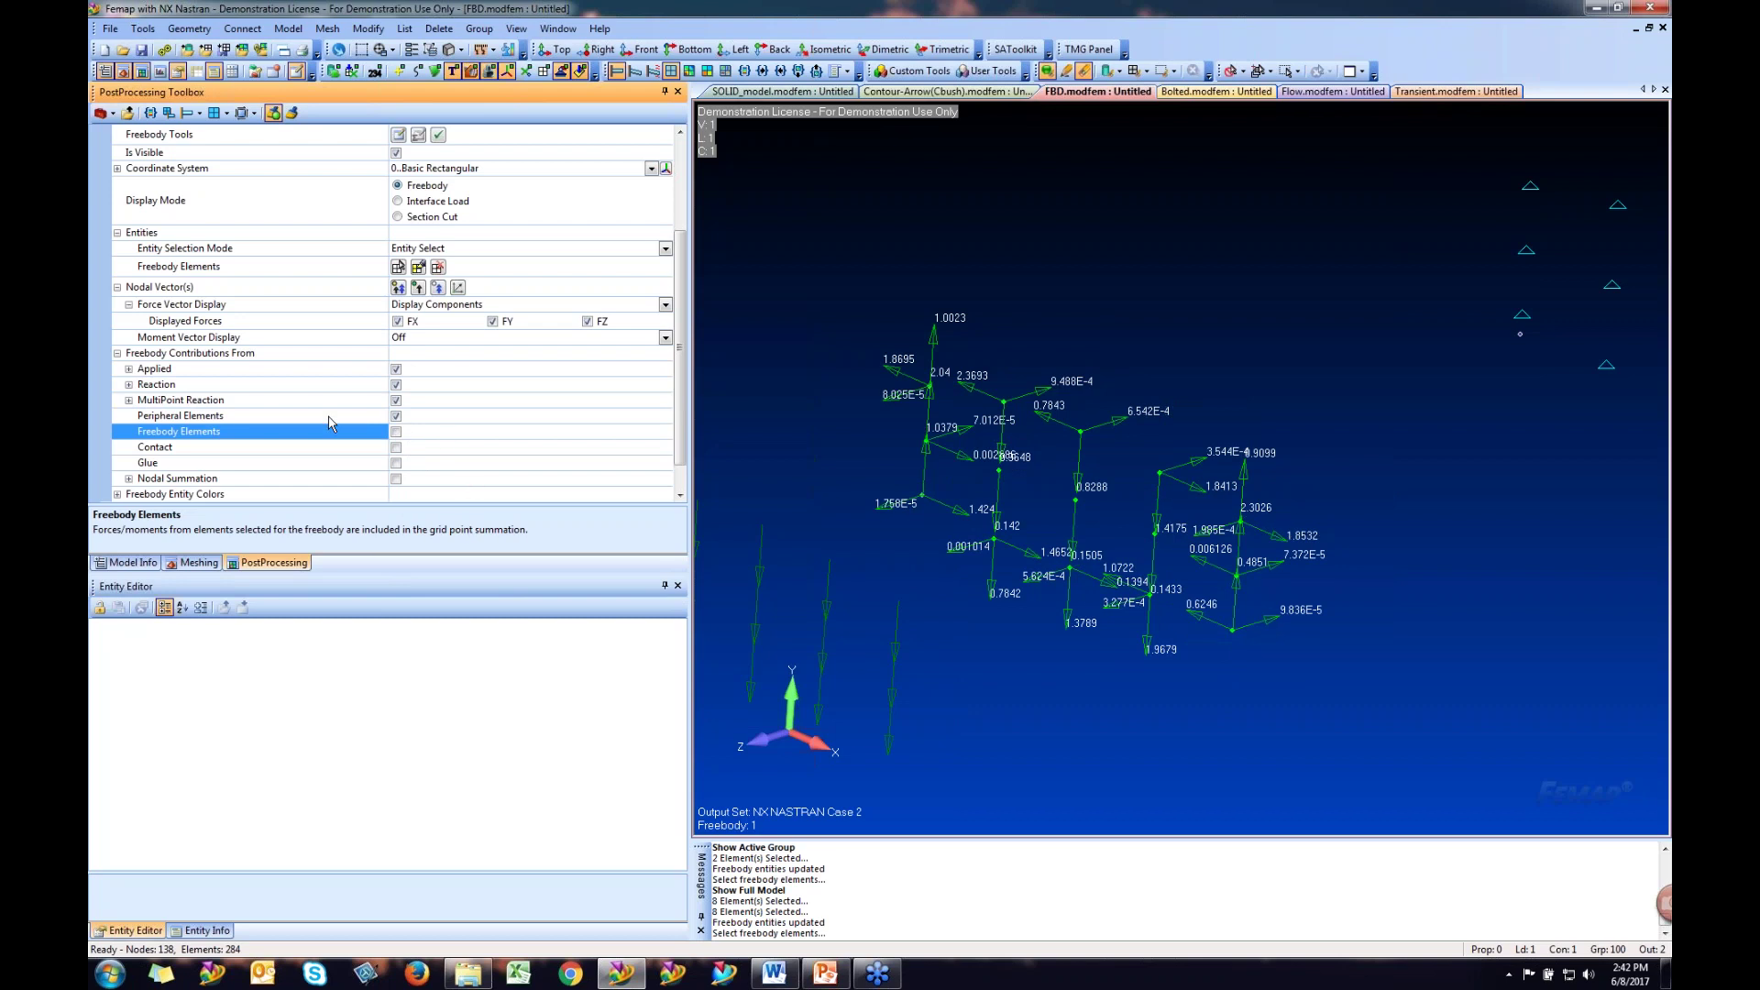
- Examine the freebody entity color settings for node markers, nodal force vectors and nodal moment vectors
scroll(309, 415, "down", 1)
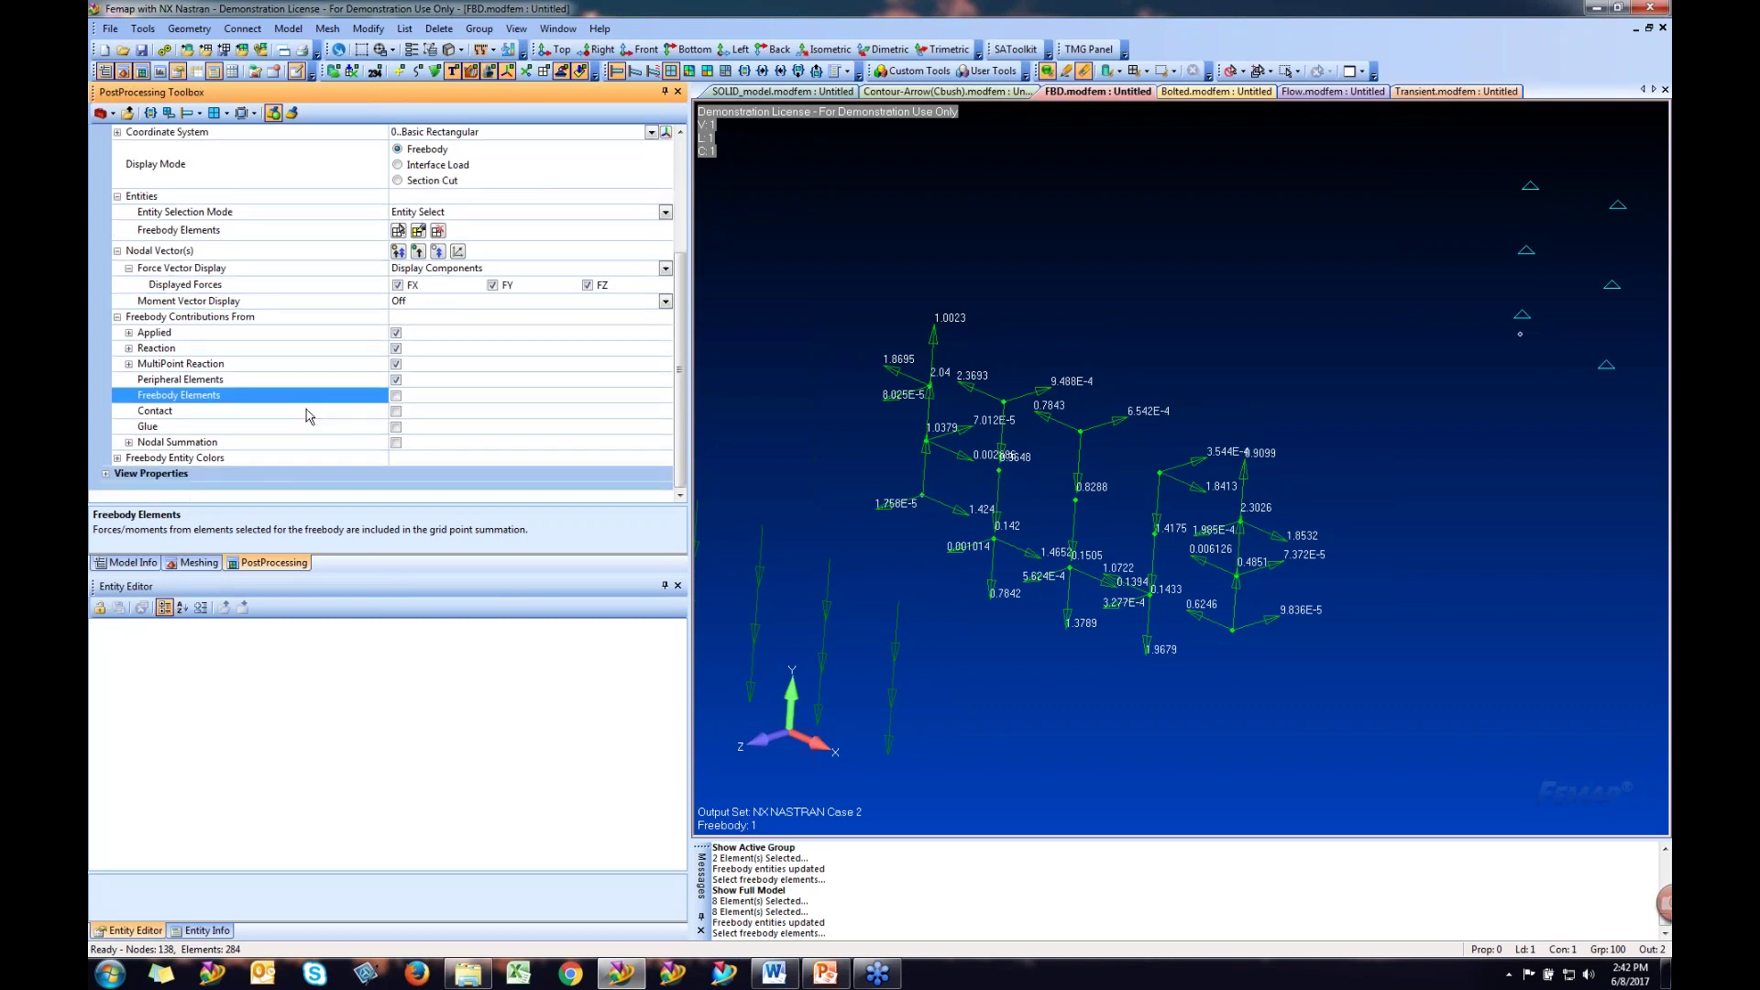
left_click(124, 459)
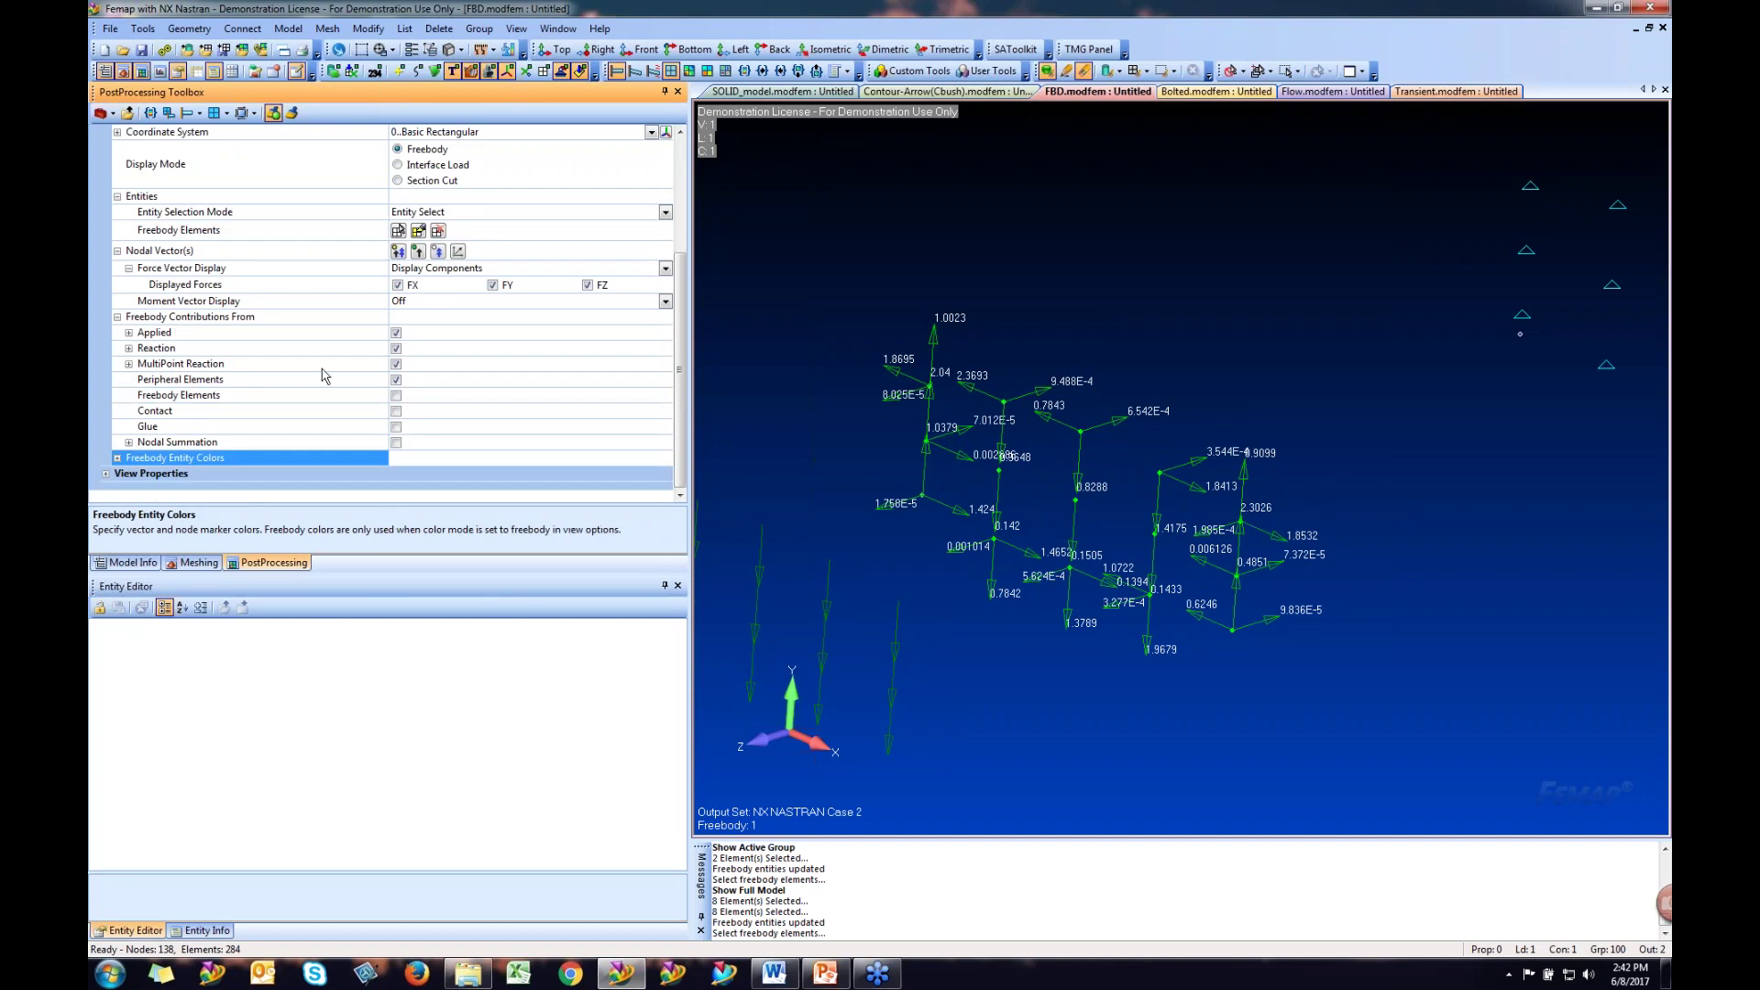
left_click(117, 458)
scroll(490, 408, "down", 2)
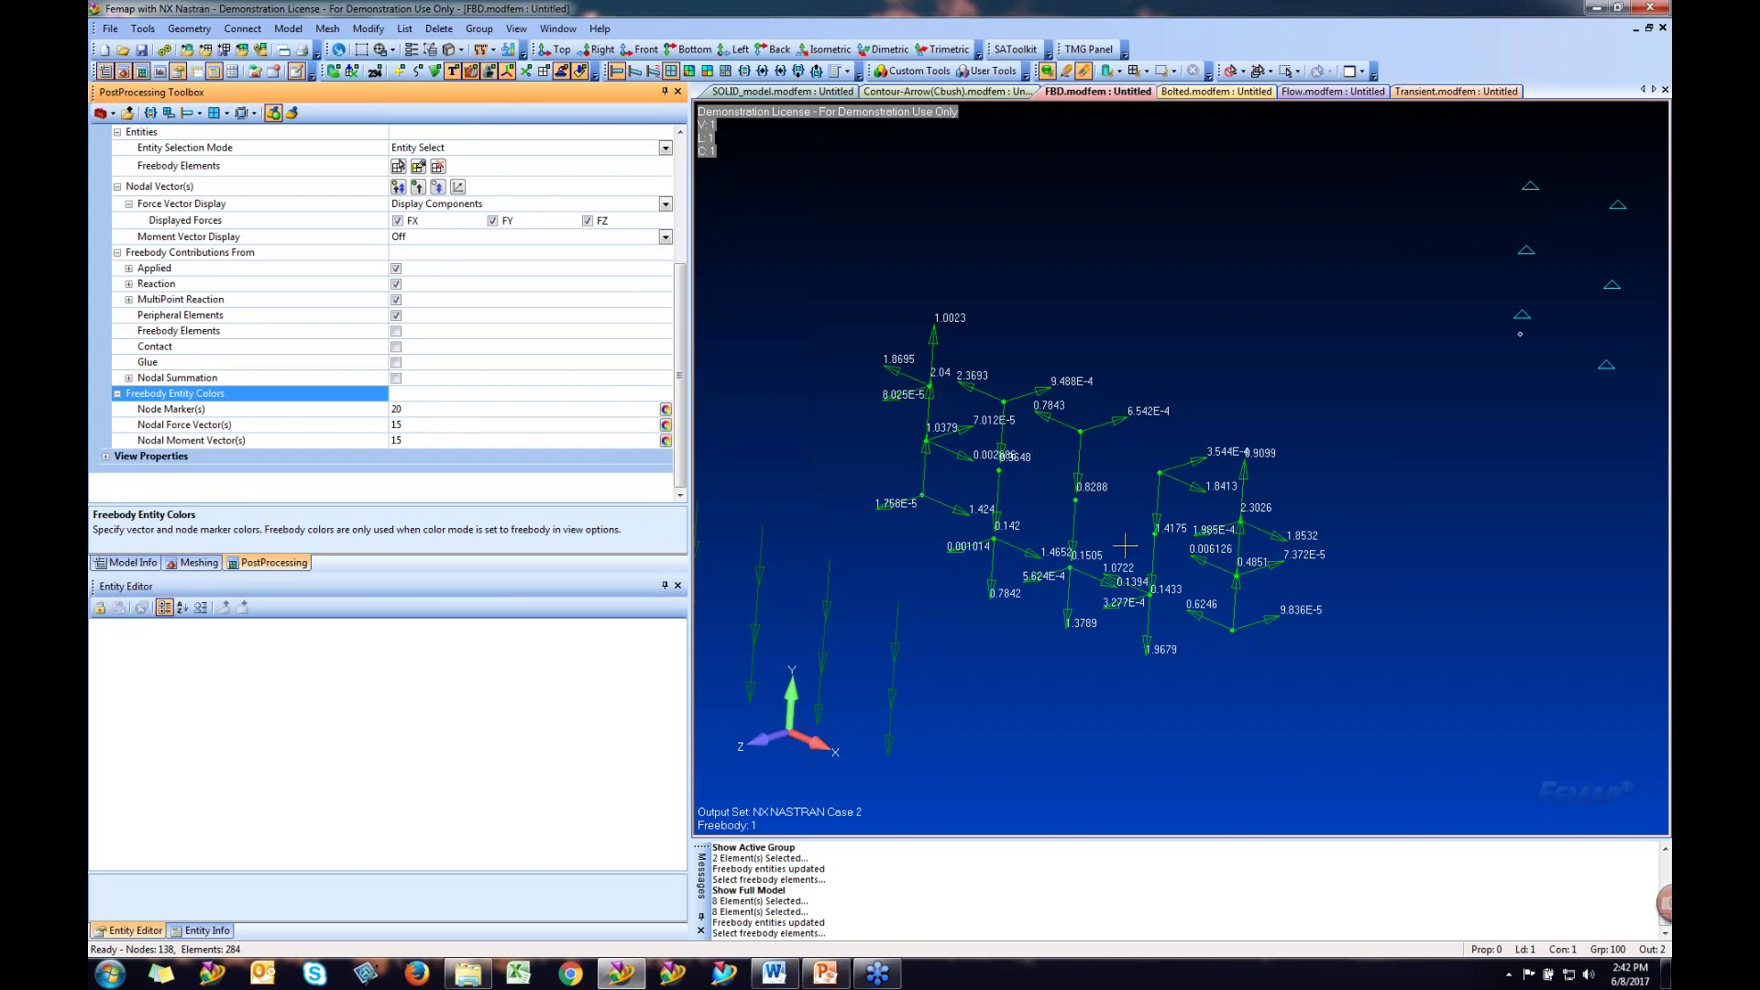
scroll(1125, 546, "up", 3)
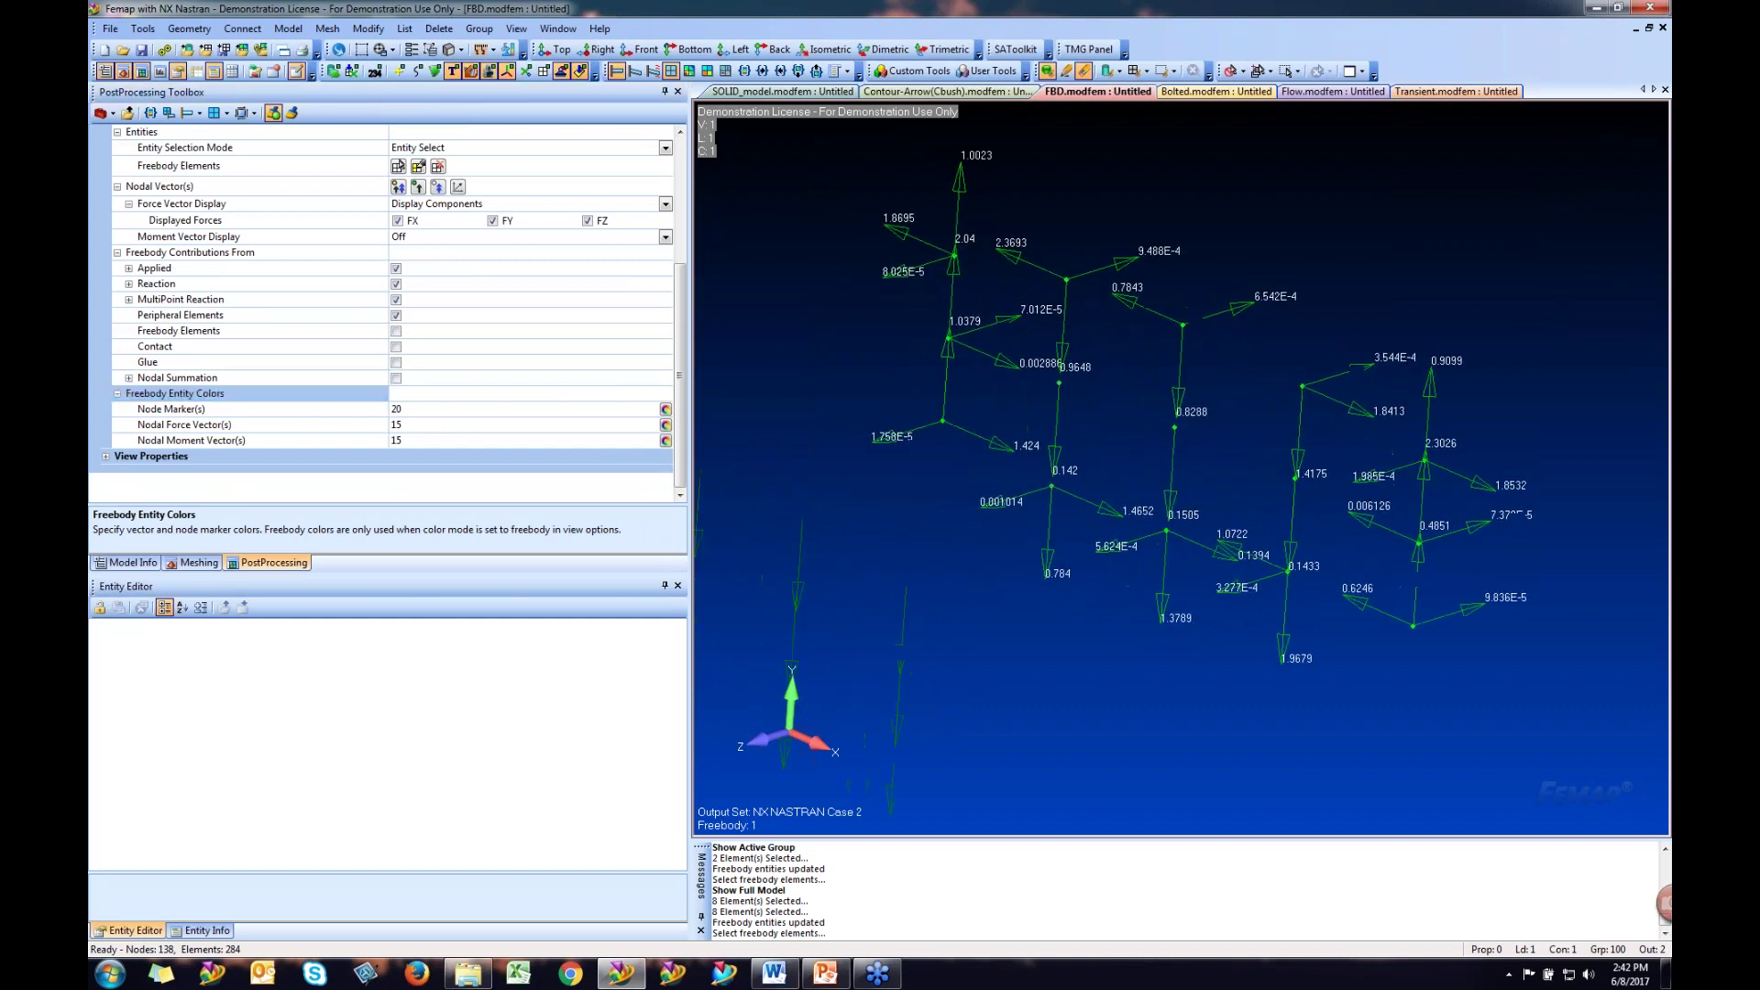
- Expand the freebody view properties and turn off the node markers
left_click(107, 457)
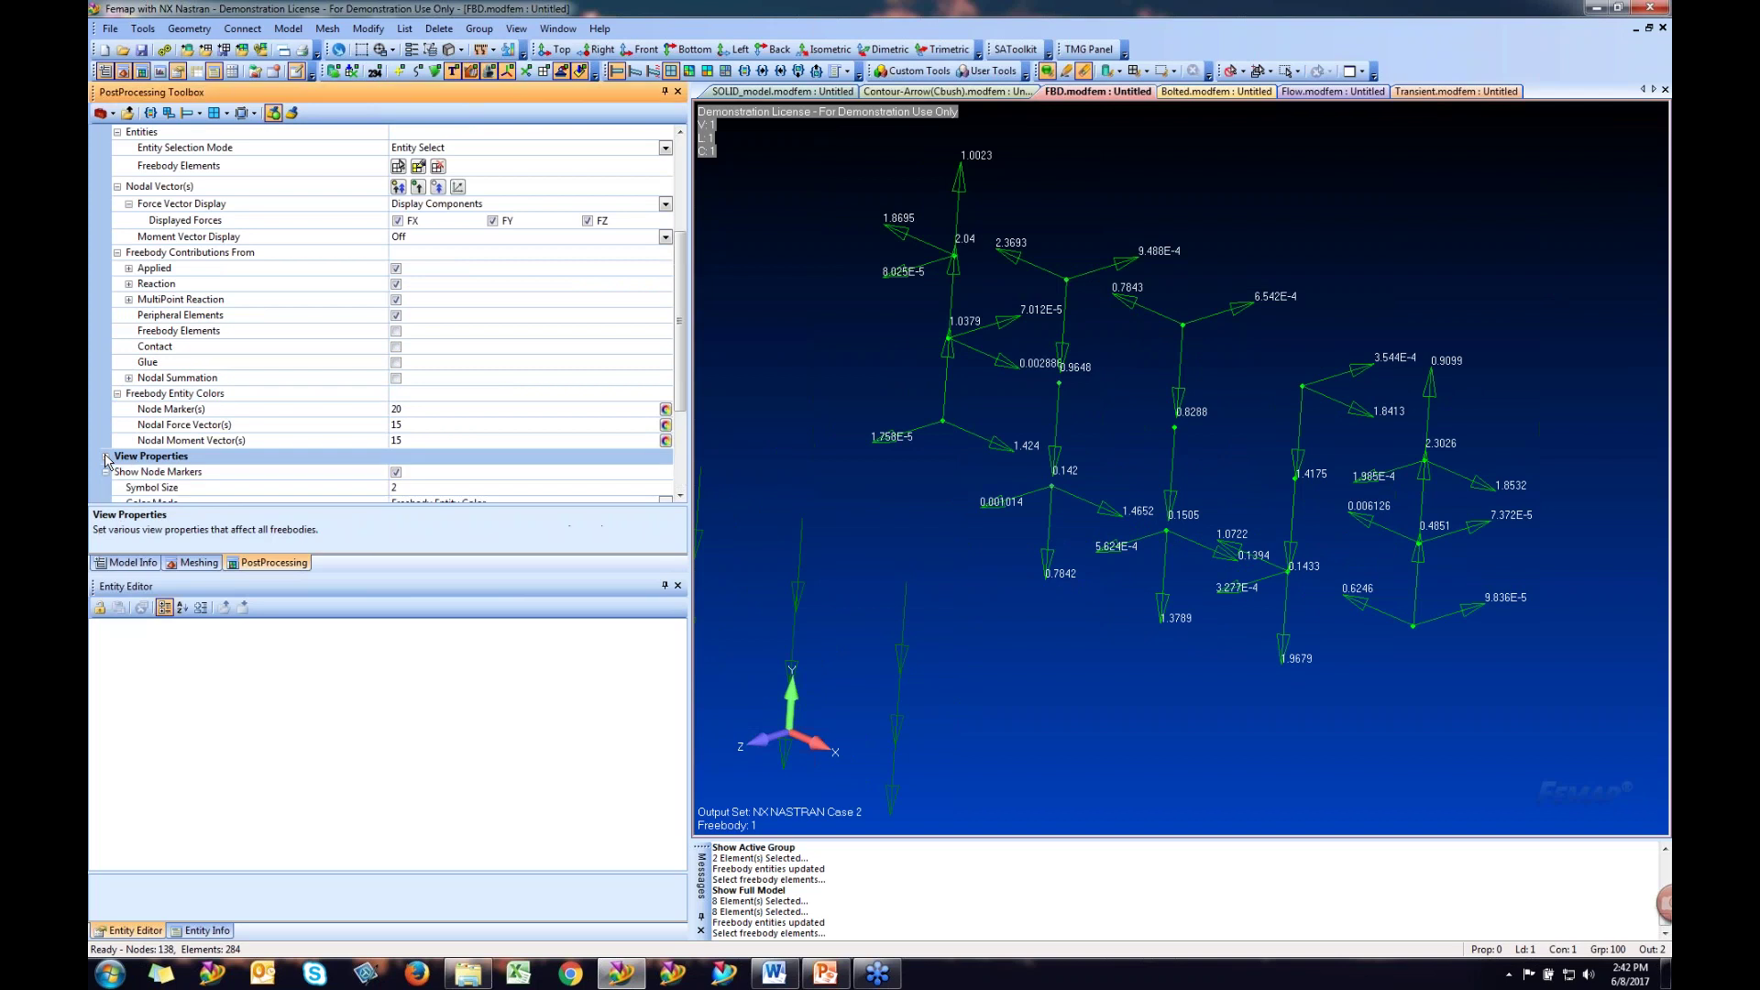
scroll(330, 418, "down", 4)
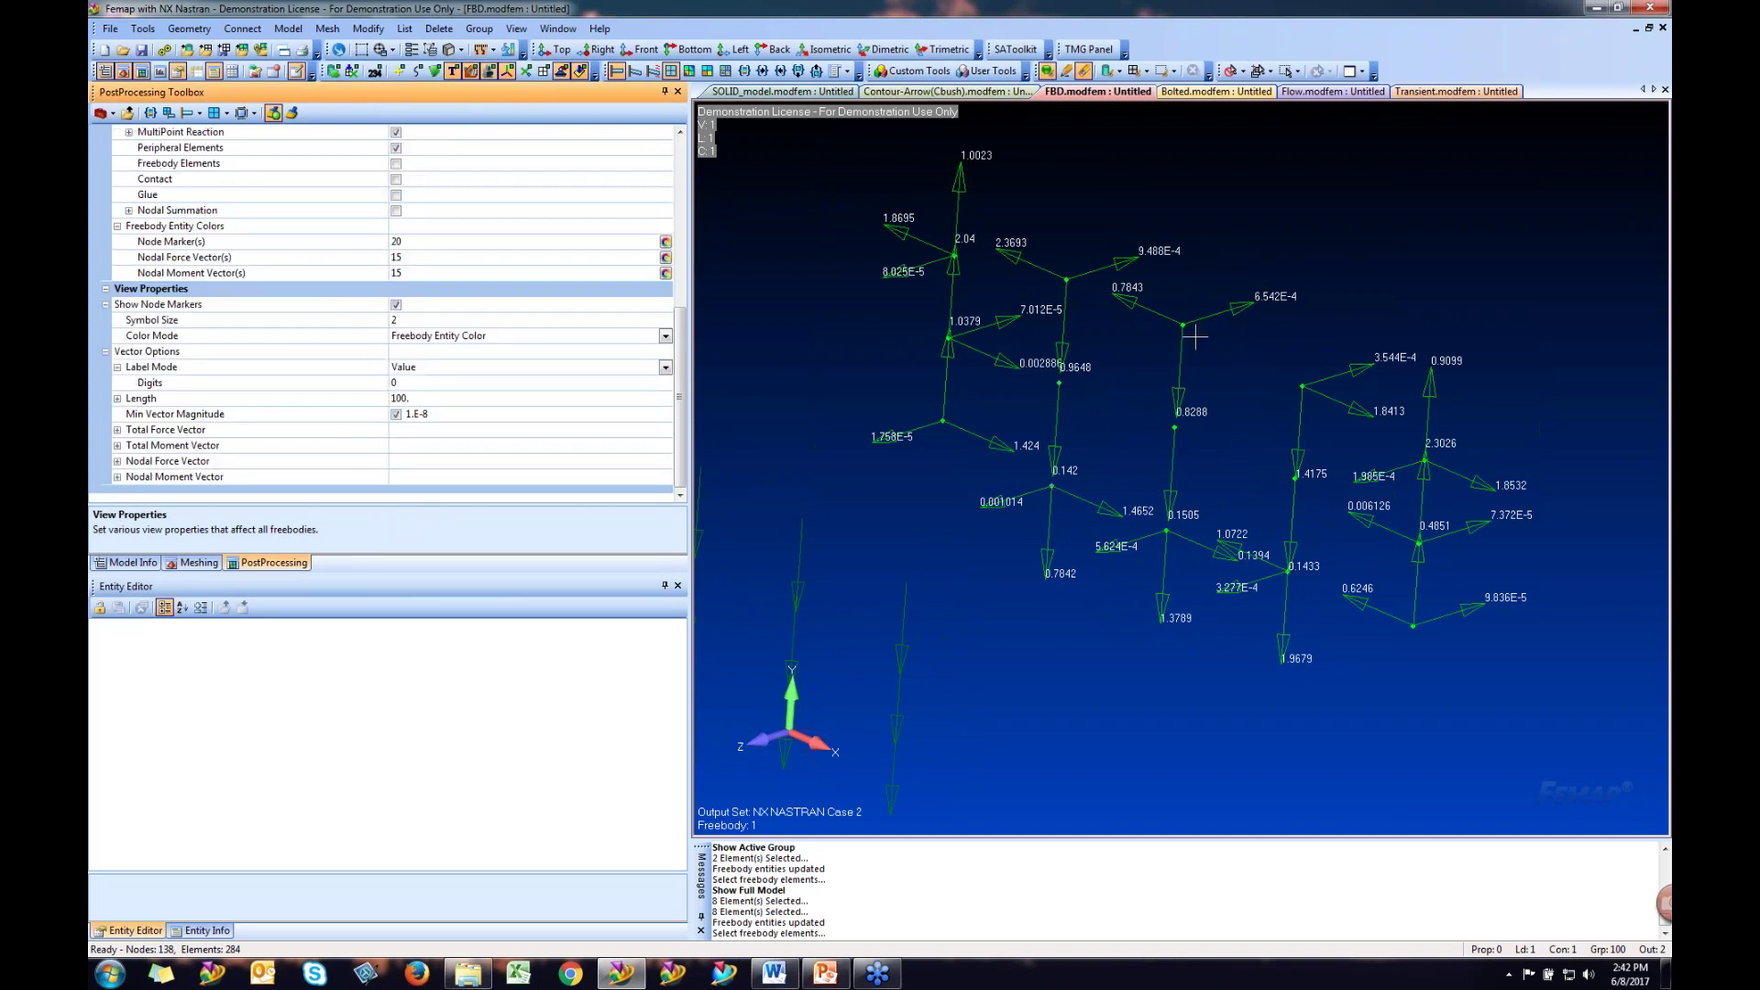
left_click(396, 305)
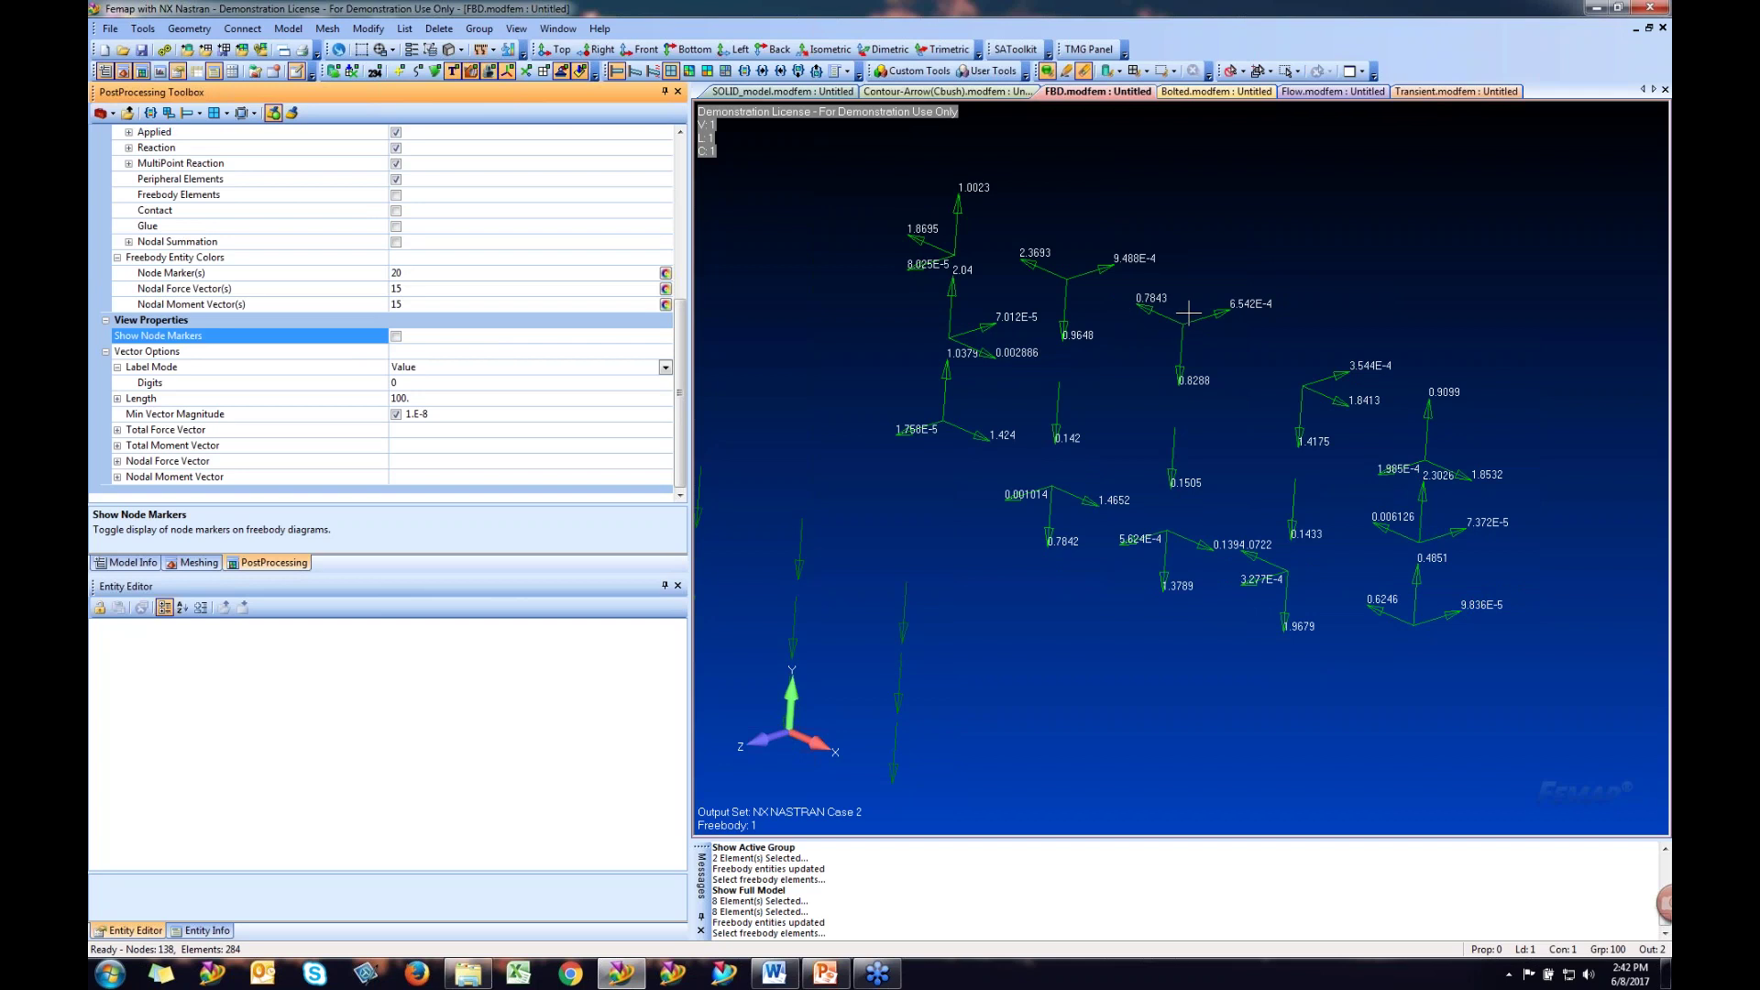
- Switch the vector label mode to No Labels, then return it to Value
left_click(670, 371)
left_click(668, 369)
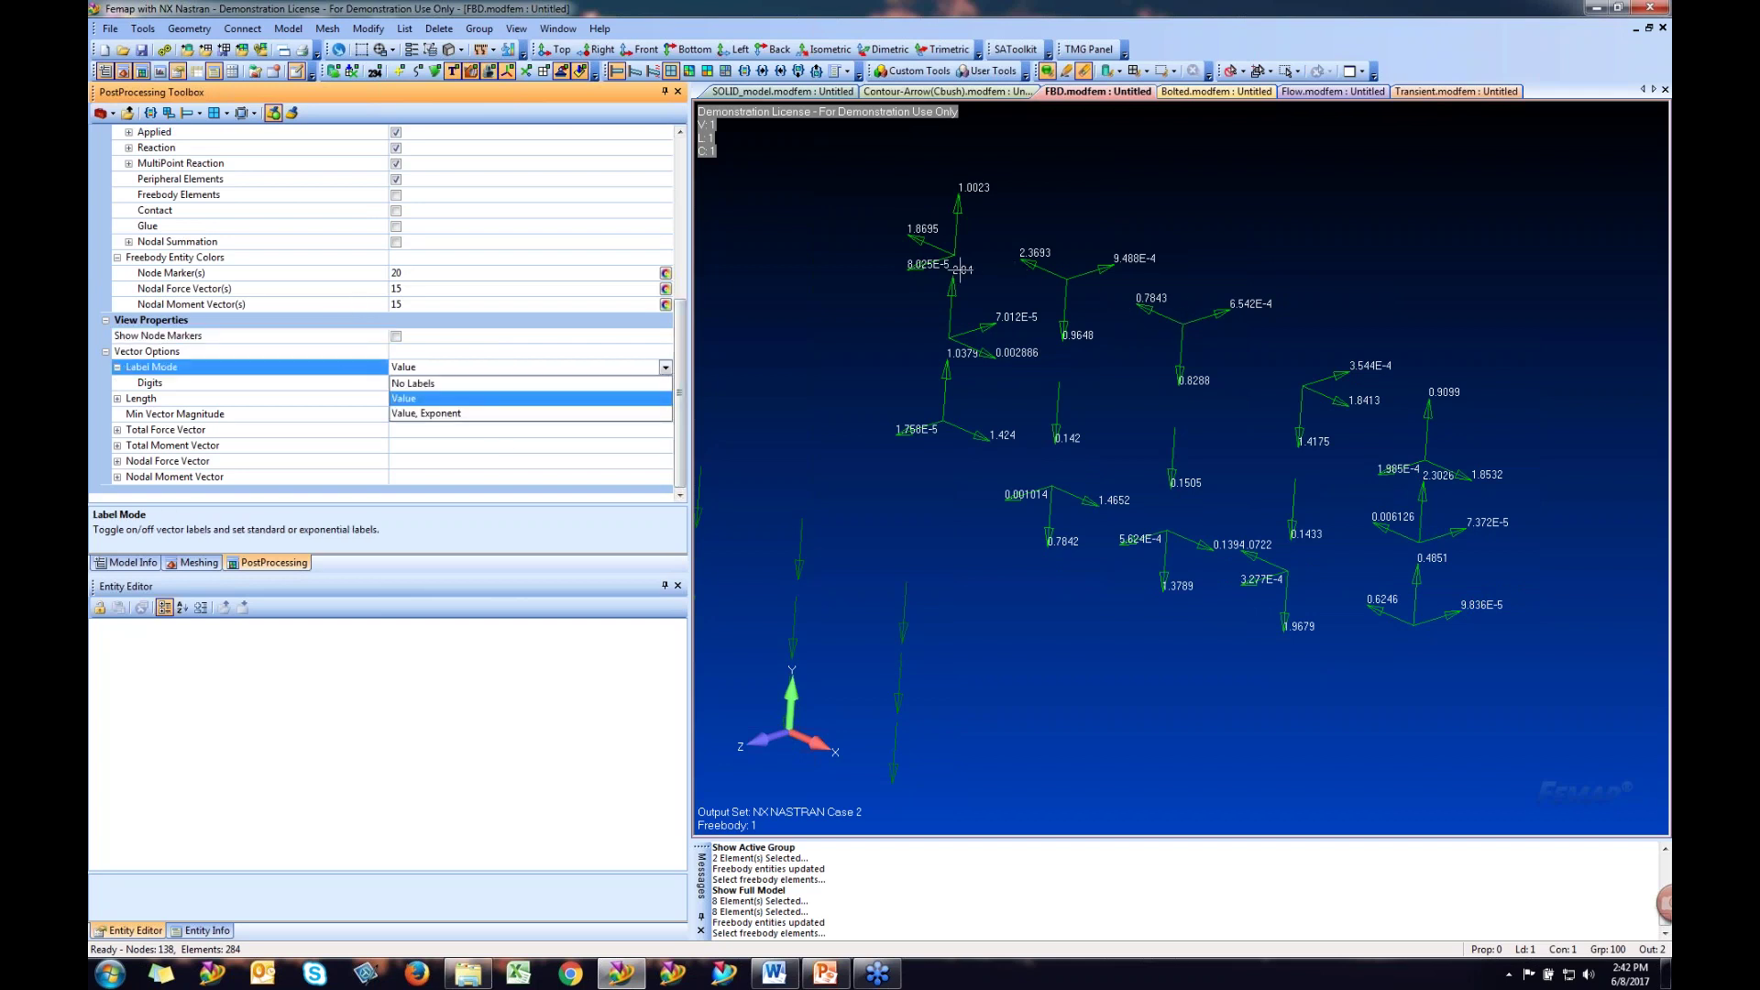
left_click(414, 384)
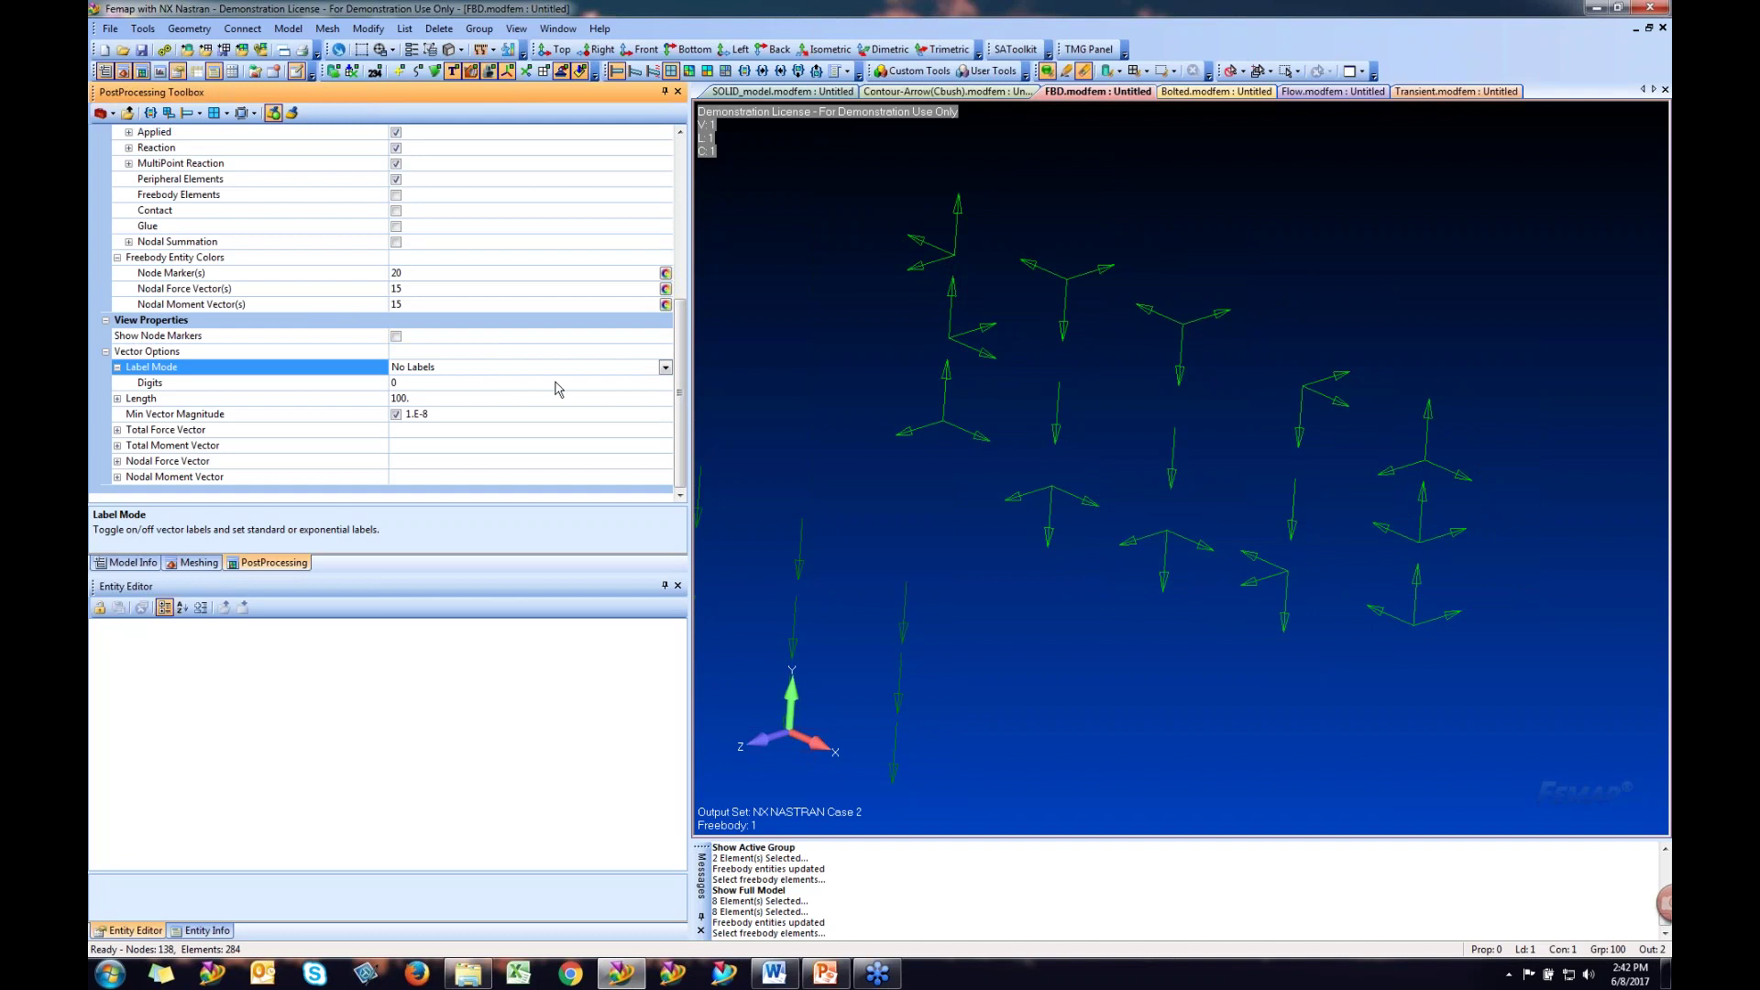
left_click(666, 369)
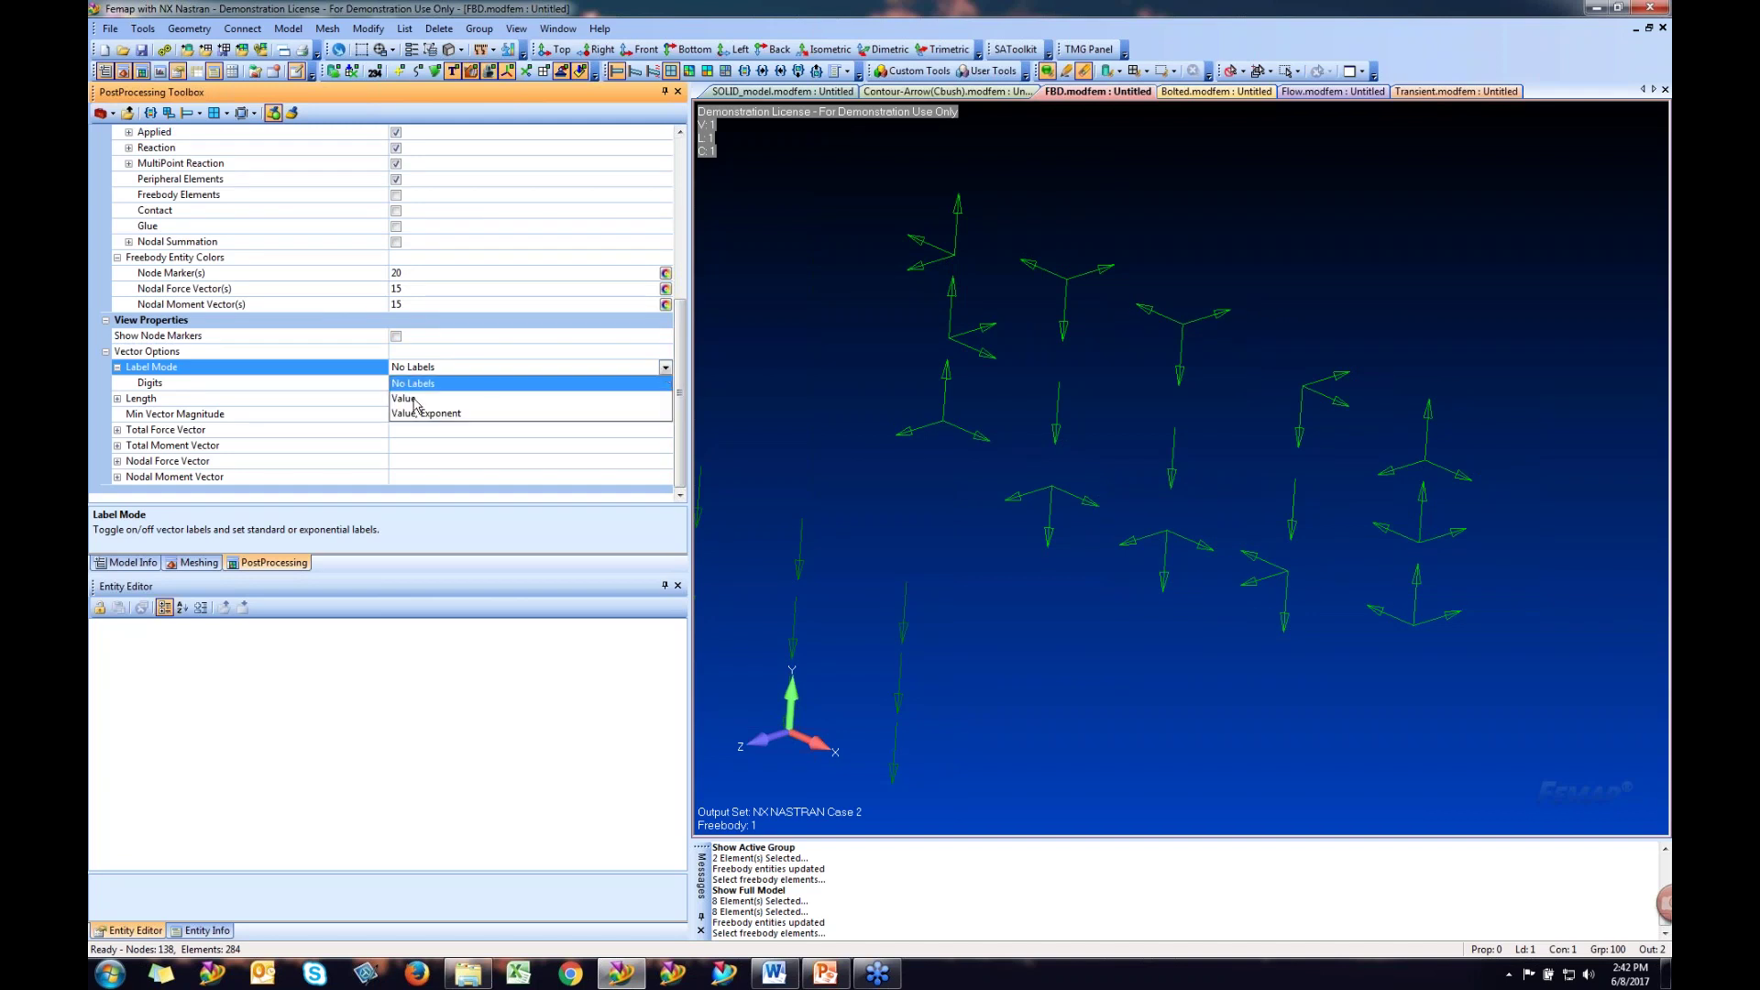
left_click(414, 401)
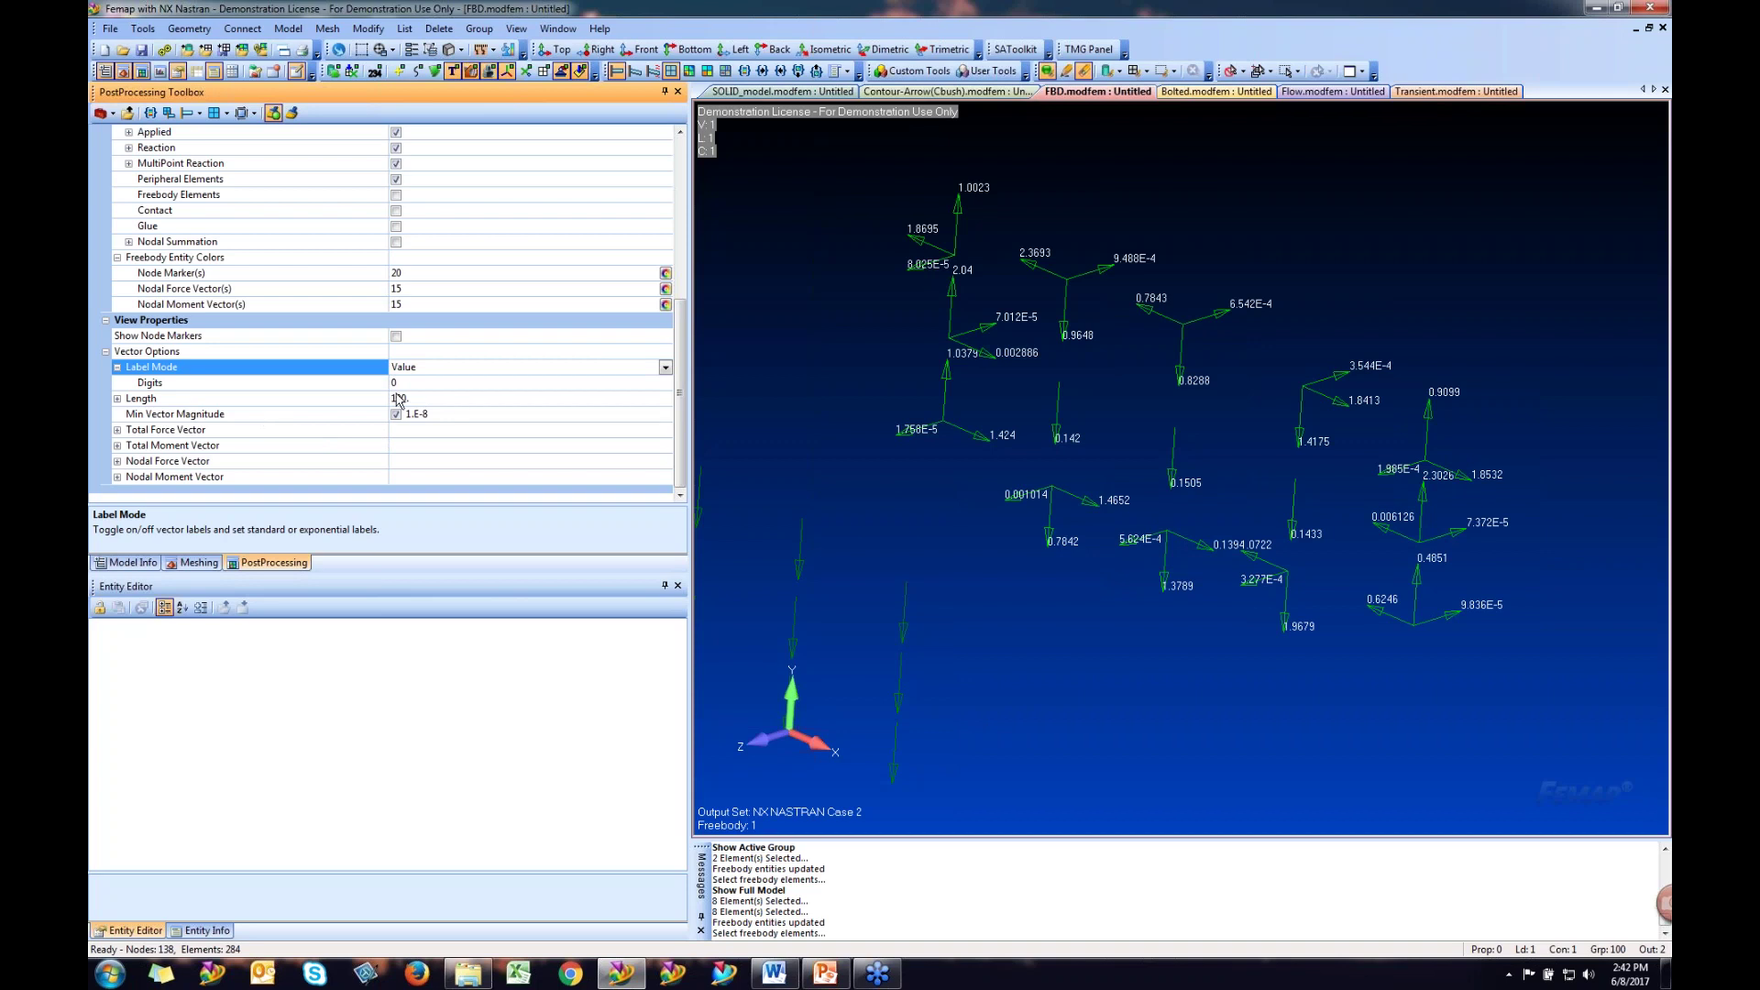
- Expand the total and nodal vector view options and set the total force vector's style to 2..Solid Arrow
left_click(119, 430)
scroll(128, 455, "down", 1)
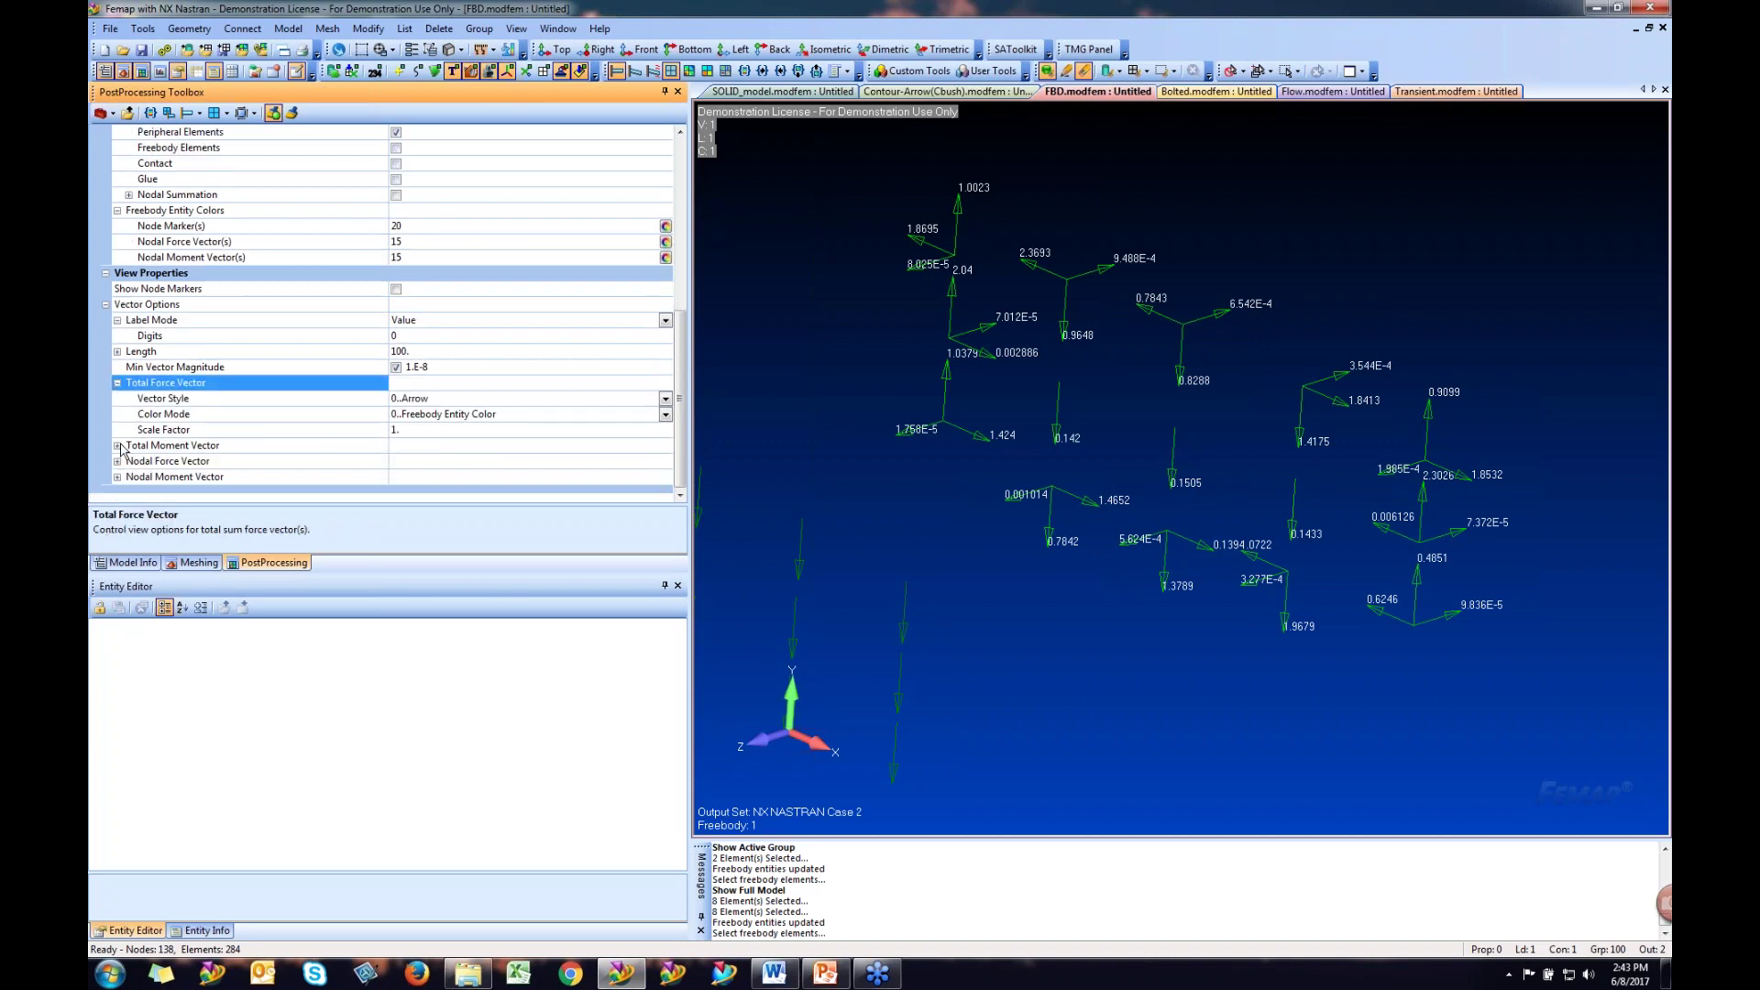
left_click(119, 446)
scroll(121, 459, "down", 1)
left_click(117, 463)
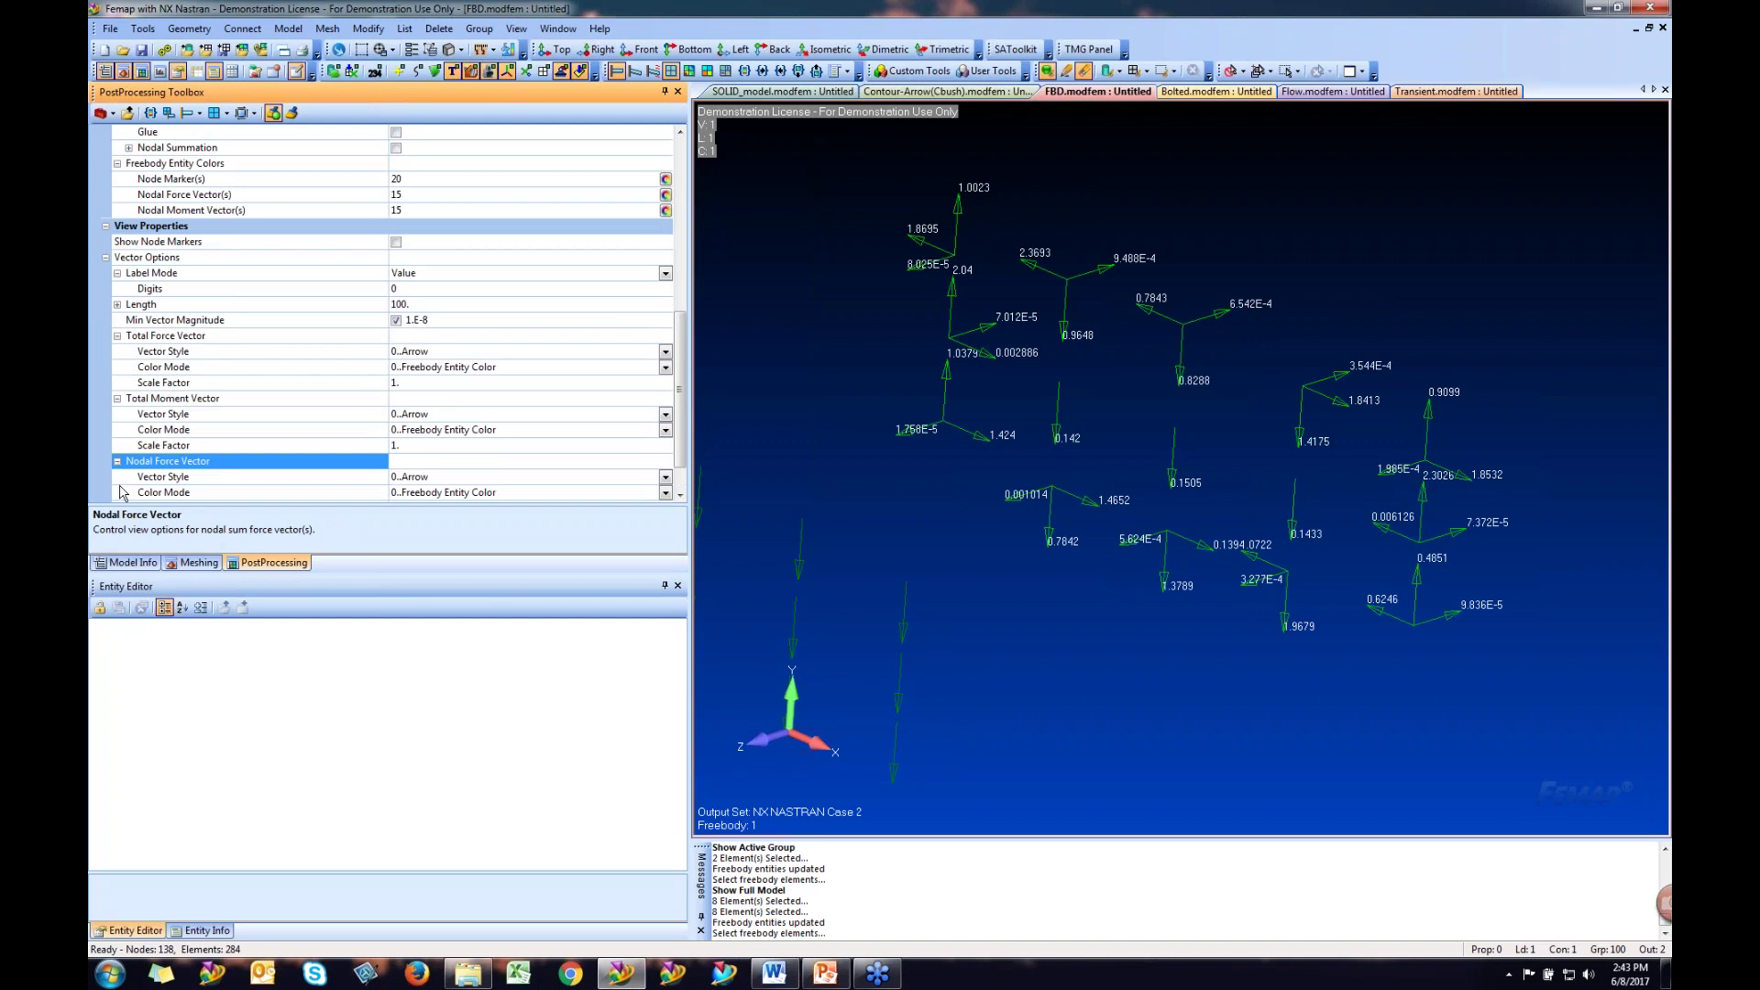
scroll(118, 472, "down", 1)
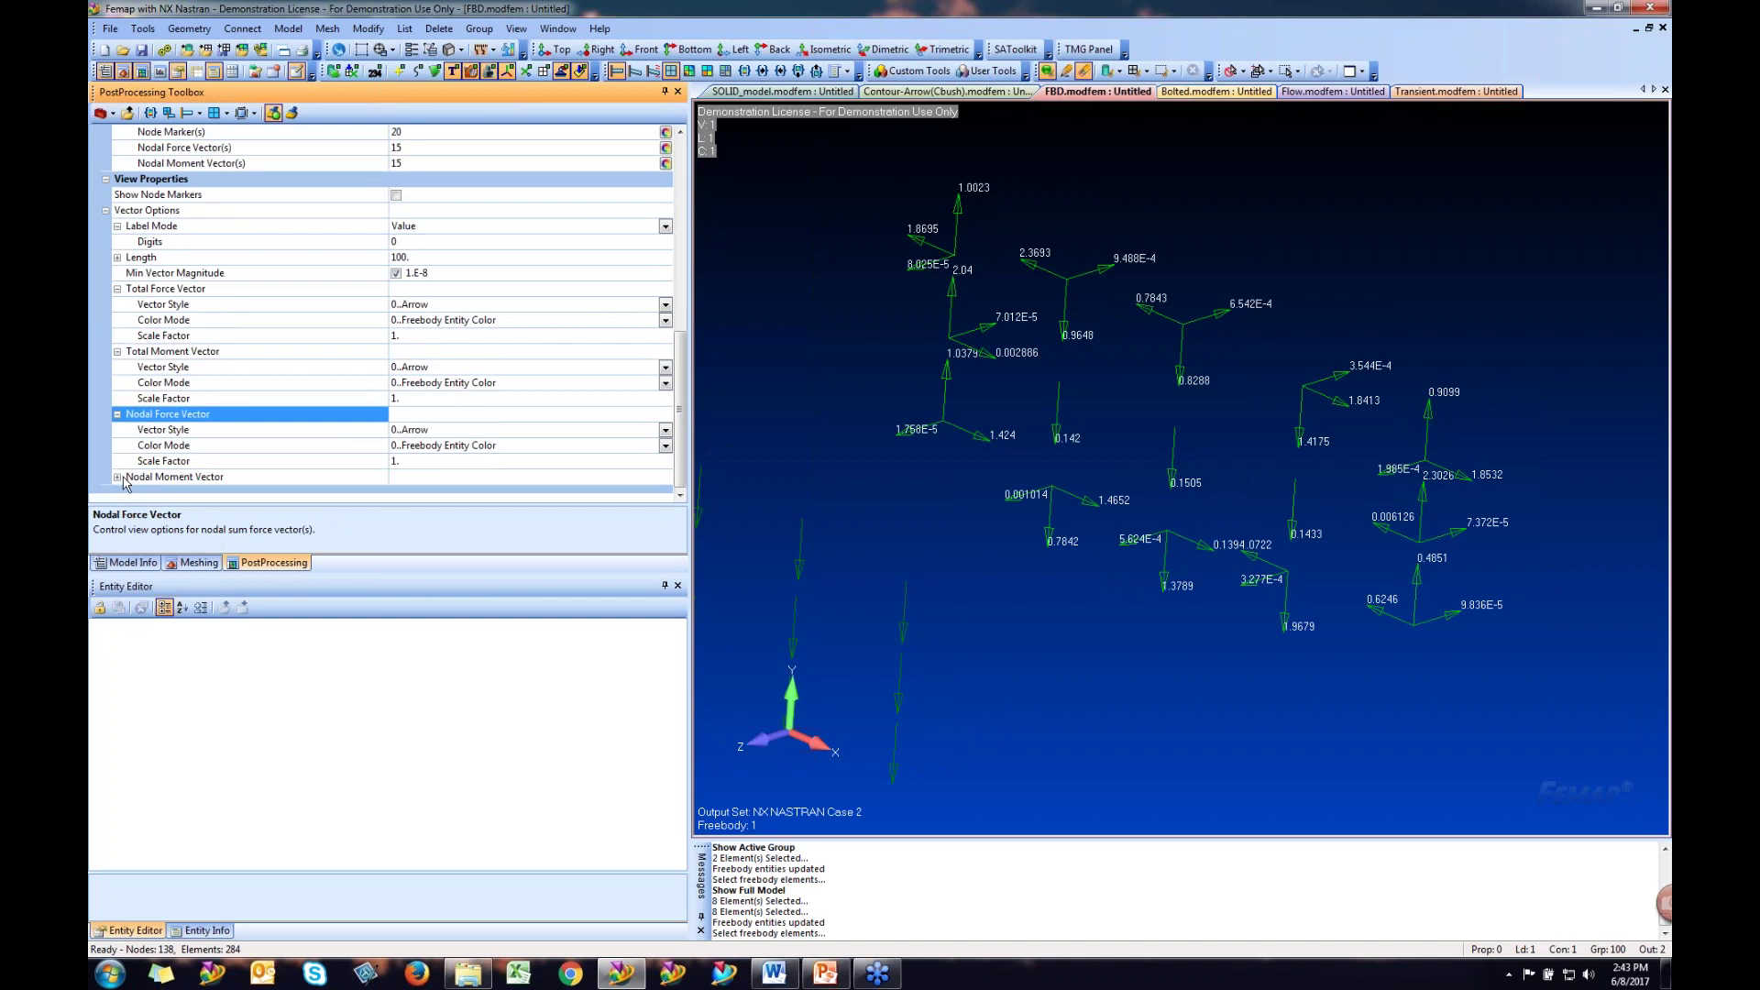
left_click(126, 479)
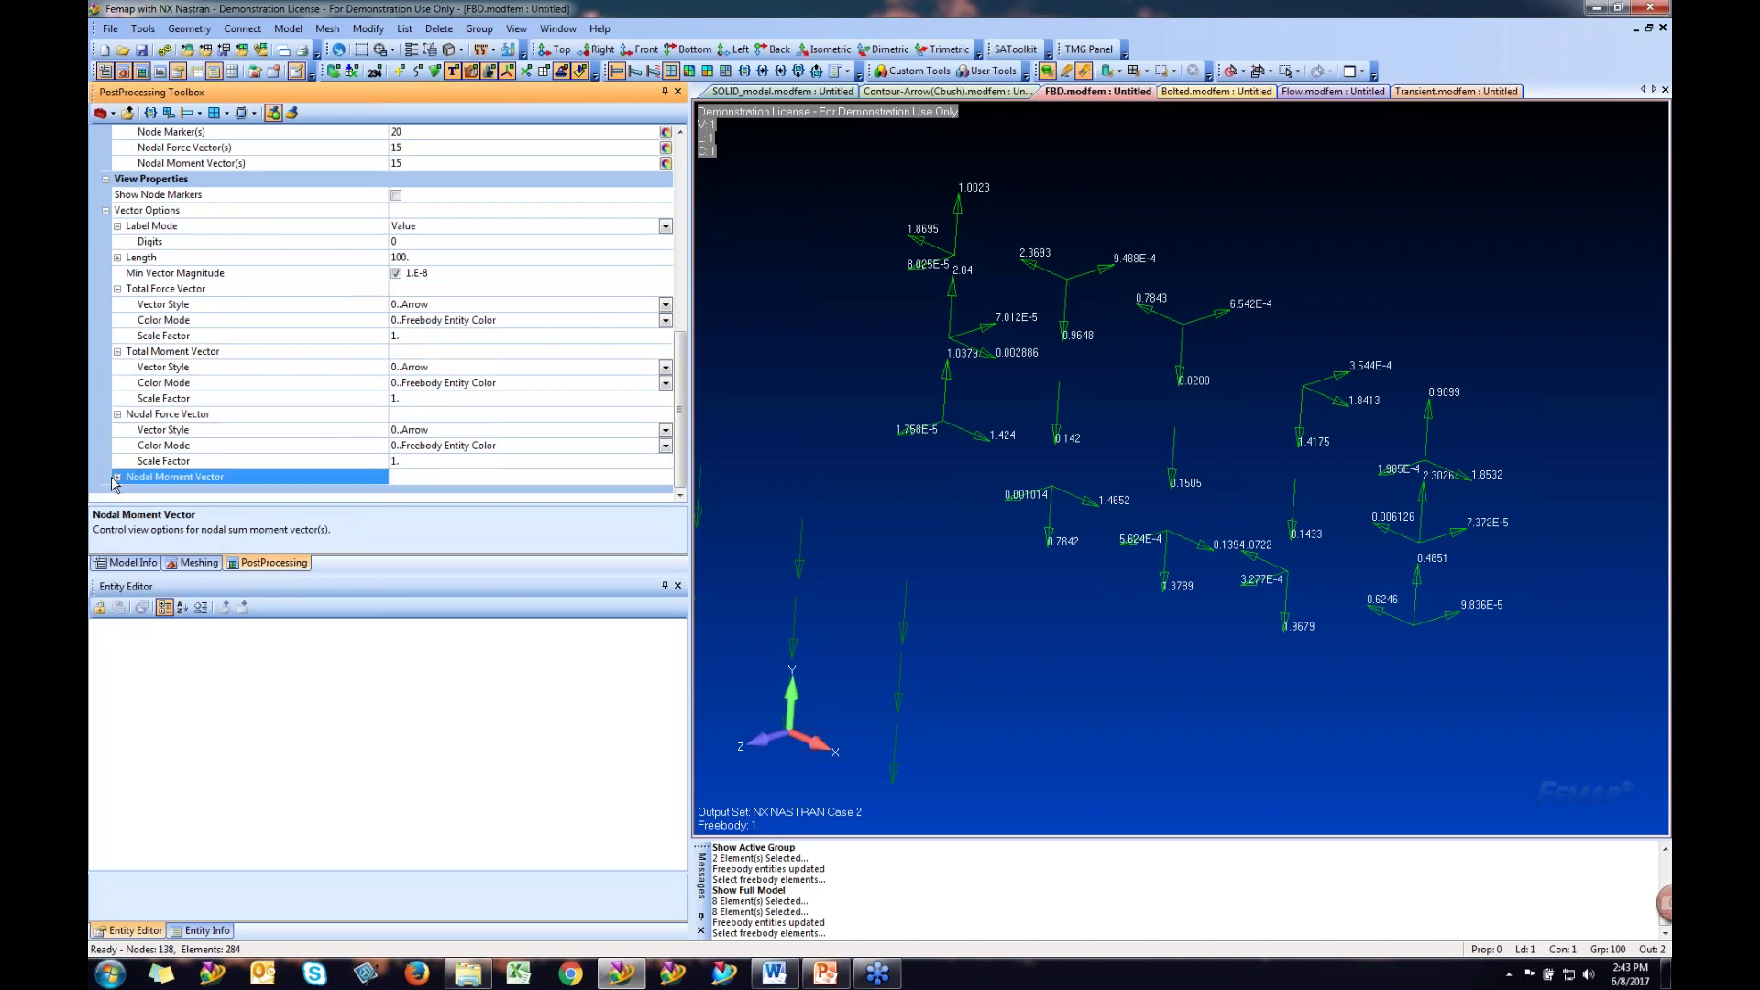
left_click(664, 305)
left_click(438, 352)
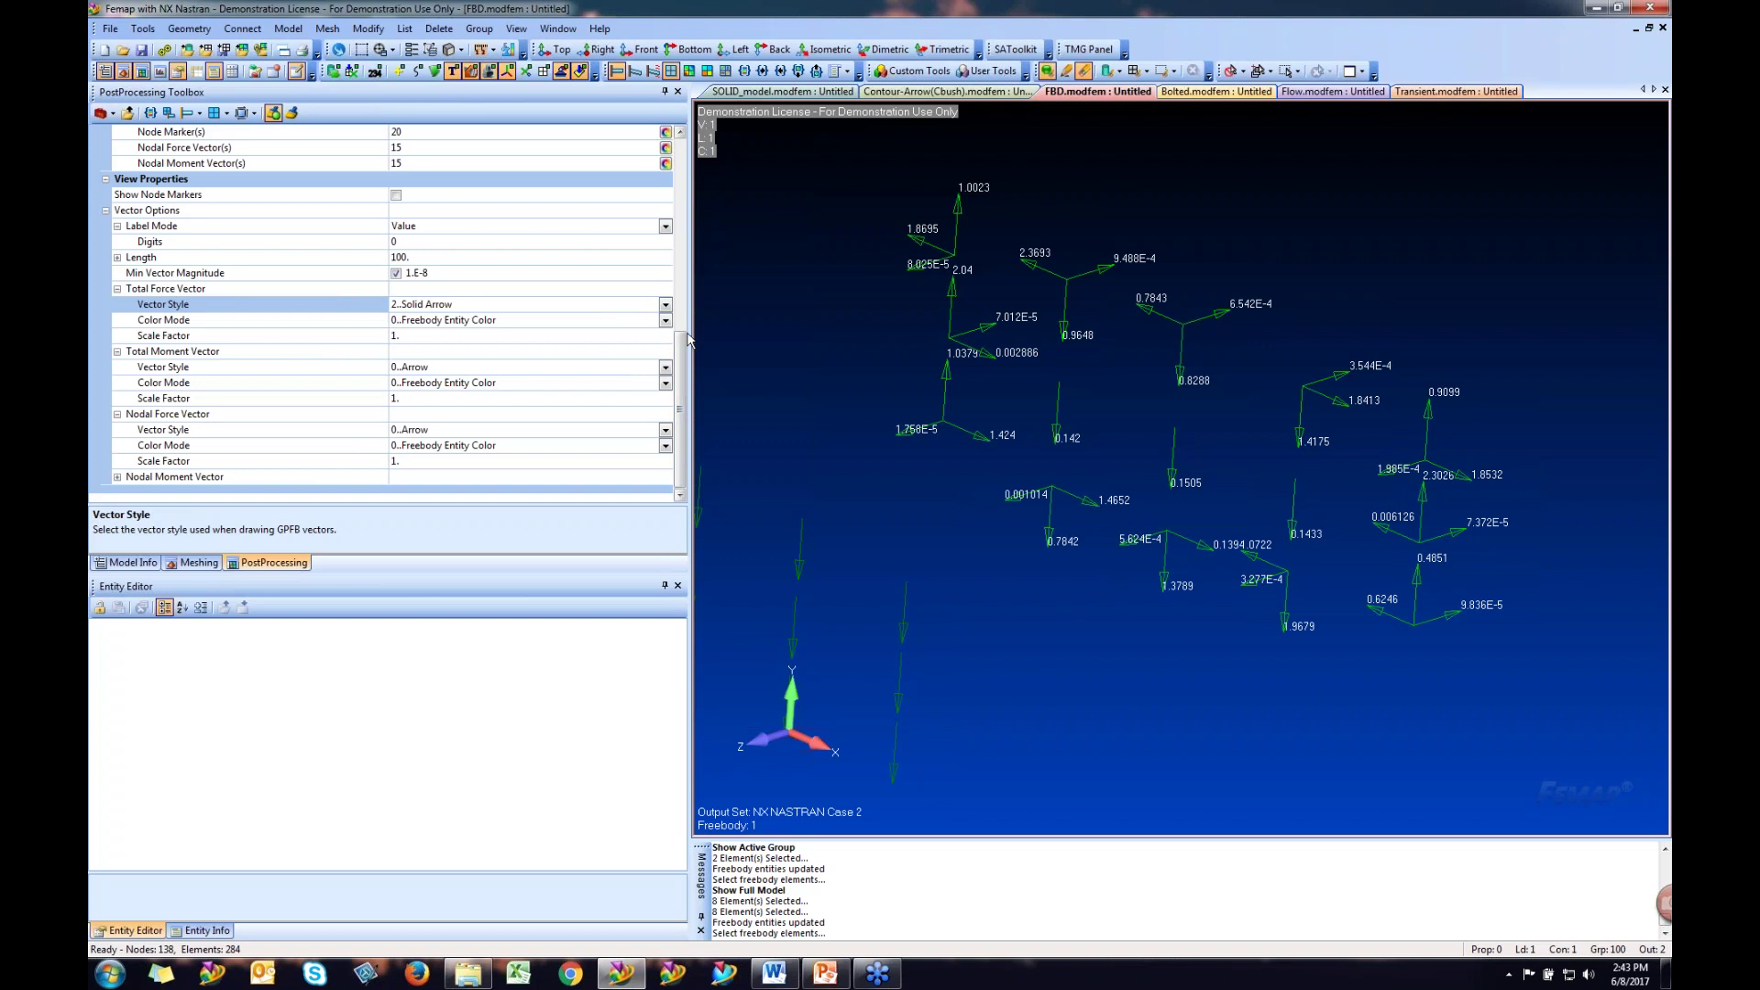
left_click_drag(681, 362, 689, 144)
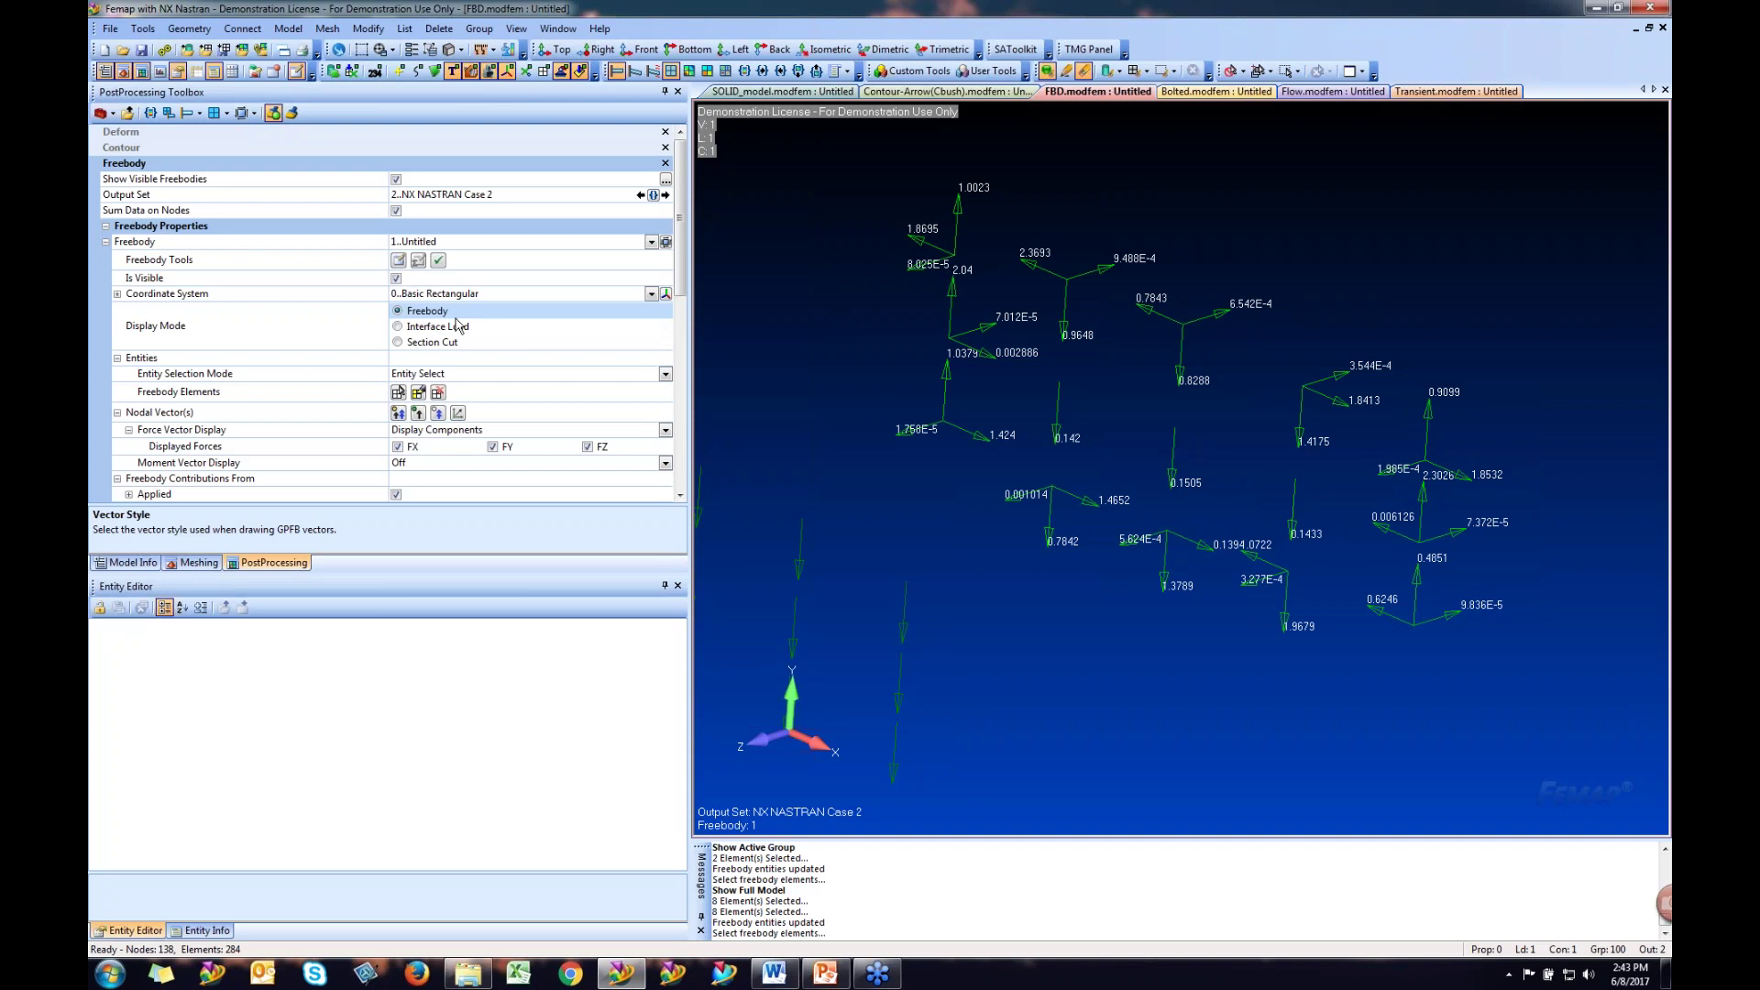
- Switch the freebody display mode to Interface Load, auto-selecting the free-edge nodes and auto-locating the total summation vector at the freebody nodes' center
left_click(407, 331)
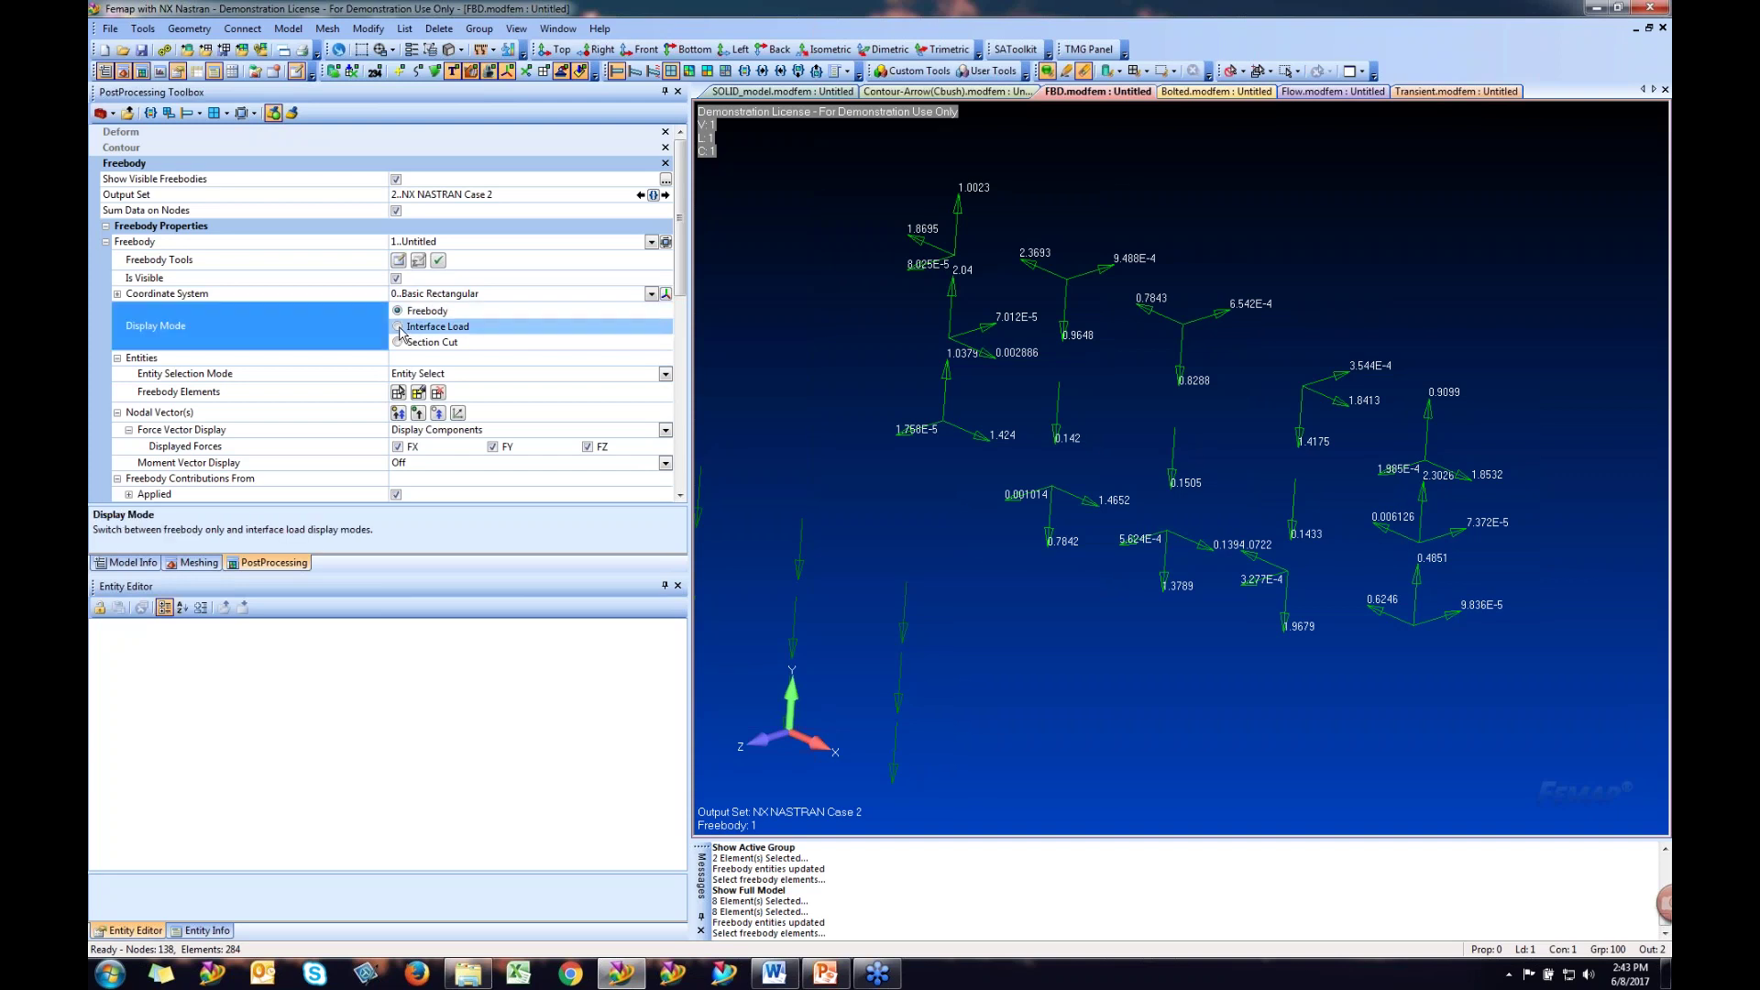
left_click_drag(913, 442, 809, 220)
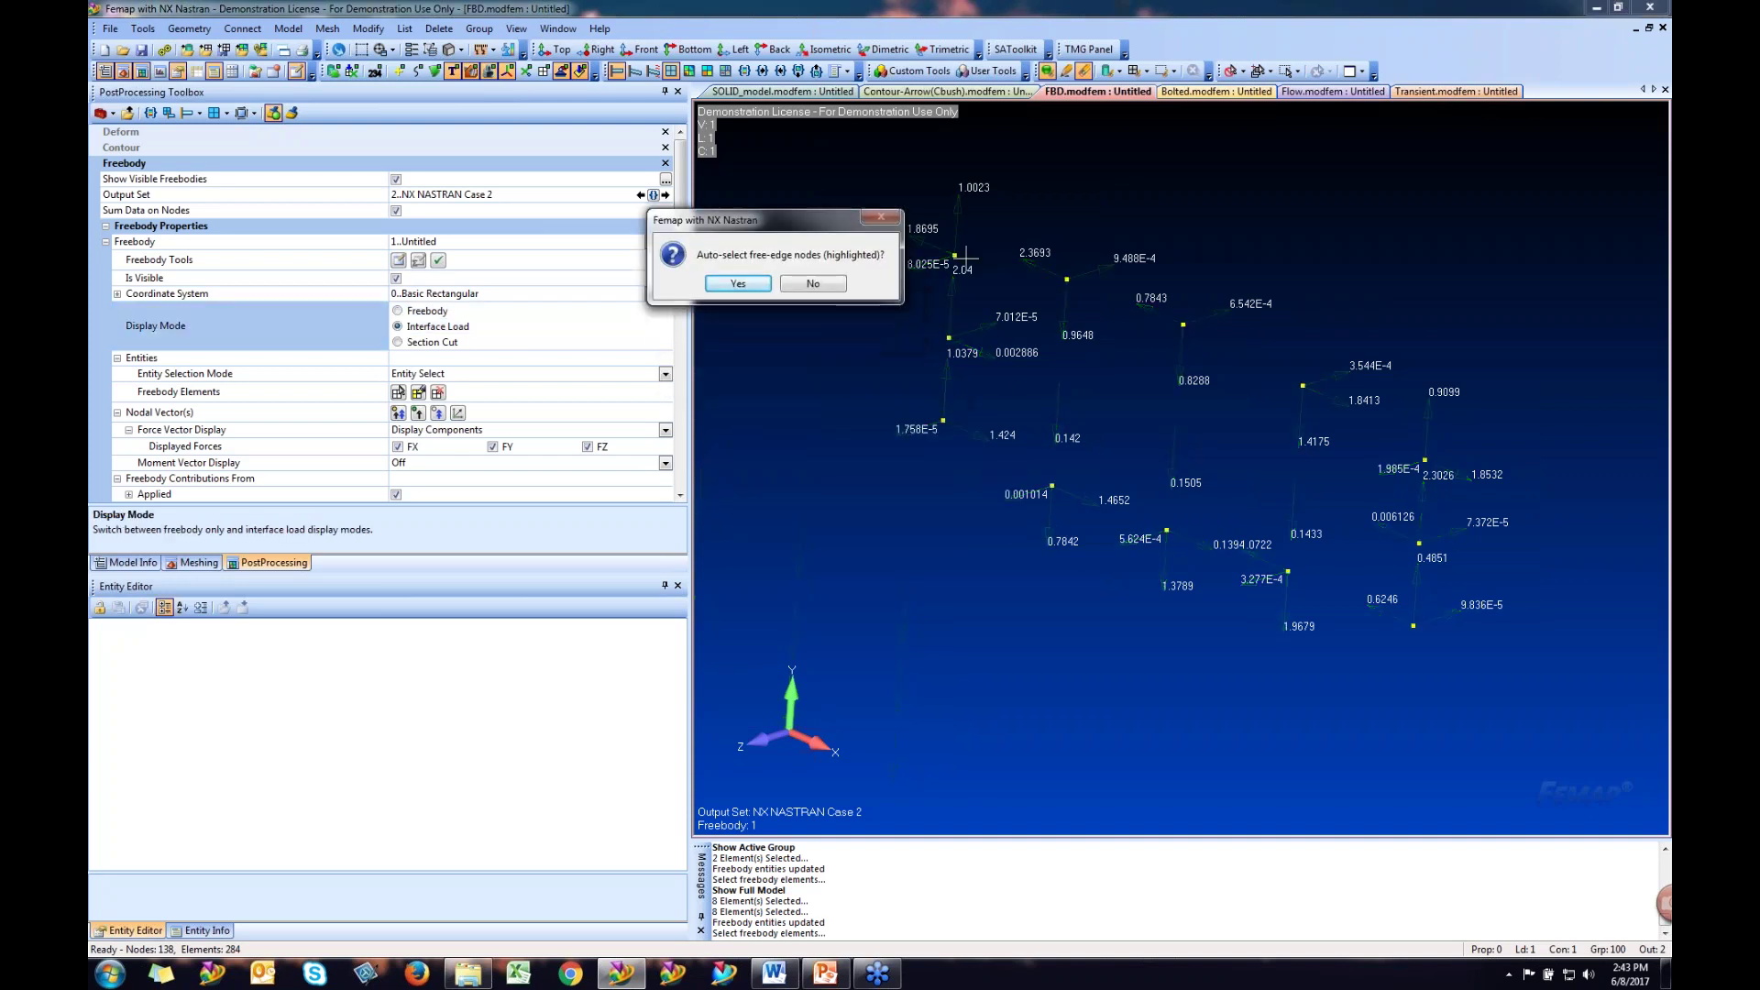
left_click(734, 285)
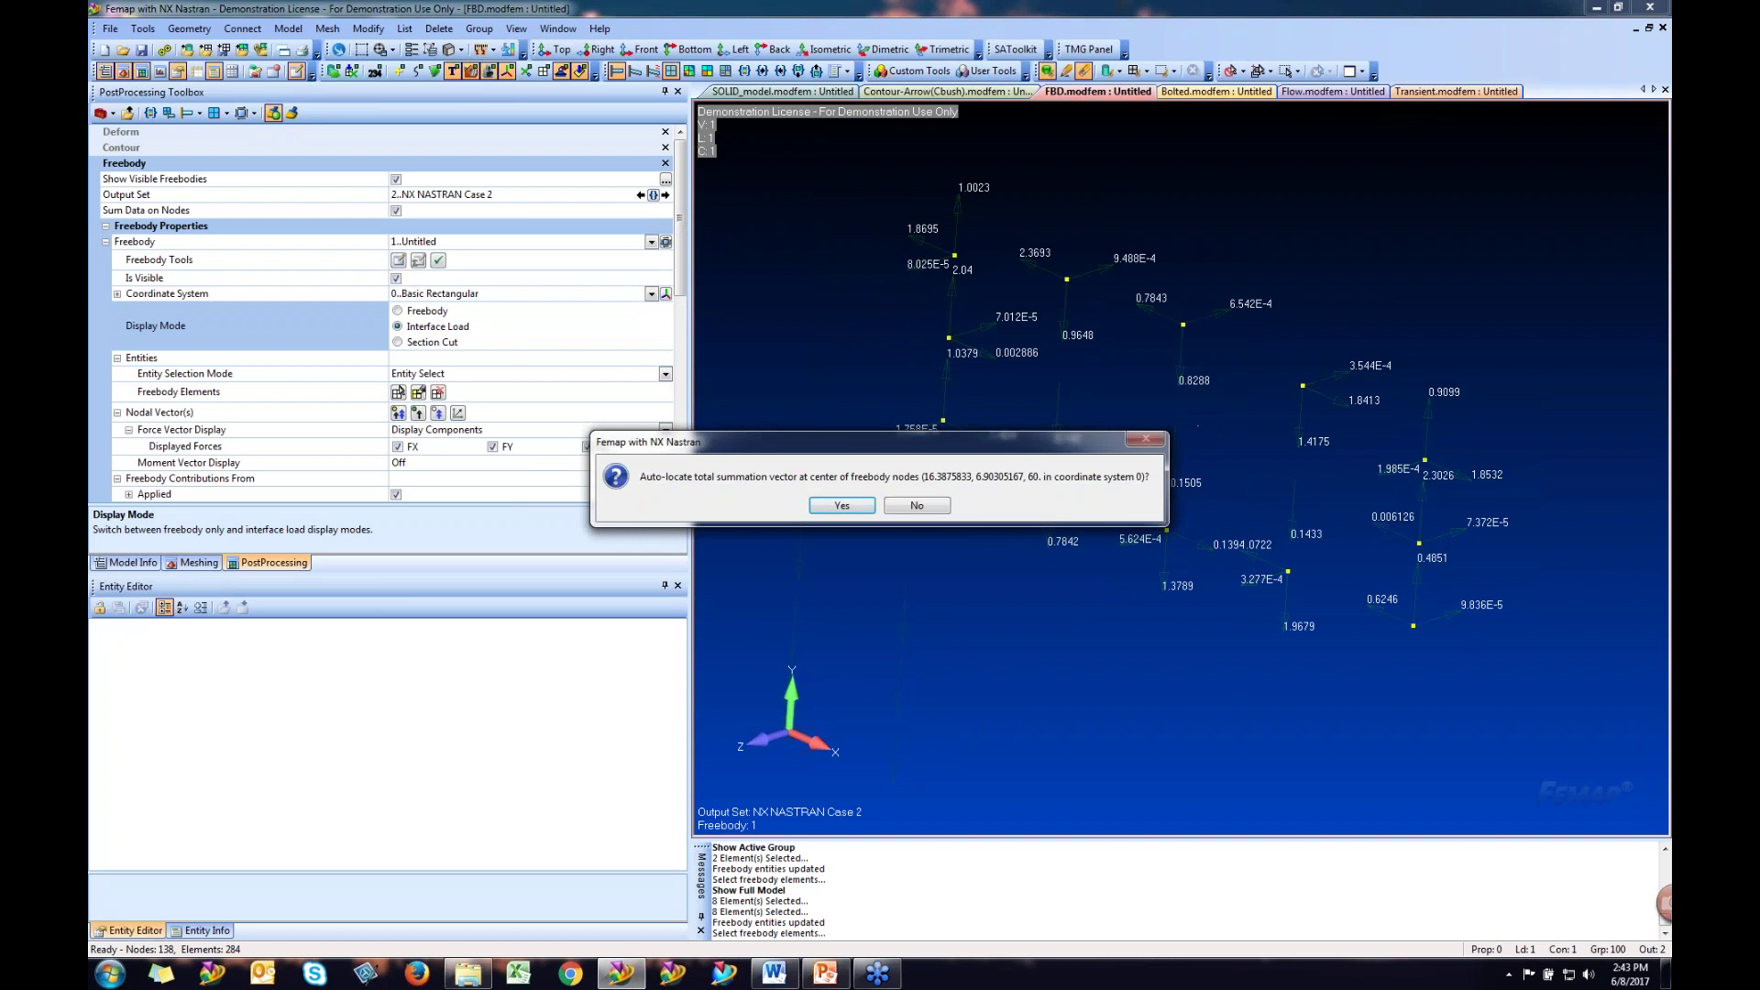
left_click(841, 505)
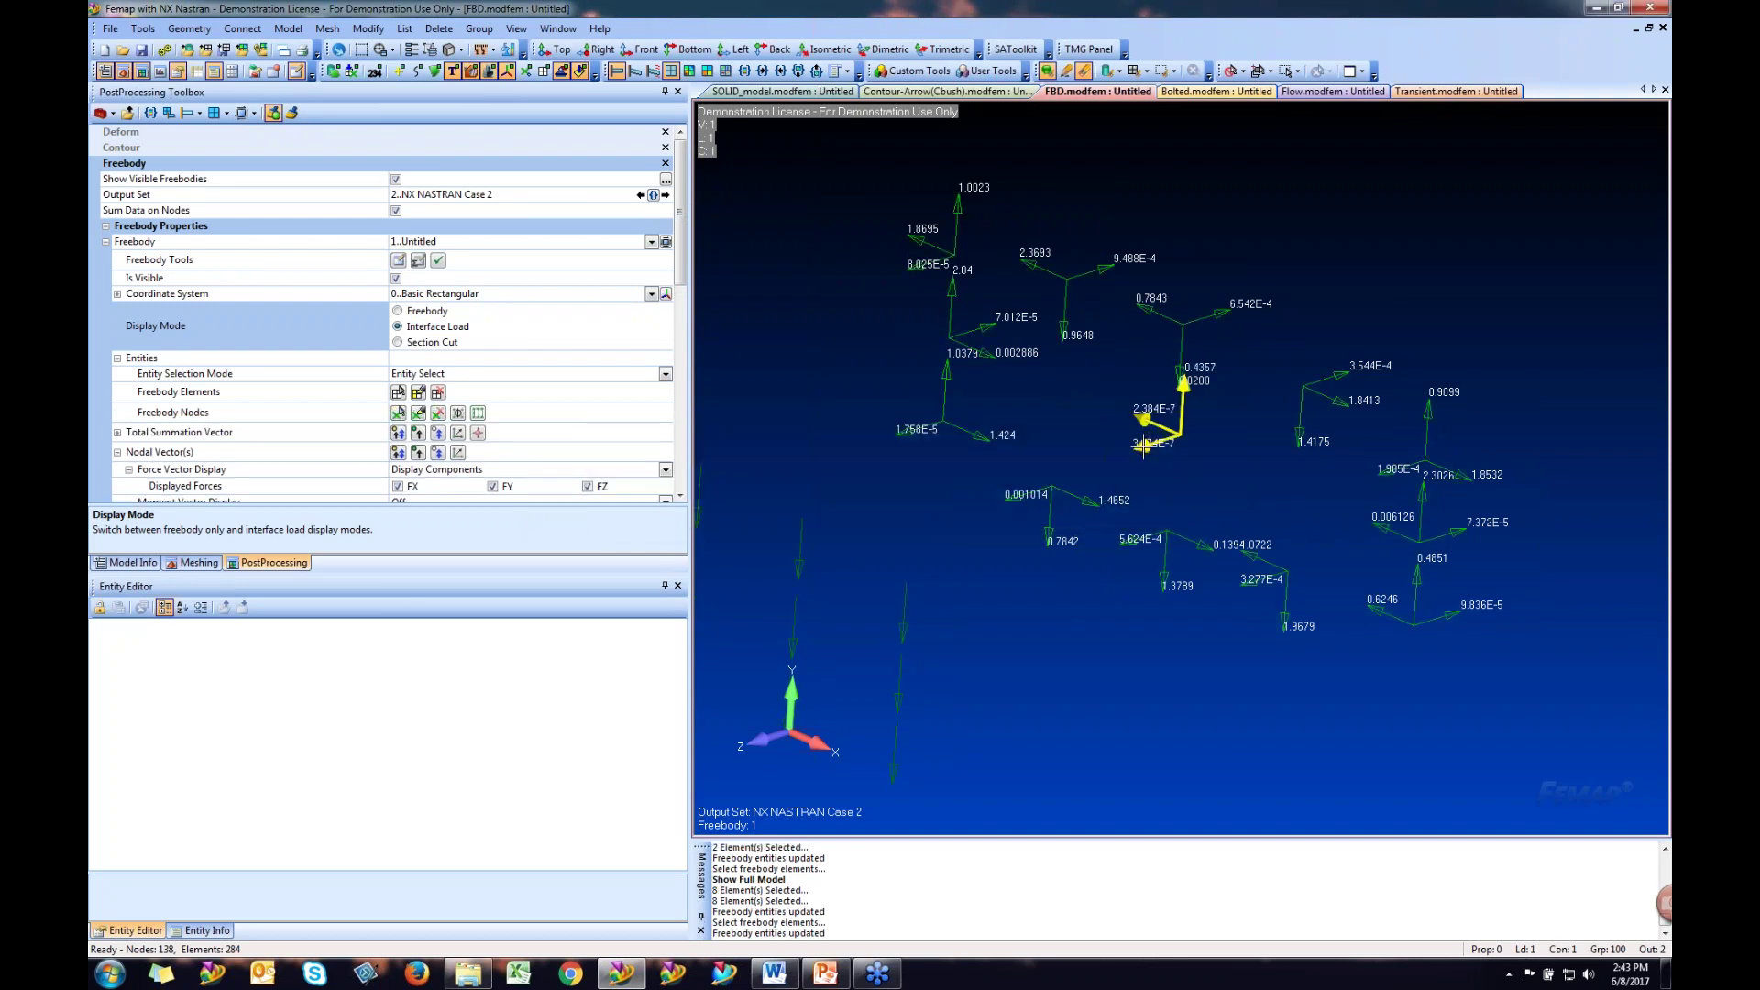
middle_click_drag(1253, 406, 1241, 355)
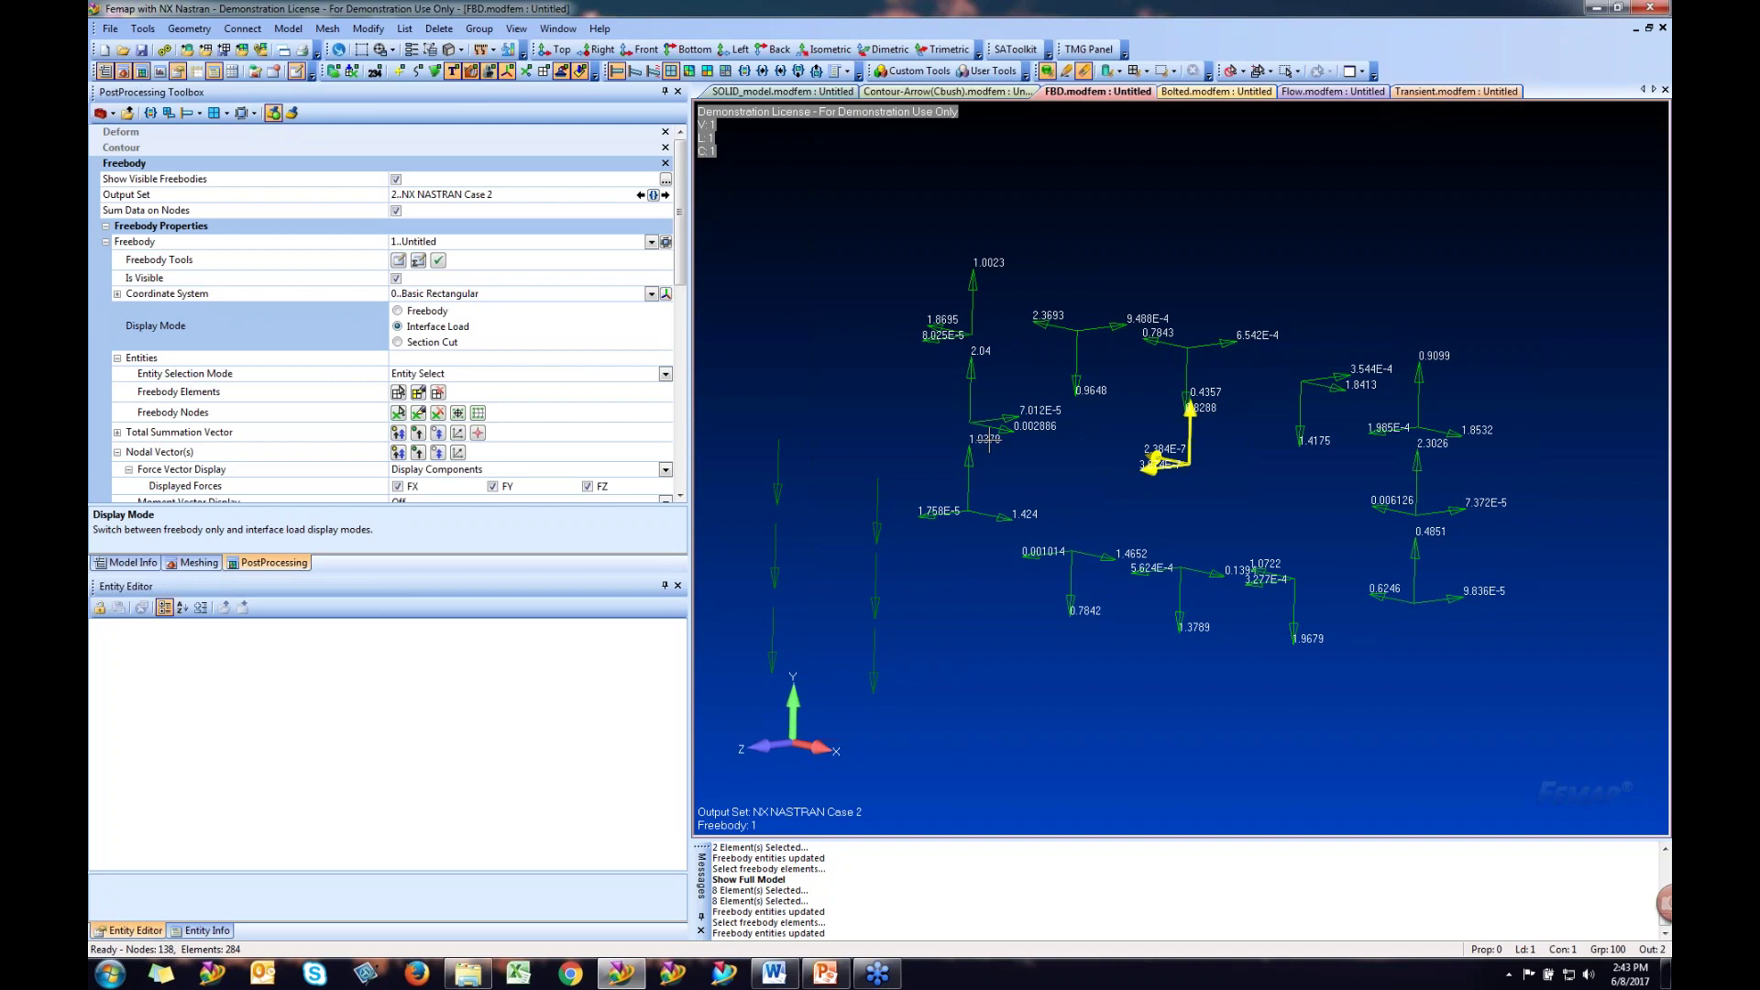
left_click(137, 166)
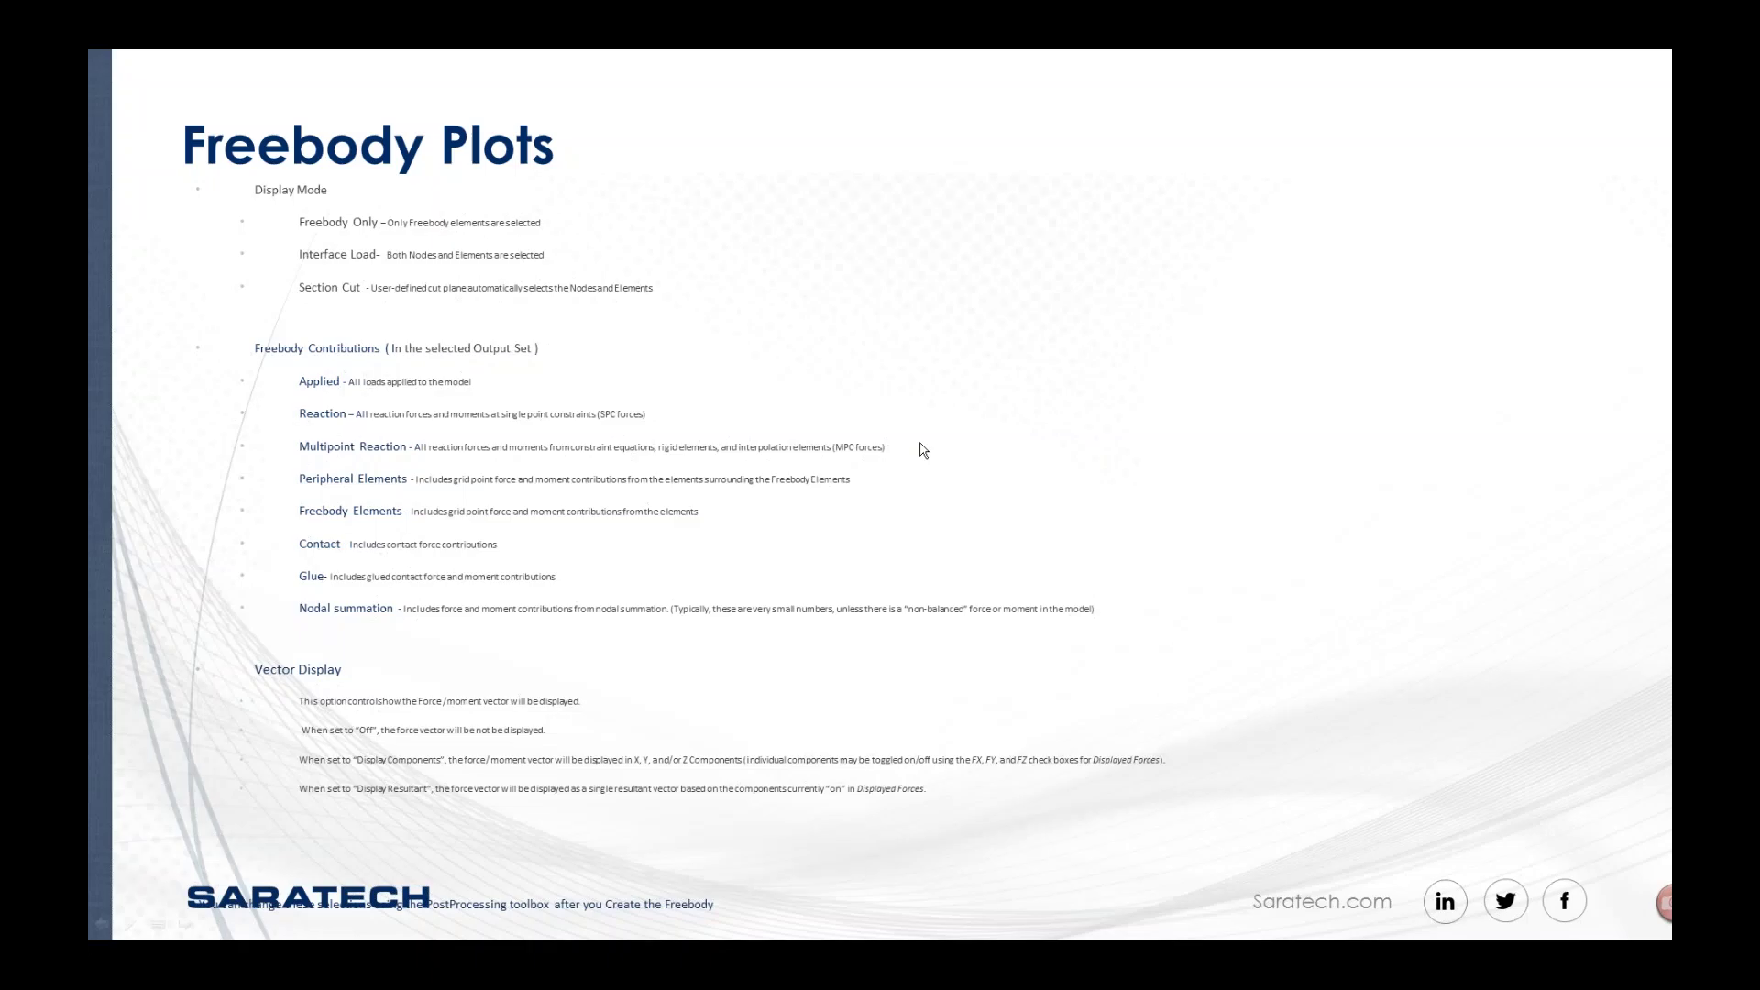
key("Right")
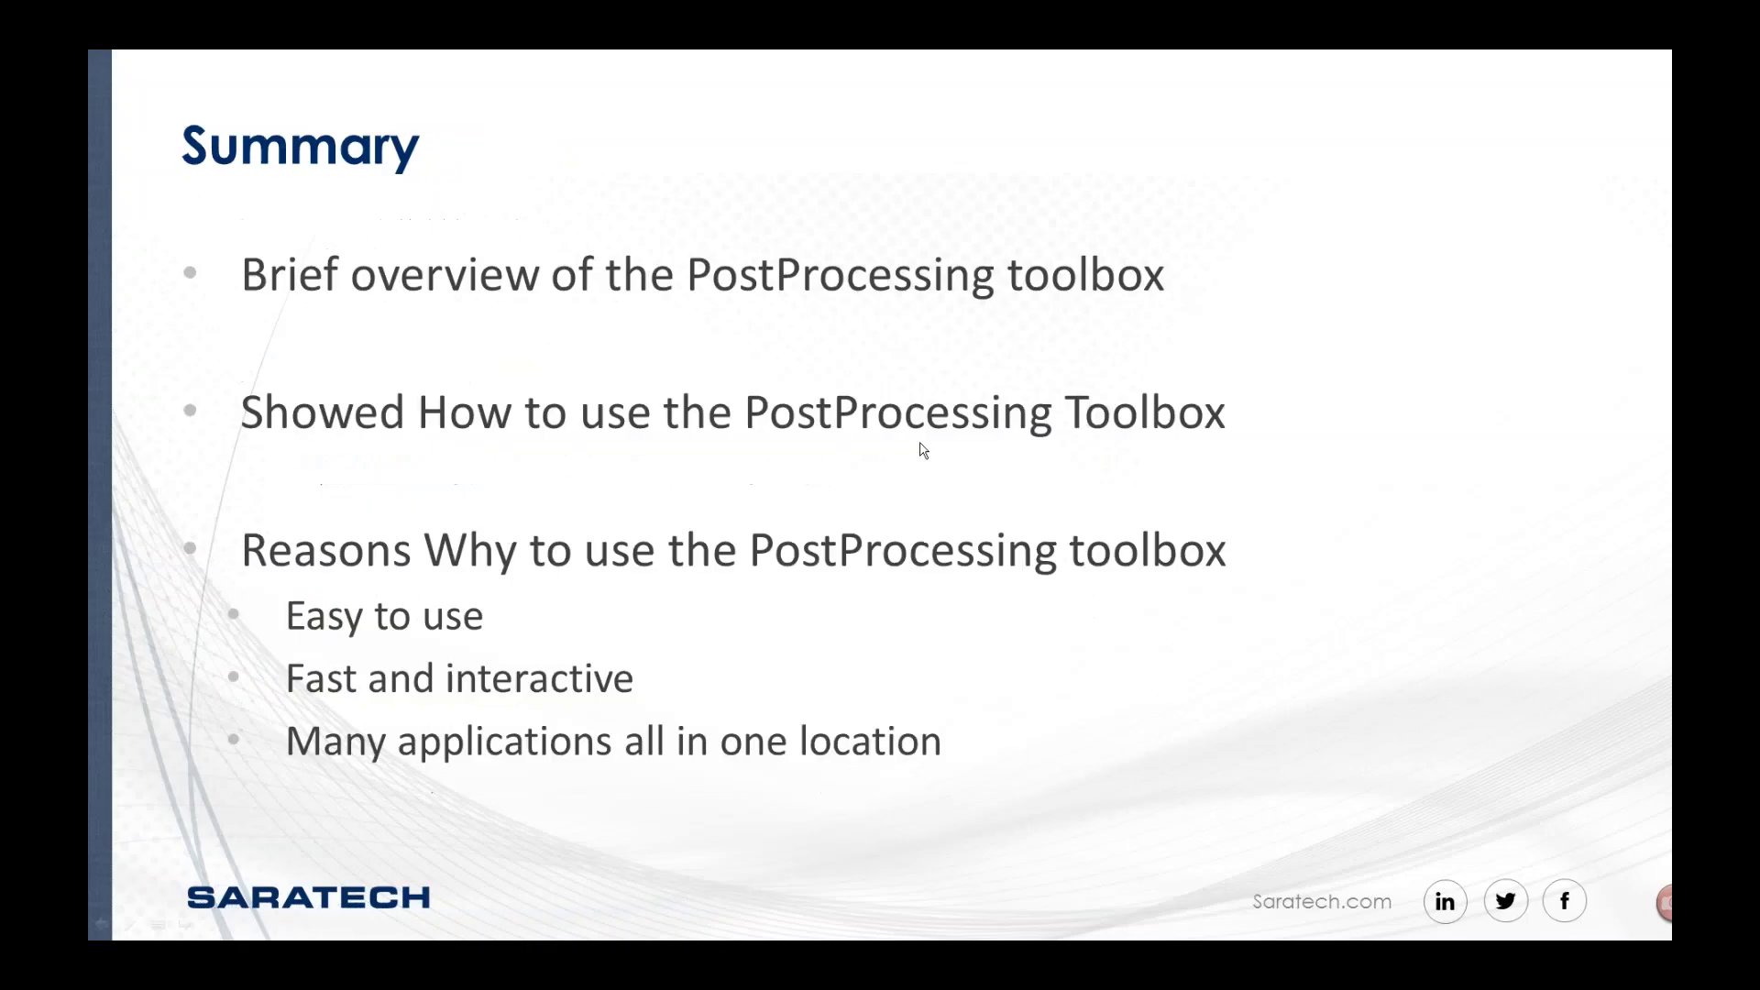